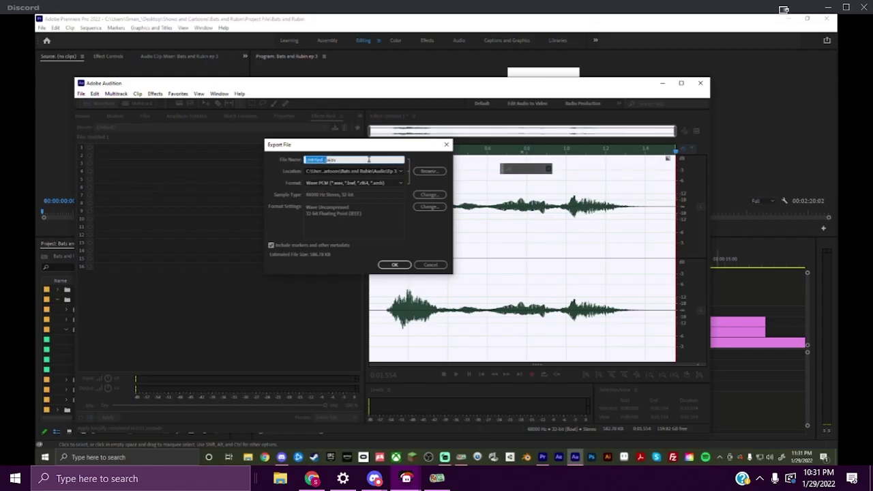
- Export the recording as "Bats and Rubin title 3.wav" and close Adobe Audition
text(ats and Rubin)
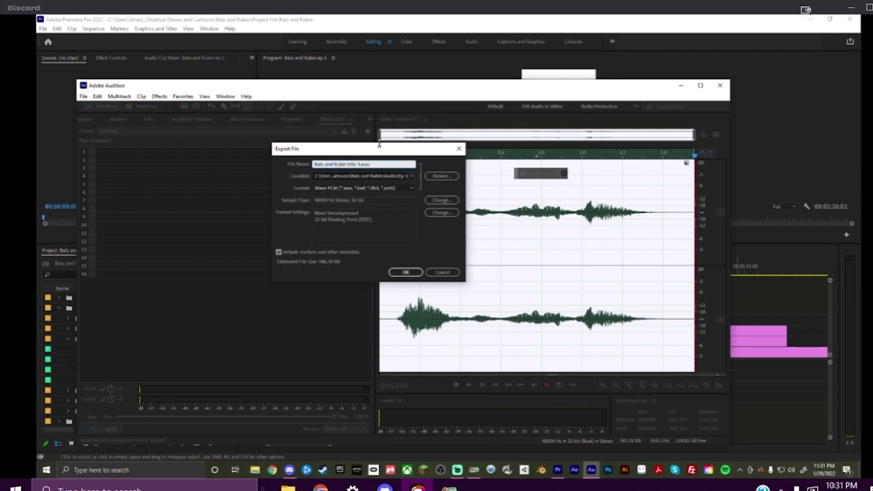
mouse_move(287, 193)
click(407, 273)
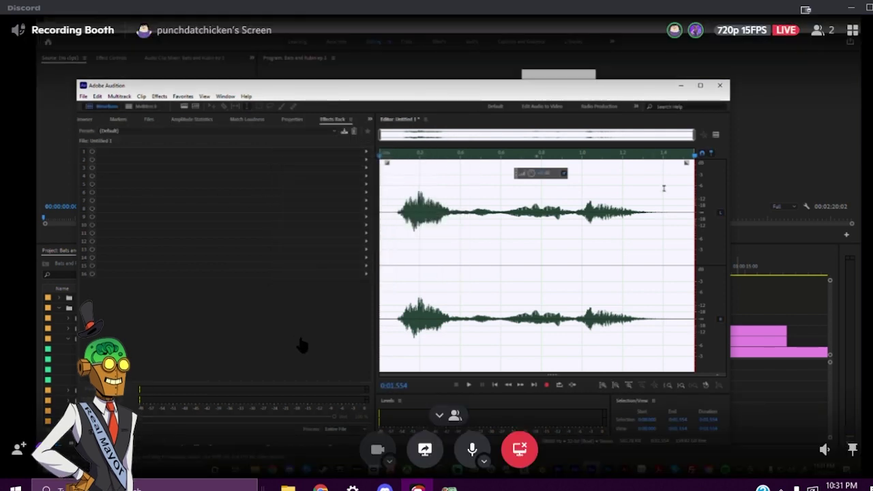
click(720, 86)
click(402, 277)
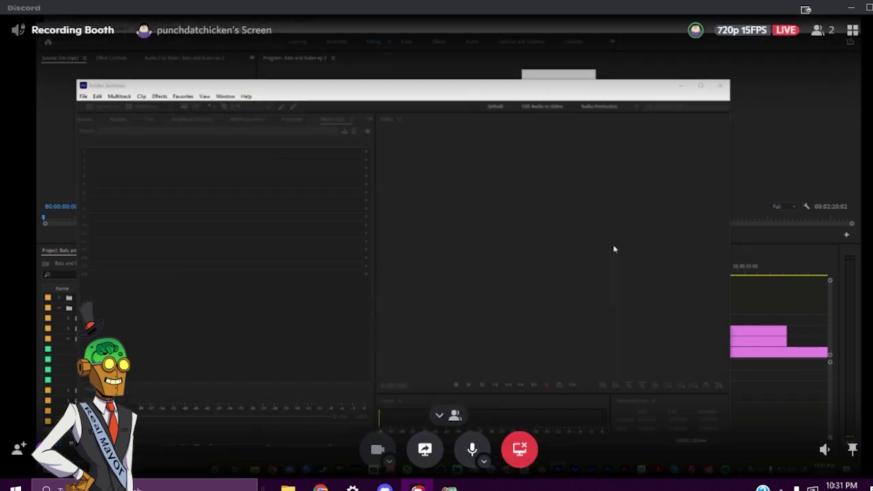
- Import the "Bats and Rubin title 3" audio file into the EP 3 audio bin of the Premiere Pro project
click(68, 338)
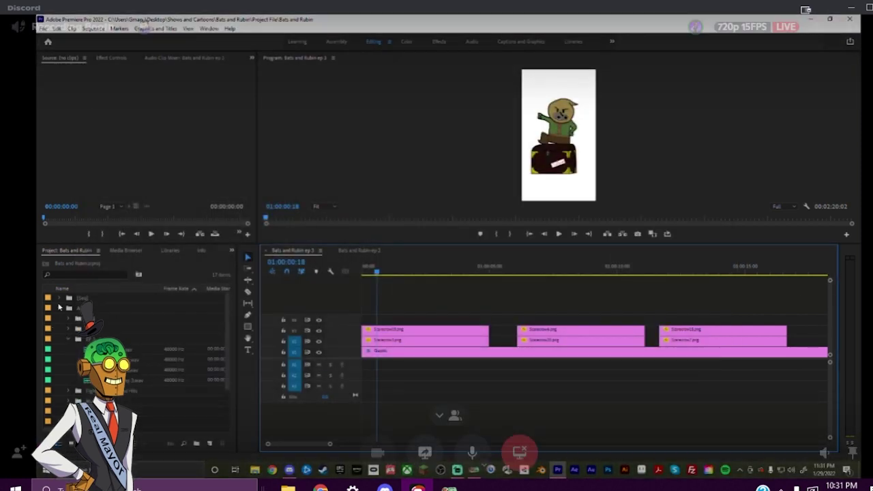
click(59, 309)
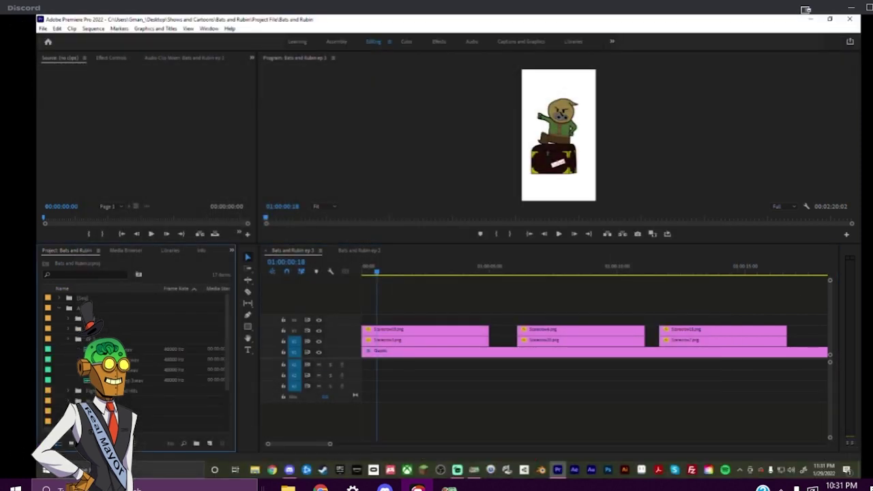
key(ctrl+i)
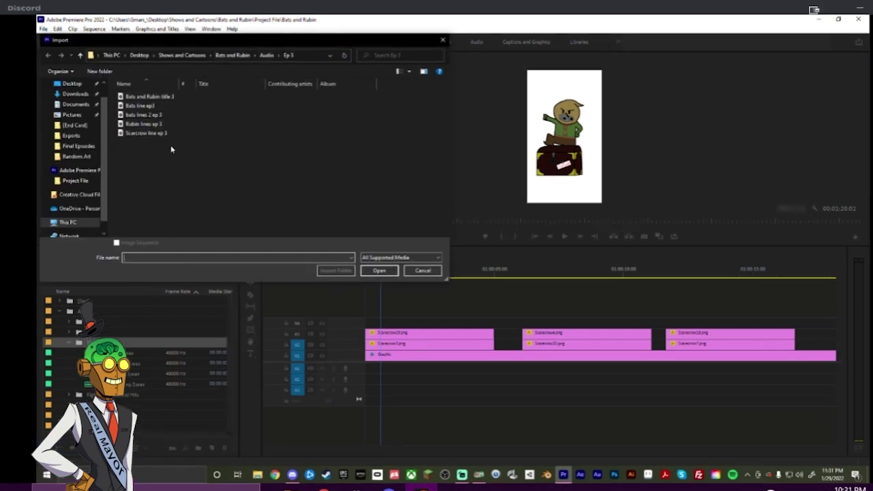
click(146, 96)
click(369, 270)
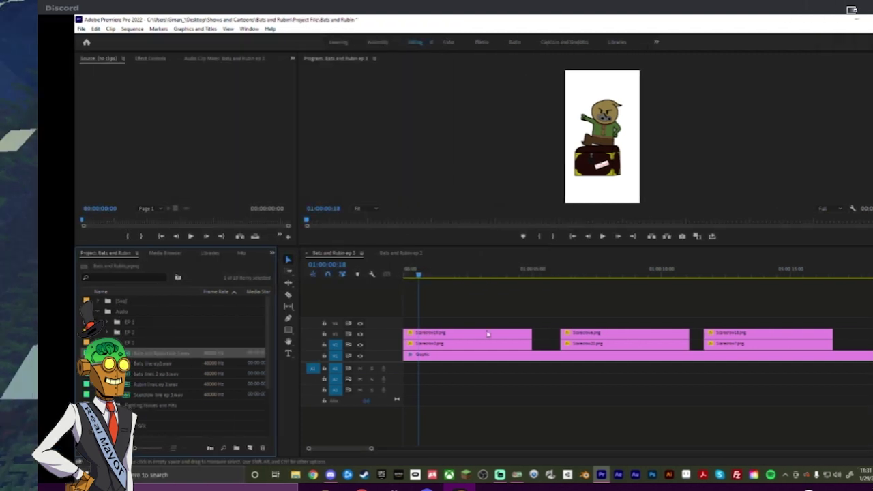
- Delete all the scarecrow image clips above the Graphic layer in the ep 3 sequence
drag(459, 309, 854, 383)
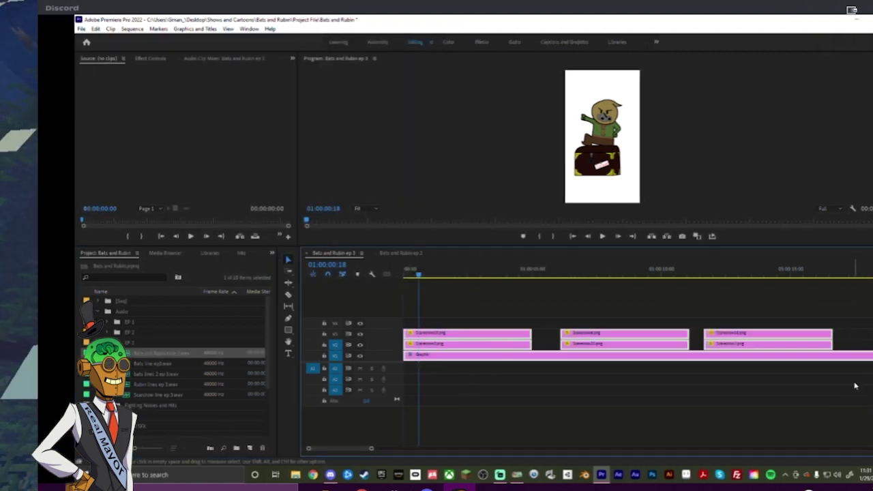
click(493, 311)
drag(454, 310, 736, 348)
key(Delete)
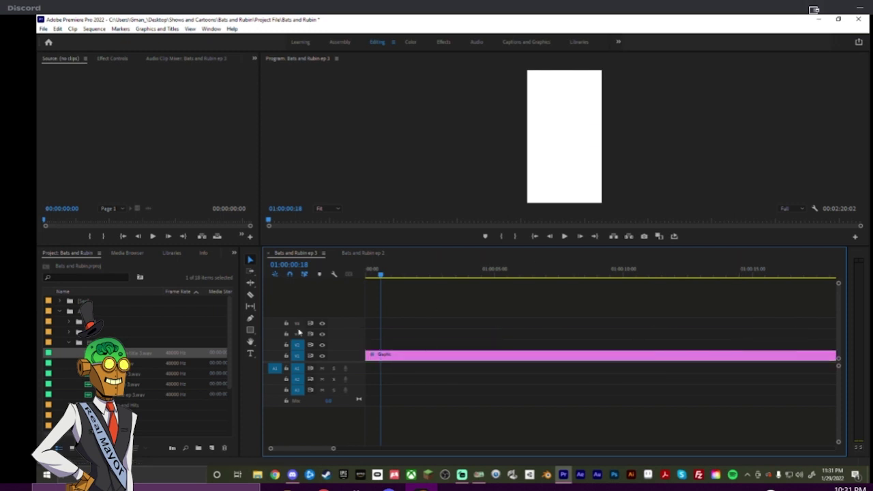
- Open the "Bats line ep3" audio clip in the Source monitor
double_click(102, 363)
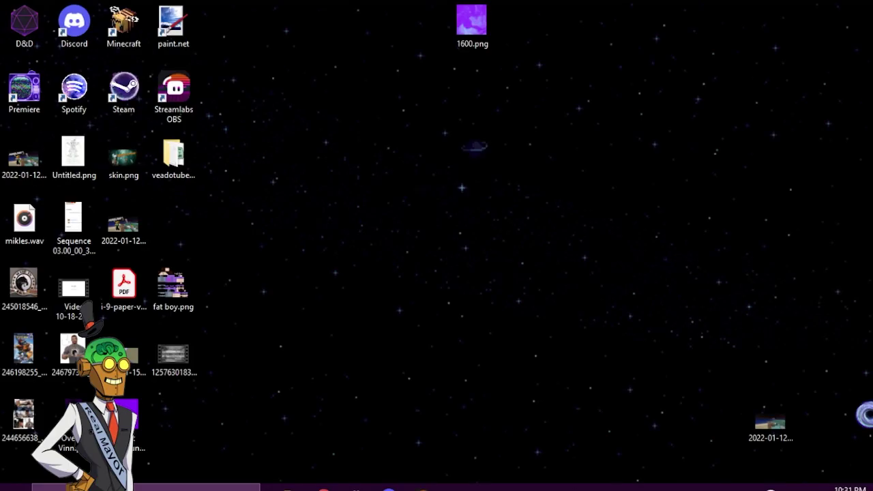
click(423, 489)
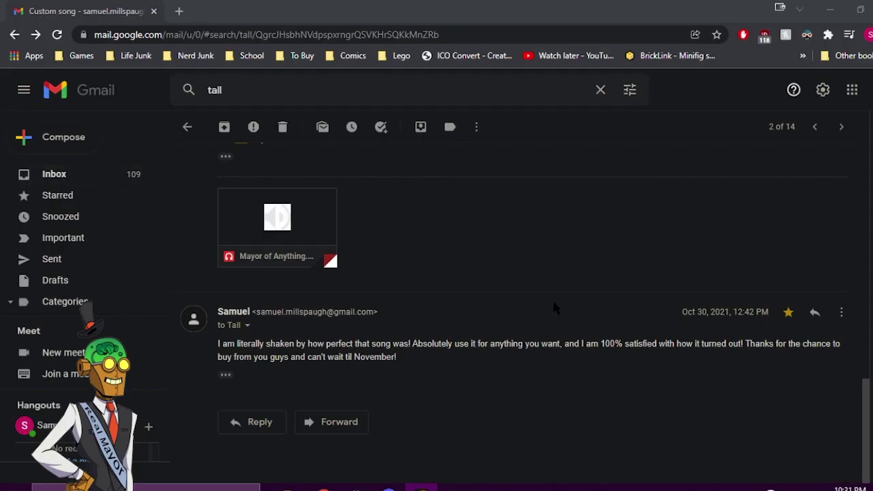
click(423, 488)
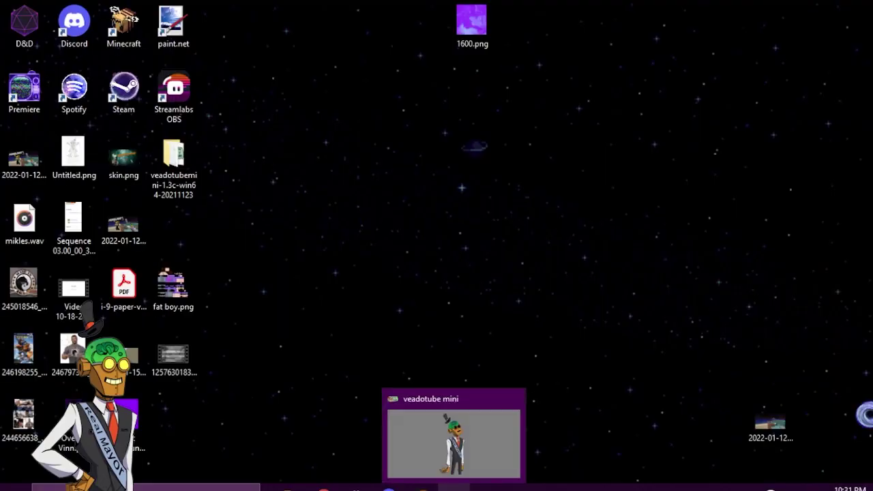
mouse_move(421, 489)
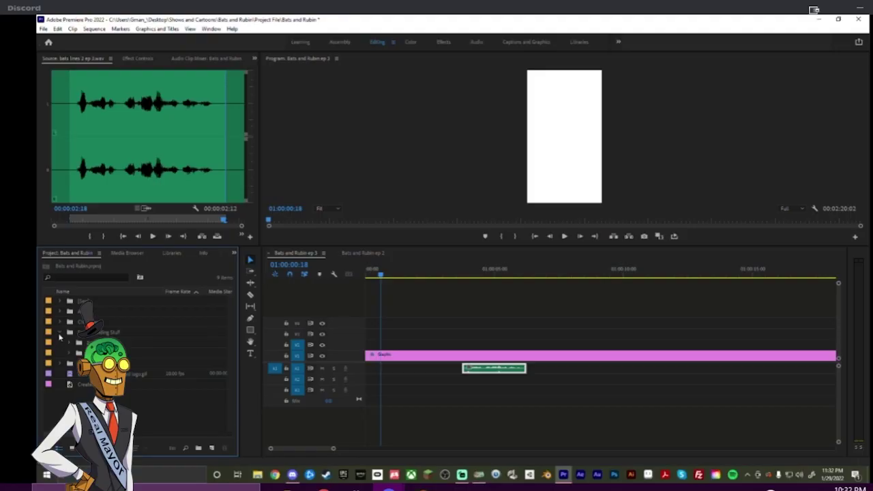
- Try to add the animated logo GIF at the start of the ep 3 timeline
click(59, 334)
drag(75, 354, 371, 344)
- Select the Episode 2 text clip and the two animated logo clips at the start of the ep 2 sequence for copying
key(Home)
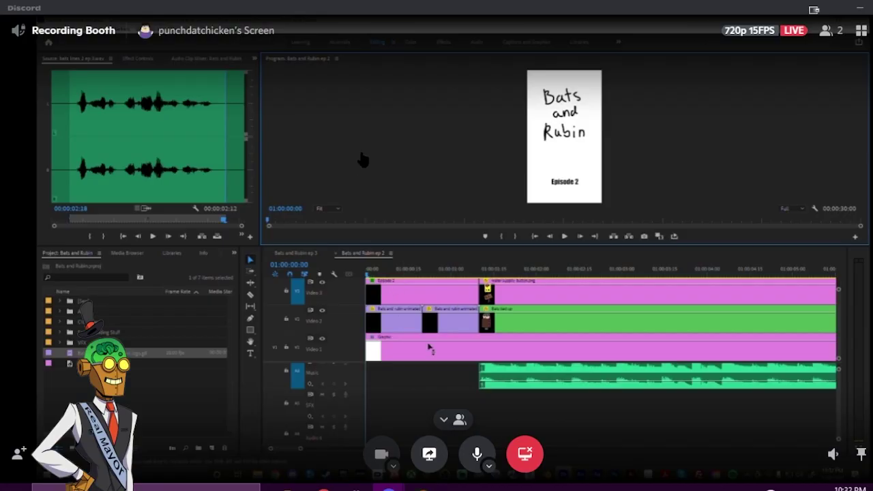
scroll(428, 349, up, 1)
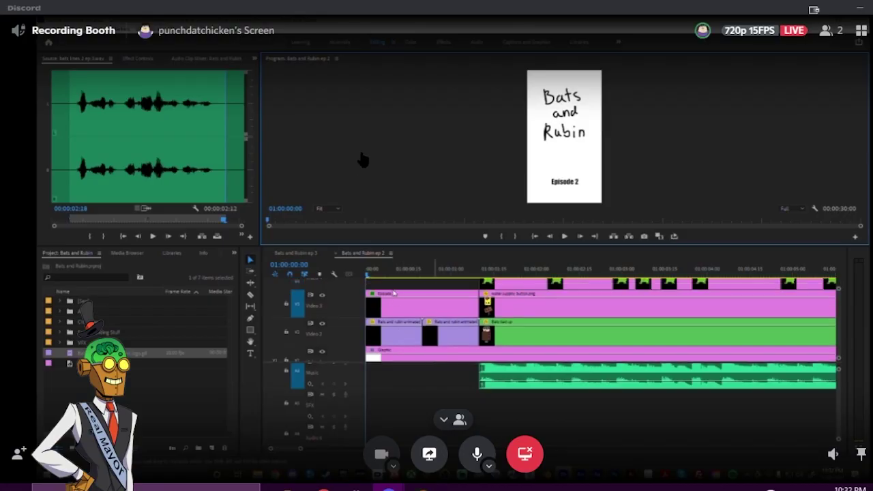
drag(392, 286, 452, 332)
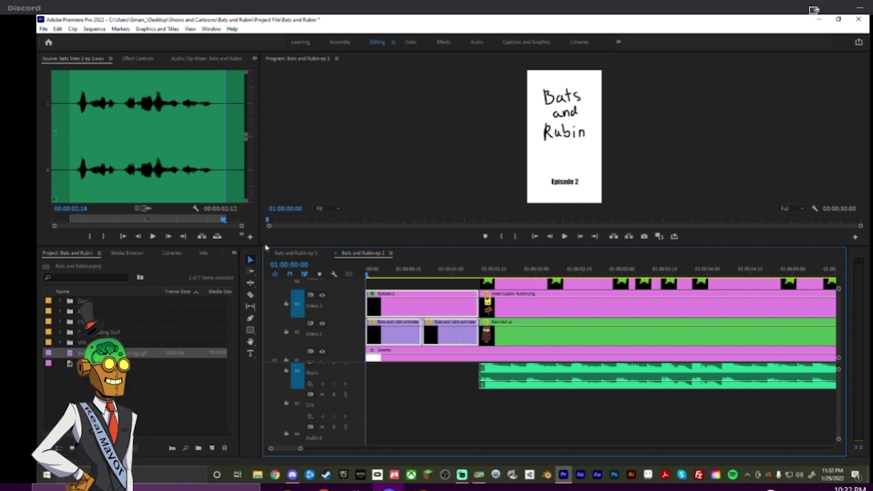
- Paste the copied title clips at the start of the ep 3 sequence, on the tracks above the Graphic layer
click(296, 255)
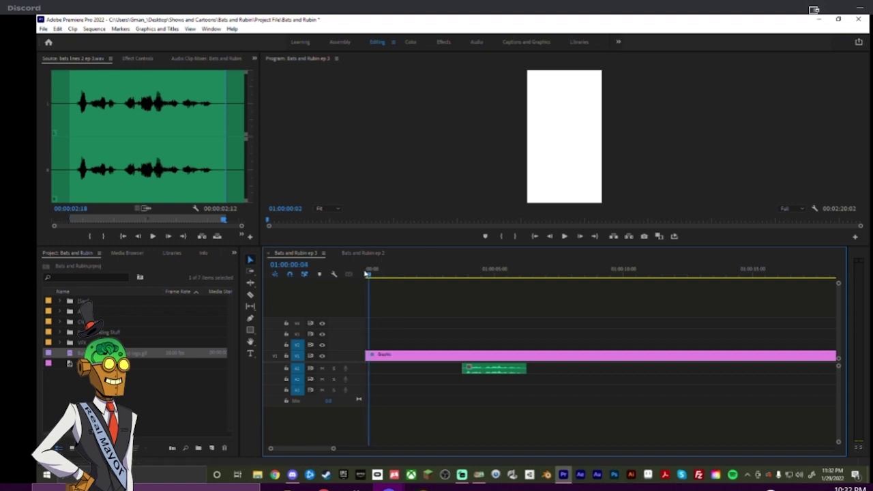
key(ctrl+shift+v)
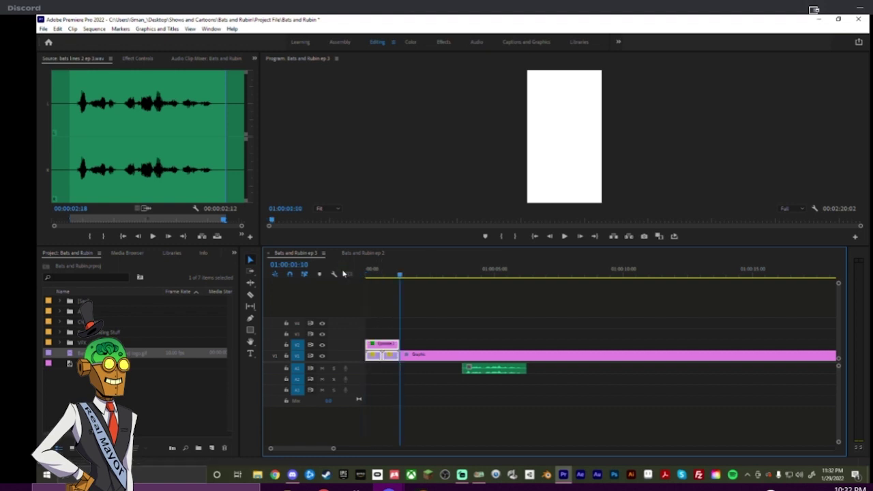
key(ctrl+z)
click(298, 355)
key(ctrl+v)
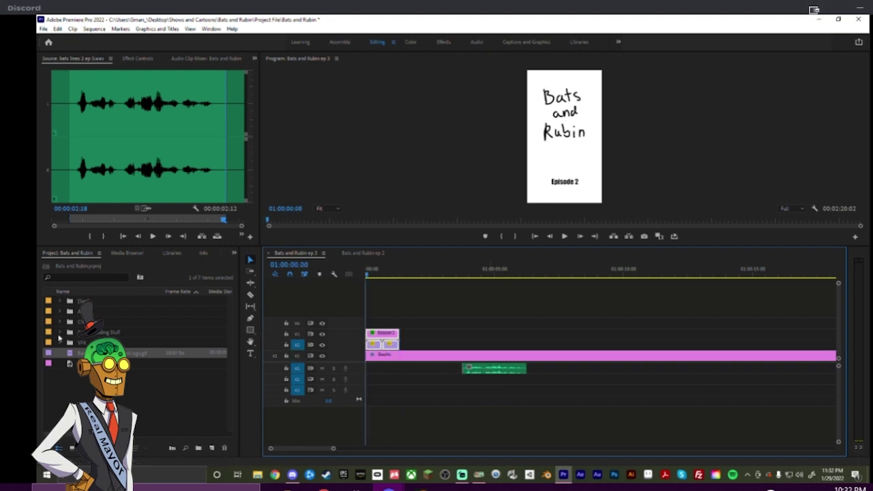
click(60, 322)
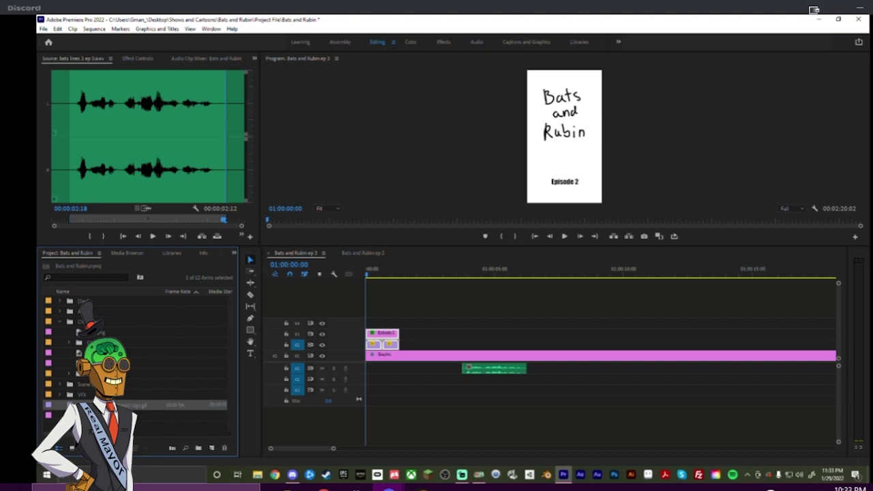
key(alt+Tab)
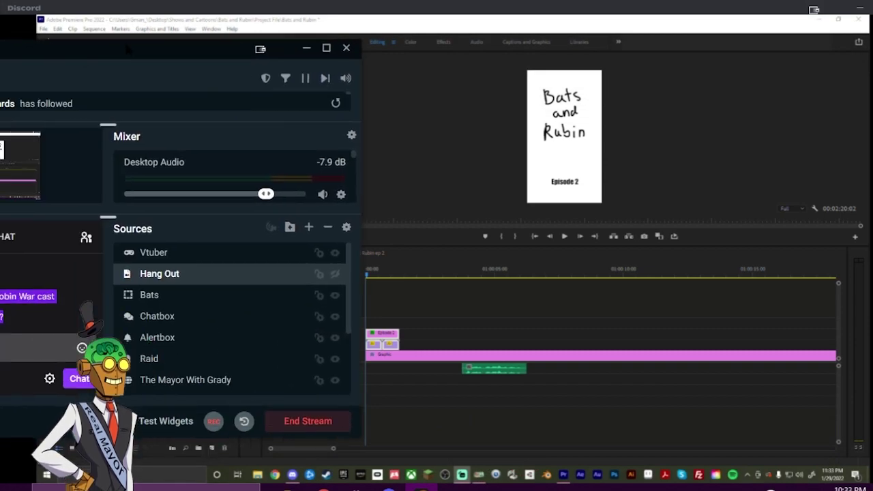
click(60, 322)
- Place the title 3 audio clip under the opening title, one frame in, and trim its end to the end of the title clips
click(60, 311)
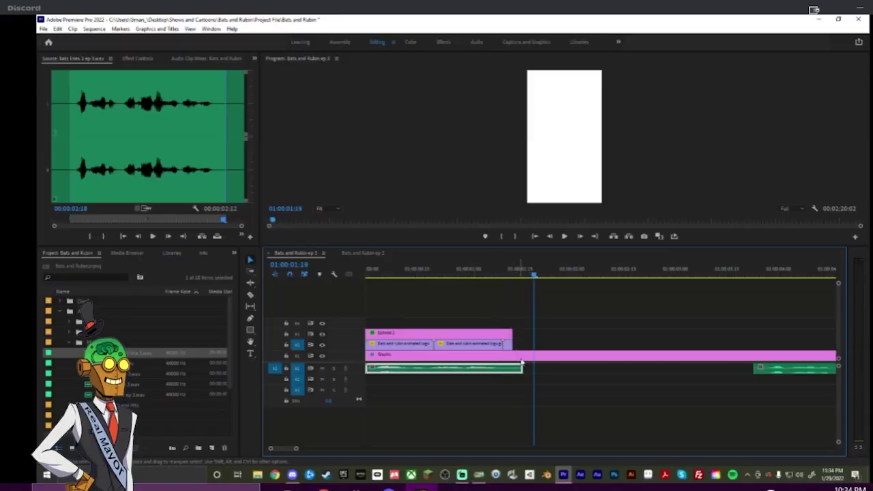
key(alt+Right)
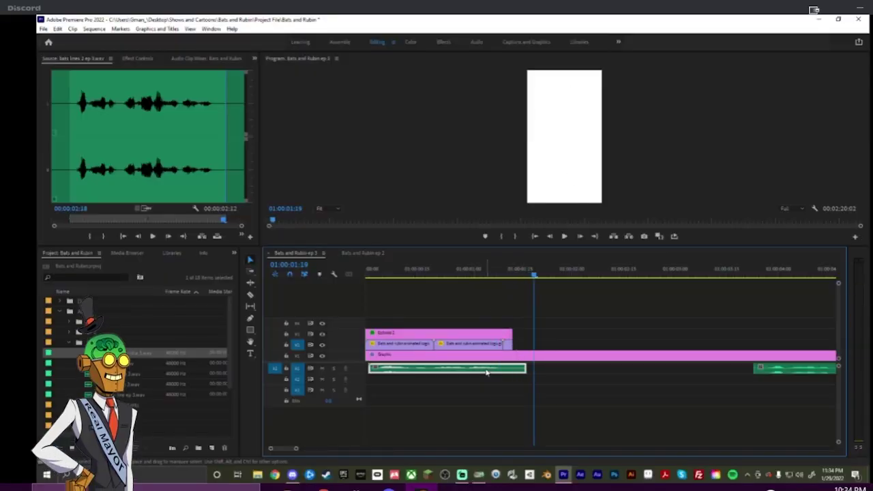
drag(525, 368, 512, 368)
key(Home)
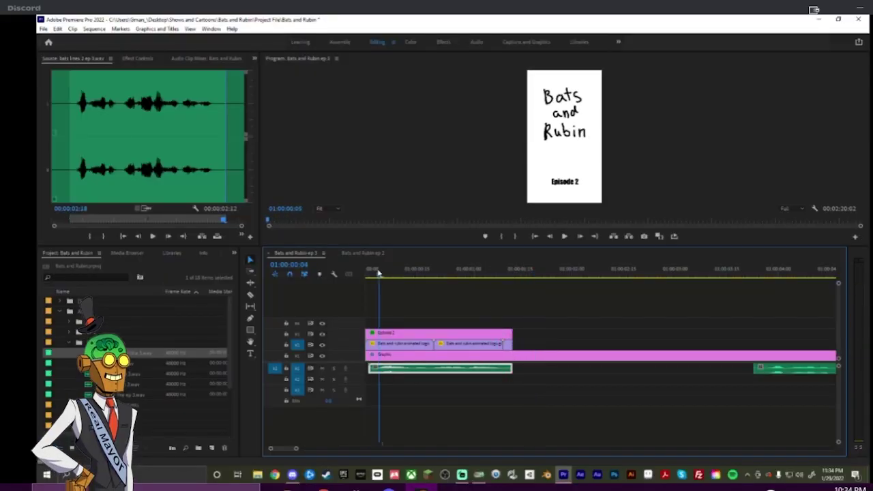
drag(368, 269, 626, 272)
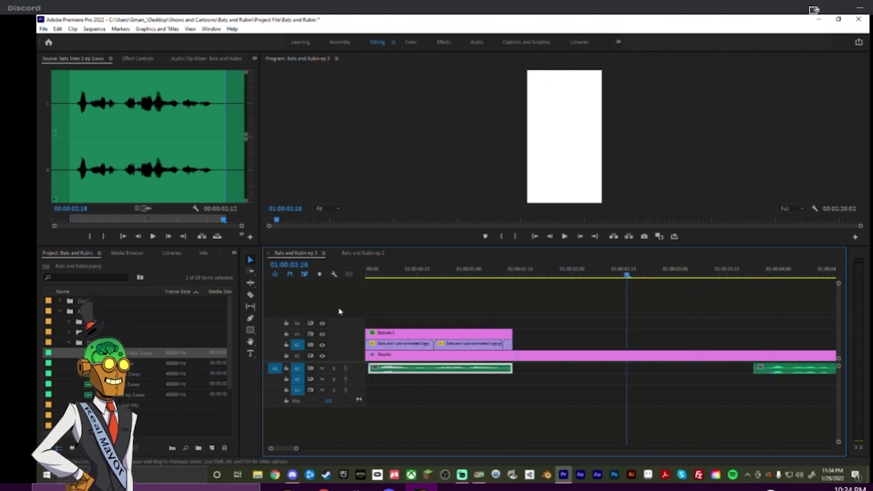
- Move the Bats voice clip onto the second audio track so it starts right after the title clips
click(67, 343)
drag(758, 372, 545, 387)
scroll(560, 350, down, 5)
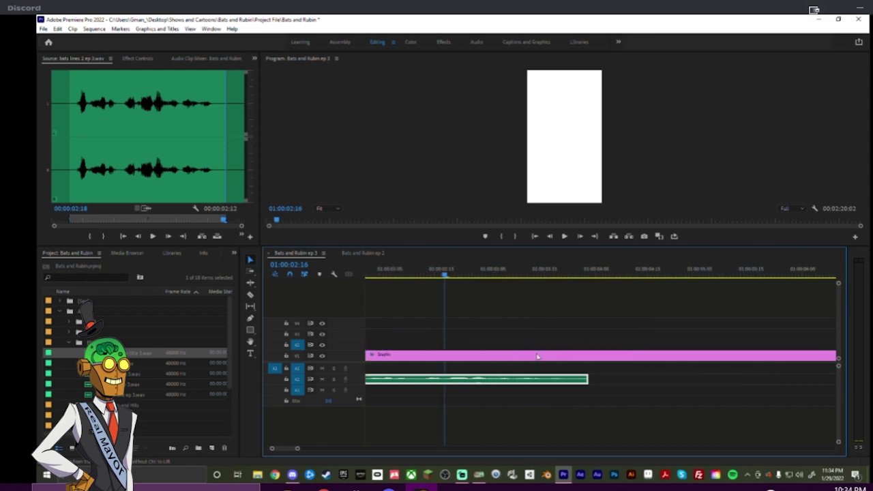
scroll(421, 382, up, 3)
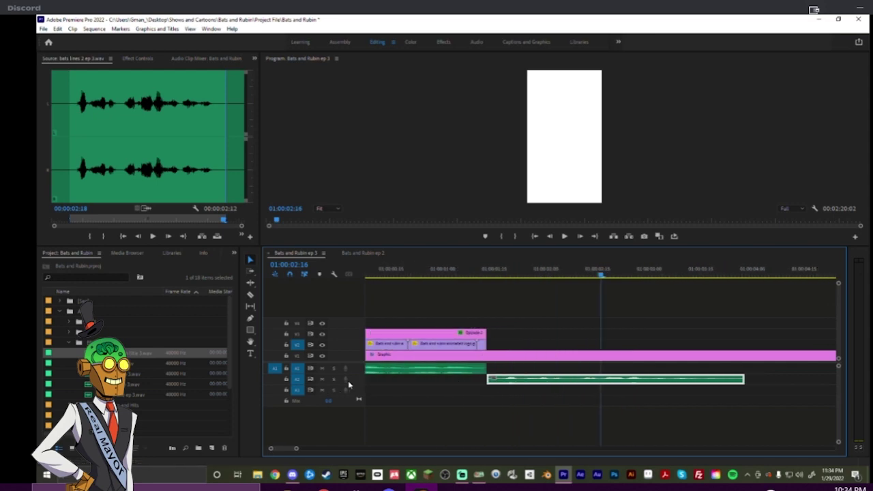
- Expand the audio tracks and rename Audio 1 as "Bats"
scroll(349, 385, up, 3)
right_click(313, 383)
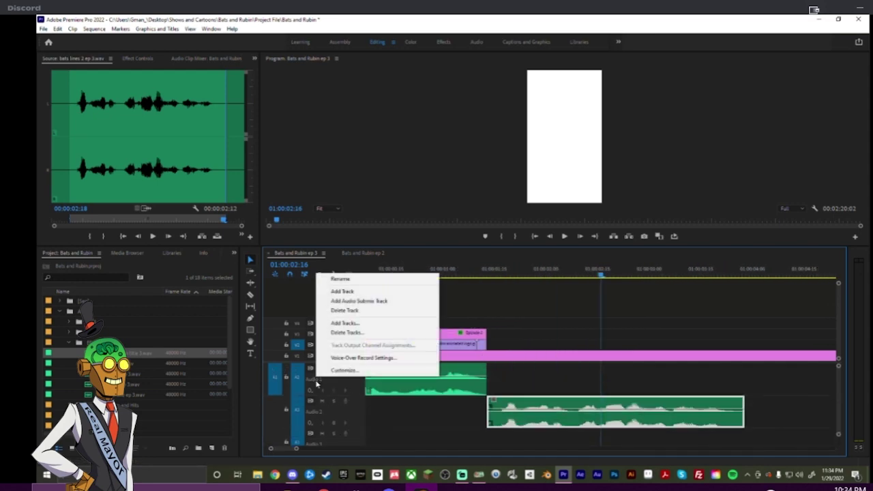
click(354, 279)
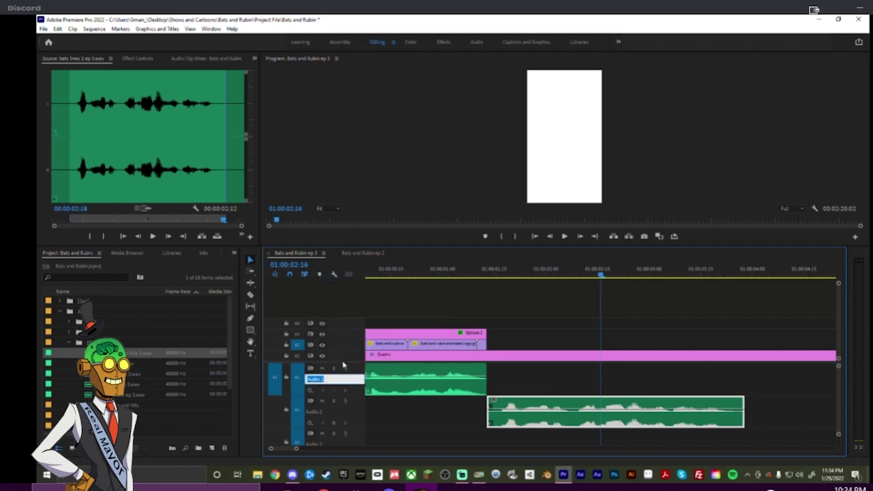
text(Bats)
key(Return)
- Rename the Audio 2 track as "Rubin"
right_click(304, 412)
click(356, 311)
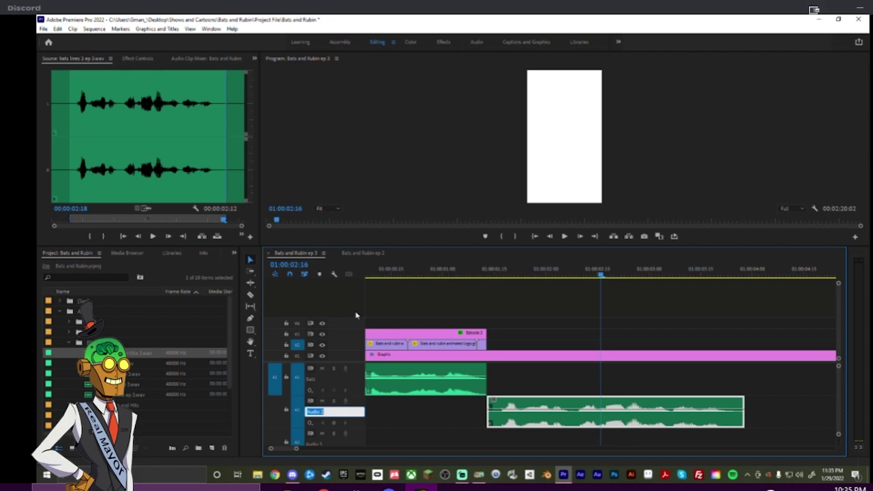
text(Rubin)
key(Return)
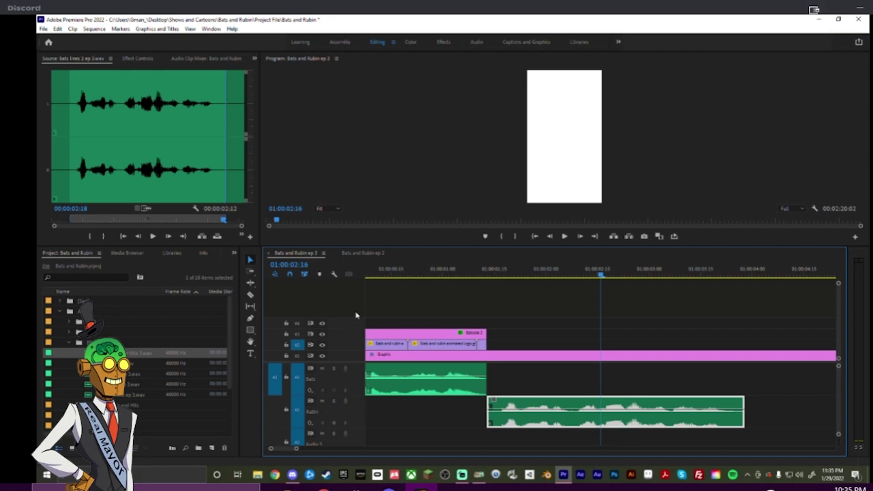
- Rename the Audio 3 track as "Scarecrow"
scroll(334, 374, down, 1)
right_click(322, 427)
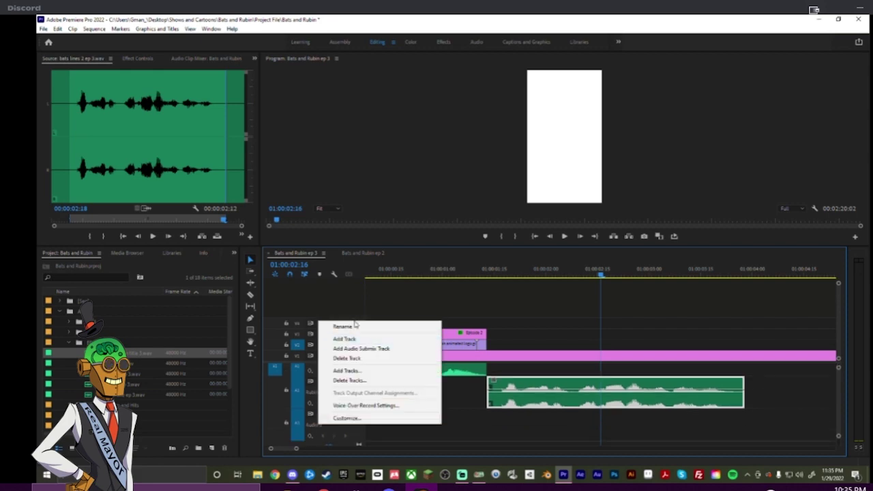
click(354, 326)
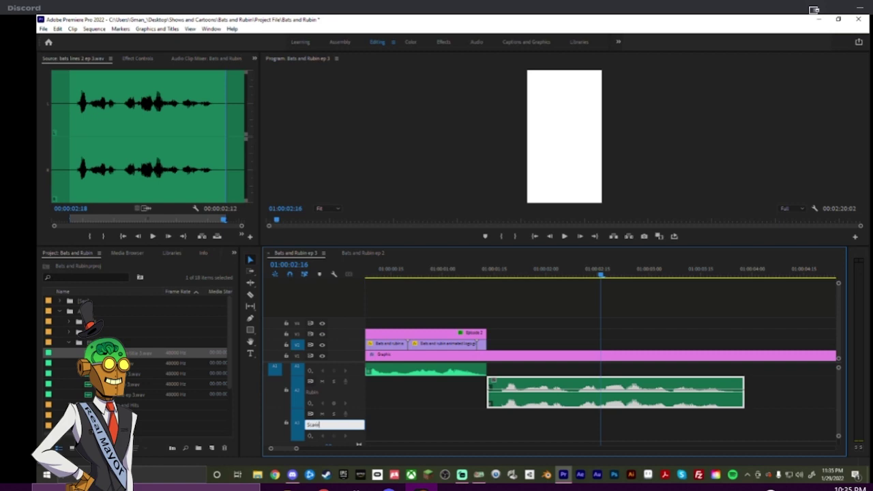
text(Scarecrow)
key(Return)
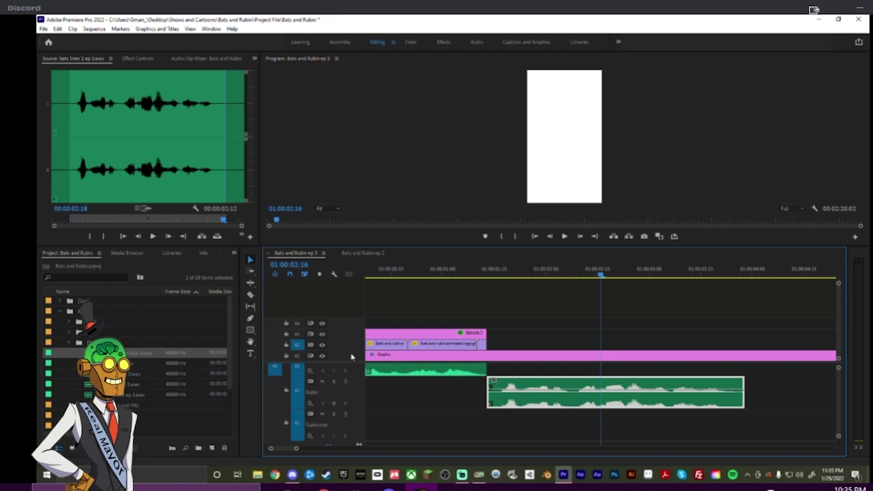
- Move the voice clip from the Rubin track up to the Bats track, directly after the title audio
scroll(336, 423, up, 1)
drag(518, 400, 520, 377)
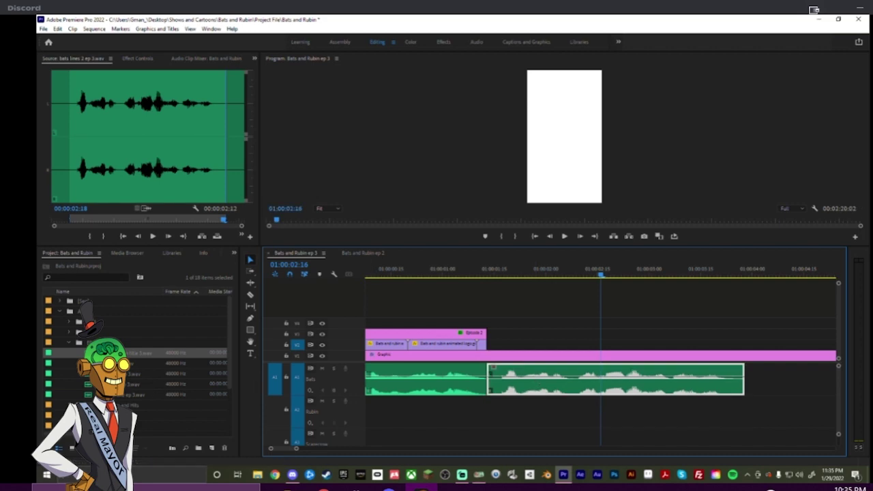
- Give the two Bats voice files in the project bin the Yellow label colour
click(113, 364)
right_click(89, 363)
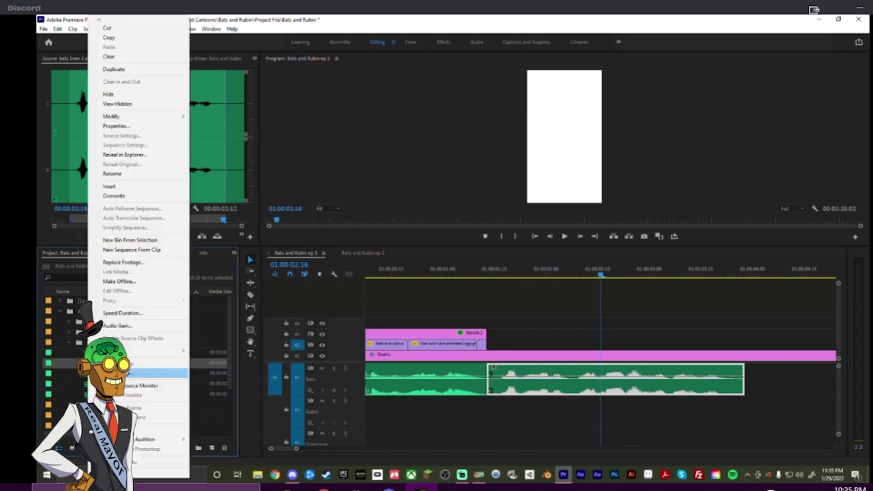
mouse_move(142, 352)
click(232, 352)
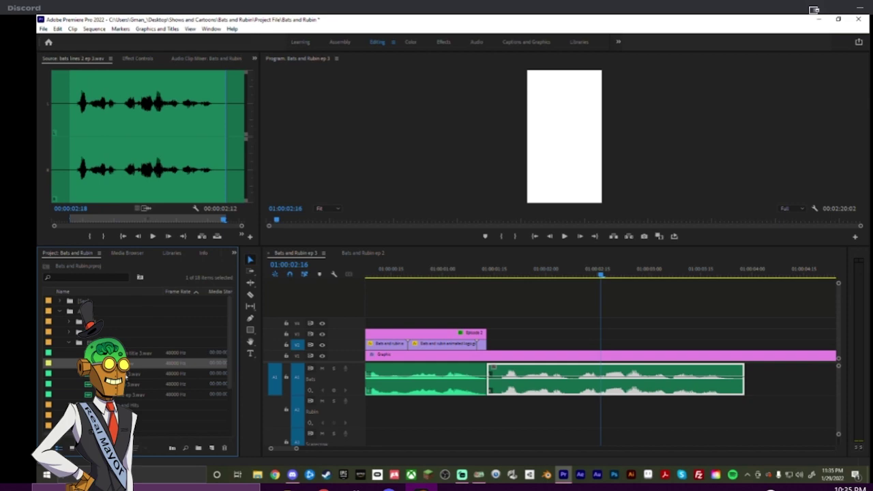
right_click(109, 373)
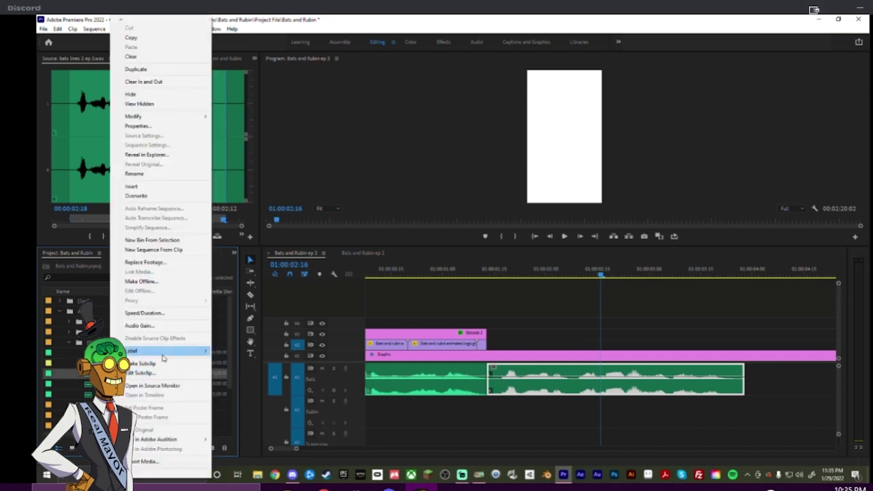
mouse_move(175, 356)
click(232, 350)
- Change the voice clip after the title on the Bats track to the Yellow label colour
right_click(546, 379)
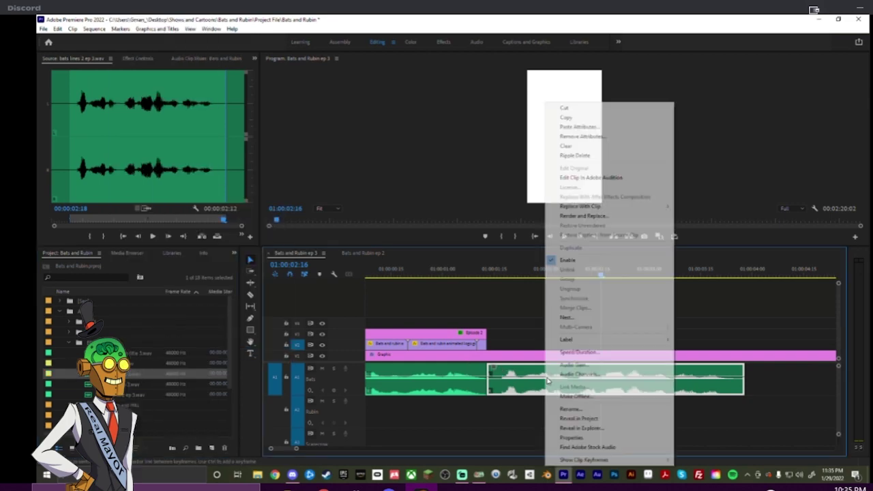
mouse_move(594, 339)
click(702, 337)
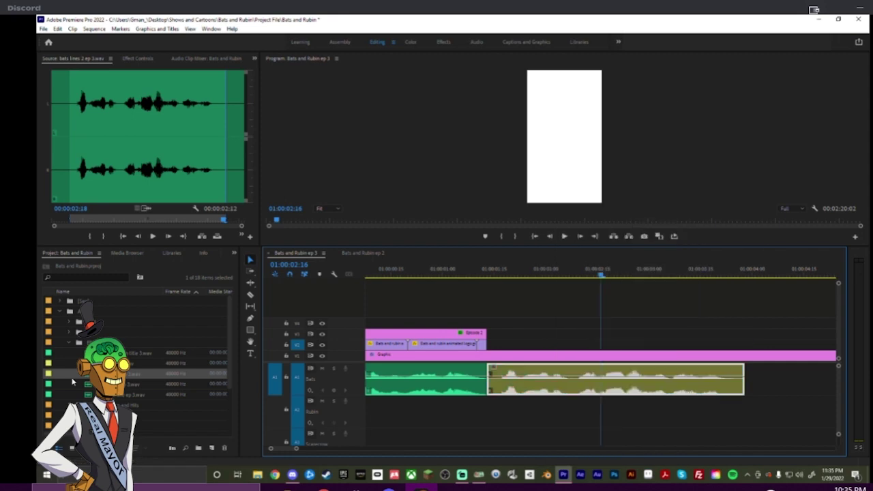
- Label the Rubin voice file Rose and the Scarecrow voice file Forest in the project bin
right_click(128, 385)
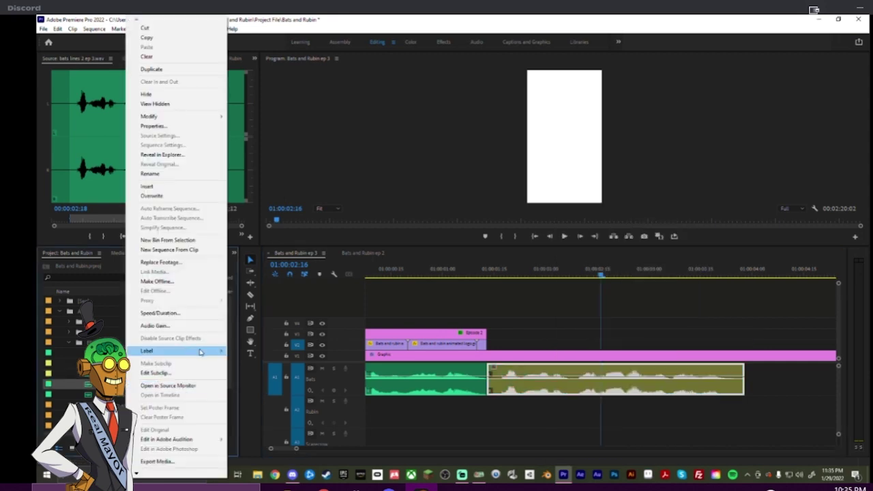
mouse_move(188, 350)
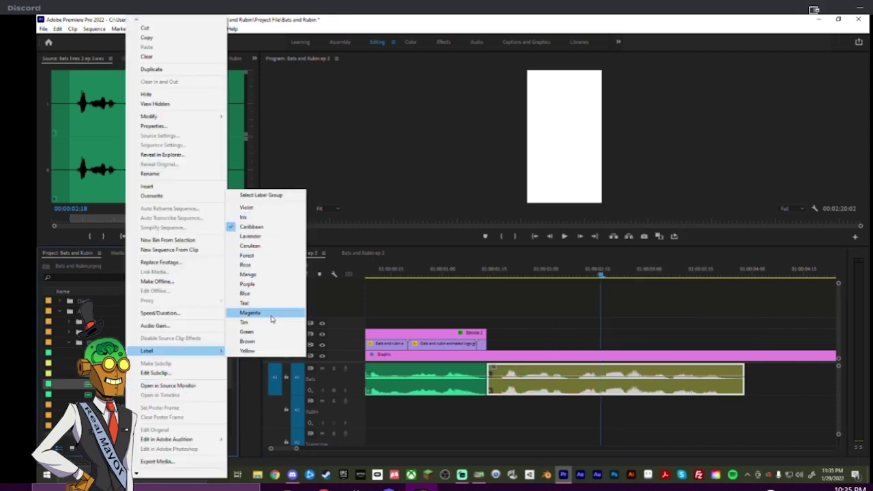
click(247, 264)
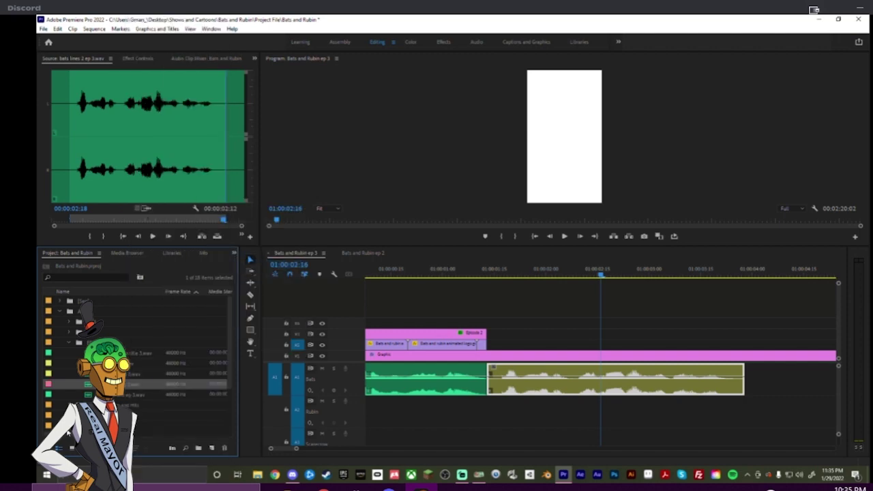
right_click(113, 395)
mouse_move(188, 352)
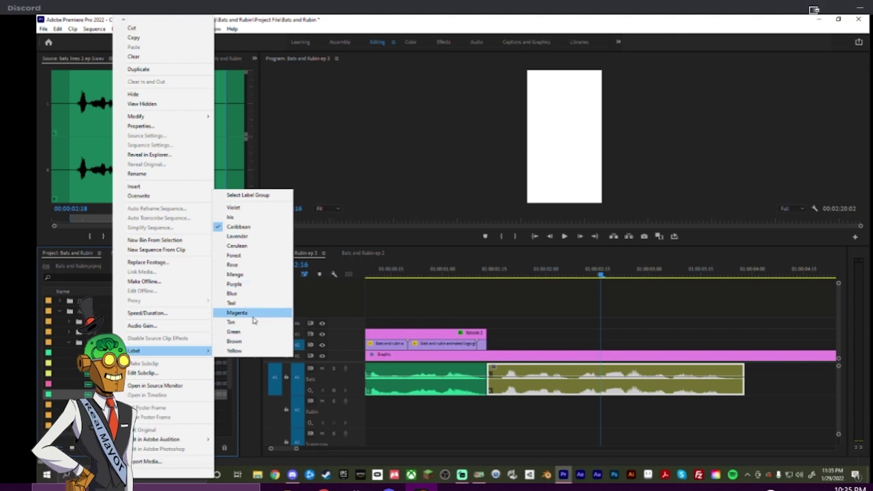
click(246, 257)
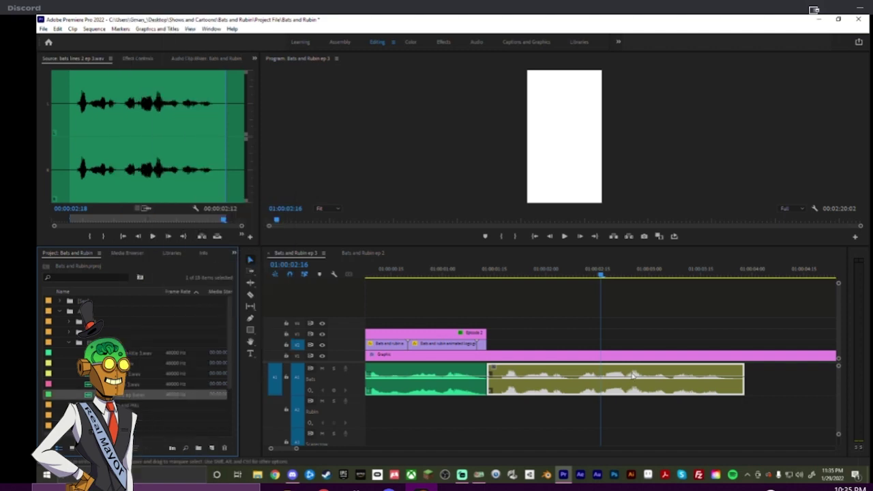
- Place Bats.png from the Characters bin on V2 above the yellow voice clip and cut off its excess end
scroll(519, 360, down, 3)
scroll(442, 366, up, 3)
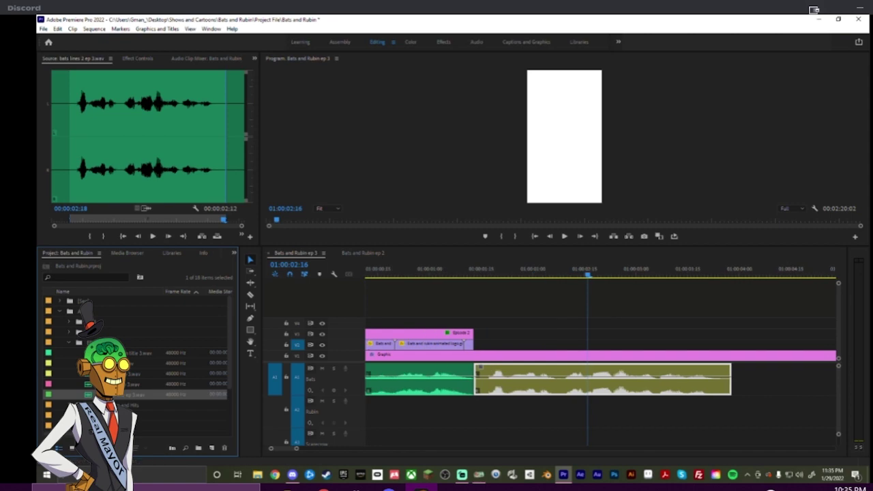
click(60, 311)
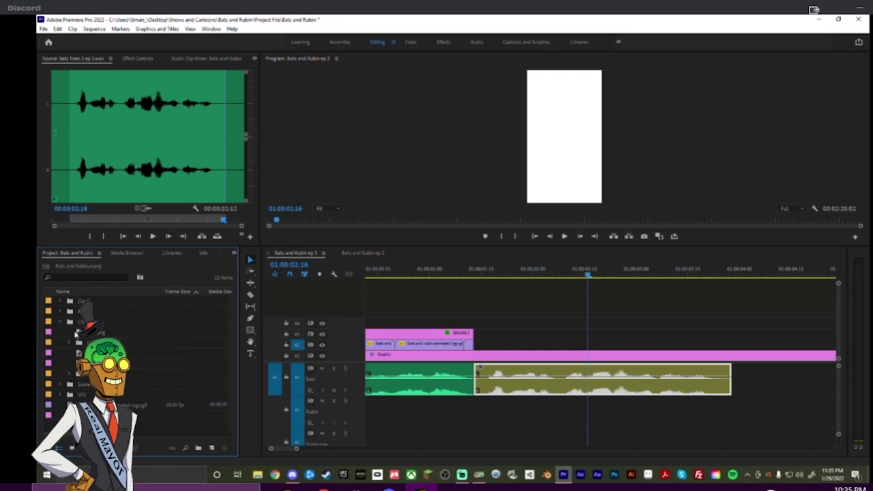
mouse_move(74, 336)
mouse_down()
mouse_move(559, 349)
mouse_move(535, 348)
mouse_up()
key(c)
click(622, 345)
key(v)
click(662, 348)
key(Delete)
- Raise Bats.png to V3, place Rubin.png beneath it on V2, and trim Rubin.png to the same end
click(494, 343)
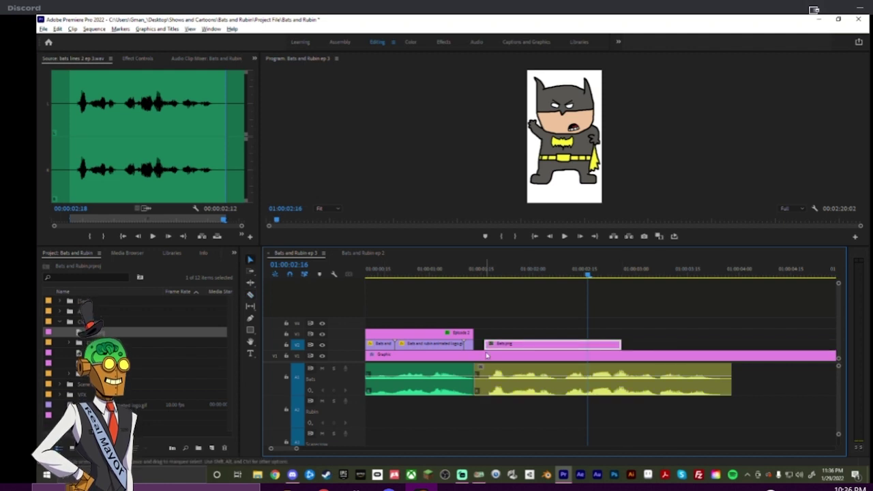
key(alt+Up)
drag(109, 362, 600, 365)
click(622, 346)
click(657, 344)
key(Delete)
- Scale down the Bats character and place it in the lower right of the frame
drag(478, 276, 502, 276)
click(536, 333)
click(585, 145)
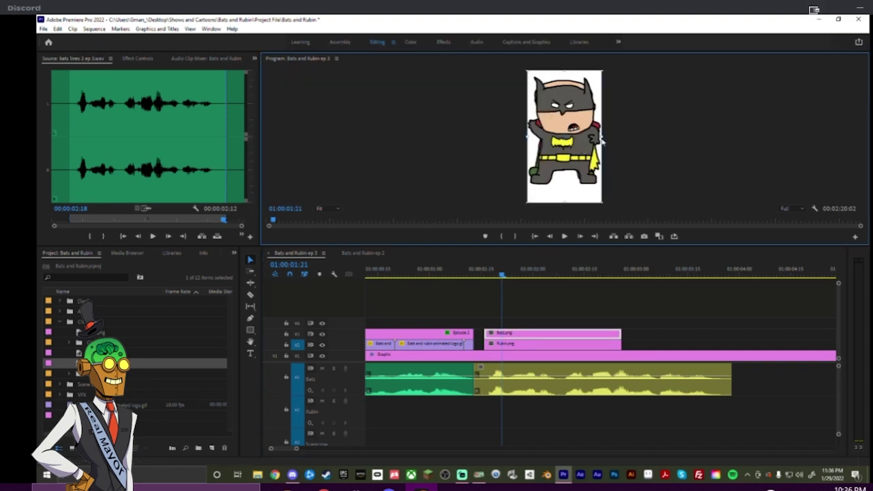
drag(602, 137, 587, 157)
- Scale the Rubin character down smaller than Bats and stand it at the lower left beside him
click(505, 347)
click(551, 87)
click(610, 129)
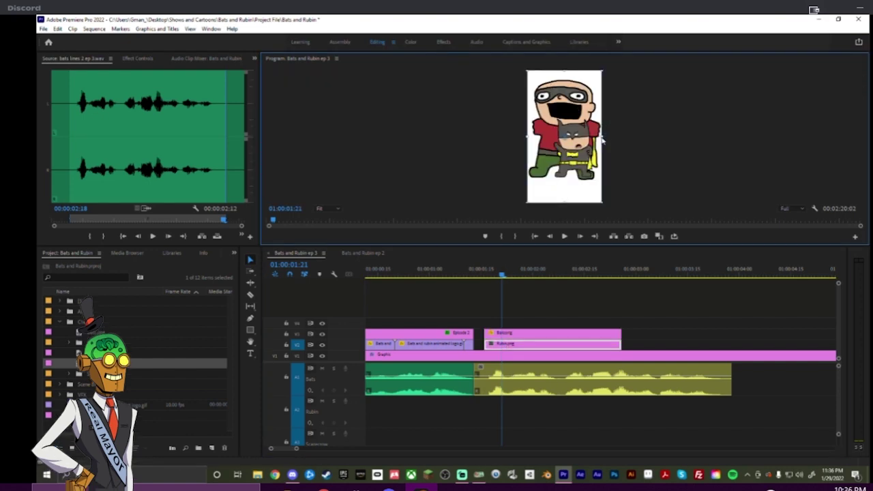
drag(596, 140, 552, 139)
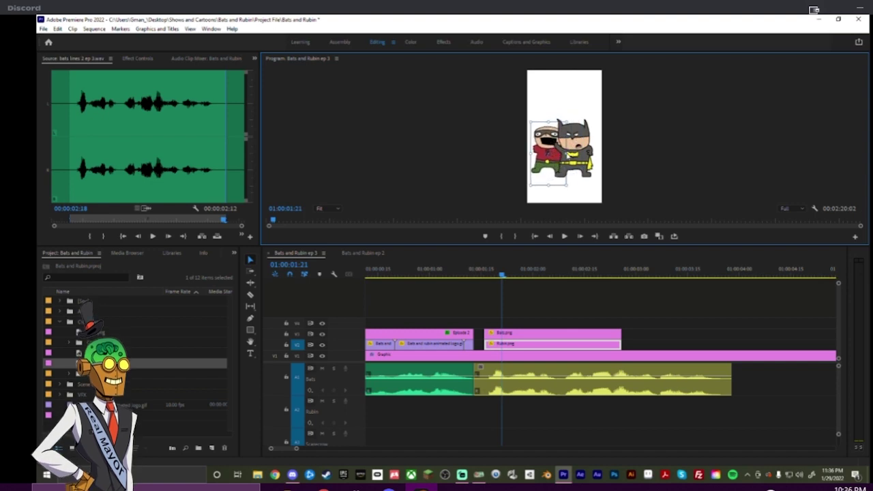
drag(567, 154, 560, 128)
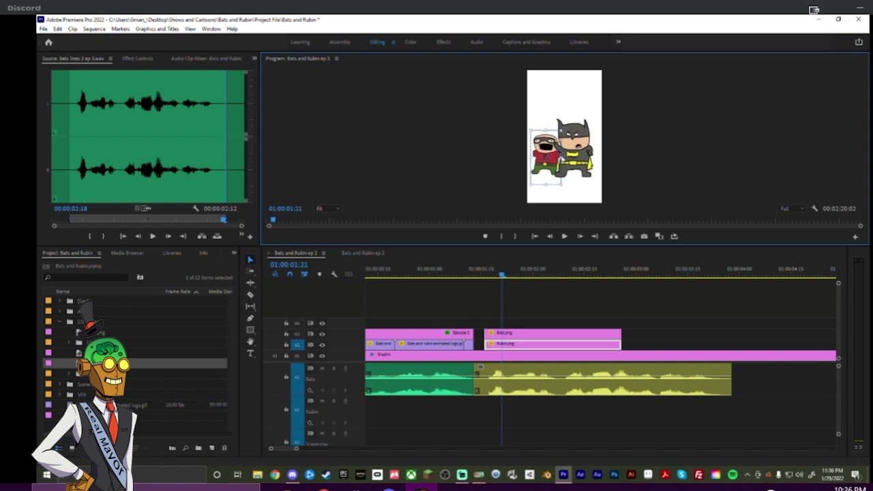
drag(562, 157, 553, 157)
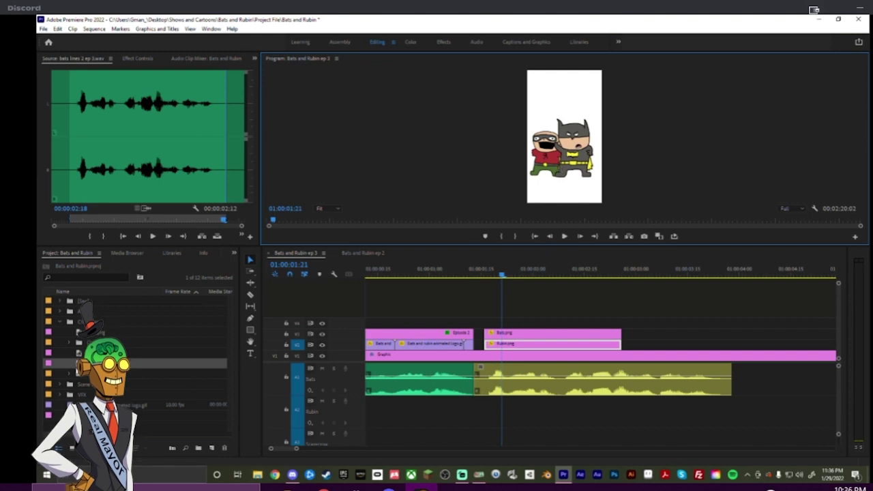
- Find the flip effects, apply Horizontal Flip to Bats.png and Rubin.png, and check the characters in an enlarged preview
scroll(143, 254, down, 5)
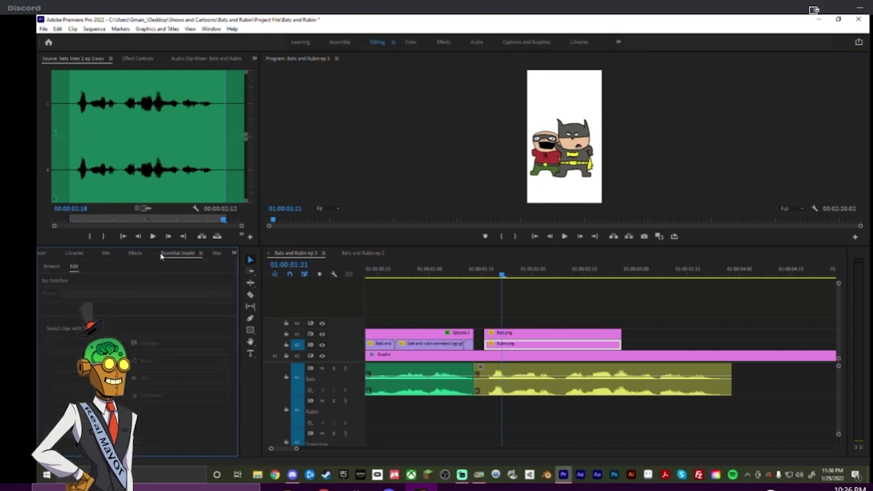
scroll(168, 256, up, 1)
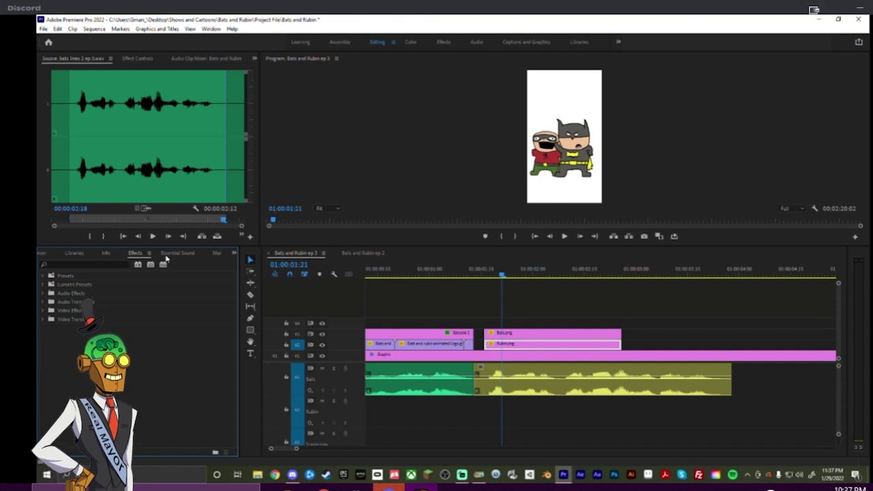
click(89, 263)
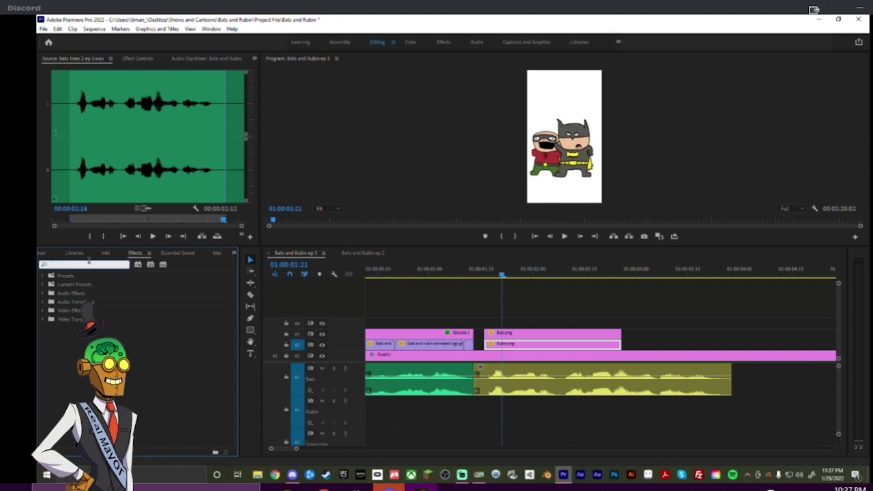
text(flip)
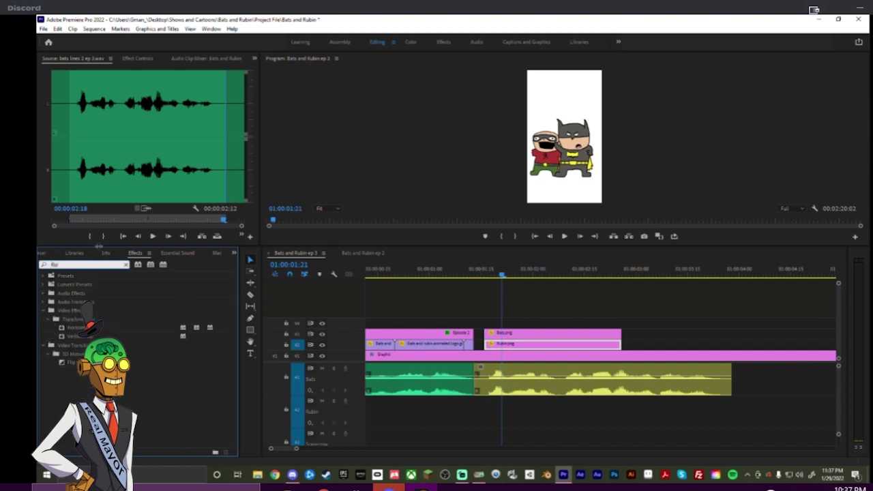
click(92, 329)
drag(531, 329, 531, 330)
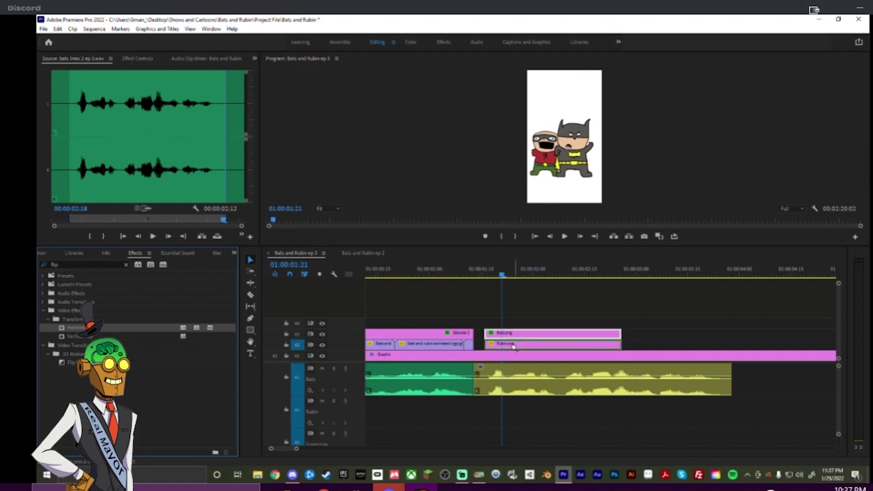
click(517, 318)
click(558, 165)
key(grave)
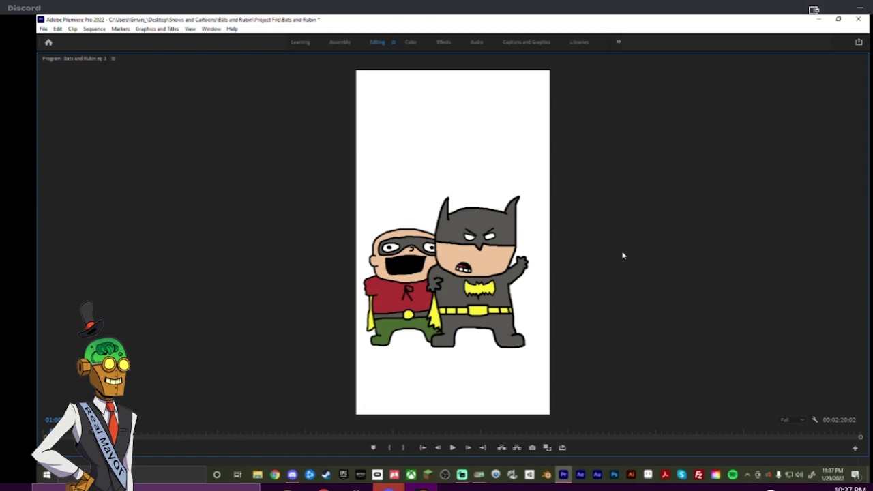
key(grave)
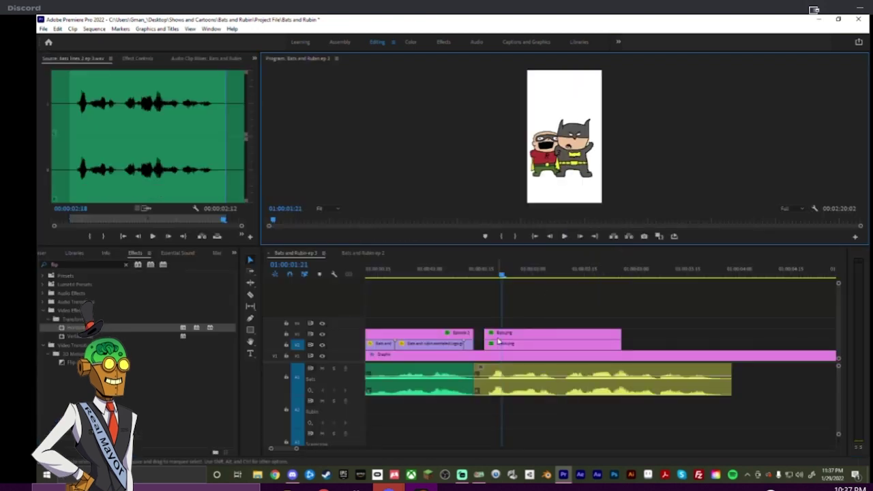
- Extend Bats.png and Rubin.png to span the whole yellow voice clip, and play the scene through
click(506, 344)
drag(509, 318, 729, 334)
click(558, 318)
drag(488, 268, 427, 273)
key(space)
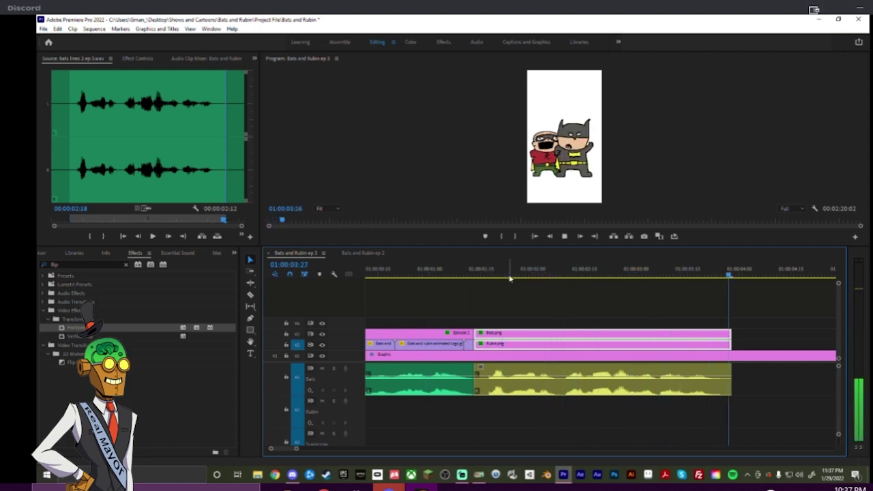
key(space)
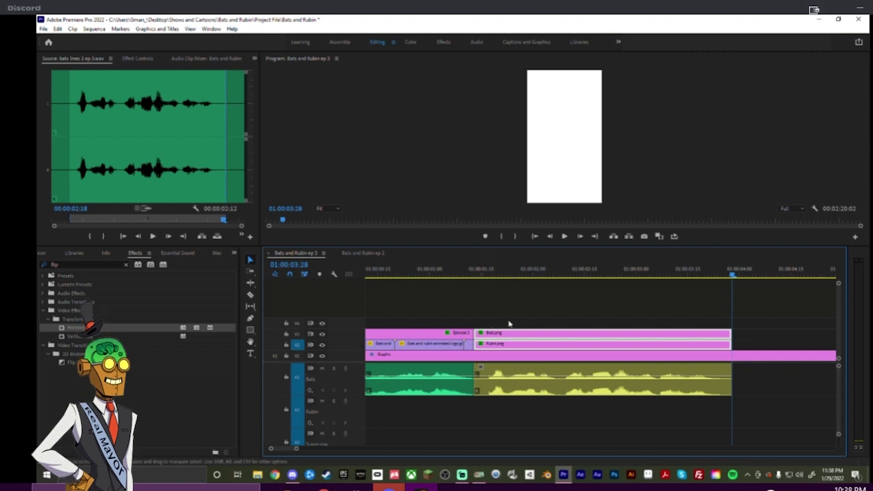
- Place Scarecrow1.png from the Characters bin on V2 directly after the Rubin.png clip
scroll(504, 324, right, 5)
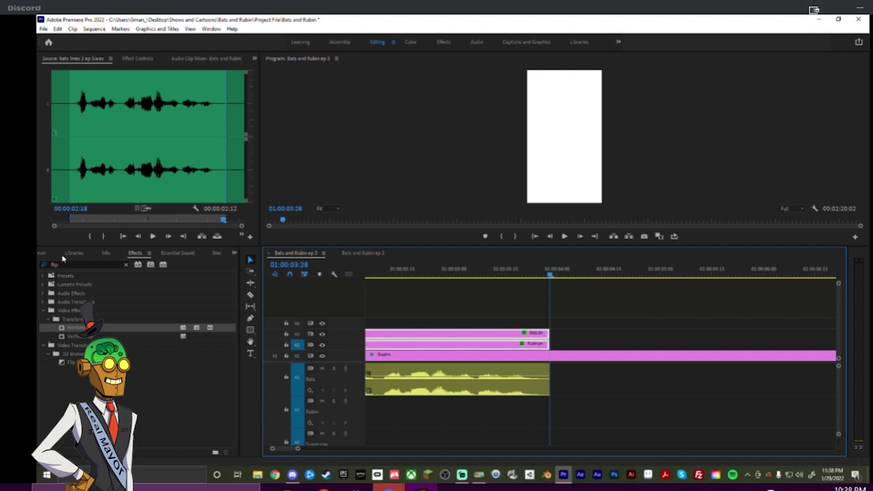
click(64, 257)
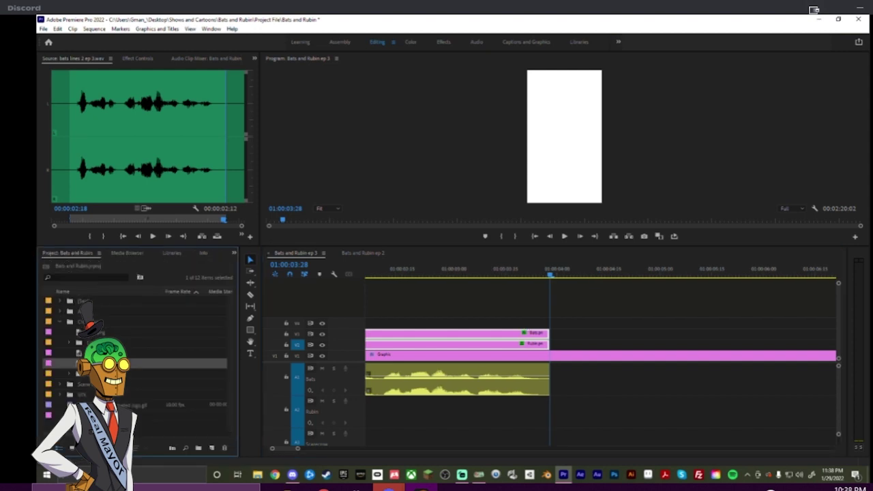
click(70, 374)
scroll(143, 382, down, 1)
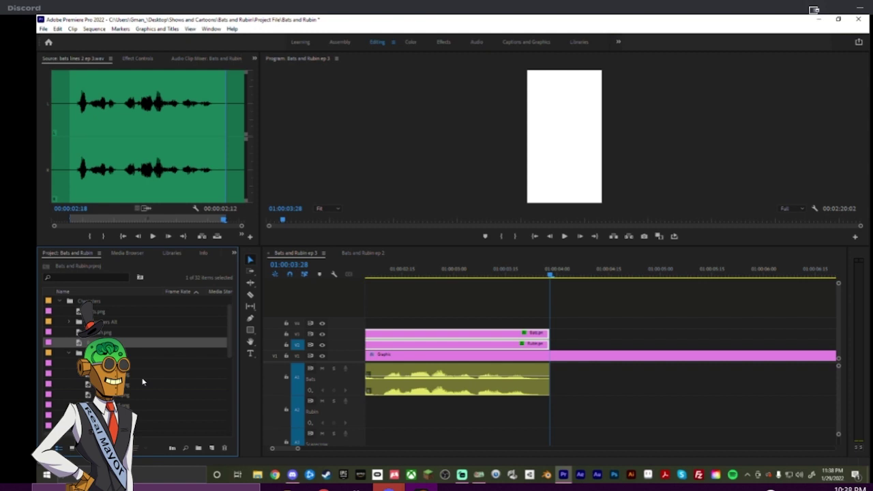
double_click(137, 363)
drag(136, 363, 553, 350)
- Duplicate the Bats.png clip on V3 so the copy starts directly after it, above Scarecrow1.png
click(523, 326)
click(521, 337)
drag(516, 338, 769, 341)
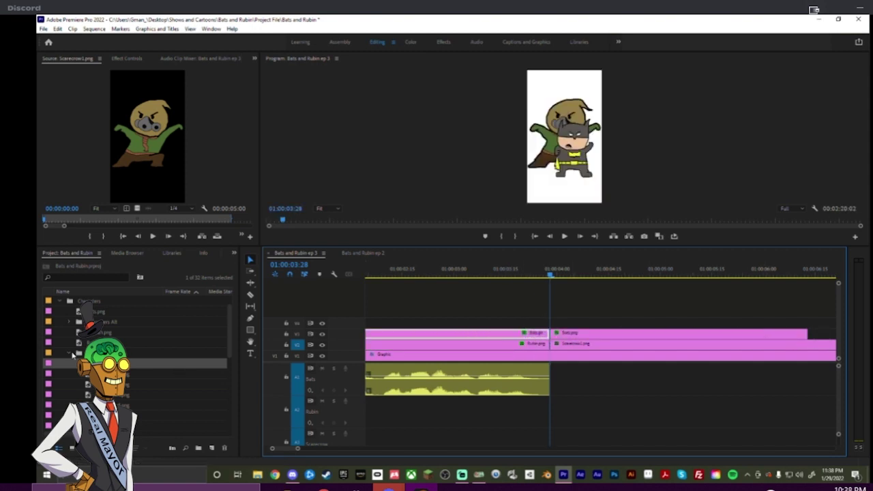
- Collapse the character bins, reopen the audio bin, and load the Scarecrow voice file for source preview
click(71, 355)
scroll(68, 322, up, 1)
click(61, 321)
click(61, 311)
double_click(87, 394)
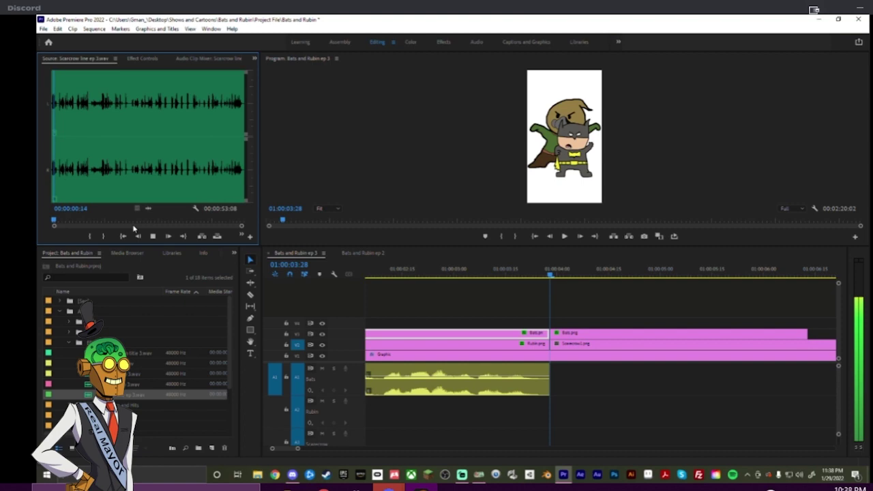
- Mark the first spoken line of the Scarecrow voice file and place it on the third audio track directly after the yellow clip
key(space)
key(equal)
key(equal)
key(equal)
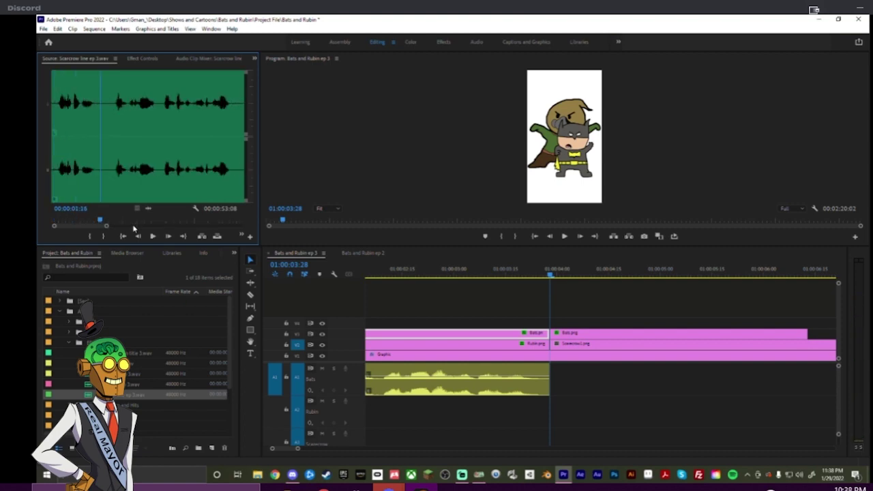
drag(67, 186, 53, 184)
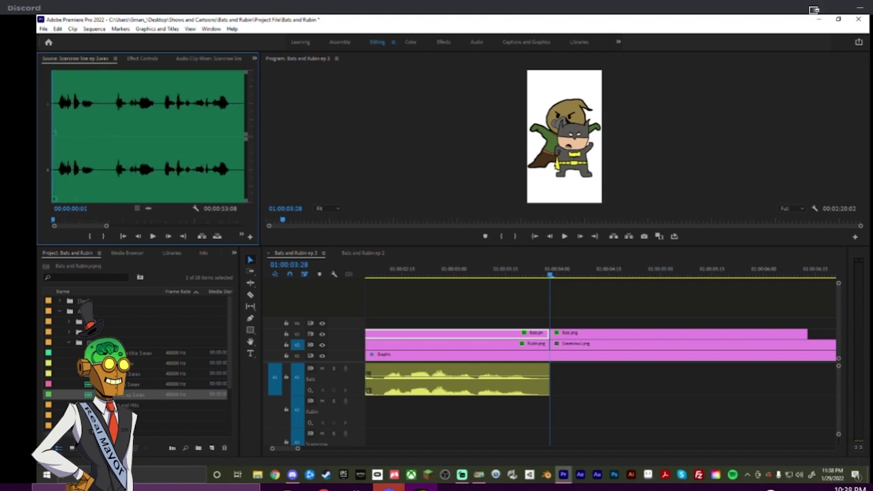
key(space)
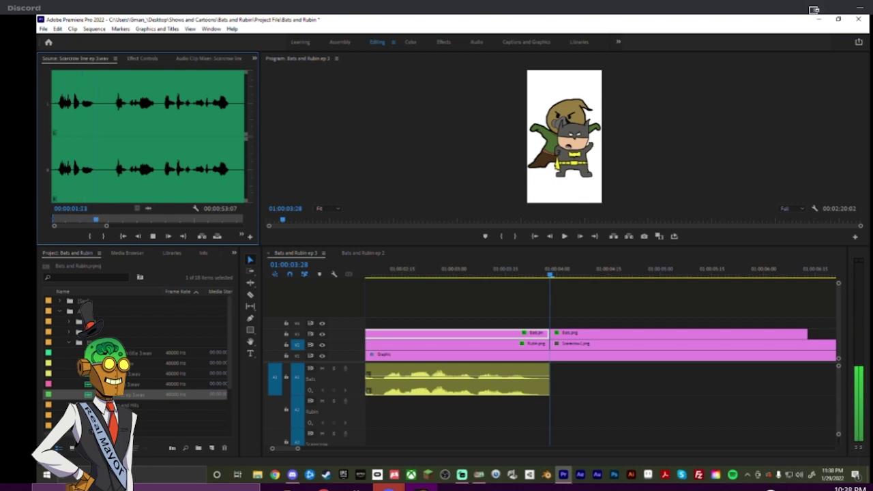
key(space)
key(o)
drag(307, 381, 554, 435)
scroll(419, 418, down, 1)
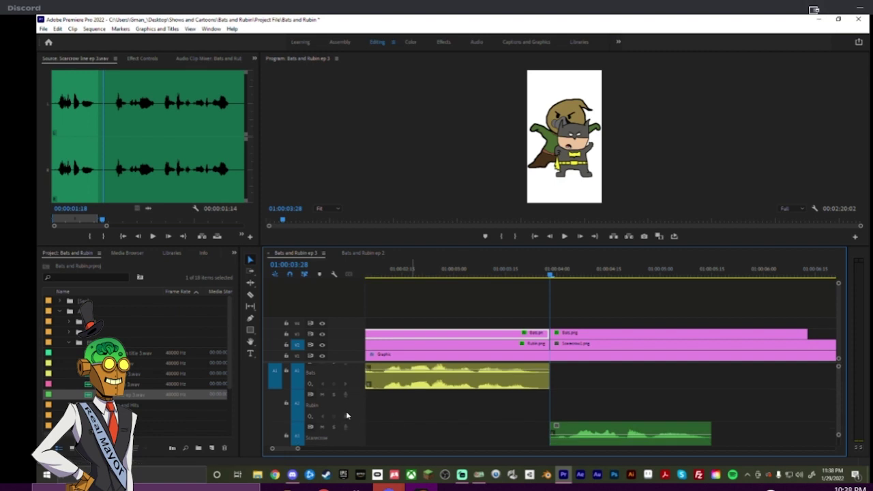
right_click(346, 416)
click(334, 411)
right_click(327, 434)
click(364, 339)
text(S)
key(Escape)
right_click(313, 408)
click(321, 307)
key(Return)
- Rename the third audio track as Rubin
right_click(322, 439)
click(342, 337)
text(Rubin)
key(Return)
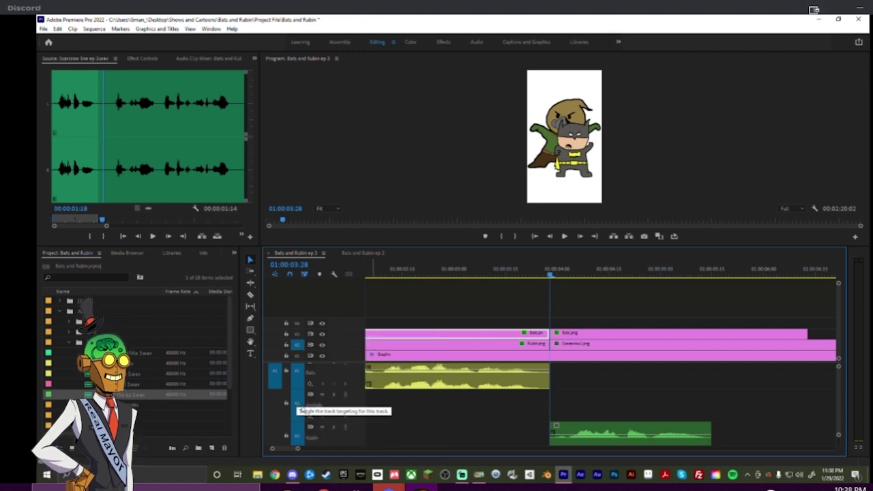
- Rename the second audio track as Scarecrow and move the green voice clip up onto it
right_click(300, 411)
click(347, 308)
text(Scarecr)
key(Return)
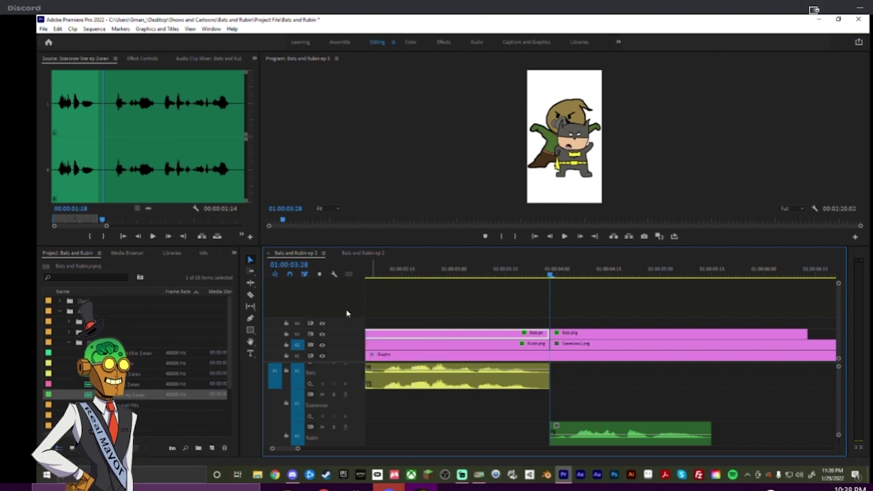
drag(659, 416, 651, 402)
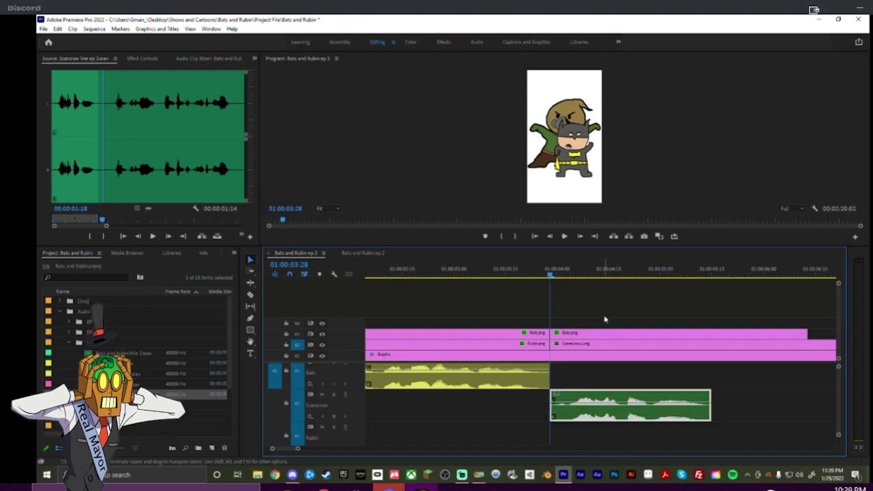
- Cut Bats.png and Scarecrow1.png just past the green clip's end, delete the leftover pieces, and play the scene
scroll(605, 319, down, 3)
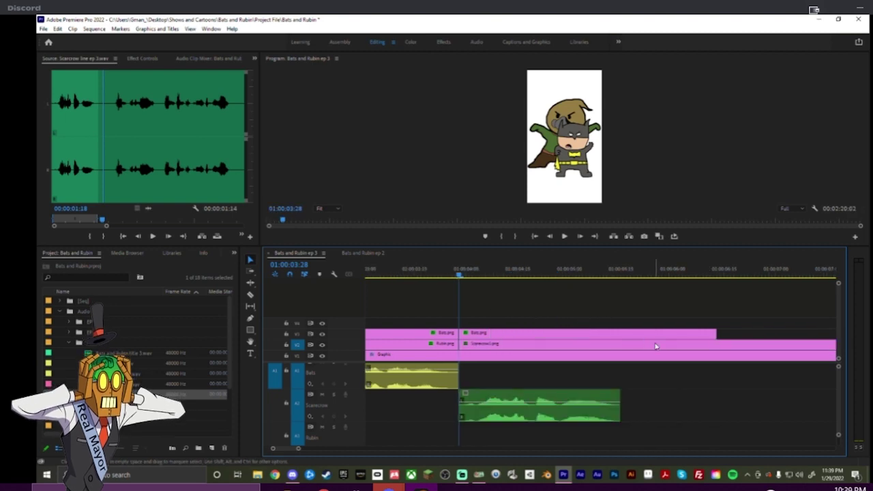
key(c)
click(628, 345)
click(628, 335)
key(v)
drag(652, 319, 683, 343)
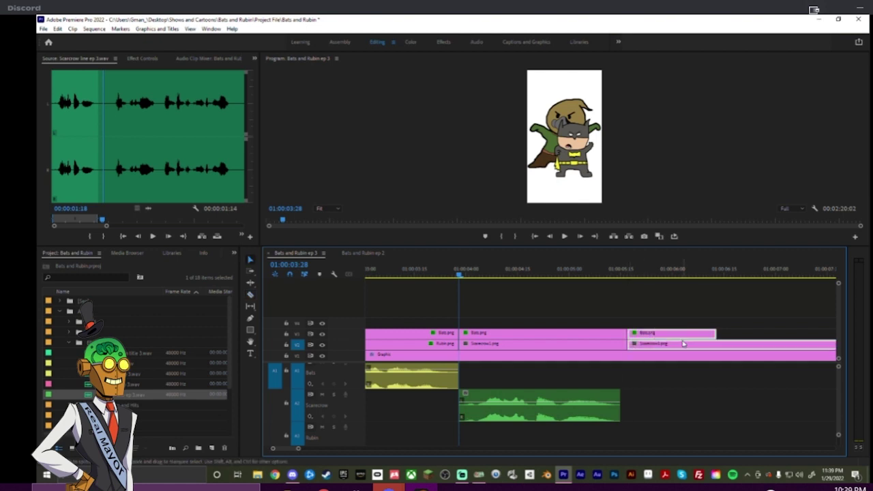
key(Delete)
click(419, 272)
key(space)
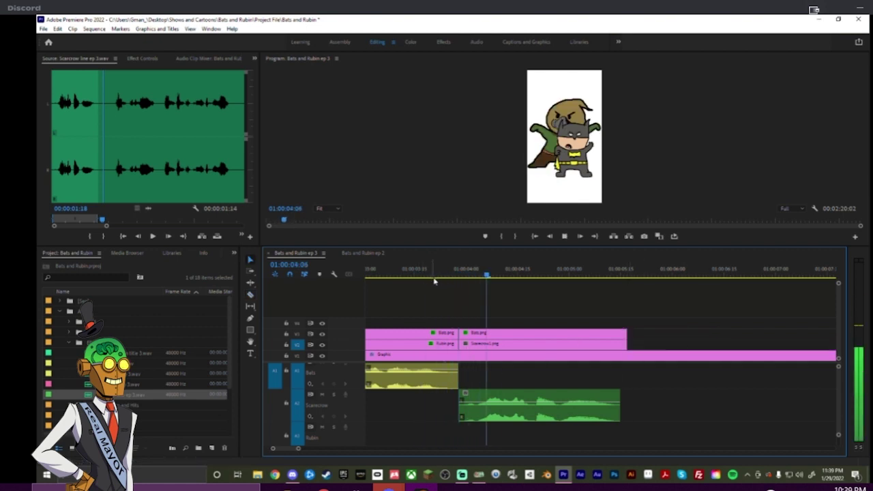
key(space)
- Enlarge the second Bats.png image and shift it left until only part of the character stays in frame
click(520, 344)
click(513, 333)
double_click(573, 158)
drag(594, 152, 623, 146)
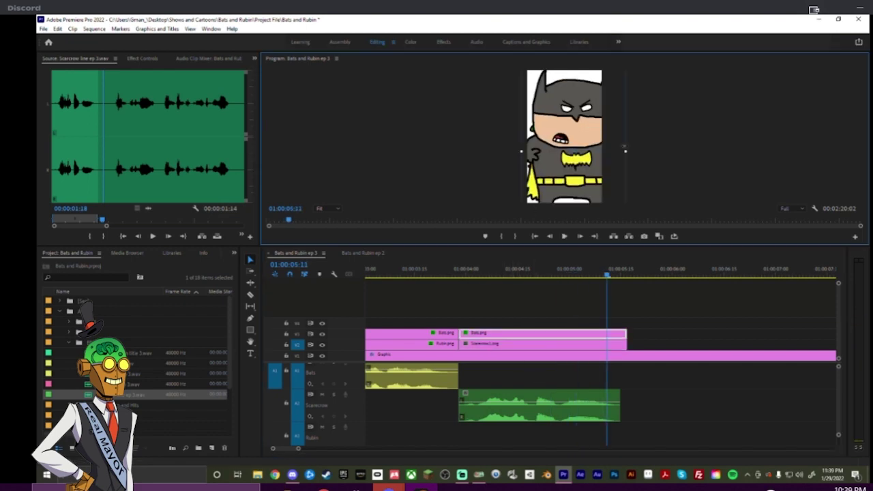
drag(576, 160, 512, 130)
click(576, 149)
- Shrink Scarecrow1.png, move it to the lower right of the frame, and play the scene
click(509, 343)
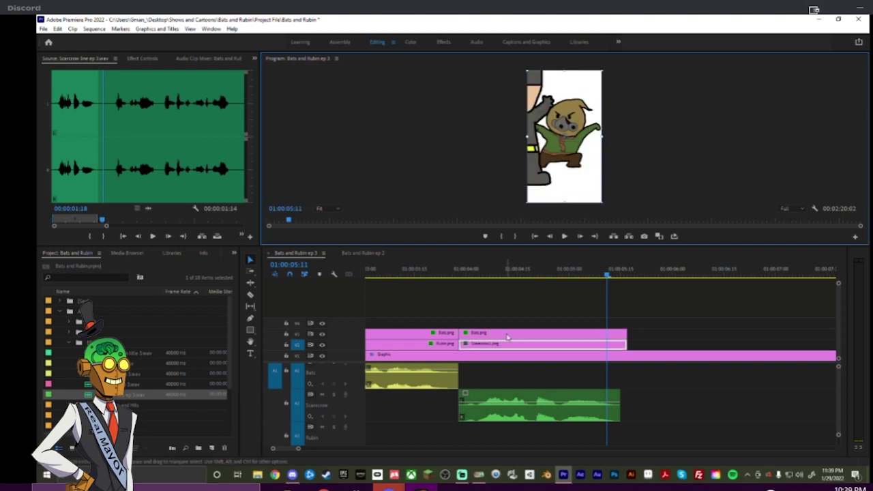
drag(582, 143, 603, 163)
click(495, 290)
click(463, 275)
drag(463, 275, 456, 274)
key(space)
key(space)
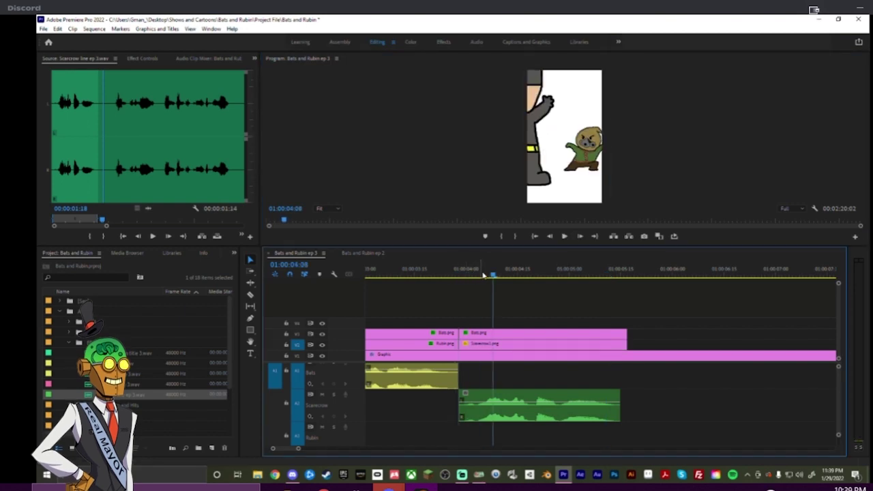
- Keyframe Scarecrow1.png's Position at 01:00:04:07 and at the clip's start, with the start position off-frame to the right
key(Left)
click(487, 348)
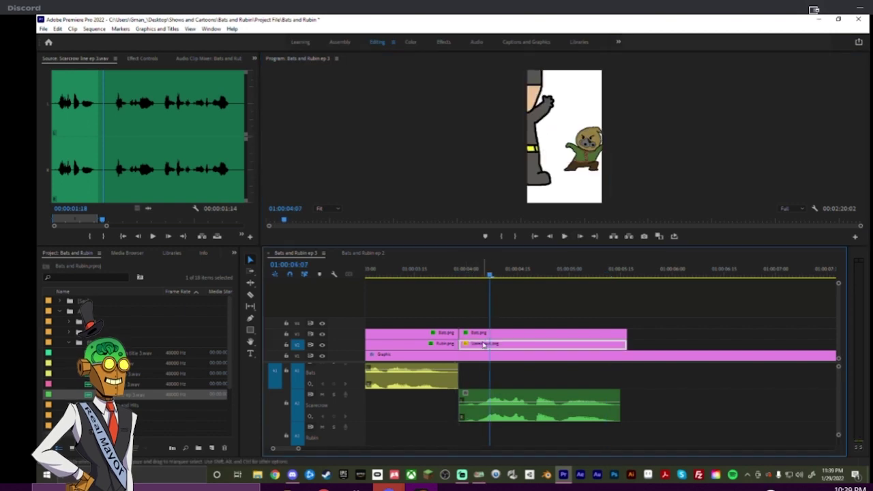
click(144, 58)
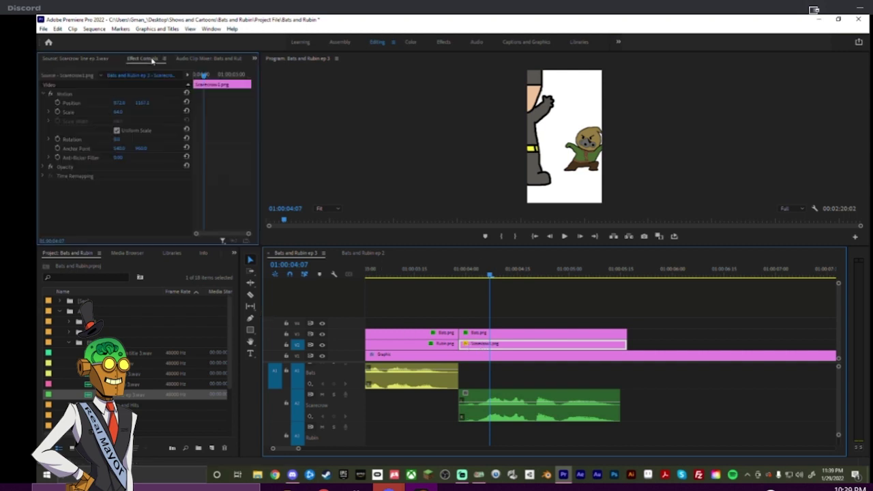
click(57, 103)
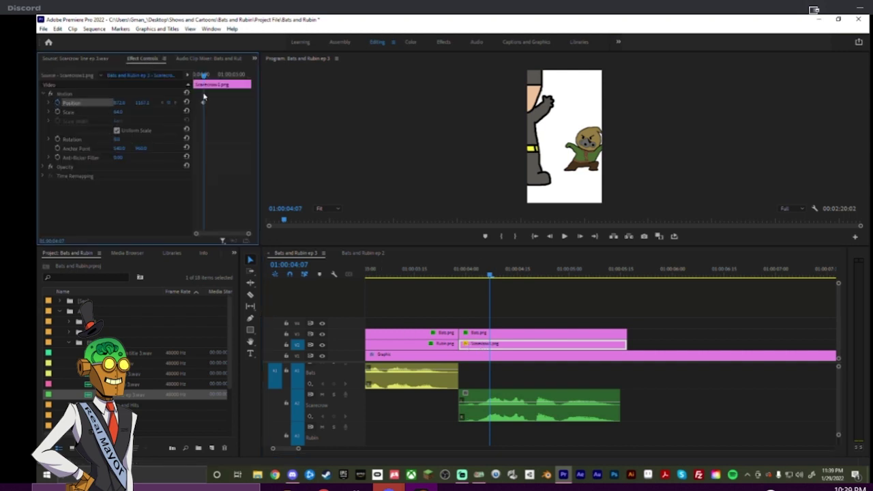
drag(205, 80, 185, 82)
drag(120, 102, 364, 103)
- Move Scarecrow1.png's end Position keyframe closer to the start one for a faster slide-in, and play the scene
click(443, 276)
drag(442, 274, 492, 272)
click(198, 76)
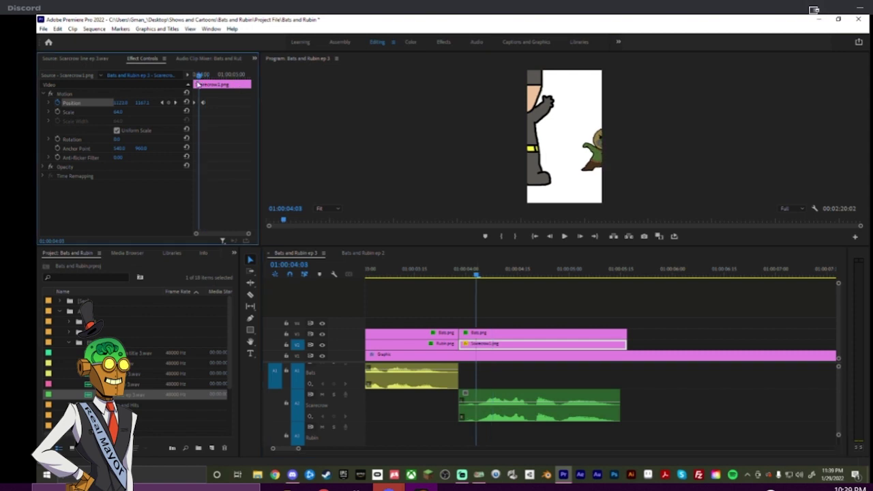
click(470, 275)
key(space)
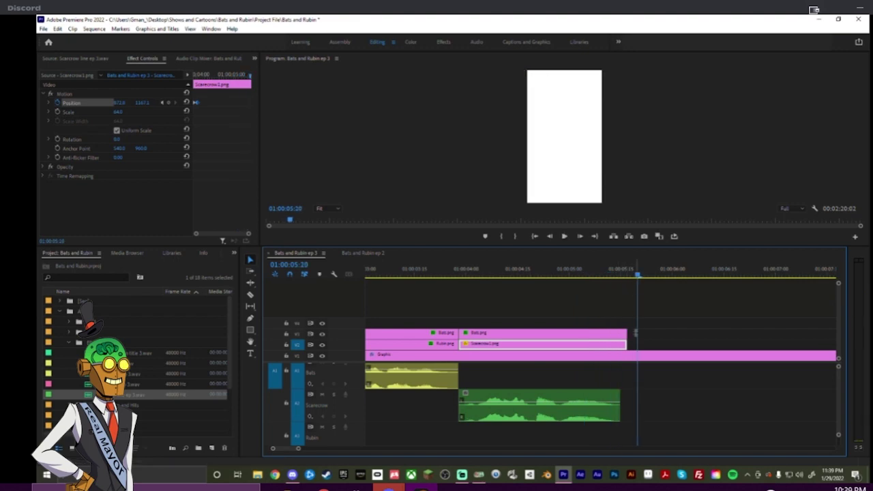
- Load Bats line ep3.wav for source preview and mark in and out points around its opening line
scroll(608, 341, down, 2)
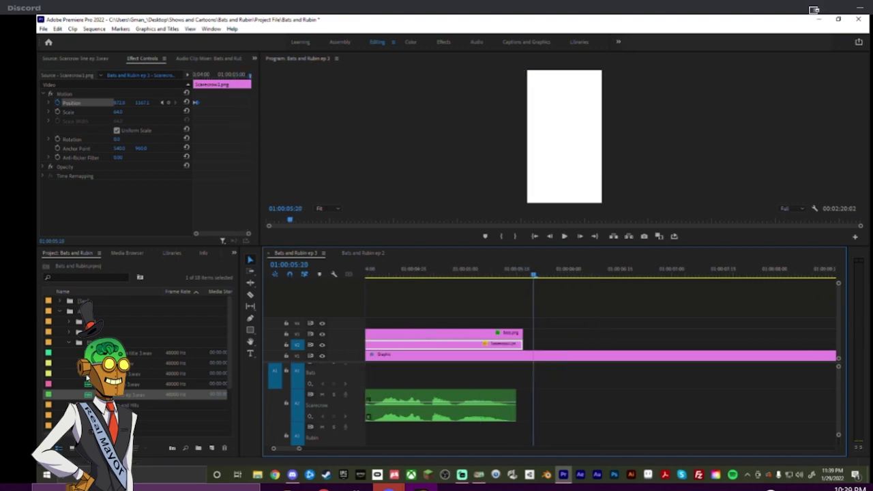
double_click(87, 377)
double_click(136, 363)
key(space)
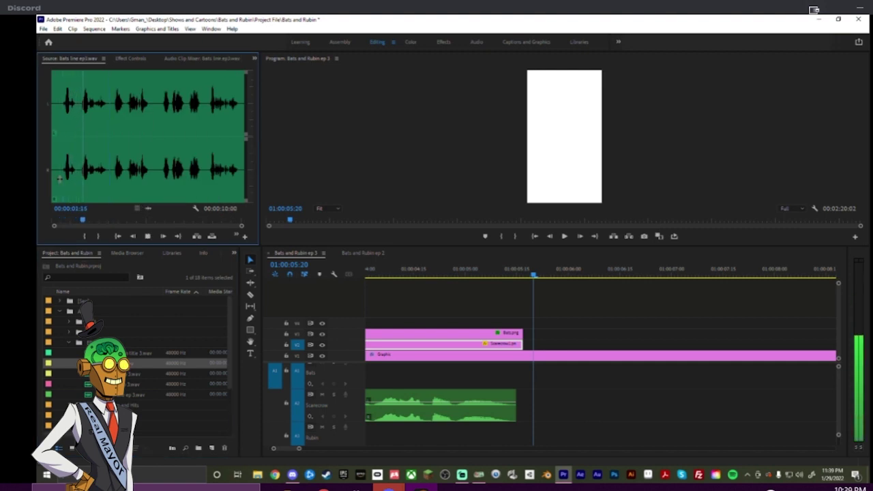
key(space)
key(o)
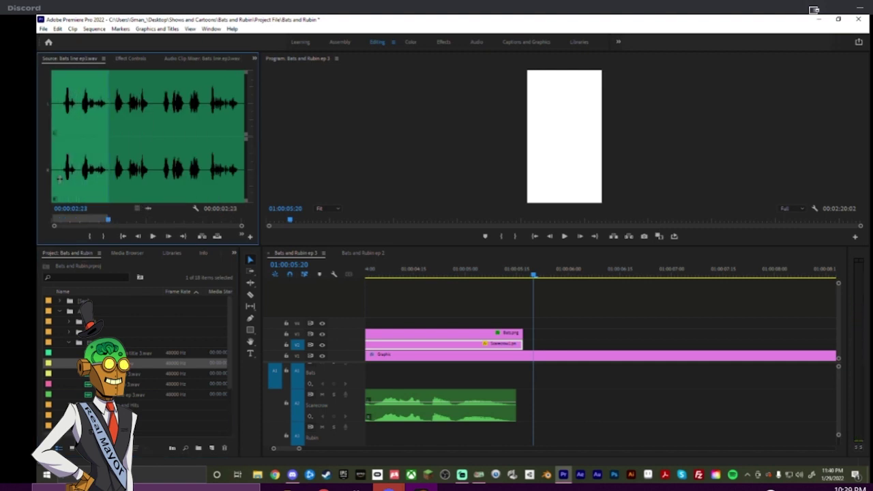
key(j)
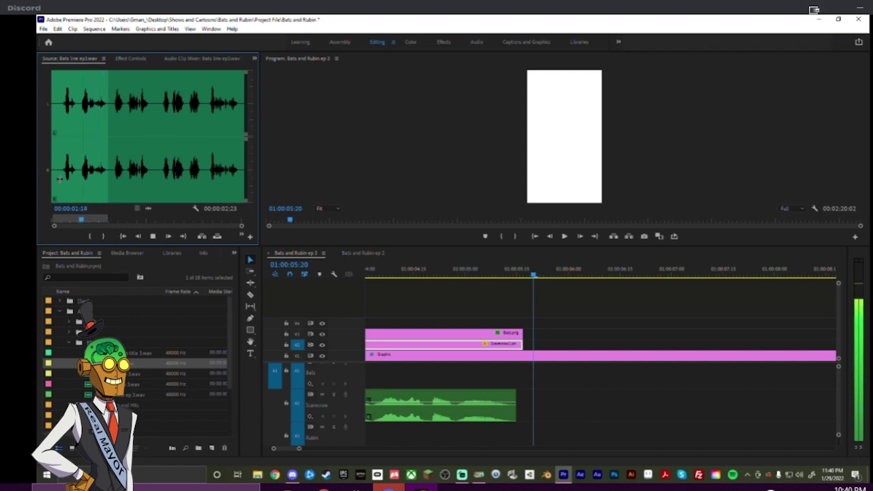
key(space)
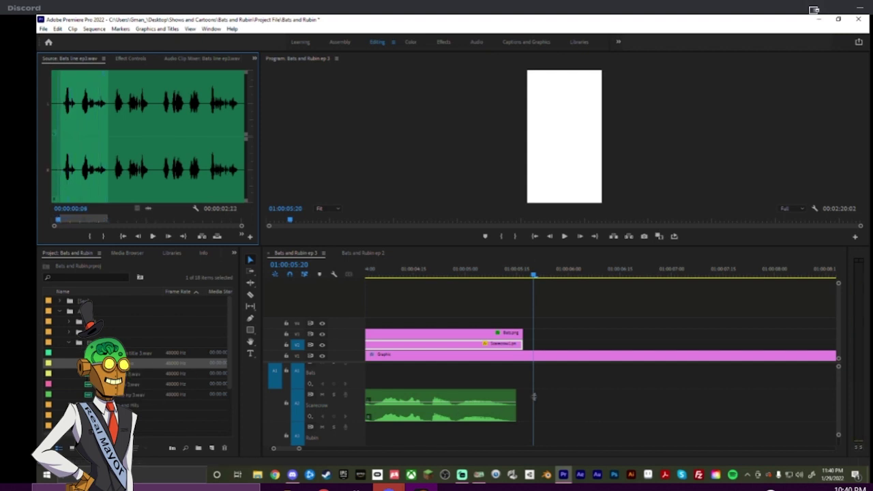
scroll(534, 396, right, 3)
scroll(529, 395, left, 1)
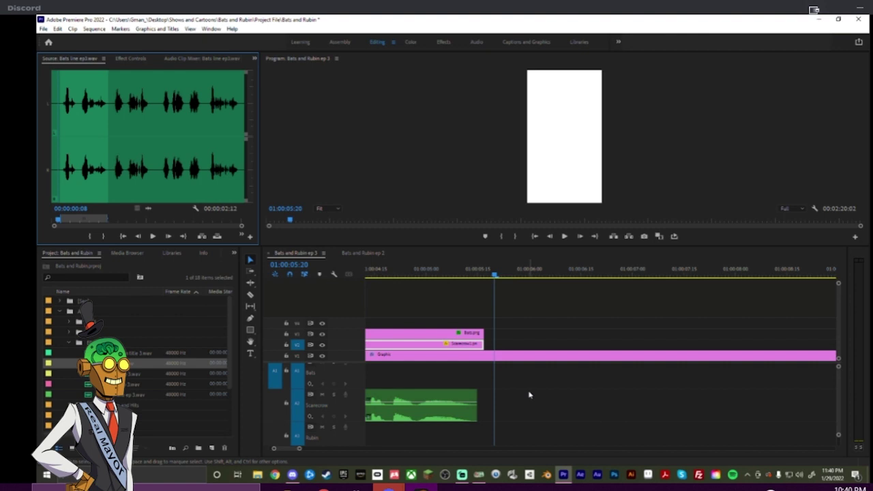
key(alt+Tab)
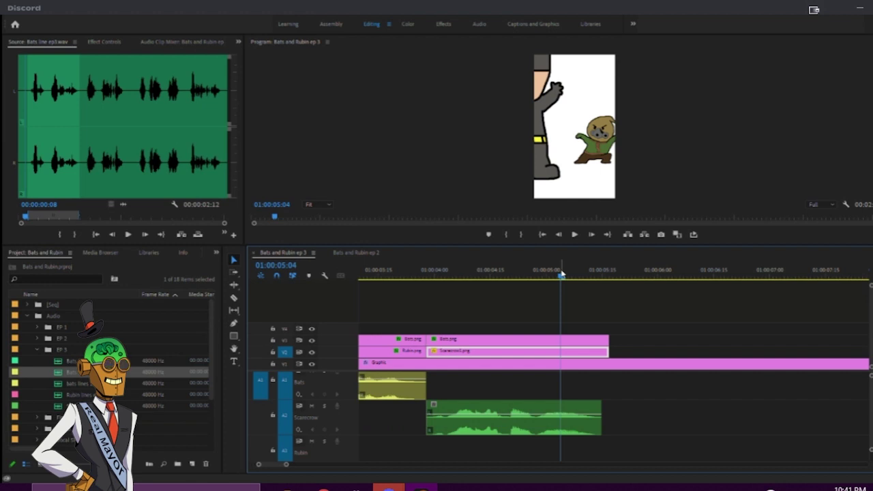
- Duplicate the Bats.png clip from V3 onto V2 directly after Scarecrow1.png
scroll(526, 325, right, 5)
drag(419, 340, 609, 352)
key(ctrl+z)
drag(423, 339, 504, 344)
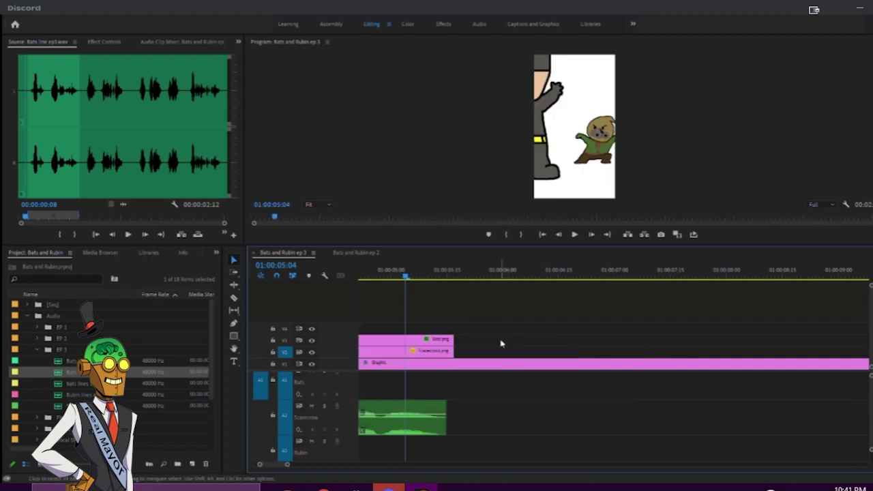
drag(437, 340, 495, 353)
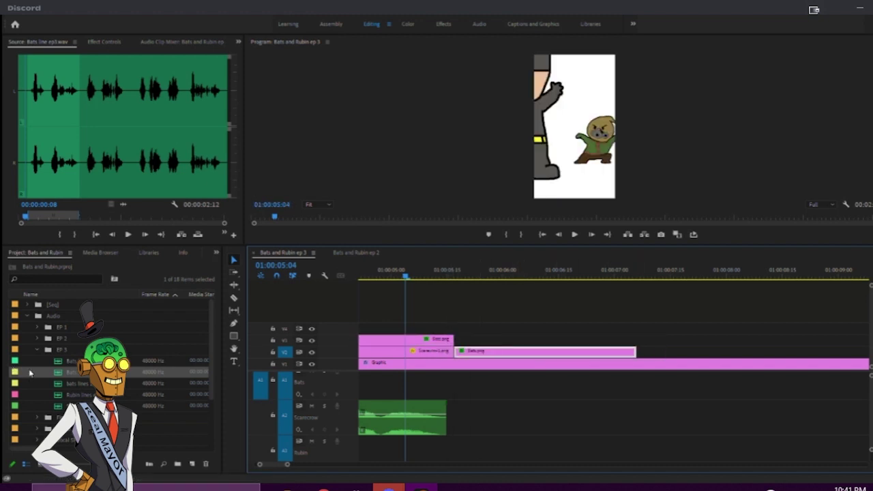
- Place the marked Bats line on the Bats audio track so it starts right at the green Scarecrow clip's end
drag(58, 373, 497, 396)
drag(437, 269, 395, 269)
key(space)
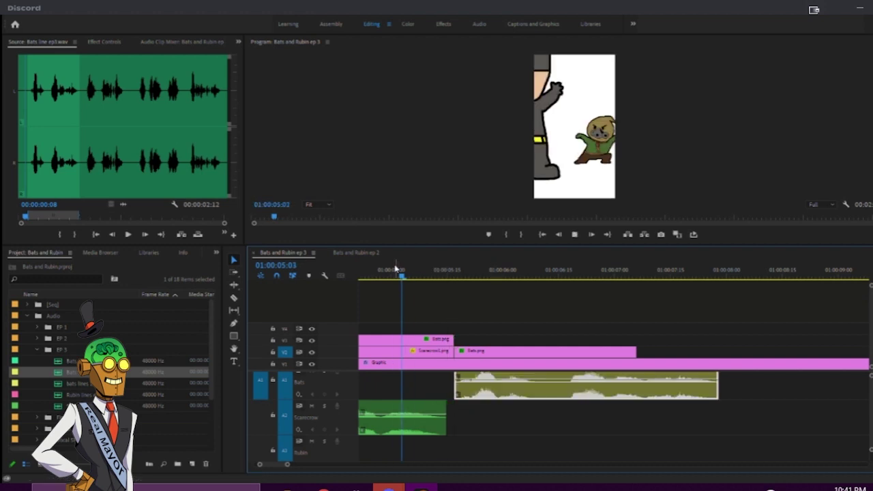
key(space)
click(477, 397)
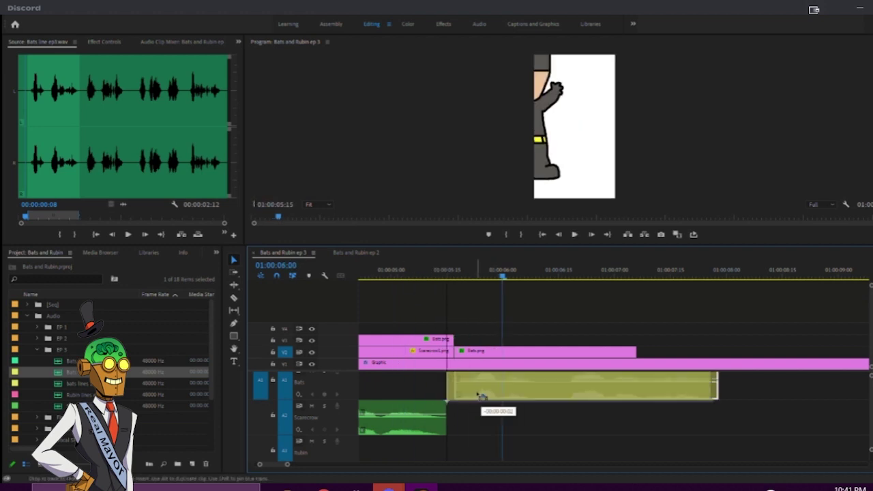
drag(479, 396, 472, 396)
- Shrink the duplicated Bats.png on V2 and move it right so the full figure stands in frame
click(494, 352)
click(547, 133)
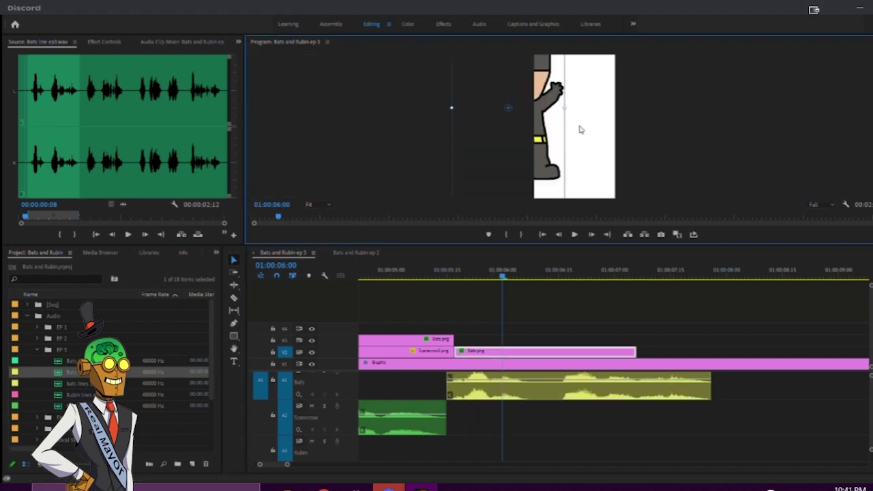
drag(563, 107, 594, 149)
click(527, 332)
- Preview the Rubin lines ep 3 and Bats lines 2 ep 3 voice files in the source view
scroll(527, 332, right, 3)
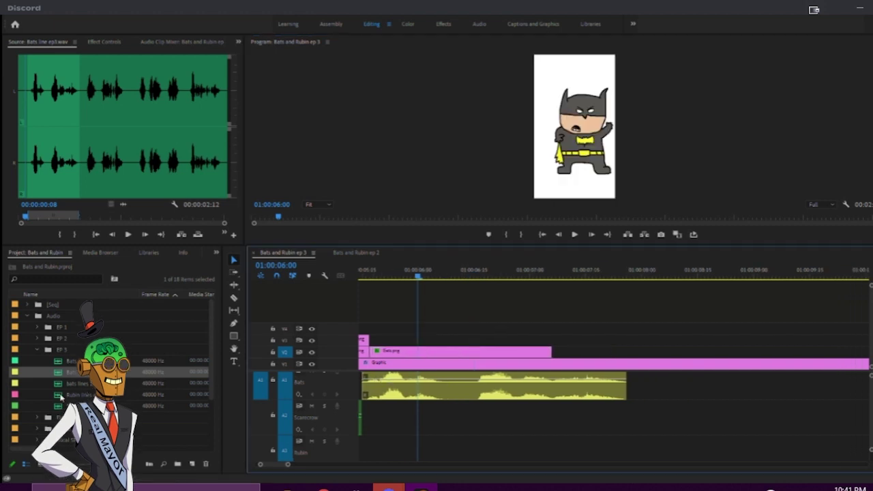
double_click(60, 395)
key(space)
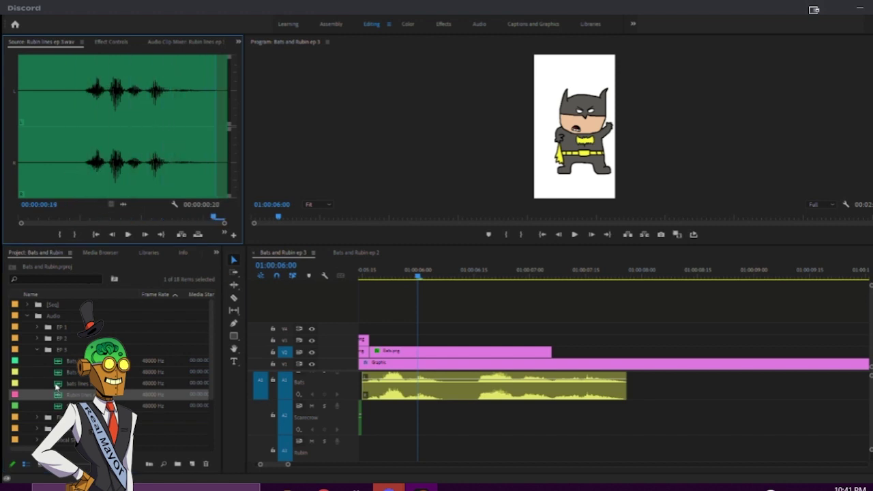
double_click(57, 384)
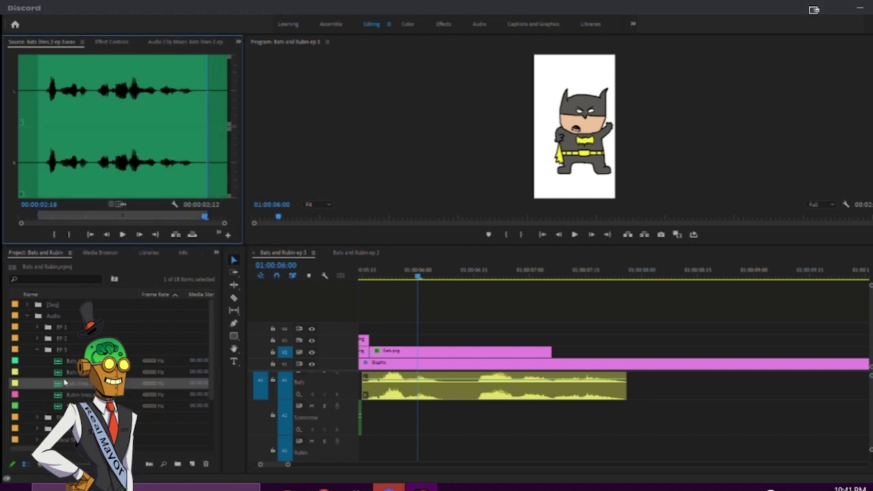
click(59, 372)
- Replace the last Bats.png on V2 with copies of the earlier Bats.png and Rubin.png pair on V3 and V2, directly after Scarecrow1.png
scroll(412, 350, up, 4)
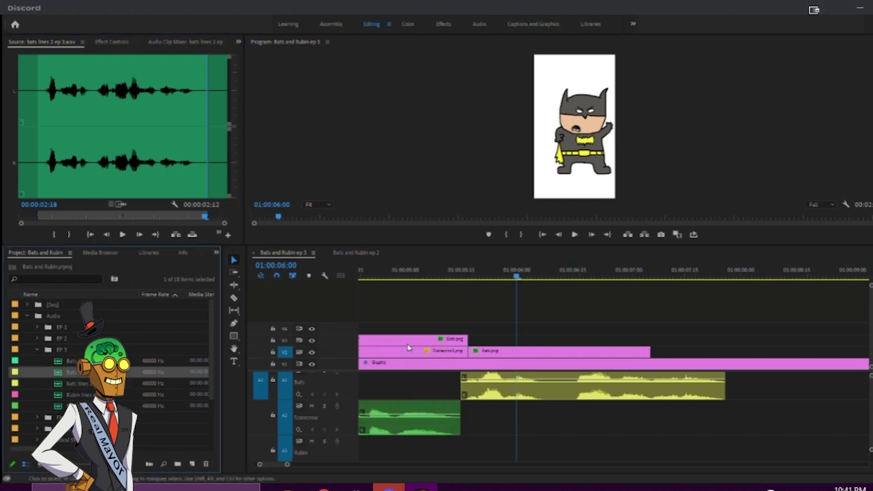
scroll(412, 350, up, 2)
click(748, 355)
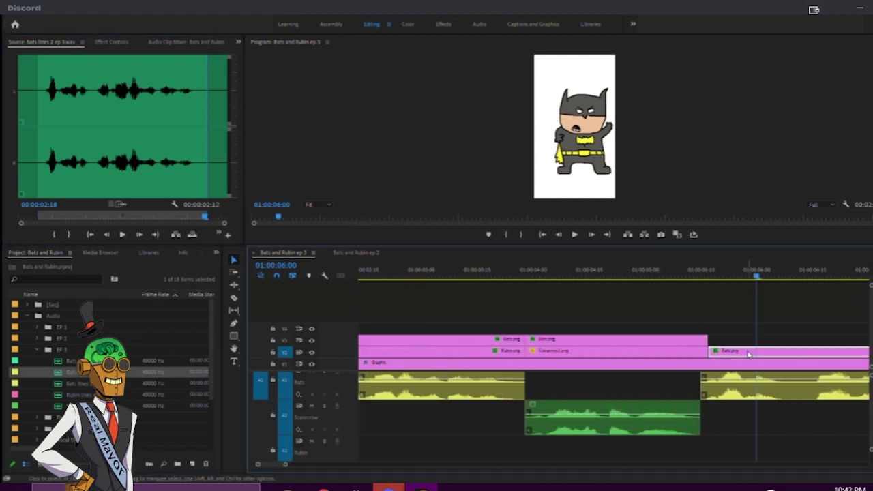
key(Delete)
drag(471, 315, 848, 339)
scroll(706, 331, down, 3)
scroll(701, 331, down, 2)
drag(538, 341, 539, 346)
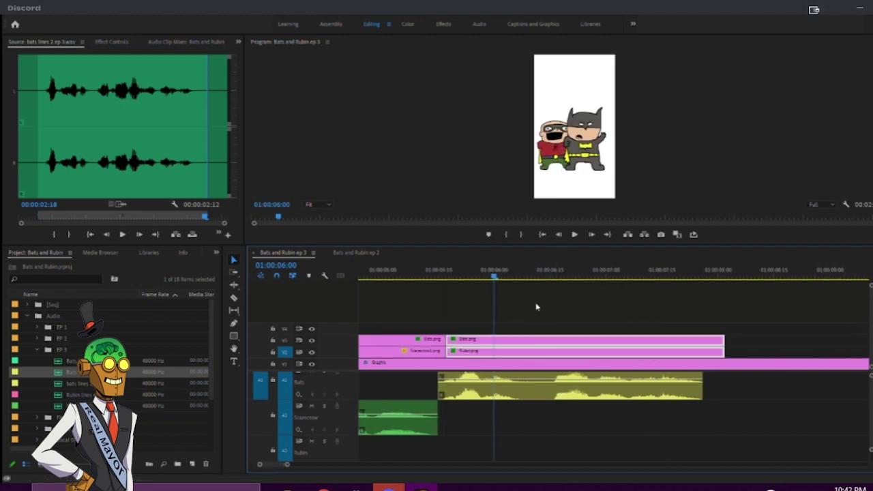
- Enlarge the copied Bats.png on V3 so Bats fills most of the frame beside Rubin
click(592, 135)
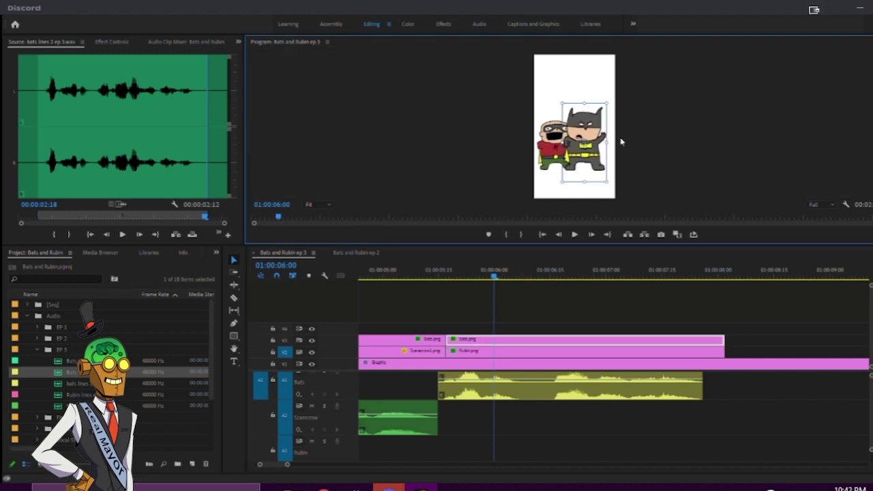
mouse_move(607, 142)
mouse_down()
mouse_move(616, 142)
mouse_move(593, 148)
mouse_up()
- Lock video track V1, enlarge the copied Rubin.png on V2 to a scale of about 57, and move it partly out of frame beside Bats
click(476, 351)
click(539, 144)
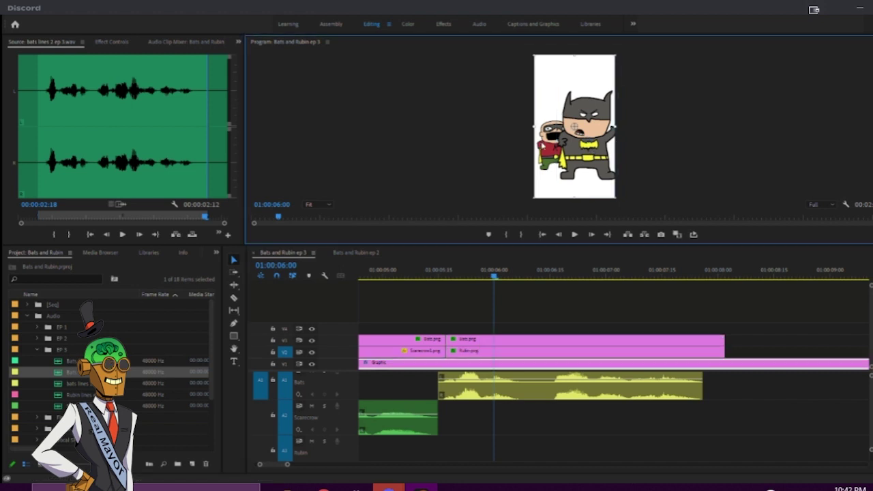
click(480, 352)
click(114, 42)
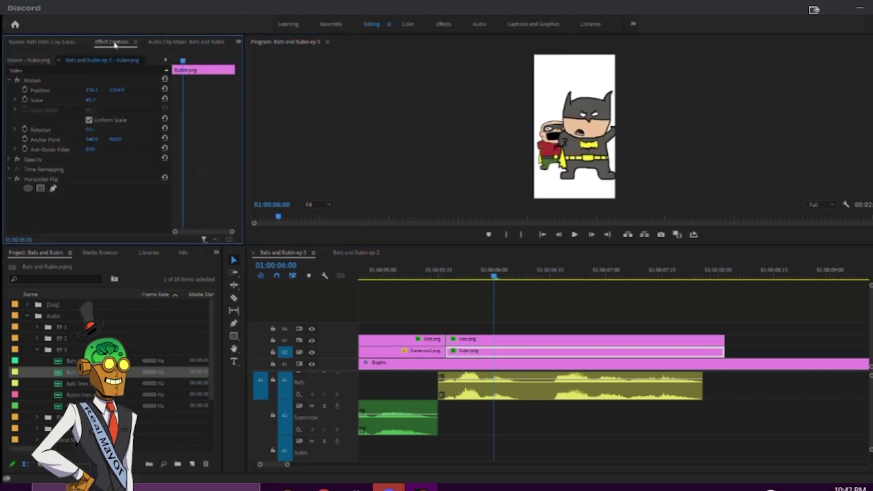
click(278, 369)
click(273, 364)
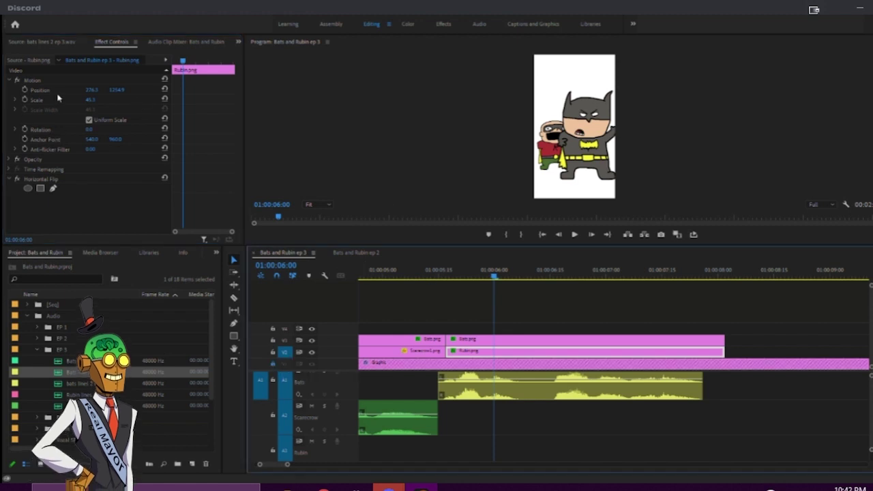
drag(90, 100, 111, 89)
- Trim the ends of the copied Bats.png and Rubin.png clips to match the end of the yellow Bats line
click(506, 339)
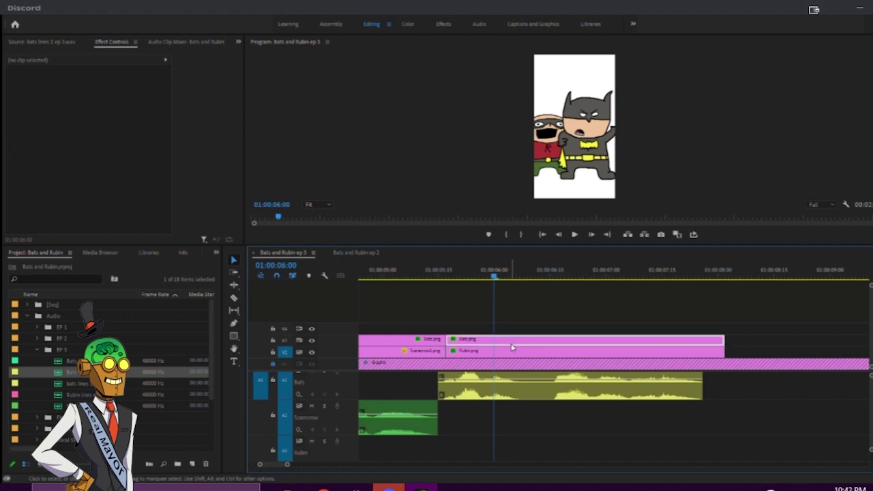
click(510, 352)
scroll(546, 322, right, 5)
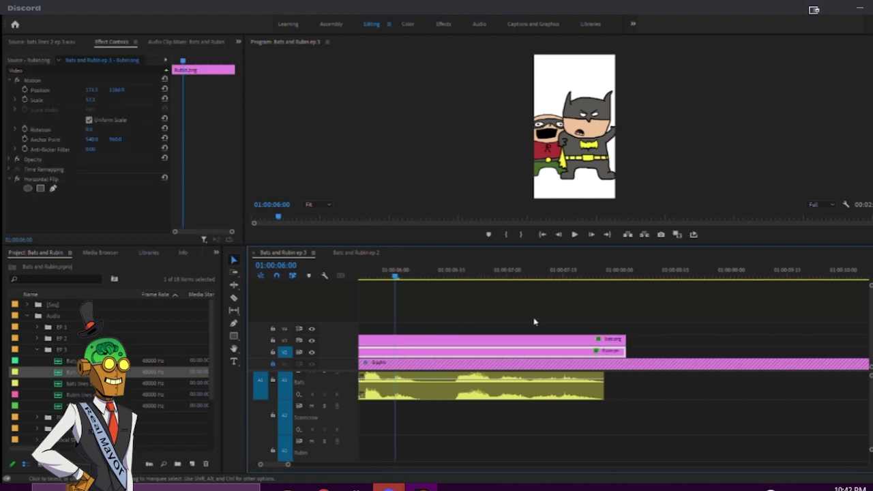
drag(521, 341, 505, 350)
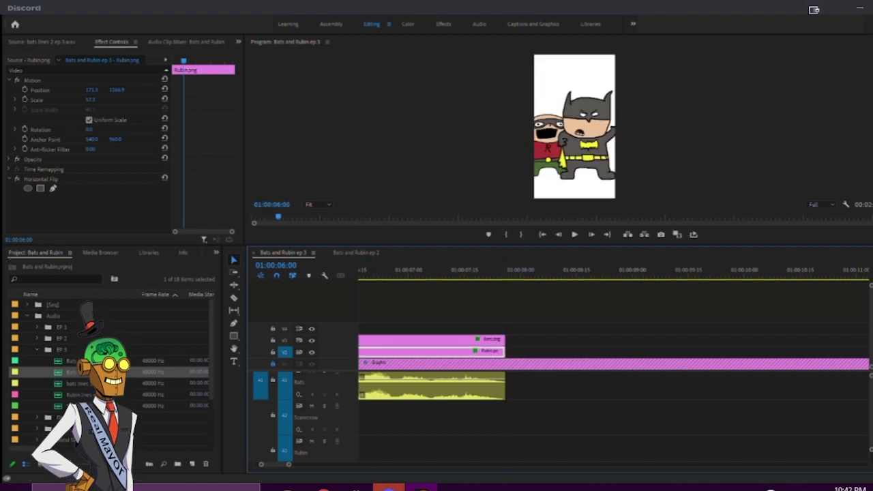
- Open the Scarecrow line ep 3 voice file in the source view
click(58, 384)
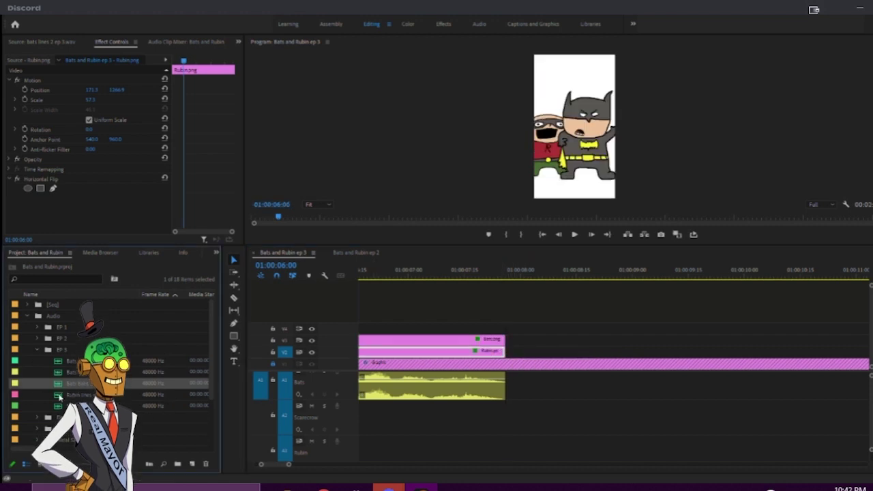
double_click(56, 396)
double_click(59, 406)
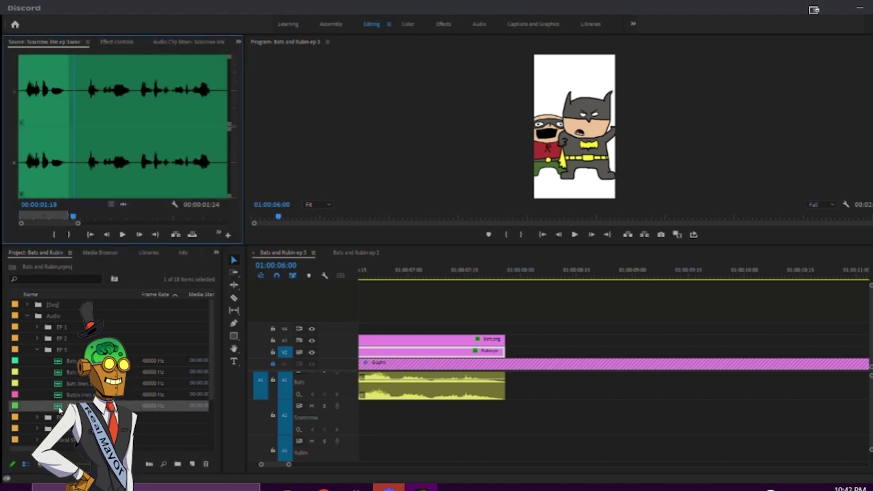
- Check the enlarged Bats and Rubin composition in a maximized program view, then review their clips in the timeline
click(561, 143)
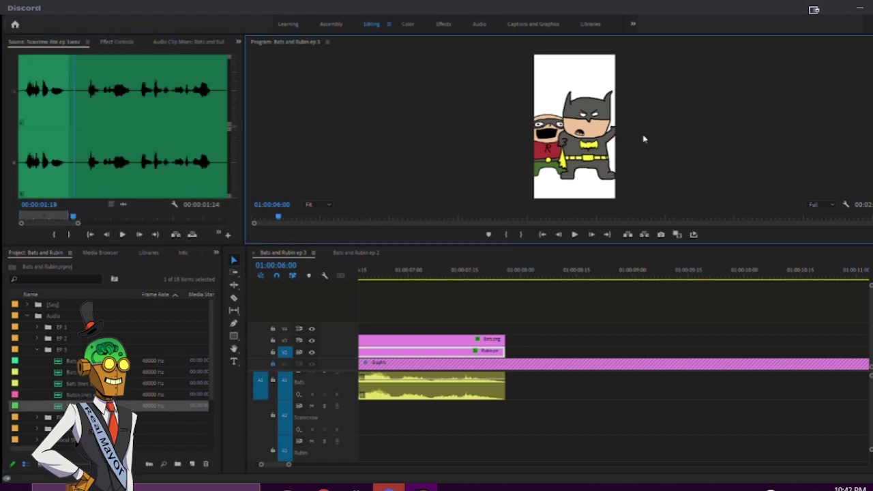
key(grave)
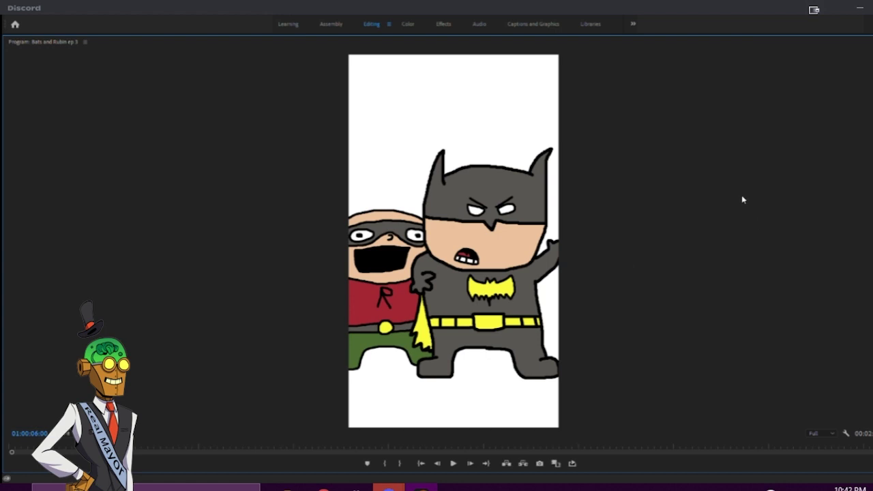
key(grave)
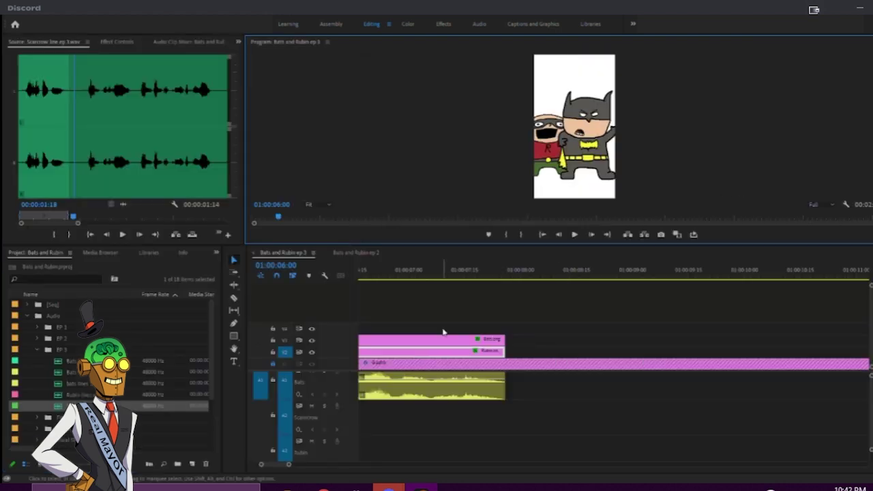
click(488, 316)
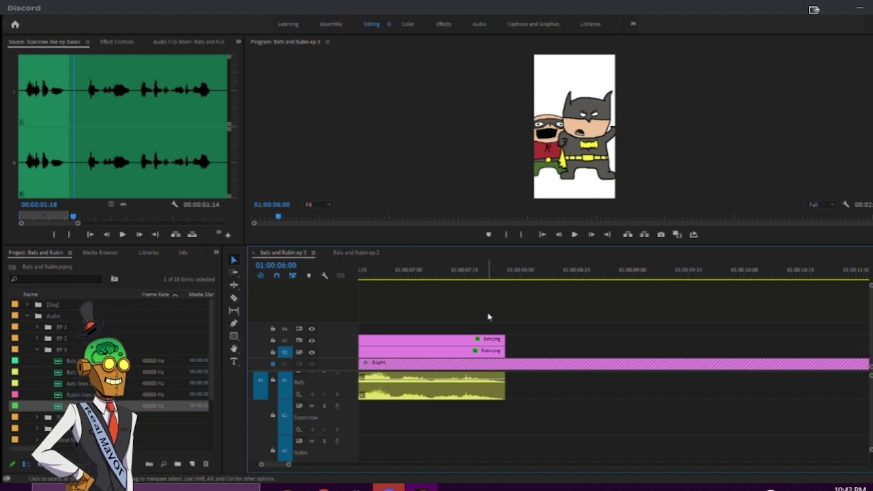
scroll(423, 305, down, 1)
scroll(424, 306, up, 5)
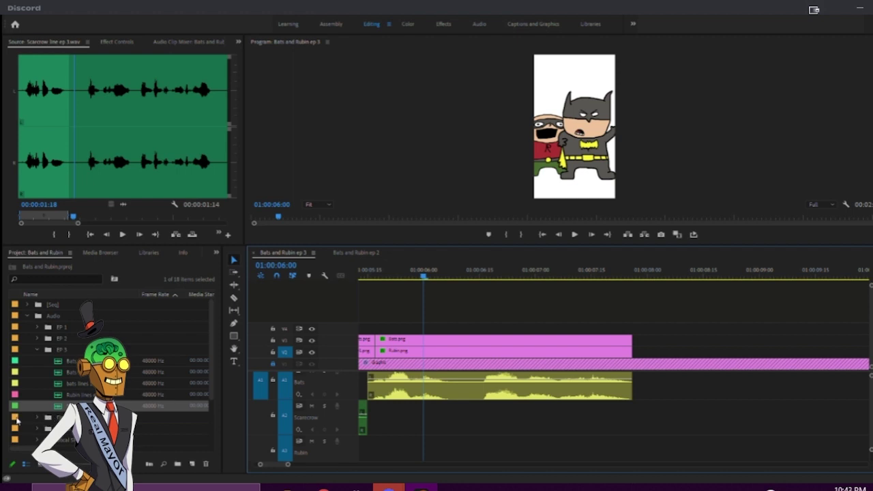
- Mark the next phrases of Scarecrow line ep 3 and place them on the Scarecrow audio track directly after the Bats line
click(59, 409)
mouse_move(82, 170)
mouse_down()
mouse_move(39, 167)
mouse_move(67, 172)
mouse_up()
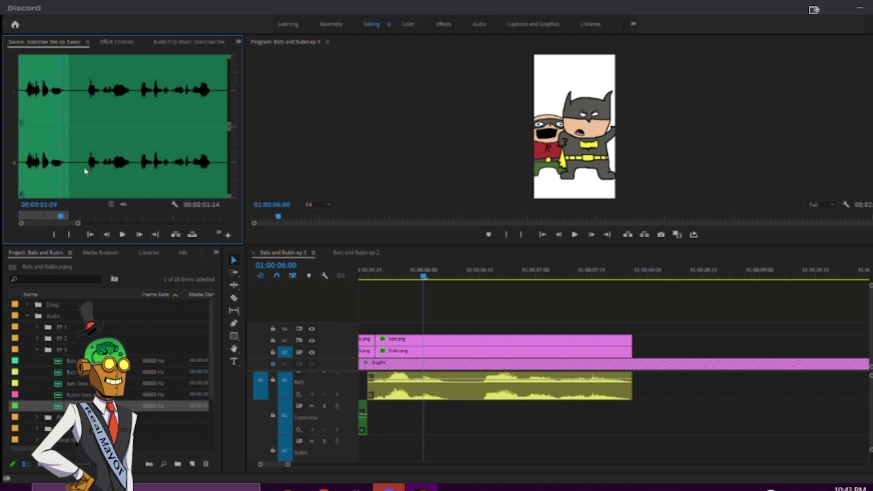
key(i)
key(space)
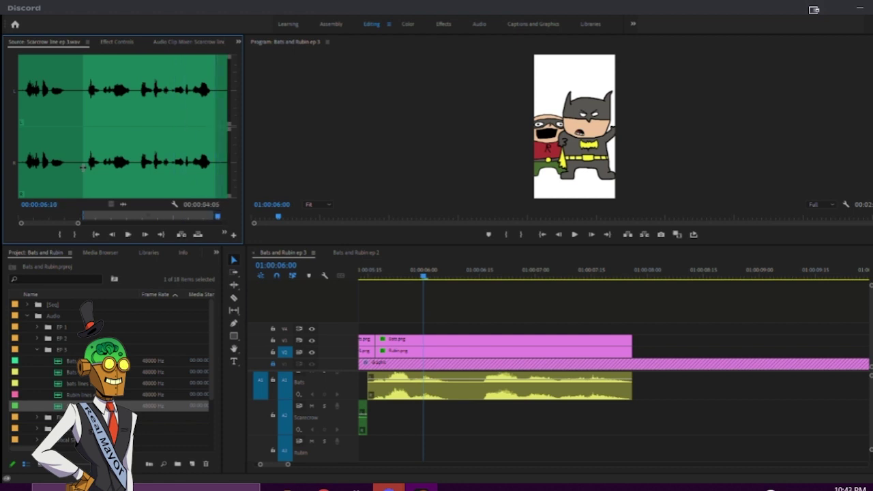
drag(78, 223, 104, 224)
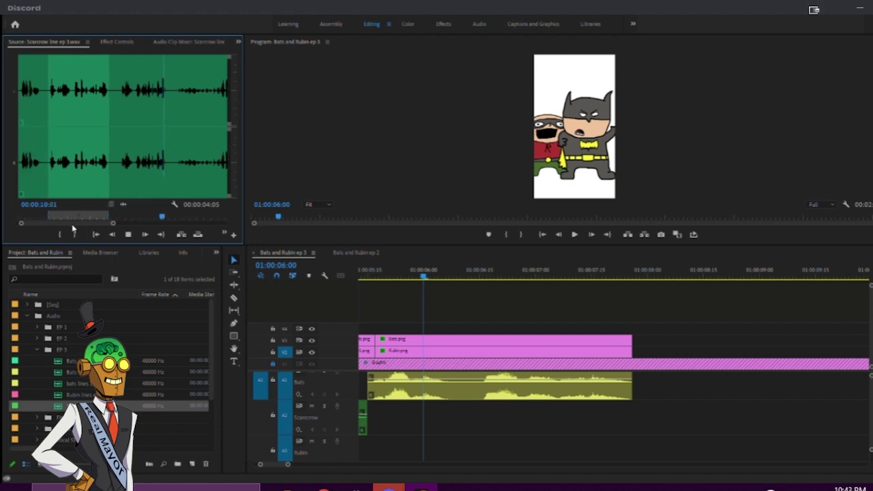
click(46, 171)
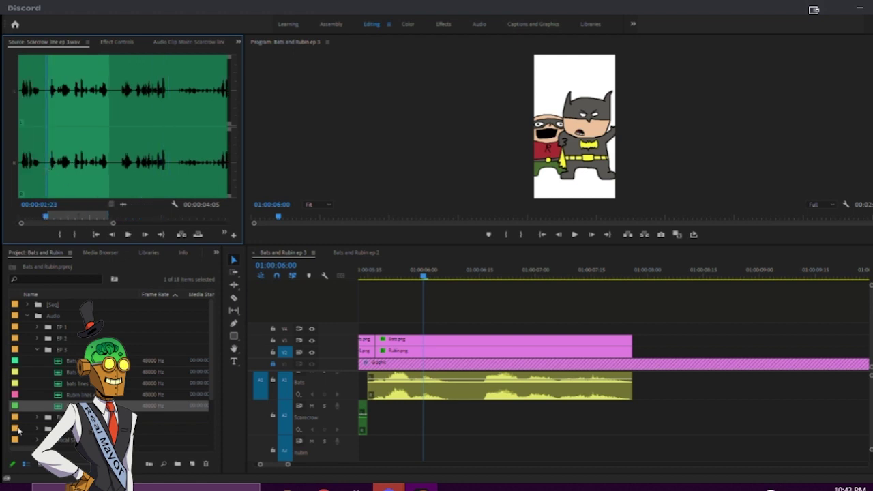
drag(60, 408, 639, 411)
scroll(640, 411, down, 3)
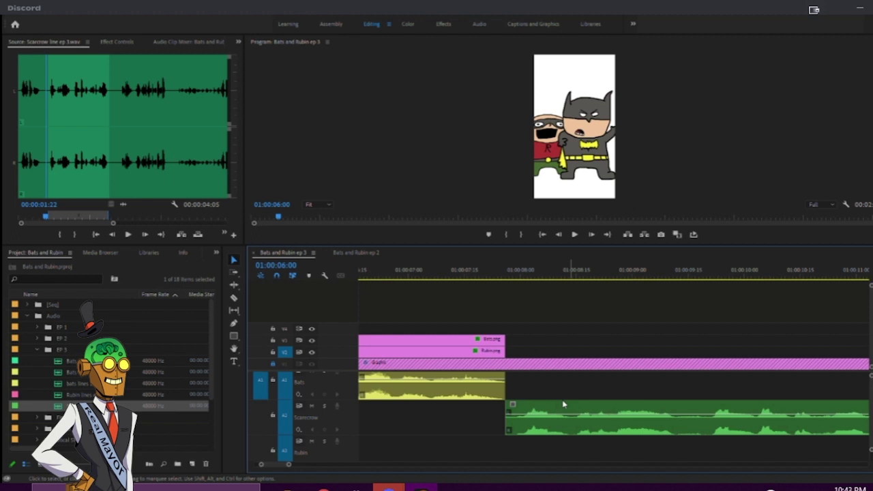
- Place Scarecrow2.png from the Characters bin on V2, directly after the Rubin.png clip
click(26, 317)
click(28, 328)
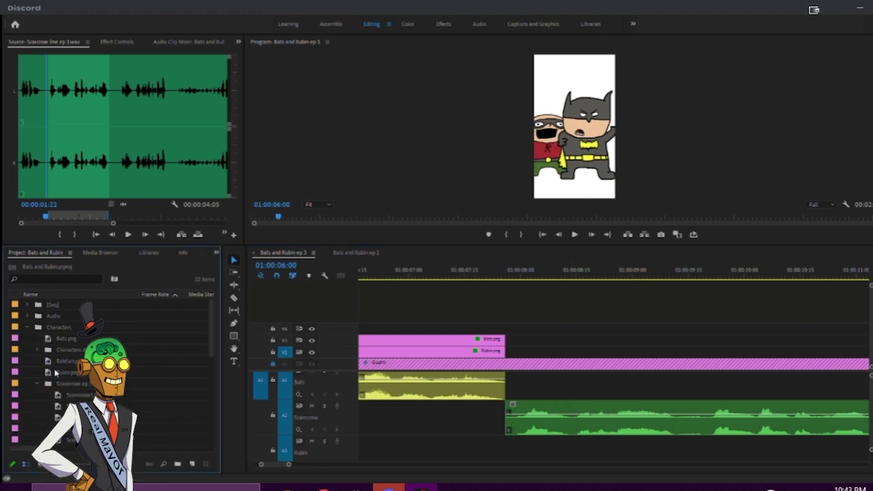
double_click(58, 394)
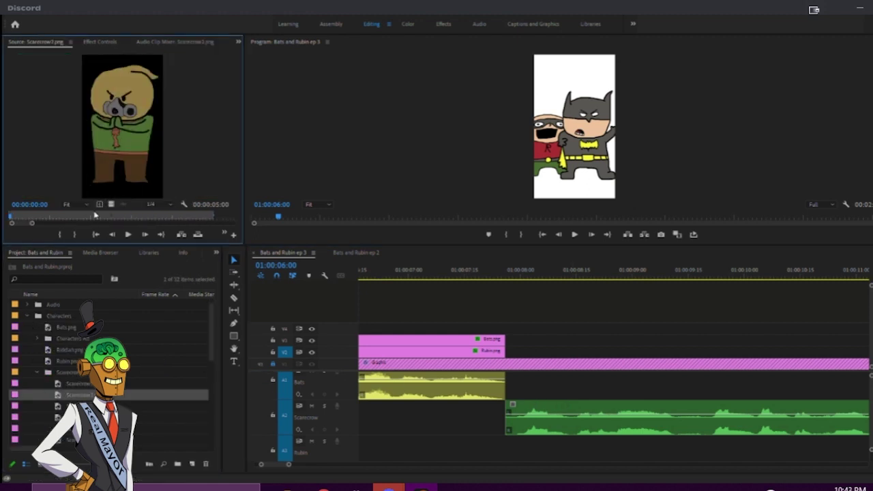
drag(193, 195, 518, 351)
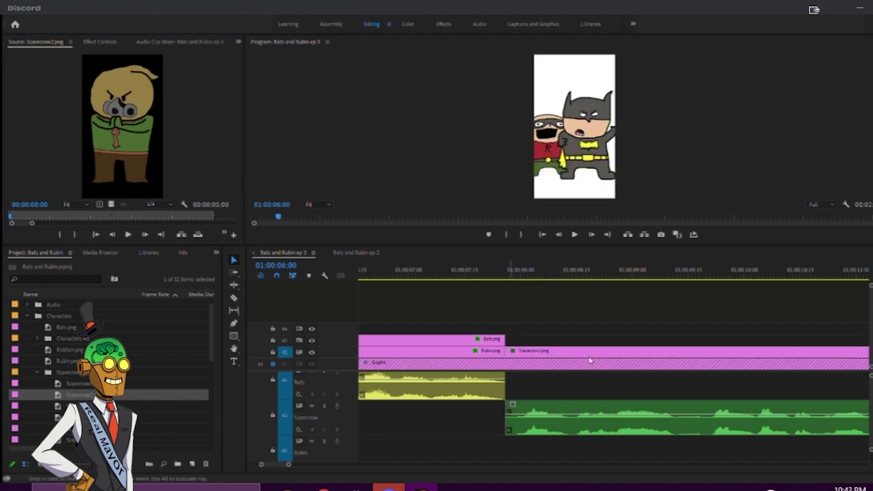
- Shrink Scarecrow2.png and move it slightly lower so the full figure stands in frame
key(space)
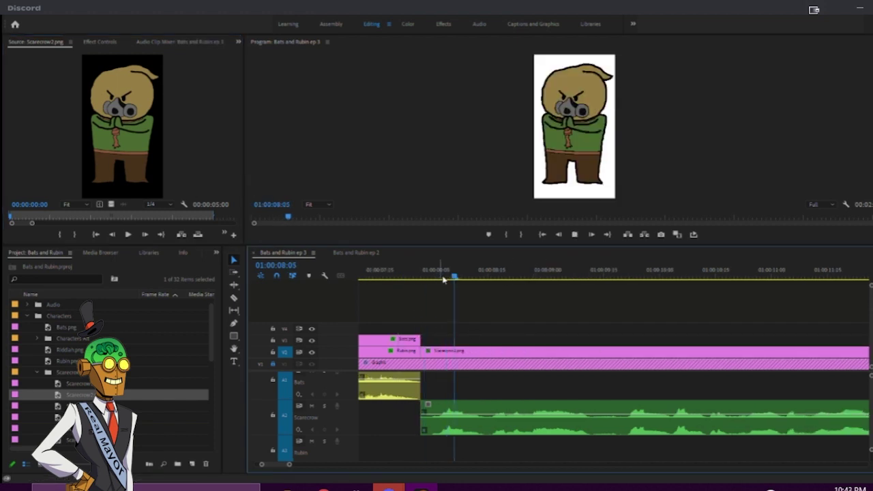
double_click(556, 162)
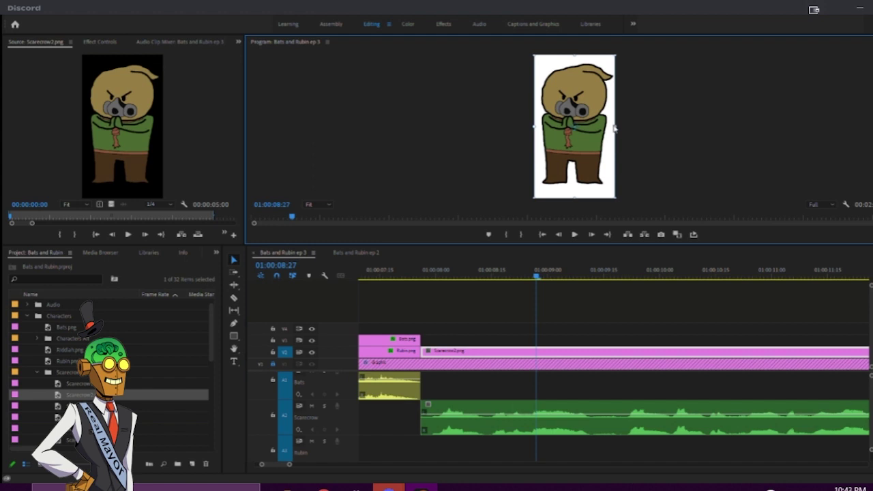
drag(613, 126, 596, 143)
click(631, 142)
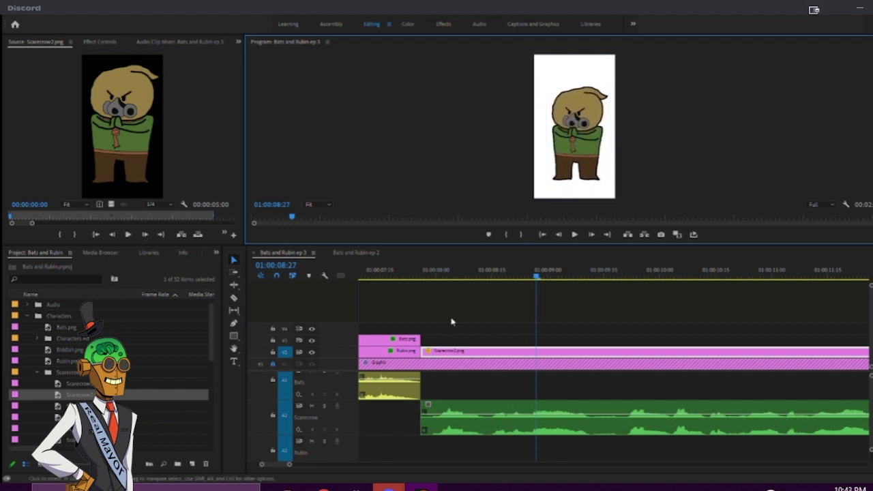
- Play the new Scarecrow line and split the Scarecrow2.png clip at the pause at 01:00:09:21
scroll(543, 384, down, 2)
scroll(538, 383, up, 3)
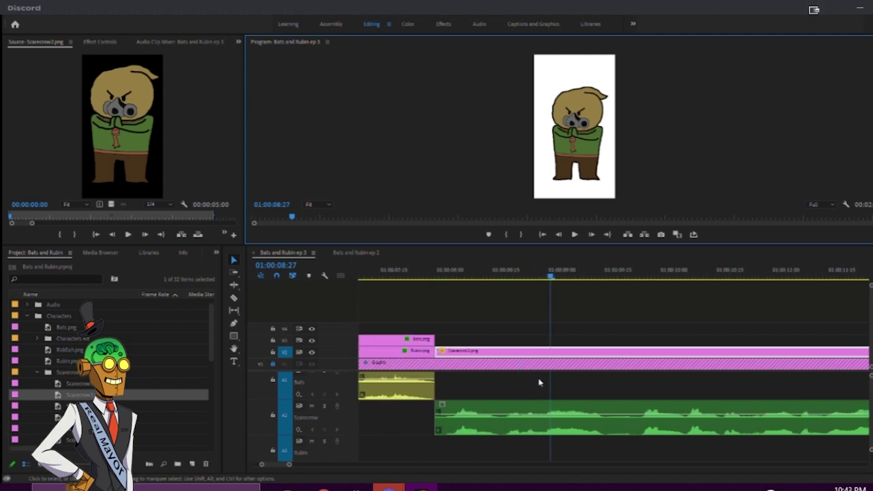
click(426, 271)
key(space)
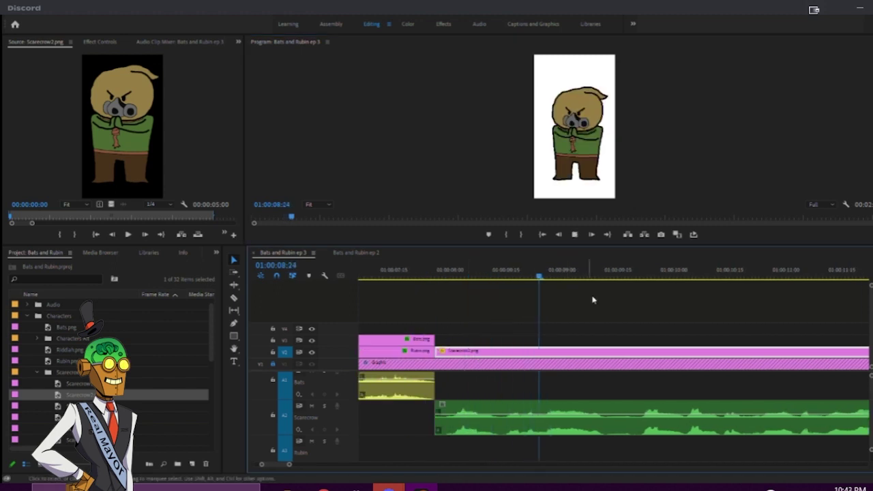
key(space)
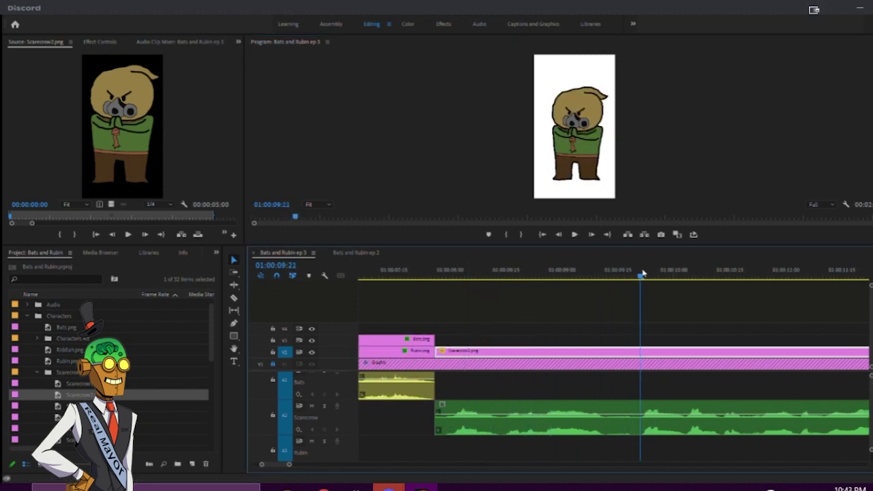
key(ctrl+k)
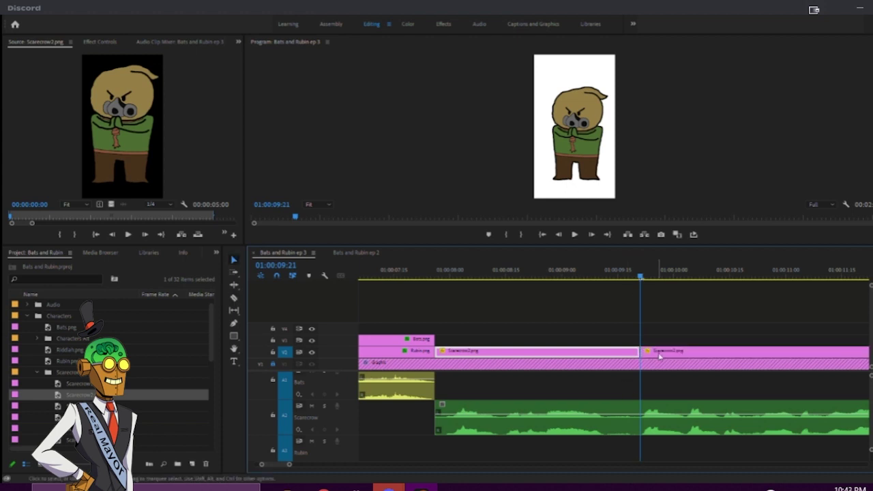
- Enlarge the second part of Scarecrow2.png and lower it to frame a close-up of Scarecrow's face and hands
click(578, 119)
click(578, 119)
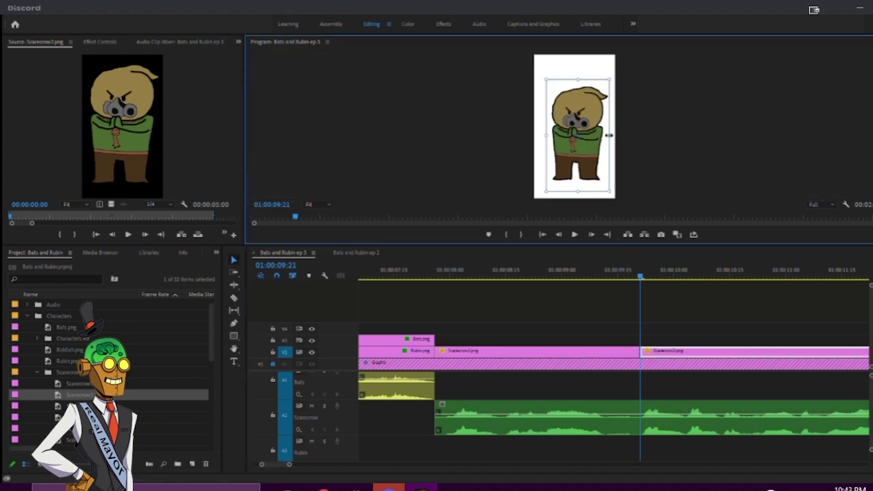
drag(610, 135, 598, 183)
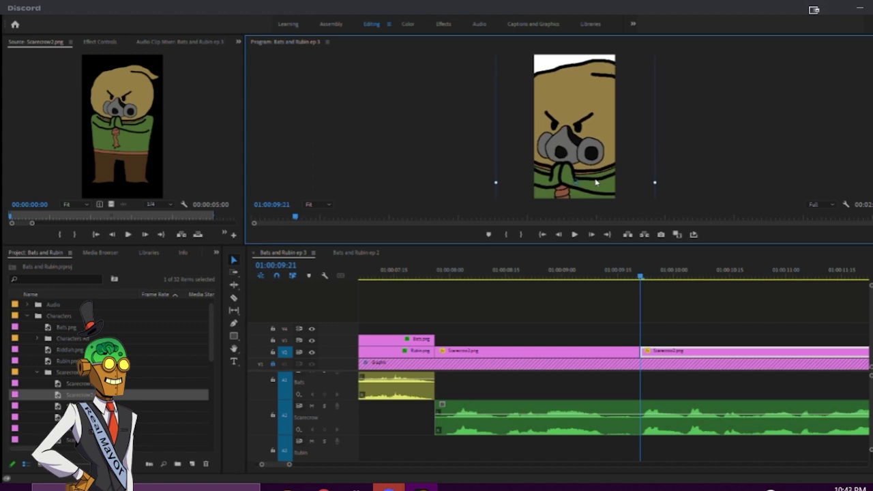
scroll(655, 334, down, 6)
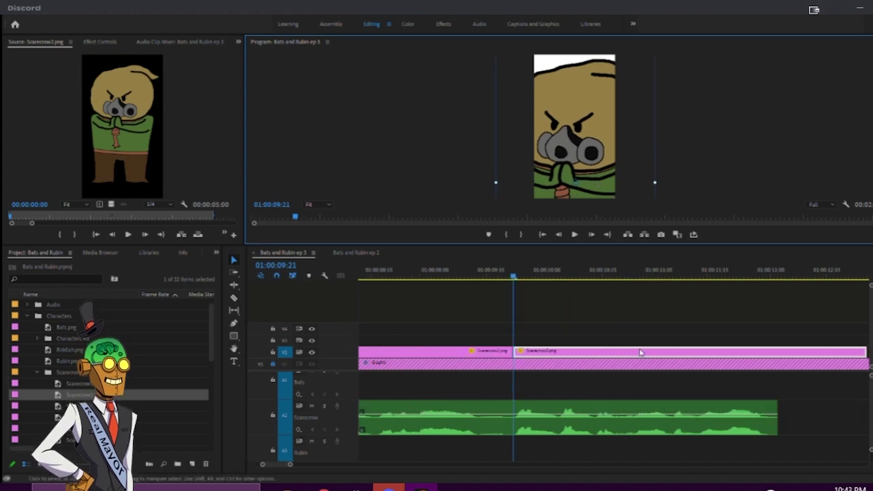
- Split the Scarecrow2.png close-up on V2 just before the Scarecrow voice line ends and delete the leftover part
key(c)
click(694, 350)
key(v)
click(711, 354)
key(Delete)
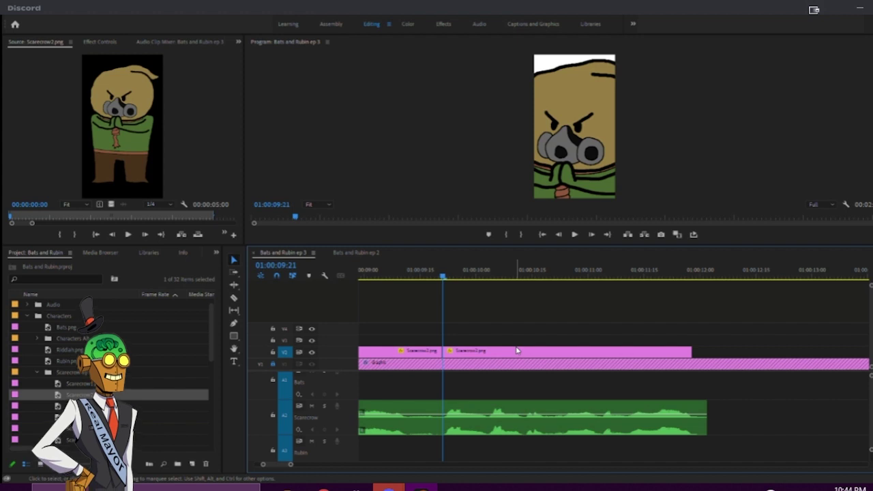
- Play back the two Scarecrow2.png shots against the Scarecrow voice line to check the change to the close-up
scroll(531, 367, down, 2)
scroll(530, 367, down, 2)
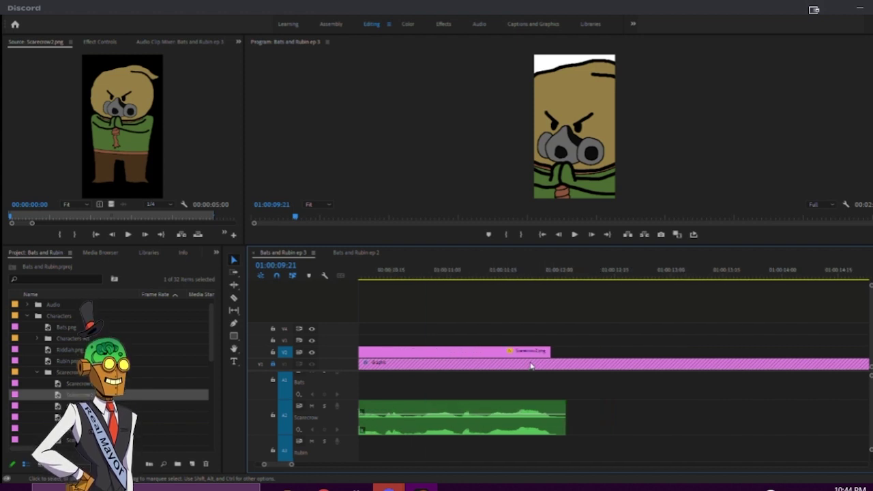
scroll(478, 357, up, 8)
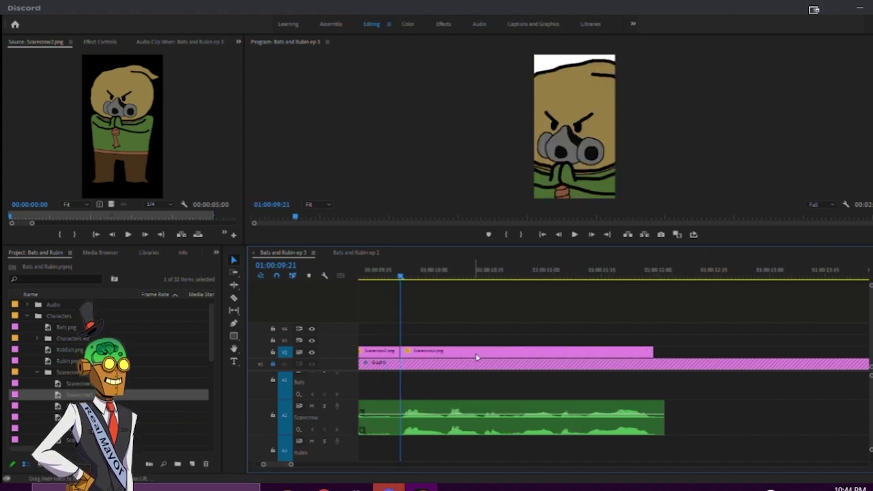
scroll(479, 356, down, 7)
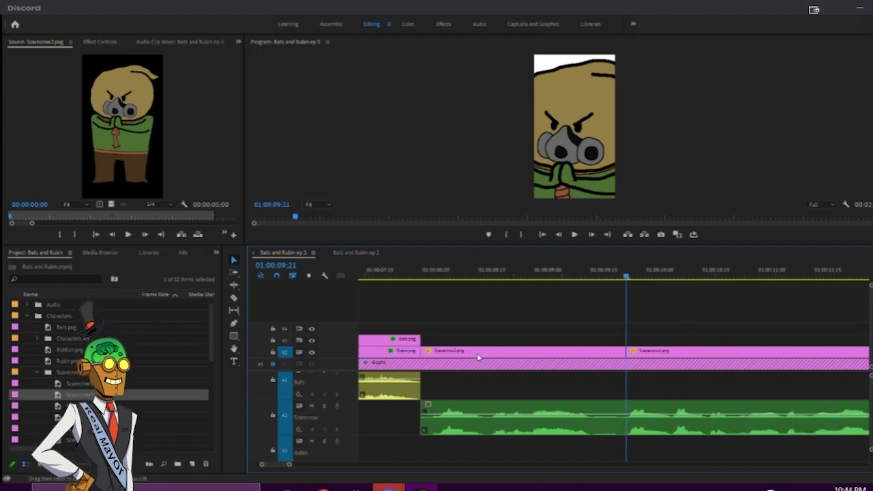
scroll(478, 357, up, 3)
click(438, 270)
key(space)
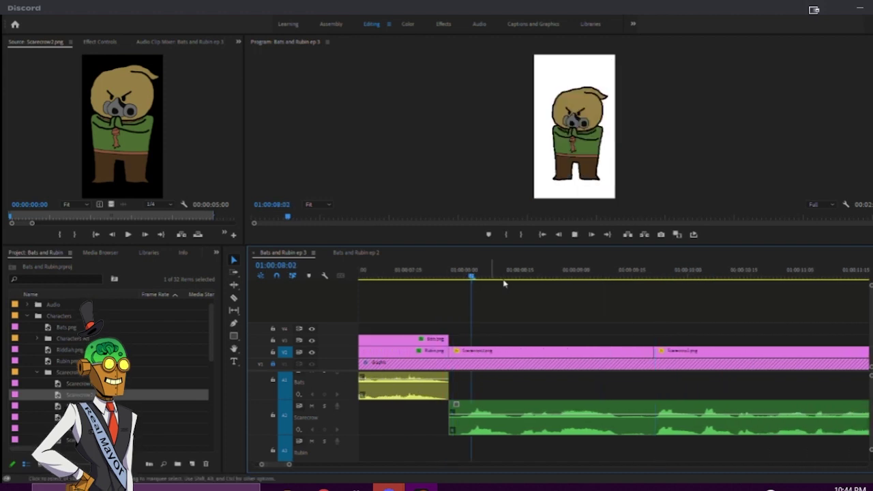
scroll(609, 333, down, 4)
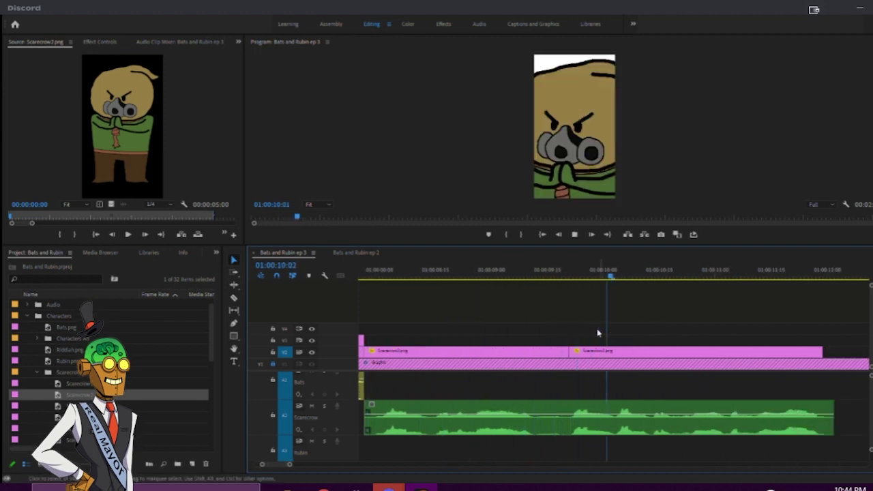
key(space)
scroll(729, 358, down, 10)
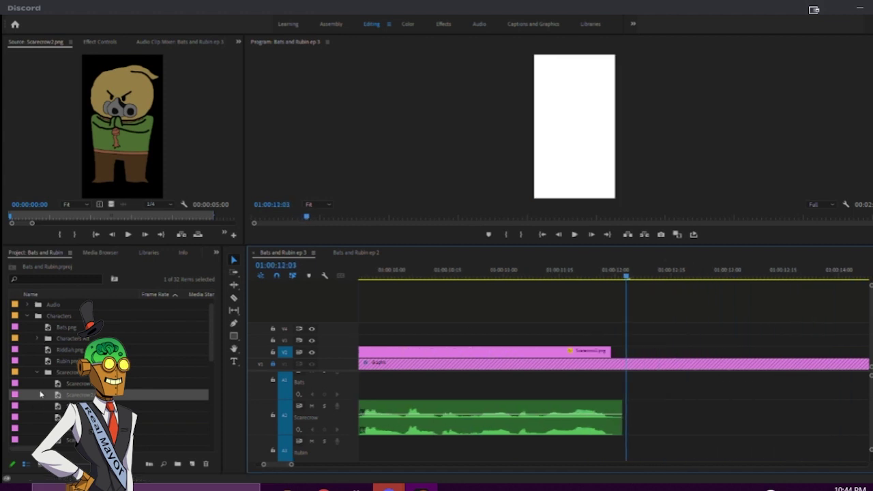
- Preview the chest images, place Scarecrow19.png on V2 directly after the Scarecrow2.png close-up, and shorten it to about one second
scroll(41, 395, down, 4)
double_click(61, 428)
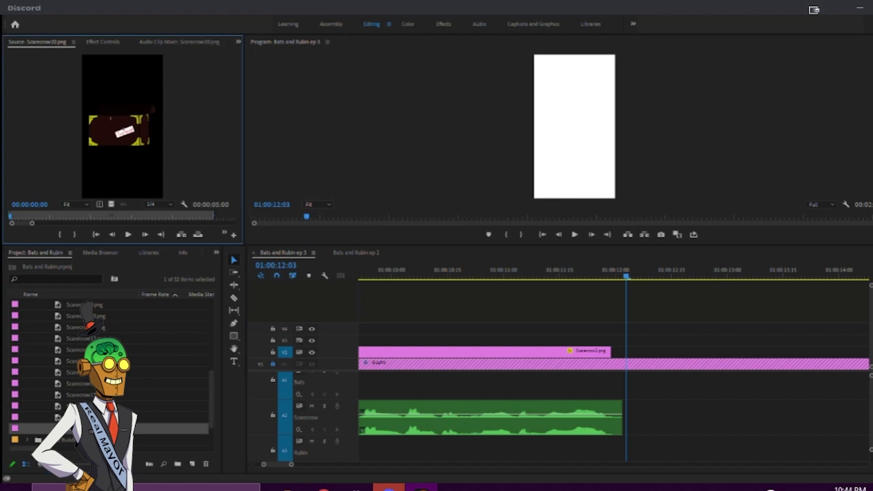
double_click(59, 418)
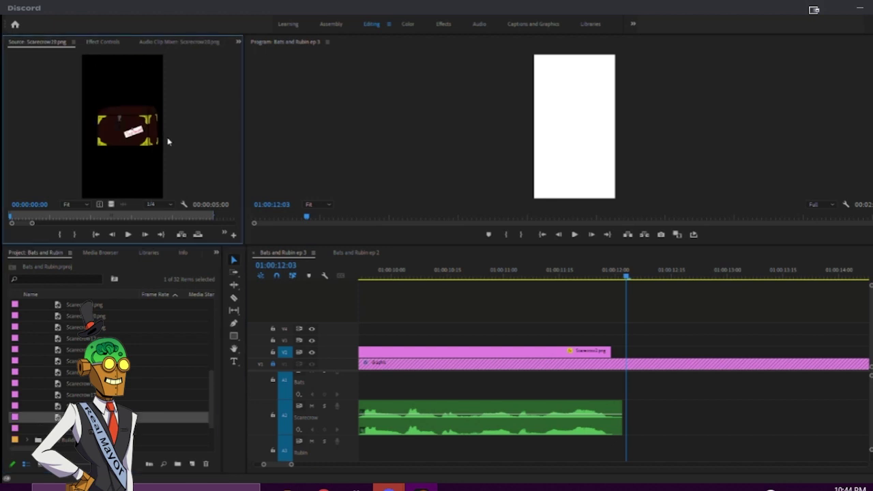
drag(66, 416, 656, 348)
scroll(638, 345, down, 2)
click(563, 353)
drag(652, 368, 634, 352)
key(backslash)
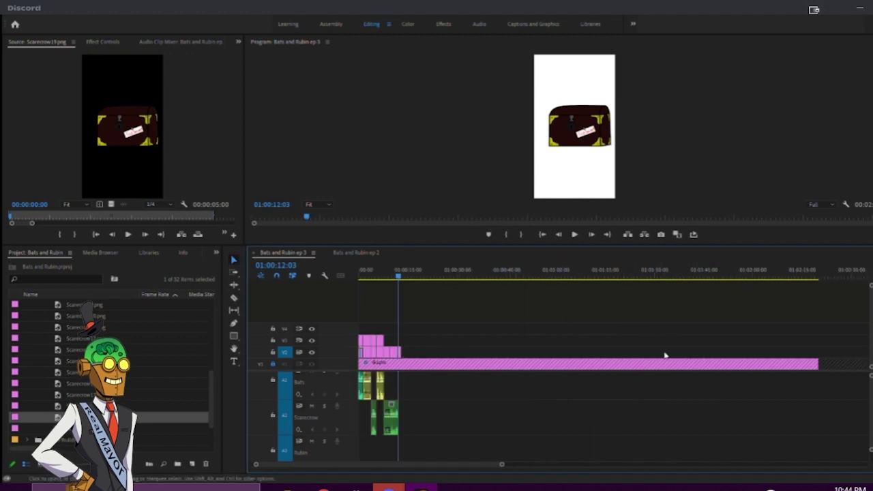
- Enlarge the chest in the Scarecrow19.png clip to a scale of about 148 and move it slightly lower in the frame
key(equal)
key(equal)
key(equal)
key(equal)
scroll(620, 342, down, 2)
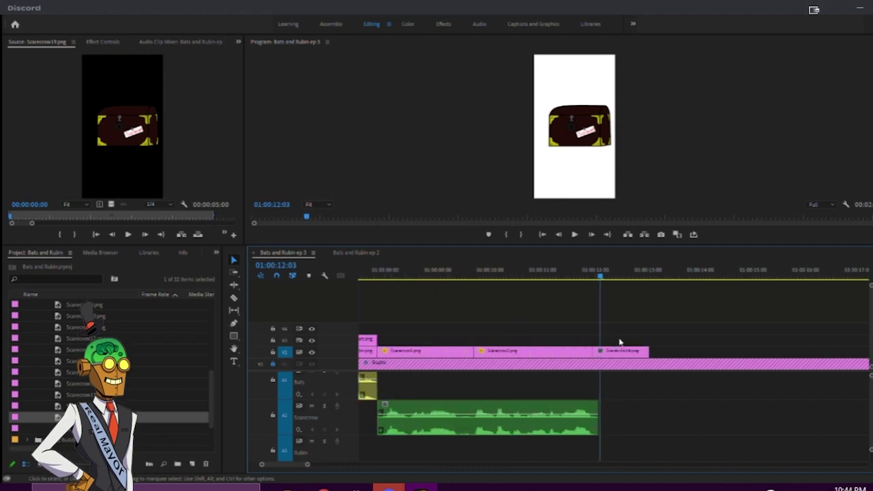
mouse_move(521, 276)
mouse_down()
mouse_move(503, 273)
mouse_move(533, 276)
mouse_up()
click(557, 353)
click(597, 126)
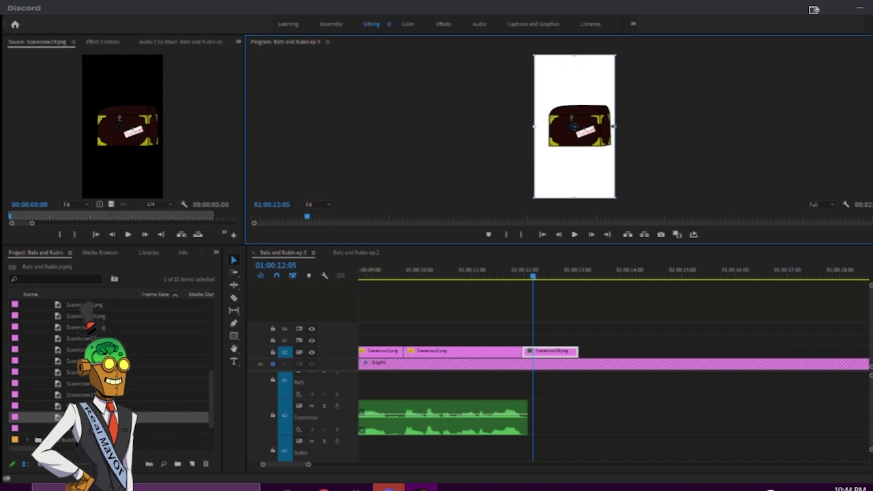
drag(637, 126, 590, 129)
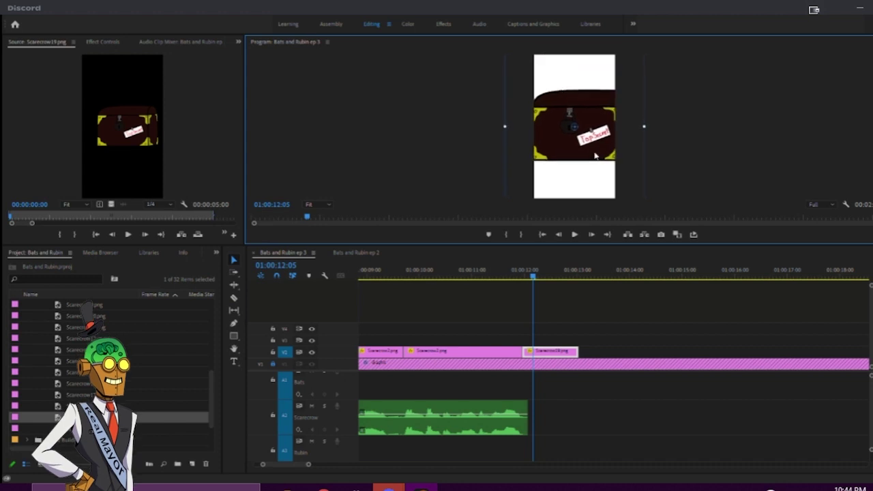
drag(644, 127, 598, 139)
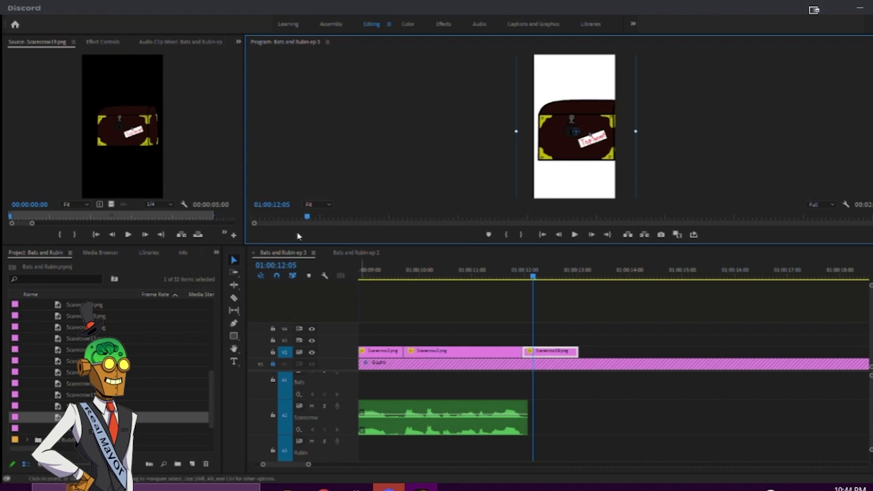
- Keyframe the chest's position so it drops from above the frame at 01:00:11:29 to its resting place at 01:00:12:04
click(103, 42)
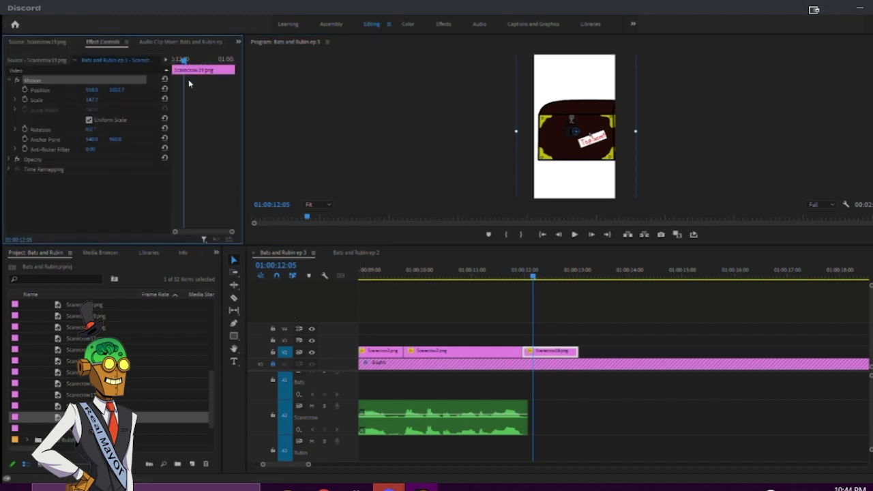
key(Left)
click(25, 89)
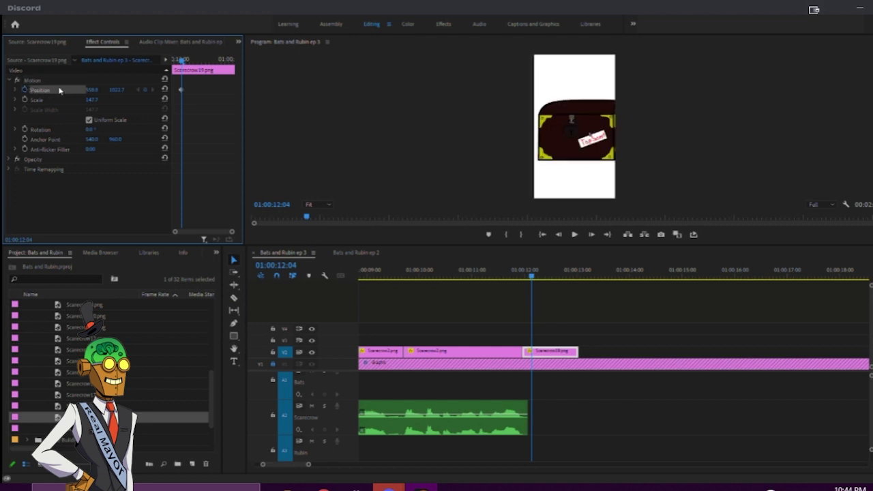
drag(185, 62, 173, 62)
drag(92, 92, 28, 92)
key(ctrl+z)
drag(122, 91, 113, 89)
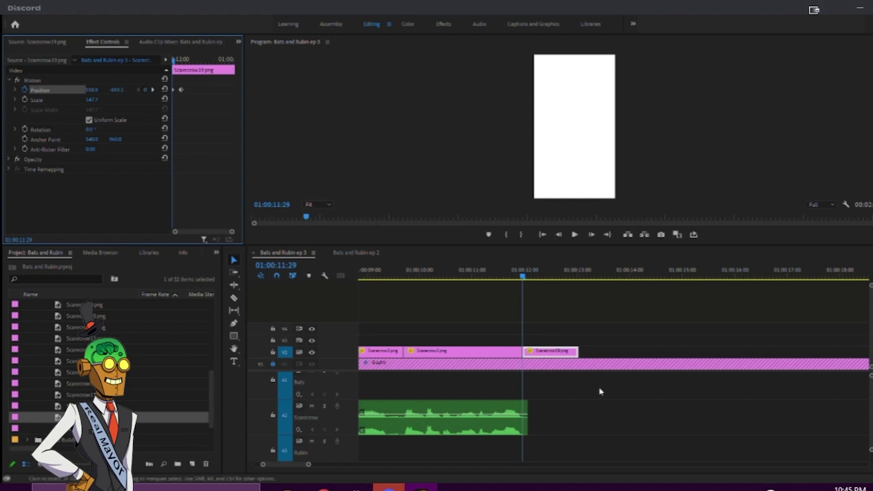
- Play the chest's drop and trim the Scarecrow19.png clip to end at 01:00:12:15
click(513, 275)
key(space)
key(space)
mouse_move(561, 284)
mouse_down()
mouse_move(498, 277)
mouse_move(549, 276)
mouse_up()
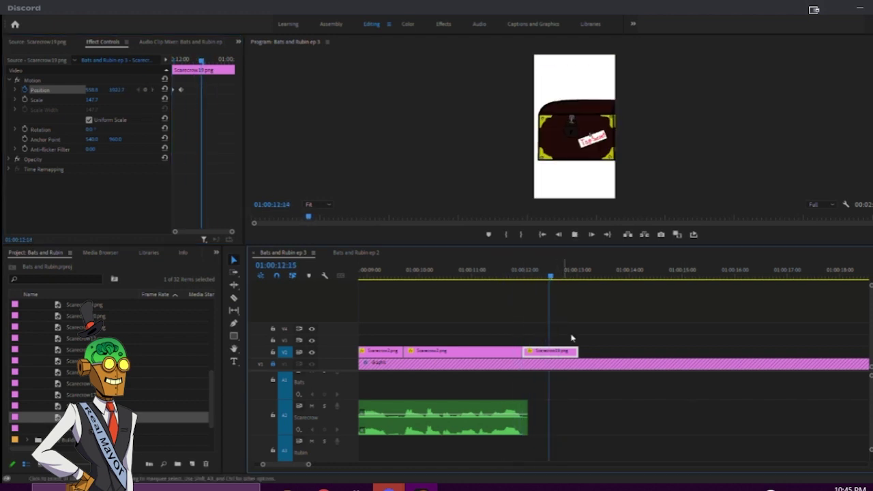
drag(573, 351, 550, 352)
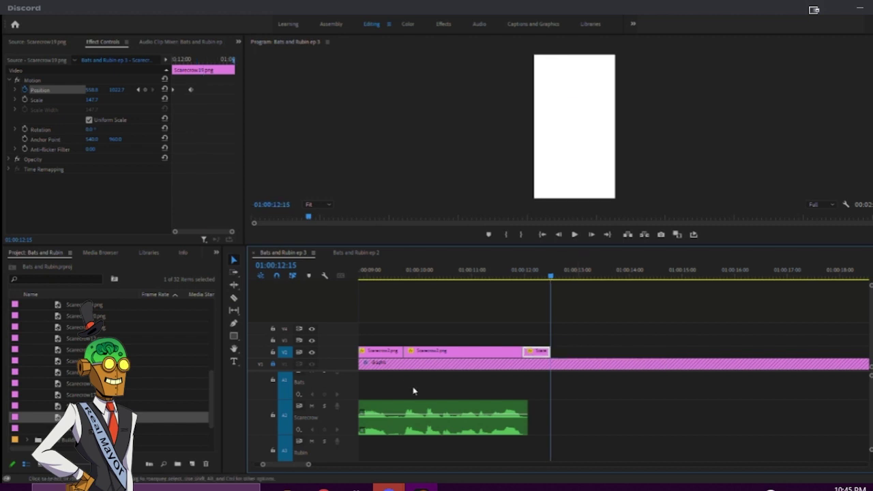
- Add a second Scarecrow19.png clip on V2 directly after the first and cut it off at about 01:00:14:00
click(83, 416)
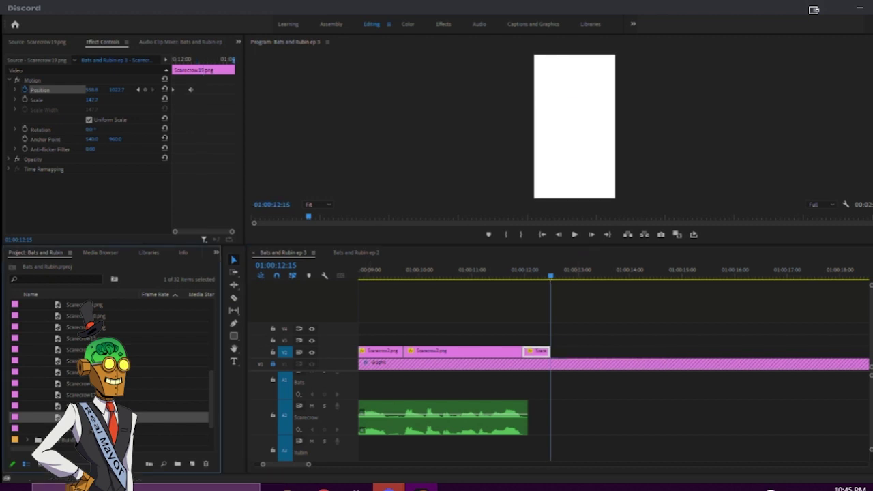
drag(549, 388, 551, 351)
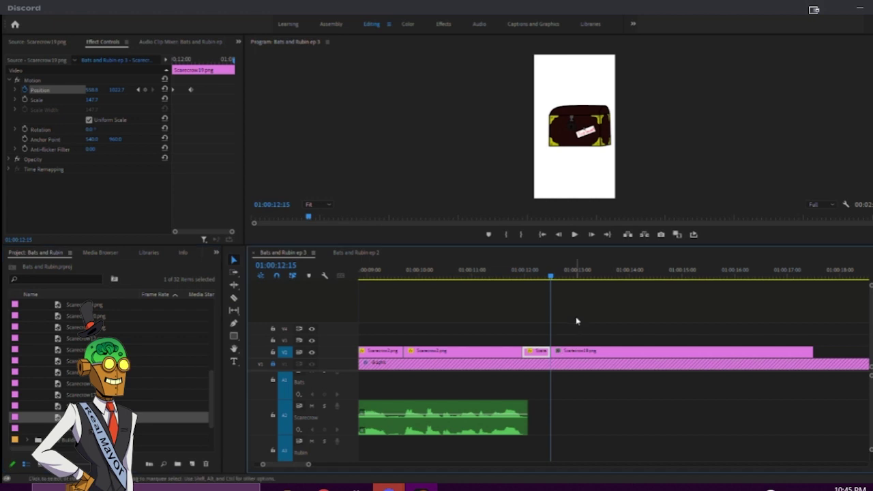
key(c)
click(631, 353)
key(v)
click(683, 355)
key(Delete)
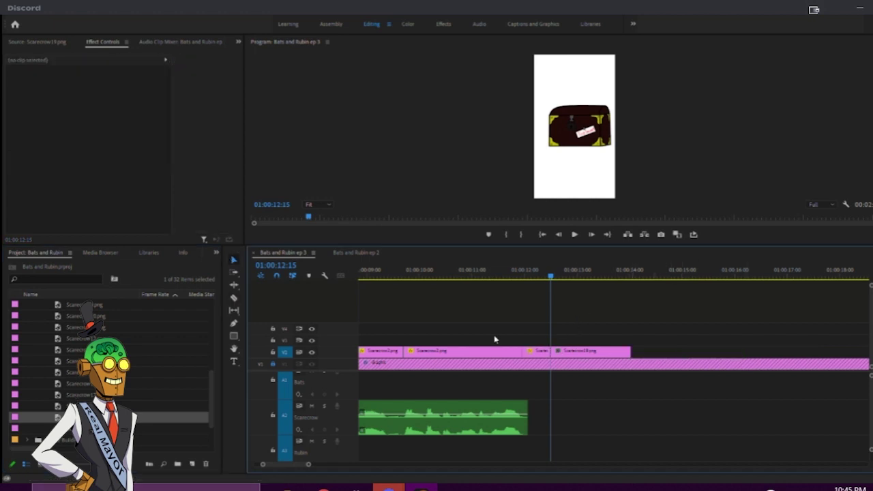
- Place the pointing Scarecrow image on V3 above the second chest clip and trim it to the same length
scroll(40, 362, up, 2)
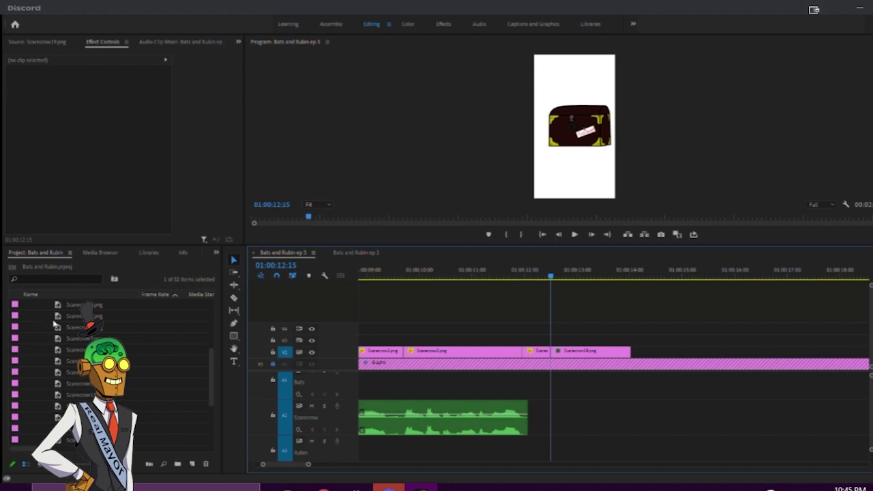
double_click(60, 305)
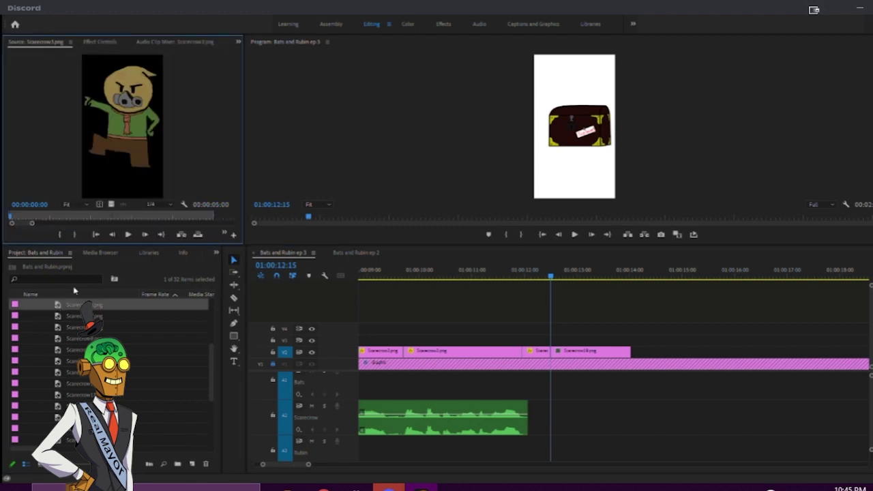
drag(129, 159, 738, 348)
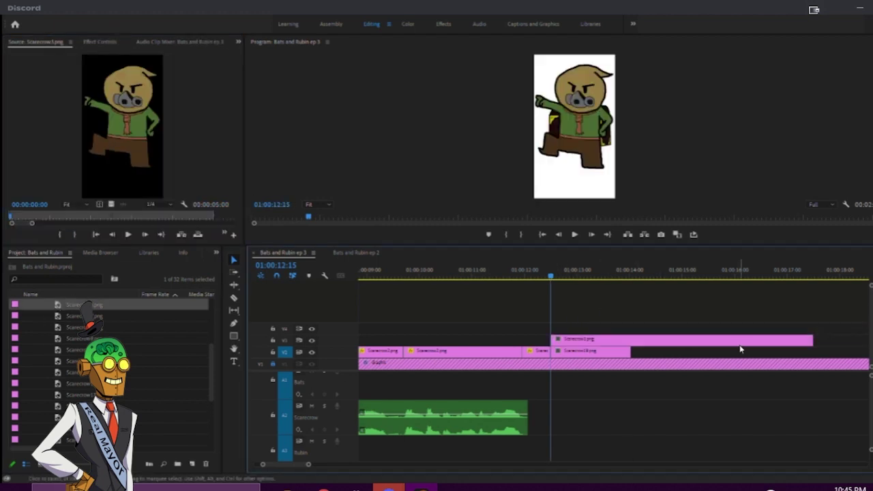
key(c)
click(632, 341)
key(v)
click(668, 342)
key(Delete)
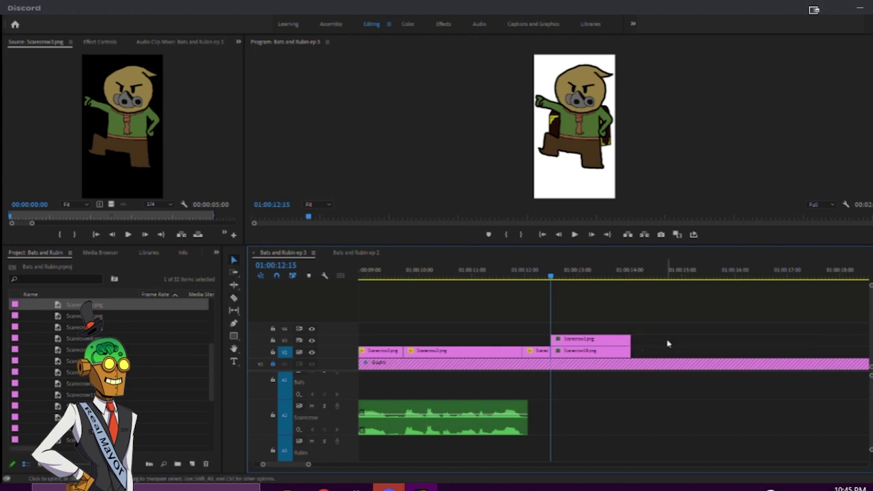
- Layer the second chest clip above the pointing Scarecrow, then shrink the chest and move it down to his feet
mouse_move(590, 354)
mouse_down()
mouse_move(599, 337)
mouse_move(601, 350)
mouse_up()
click(641, 156)
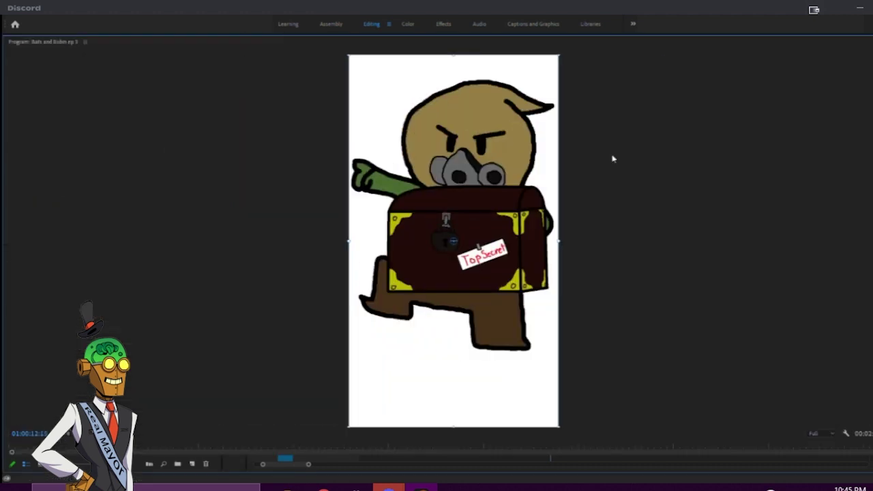
key(grave)
click(495, 297)
drag(495, 297, 507, 382)
drag(570, 328, 526, 334)
- Shrink the pointing Scarecrow, tilt him slightly clockwise, and position him standing on top of the chest
click(479, 128)
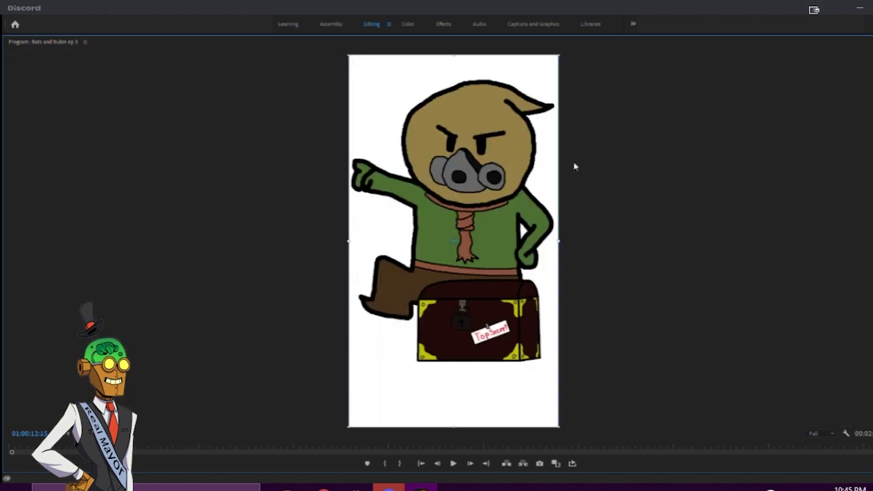
drag(557, 240, 521, 230)
drag(547, 135, 551, 144)
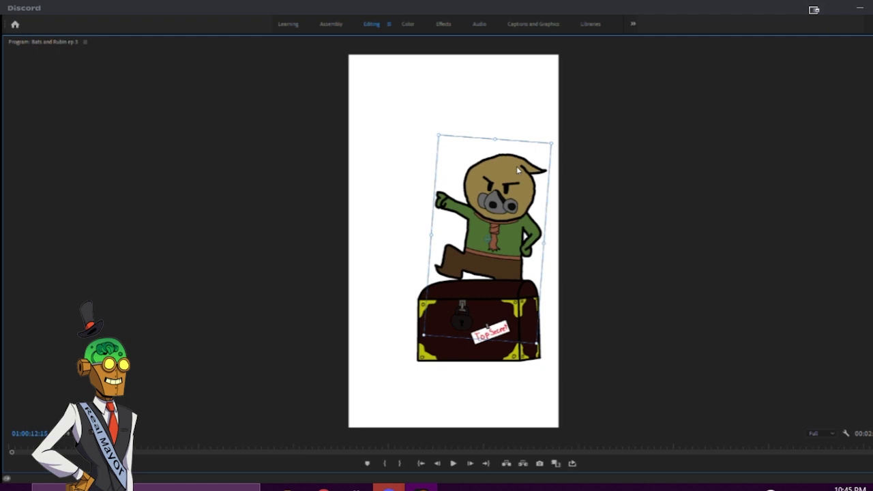
click(601, 239)
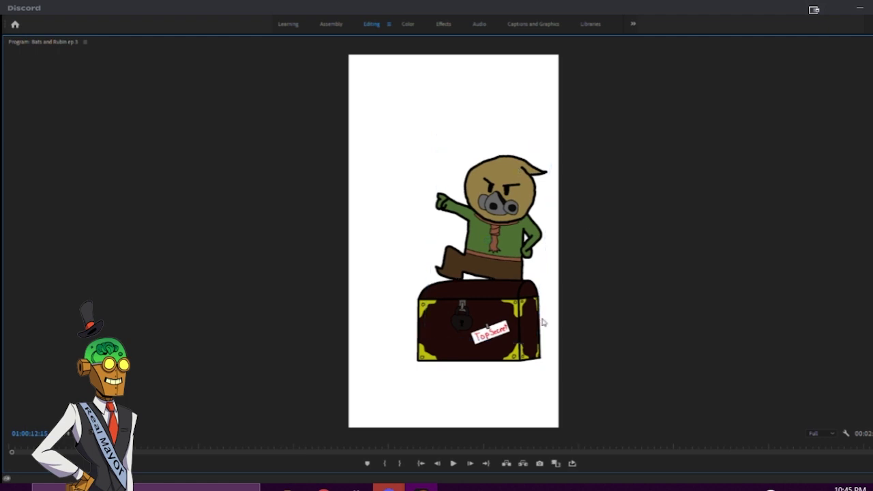
key(grave)
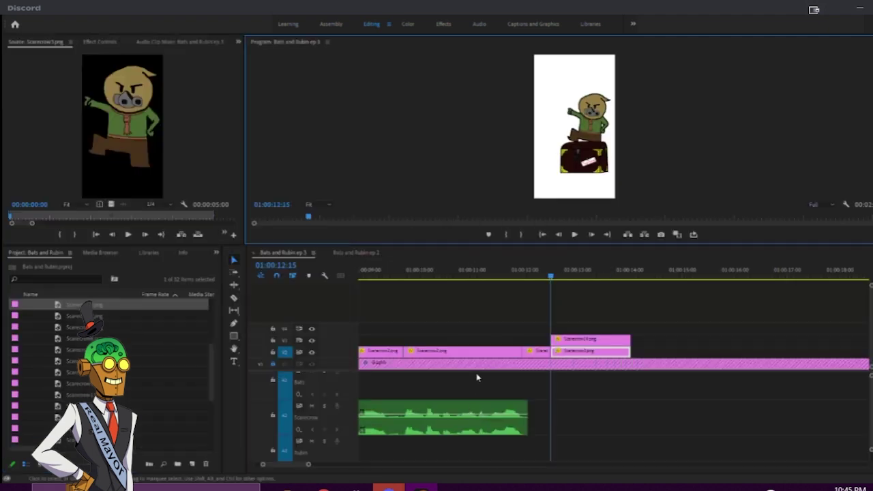
- Copy the earlier Bats.png clip onto V4 above the chest and Scarecrow clips and trim it to their length
scroll(421, 355, up, 4)
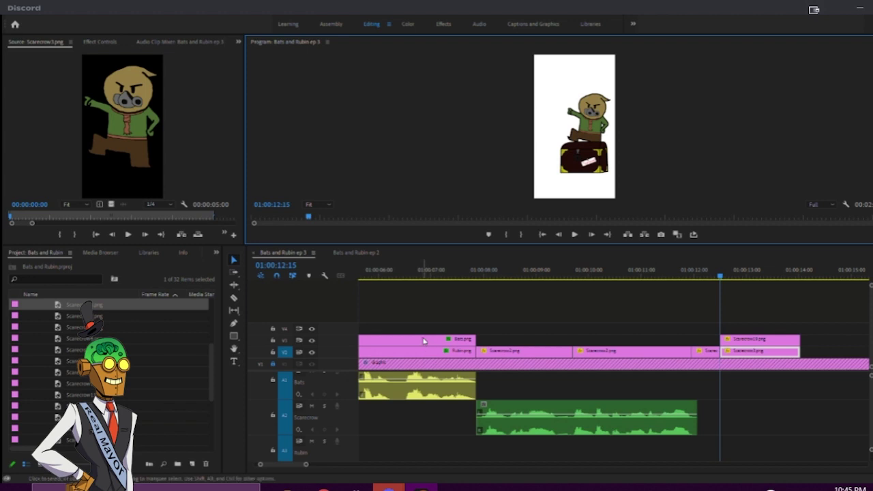
drag(424, 341, 778, 329)
scroll(753, 330, down, 3)
drag(593, 330, 608, 331)
drag(670, 329, 631, 329)
- Enlarge Bats.png and move it partly past the frame's left edge, so Bats stands large in front of Scarecrow
click(568, 273)
click(581, 179)
mouse_move(619, 140)
mouse_down()
mouse_move(607, 151)
mouse_move(618, 148)
mouse_up()
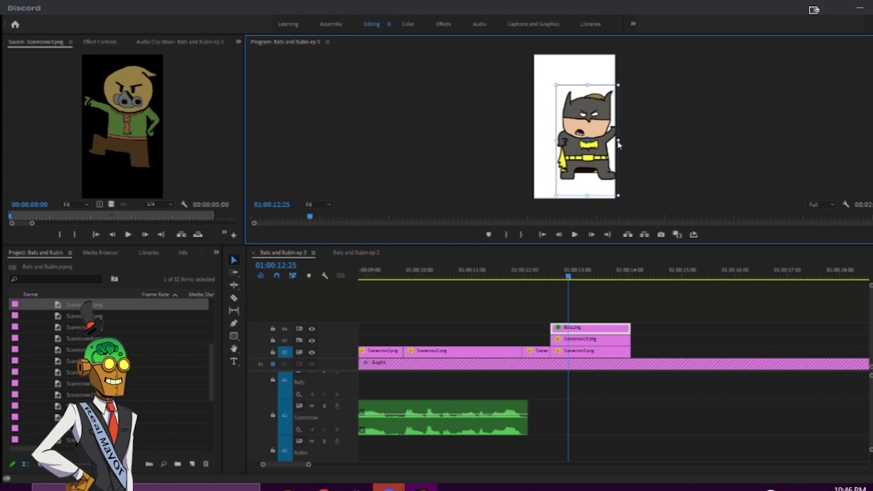
click(645, 142)
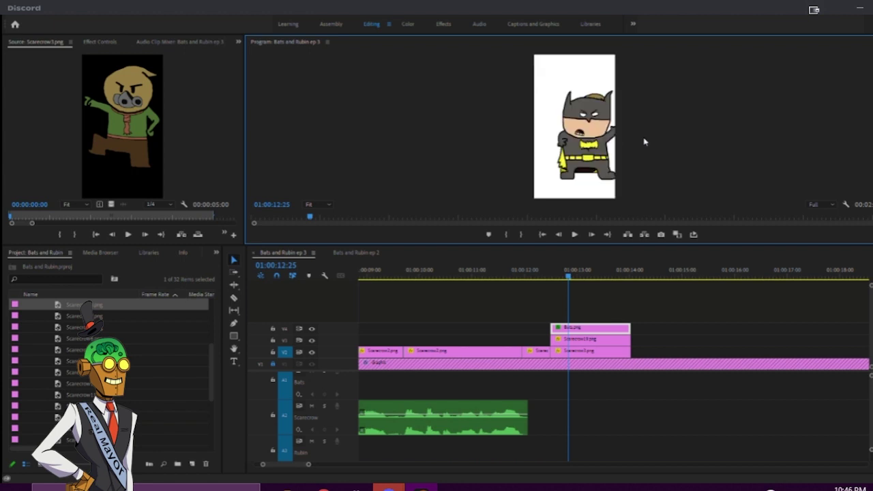
key(grave)
drag(565, 276, 662, 265)
drag(484, 322, 283, 219)
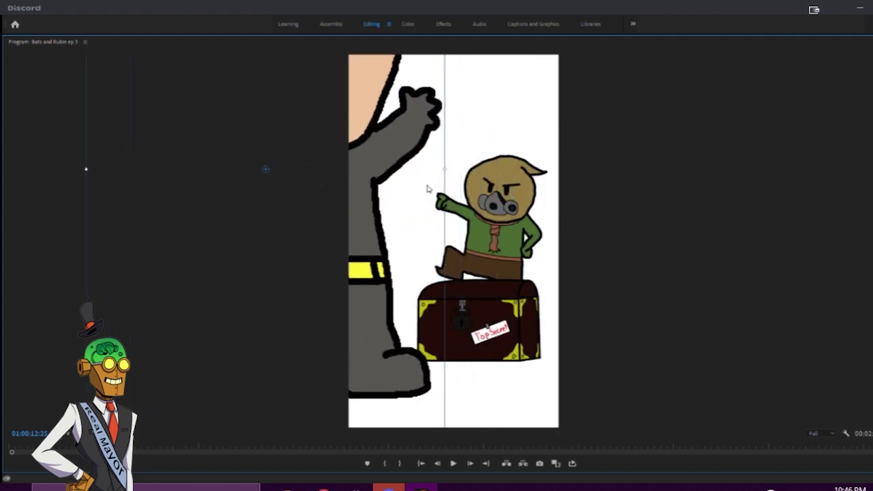
- Nudge the pointing Scarecrow slightly down so he stands on the chest lid, and restore the normal panel layout
click(609, 268)
click(492, 231)
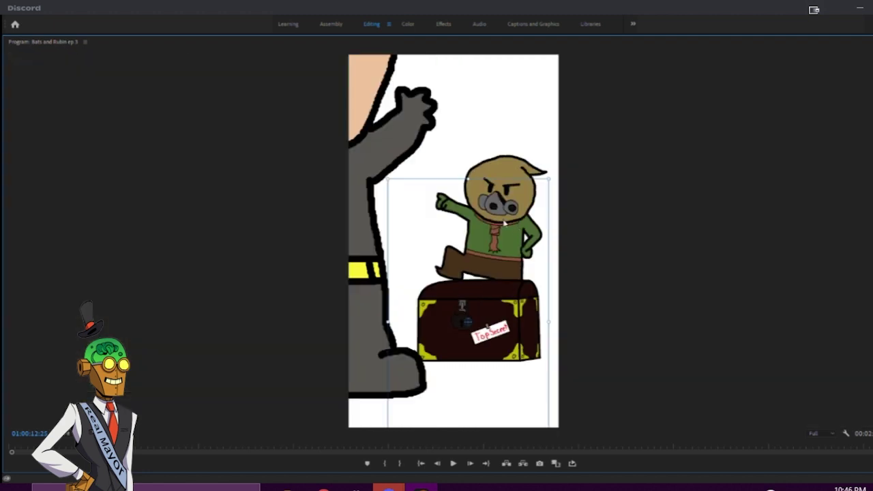
click(506, 173)
drag(508, 195, 509, 199)
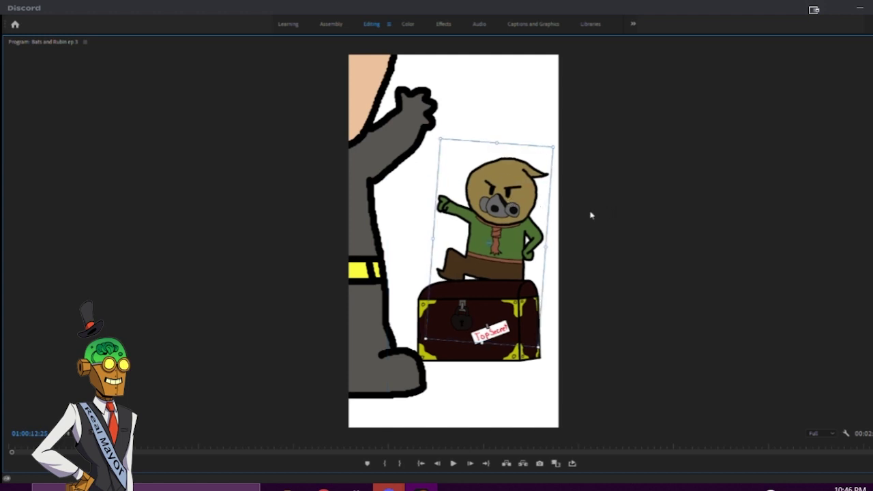
click(633, 214)
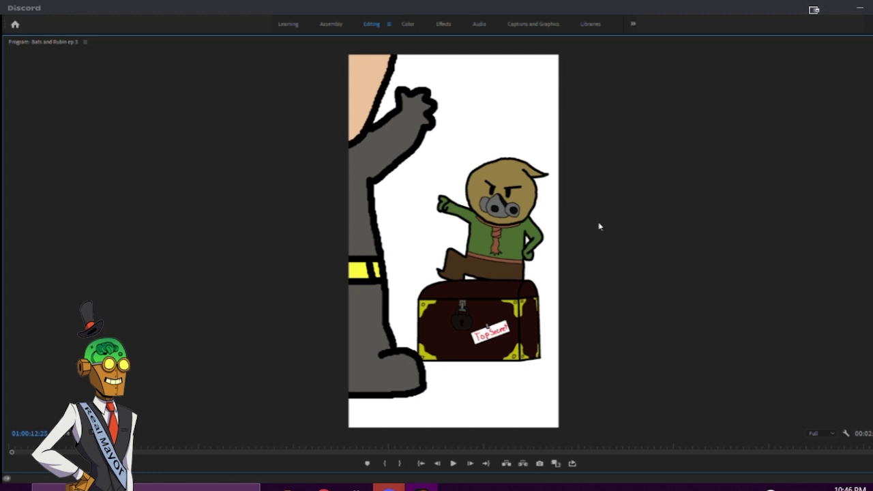
key(grave)
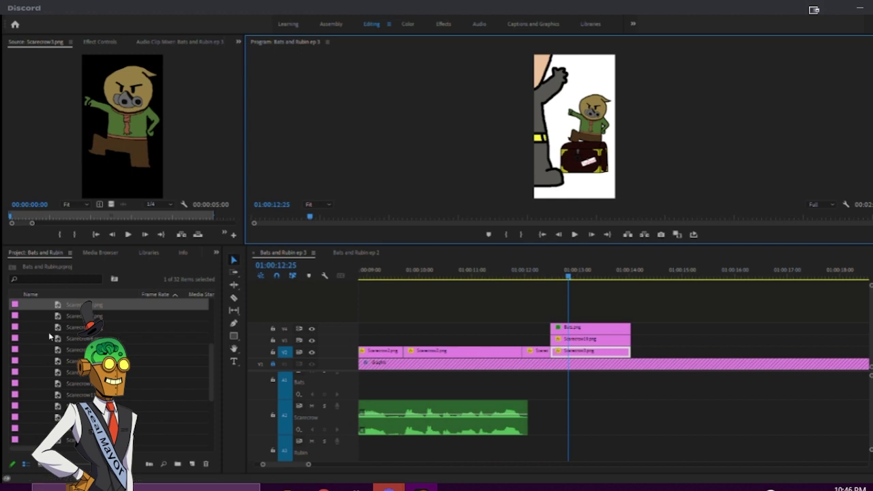
- Mark the next phrase of the Scarecrow line ep 3 audio and place it on the Scarecrow track where the chest shot starts
scroll(49, 328, up, 3)
click(26, 329)
click(28, 318)
double_click(58, 407)
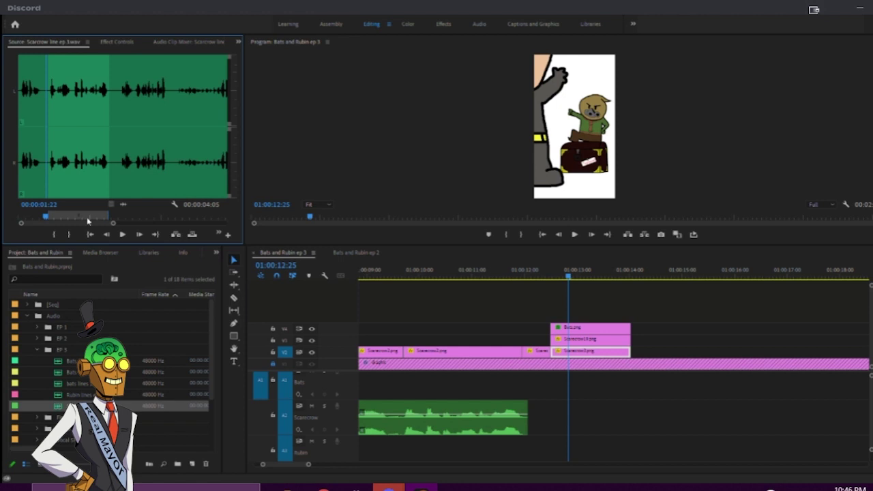
key(i)
key(space)
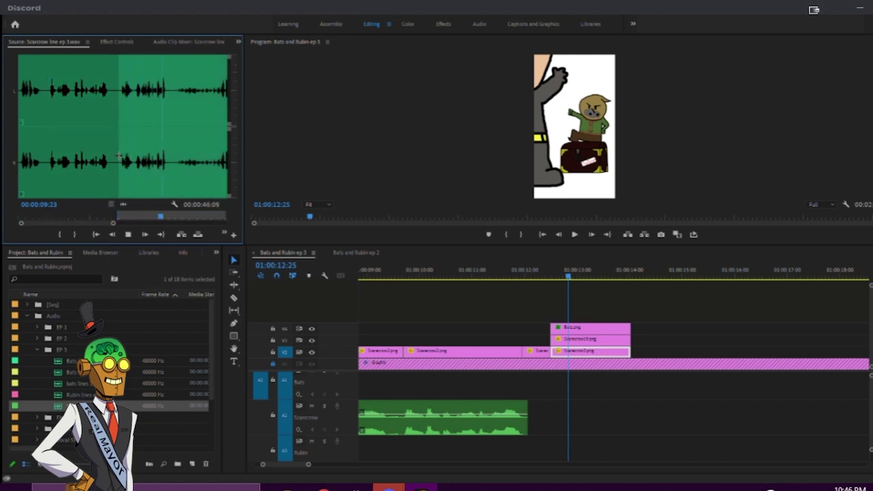
key(o)
drag(63, 409, 552, 412)
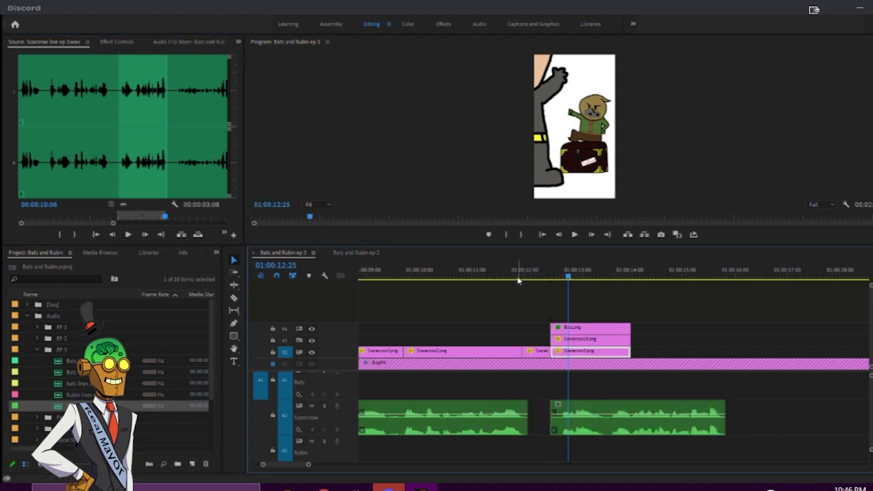
- Extend the chest, Scarecrow and Bats clips on V2 to V4 to the end of the new Scarecrow line and play them back
click(518, 280)
key(space)
key(space)
click(557, 276)
drag(612, 307, 636, 356)
drag(628, 330, 721, 340)
drag(720, 341, 724, 340)
drag(549, 278, 541, 275)
key(space)
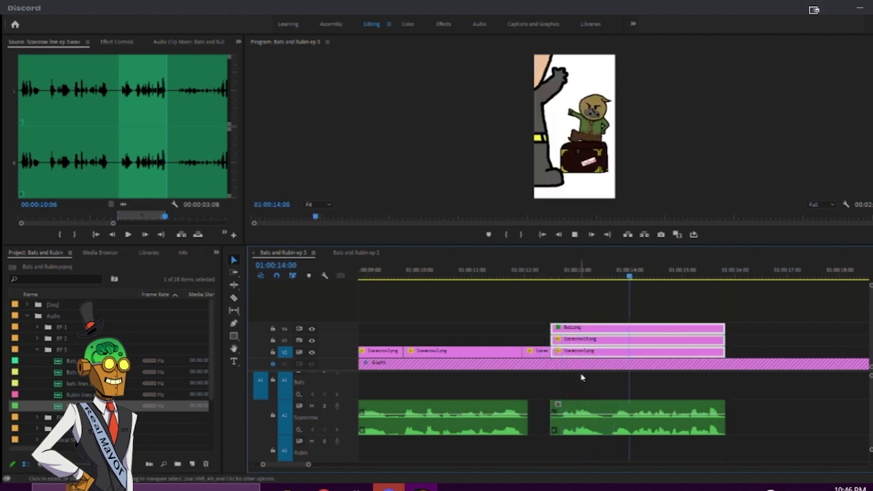
key(space)
- Mark the following quiet phrase of the Scarecrow line and place it on the Scarecrow track at 01:00:16:00
scroll(711, 358, down, 5)
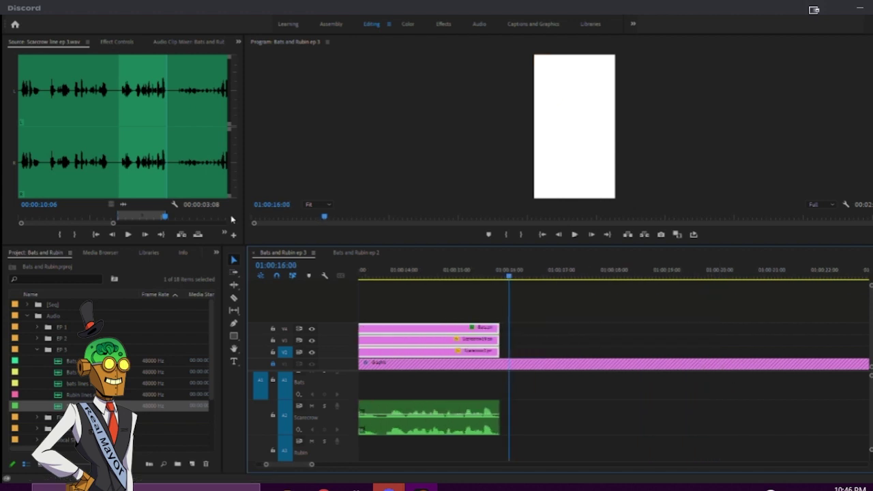
click(174, 180)
key(i)
key(space)
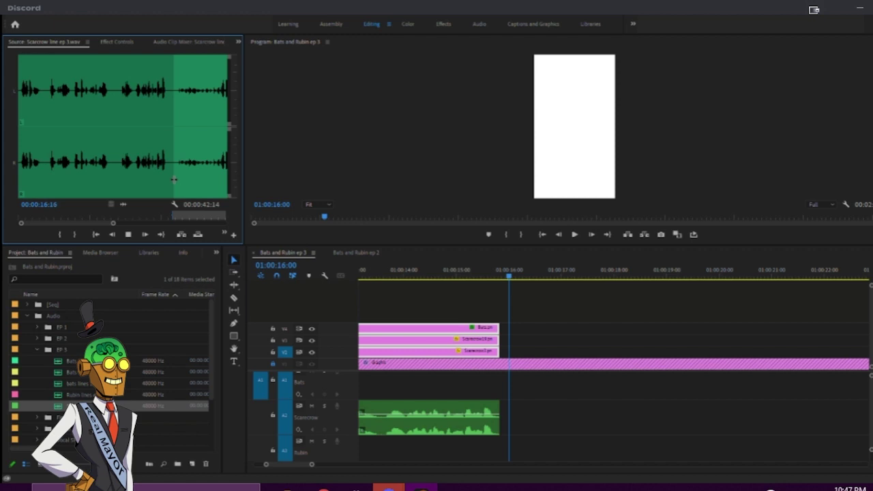
key(o)
key(space)
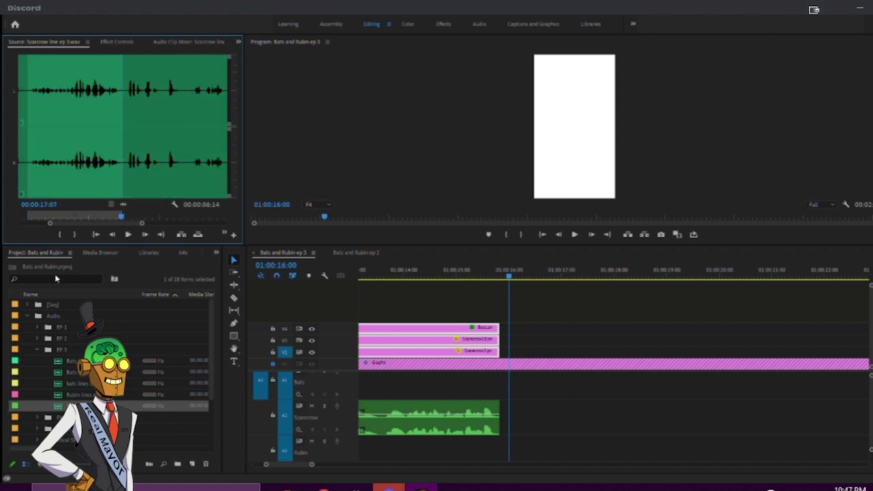
drag(55, 406, 511, 409)
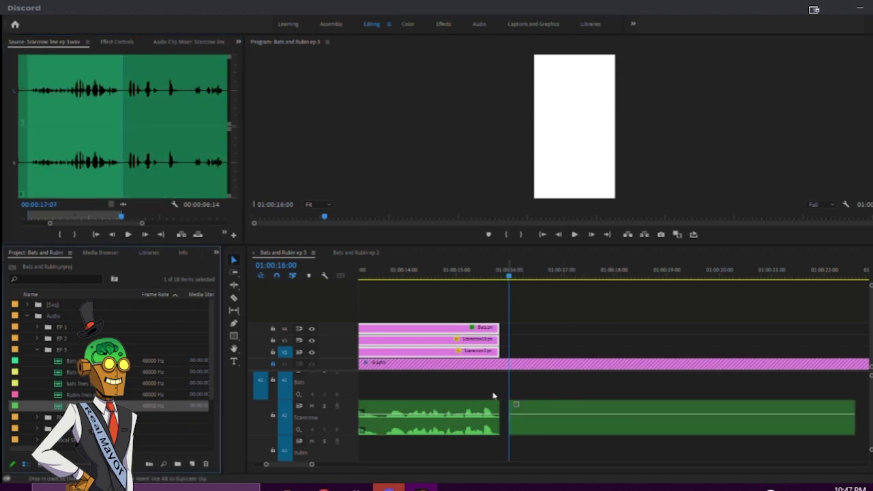
- Move the Bats.png clip on V4 out of the chest shot to the start of the following Scarecrow line
scroll(496, 342, up, 2)
click(479, 277)
click(506, 304)
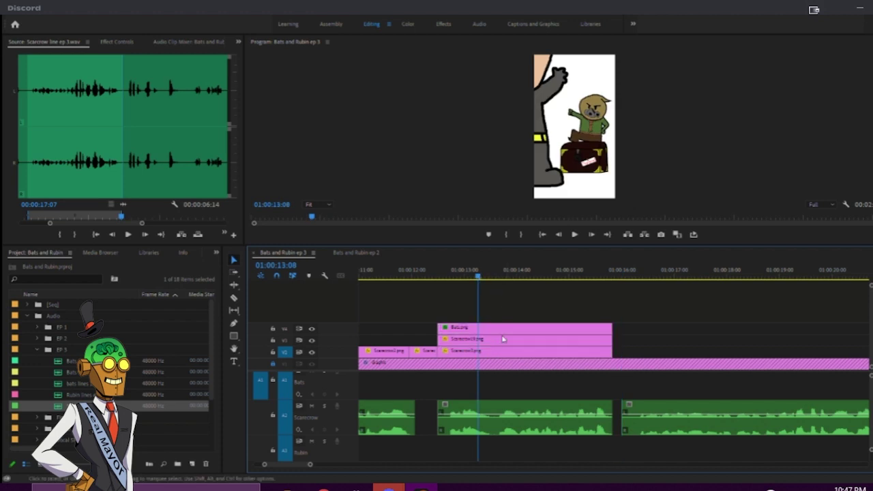
click(484, 330)
drag(484, 331, 669, 331)
- Enlarge the chest on V3 and shift it left so it nearly fills the frame's width
click(547, 341)
click(585, 162)
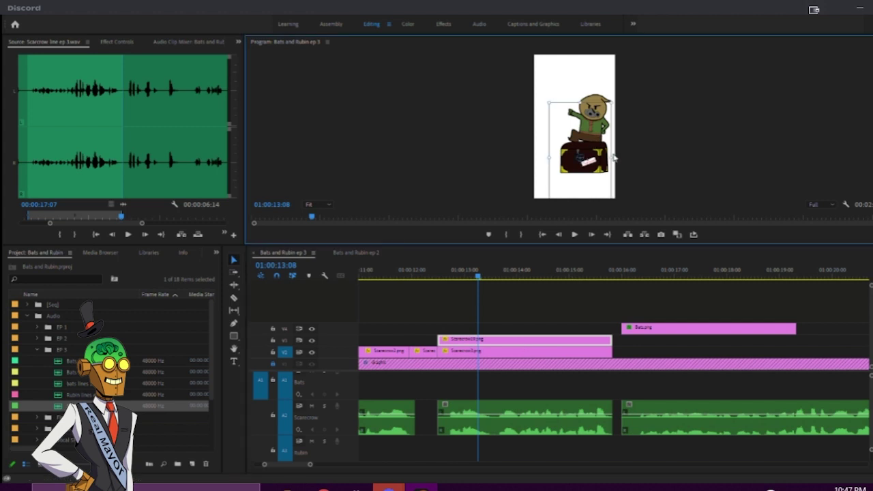
mouse_move(611, 157)
mouse_down()
mouse_move(623, 157)
mouse_move(598, 159)
mouse_up()
click(479, 354)
click(589, 110)
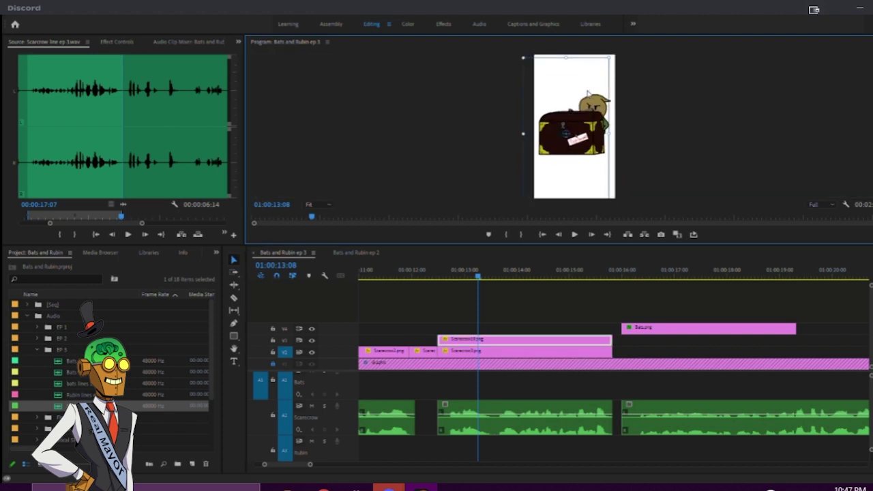
click(477, 351)
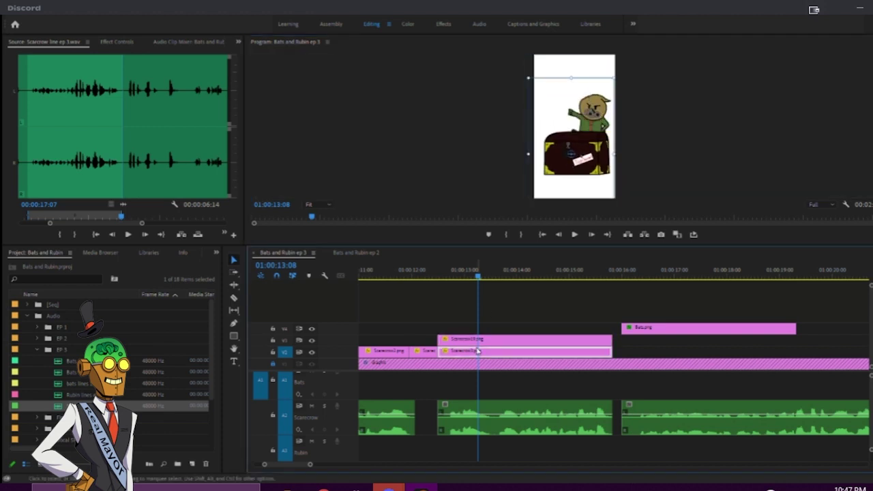
click(593, 103)
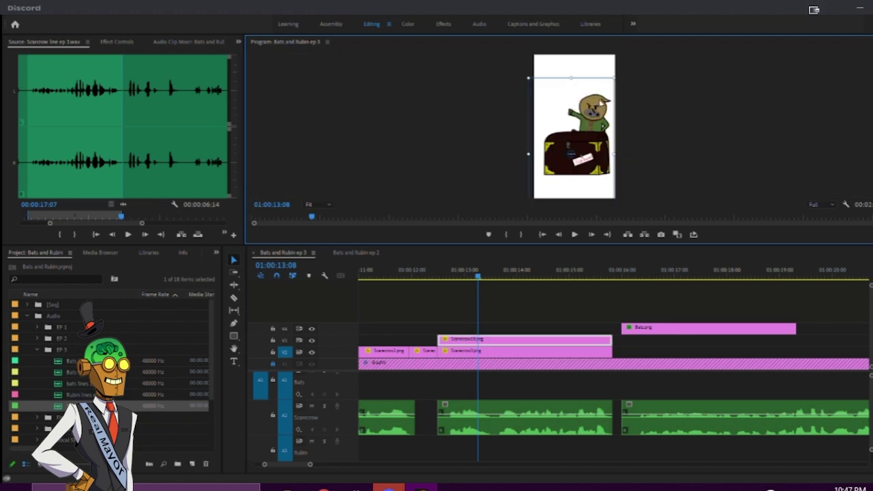
key(ctrl+z)
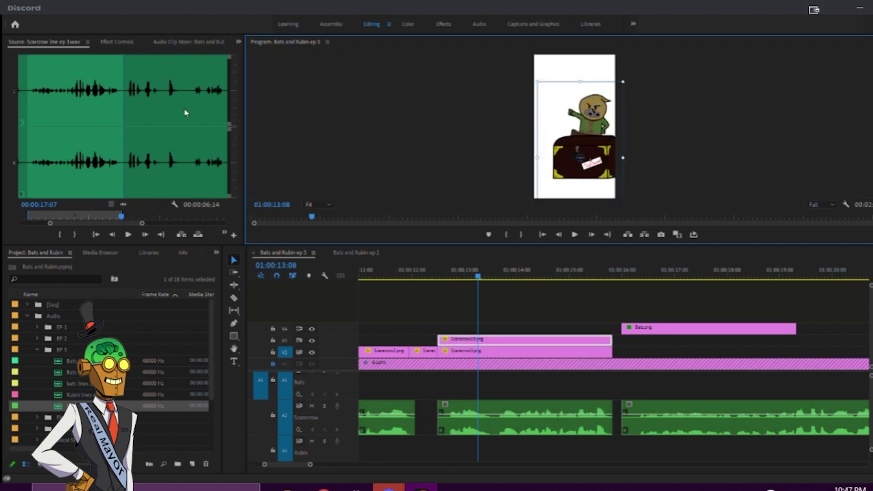
key(ctrl+z)
click(117, 43)
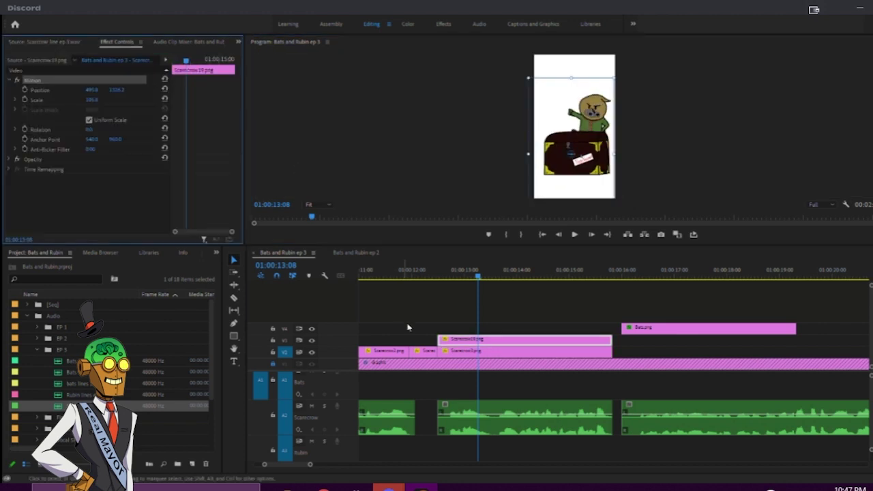
- Enlarge the pointing Scarecrow on V2 and reposition him standing on top of the enlarged chest
click(446, 353)
drag(91, 91, 37, 91)
drag(95, 91, 127, 91)
click(622, 137)
- Enlarge the chest in the short close-up clip before this shot, centre it around its lock and Top Secret label, and play the sequence back
click(401, 273)
key(space)
click(418, 272)
click(424, 351)
click(638, 136)
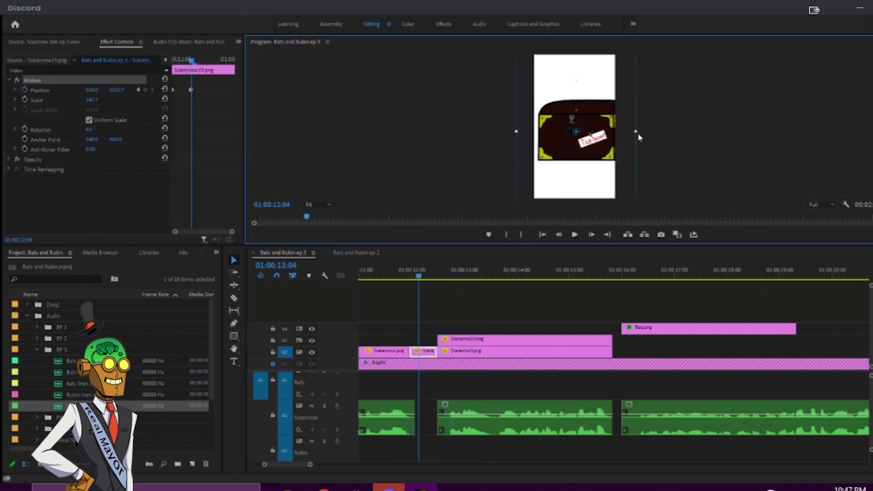
drag(634, 131, 653, 131)
drag(592, 135, 585, 137)
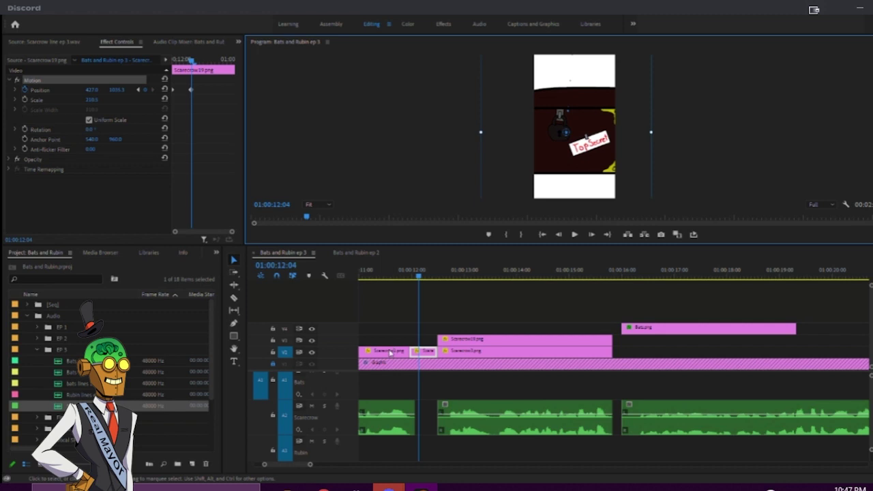
click(401, 272)
key(space)
click(400, 273)
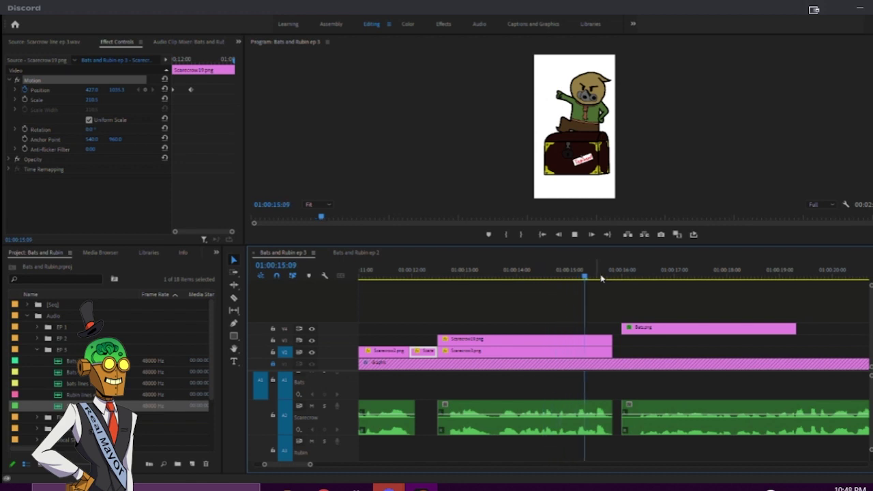
key(space)
- Move the Bats.png clip down to V2 and extend it to the end of the last Scarecrow line
drag(643, 329, 636, 348)
scroll(627, 329, right, 5)
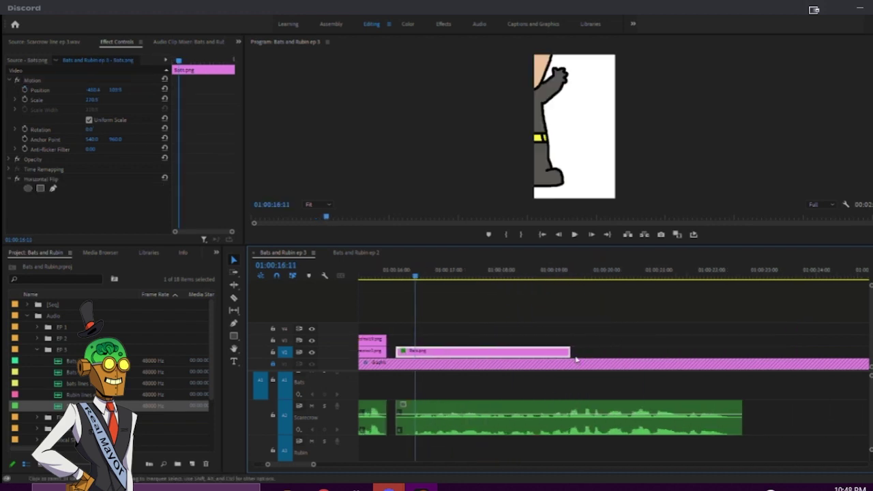
drag(564, 351, 741, 351)
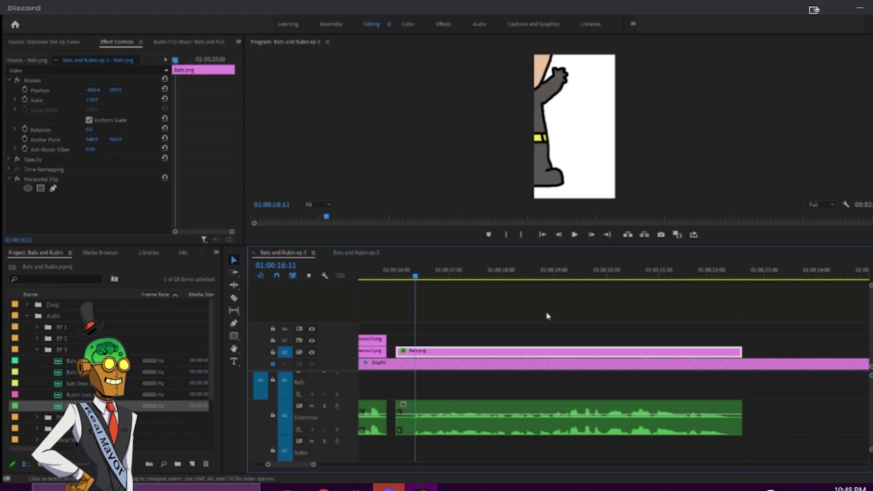
- Preview the Scarecrow images in the Characters bin to compare the pointing pose with the turned-away poses
click(28, 316)
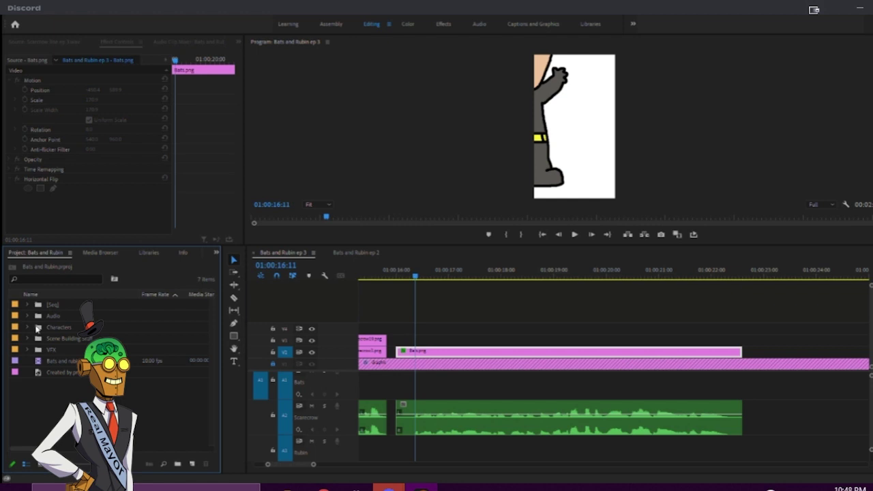
click(403, 274)
click(27, 328)
scroll(56, 379, down, 3)
double_click(54, 327)
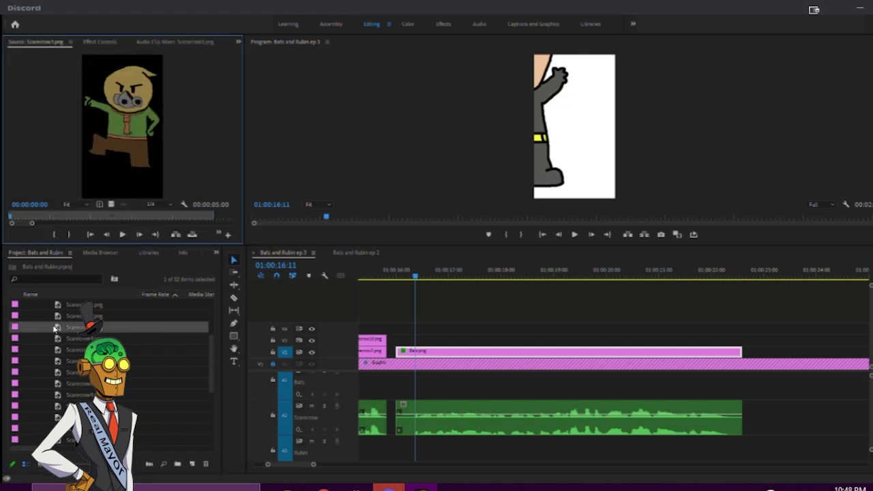
double_click(54, 338)
double_click(56, 350)
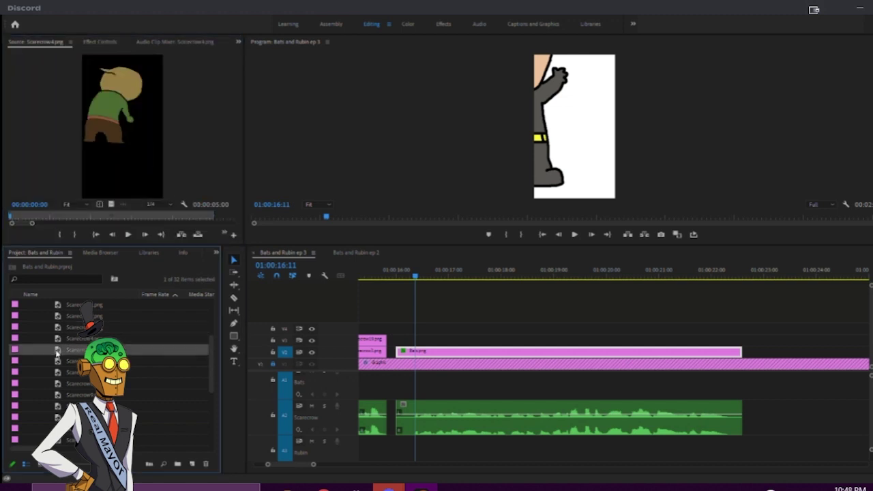
double_click(56, 362)
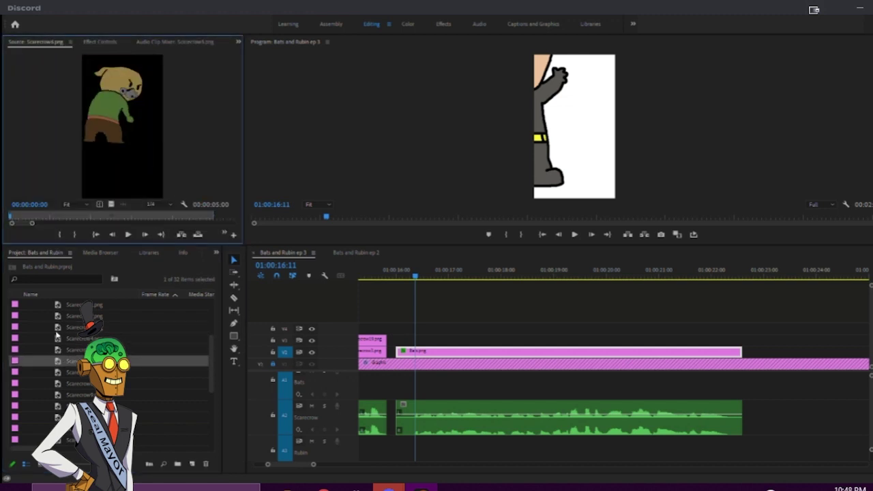
double_click(56, 329)
click(58, 340)
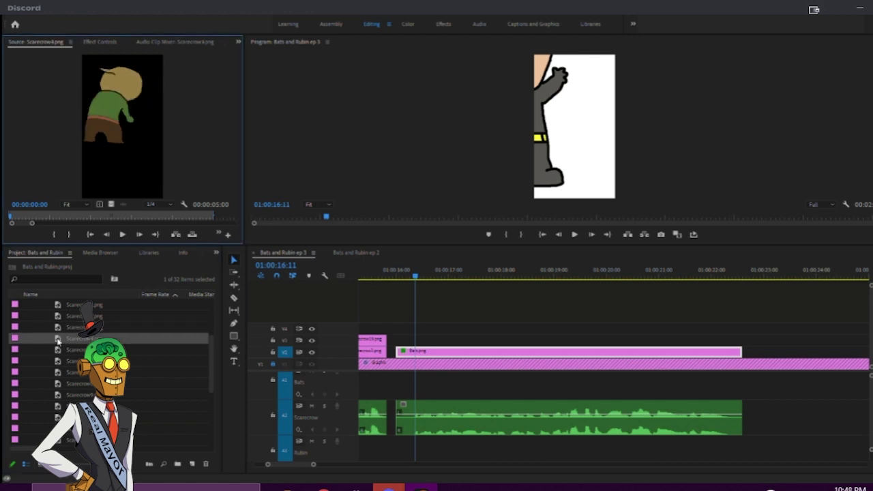
- Place the three consecutive turned-away Scarecrow images above Bats.png: the first on V3, the second on V4, the third further along on V3
click(400, 342)
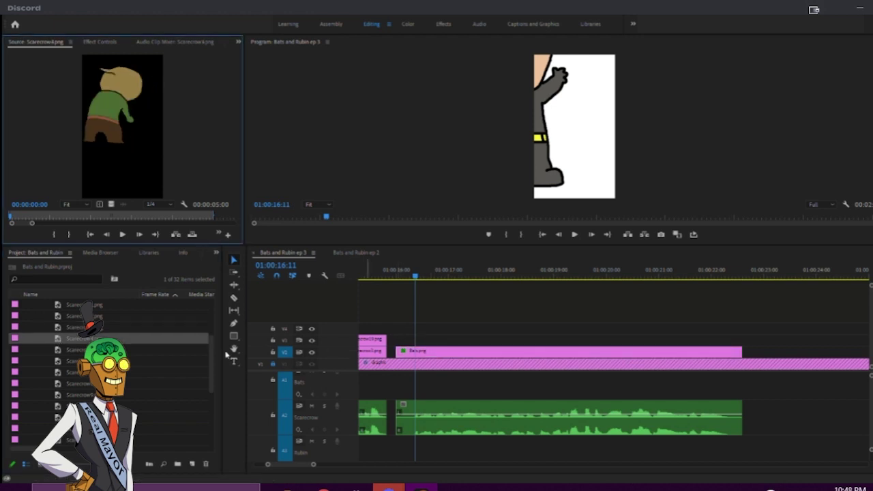
drag(60, 343, 419, 329)
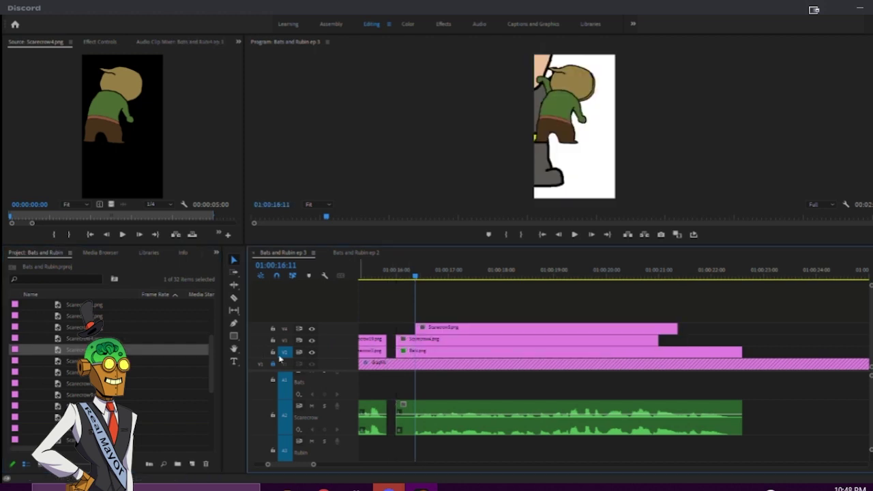
click(59, 361)
drag(59, 361, 707, 344)
scroll(713, 346, down, 10)
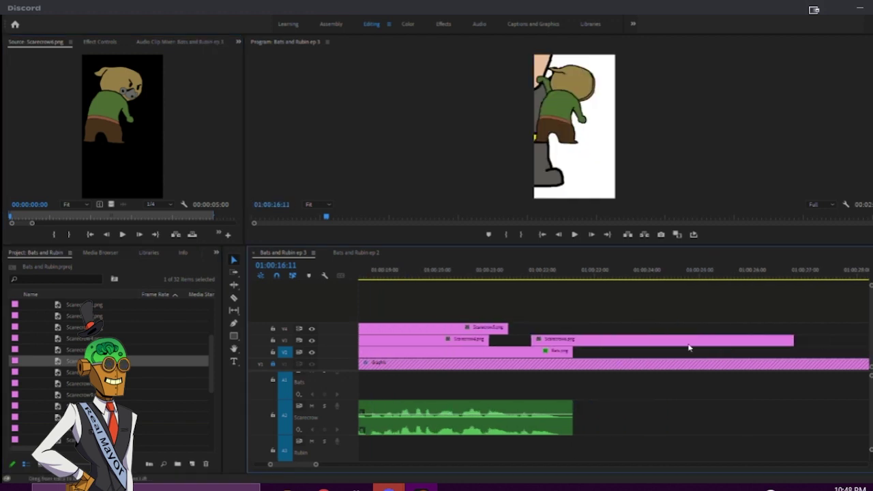
- Split the third turned-away Scarecrow clip near its start and delete the long remainder
click(599, 341)
key(v)
click(627, 341)
key(Delete)
scroll(628, 341, up, 4)
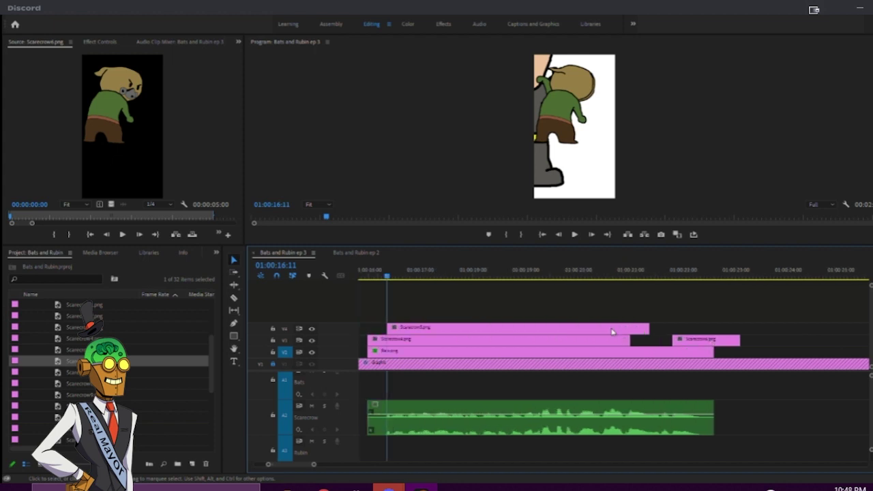
- Move the three turned-away Scarecrow clips together further along the timeline, clear of the start of the last Scarecrow line
click(440, 343)
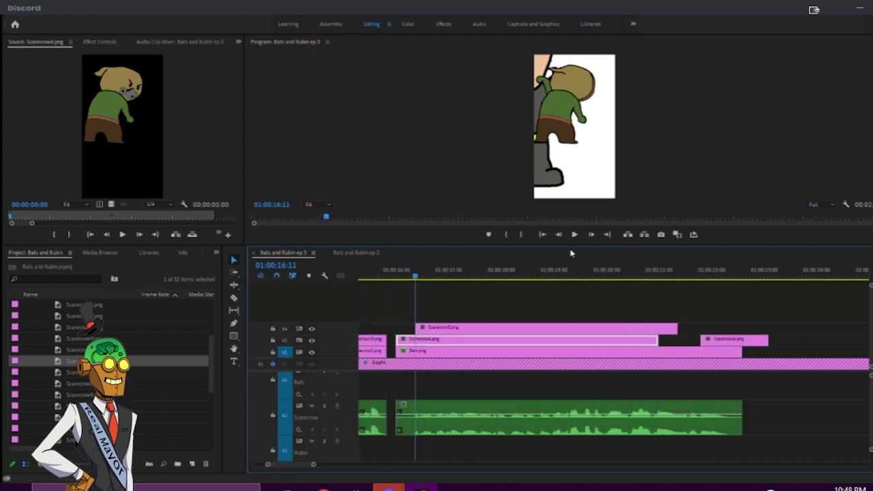
drag(456, 307, 719, 343)
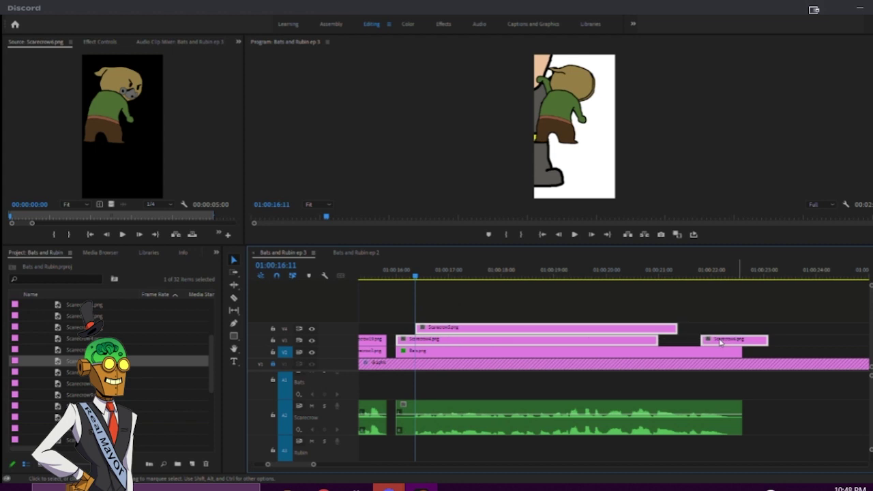
drag(550, 333, 807, 334)
drag(709, 332, 778, 332)
click(570, 330)
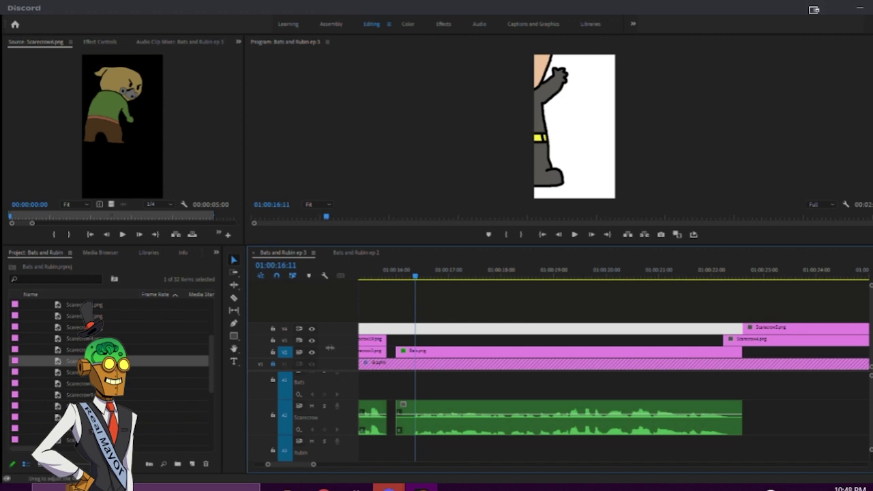
- Place the Top Secret chest image Scarecrow20.png on V3 above Bats.png, starting with the last Scarecrow line
scroll(329, 349, up, 5)
scroll(143, 382, down, 4)
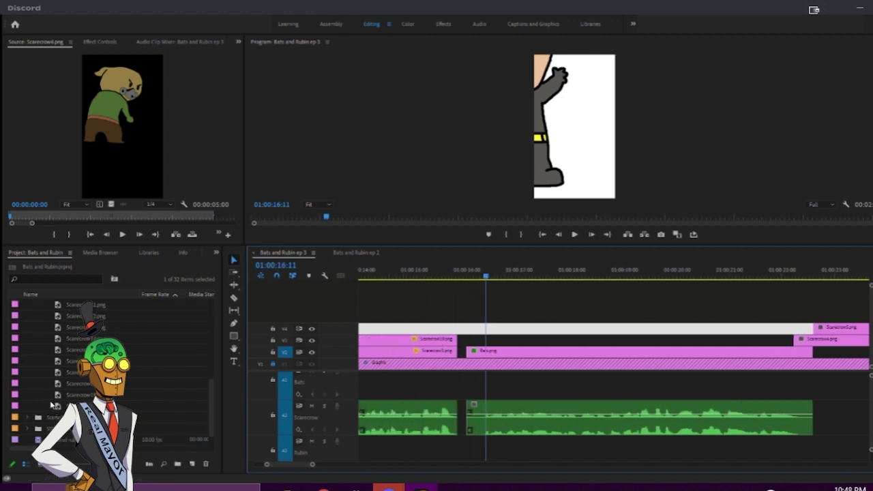
double_click(58, 406)
drag(57, 406, 486, 339)
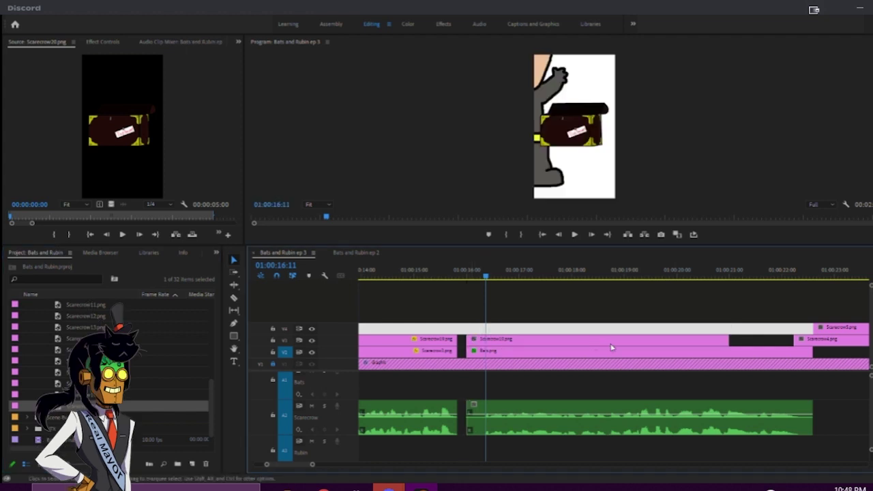
- Shift the turned-away Scarecrow clips later and extend the chest clip to the end of the voice line
scroll(761, 330, down, 5)
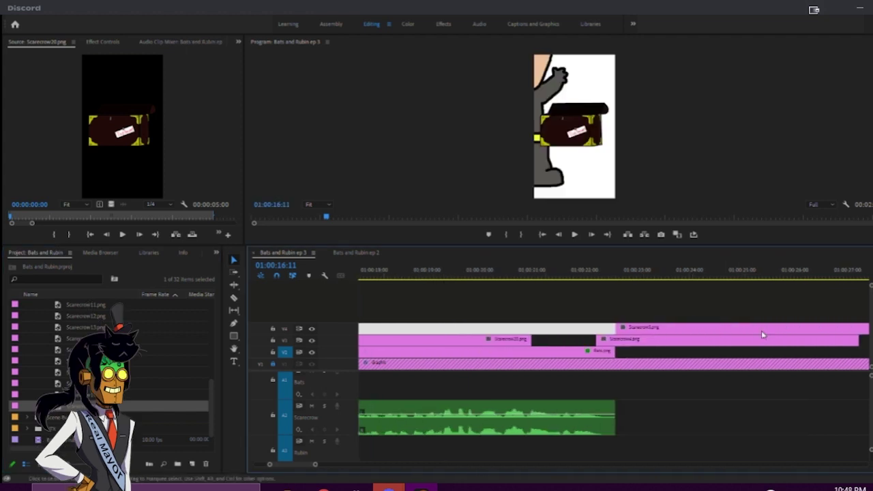
drag(720, 309, 870, 347)
drag(626, 340, 705, 339)
scroll(498, 362, up, 3)
drag(548, 338, 631, 338)
scroll(550, 334, up, 2)
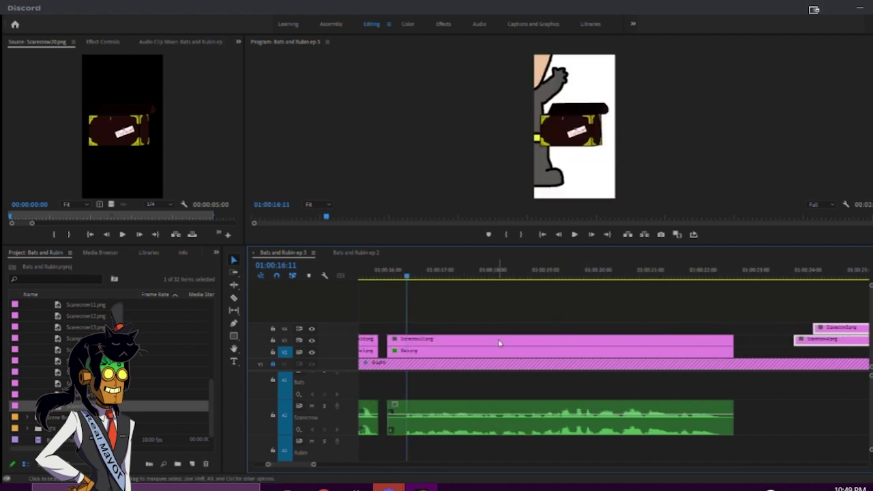
- Reposition the chest low at the frame's right edge and rearrange its tracks, with the chest on V2 and Bats.png on V4
click(422, 323)
click(420, 341)
click(578, 140)
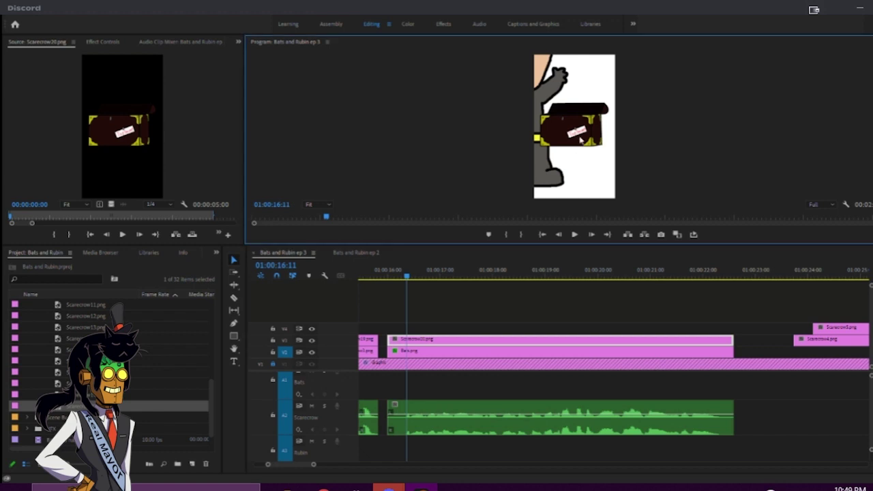
drag(598, 139, 640, 150)
drag(593, 166, 590, 169)
mouse_move(417, 358)
mouse_down()
mouse_move(419, 334)
mouse_move(430, 352)
mouse_up()
- Move Scarecrow4.png onto V3 at the start of the last Scarecrow line and extend it to the line's end
scroll(629, 320, down, 5)
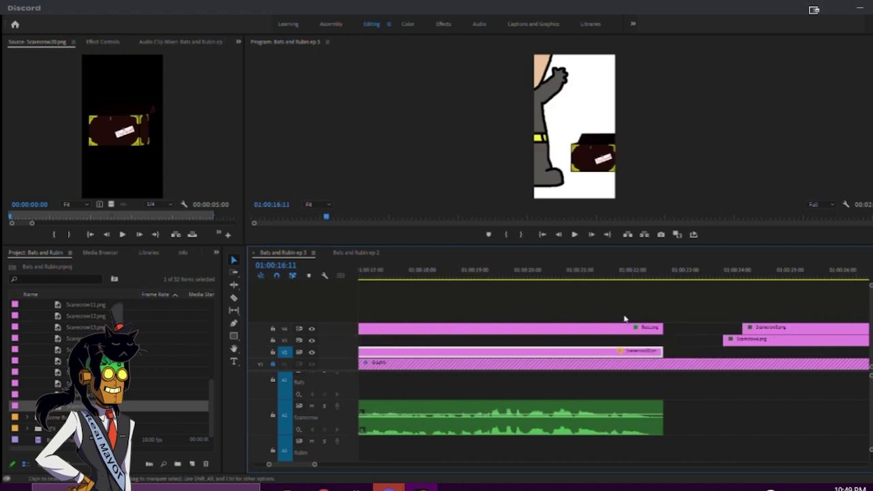
scroll(786, 350, up, 6)
click(840, 345)
click(816, 269)
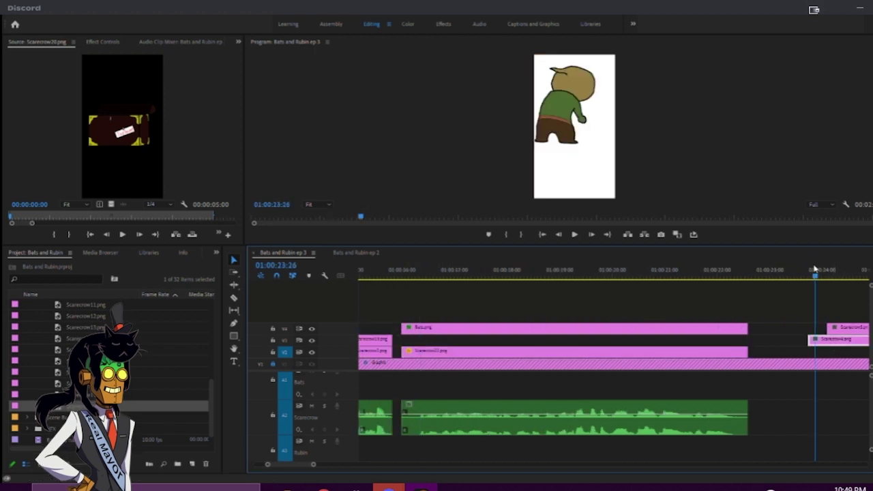
drag(818, 334, 569, 347)
drag(659, 341, 747, 341)
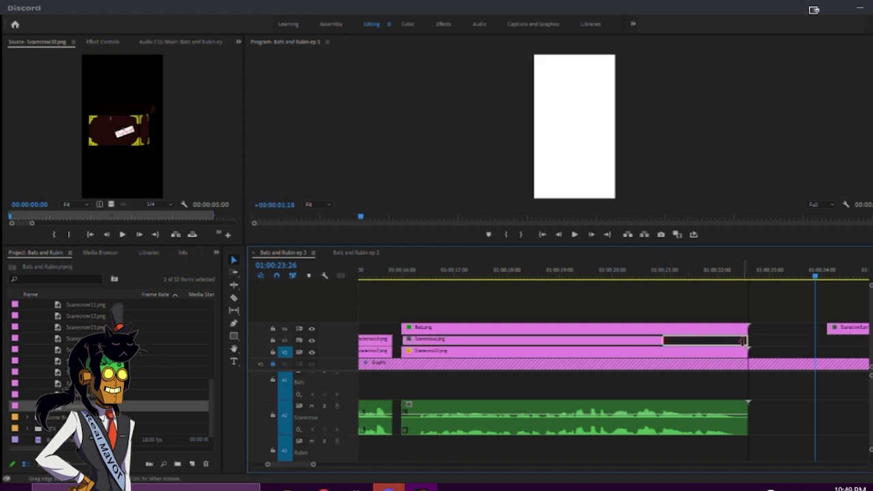
- Move Bats.png from above the last Scarecrow line to V2, further along the timeline after the spare Scarecrow clips
scroll(561, 341, up, 1)
scroll(562, 340, down, 2)
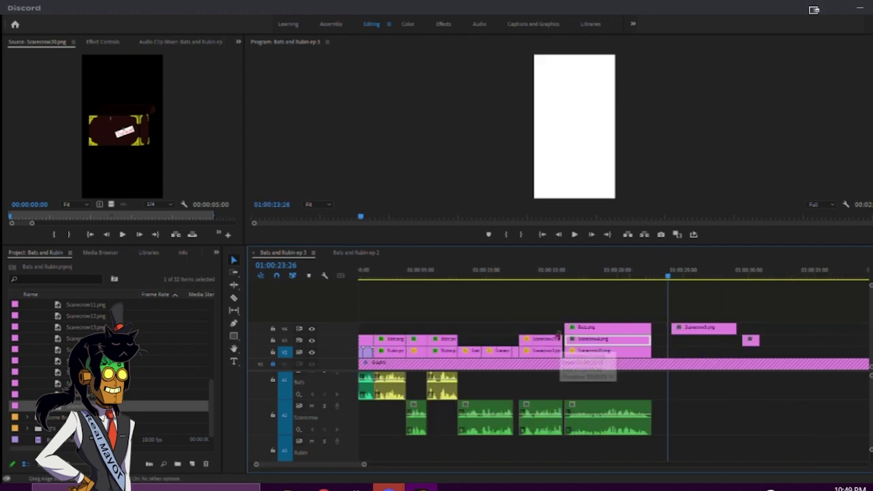
drag(614, 328, 809, 357)
- Scale down the turned-away Scarecrow in the frame and move it lower, in front of the chest
drag(570, 277, 576, 280)
key(equal)
key(equal)
key(equal)
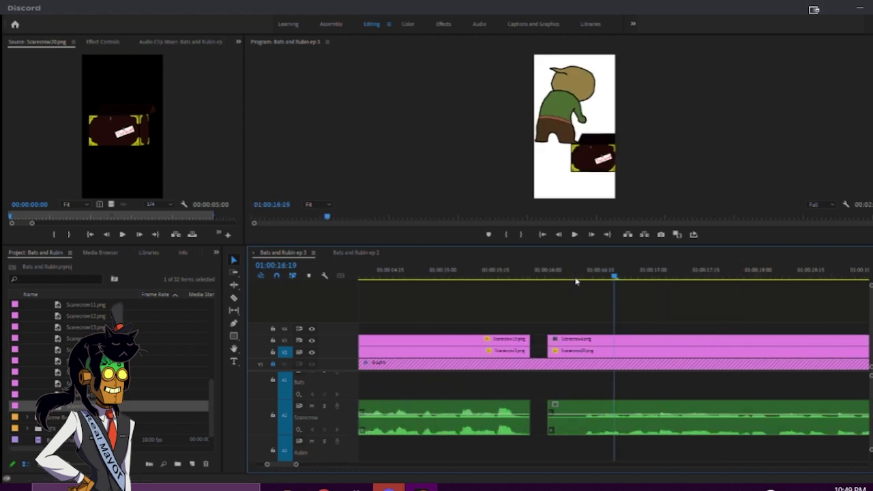
click(592, 338)
click(568, 103)
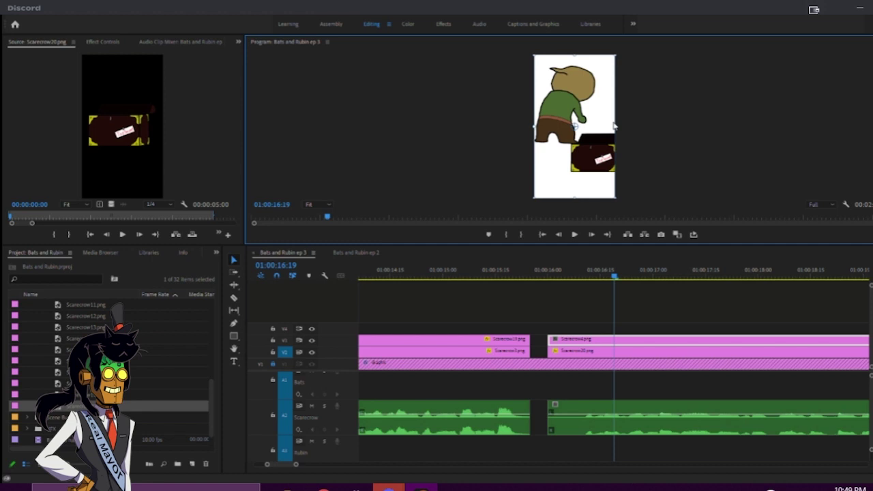
drag(612, 126, 602, 149)
- Enlarge the program view and refine the Scarecrow's scale and position so its hand reaches the chest
key(grave)
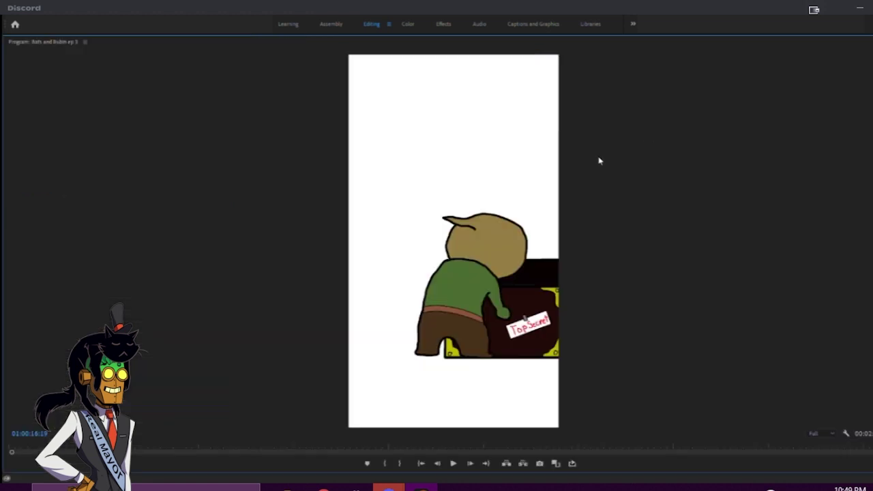
click(473, 272)
drag(564, 327, 594, 315)
drag(543, 302, 542, 306)
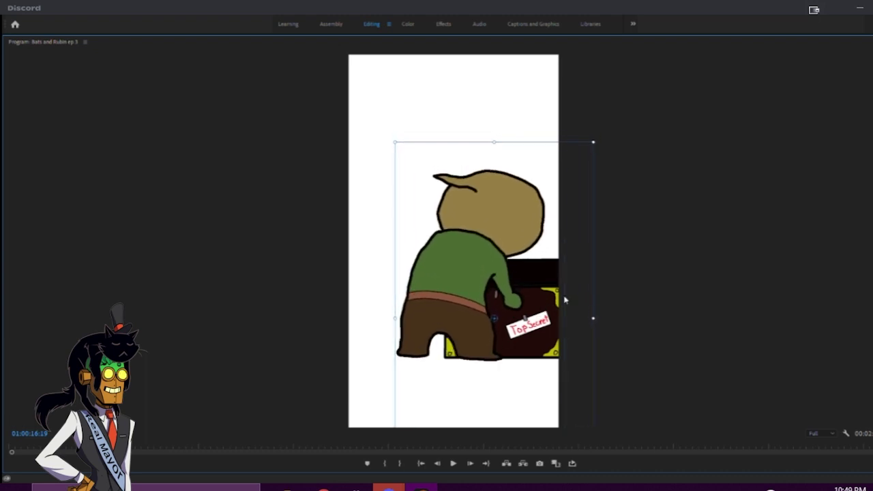
drag(594, 141, 612, 100)
drag(562, 167, 562, 175)
drag(613, 314, 556, 330)
click(641, 319)
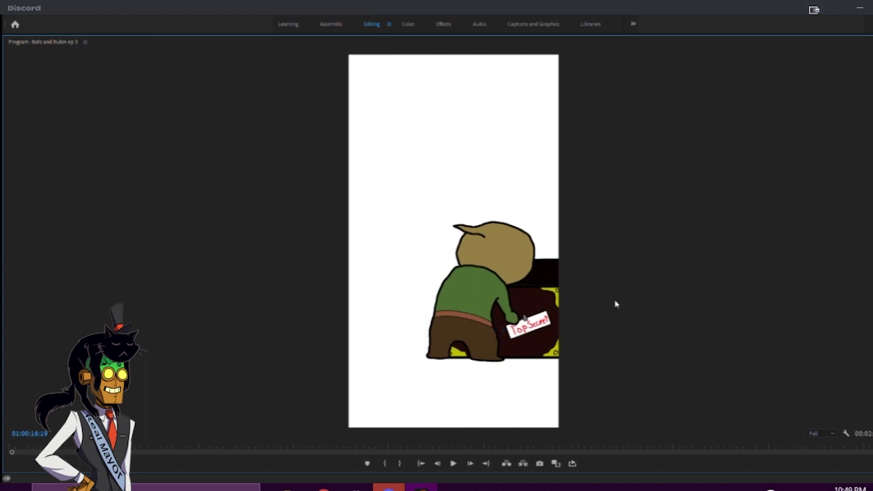
- Shrink the chest and position it beside the Scarecrow so it fits entirely inside the frame
key(grave)
click(611, 103)
mouse_move(630, 151)
mouse_down()
mouse_move(617, 158)
mouse_move(635, 149)
mouse_up()
click(699, 142)
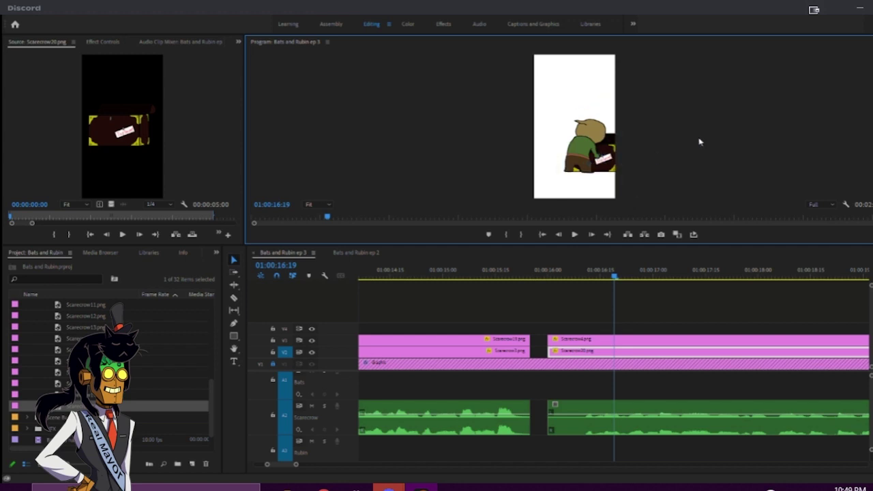
key(grave)
click(503, 187)
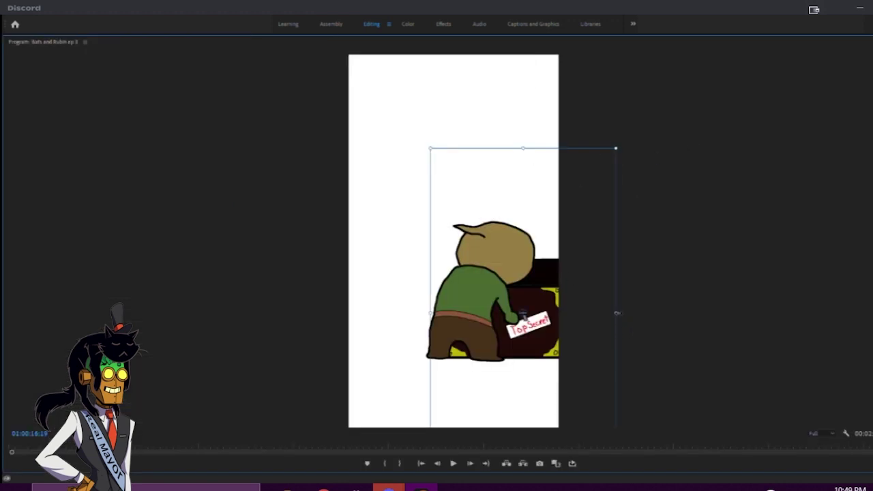
drag(615, 314, 569, 334)
drag(537, 357, 533, 353)
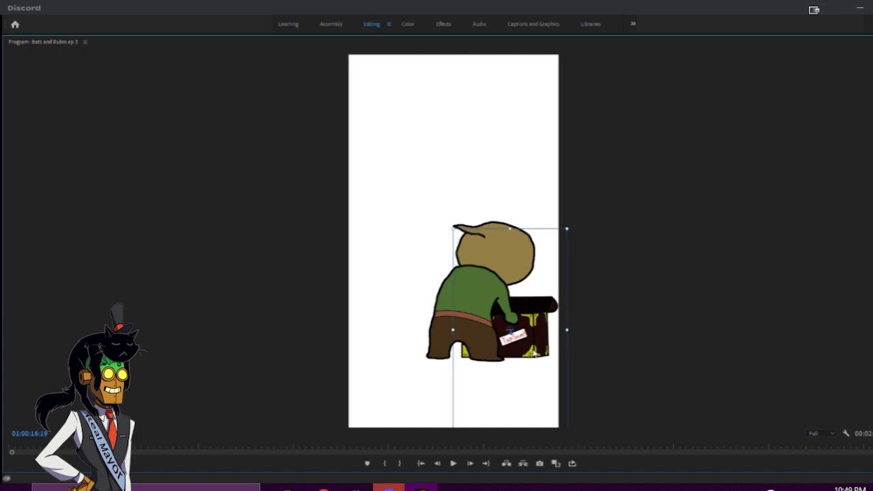
click(629, 308)
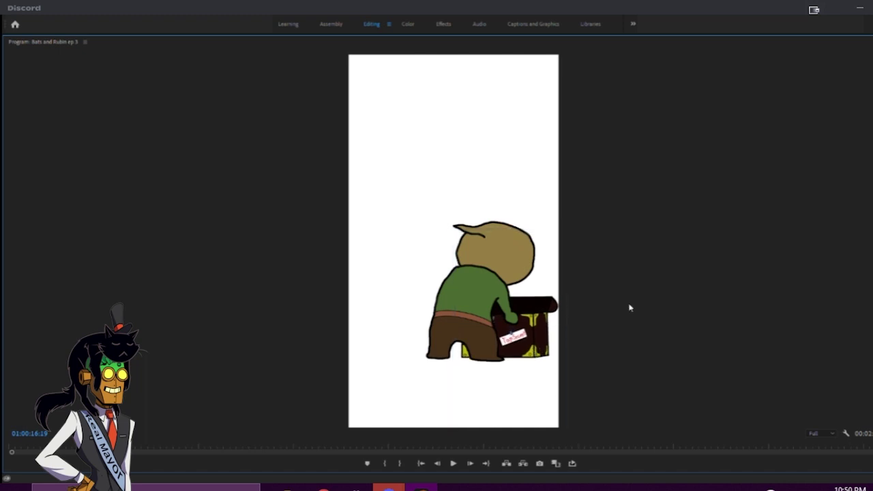
key(grave)
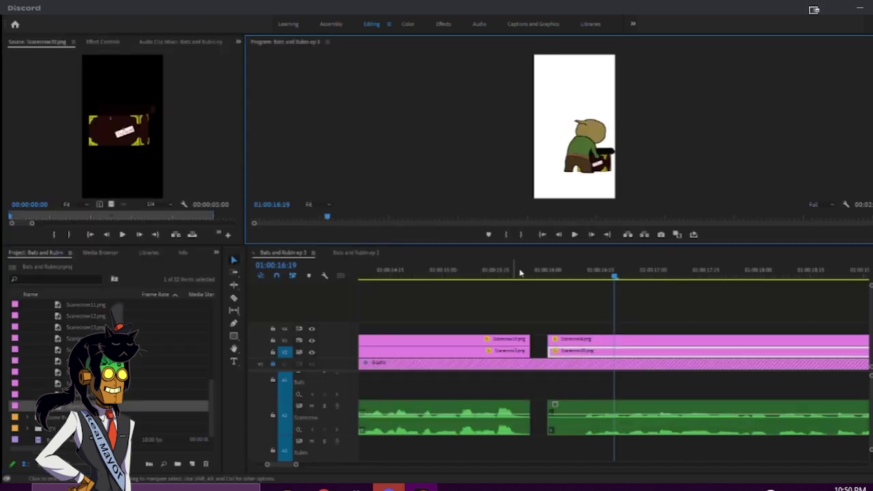
- Scrub through the start of the last Scarecrow line and hide video track V2
click(484, 275)
drag(483, 275, 583, 277)
scroll(587, 296, down, 5)
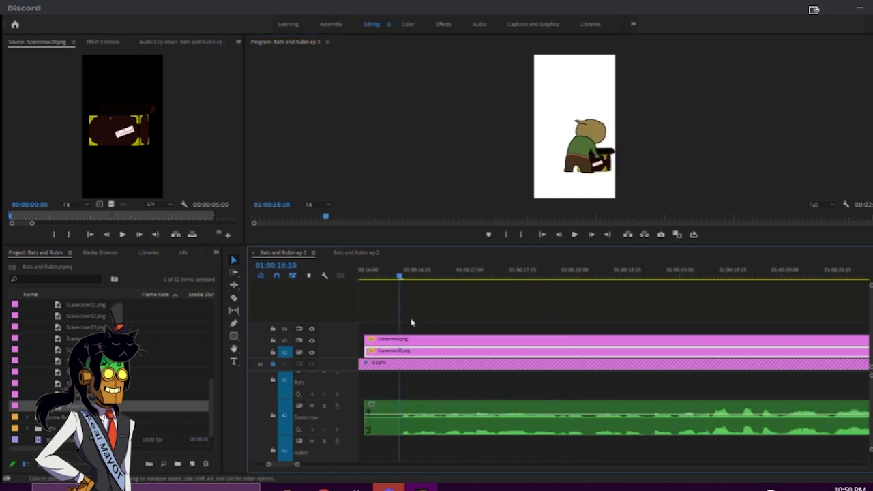
click(312, 353)
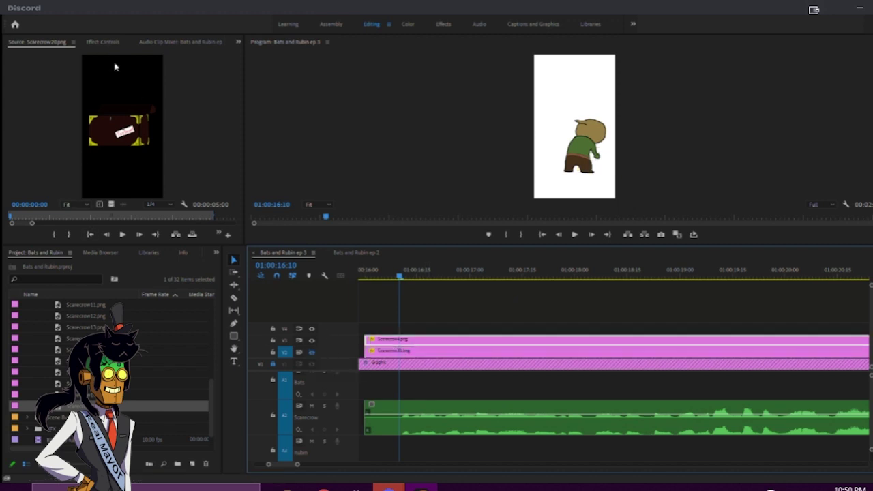
- Copy the Motion settings of Scarecrow4.png
click(103, 42)
click(54, 80)
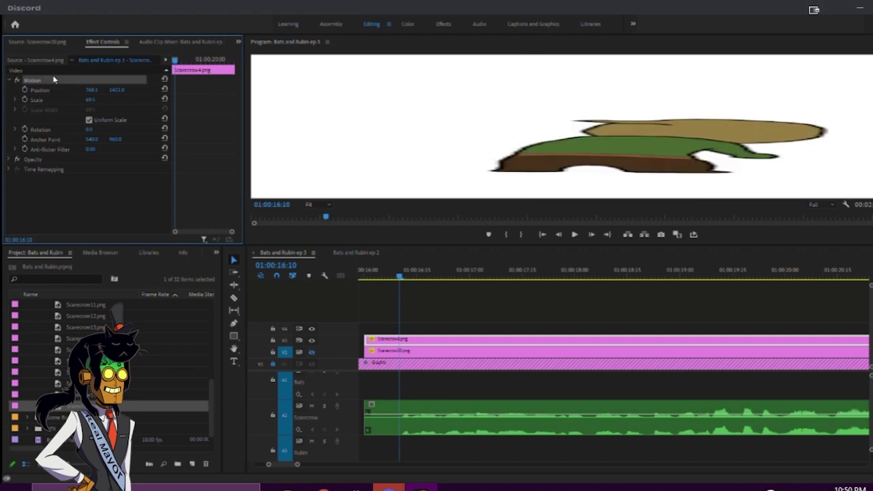
click(529, 312)
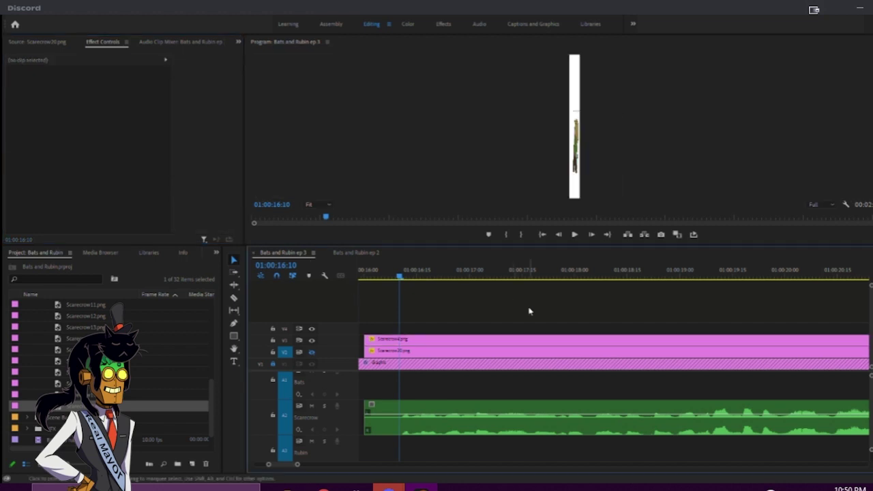
- Move Scarecrow5.png on V4 to the start of the last Scarecrow line and paste the copied Motion settings onto it
key(minus)
key(minus)
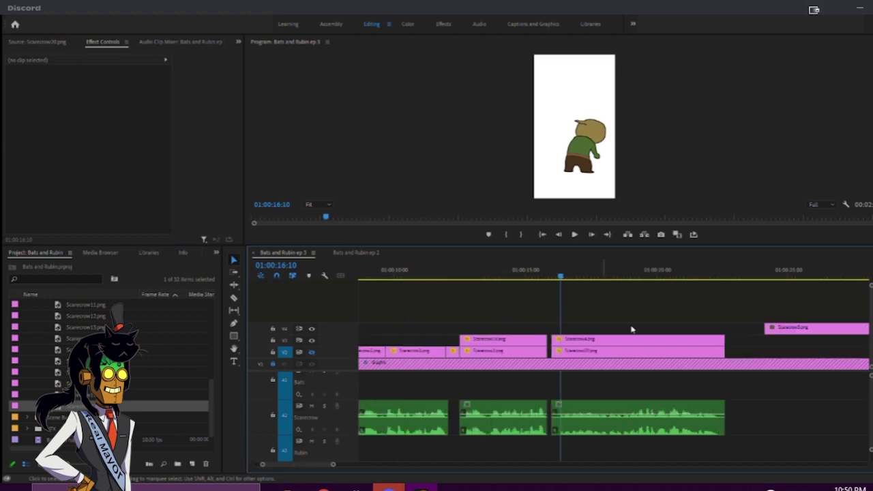
drag(815, 332, 589, 328)
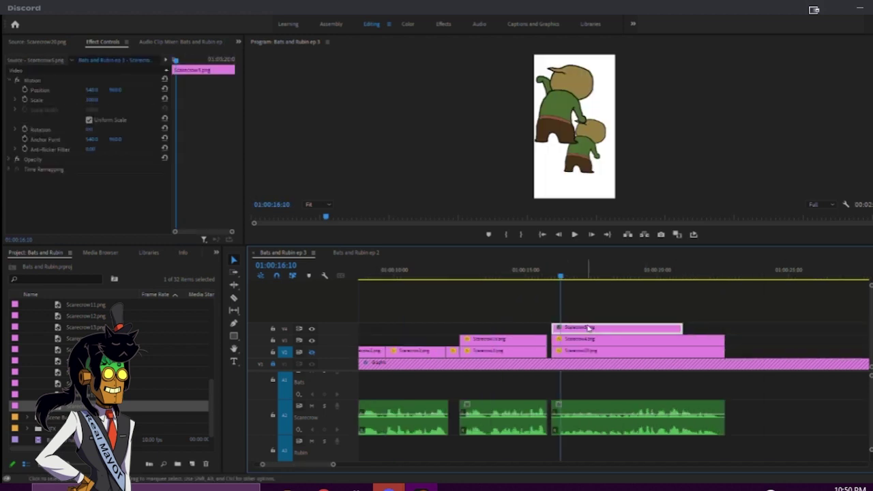
key(ctrl+v)
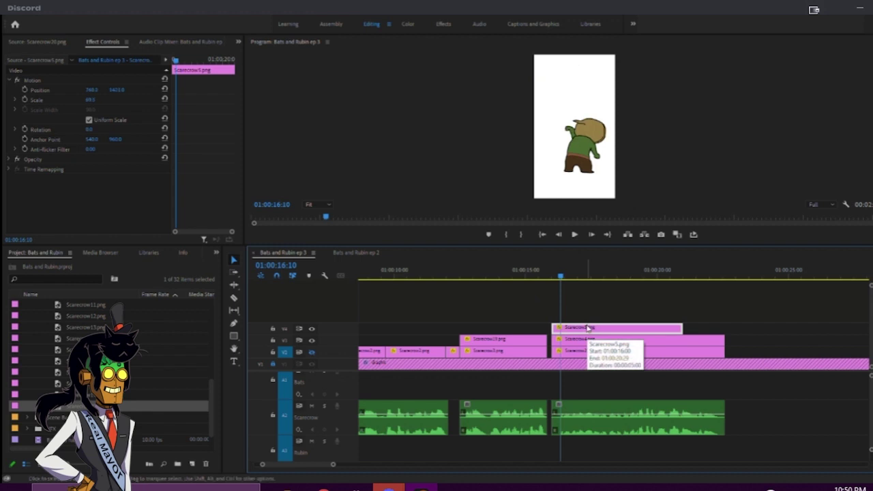
- Paste the copied Motion settings onto the short Scarecrow clip further along V3
scroll(667, 320, down, 1)
scroll(682, 325, right, 5)
click(736, 276)
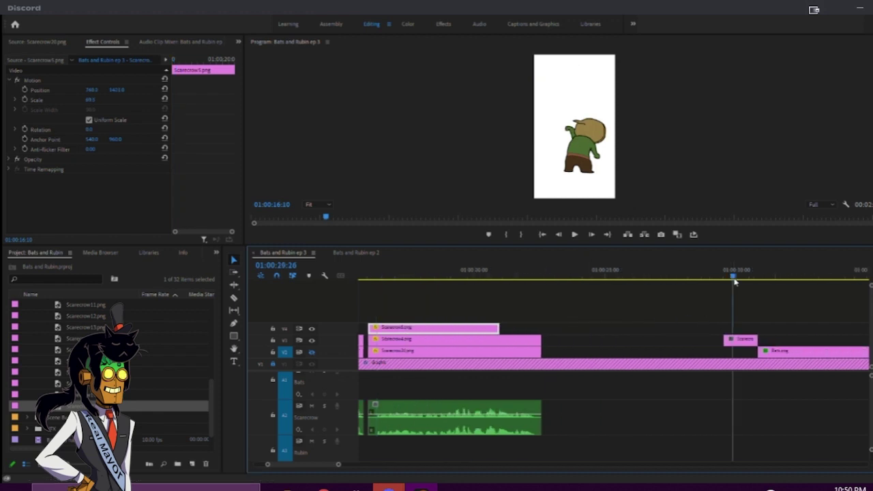
key(ctrl+alt+v)
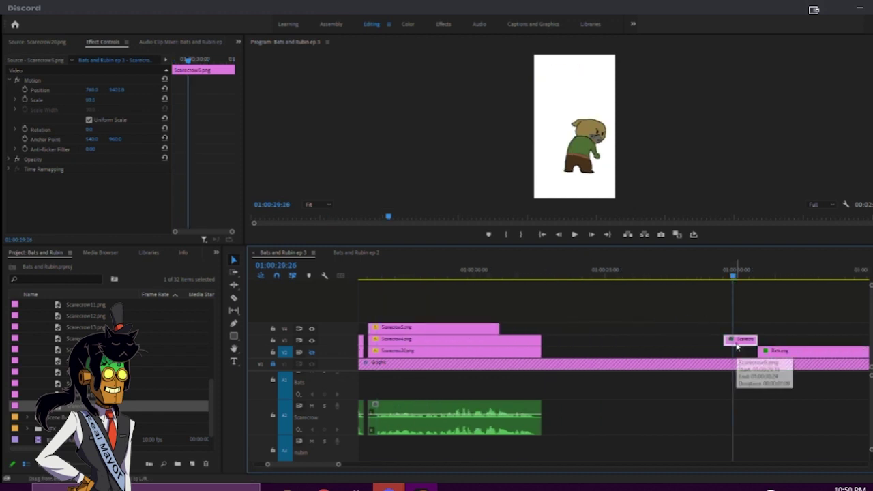
- Split Scarecrow5.png on V4 at 01:00:16:07, near the start of the last Scarecrow line
click(369, 275)
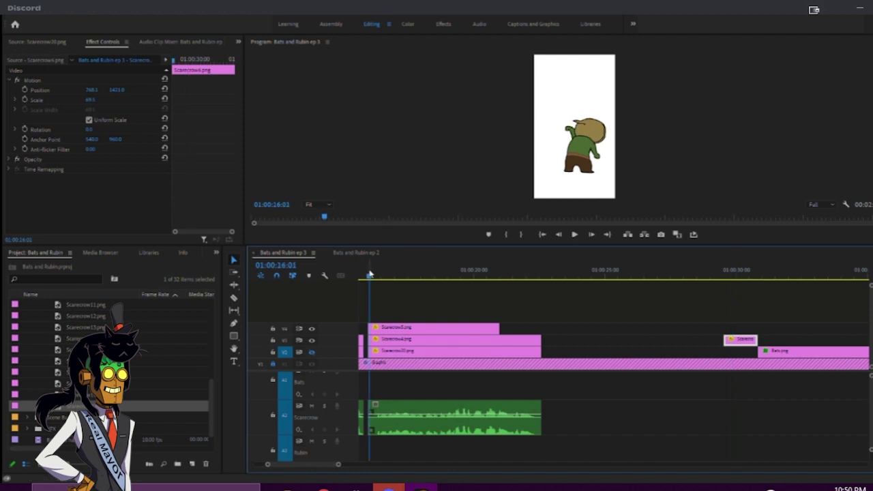
key(equal)
key(equal)
scroll(523, 319, right, 5)
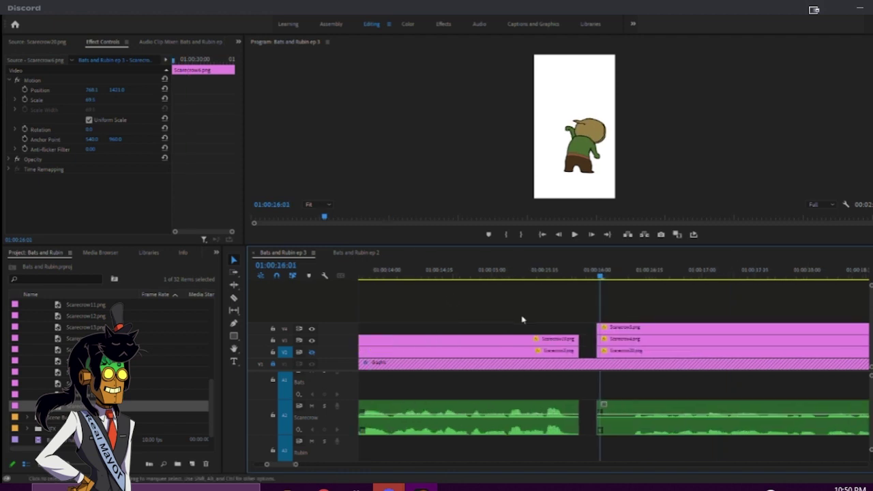
drag(445, 275, 466, 279)
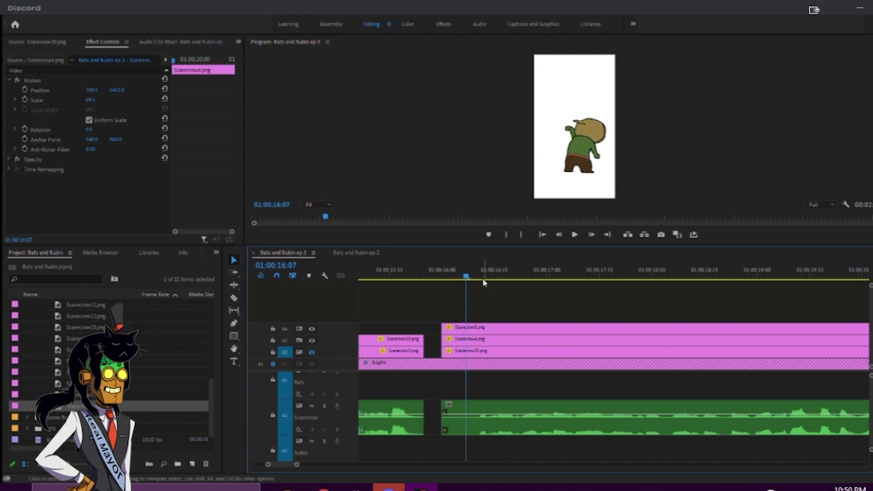
key(c)
click(470, 329)
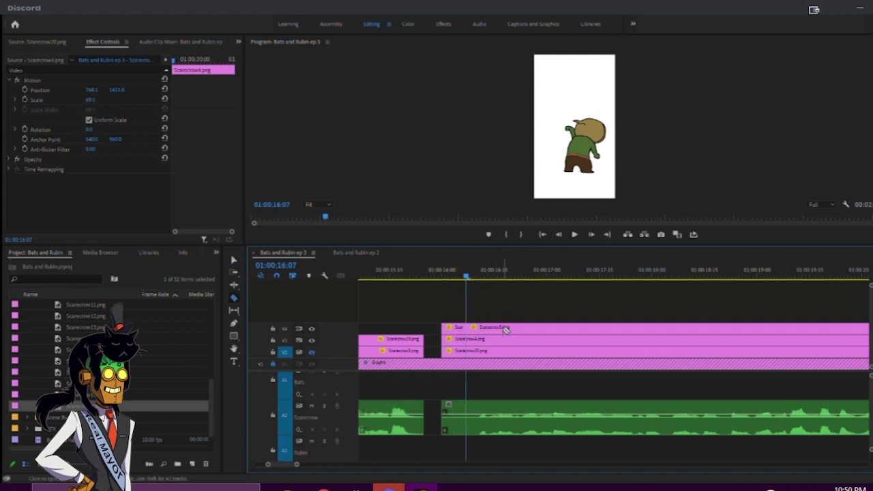
- Delete the parts of Scarecrow5.png on V4 before 01:00:16:07 and after 01:00:16:17
key(v)
drag(466, 279, 452, 279)
click(460, 331)
key(Delete)
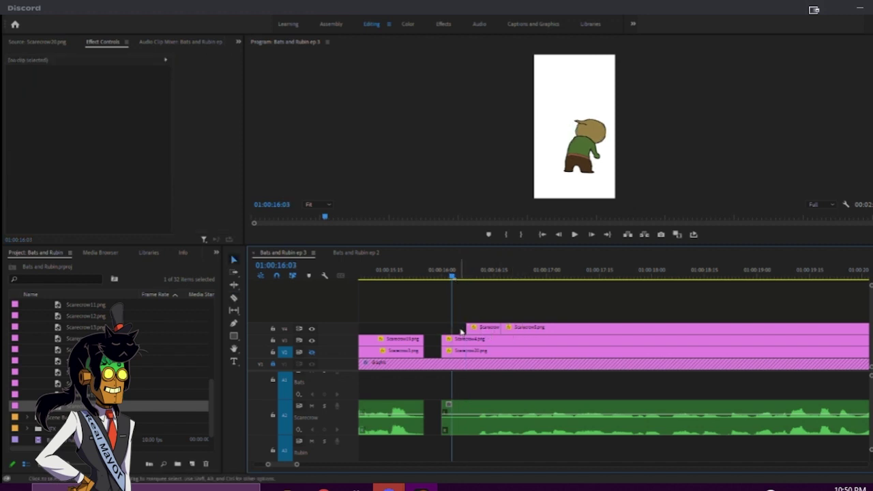
click(439, 276)
key(space)
drag(468, 273, 499, 276)
click(524, 329)
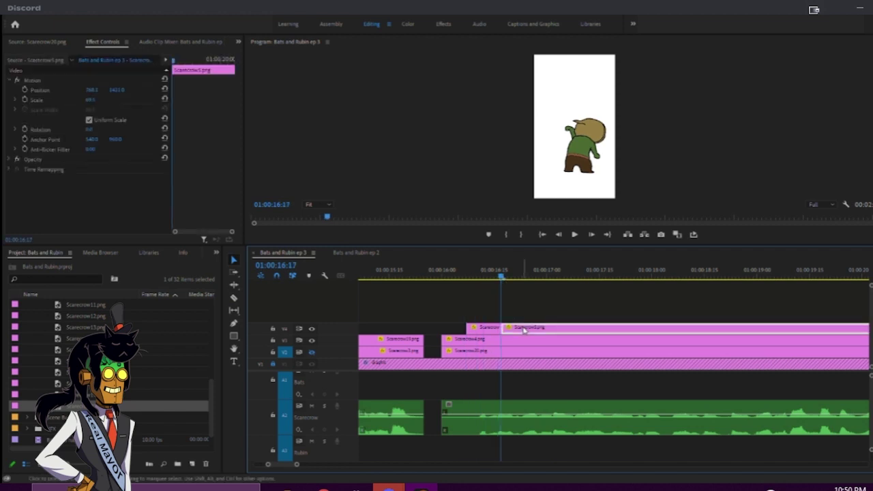
key(Delete)
- Split Scarecrow4.png on V3 at both ends of the short Scarecrow5.png clip, 01:00:16:07 and 01:00:16:17
click(442, 276)
key(space)
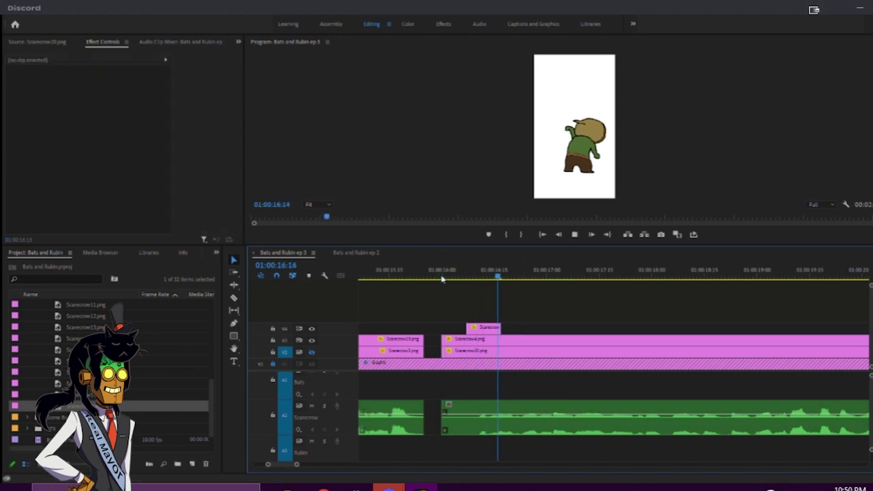
drag(488, 276, 466, 282)
key(c)
click(503, 341)
key(v)
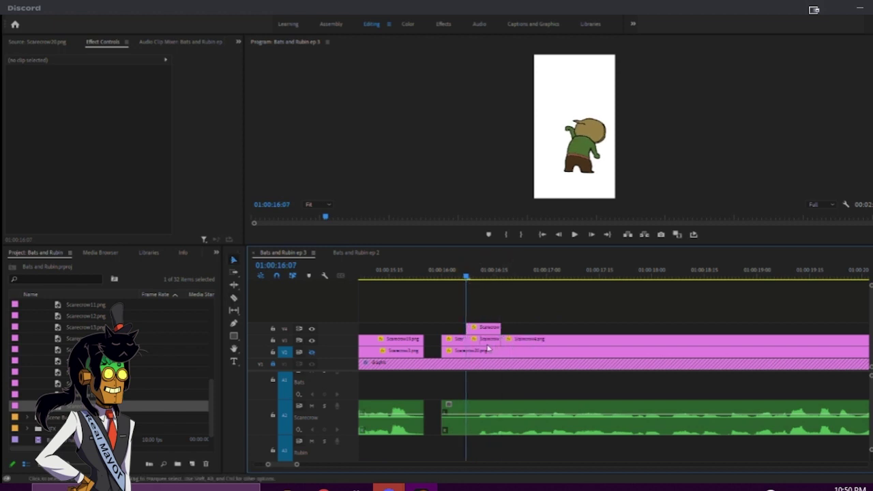
- Duplicate the short Scarecrow4.png and Scarecrow5.png clips repeatedly along V3 and V4 so the poses alternate through the last Scarecrow line
drag(479, 343, 595, 340)
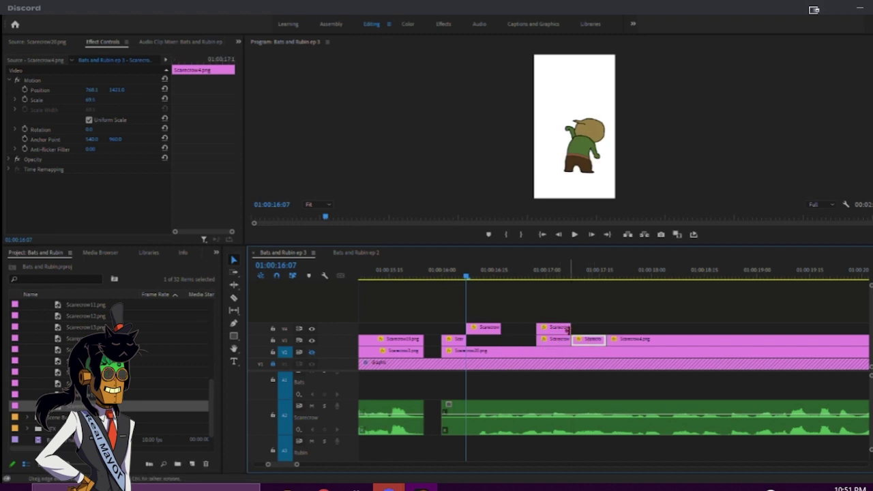
key(ctrl+z)
drag(513, 343, 619, 326)
scroll(604, 324, down, 5)
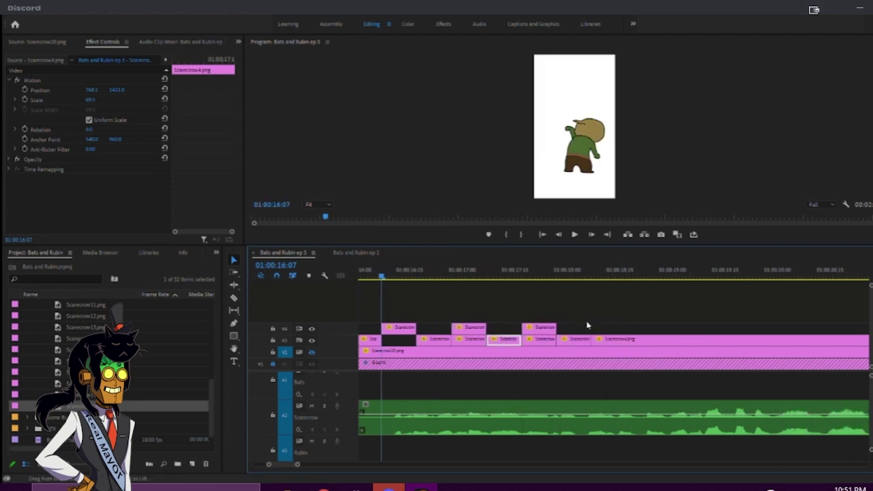
drag(514, 330, 760, 343)
click(620, 345)
scroll(730, 339, down, 2)
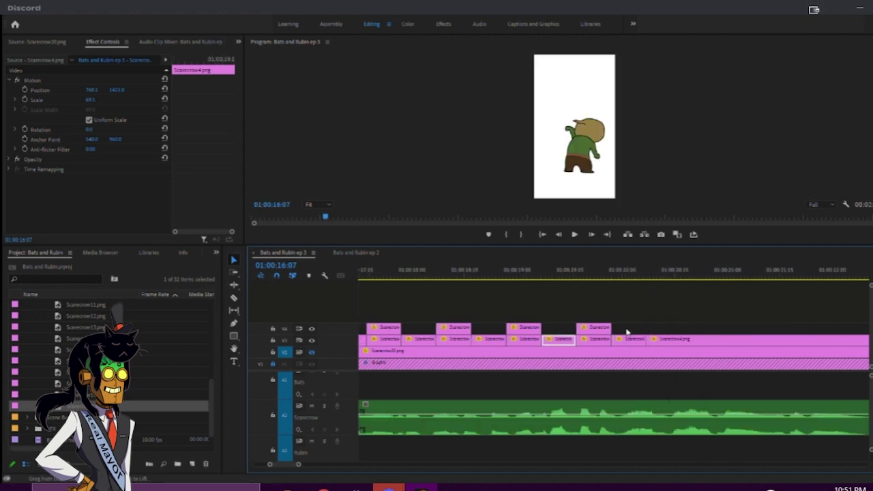
drag(594, 330, 703, 344)
- Delete the surplus copies on V3 and V4 after about 01:00:19:17 and extend the following Scarecrow4.png back over the gap
drag(619, 271, 562, 275)
drag(577, 309, 708, 347)
key(Delete)
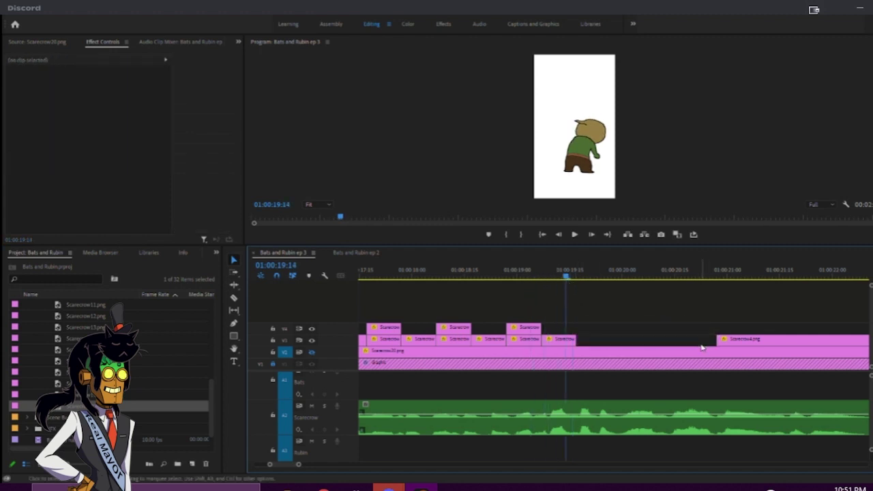
drag(578, 337, 578, 337)
- Remove the last short Scarecrow clip on V3, start the long Scarecrow4.png at 01:00:19:07, and play back the alternating poses
click(530, 276)
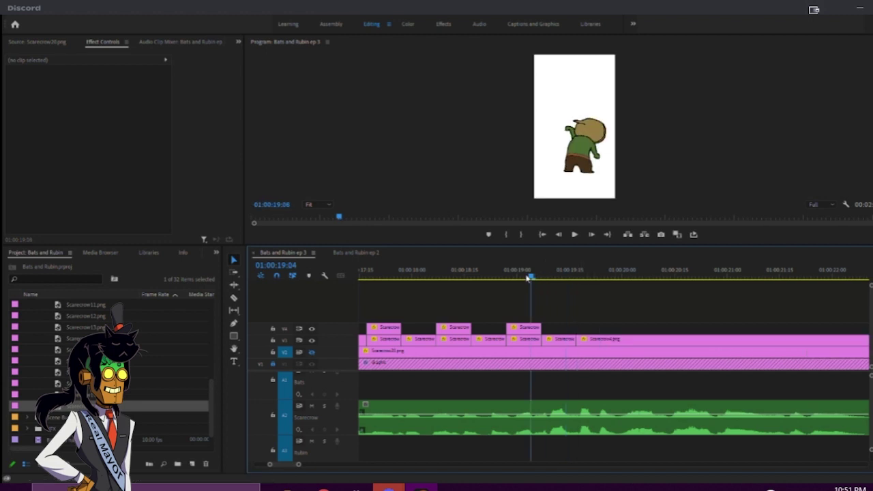
key(space)
key(space)
click(573, 343)
key(Delete)
click(572, 341)
key(Delete)
click(405, 273)
key(space)
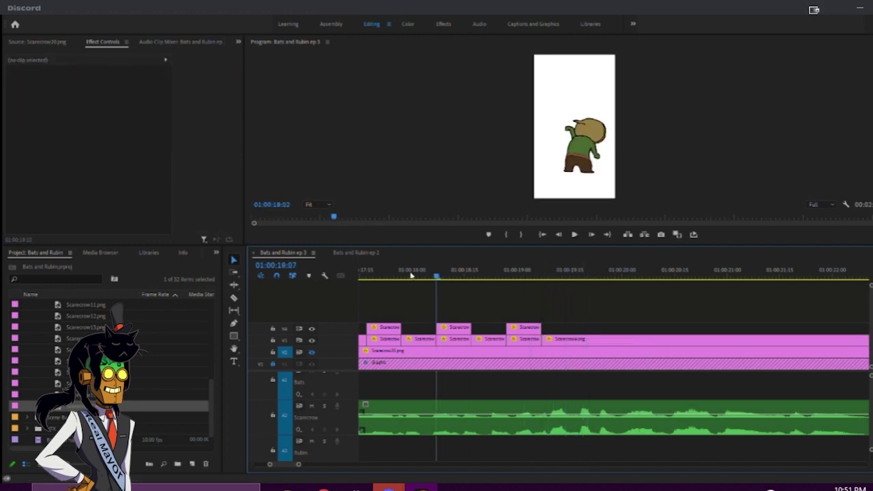
key(space)
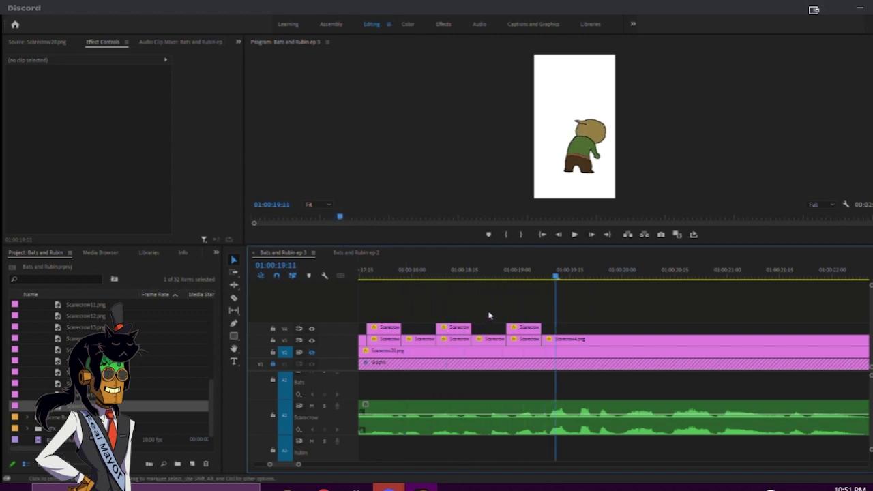
- Save the project and move the five short Scarecrow5.png clips from V4 down to V3
key(minus)
key(minus)
key(ctrl+s)
drag(506, 317, 599, 328)
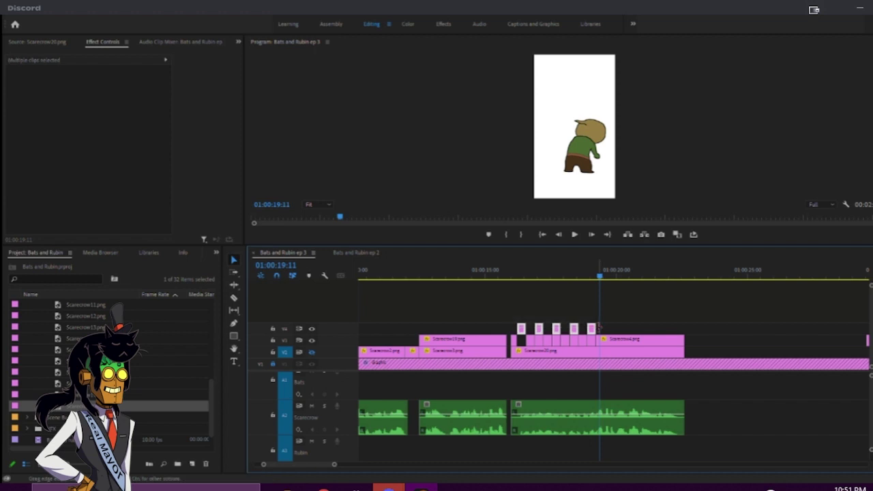
key(alt+Down)
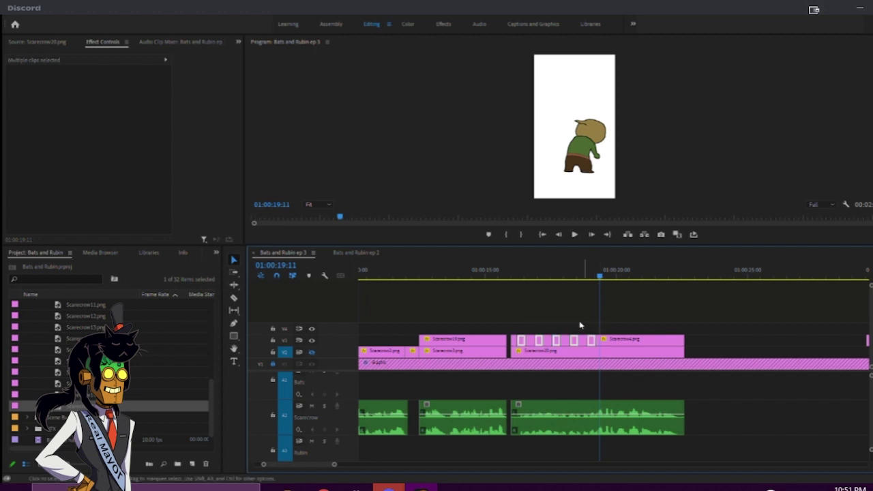
key(equal)
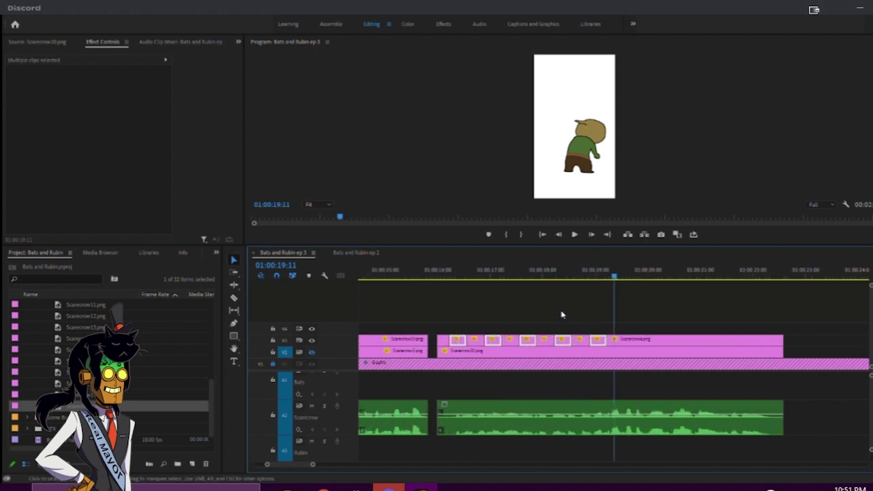
scroll(477, 286, up, 1)
click(458, 275)
key(space)
key(space)
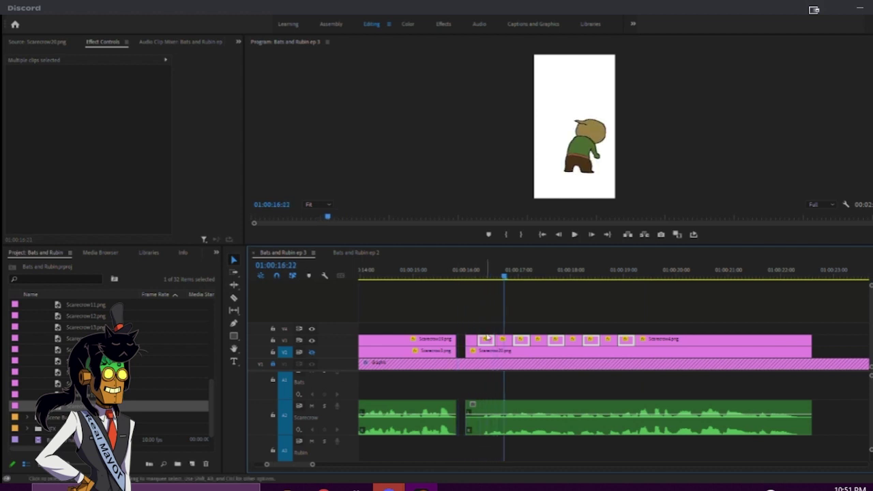
- Trim the quiet start of the last Scarecrow voice line and move it back to 01:00:16:00, checking it in playback
drag(470, 431, 483, 431)
mouse_move(503, 431)
mouse_down()
mouse_move(488, 417)
mouse_move(496, 428)
mouse_up()
click(440, 273)
key(space)
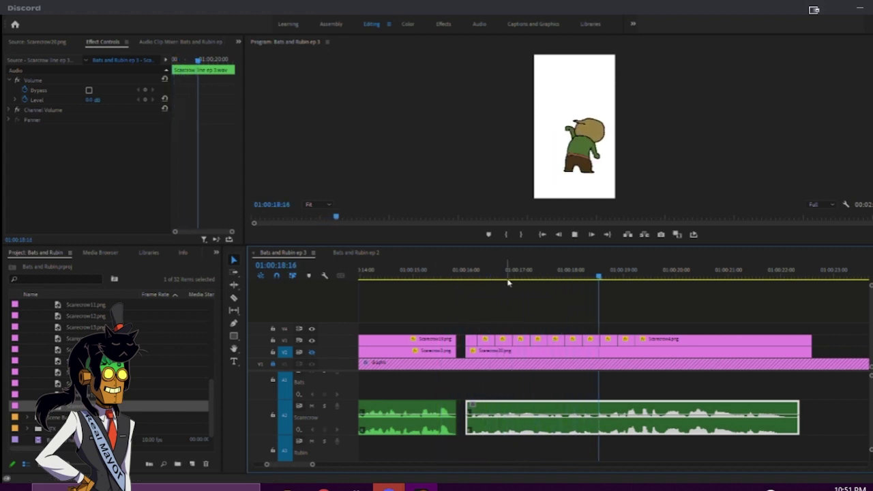
key(space)
click(594, 275)
key(space)
key(space)
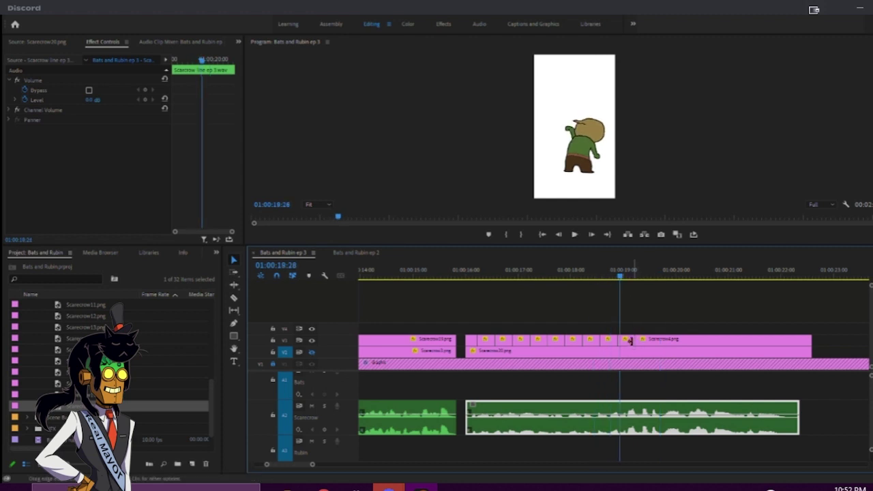
- Shift the long Scarecrow4.png on V3 seven frames earlier to match the Scarecrow voice line
mouse_move(619, 278)
mouse_down()
mouse_move(512, 283)
mouse_move(473, 298)
mouse_move(494, 277)
mouse_move(604, 286)
mouse_up()
click(479, 285)
click(487, 276)
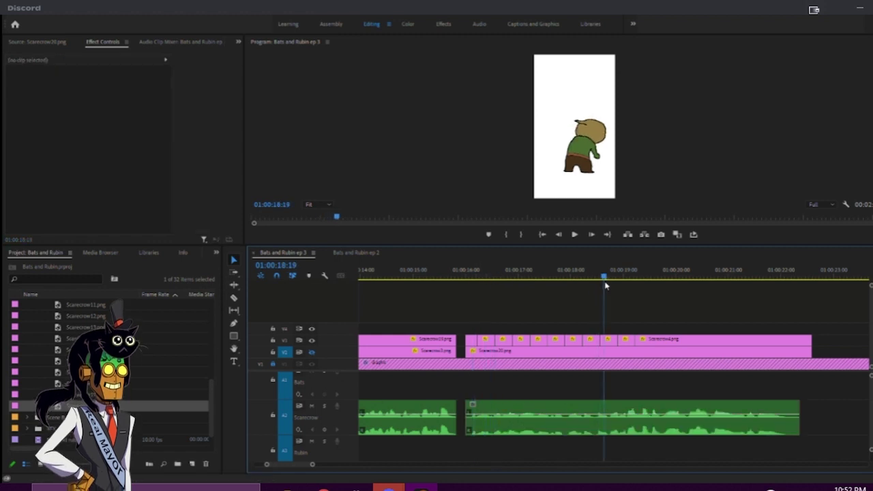
key(space)
key(space)
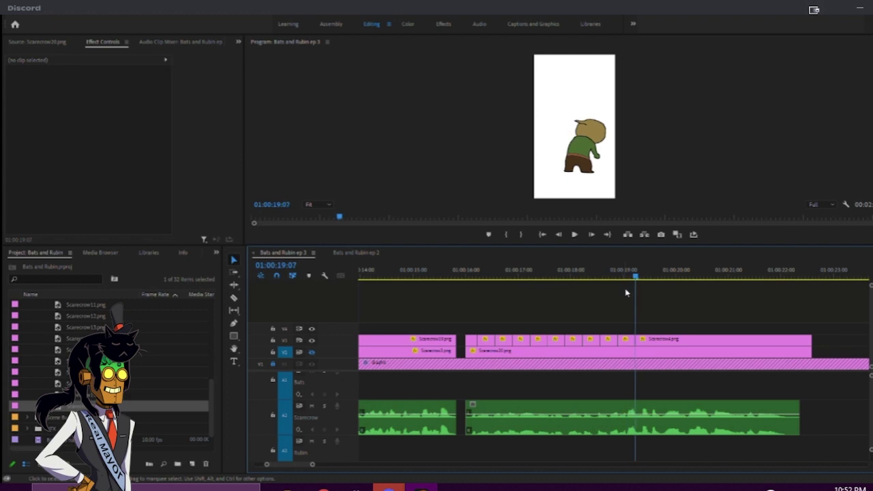
click(643, 341)
key(alt+Left)
key(alt+Left)
key(alt+Left)
key(alt+Left)
key(alt+Left)
key(alt+Left)
key(alt+Left)
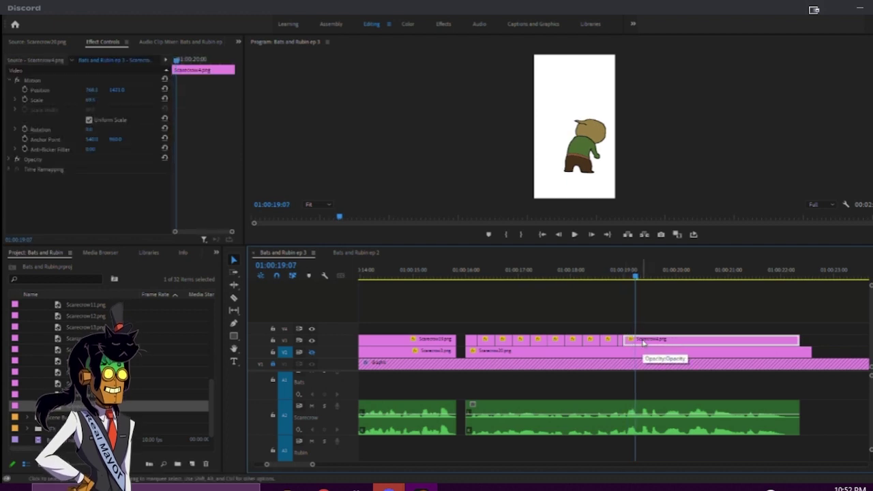
- Extend the start of the shortened Scarecrow5.png clip at 01:00:18:27 about three frames earlier and play back the result
click(621, 343)
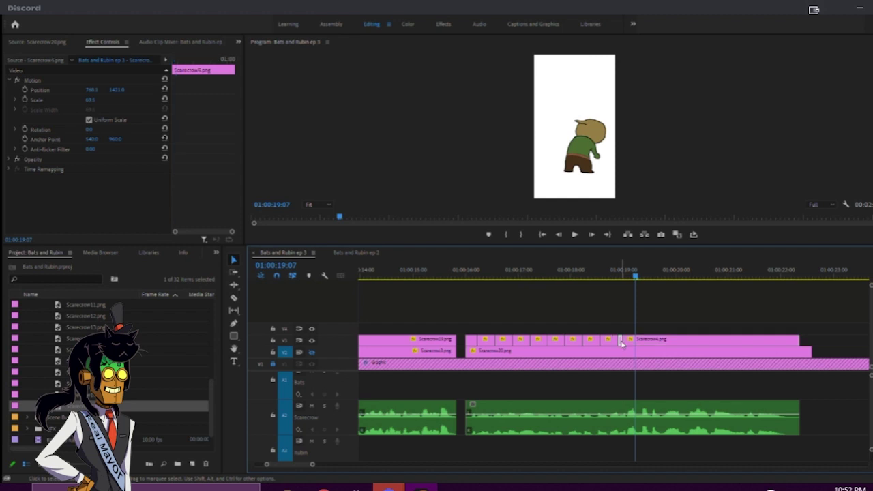
key(equal)
key(equal)
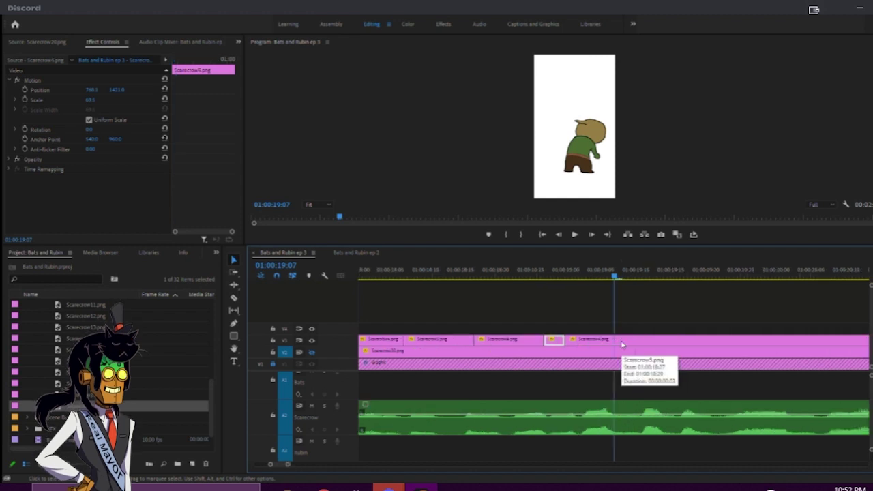
drag(538, 341, 518, 339)
drag(488, 272, 384, 272)
key(space)
key(space)
- Move the sad-faced Scarecrow clip from further along V3 to 01:00:20:05, delete the leftover Scarecrow4.png after it, and extend its end
key(minus)
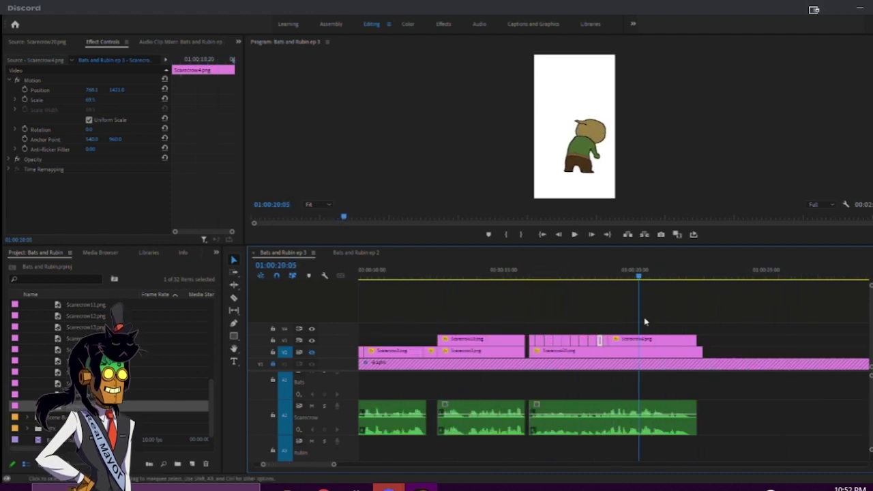
scroll(709, 341, right, 2)
drag(782, 343, 548, 345)
click(570, 342)
key(Delete)
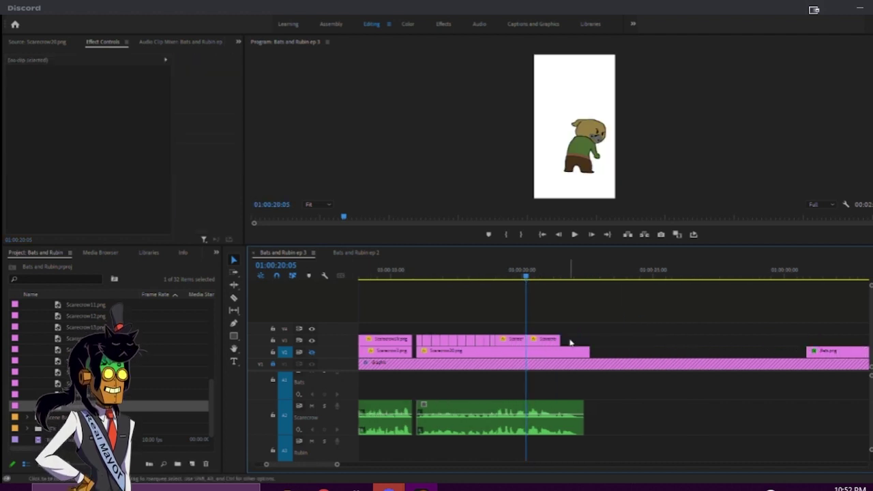
drag(559, 339, 574, 339)
- Copy the Scarecrow4.png clip before 01:00:20:05 onto V3 over the end of the sad-faced Scarecrow clip
click(503, 272)
key(space)
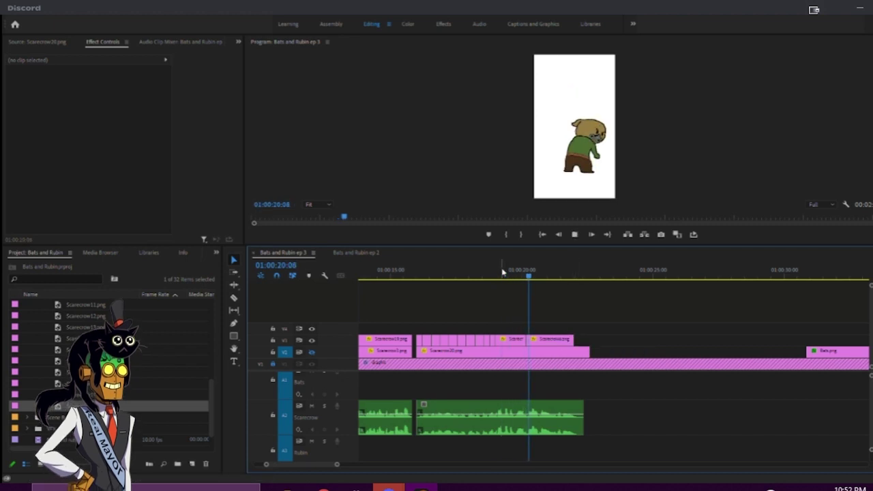
key(space)
drag(563, 278, 558, 277)
drag(512, 340, 575, 340)
- Play back the end of the line and trim the end of Scarecrow20.png on V2 to 01:00:22:06
click(488, 272)
key(space)
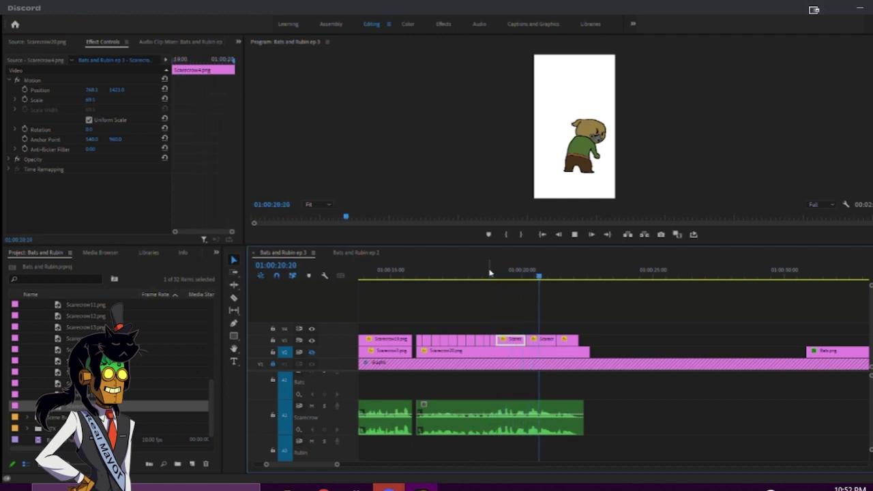
key(space)
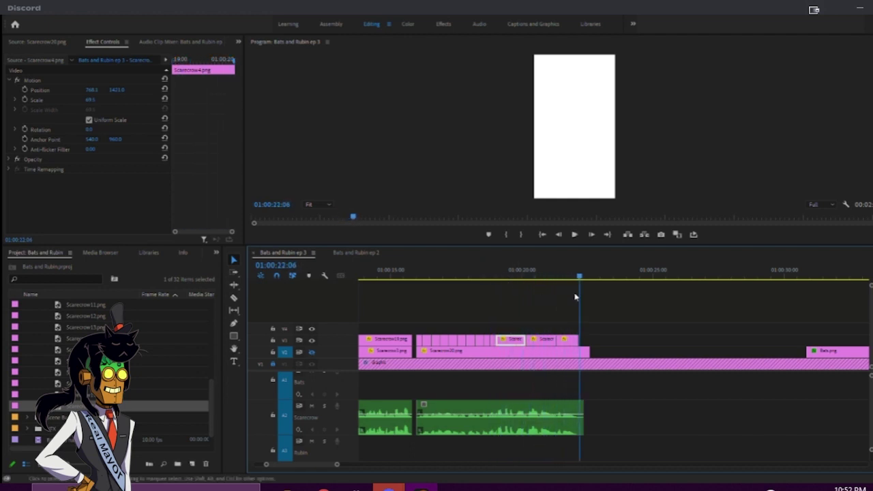
drag(584, 351, 579, 352)
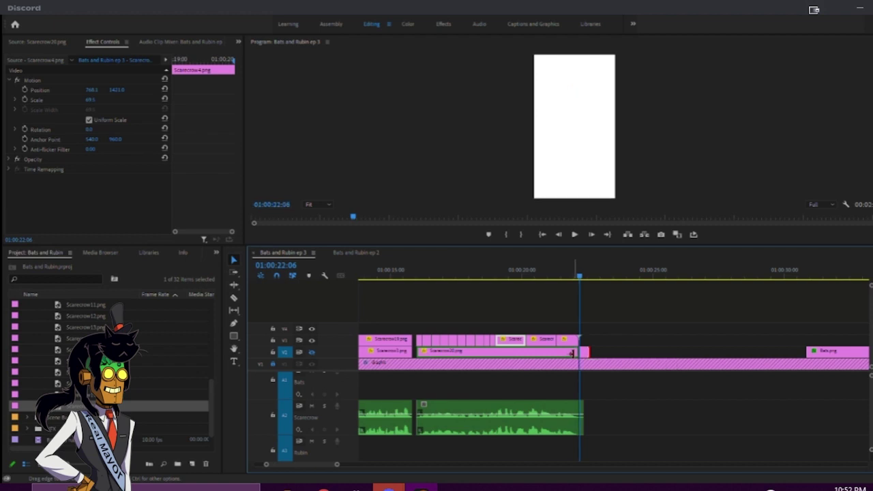
- Move the two adjacent short Scarecrow clips starting near 01:00:17:08 from V3 up to V4 and play back the section
mouse_move(421, 278)
mouse_down()
mouse_move(407, 278)
mouse_move(418, 280)
mouse_up()
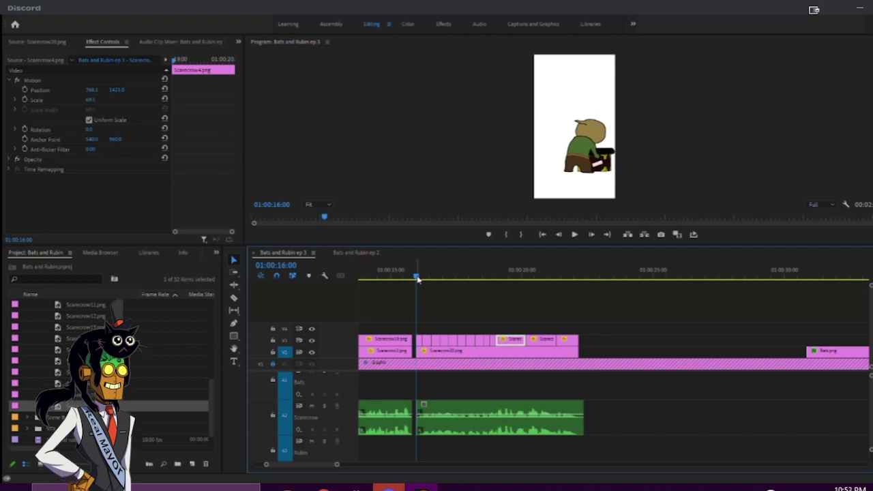
key(equal)
key(equal)
scroll(539, 339, down, 3)
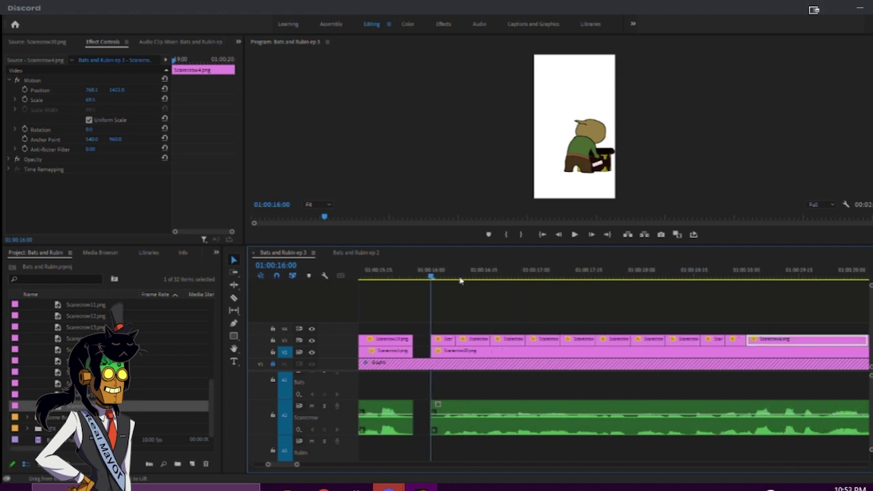
drag(430, 273, 564, 275)
click(577, 344)
scroll(577, 344, down, 2)
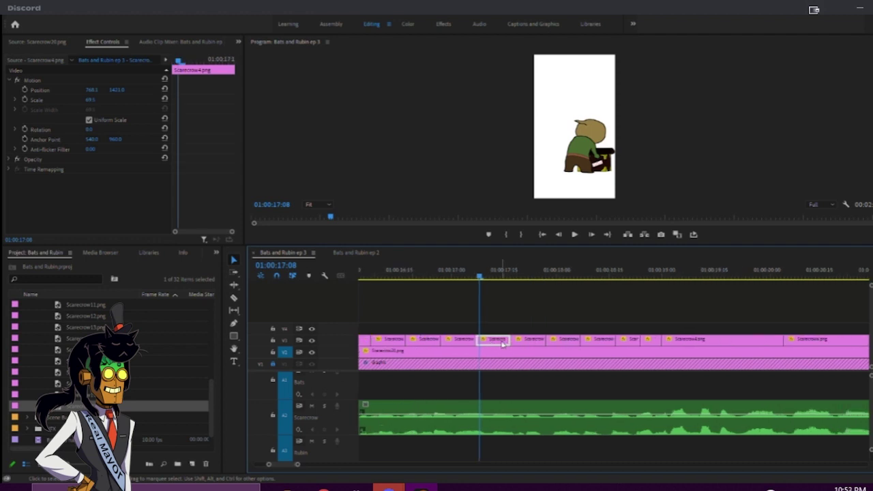
drag(503, 344, 528, 333)
click(526, 345)
key(space)
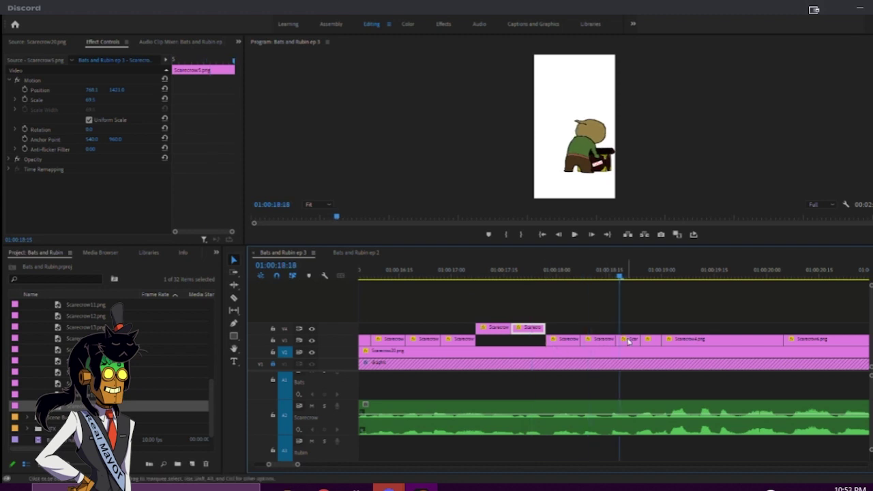
drag(639, 282, 609, 277)
drag(565, 312, 625, 343)
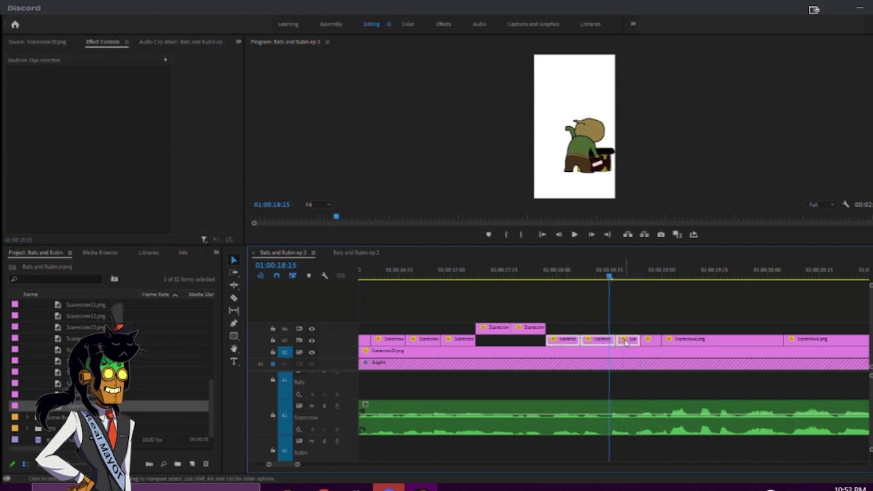
key(alt+Up)
click(633, 320)
key(ctrl+z)
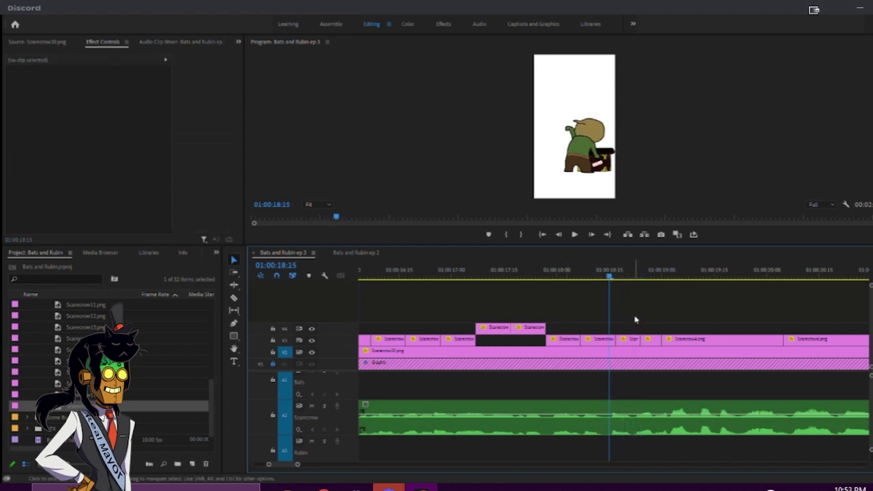
- Move the short Scarecrow4.png clip just after 01:00:18:15 from V3 up to V4
click(633, 343)
key(alt+Up)
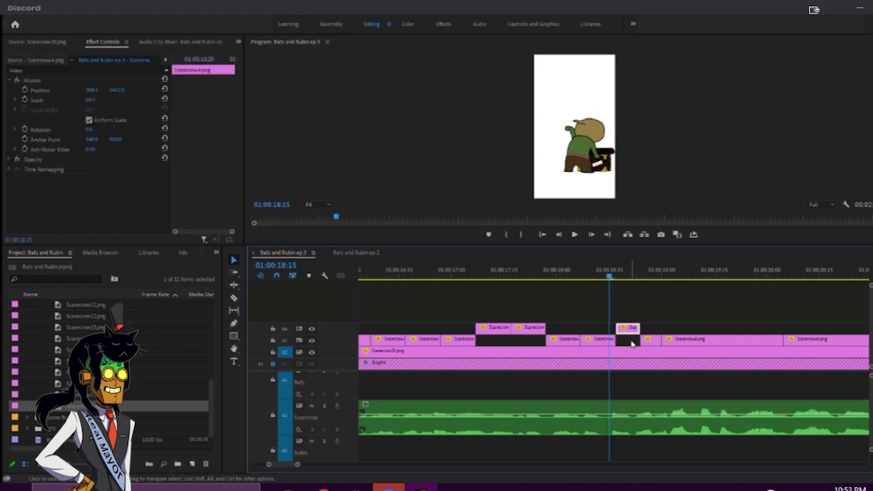
- Review the section, delete the short V3 clip ending at 01:00:19:00, and extend the preceding V4 clip over its span
click(584, 286)
drag(574, 277, 554, 278)
key(space)
key(space)
drag(630, 274, 651, 280)
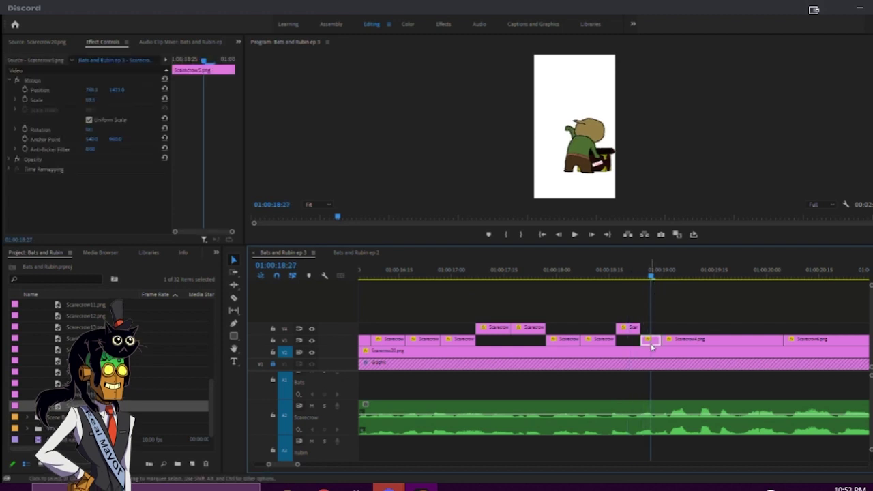
key(Delete)
drag(638, 328, 659, 329)
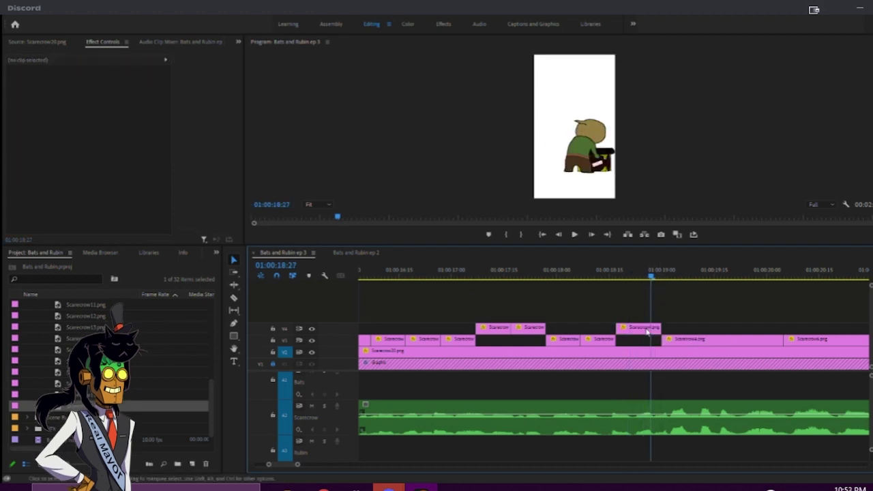
- Split the extended V4 clip where the deleted V3 clip began and move the second piece down to V3
key(c)
click(642, 327)
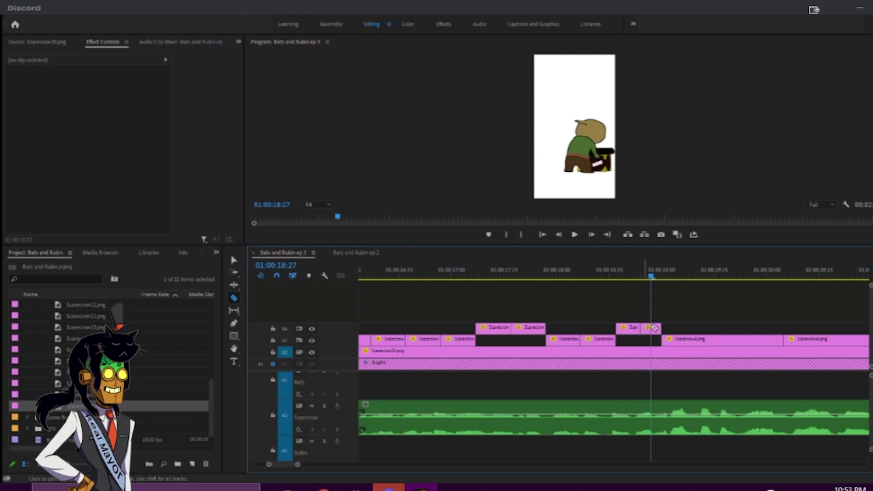
key(v)
click(653, 329)
drag(652, 330, 652, 339)
- Move the two adjacent short Scarecrow clips around 01:00:18:00 from V3 up to V4
drag(585, 324, 567, 339)
key(alt+Up)
click(614, 309)
- Apply the Horizontal Flip effect to all five short Scarecrow clips on V4
scroll(75, 341, up, 5)
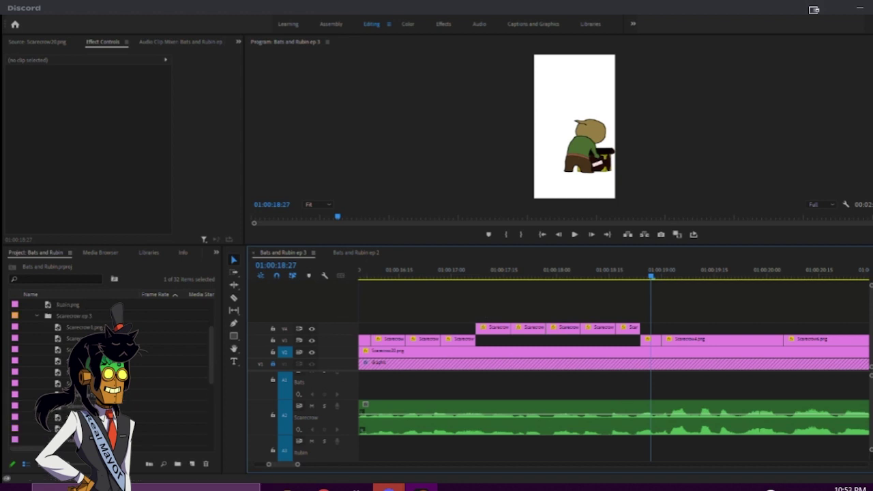
scroll(176, 256, down, 4)
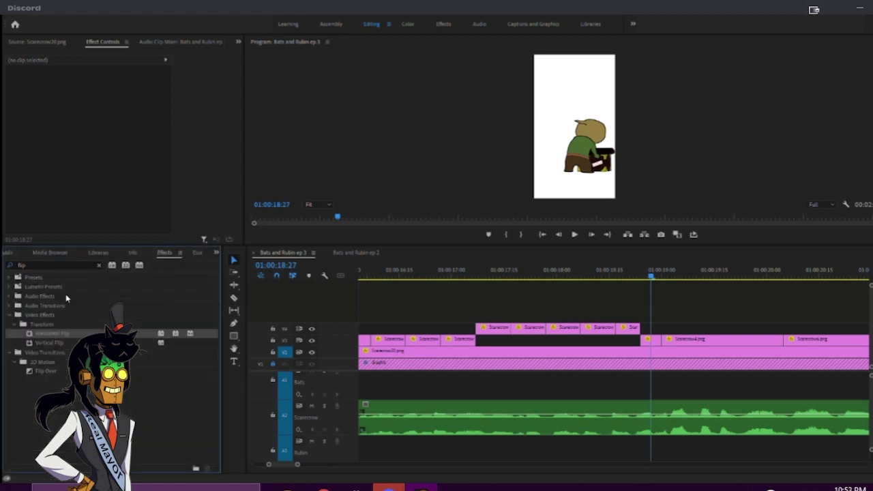
drag(58, 334, 492, 328)
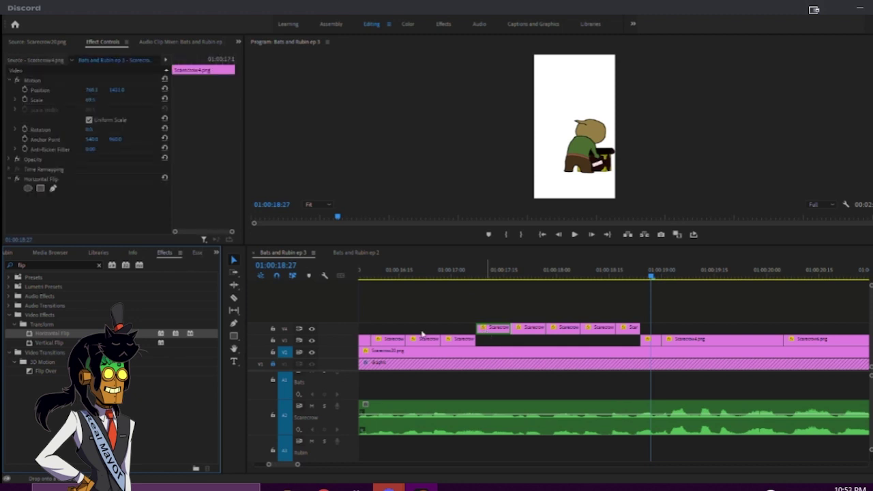
click(494, 272)
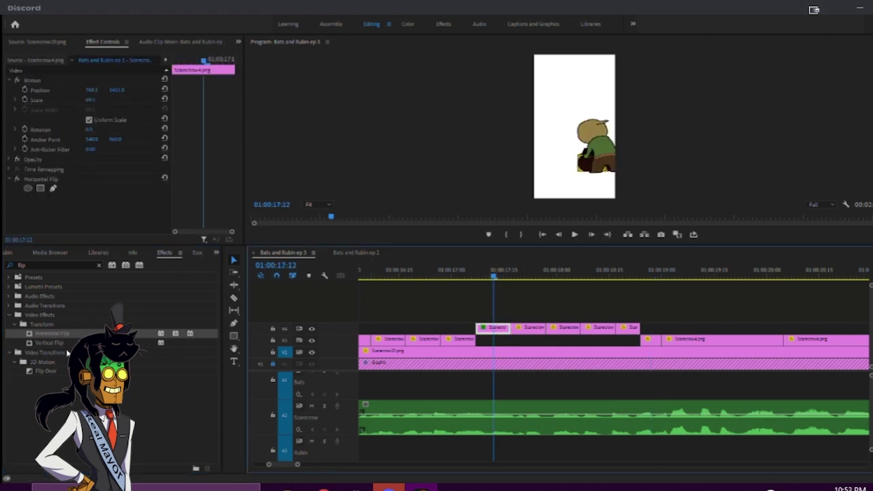
drag(65, 337, 531, 329)
drag(58, 334, 595, 330)
drag(63, 334, 623, 328)
- Set the first flipped clip's horizontal position to about 701 and copy its Motion settings to the other four V4 clips
mouse_move(490, 278)
mouse_down()
mouse_move(461, 276)
mouse_move(499, 277)
mouse_up()
click(489, 329)
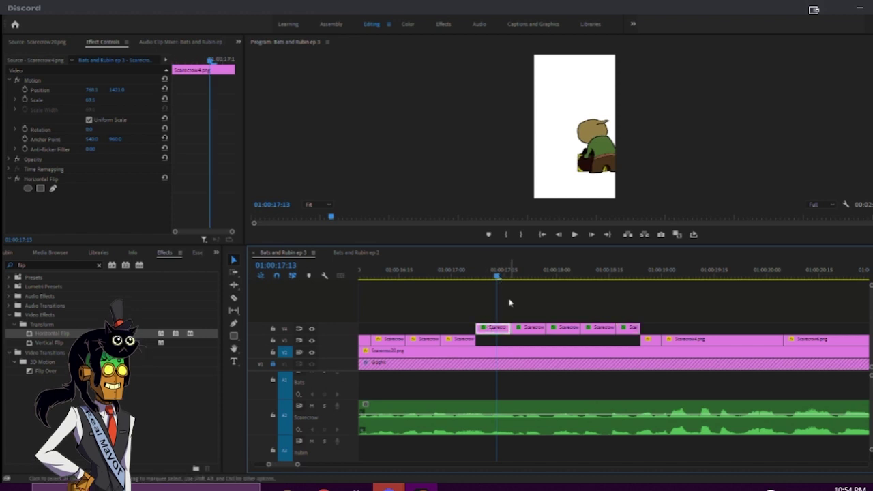
mouse_move(92, 92)
mouse_down()
mouse_move(83, 92)
mouse_move(95, 91)
mouse_up()
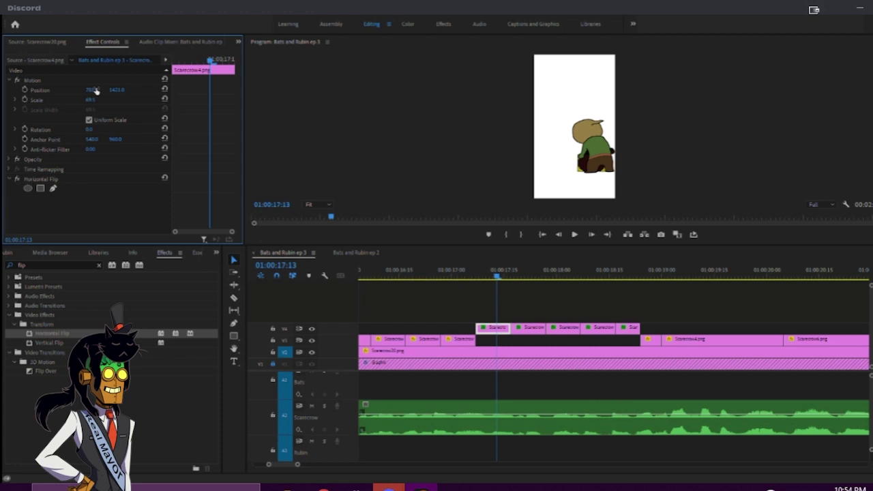
click(61, 81)
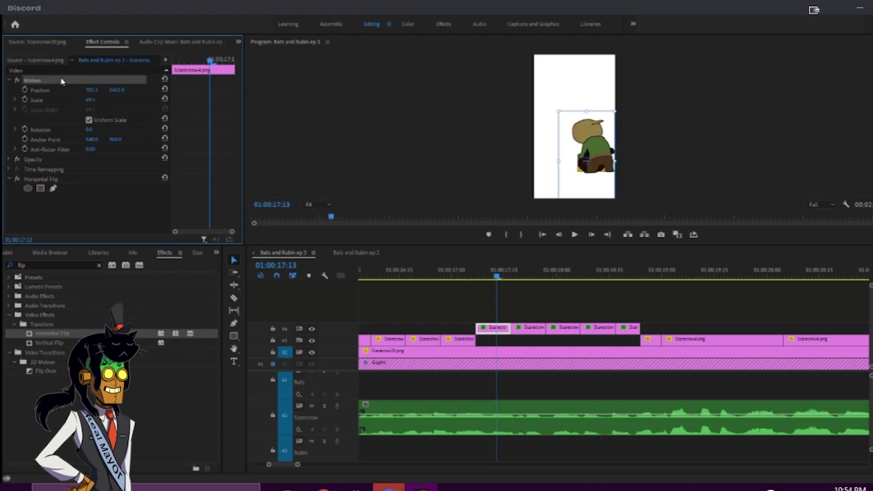
drag(536, 307, 634, 329)
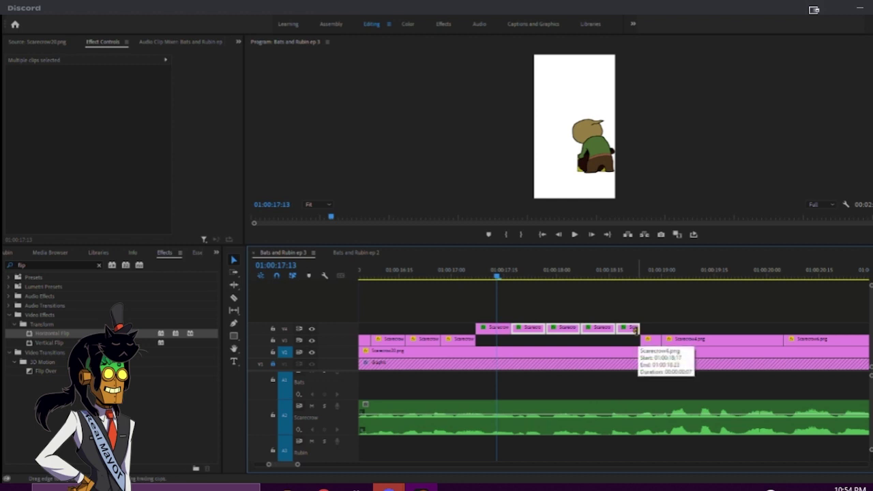
- Extend the two Scarecrow clips on V2 and V3 to close the gap before 01:00:16:00
key(j)
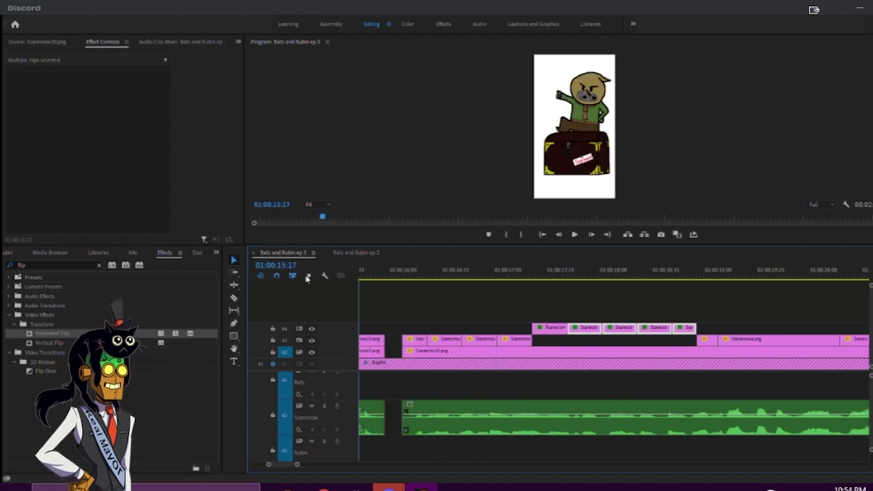
key(l)
key(k)
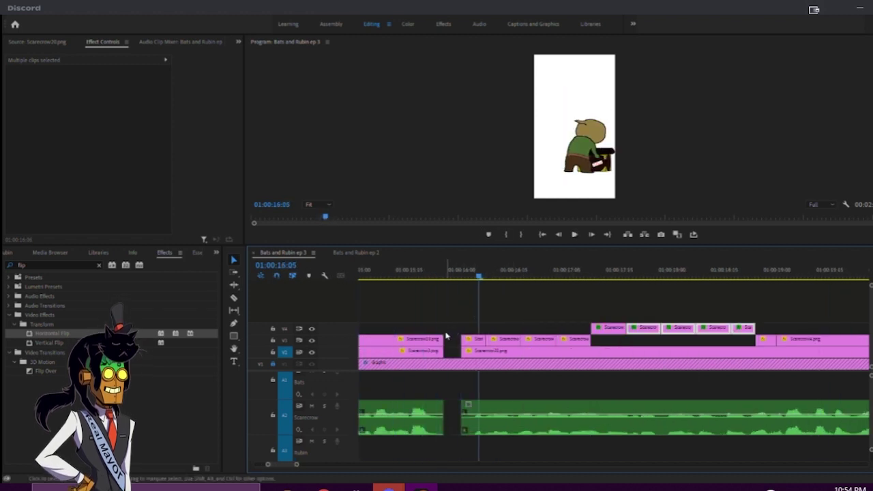
mouse_move(451, 341)
mouse_down()
mouse_move(460, 340)
mouse_move(460, 352)
mouse_up()
- Play back the Scarecrow line and trim the end of its audio clip to 01:00:22:07
drag(448, 273, 409, 270)
key(space)
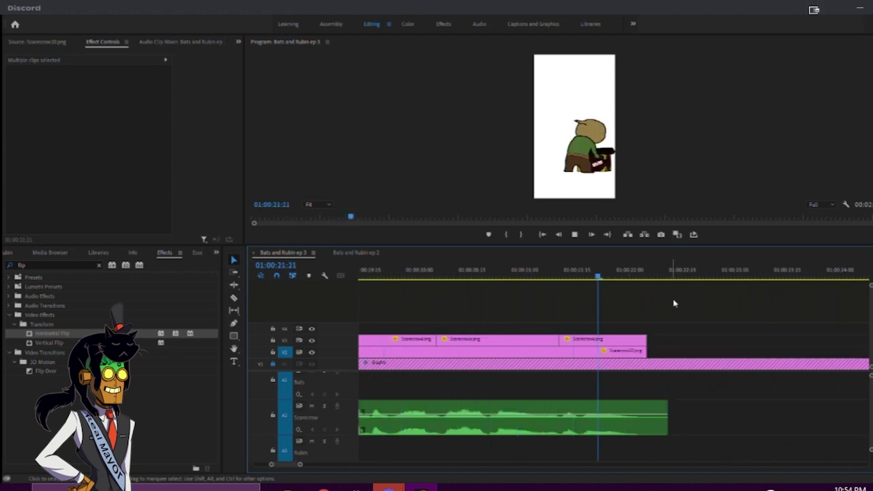
click(673, 333)
drag(667, 413, 649, 413)
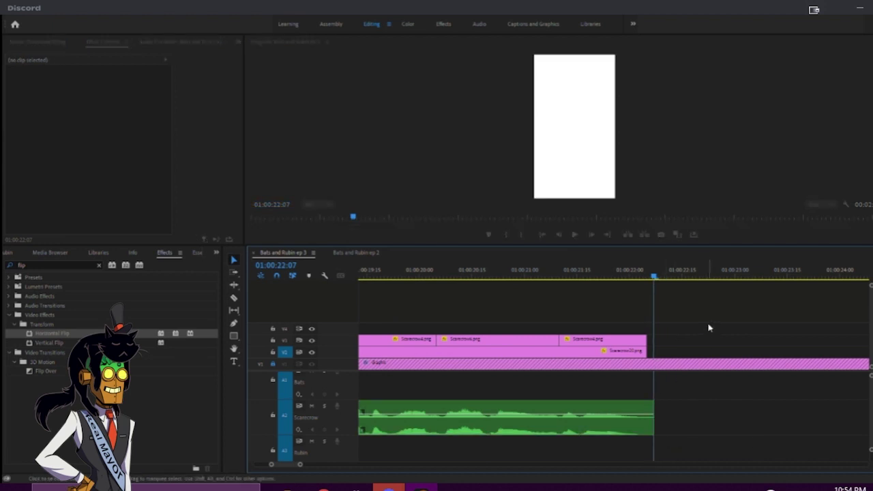
- Move the five flipped Scarecrow clips from V4 down into the empty span on V3
key(minus)
key(minus)
key(minus)
key(minus)
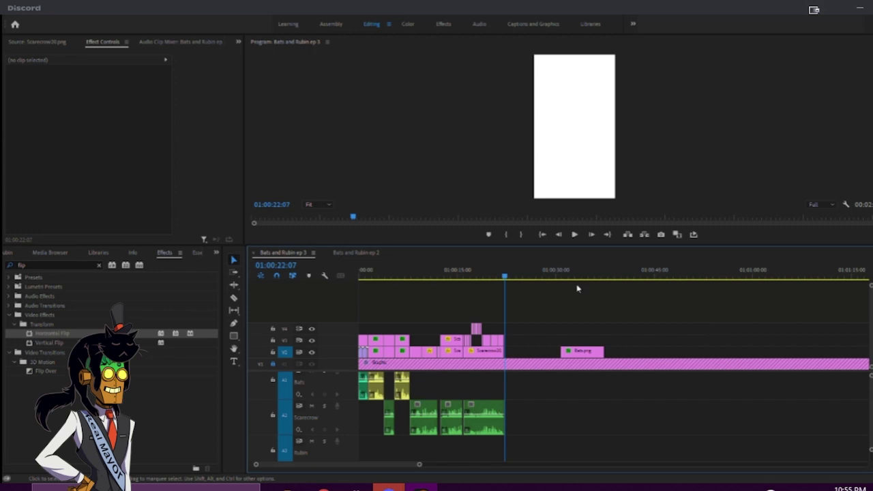
click(469, 279)
key(equal)
key(equal)
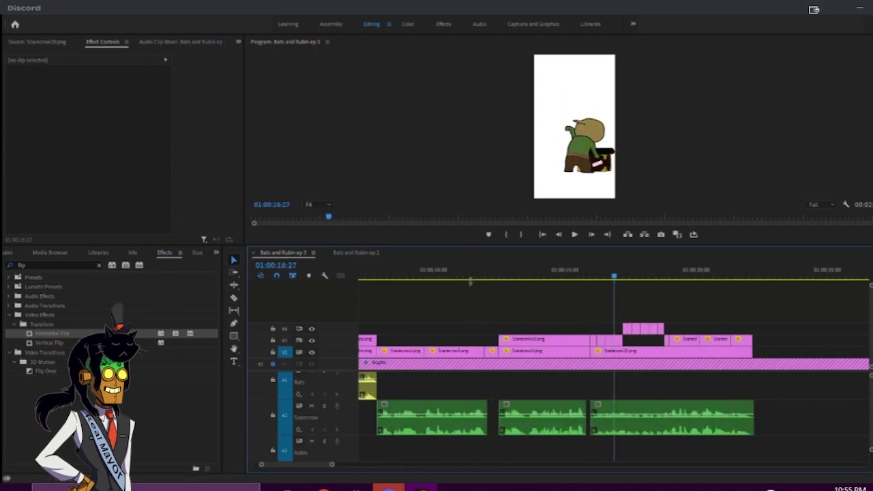
scroll(652, 338, down, 5)
drag(526, 298, 561, 339)
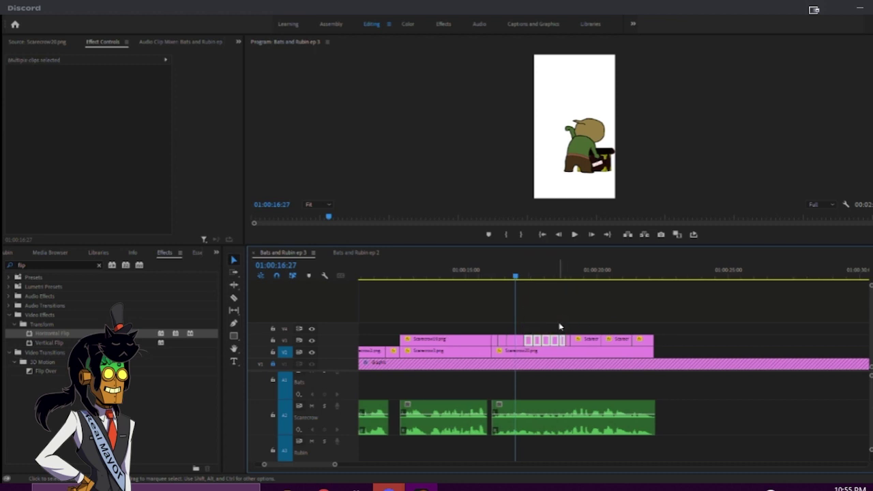
click(556, 323)
- Place the Bats.png clip on V4 over the whole Scarecrow line from about 01:00:16:00, matching its end to the Scarecrow clips, and play it back
scroll(675, 344, down, 4)
drag(590, 352, 492, 329)
drag(469, 276, 466, 280)
key(equal)
scroll(465, 281, up, 4)
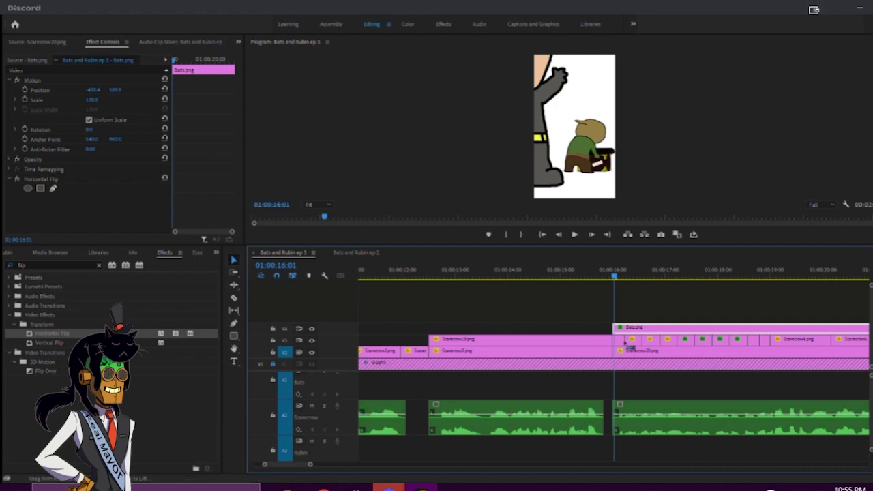
drag(756, 330, 732, 328)
drag(416, 274, 392, 278)
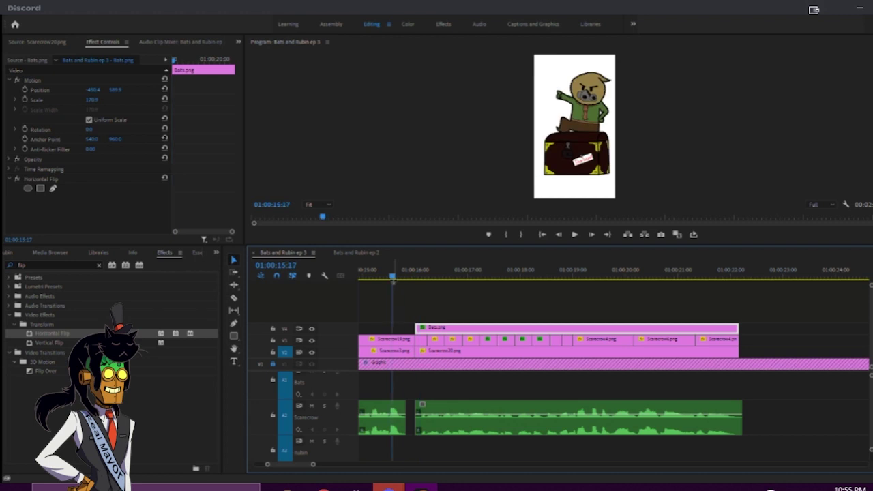
key(space)
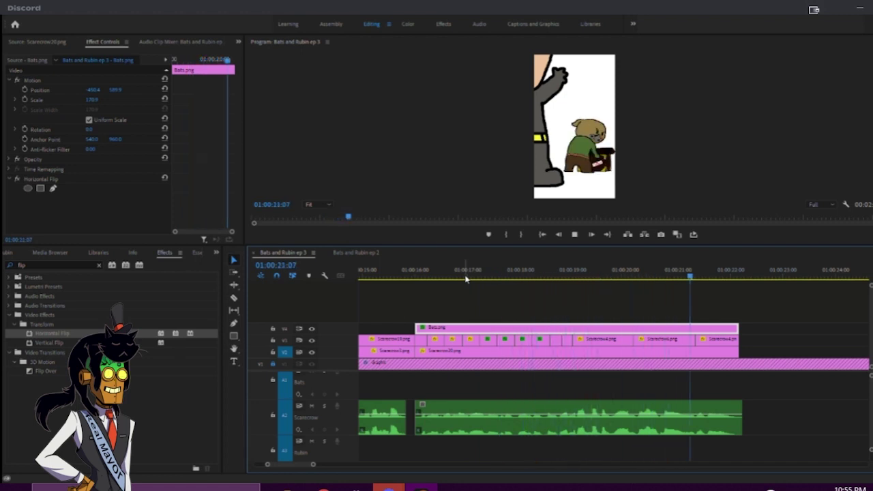
key(space)
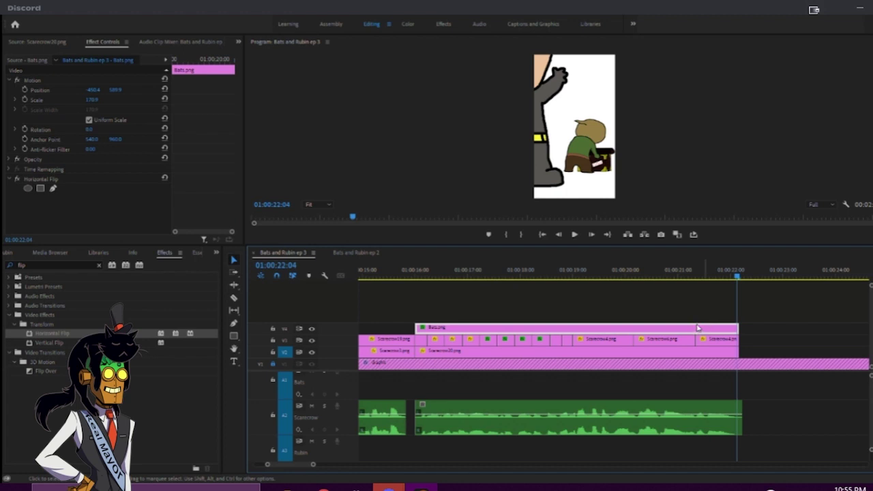
- Look through the project files and effects presets for the VHS Look preset
scroll(729, 327, down, 4)
click(39, 43)
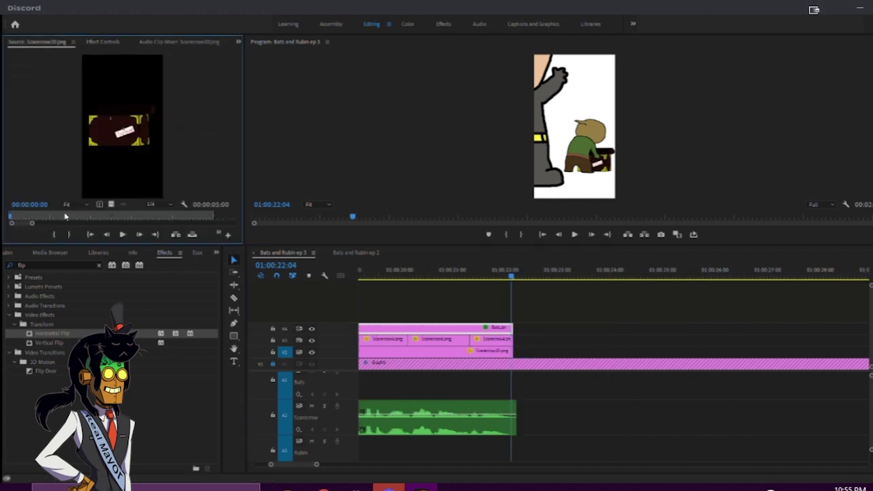
click(9, 279)
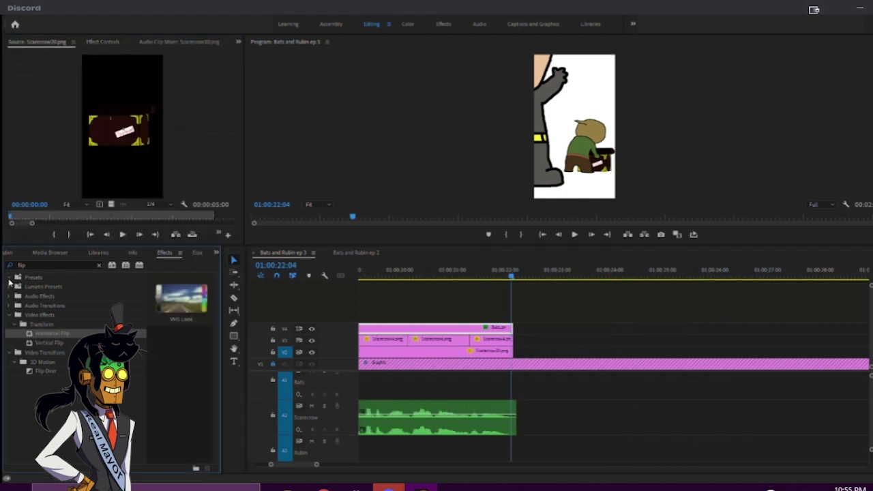
click(23, 253)
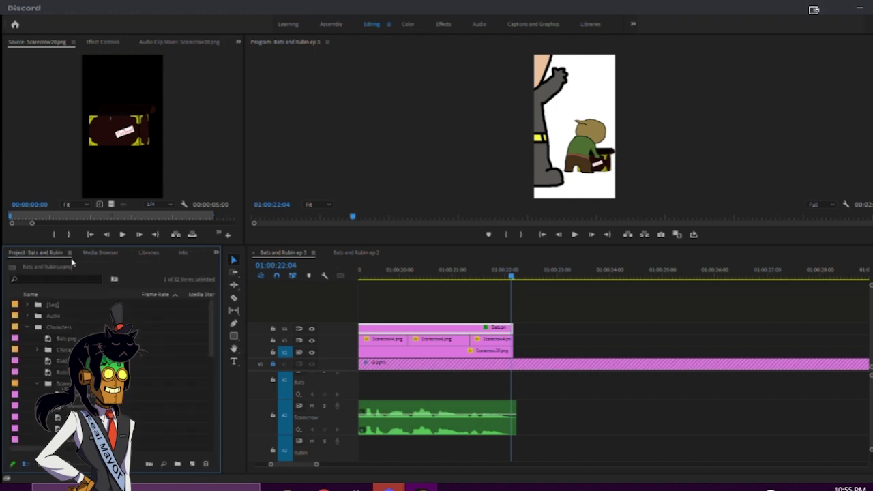
scroll(114, 256, down, 5)
scroll(115, 256, up, 1)
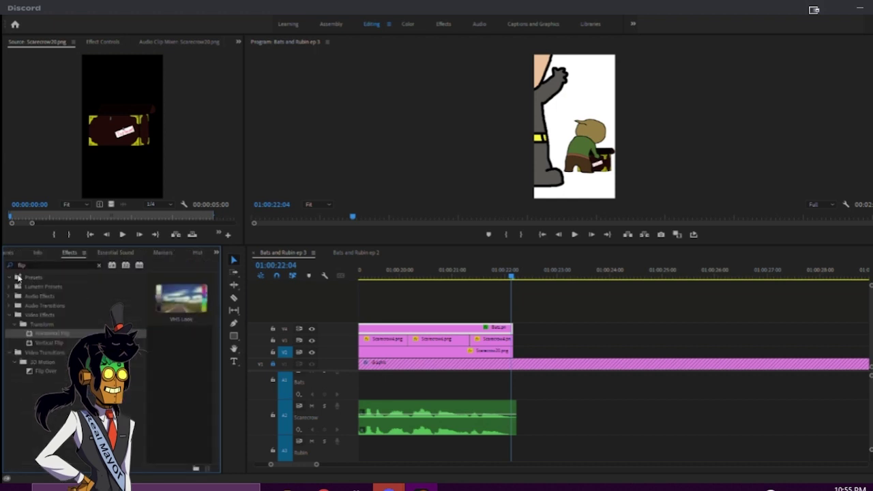
scroll(29, 254, up, 4)
scroll(65, 258, down, 5)
scroll(65, 259, up, 1)
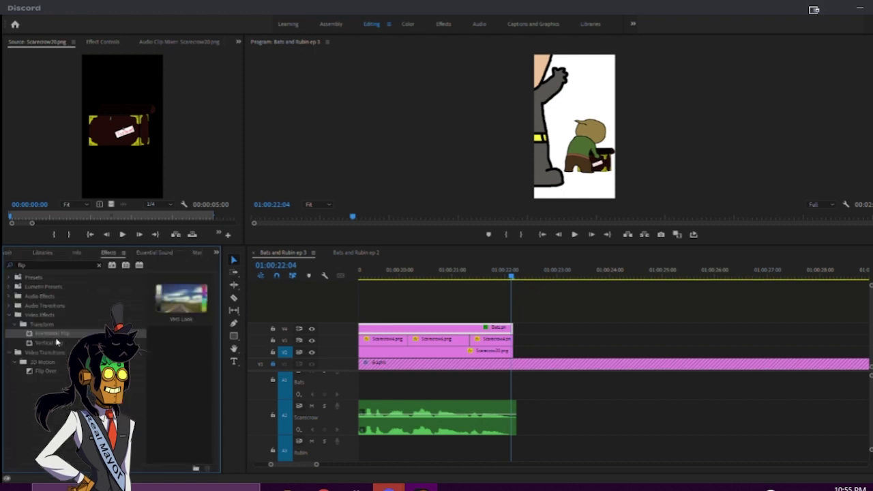
- Try the VHS Look preset on Bats.png and the last Scarecrow clip on V3, and inspect the result in an enlarged preview
drag(193, 306, 465, 331)
click(485, 274)
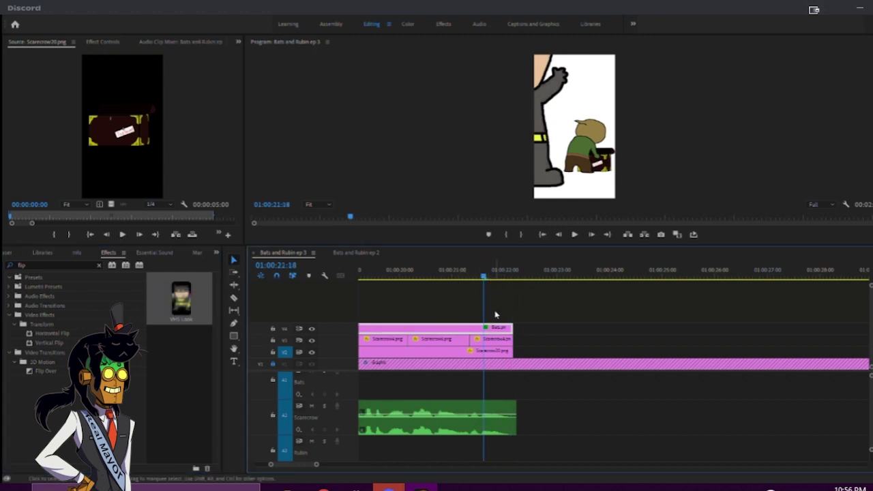
drag(186, 298, 478, 339)
click(651, 162)
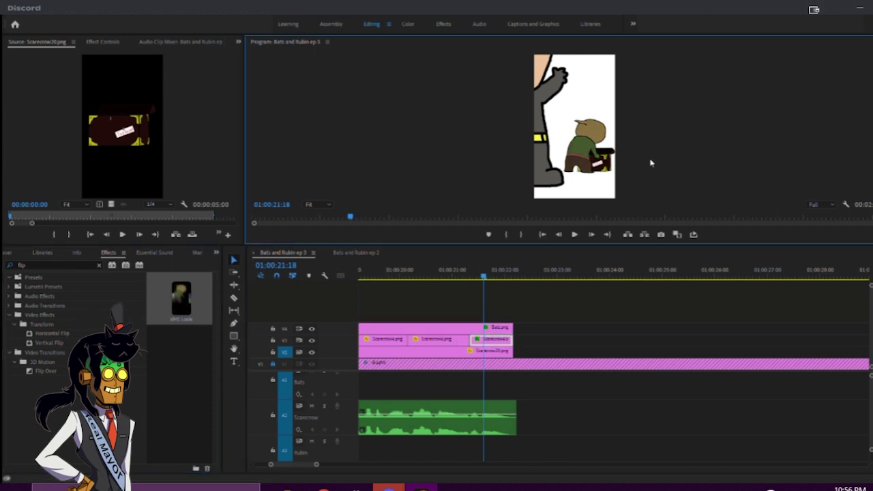
key(grave)
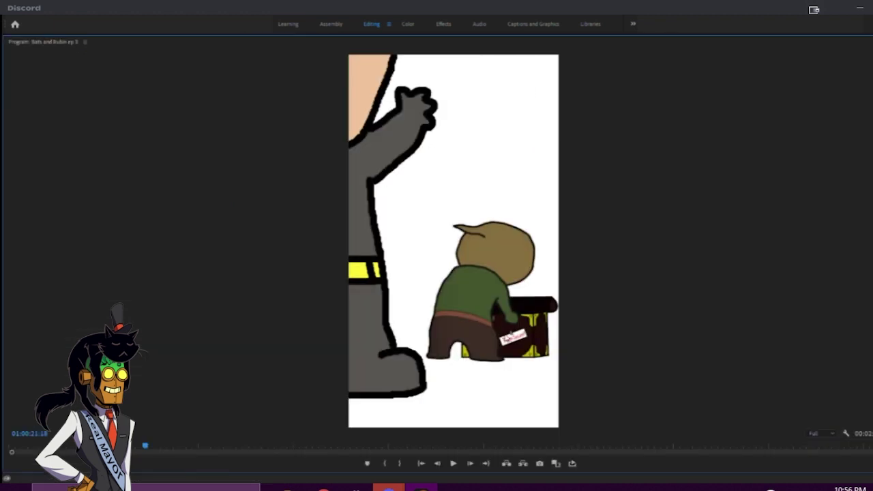
key(grave)
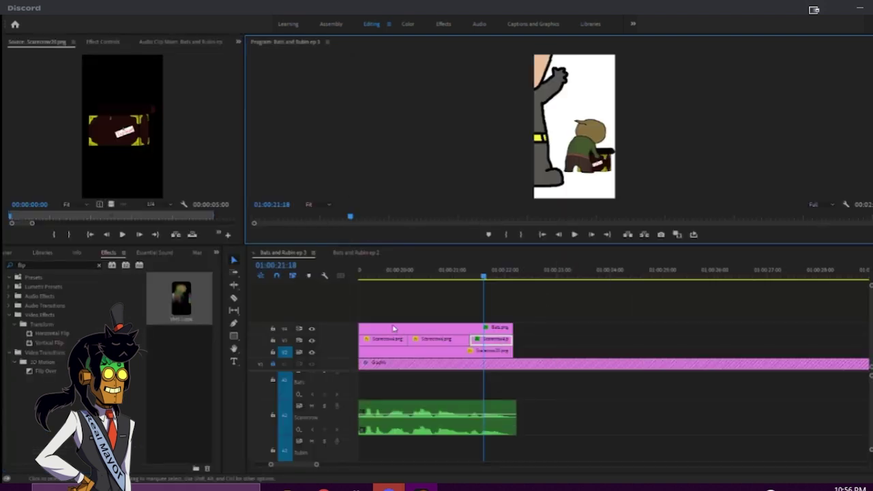
- Examine the frames around 01:00:16:00, where the sequence changes to the shot with Bats.png
drag(485, 278, 422, 281)
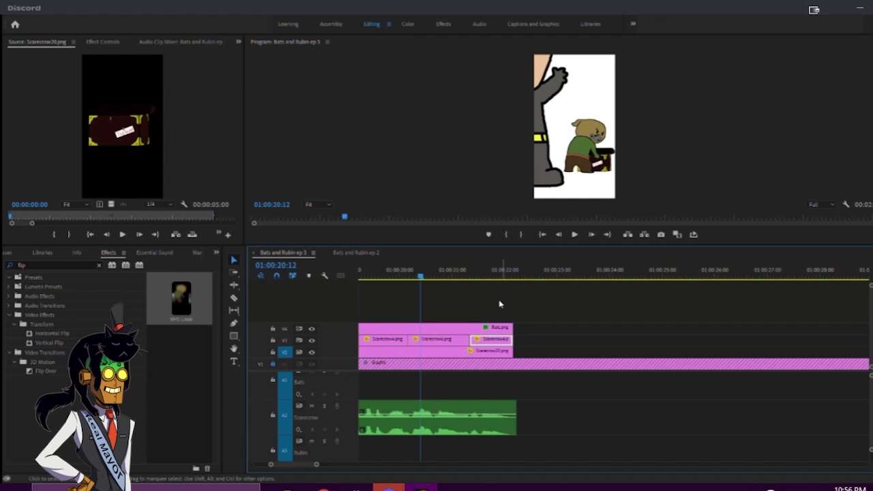
key(minus)
key(minus)
key(minus)
key(minus)
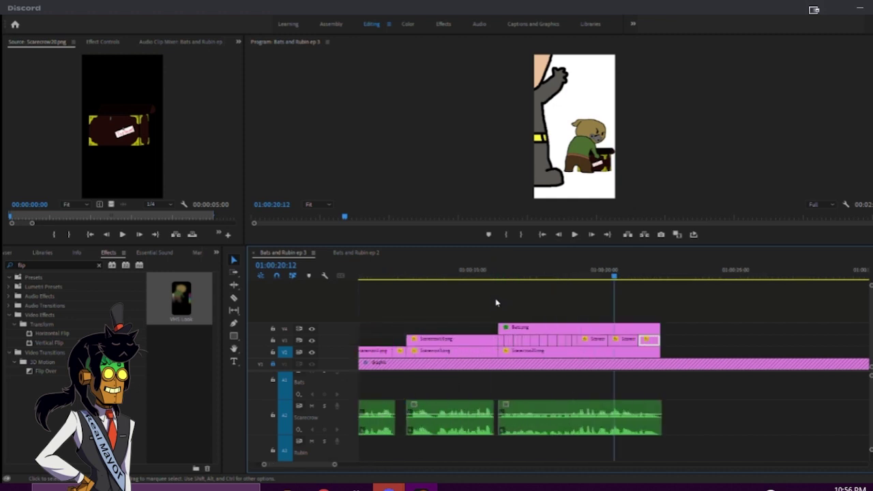
mouse_move(510, 278)
mouse_down()
mouse_move(487, 279)
mouse_move(505, 278)
mouse_up()
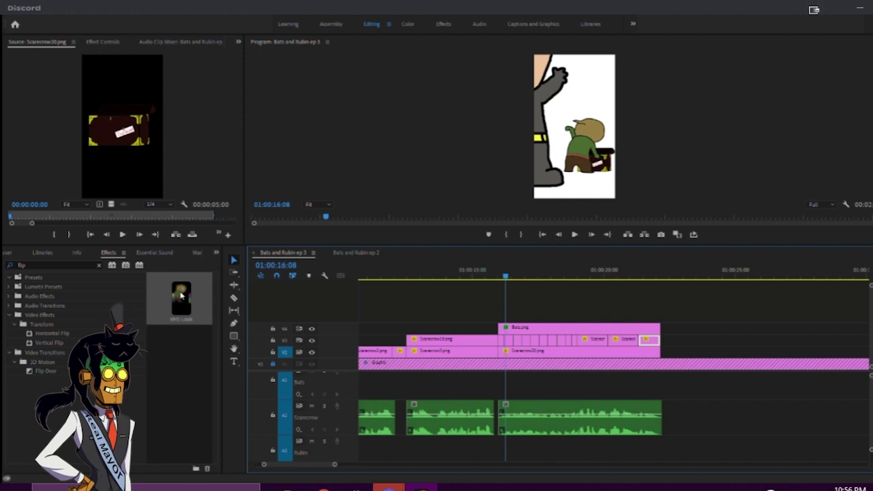
scroll(525, 306, down, 4)
scroll(523, 307, up, 3)
drag(443, 275, 463, 275)
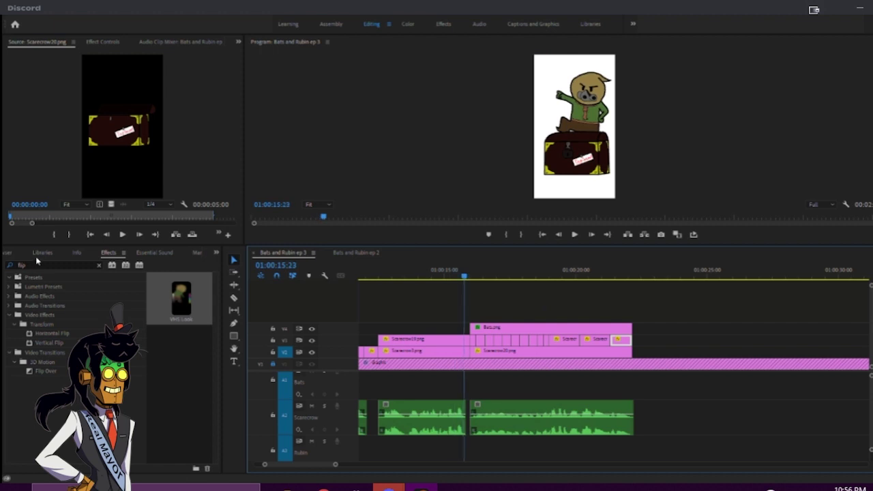
- Play back the Scarecrow line with the Bats.png shot from 01:00:15:23 to the end of its clips
scroll(36, 256, up, 4)
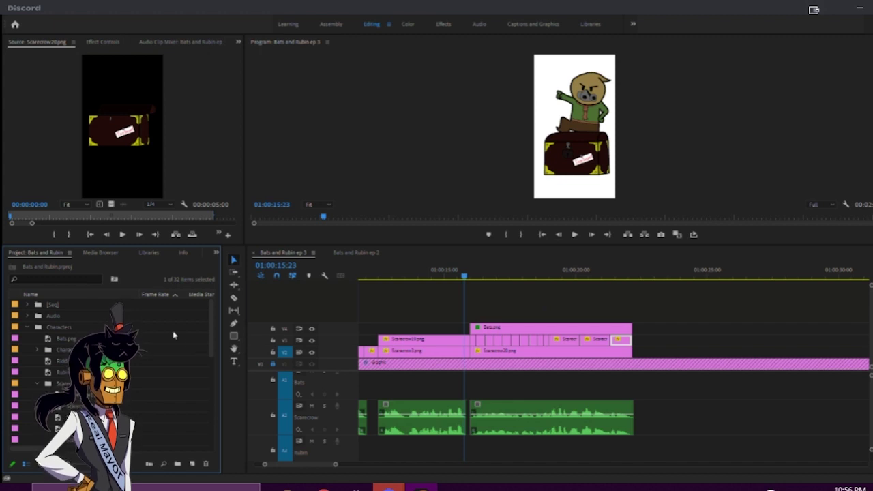
key(space)
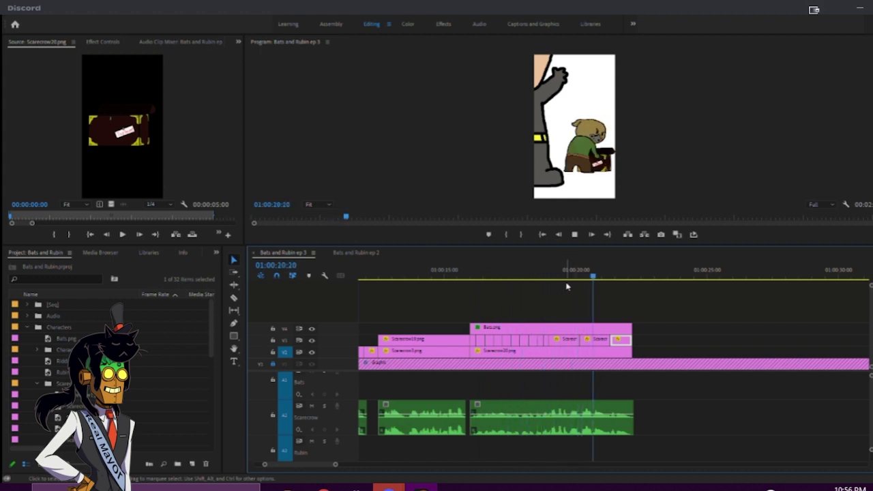
key(space)
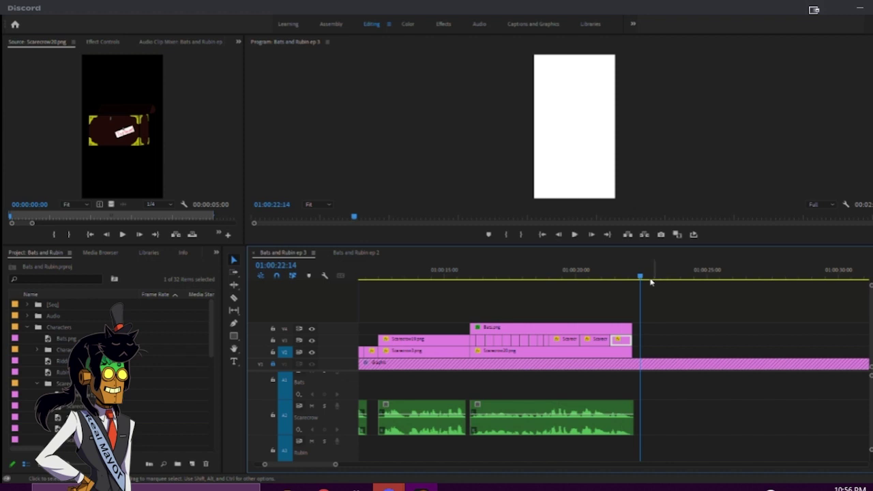
- Mark the next line in Scarecrow line ep 3.wav from 00:00:17:07 for 00:00:04:03 and place it on the Scarecrow track after the previous line
click(29, 316)
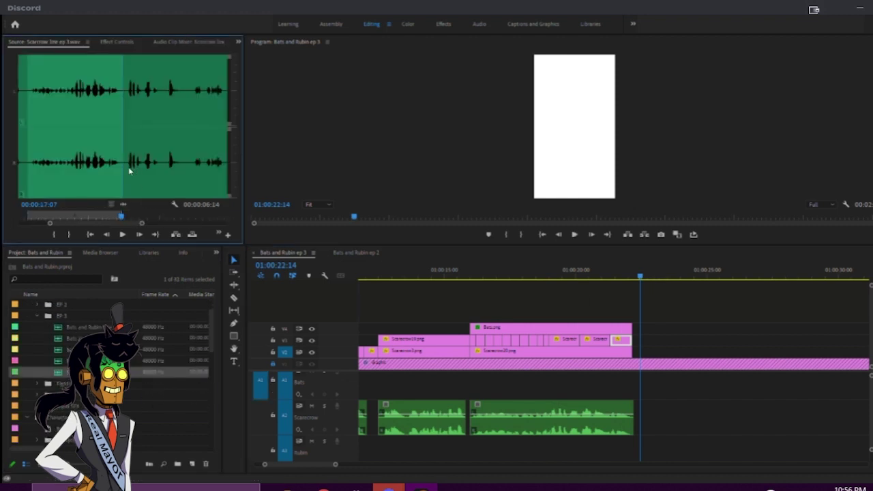
key(i)
key(space)
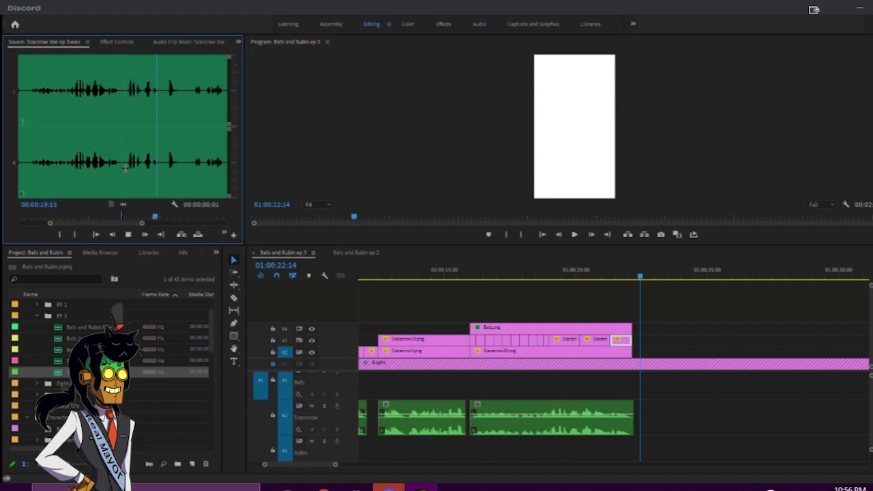
key(o)
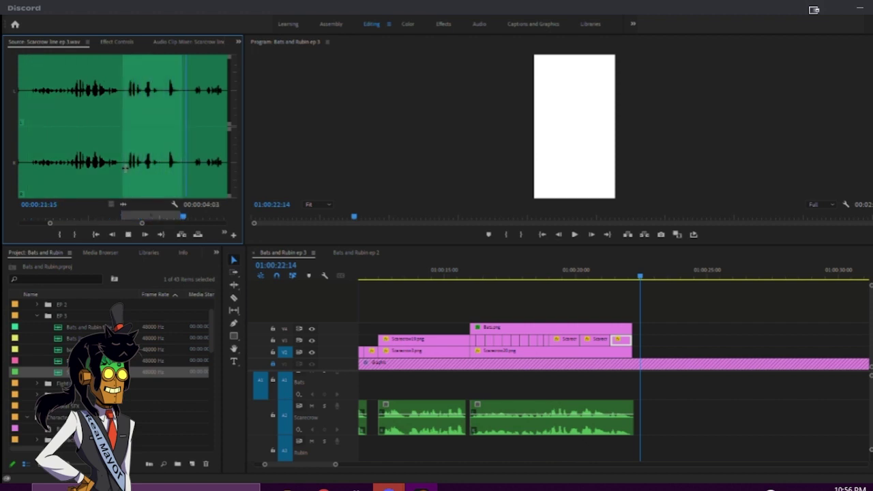
drag(58, 377, 644, 315)
- Trim the silent start of the new Scarecrow audio clip, move it close behind the previous line, and play it back
click(646, 276)
key(equal)
key(equal)
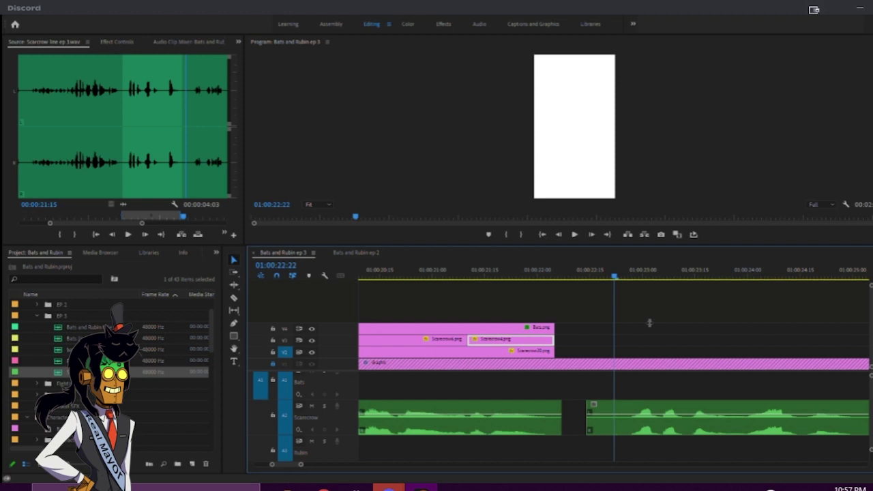
drag(589, 423, 569, 424)
click(555, 270)
key(space)
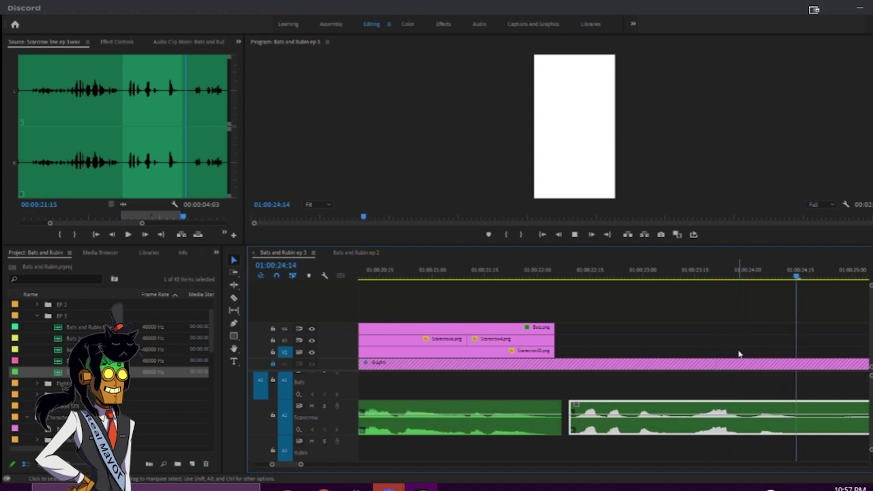
- Cut the pause after about 01:00:24:15 out of the new Scarecrow audio and close the gap with the remaining piece
scroll(744, 358, down, 5)
key(c)
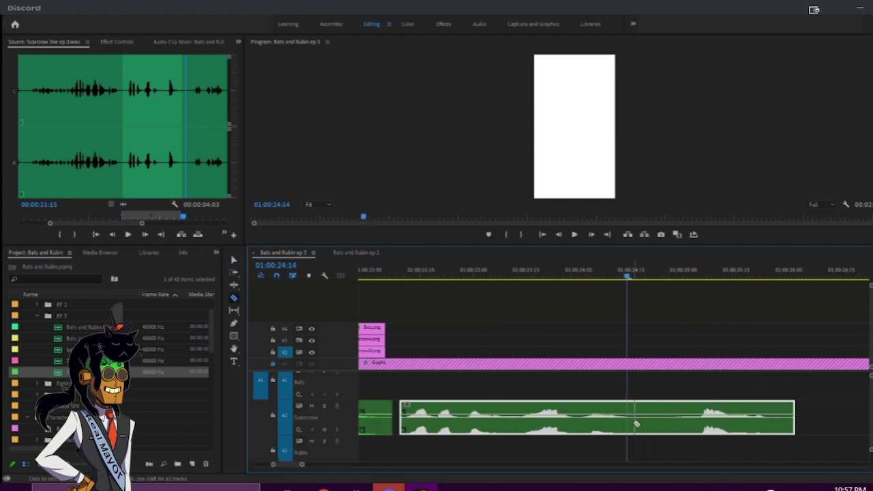
click(666, 419)
click(634, 422)
key(v)
click(651, 425)
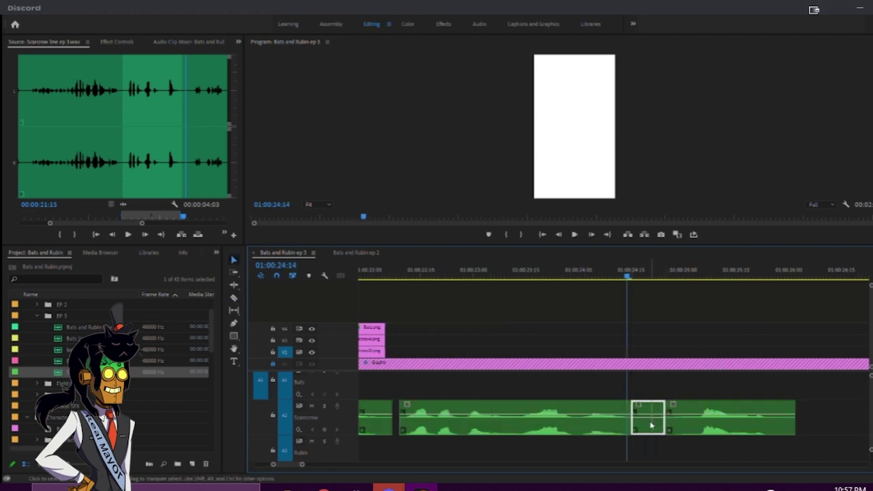
key(Delete)
drag(691, 429, 658, 429)
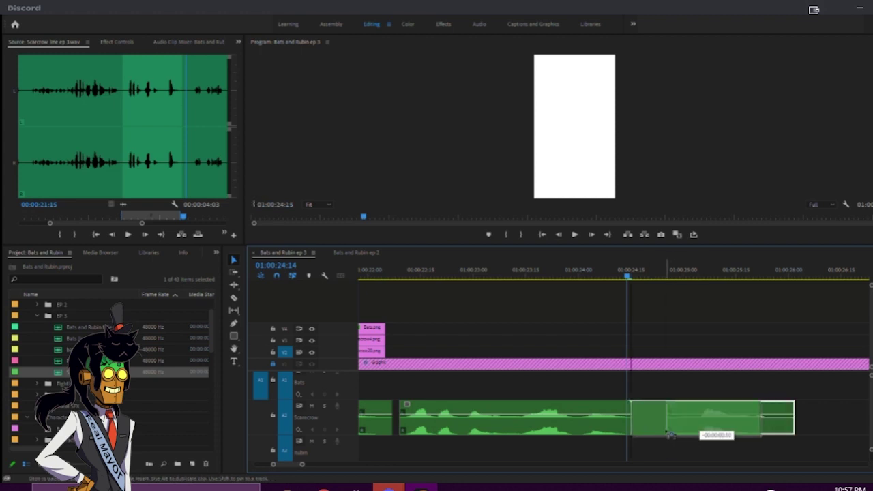
- Play back the tightened Scarecrow line, trim its end to about 01:00:25:18, and save the project
key(Up)
key(space)
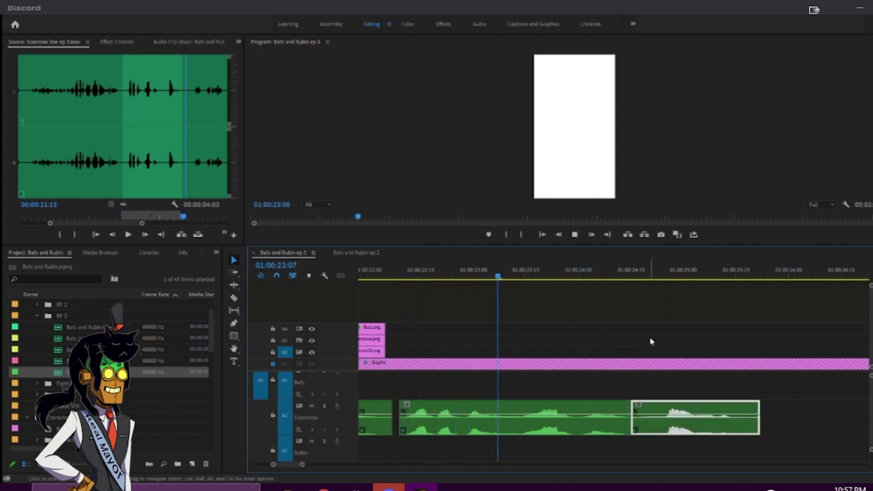
key(space)
drag(758, 426, 746, 428)
click(515, 276)
click(420, 275)
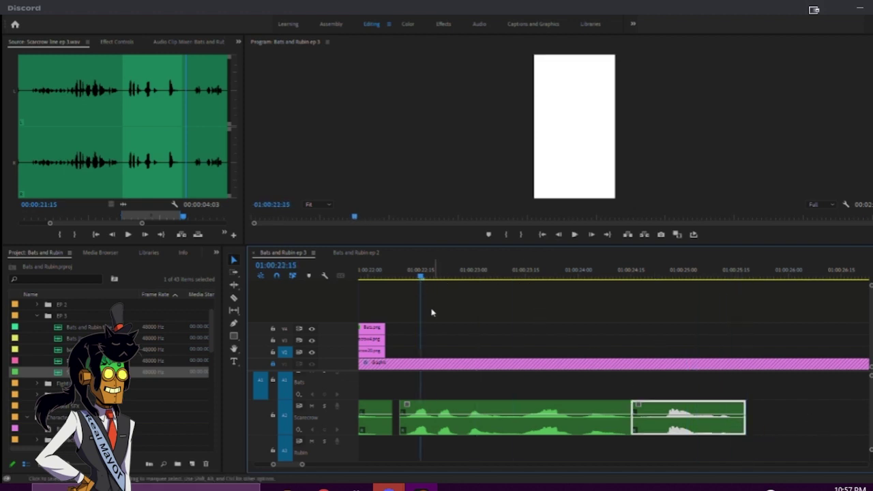
key(ctrl+s)
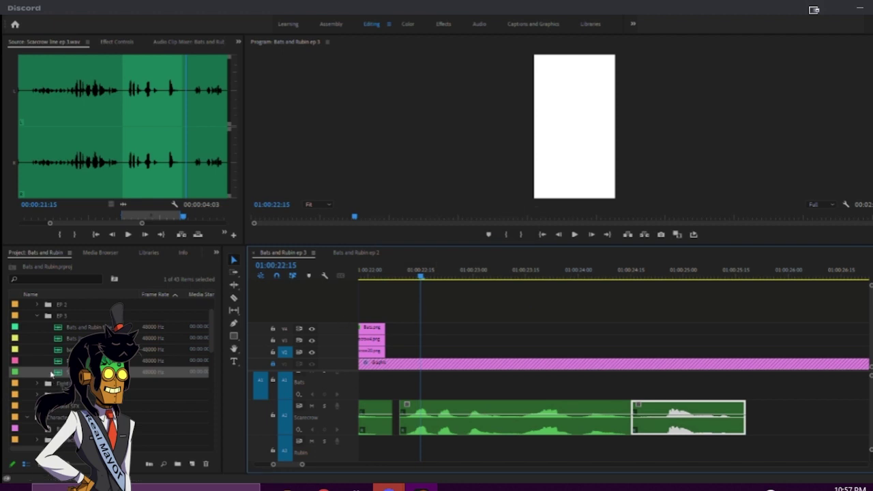
- Preview Scarecrow4.png and Scarecrow7.png, and place Scarecrow7.png on V2 directly after the previous Scarecrow clip
click(192, 176)
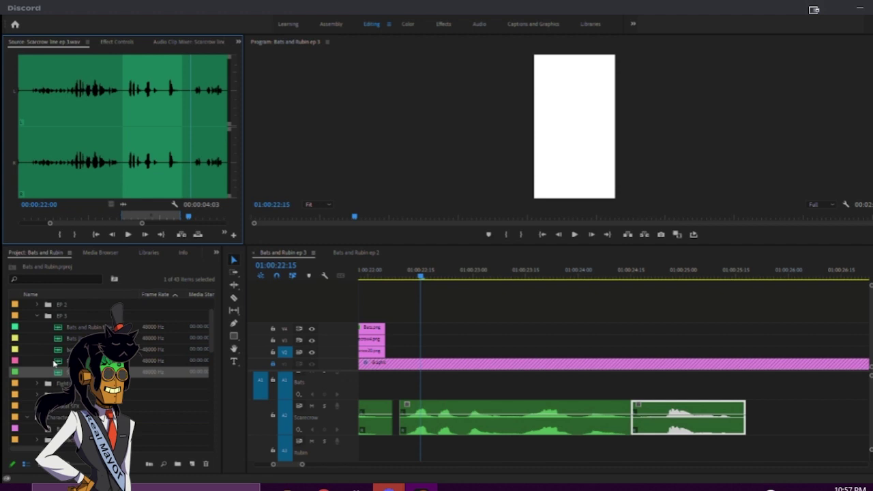
scroll(48, 327, up, 2)
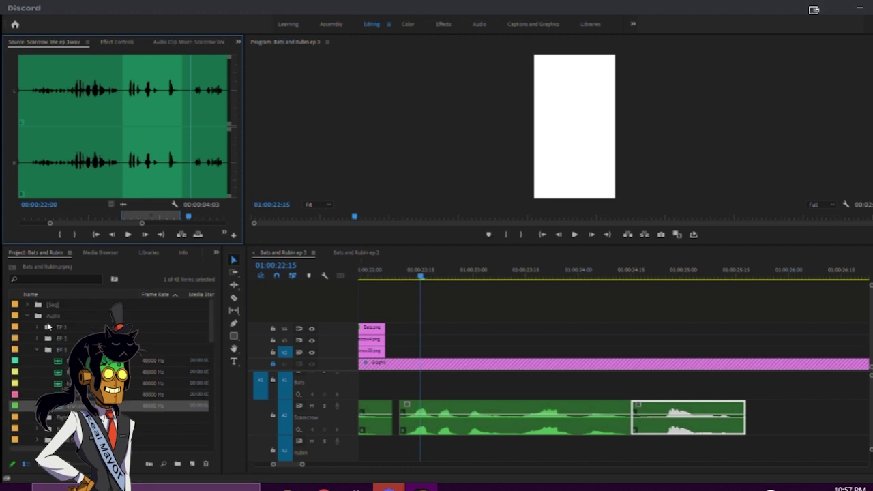
click(26, 317)
scroll(28, 332, down, 2)
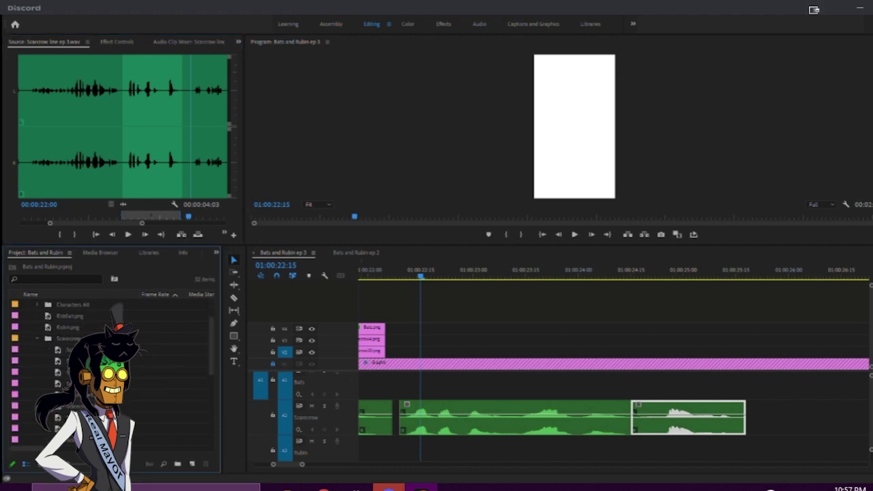
double_click(58, 406)
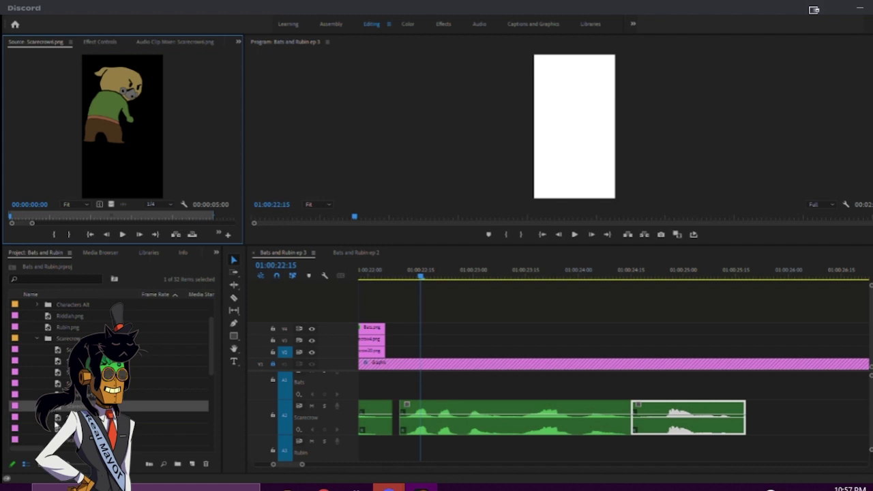
double_click(56, 417)
drag(57, 417, 397, 358)
- Cut the Scarecrow7.png clip near the end of the Scarecrow line and delete the remainder
key(c)
click(743, 354)
key(v)
click(764, 357)
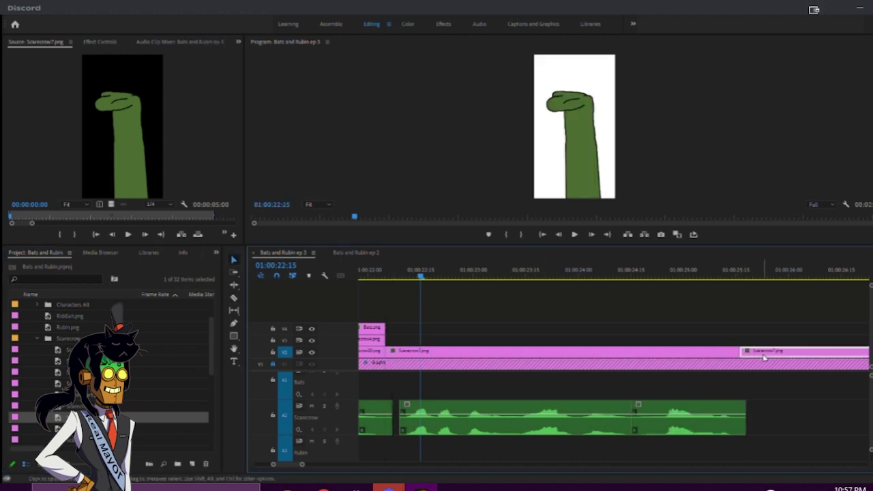
key(Delete)
- Find the skull image Scarecrow18.png among the Scarecrow images and place it on V3 above the start of Scarecrow7.png
scroll(578, 367, down, 3)
scroll(545, 363, up, 5)
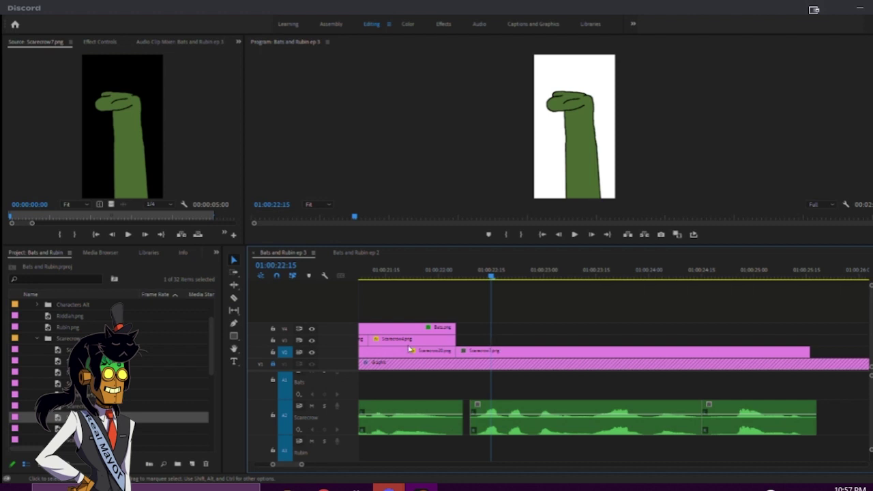
scroll(109, 368, down, 4)
click(85, 428)
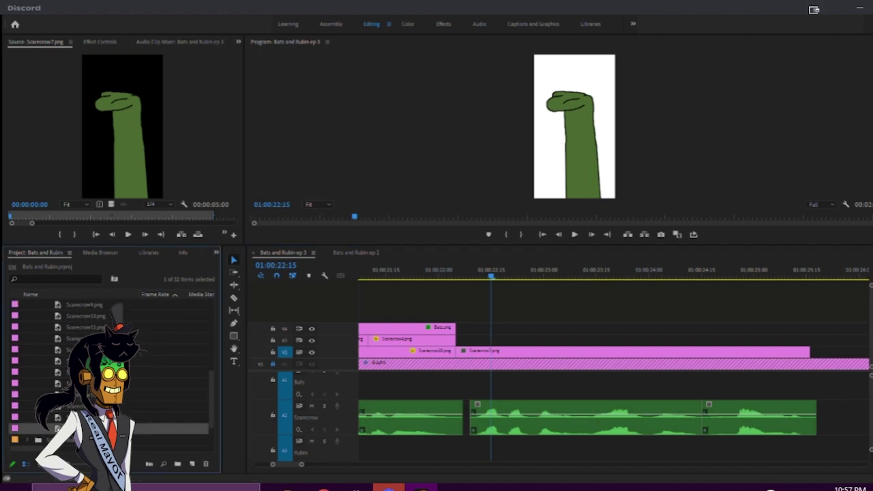
drag(525, 270, 470, 286)
drag(49, 439, 461, 339)
drag(532, 342, 21, 428)
double_click(58, 405)
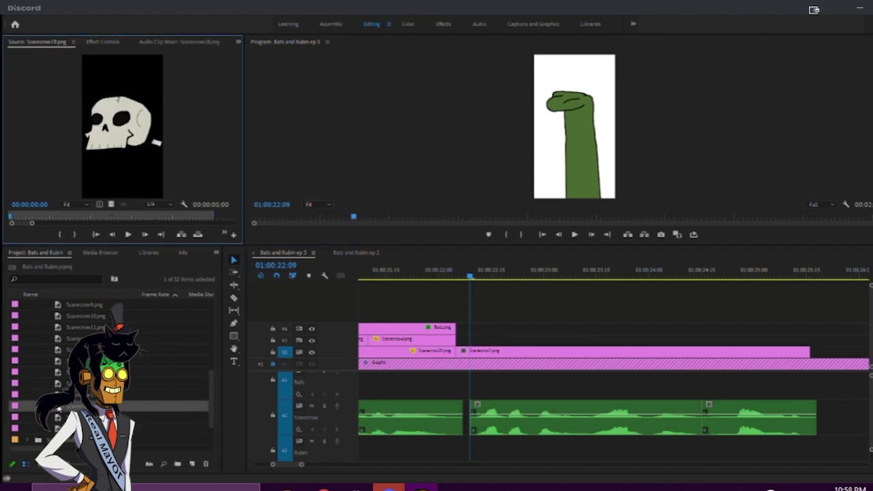
drag(57, 406, 464, 339)
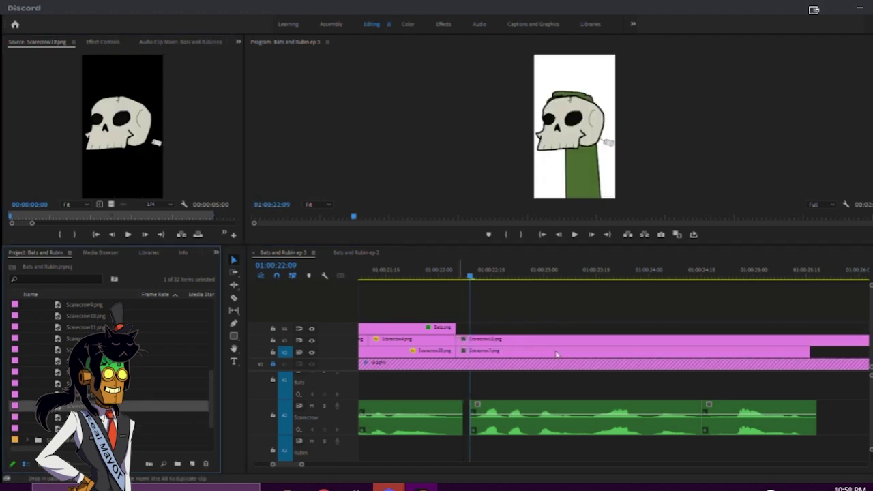
- Cut the Scarecrow18.png clip on V3 where Scarecrow7.png ends and delete the remainder
key(c)
click(809, 340)
key(v)
click(828, 342)
key(Delete)
- Lower the vertical position of Scarecrow7.png on V2 so the green hand sits beneath the skull
click(604, 271)
click(599, 349)
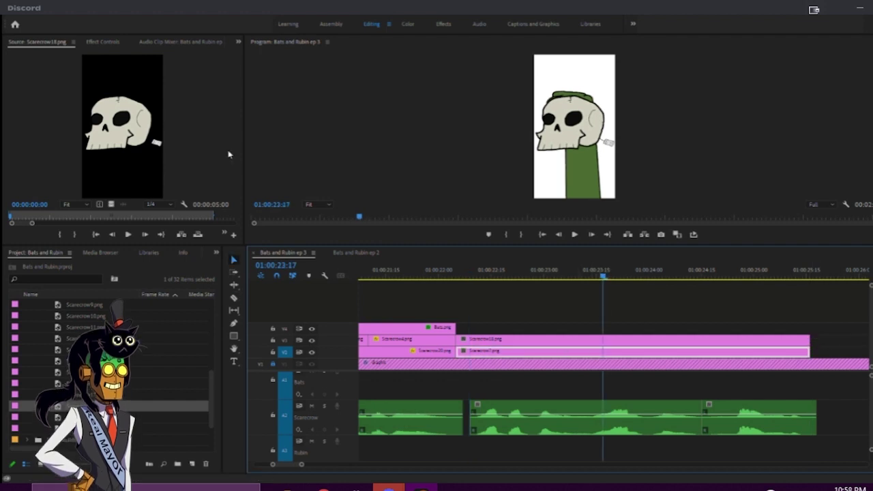
click(106, 44)
drag(115, 90, 381, 90)
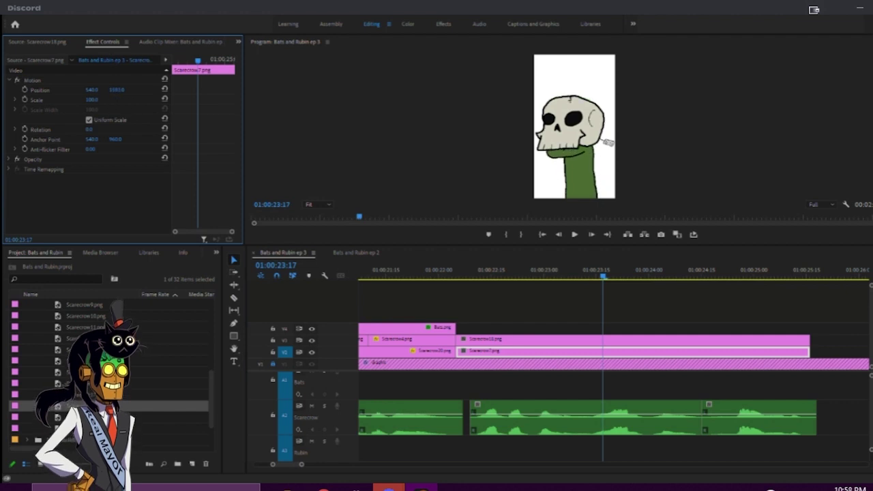
- Scale the Scarecrow18.png skull to about 82 and raise it slightly so it rests on the green hand
click(519, 341)
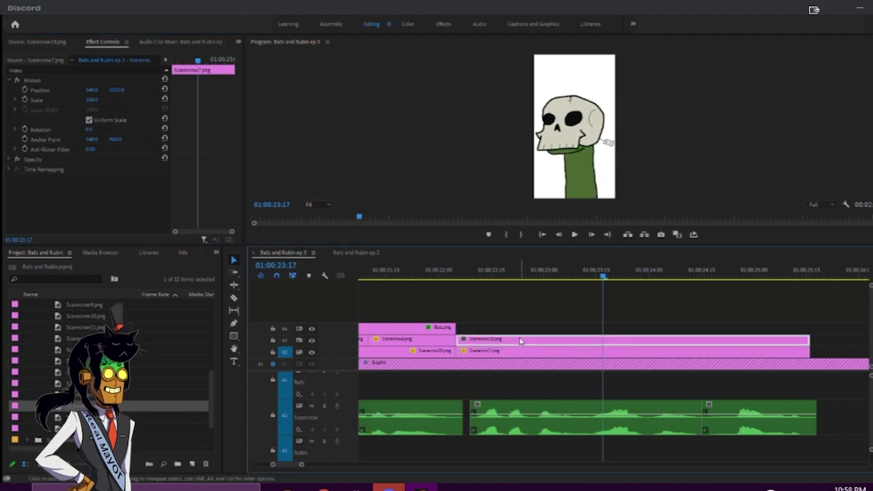
click(94, 99)
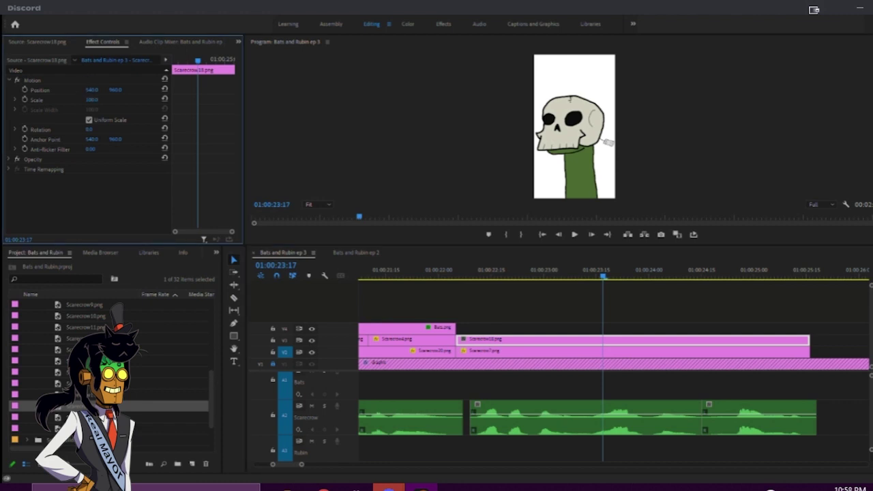
mouse_move(91, 100)
mouse_down()
mouse_move(84, 100)
mouse_move(97, 90)
mouse_move(76, 90)
mouse_move(86, 90)
mouse_up()
click(688, 172)
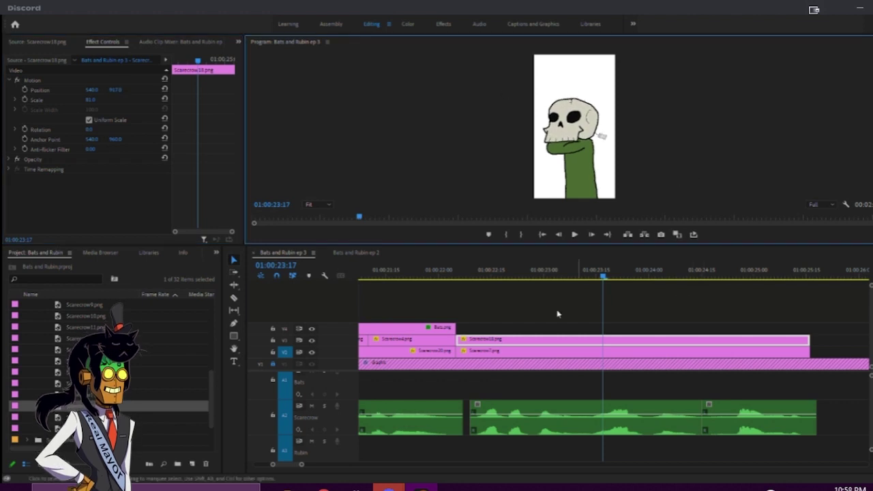
- Play back the skull and green hand shot against the Scarecrow line
click(510, 323)
click(443, 273)
key(space)
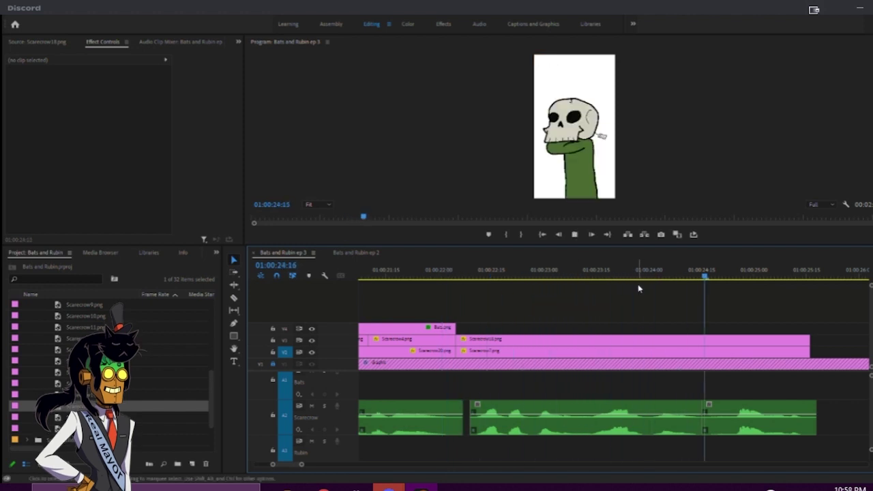
key(space)
- Copy the Bats.png and Rubin.png clips around 01:00:06:13 to V3 and V2 after the skull shot, starting at about 01:00:26:13
scroll(732, 336, down, 5)
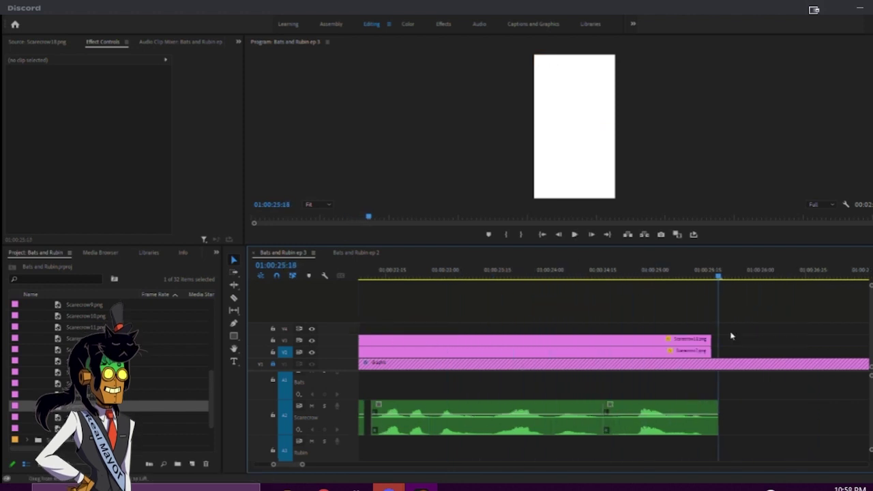
scroll(717, 333, down, 1)
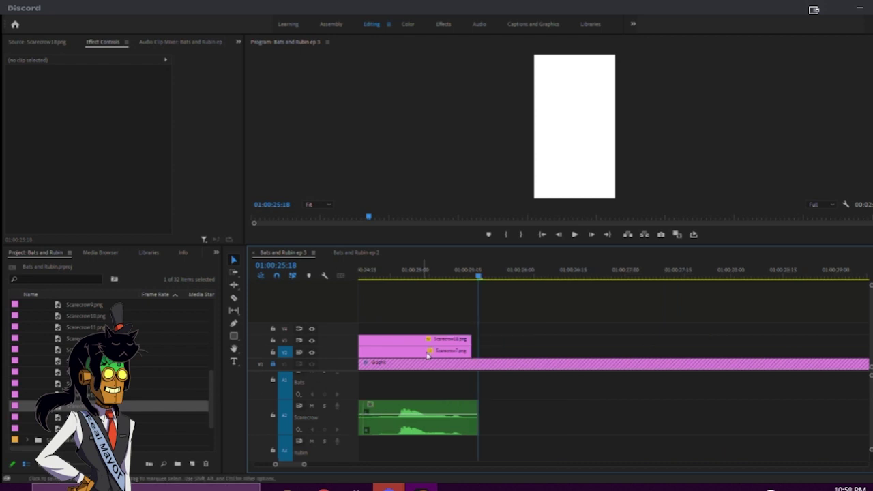
key(minus)
key(minus)
key(minus)
scroll(427, 351, down, 2)
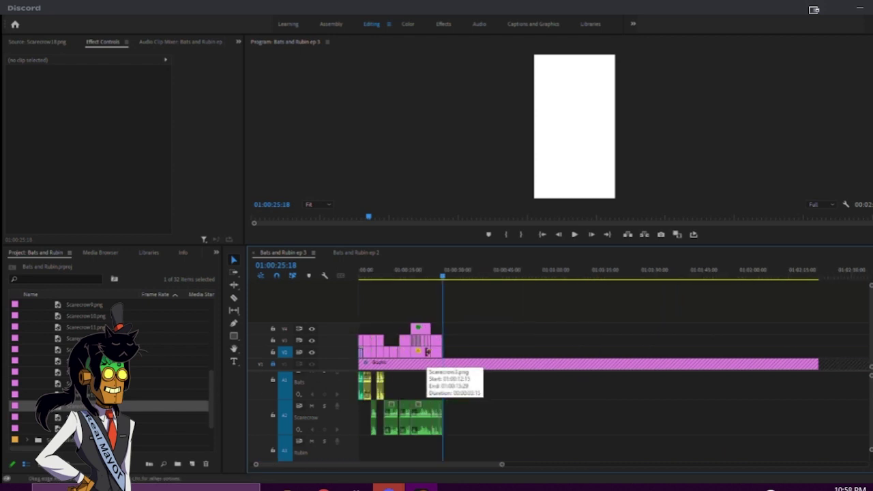
drag(382, 275, 381, 274)
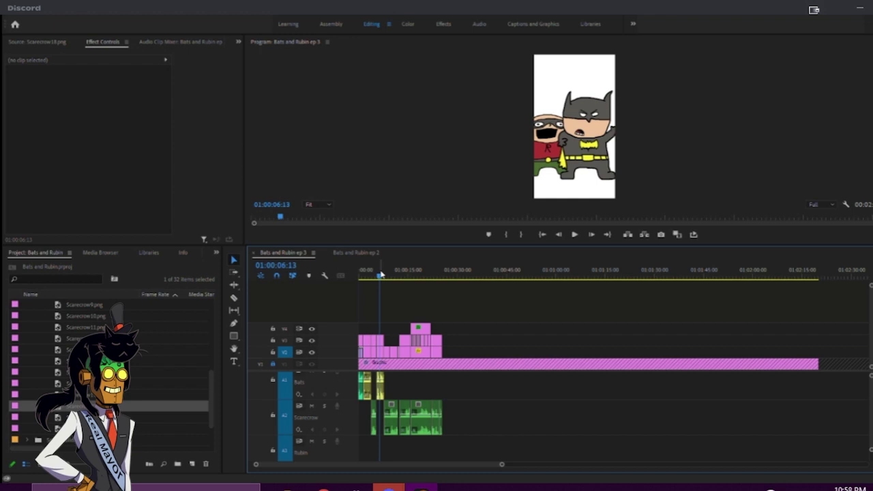
scroll(381, 274, up, 5)
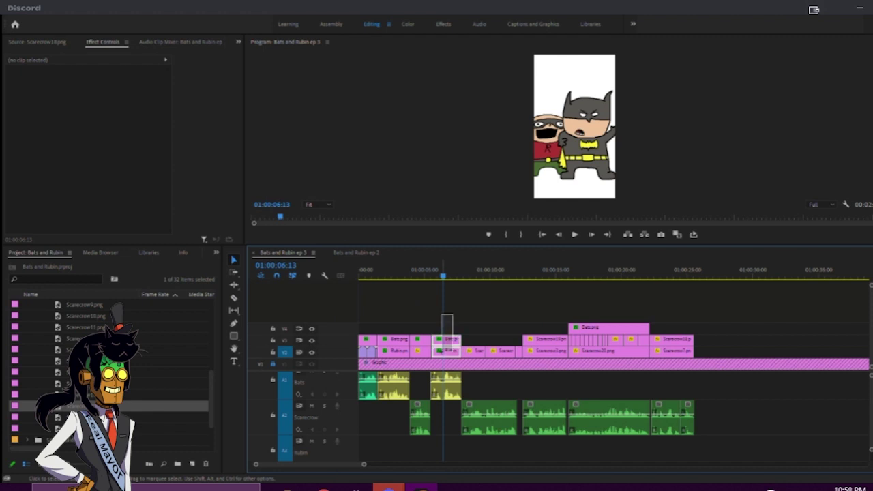
drag(452, 347, 727, 344)
click(710, 277)
key(=)
key(=)
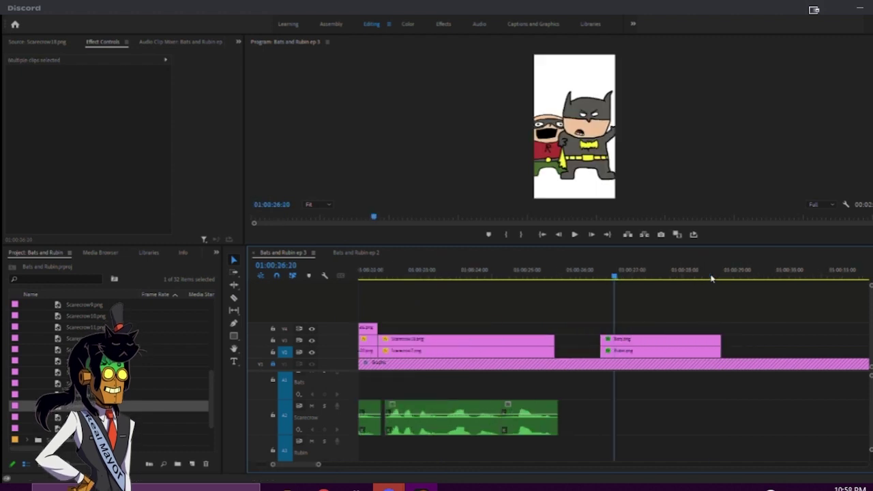
- Move the copied Bats.png and Rubin.png clips on V3 and V2 earlier to butt against the skull shot, and preview them
drag(614, 335, 579, 345)
click(538, 271)
key(space)
key(space)
click(591, 323)
click(586, 345)
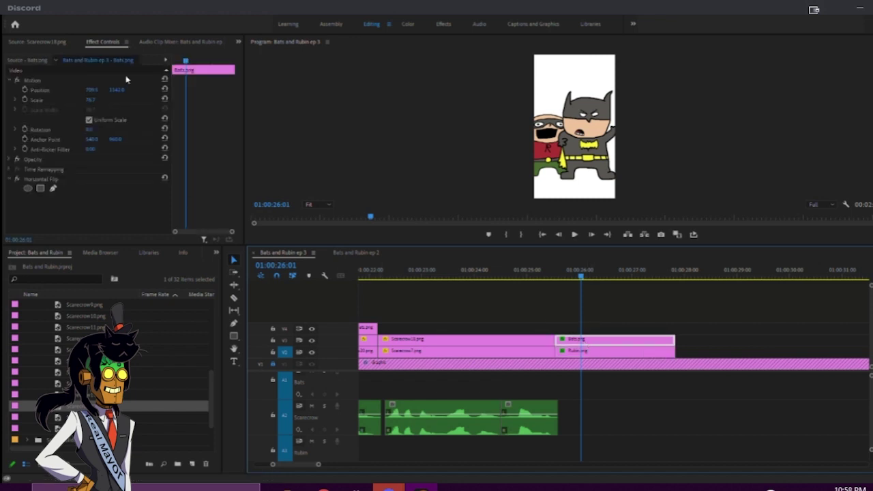
- Open the Bats line ep3 audio and mark its next phrase, about 2 seconds long, from 00:00:03:04
scroll(64, 413, up, 8)
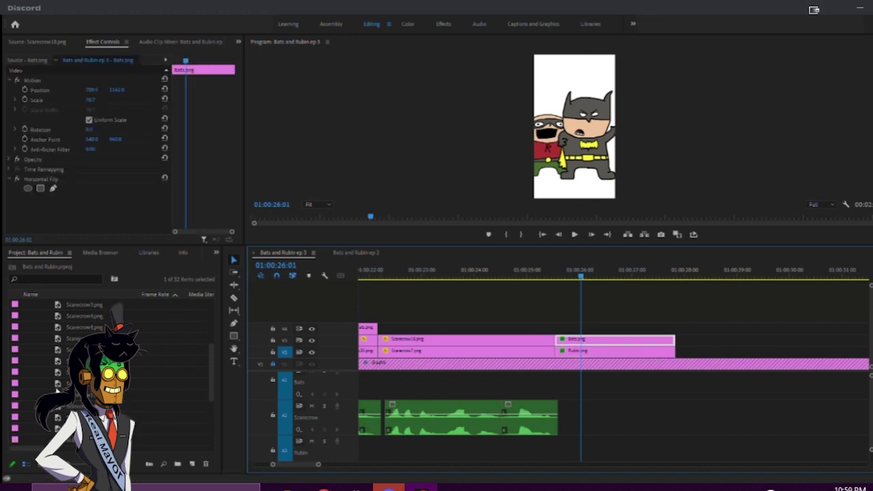
scroll(30, 314, up, 1)
click(27, 317)
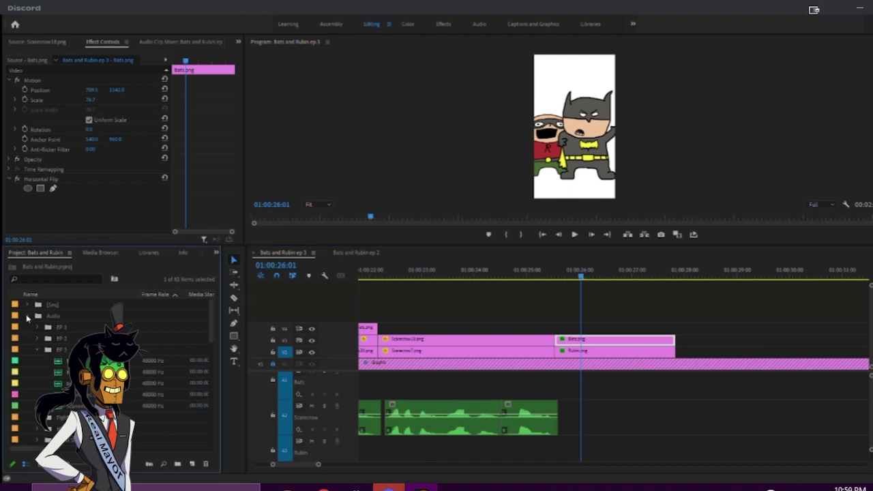
double_click(58, 372)
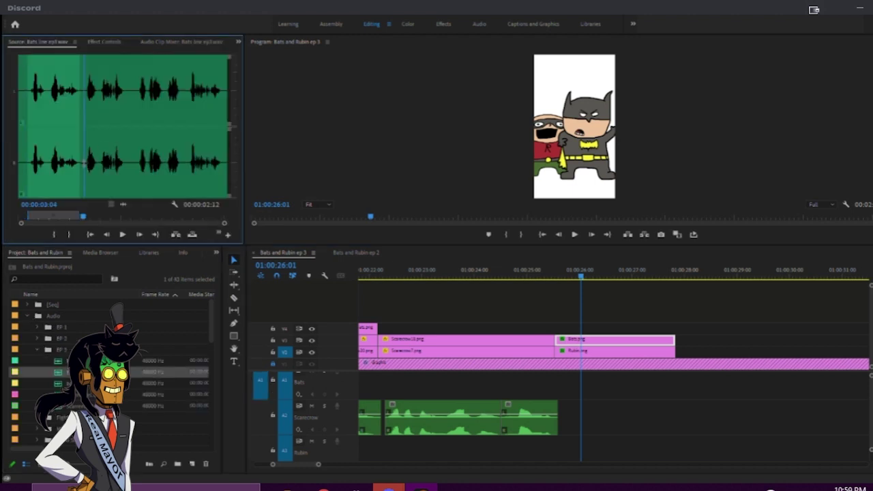
key(i)
key(space)
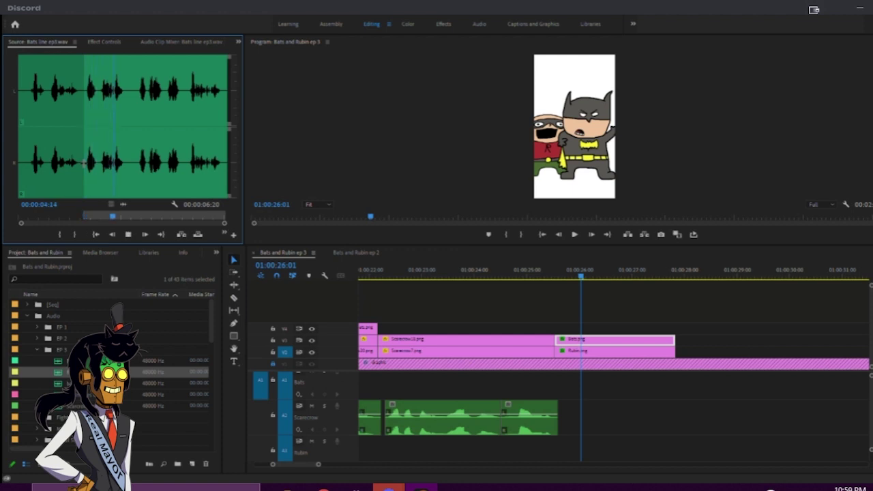
key(o)
key(space)
- Place the marked Bats line on the Bats audio track beneath the new Bats and Rubin shot, nudge it slightly earlier and play it back
drag(55, 372, 599, 393)
key(alt+Left)
key(alt+Left)
key(alt+Left)
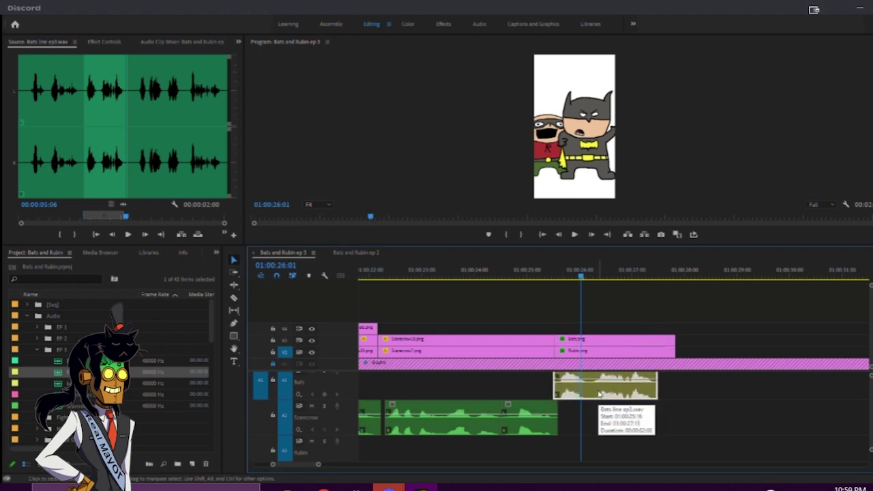
key(space)
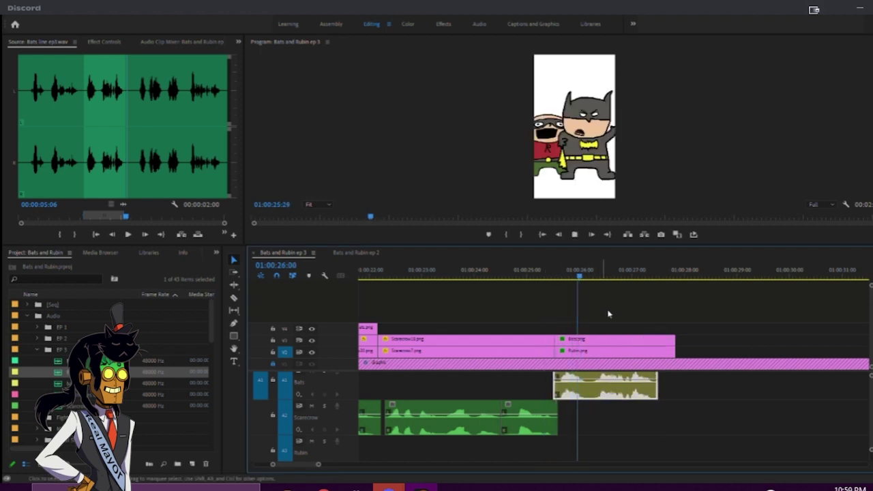
key(space)
- Copy the Bats.png and Rubin.png clips along V3 and V2 to start at about 01:00:31:23
mouse_move(667, 328)
mouse_down()
mouse_move(673, 350)
mouse_move(860, 343)
mouse_up()
key(ctrl+z)
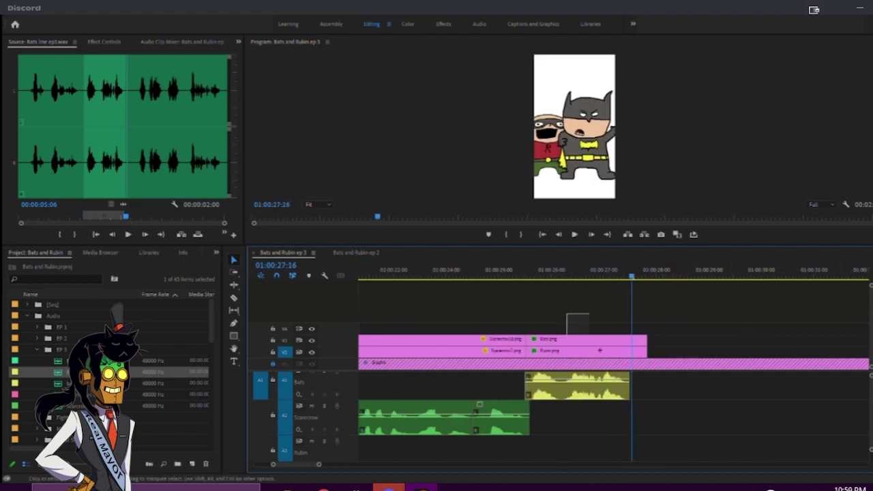
drag(580, 347, 796, 345)
scroll(441, 361, up, 3)
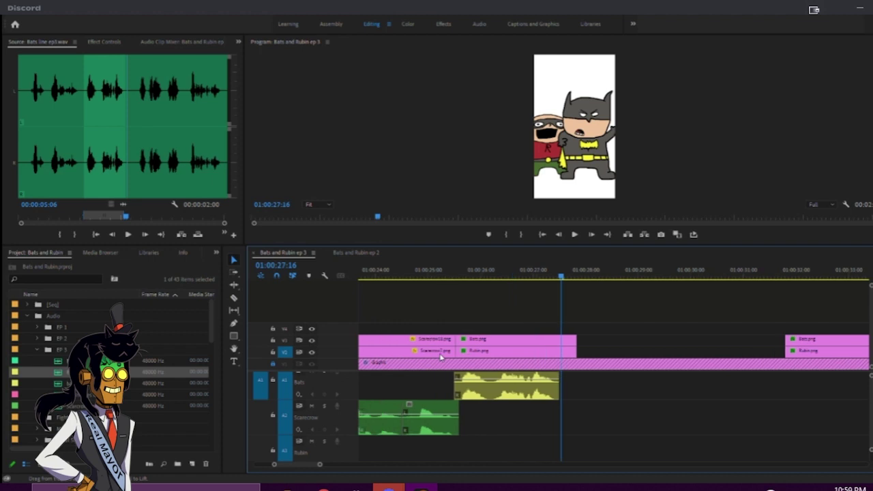
- Copy the Scarecrow18.png skull clip to V3, filling the gap between the two Bats and Rubin shots
click(452, 276)
drag(447, 343, 733, 328)
drag(794, 328, 826, 329)
click(727, 273)
drag(680, 332, 687, 343)
- Add Scarecrow8.png to V2 beneath the copied skull clip, filling the gap between the two Rubin.png clips
click(28, 317)
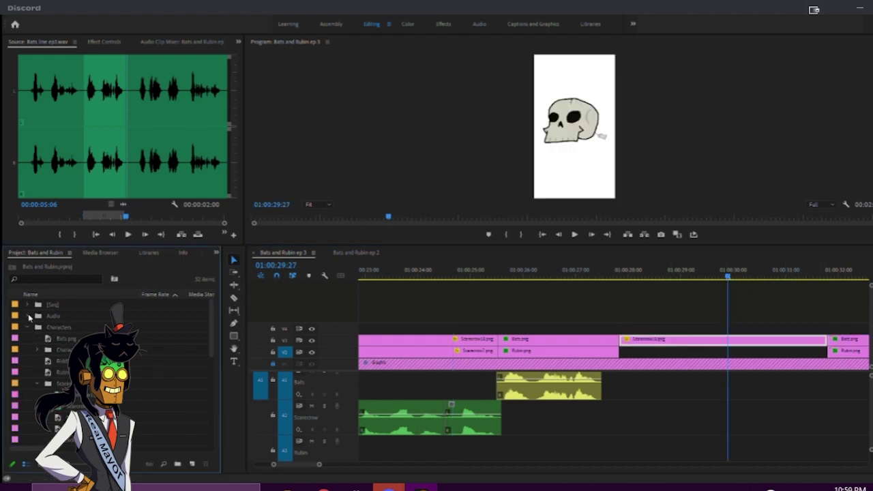
scroll(31, 339, down, 2)
double_click(58, 396)
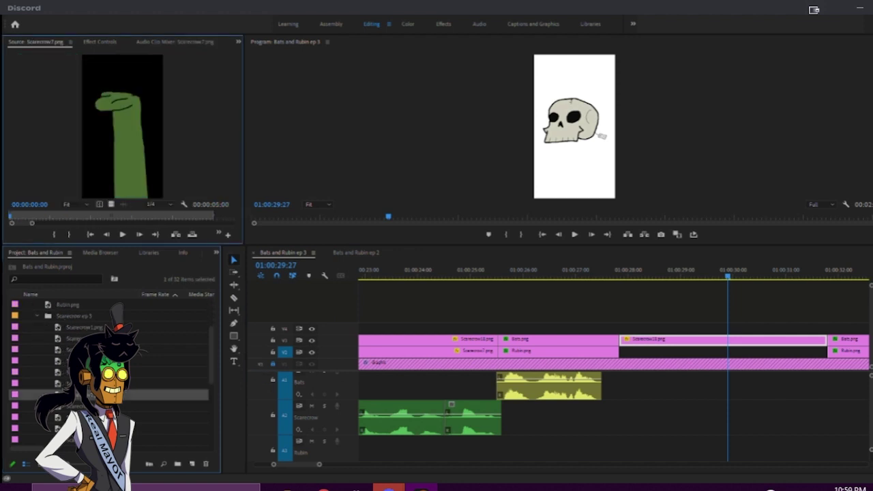
double_click(58, 407)
drag(75, 405, 826, 352)
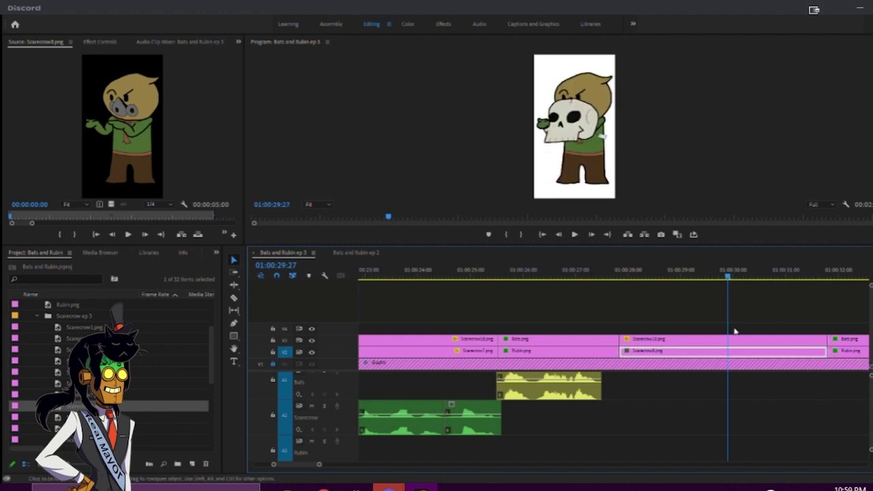
- Shrink the copied Scarecrow18.png skull in the enlarged program view and move it over Scarecrow's outstretched hand
mouse_move(641, 271)
mouse_down()
mouse_move(614, 271)
mouse_move(629, 271)
mouse_up()
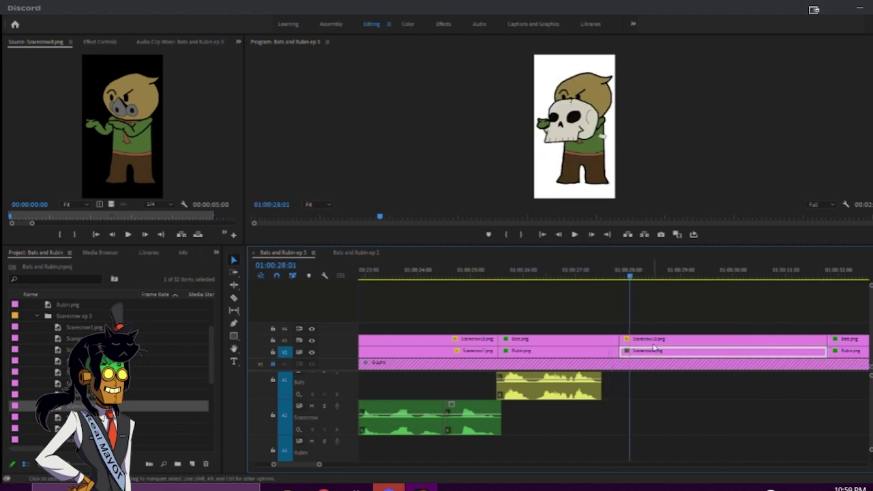
click(575, 127)
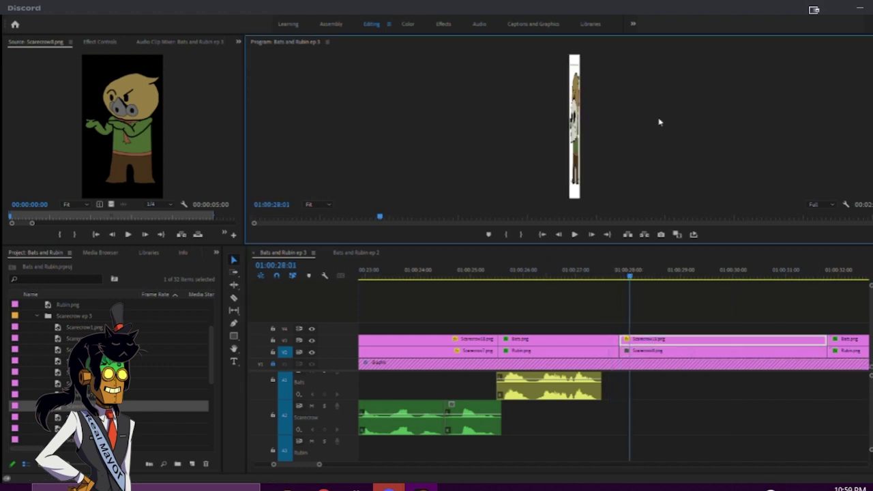
key(grave)
drag(540, 233, 407, 235)
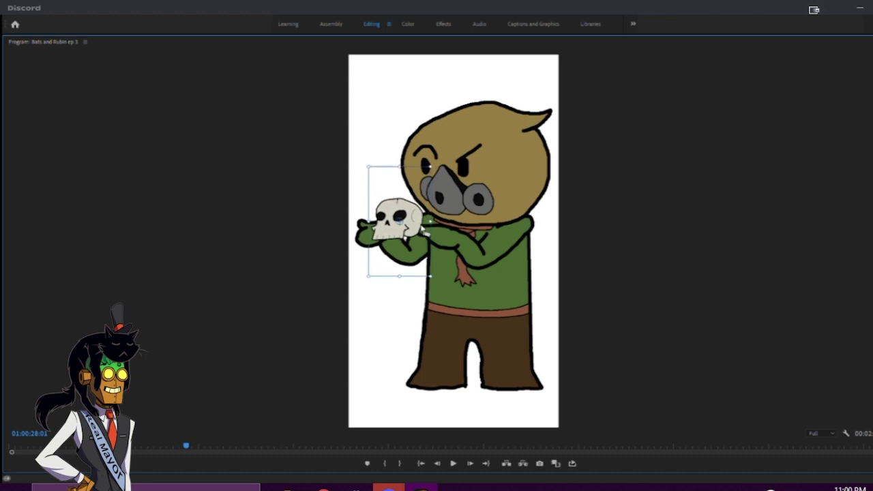
- Scale down the Scarecrow8.png figure and reposition it so the whole body fits inside the frame
click(561, 228)
drag(555, 241, 534, 243)
drag(519, 249, 546, 258)
drag(514, 256, 544, 255)
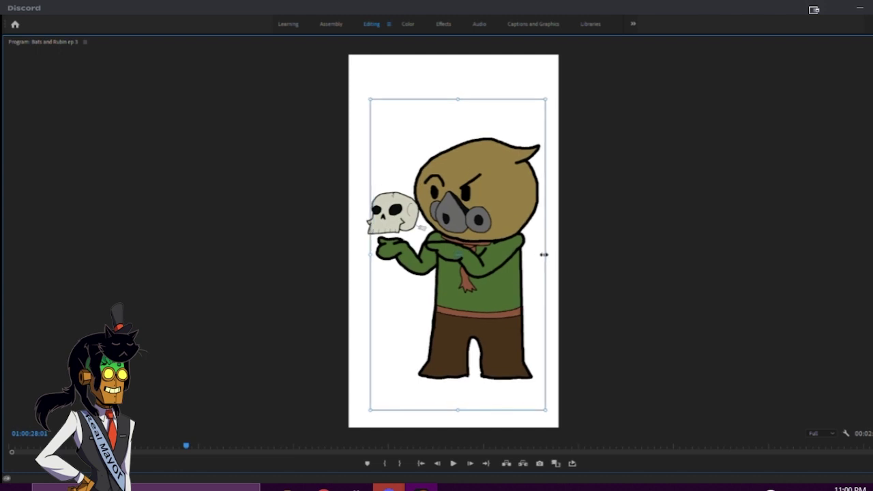
- Lower the Scarecrow18.png skull so it rests on Scarecrow's palm, and restore the normal workspace layout
click(355, 215)
click(366, 221)
drag(418, 216, 418, 227)
click(583, 234)
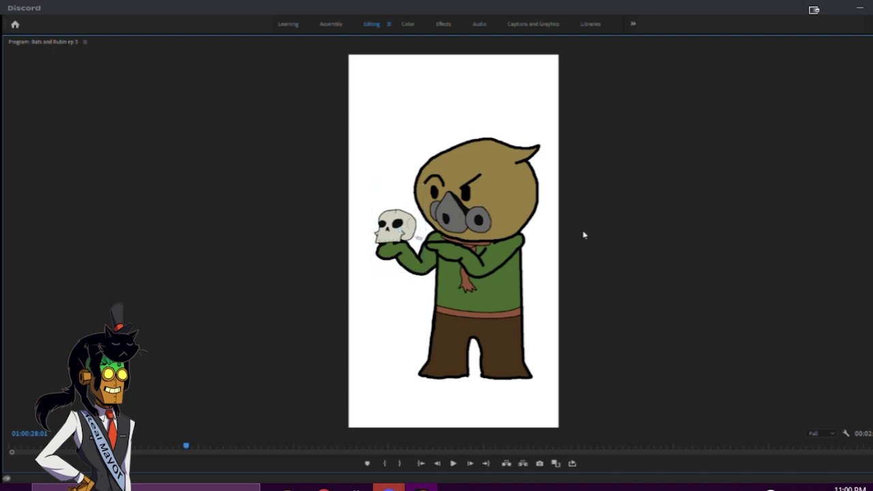
key(grave)
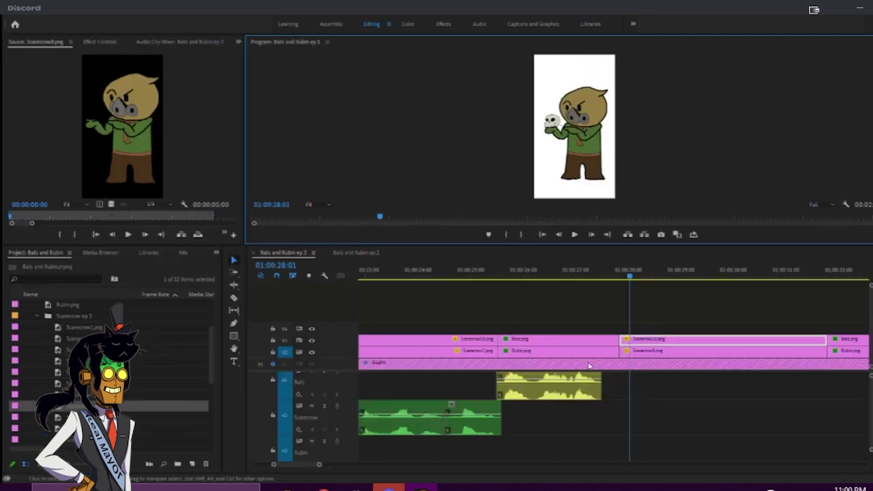
- Open the Scarecrow line ep 3 audio from the EP 3 audio bin for the new Scarecrow shot
scroll(547, 349, down, 5)
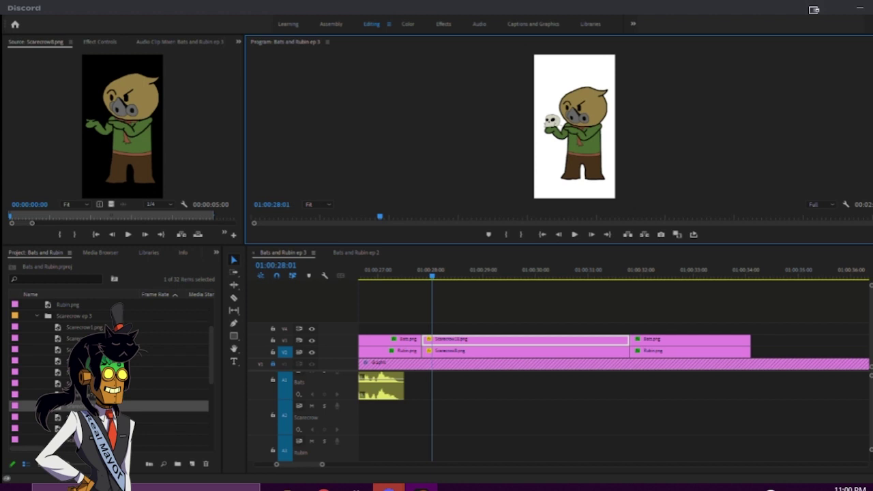
scroll(65, 317, up, 3)
click(27, 316)
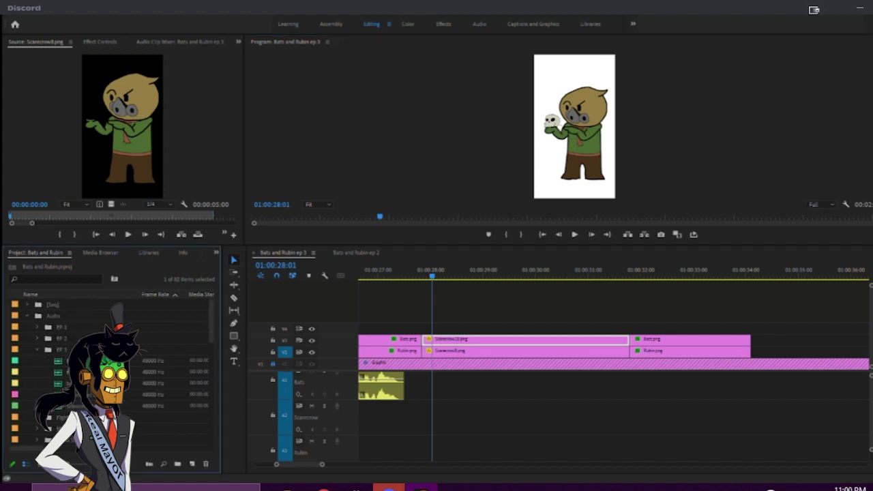
double_click(60, 407)
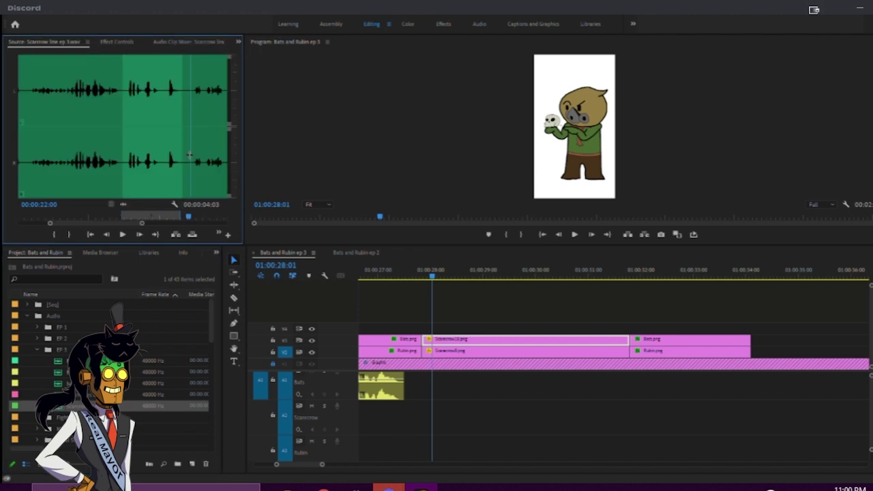
- Mark the phrase from 00:00:22:00 to 00:00:24:05 in the Scarecrow line and place it on the Bats audio track where the Scarecrow pictures begin
key(i)
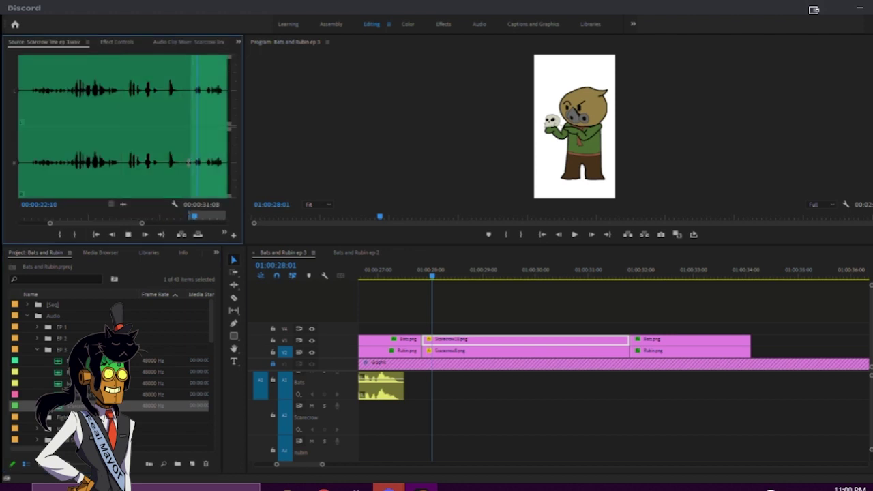
key(o)
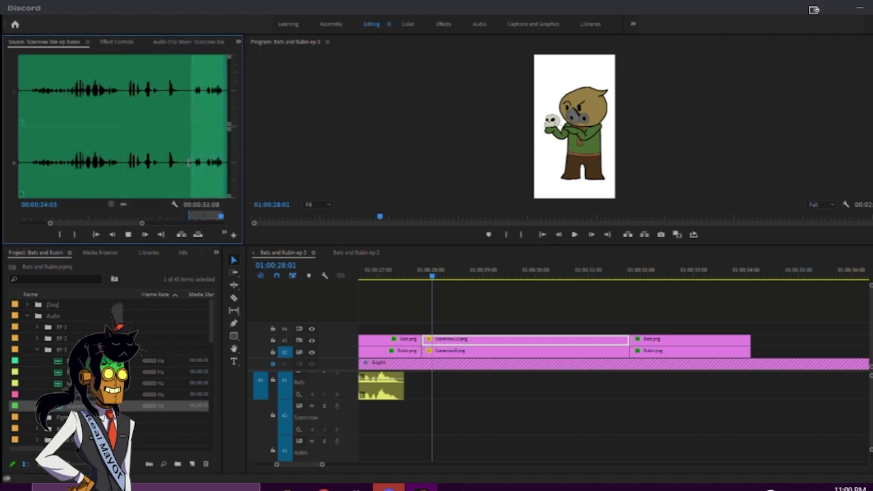
key(space)
drag(56, 410, 423, 393)
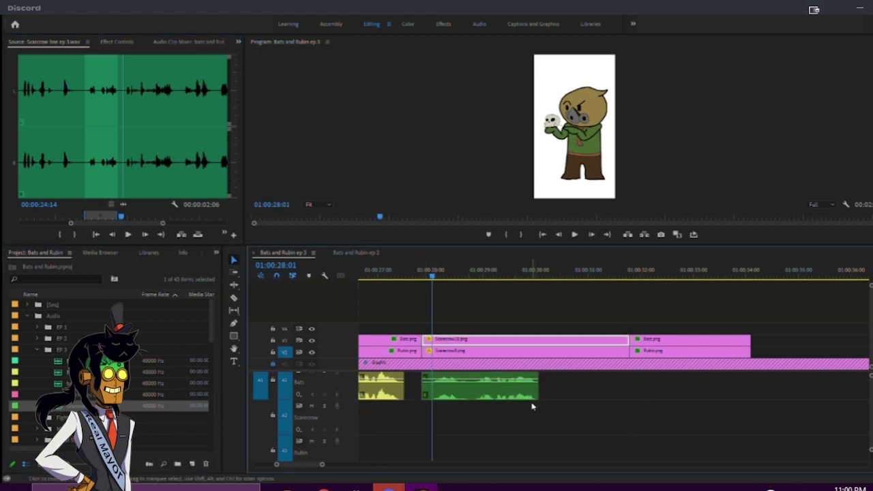
- Nudge the new Scarecrow audio clip six frames earlier and trim its start to the cut where the Scarecrow pictures begin
click(537, 395)
click(449, 391)
key(alt+Left)
key(alt+Left)
key(alt+Left)
key(alt+Left)
key(alt+Left)
key(alt+Left)
key(=)
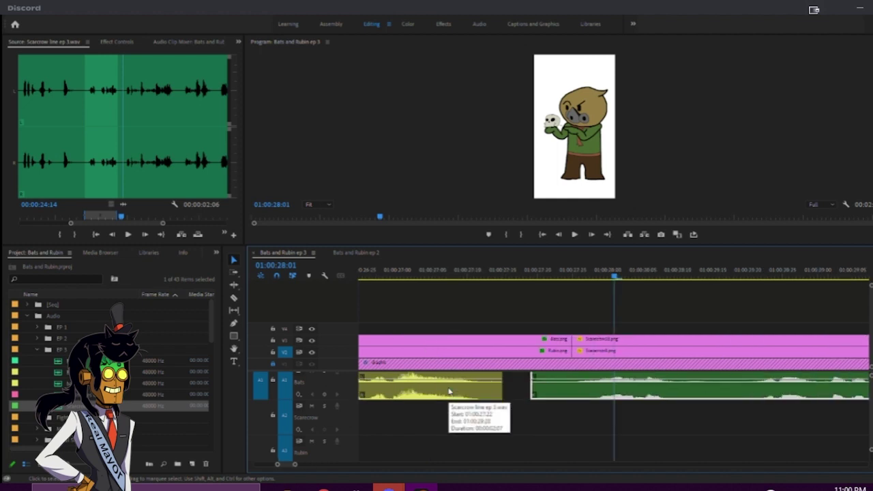
drag(527, 388, 573, 388)
- Play back the Scarecrow line and split both Scarecrow pictures at the audio clip's end, 01:00:29:26
click(551, 271)
key(space)
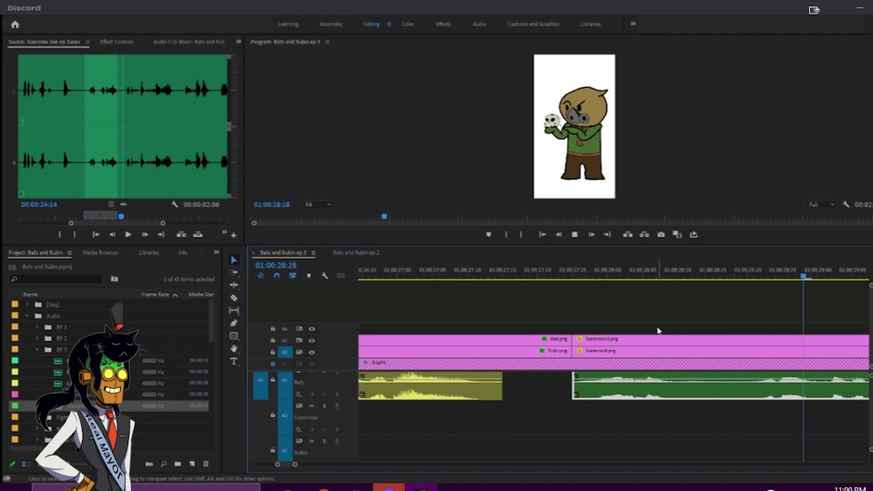
key(space)
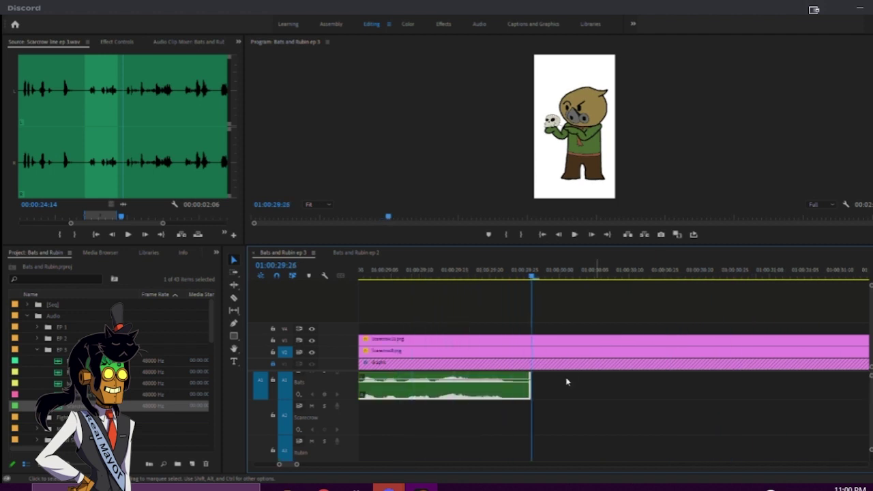
key(c)
click(533, 351)
key(v)
- Move the leftover Scarecrow pictures further down the timeline and bring the following Bats and Rubin pictures back to 01:00:29:26
key(minus)
key(minus)
key(minus)
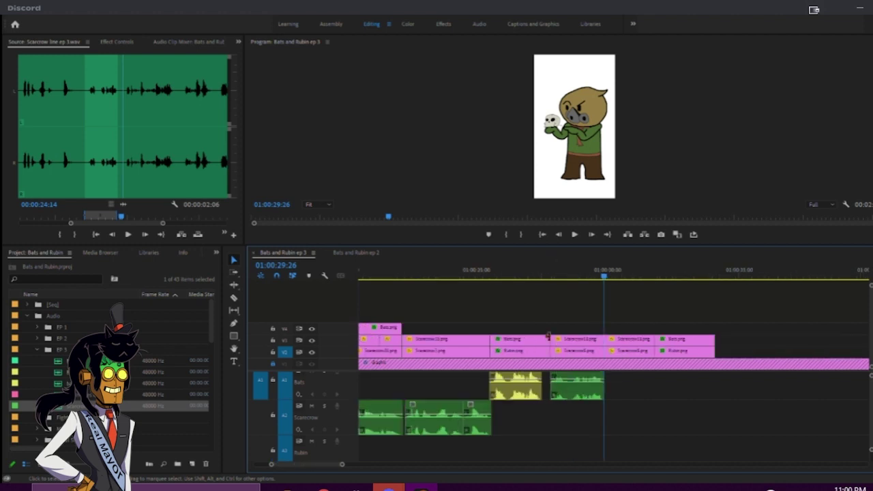
scroll(555, 338, down, 3)
drag(525, 321, 695, 341)
drag(579, 343, 533, 343)
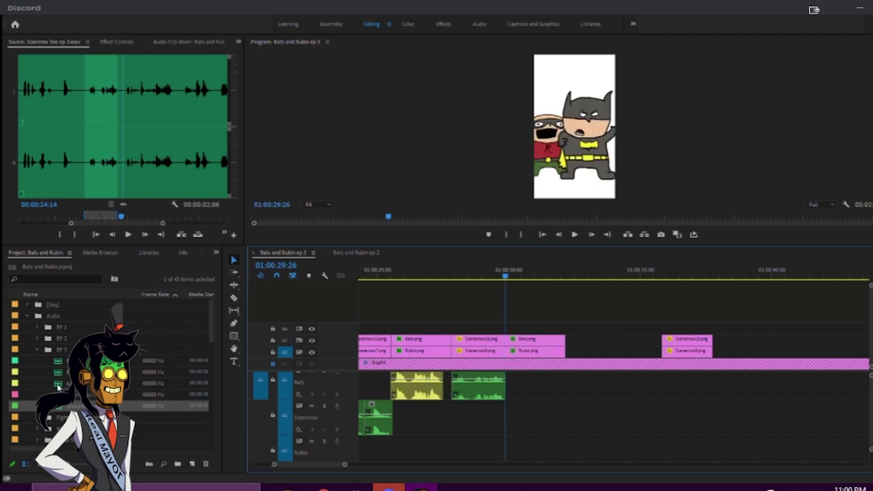
- Audition the end of the second Bats recording, bats lines 2 ep 3.wav, from a new in point
double_click(60, 384)
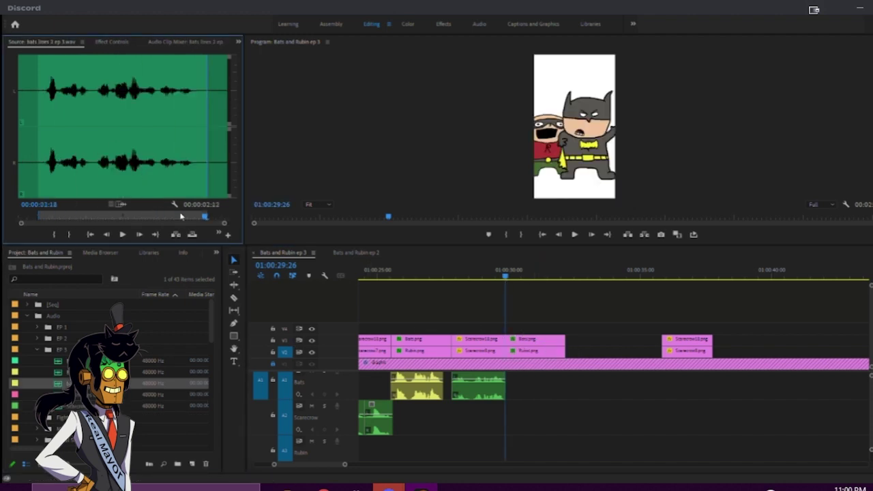
key(i)
key(space)
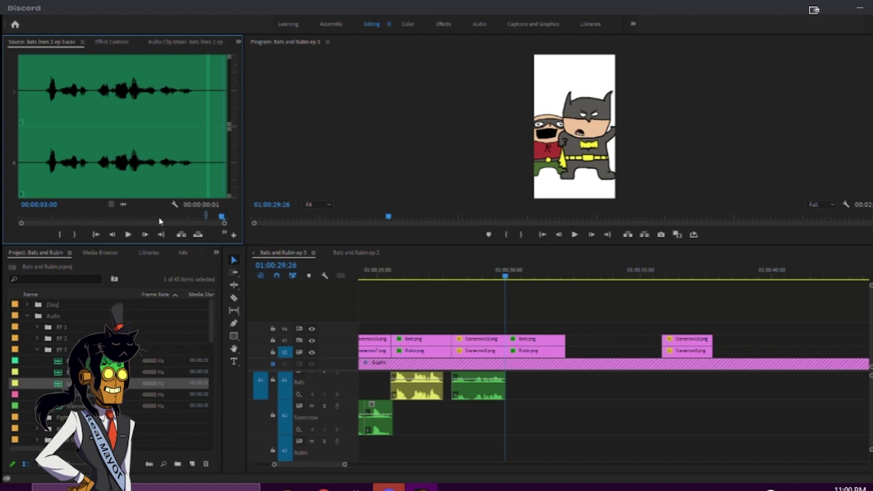
- Place the Bats line from 00:00:05:14 onward on the Bats track at 01:00:29:26, and move the preceding Scarecrow clip to the Scarecrow track
double_click(55, 373)
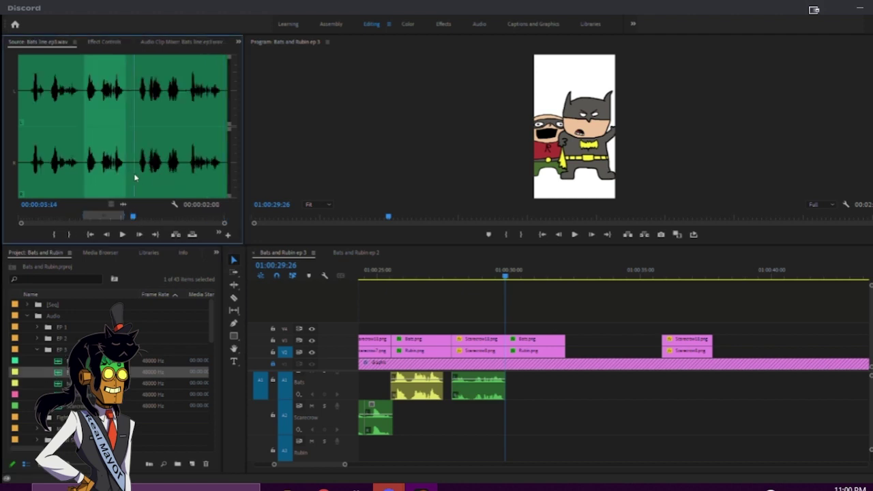
key(i)
key(space)
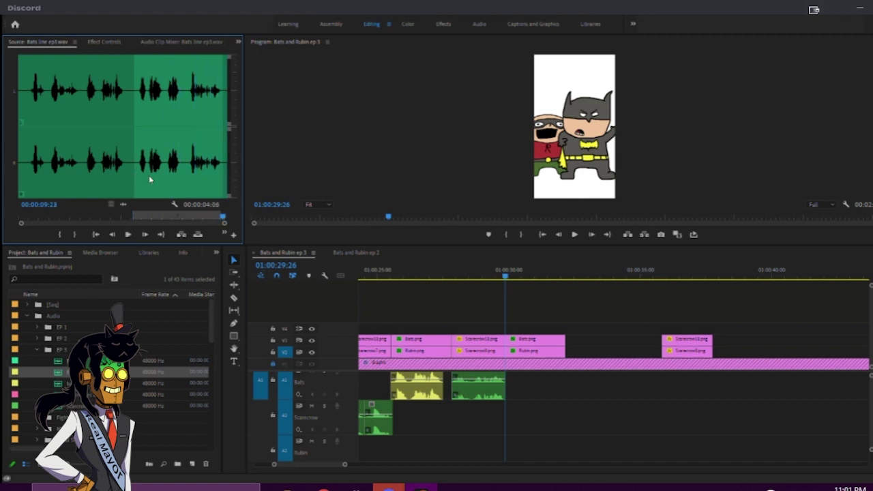
drag(56, 372, 511, 395)
click(469, 392)
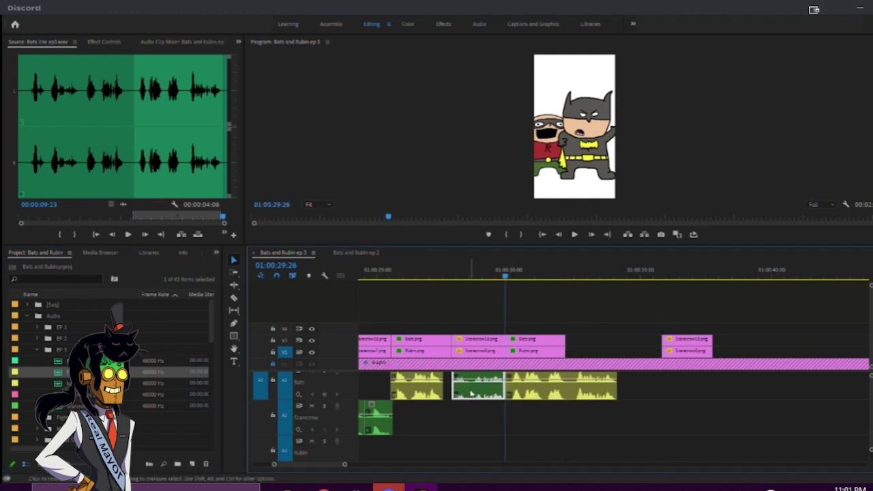
key(alt+Down)
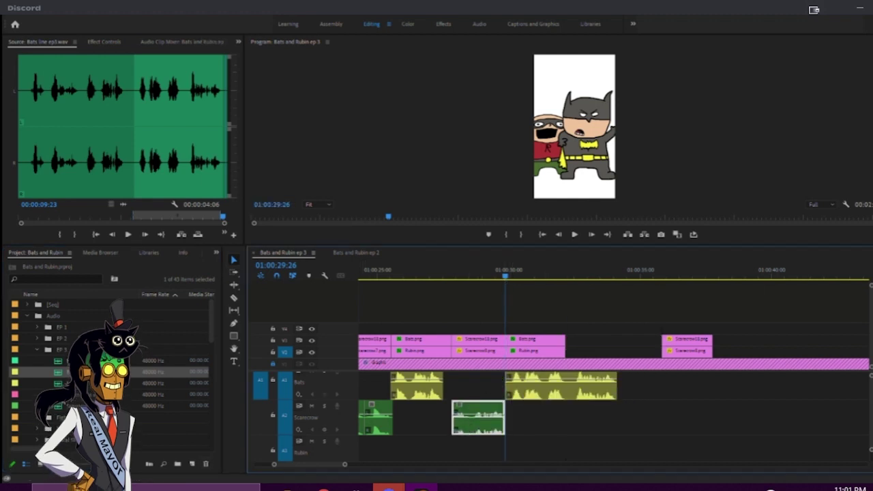
- Mark the Rubin line from 00:00:00:01 to 00:00:00:19 and place it on the Scarecrow audio track beneath the Bats line
double_click(61, 394)
click(30, 172)
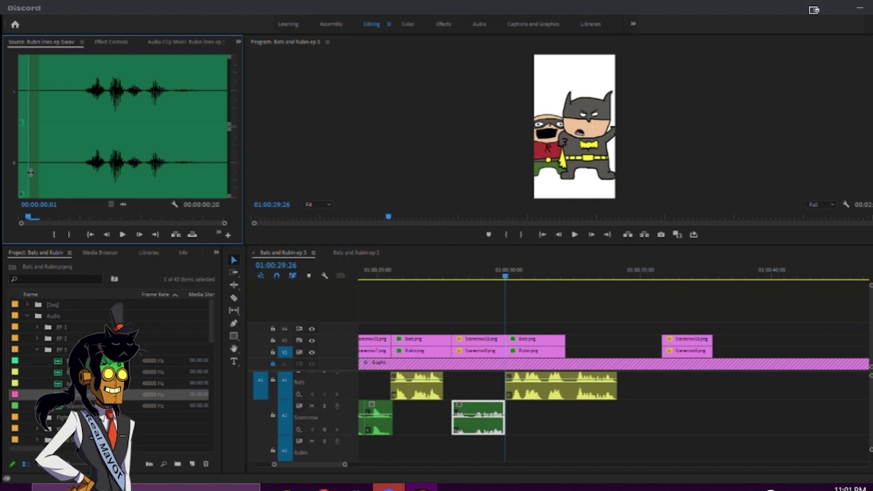
key(i)
key(space)
key(o)
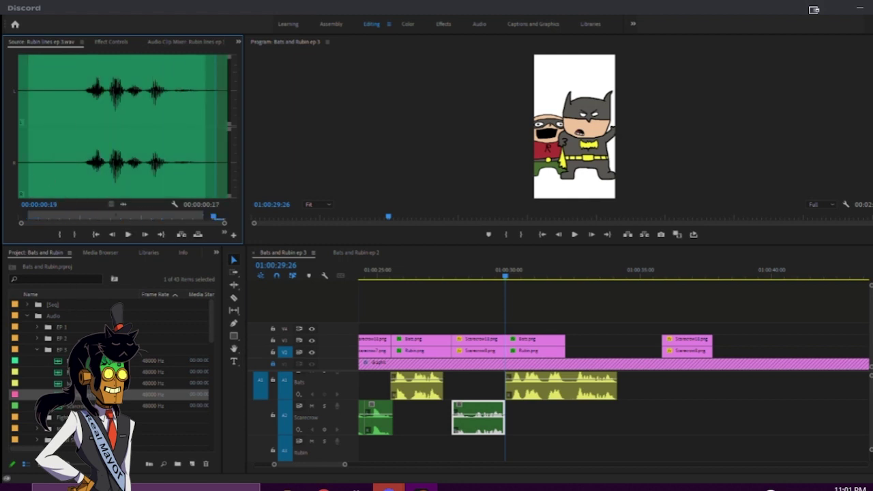
key(o)
drag(121, 205, 465, 414)
drag(94, 402, 565, 418)
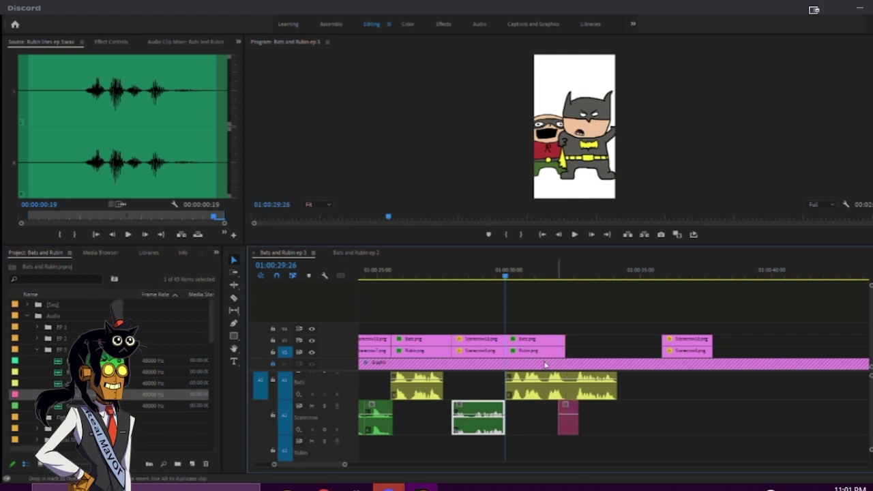
- Extend the Bats and Rubin pictures to the end of the Bats audio clip and play back the transition from Scarecrow
drag(565, 342, 616, 346)
click(489, 272)
key(space)
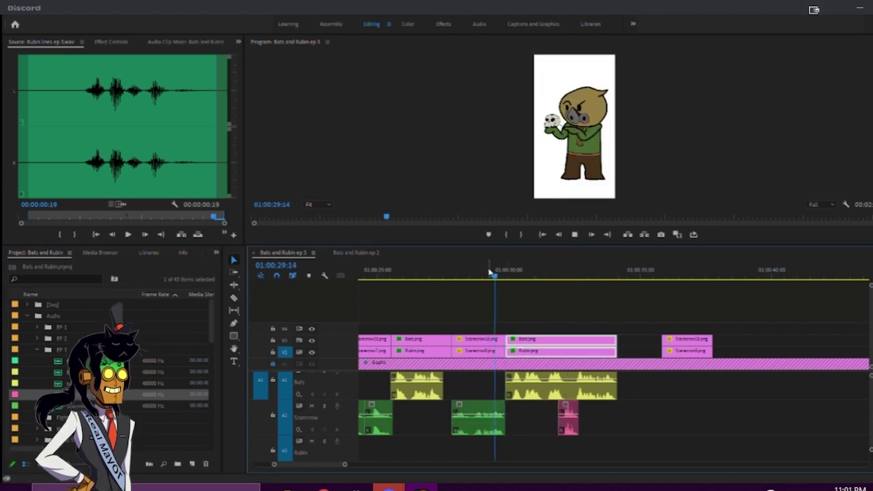
key(space)
- Trim about six frames off the start of the Bats line, close the gap after the Scarecrow line, and play it back
key(equal)
key(equal)
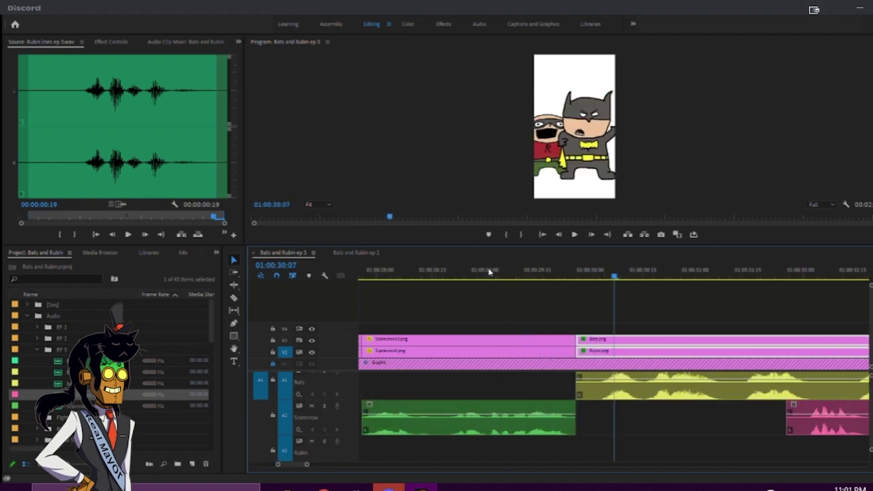
drag(578, 393, 599, 392)
mouse_move(614, 391)
mouse_down()
mouse_move(587, 390)
mouse_move(607, 394)
mouse_up()
click(547, 273)
key(space)
- Shift the Rubin audio clip a few frames earlier in small moves and play back its timing against the Bats line
drag(817, 440, 805, 438)
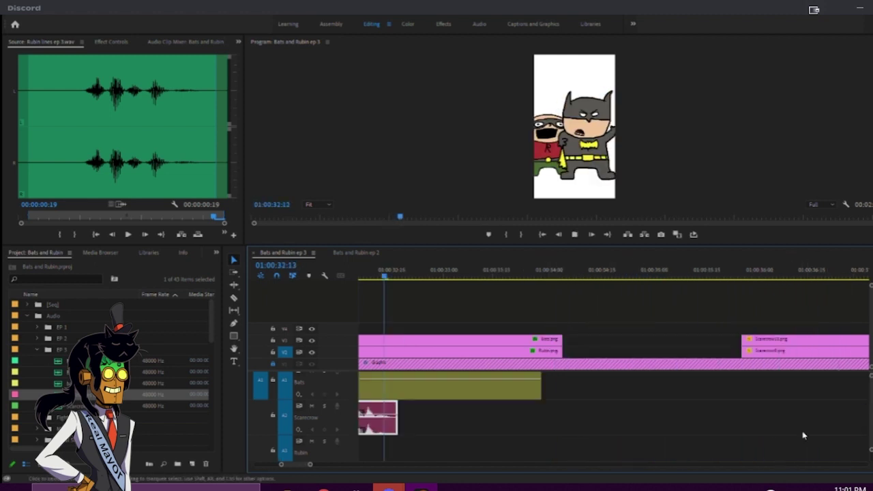
scroll(489, 434, left, 5)
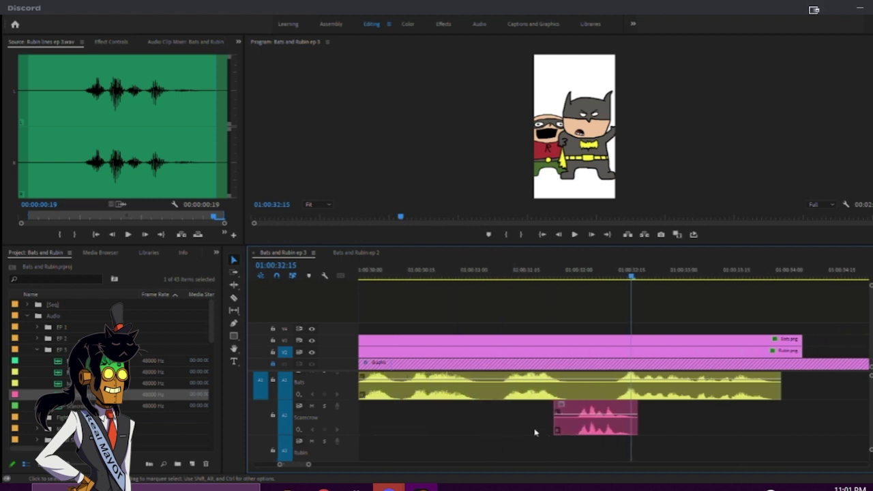
drag(593, 433, 587, 434)
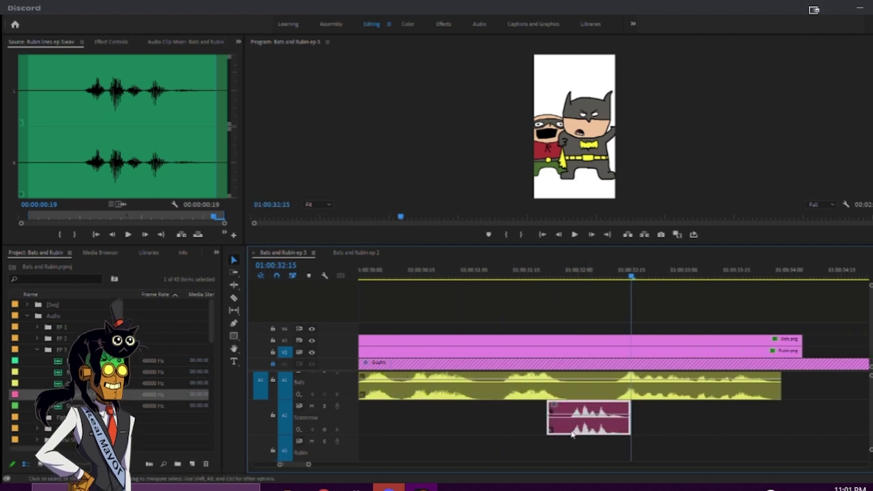
key(alt+Left)
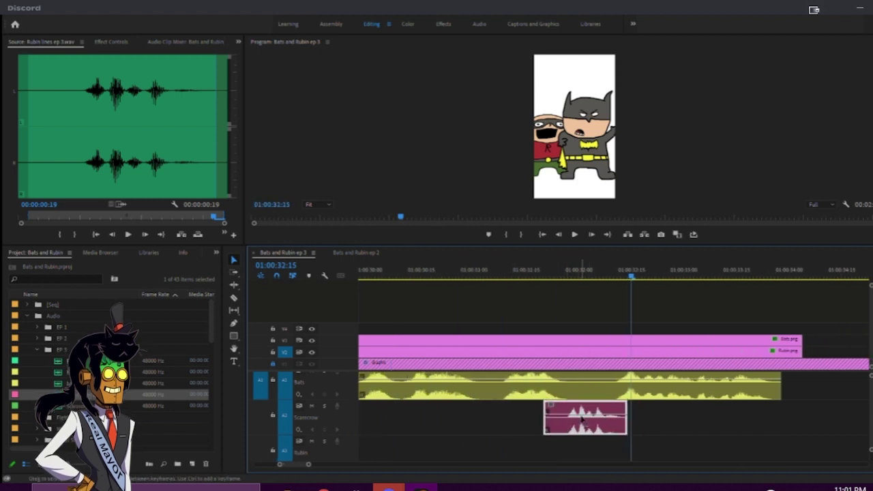
click(457, 273)
key(space)
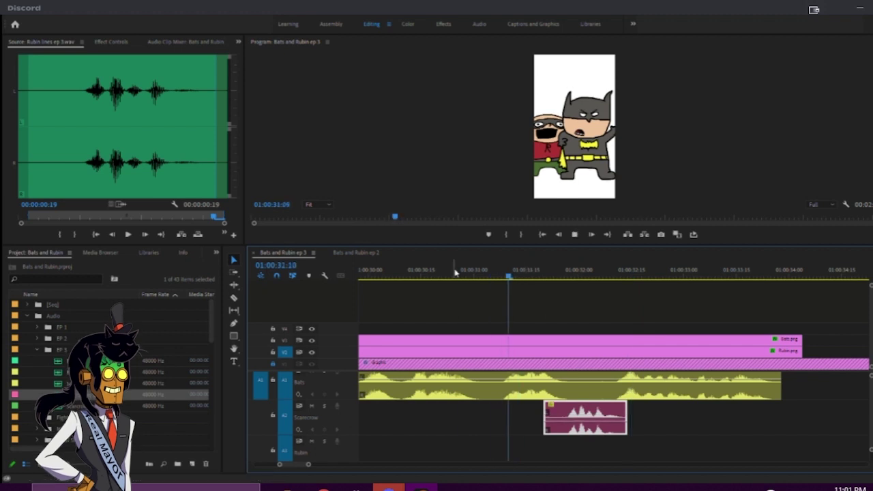
key(space)
- Lower the Rubin clip's volume to about -9.1 dB and trim about three frames off its start
drag(594, 427, 594, 431)
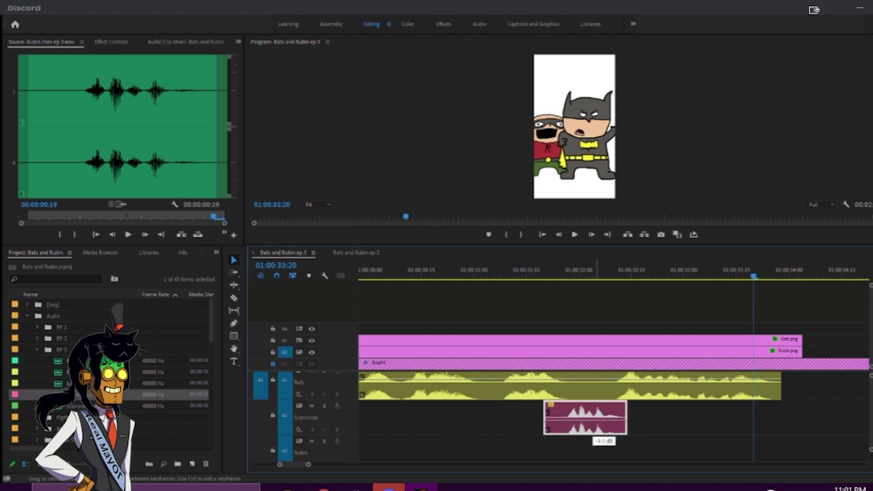
drag(593, 424, 594, 425)
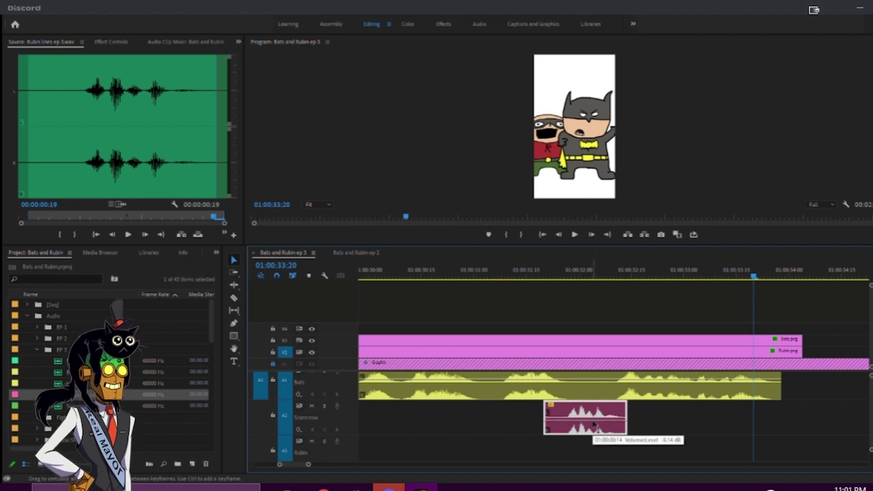
drag(593, 424, 593, 424)
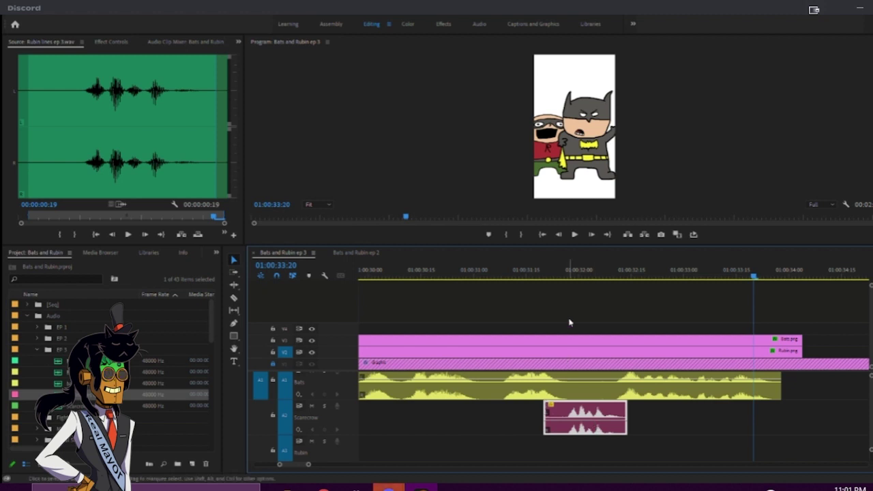
drag(545, 426, 555, 426)
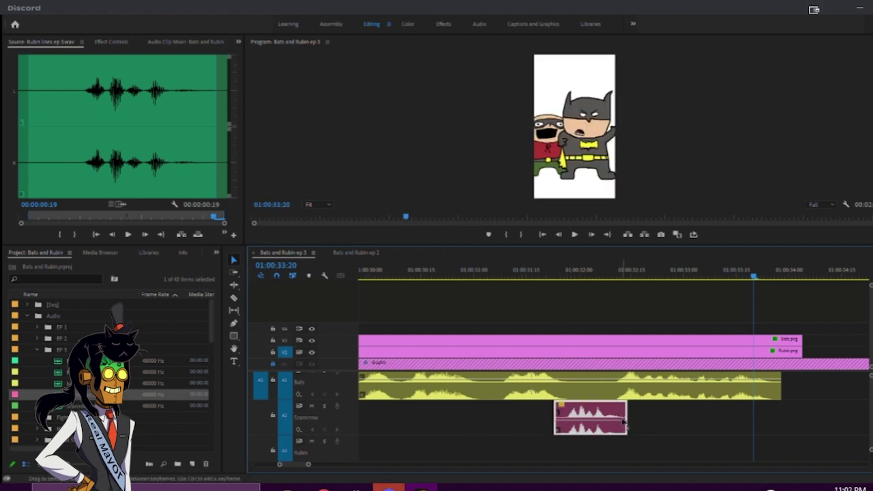
drag(624, 411, 628, 411)
- Play back the exchange and split the Bats audio clip between its phrases at about 01:00:31:08
drag(521, 268, 371, 279)
key(space)
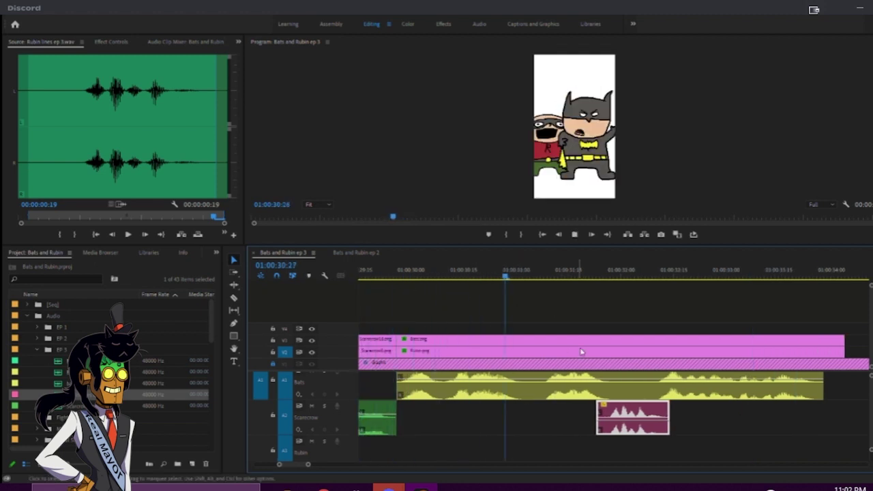
key(space)
key(c)
click(545, 394)
key(v)
- Move the second part of the Bats line together with the Rubin clip three frames earlier and play back the exchange
drag(730, 432, 620, 396)
key(alt+Left)
key(alt+Left)
key(alt+Left)
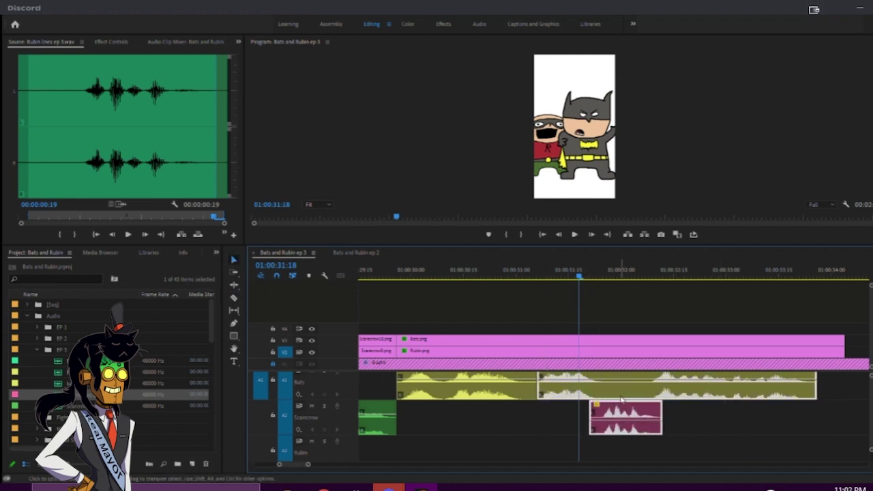
click(384, 273)
key(space)
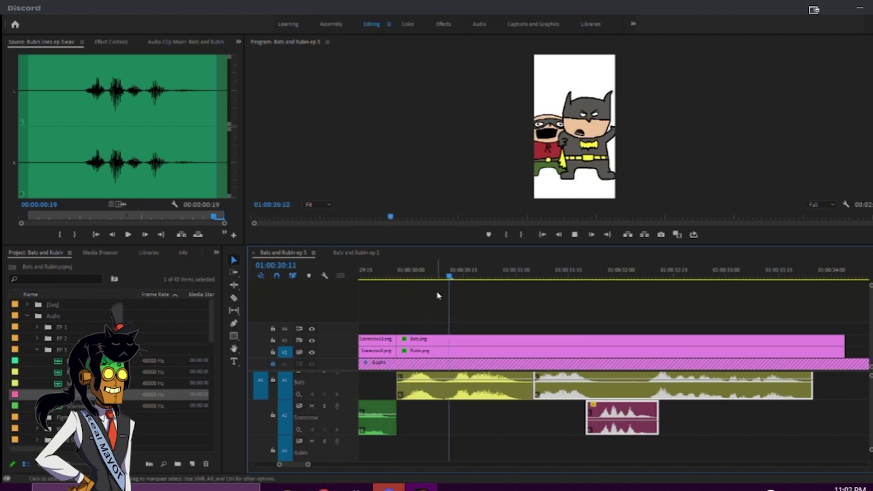
key(space)
- Move the Rubin clip alone about three frames earlier and check its timing by playback
click(615, 440)
click(605, 429)
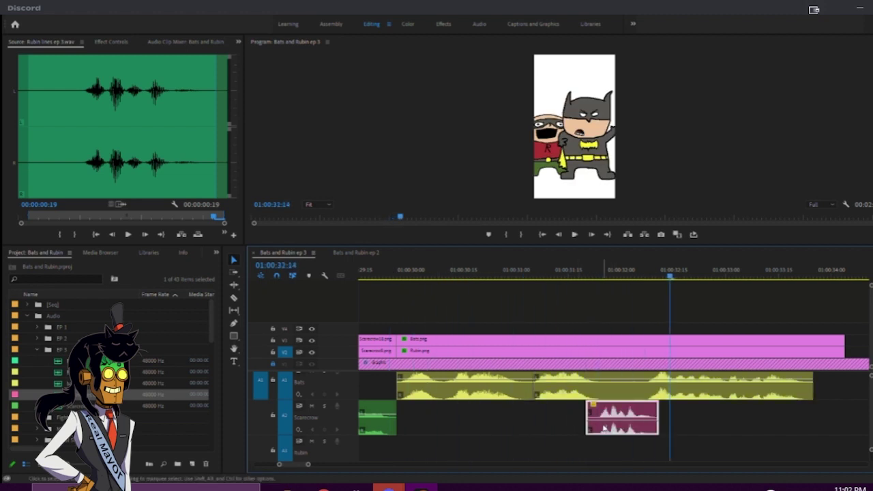
drag(604, 428, 594, 429)
click(539, 276)
key(space)
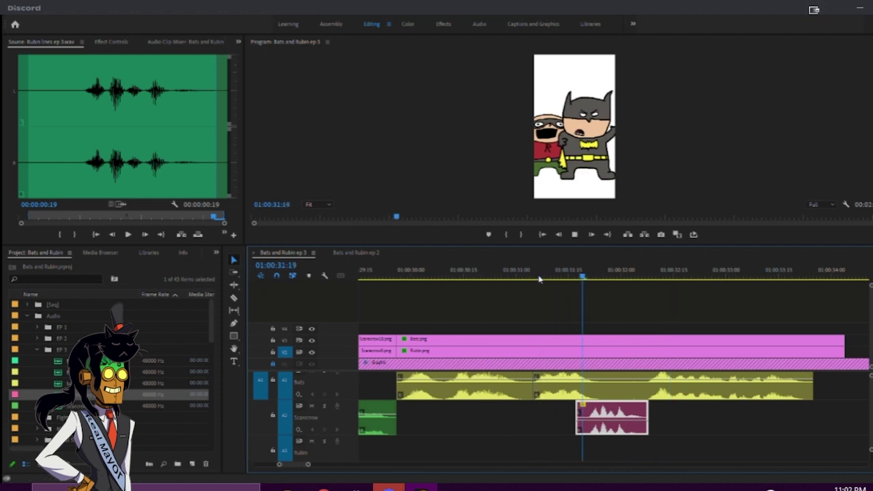
key(space)
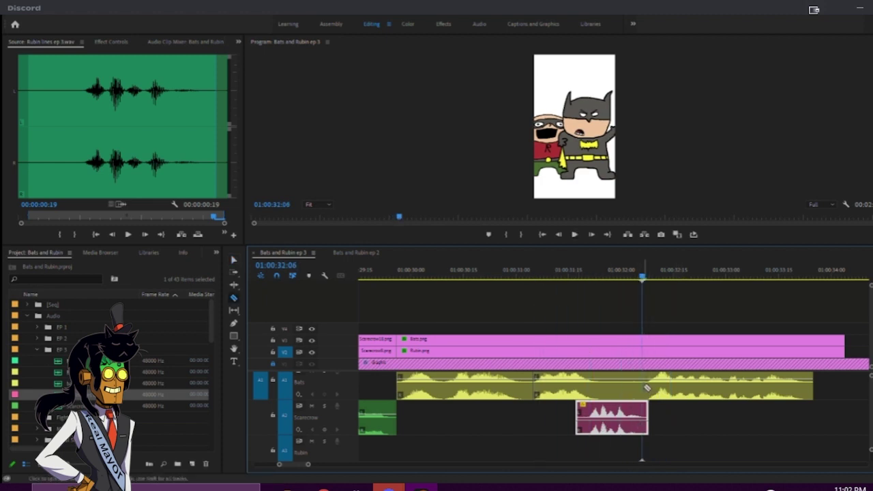
- Split the Bats audio at 01:00:32:06, move the last part about five frames earlier, and play back the result
click(674, 399)
drag(674, 399, 657, 399)
click(552, 274)
key(space)
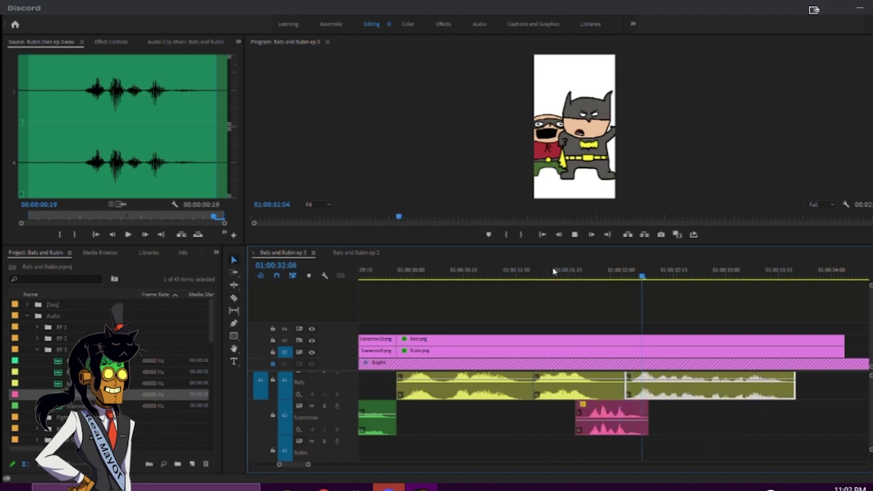
- Move the last part of the Bats line about one frame later and play back the exchange
key(space)
click(536, 272)
key(space)
key(space)
key(space)
- Shorten the Bats and Rubin pictures so that both end at about 01:00:33:19
click(781, 296)
drag(775, 276, 793, 277)
drag(830, 325, 790, 345)
key(Delete)
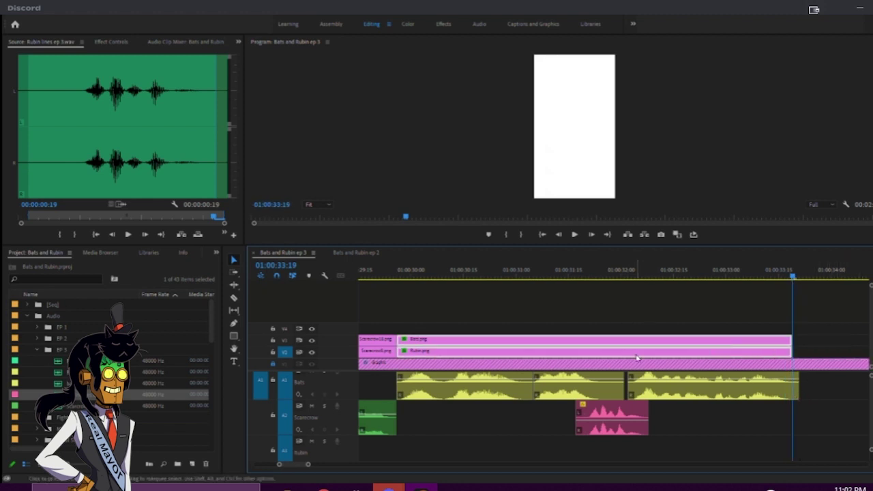
- Split the Bats picture at 01:00:31:05 and about 01:00:32:02, around the second Bats phrase
click(430, 292)
drag(401, 274, 507, 304)
drag(525, 276, 536, 276)
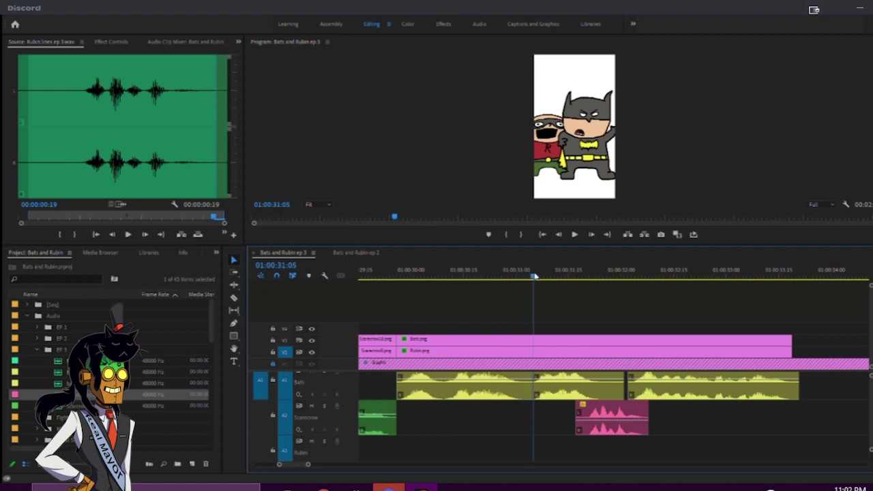
key(c)
click(533, 339)
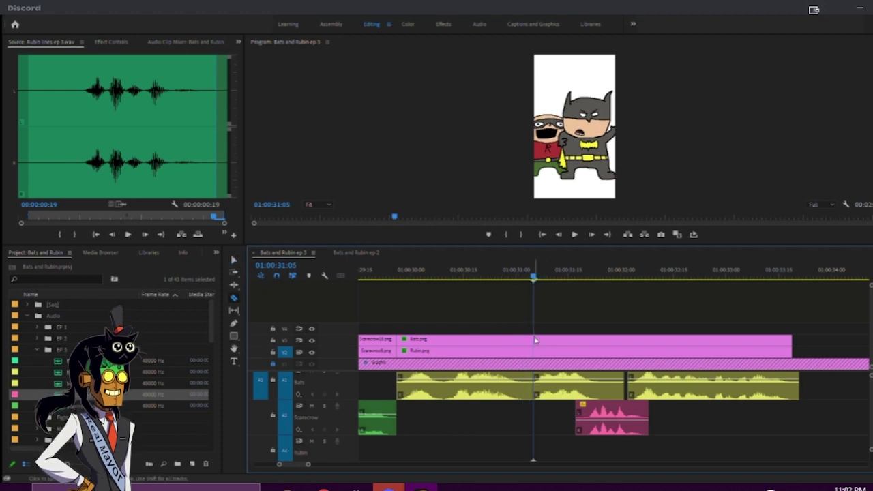
click(632, 341)
- Remove the Horizontal Flip effect from the middle Bats picture and play back the exchange
key(v)
click(593, 339)
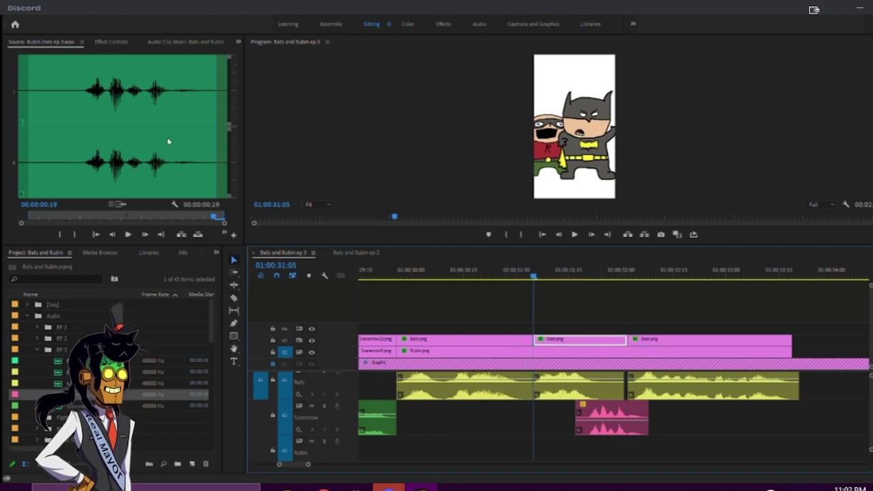
click(111, 41)
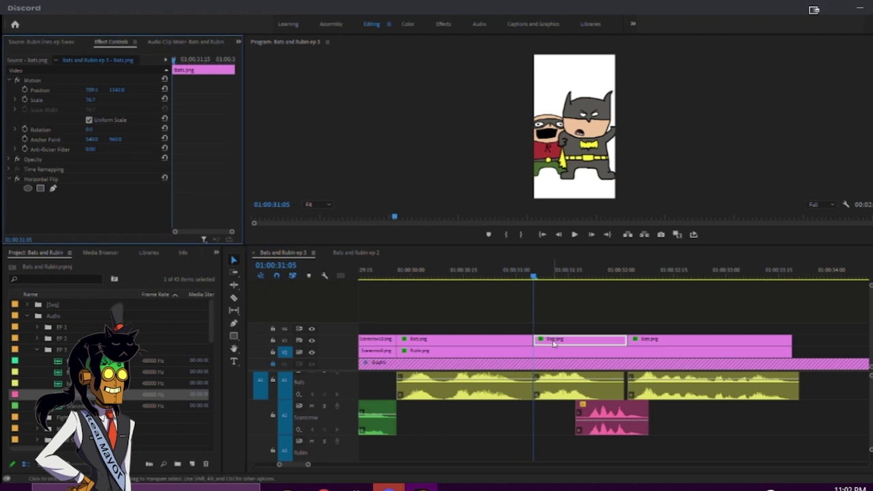
right_click(51, 180)
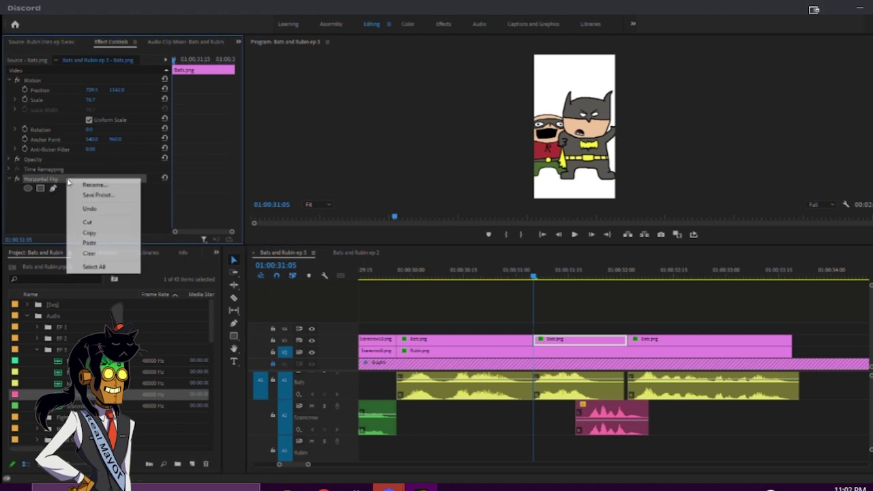
click(103, 251)
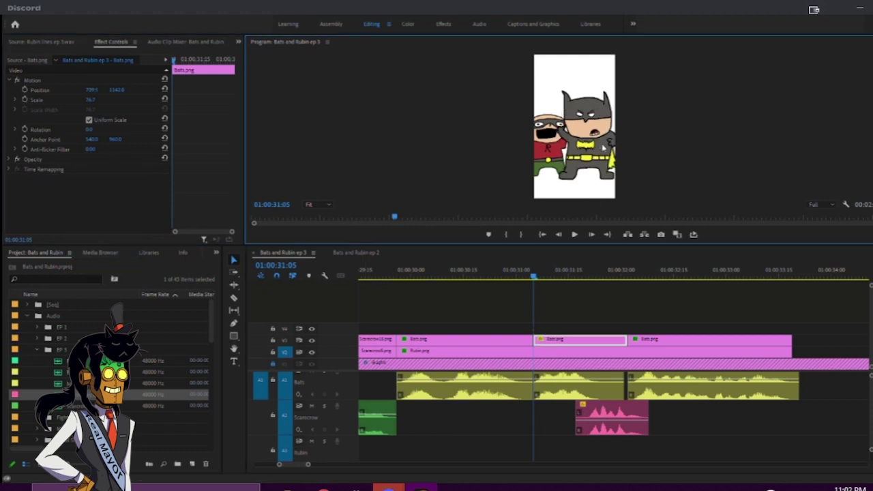
click(370, 273)
key(space)
scroll(507, 278, down, 1)
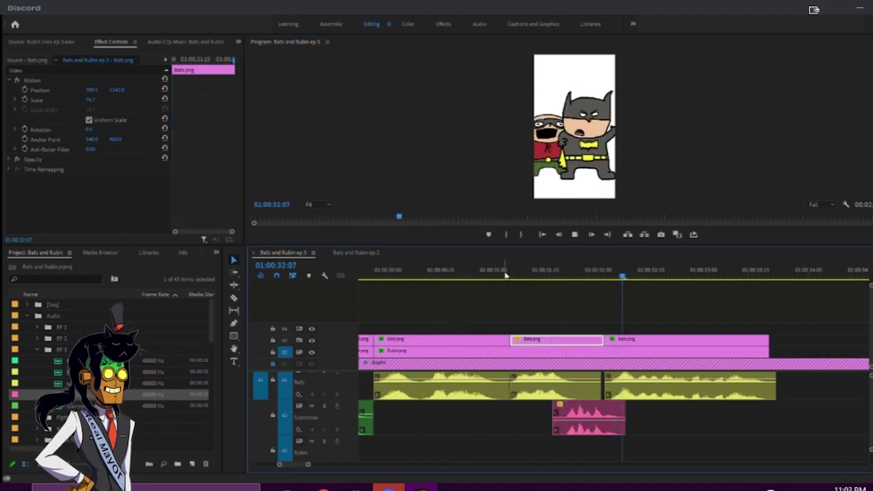
key(space)
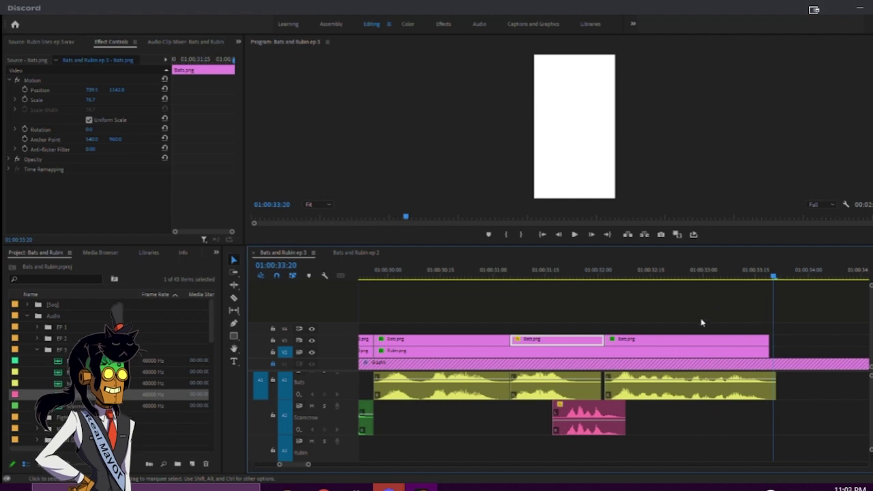
- Split the Rubin picture at about 01:00:31:19 and 01:00:32:03, around Rubin's line, and save the project
scroll(586, 358, down, 1)
key(c)
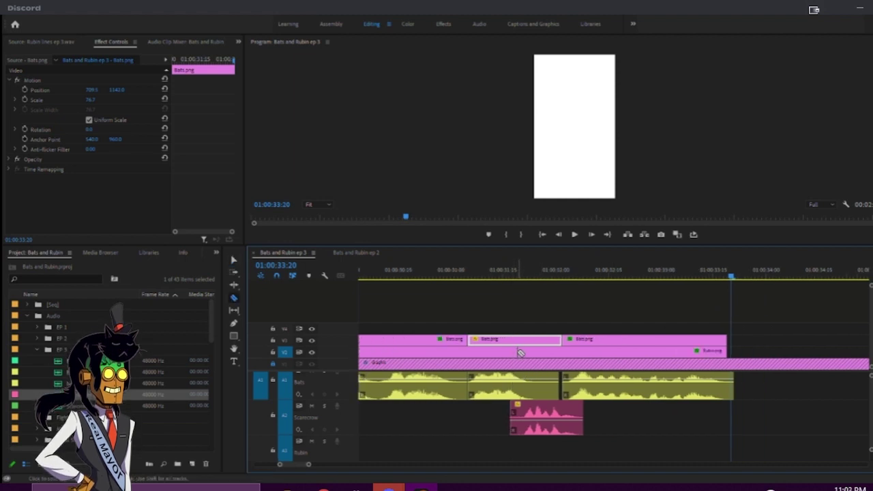
click(518, 352)
key(v)
drag(547, 275, 520, 276)
click(536, 352)
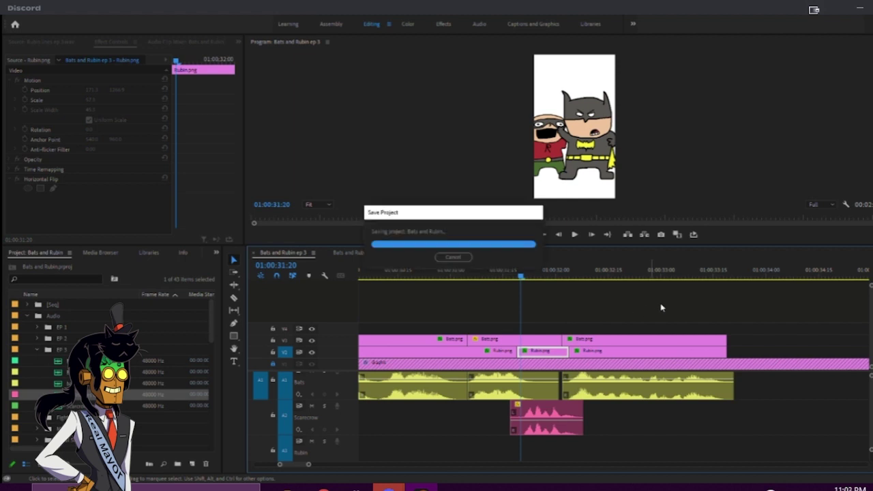
- Play back the end of the exchange and move the two Scarecrow pictures directly after the Bats and Rubin pictures
scroll(569, 306, down, 4)
click(419, 273)
key(space)
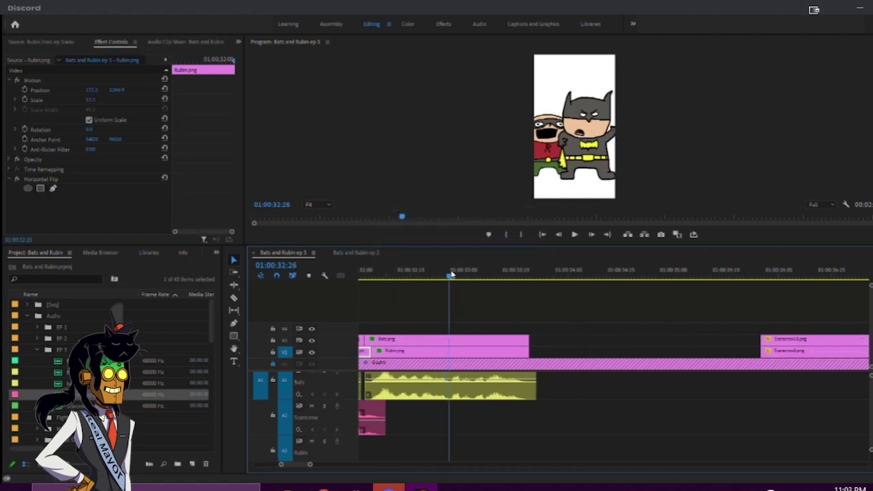
drag(750, 322, 564, 347)
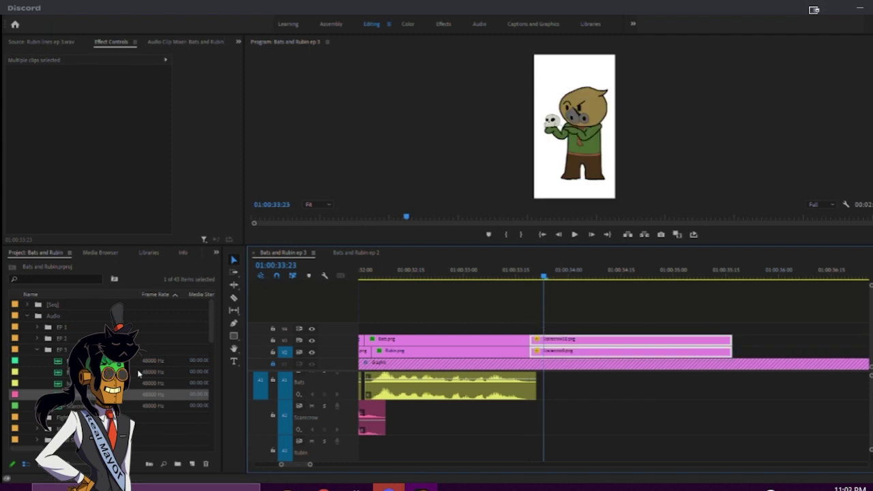
- Mark the next section of the Scarecrow line ep 3 audio, from about 00:00:24:15 and 00:00:06:03 long
double_click(54, 407)
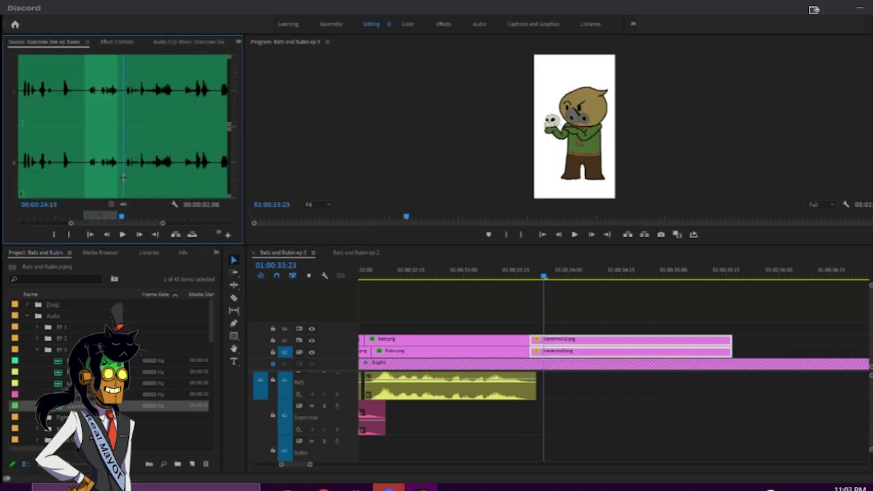
key(i)
key(space)
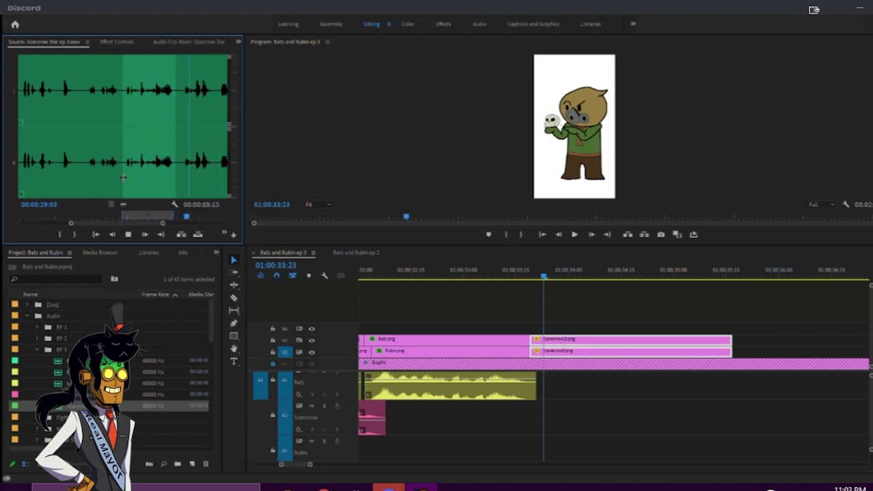
key(o)
key(space)
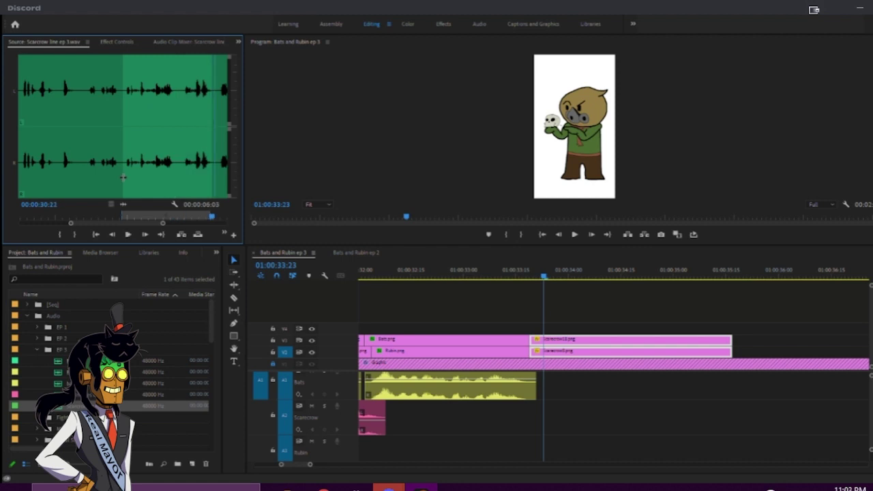
- Place the marked Scarecrow line on the Scarecrow track at 01:00:33:23 and move the Rubin clip down to the Rubin track
drag(65, 409, 551, 414)
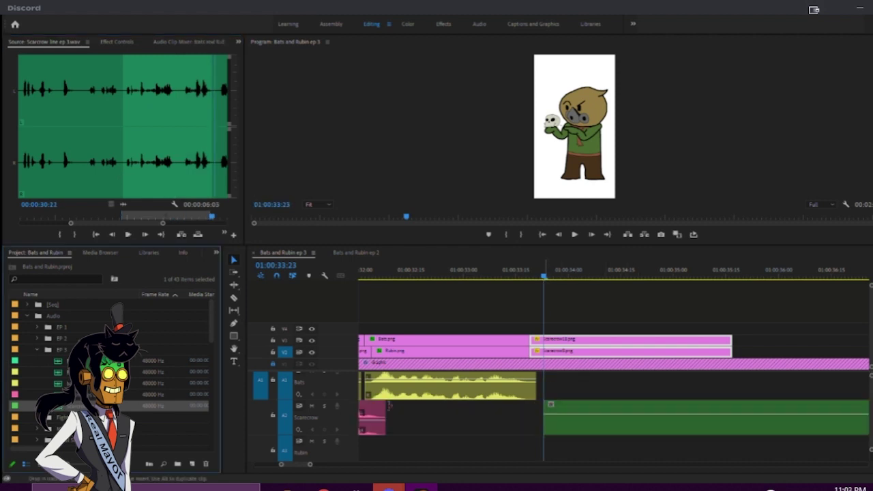
click(372, 417)
key(alt+Down)
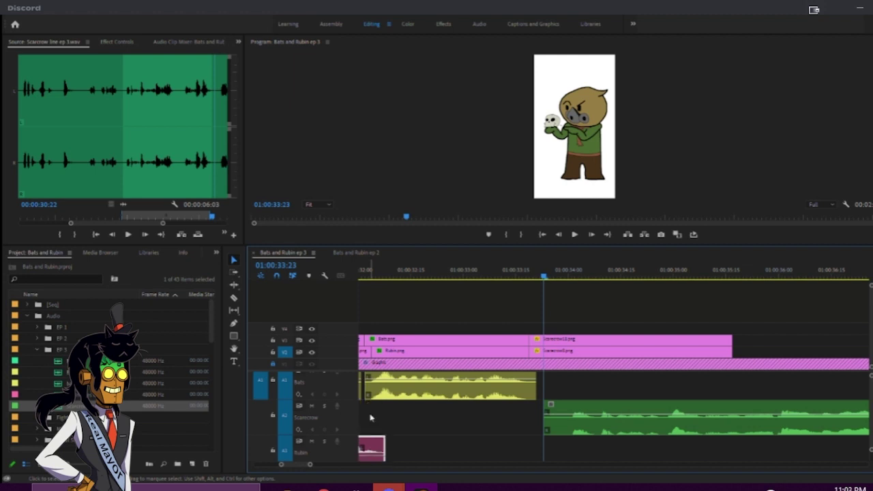
key(minus)
key(minus)
key(equal)
key(equal)
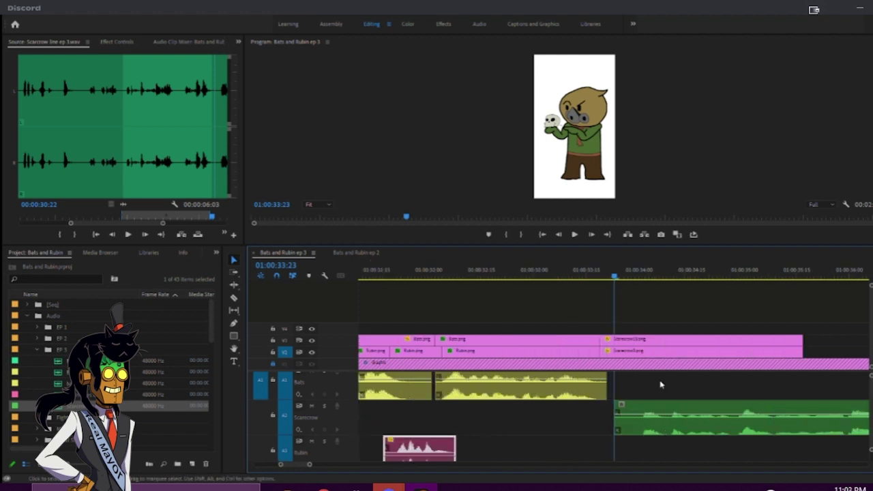
- Move the new Scarecrow audio earlier so it starts with the Scarecrow pictures at about 01:00:33:19, and play it back
scroll(555, 419, down, 10)
drag(452, 424, 476, 427)
drag(504, 421, 450, 427)
key(space)
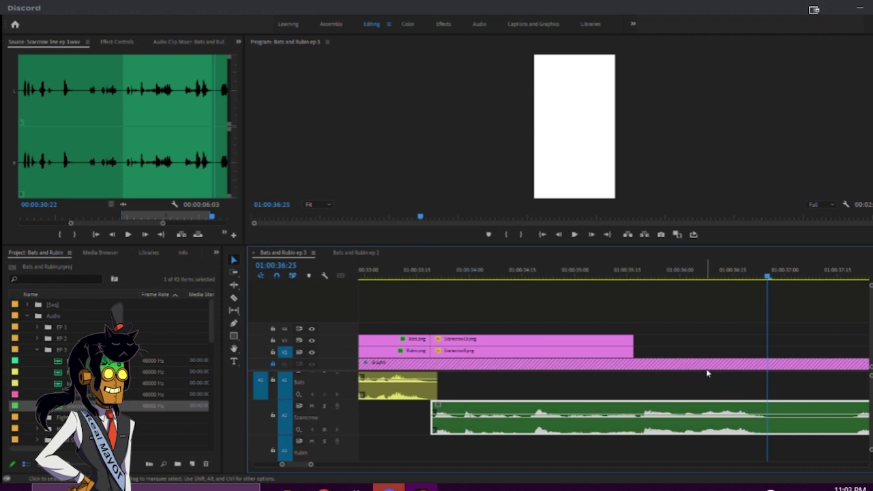
- Split the Scarecrow audio at about 01:00:37:18, move the second part to about 01:00:36:28, and play back the result
scroll(708, 374, down, 4)
key(v)
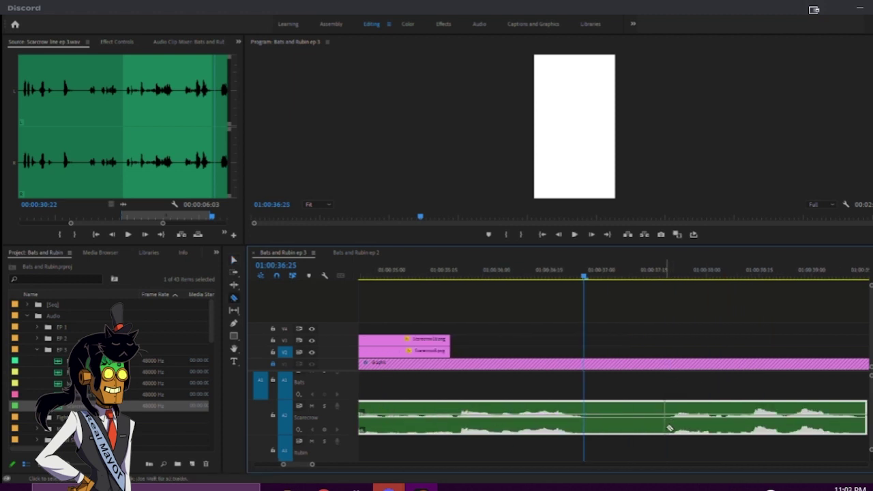
drag(671, 426, 638, 437)
key(space)
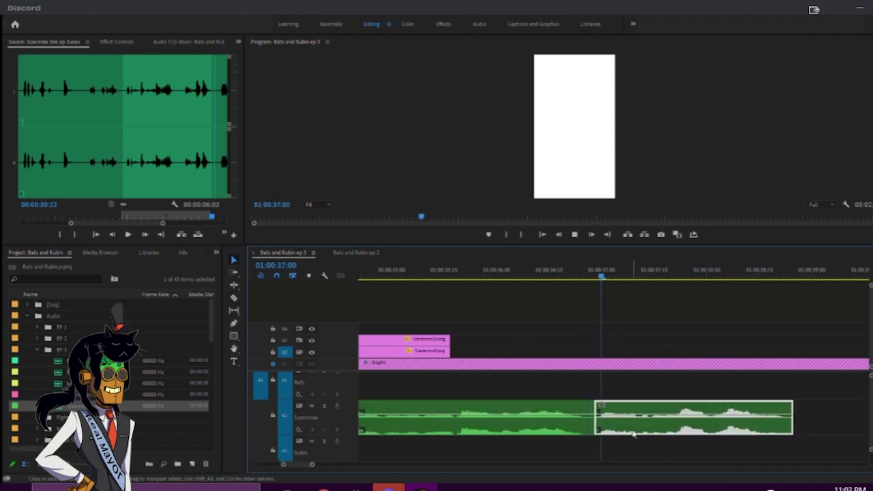
key(space)
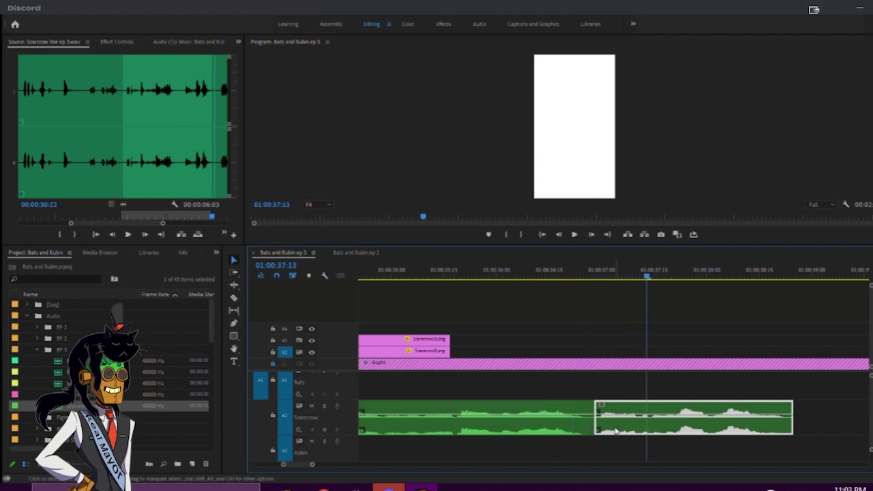
- Move the second part of the Scarecrow line three frames later and check its timing by playback
key(alt+Right)
key(alt+Right)
key(alt+Right)
click(539, 272)
key(space)
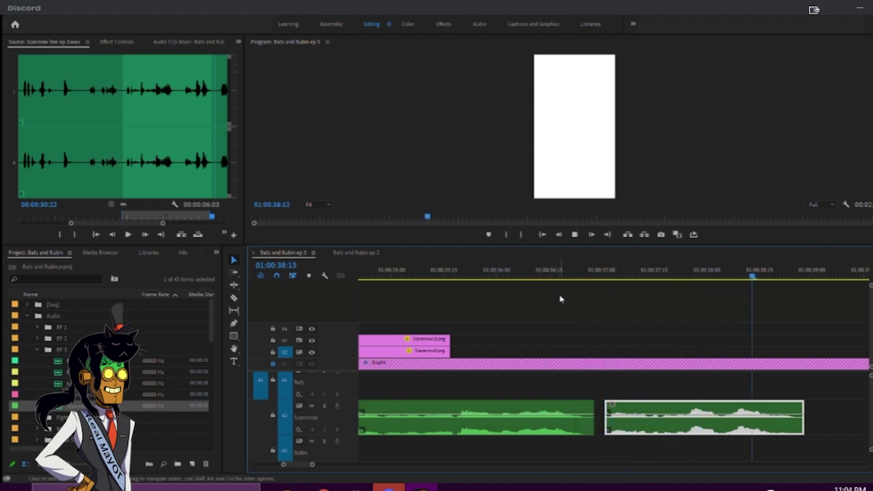
- Extend the two Scarecrow pictures to the end of the first audio part and place Scarecrow9.png directly after them
drag(443, 313, 572, 348)
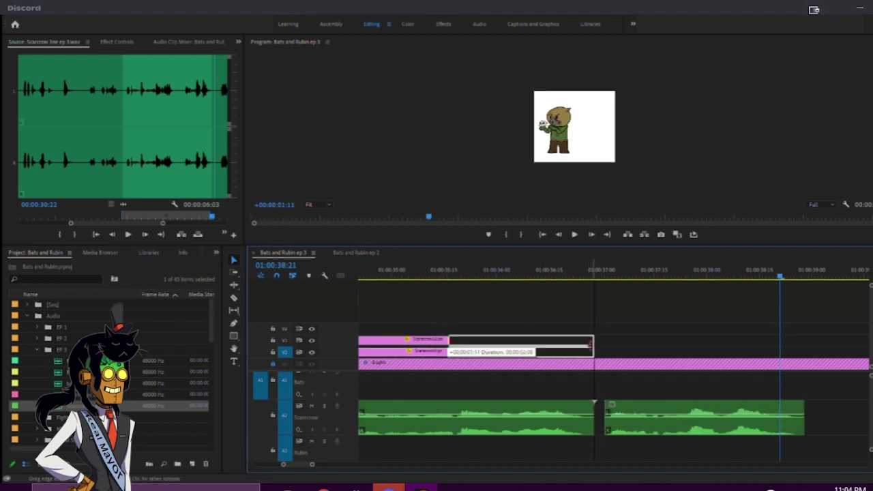
drag(592, 346, 592, 346)
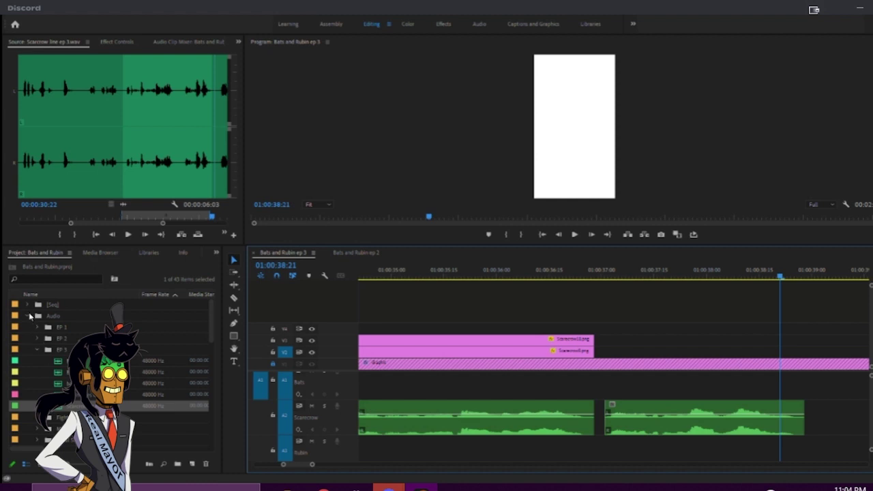
click(29, 317)
scroll(63, 381, down, 4)
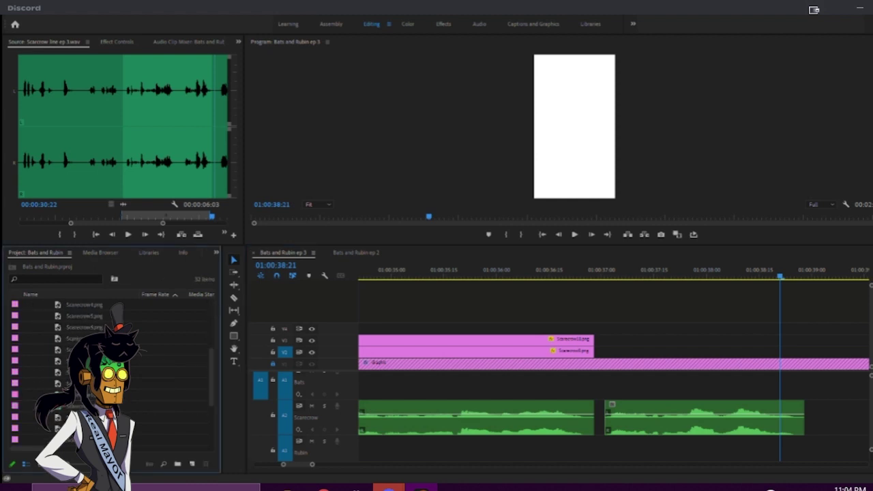
double_click(58, 361)
drag(58, 366, 705, 344)
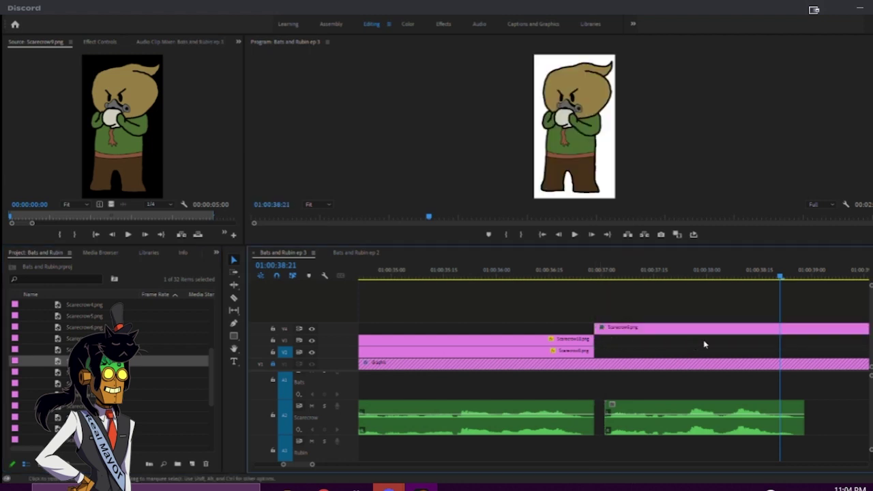
- Cut off Scarecrow9.png at about 01:00:38:24, delete the remainder, and move the picture down two tracks to V2
scroll(705, 345, down, 5)
key(c)
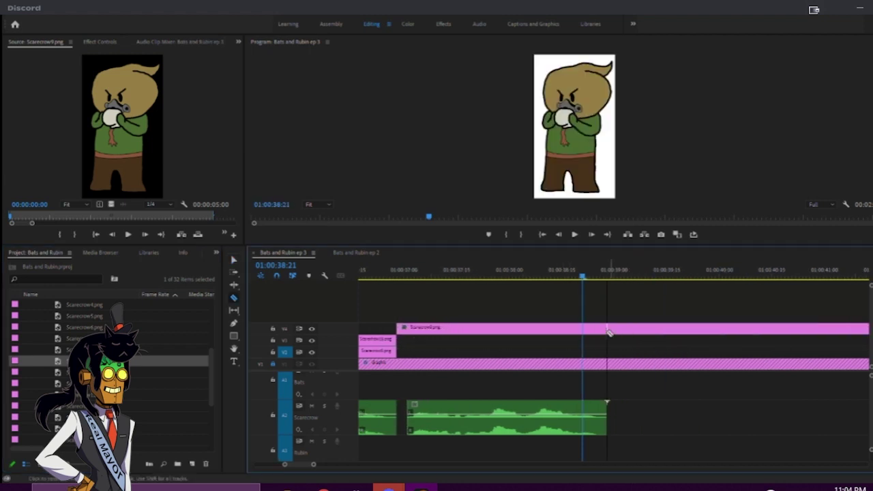
click(597, 328)
key(v)
click(609, 329)
key(Delete)
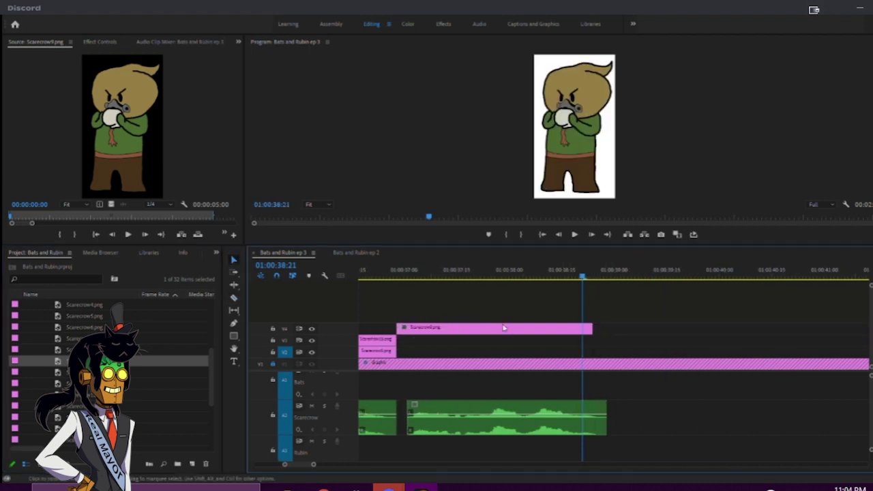
key(alt+Down)
key(alt+Down)
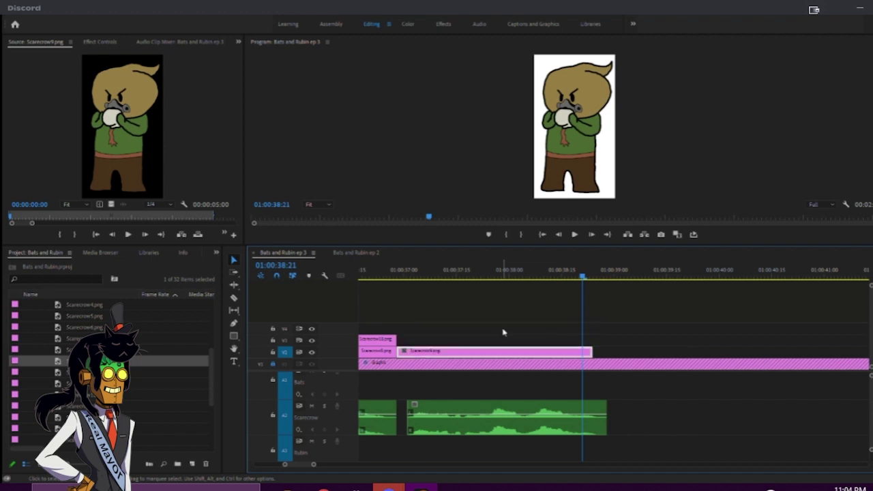
- Play back the change between the Scarecrow pictures at about 01:00:37:00 to check its timing
click(379, 275)
key(space)
scroll(378, 274, up, 6)
key(space)
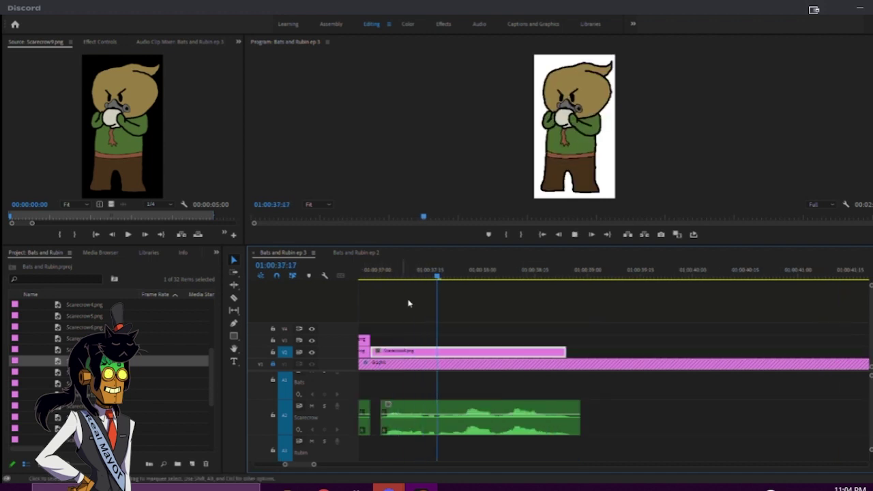
click(361, 279)
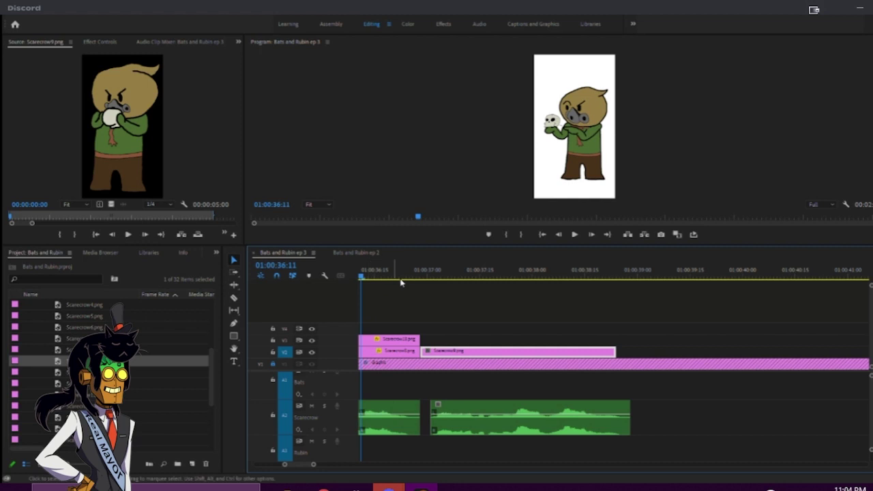
- Copy the Motion settings of the Scarecrow8.png clip on V2 to Scarecrow9.png
click(387, 350)
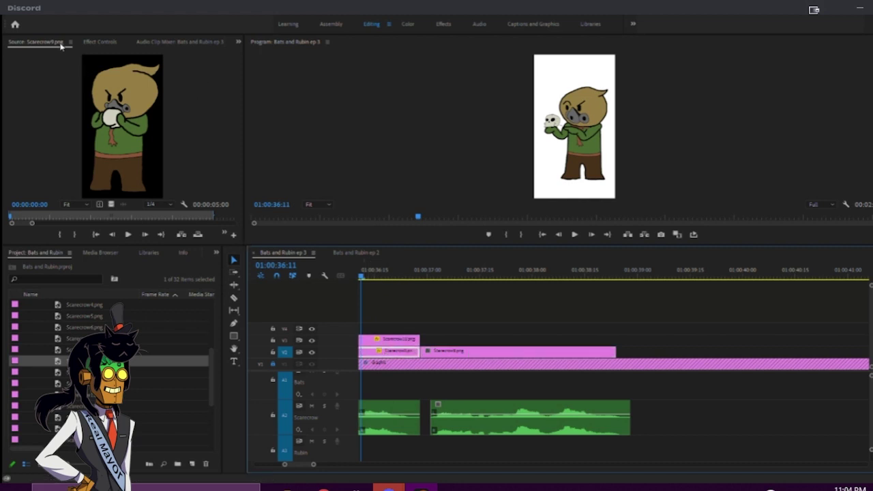
click(95, 42)
click(54, 80)
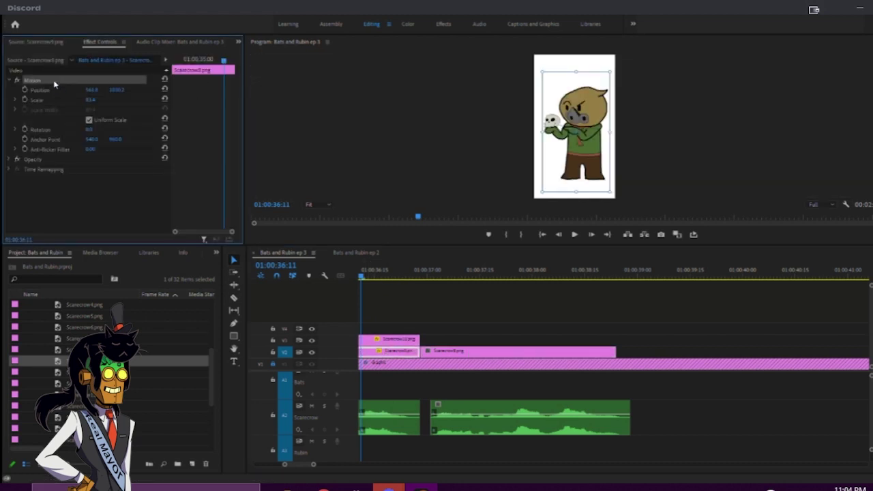
click(452, 351)
key(ctrl+s)
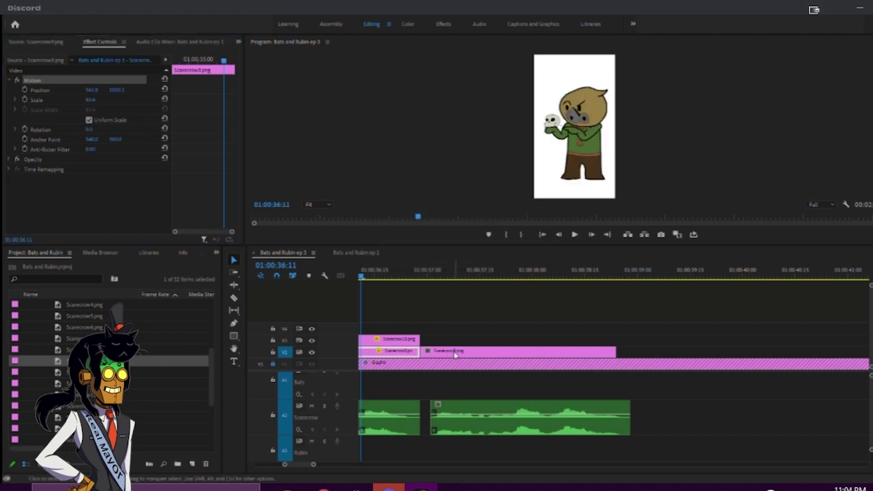
- Move Scarecrow9.png up to V4, starting at about 01:00:36:23 so that it overlaps the end of the two previous pictures
drag(408, 273, 423, 274)
drag(437, 359, 421, 332)
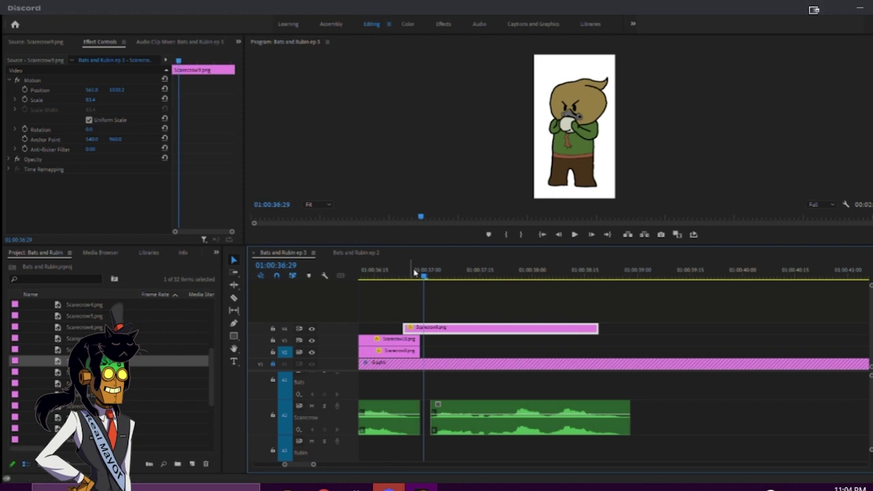
drag(415, 274, 410, 276)
scroll(346, 340, up, 3)
scroll(365, 339, up, 3)
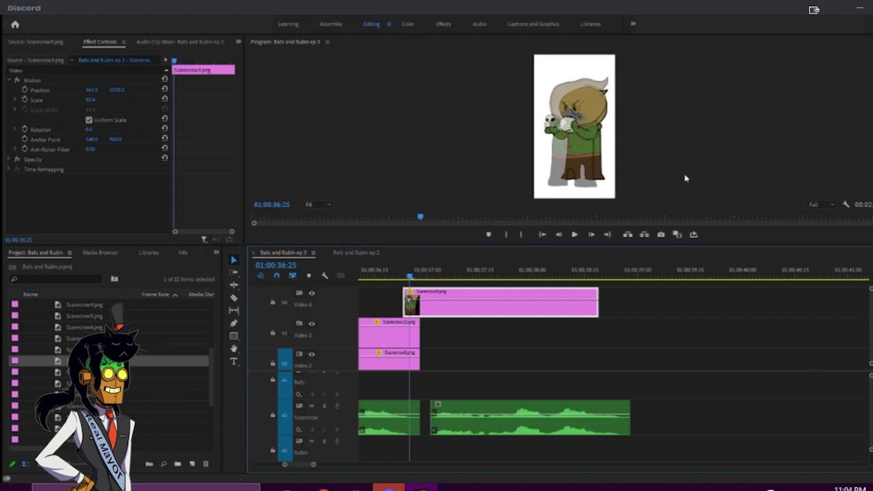
- Scale Scarecrow9.png down to about 79 and reposition it so its body lines up with the preceding Scarecrow picture
key(grave)
click(480, 263)
drag(545, 254, 532, 256)
drag(486, 273, 509, 272)
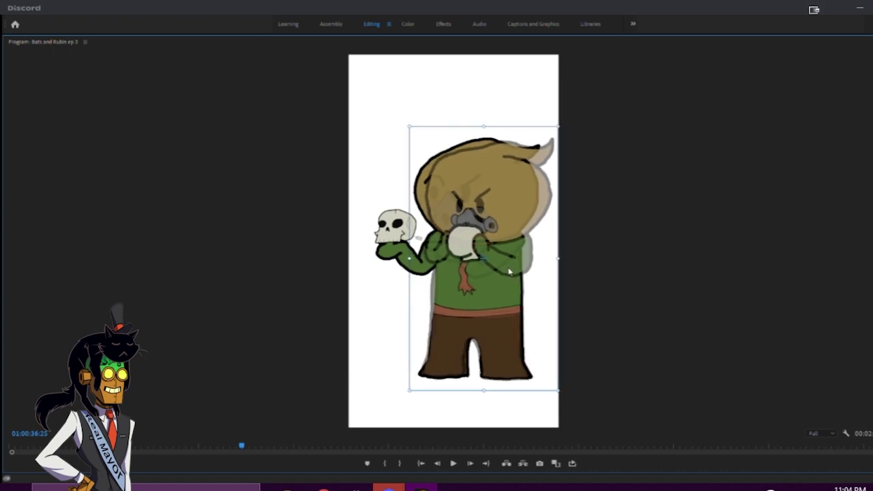
click(628, 251)
key(grave)
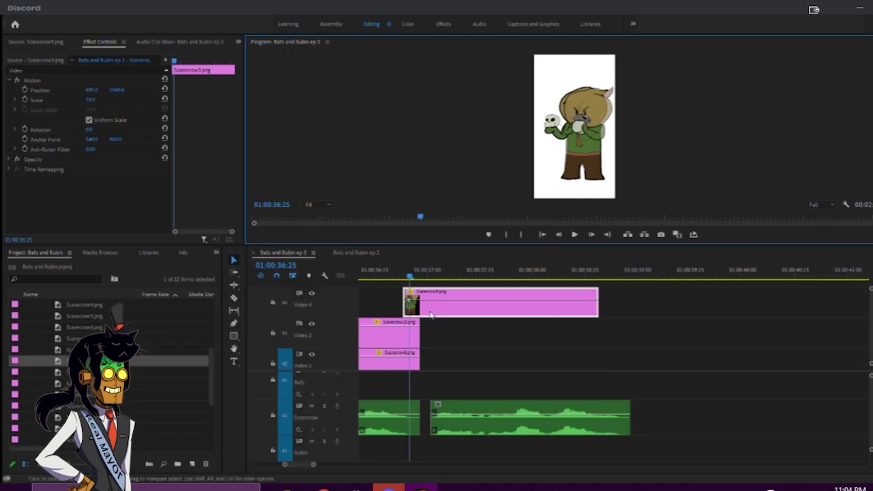
- Return Scarecrow9.png to V2 directly after the first Scarecrow pictures and play back the transition
click(410, 298)
drag(405, 302, 445, 357)
click(386, 273)
key(space)
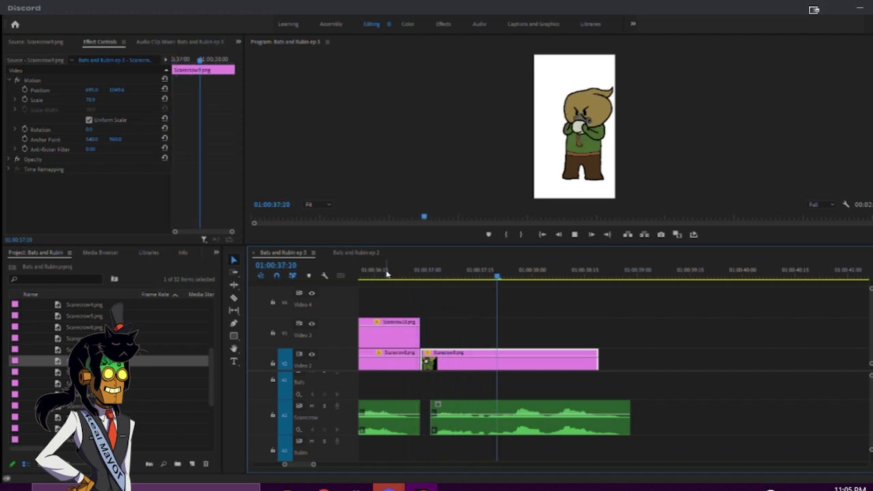
click(367, 275)
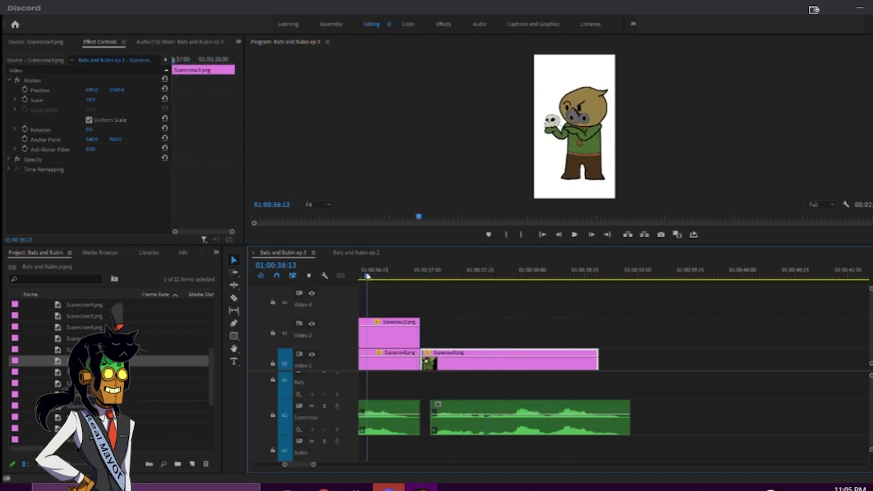
key(space)
key(space)
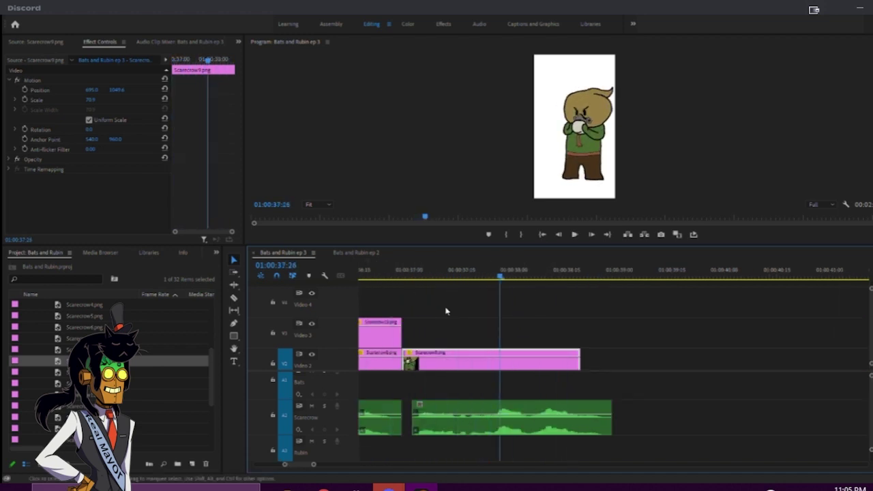
- Split Scarecrow9.png on V2 at 01:00:37:24
click(494, 278)
key(c)
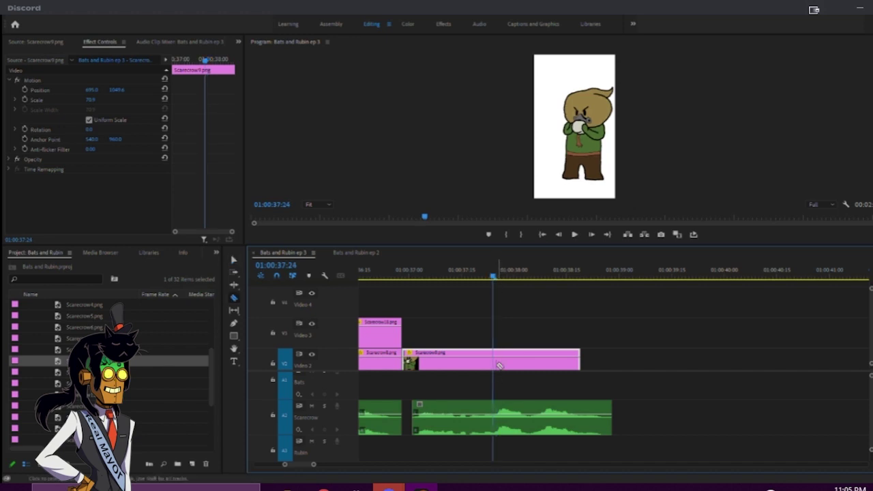
click(495, 359)
- Enlarge the Scarecrow8.png picture to a scale of about 127.6 and reposition it for a closer framing
scroll(471, 350, up, 9)
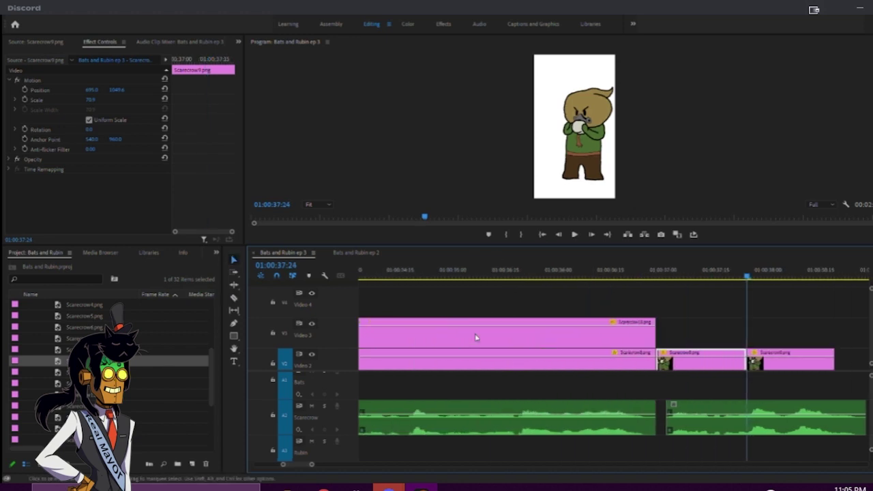
click(484, 275)
click(501, 340)
double_click(574, 168)
drag(611, 131, 595, 157)
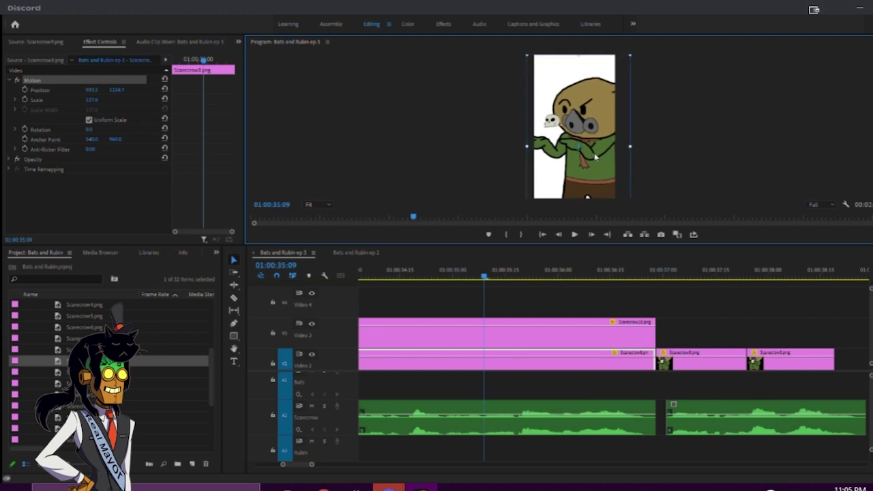
- Enlarge the skull picture and fit it onto the Scarecrow's raised hand, shifting Scarecrow8.png slightly to the right in the frame
click(497, 330)
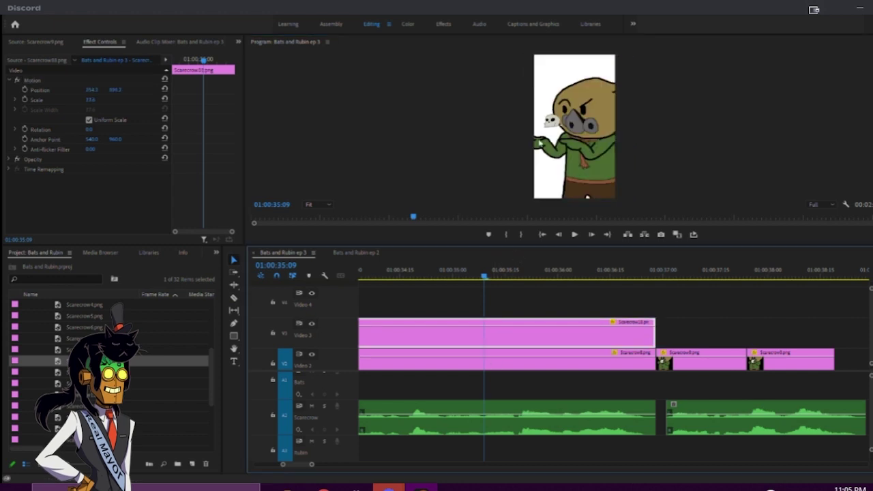
click(549, 122)
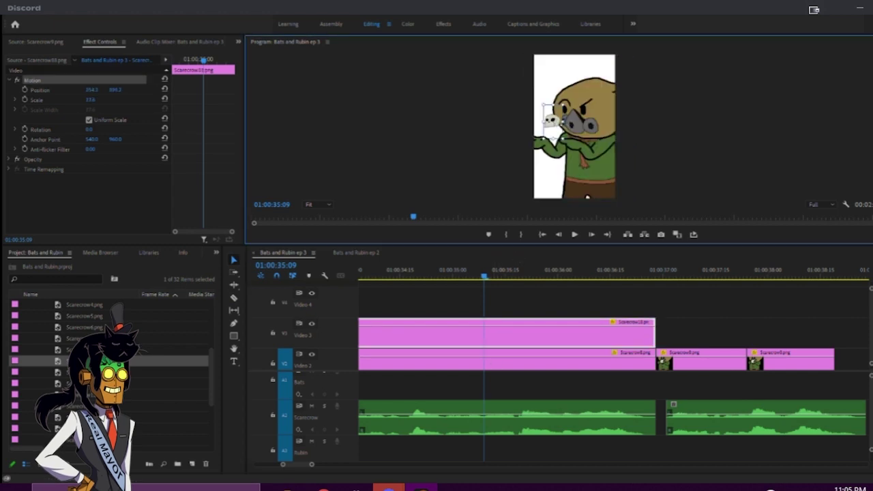
drag(564, 122, 570, 124)
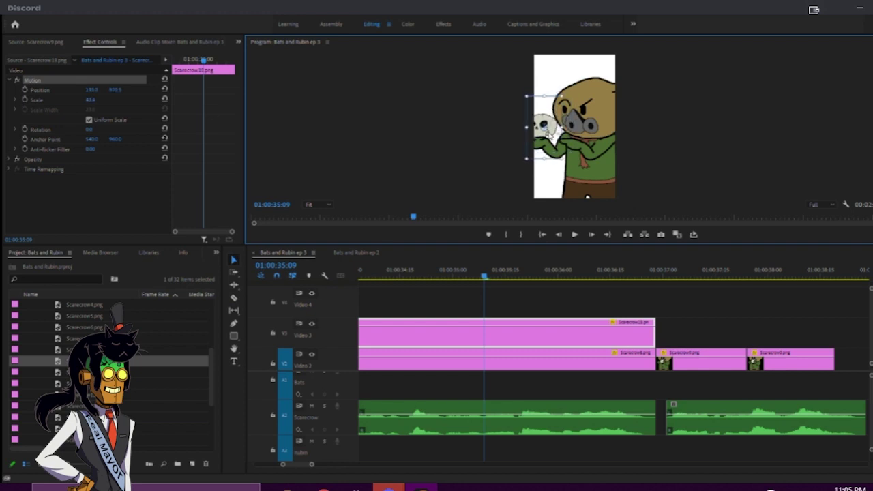
click(590, 152)
drag(602, 151, 609, 152)
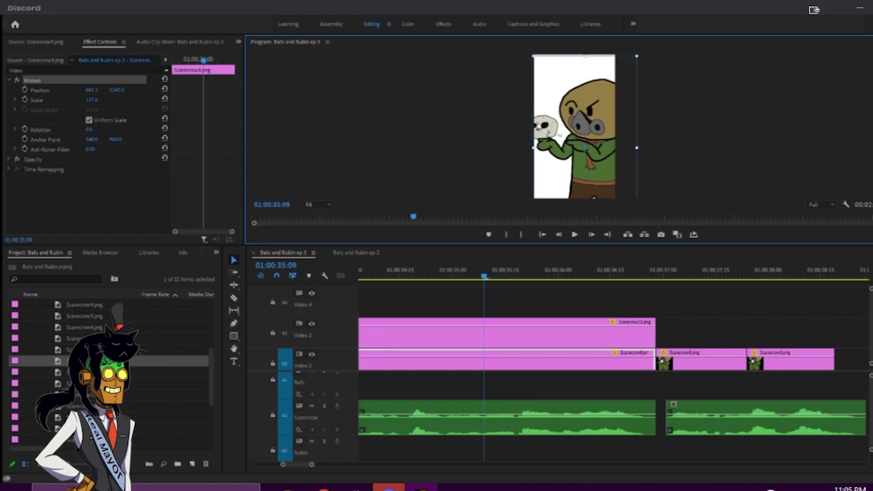
click(545, 128)
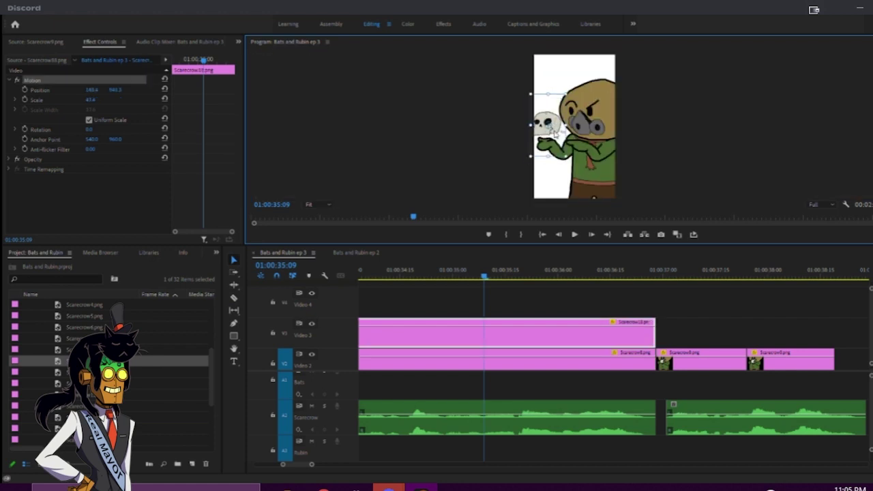
drag(555, 129, 564, 131)
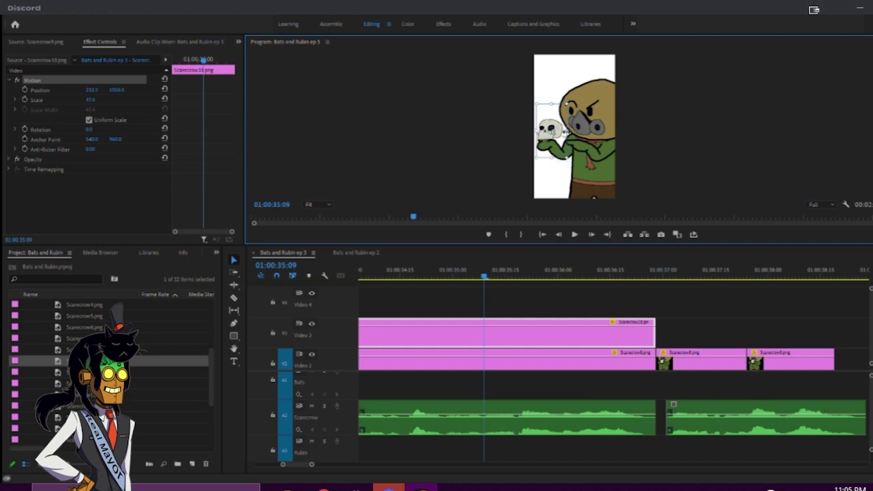
drag(558, 135, 558, 135)
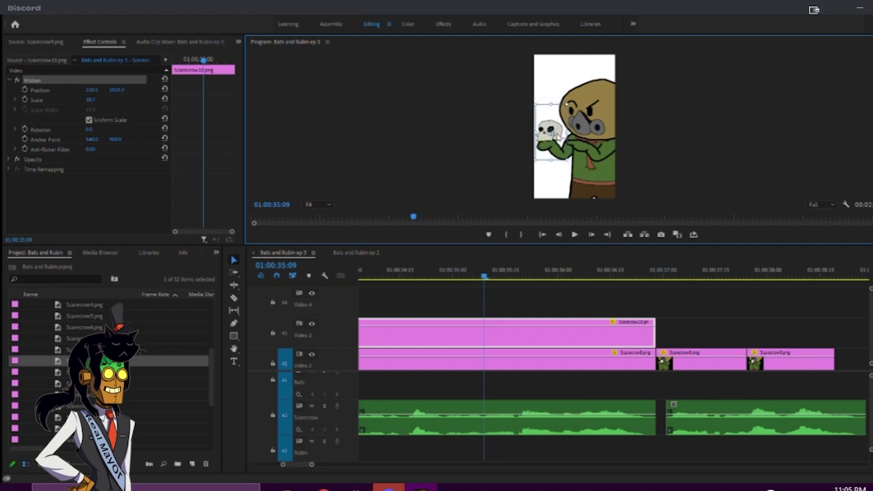
- Move the first part of Scarecrow9.png up to V4, overlapping the end of the enlarged Scarecrow picture at about 01:00:36:24
click(706, 320)
drag(638, 274, 670, 276)
drag(683, 355, 642, 308)
click(642, 276)
click(647, 195)
- Scale the first part of Scarecrow9.png up to about 107 and reposition it to match the enlarged Scarecrow's head and body
key(grave)
click(452, 279)
drag(558, 258, 543, 292)
drag(598, 284, 609, 284)
drag(538, 289, 537, 296)
drag(608, 292, 552, 300)
drag(517, 236, 529, 222)
drag(502, 106, 502, 101)
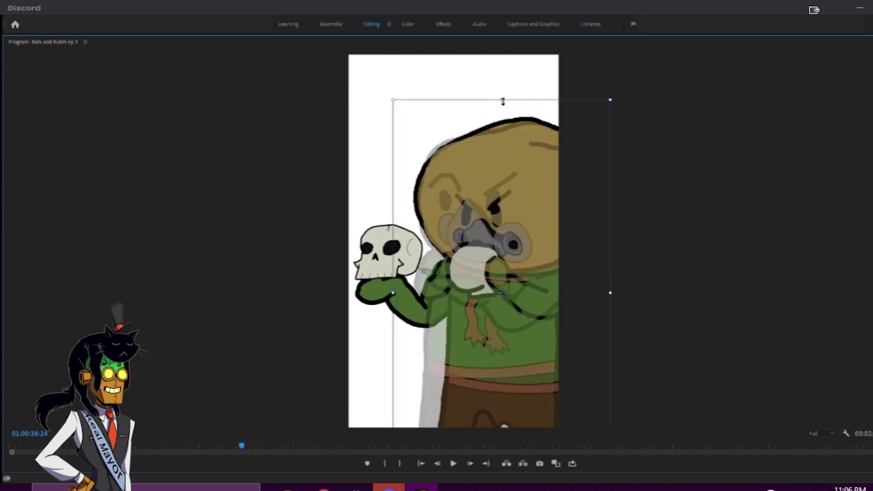
drag(516, 155, 518, 160)
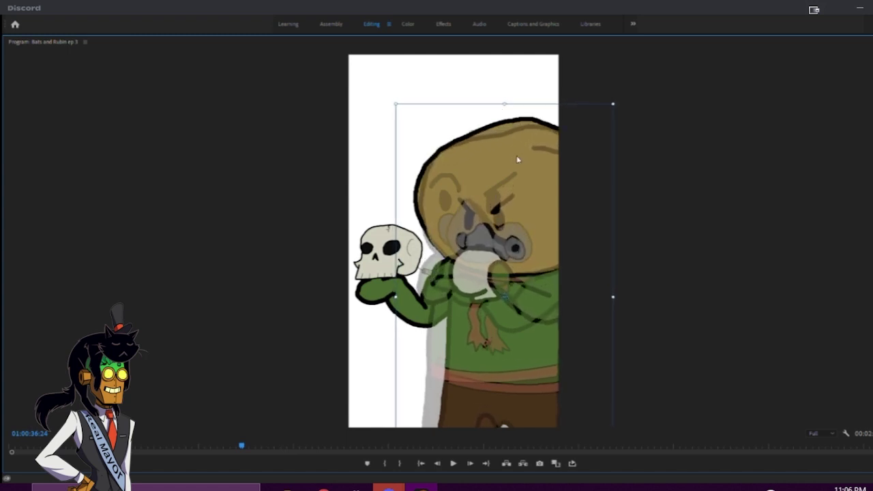
mouse_move(506, 103)
mouse_down()
mouse_move(513, 130)
mouse_move(506, 99)
mouse_up()
mouse_move(513, 141)
mouse_down()
mouse_move(532, 141)
mouse_move(510, 142)
mouse_move(519, 142)
mouse_up()
click(672, 156)
key(grave)
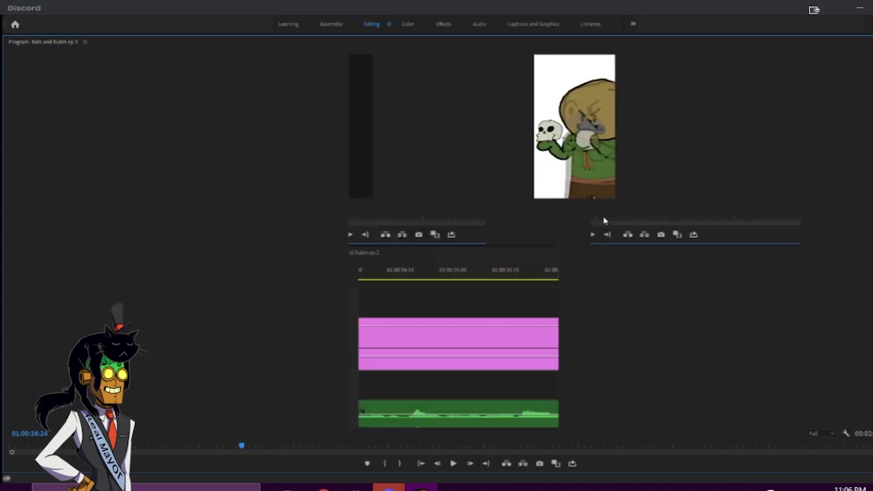
- Place the Scarecrow9.png part directly after the enlarged pictures and compare the frames on both sides of the cut at 01:00:36:28
mouse_move(665, 305)
mouse_down()
mouse_move(694, 305)
mouse_move(681, 308)
mouse_up()
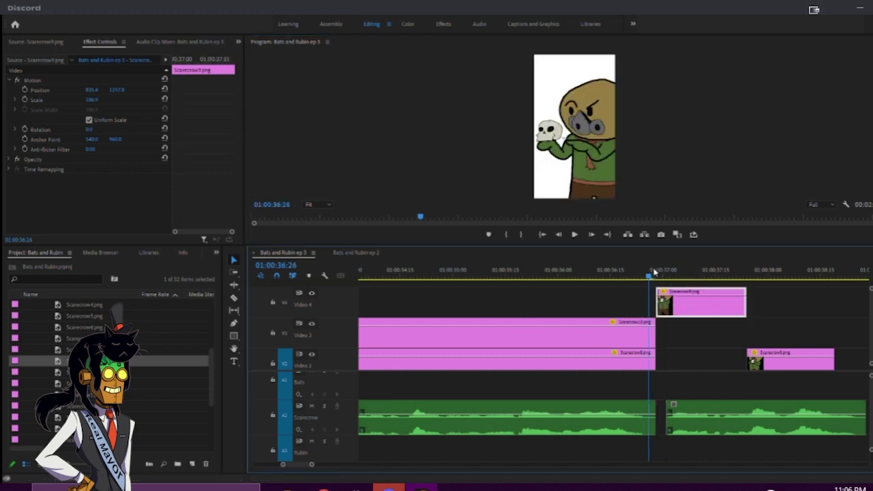
drag(653, 272, 653, 272)
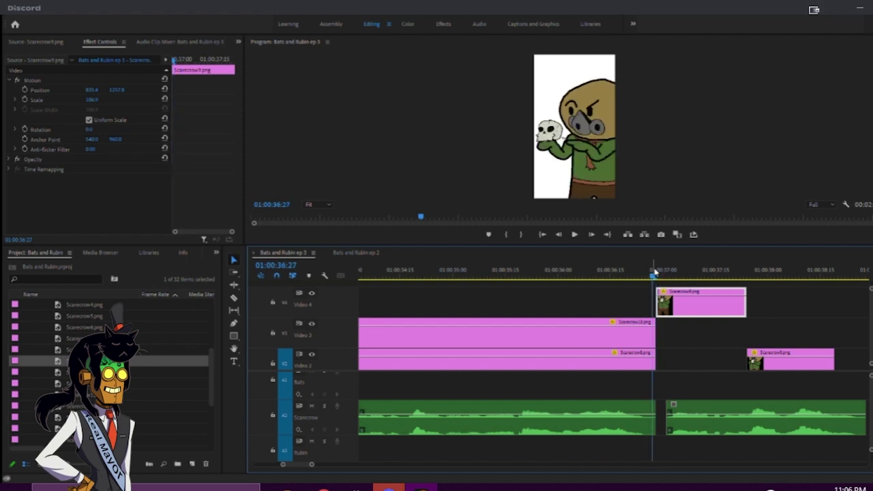
key(grave)
key(Right)
key(Left)
key(Right)
key(Left)
key(Right)
key(Left)
key(Right)
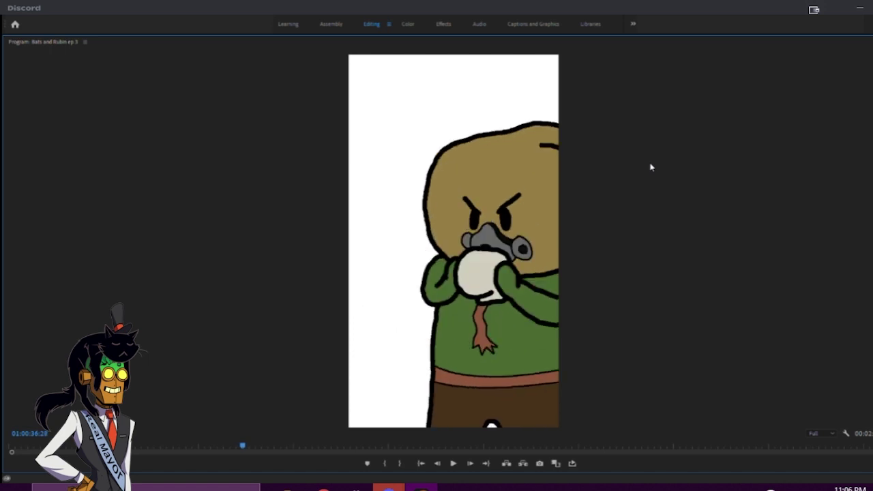
key(grave)
- Move the first part of Scarecrow9.png down to V2 and play back the transition from about 01:00:36:22
scroll(558, 311, down, 4)
drag(558, 311, 558, 359)
click(520, 277)
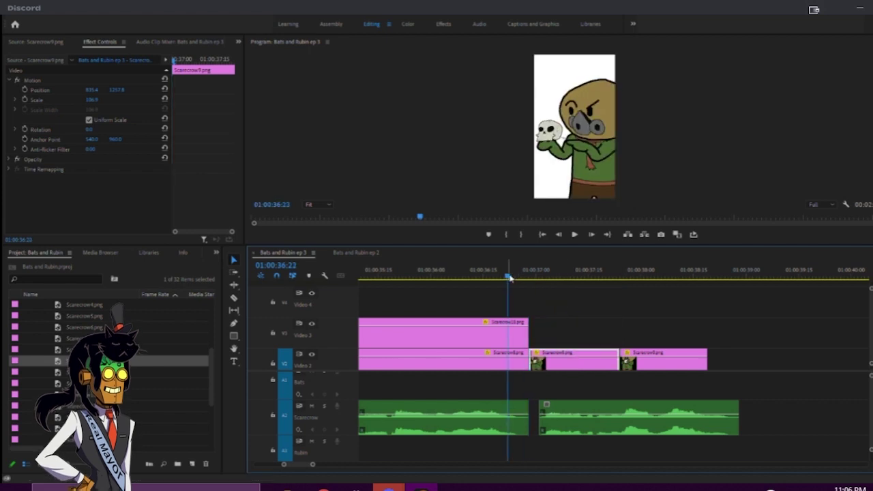
key(space)
key(space)
- Replace the second part of Scarecrow9.png on V2 with Scarecrow10.png, cut off at about 01:00:38:22
click(642, 368)
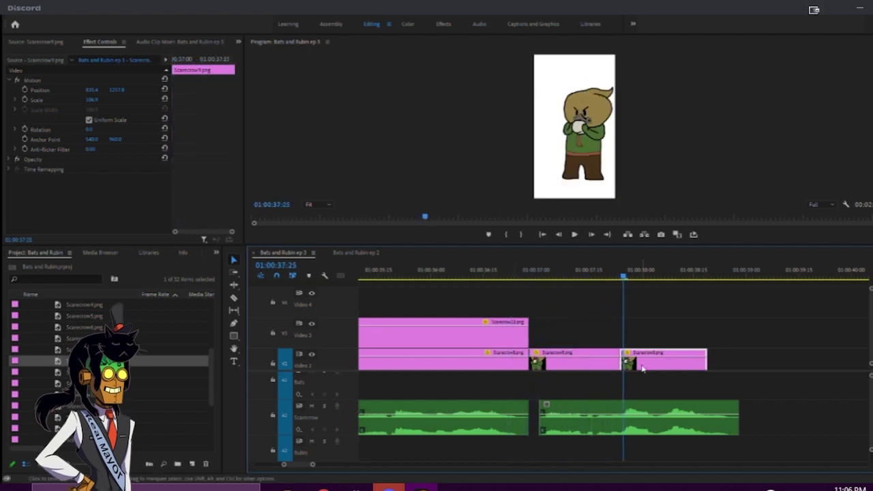
key(Delete)
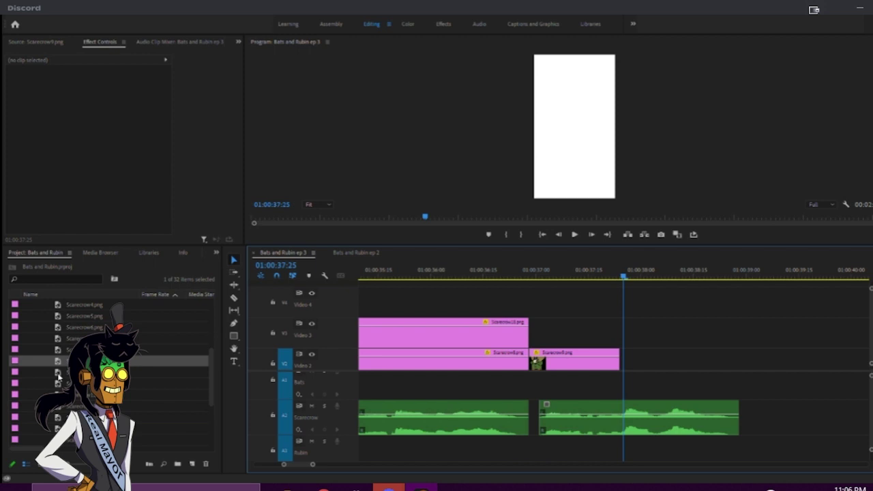
double_click(58, 373)
drag(59, 382, 622, 358)
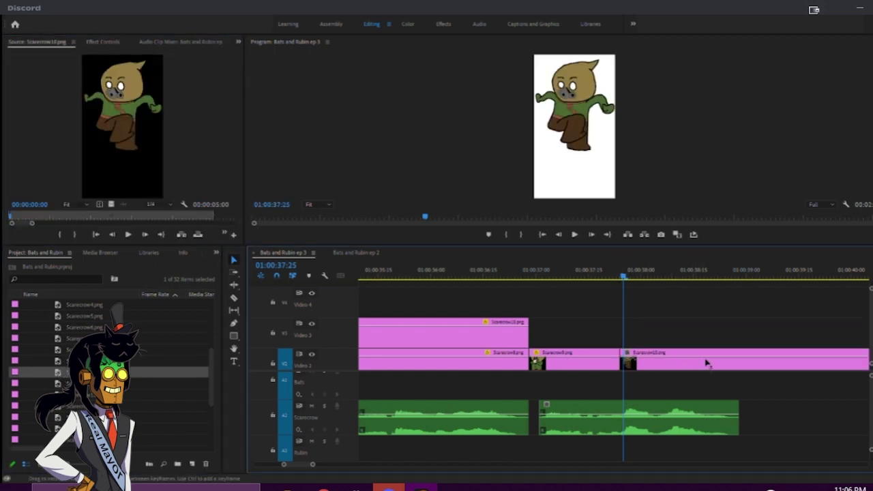
click(719, 360)
key(v)
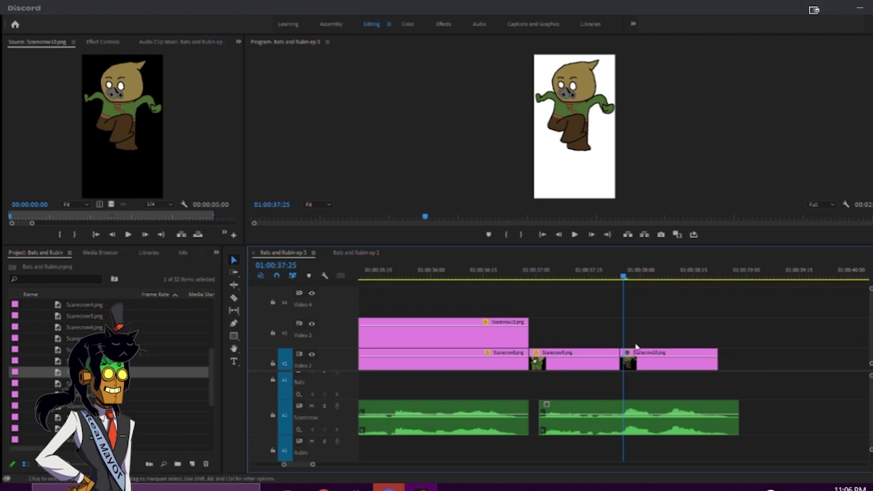
- Duplicate the skull picture on V3 to the start of the second Scarecrow audio part and cut off the copy's excess
scroll(520, 333, up, 3)
click(523, 269)
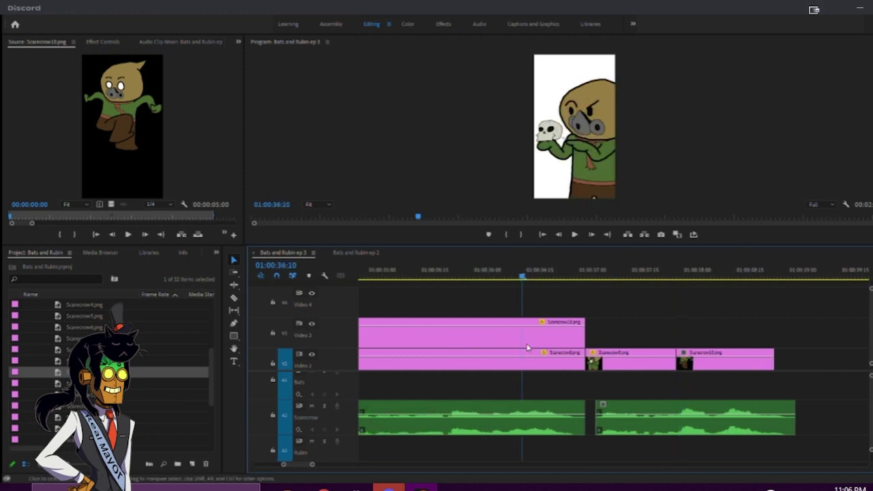
drag(507, 340, 866, 339)
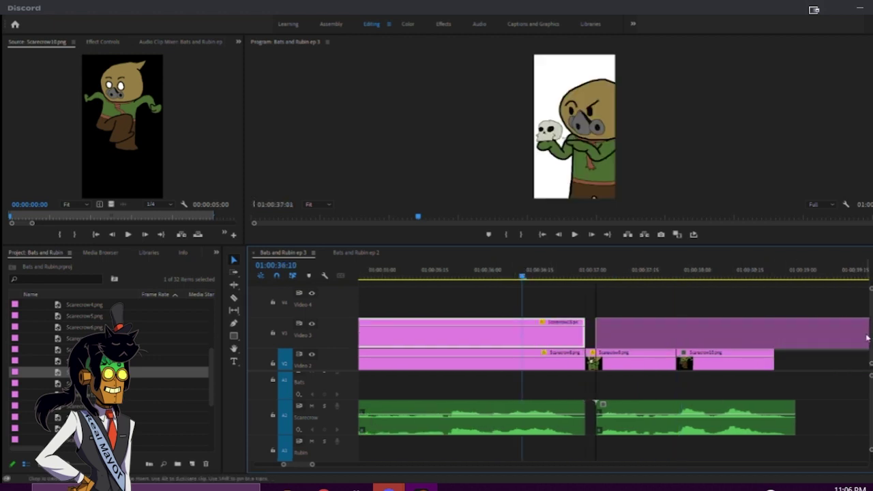
scroll(708, 337, down, 9)
key(c)
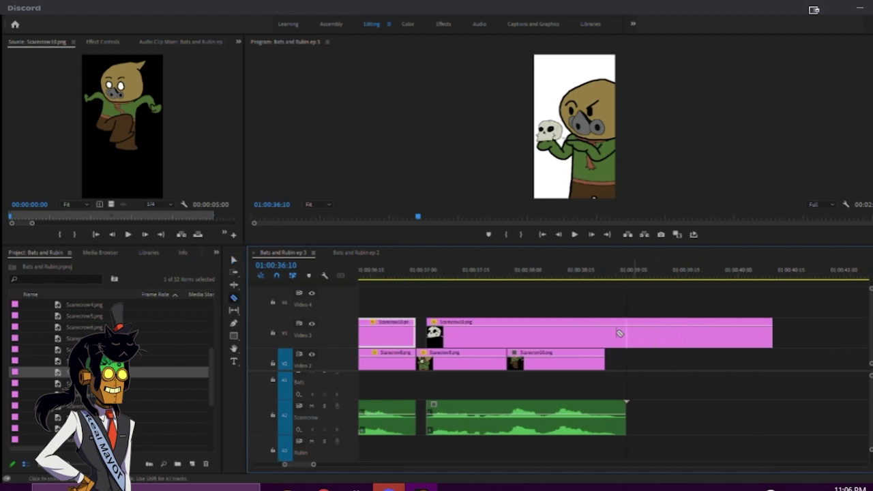
click(591, 336)
key(v)
key(Delete)
- Trim the skull copy to the length of Scarecrow10.png, set it aside, and move Scarecrow10.png to V3 overlapping the end of Scarecrow9.png
drag(477, 337, 557, 337)
drag(662, 339, 683, 341)
drag(535, 369, 513, 335)
double_click(592, 83)
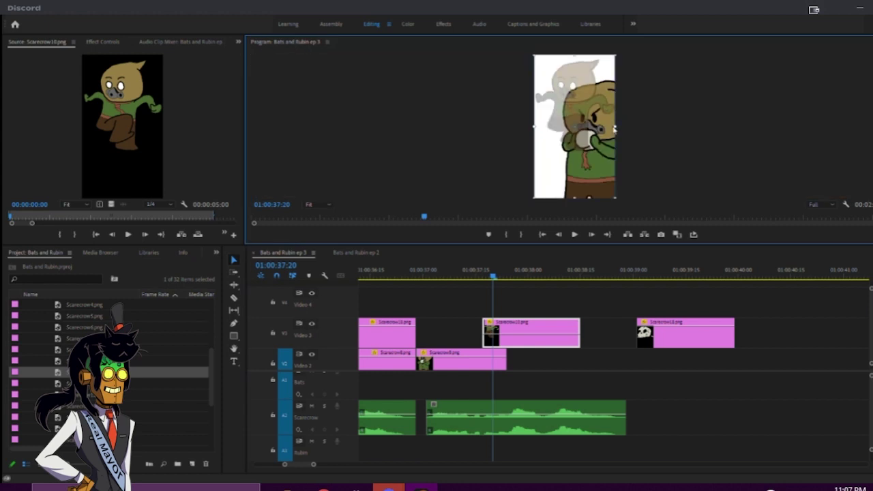
- Enlarge and reposition Scarecrow10.png in the preview so its head and body match the Scarecrow9.png picture underneath
drag(614, 126, 655, 127)
drag(604, 105, 640, 172)
drag(686, 194, 637, 172)
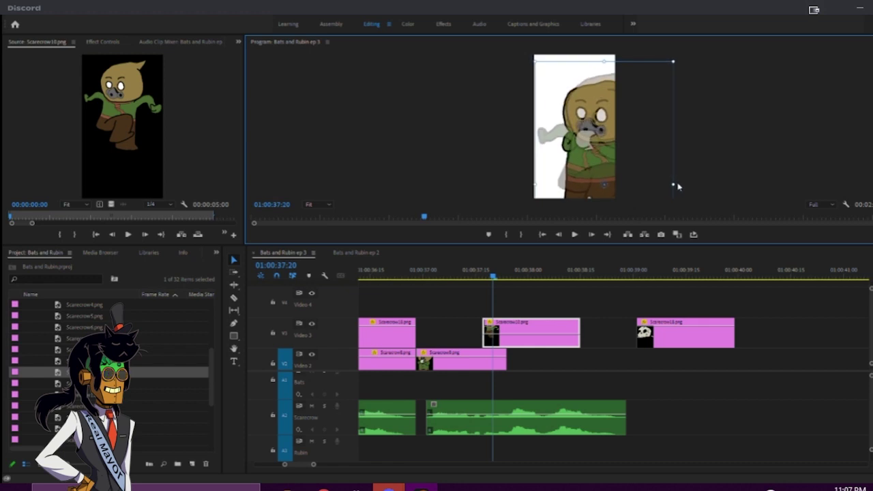
drag(672, 185, 647, 173)
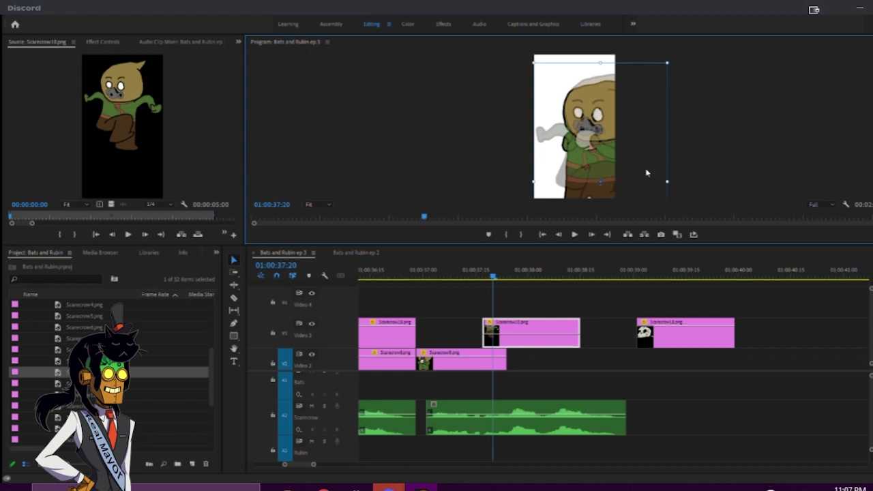
- Return Scarecrow10.png to V2 directly after Scarecrow9.png, place the skull picture above it on V3, and compare frames around the cut
drag(508, 338, 533, 367)
drag(687, 337, 557, 337)
drag(523, 276, 533, 278)
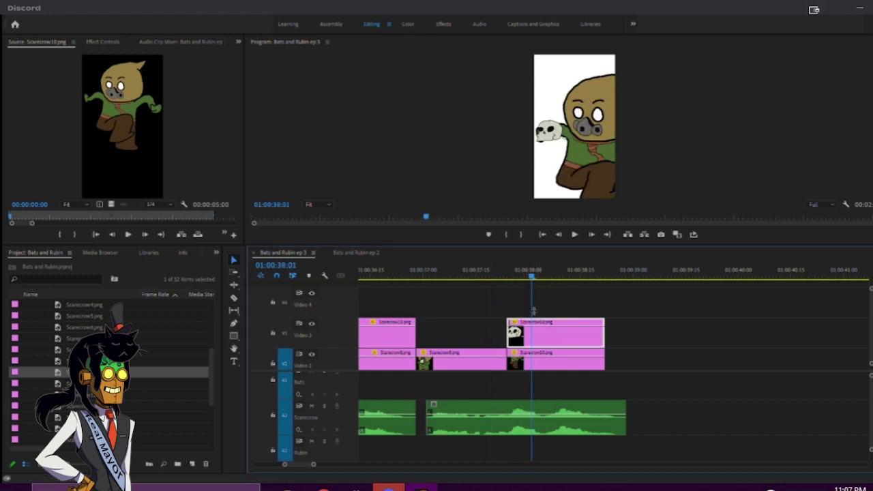
drag(493, 278, 457, 278)
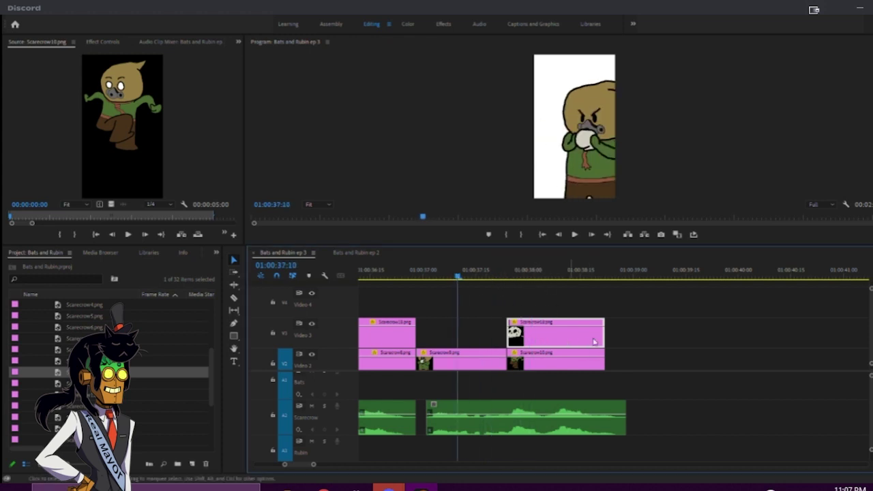
- Set the skull picture aside and play back the Scarecrow line from about 01:00:34:09 in the maximized preview
drag(595, 340, 769, 339)
drag(455, 269, 243, 275)
click(692, 140)
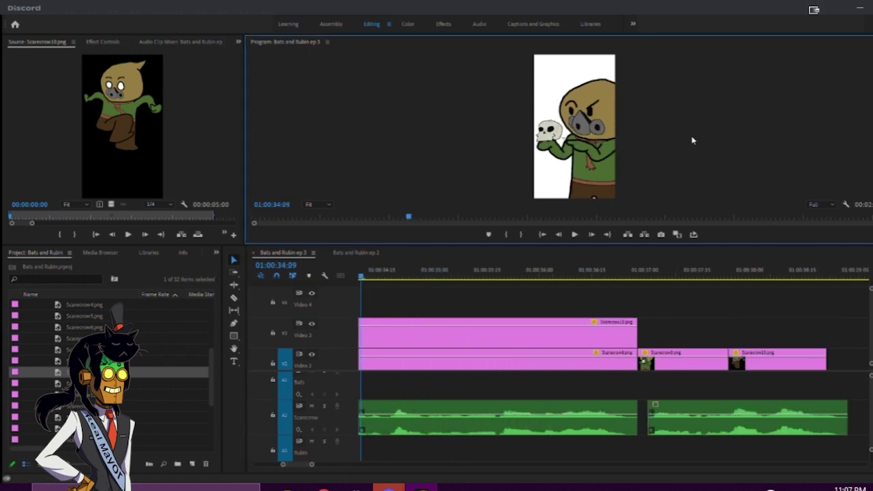
key(grave)
key(space)
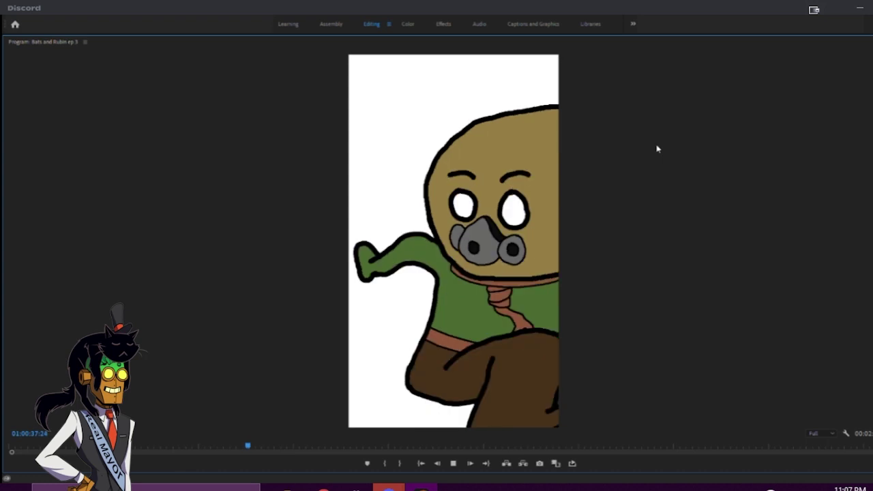
key(grave)
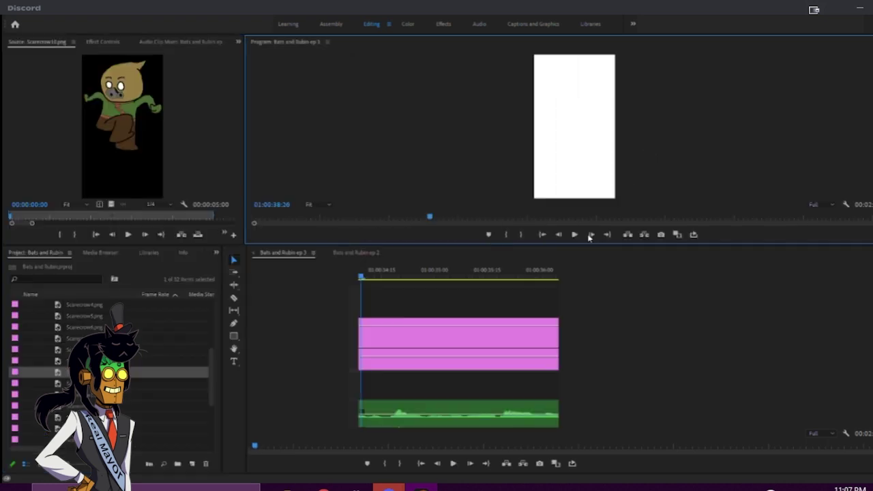
- Extend the end of Scarecrow10.png on V2 slightly and put the skull picture back above it with a matching end
scroll(628, 353, down, 2)
drag(628, 353, 635, 363)
drag(737, 332, 561, 333)
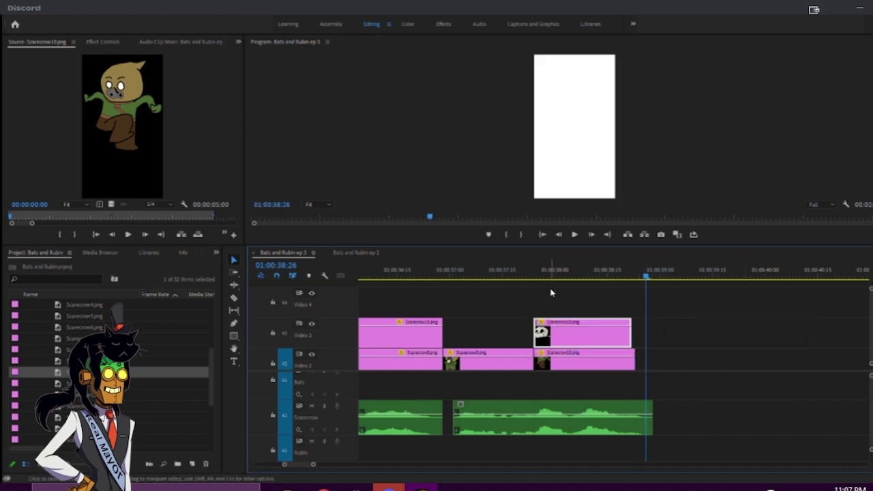
drag(622, 332, 626, 332)
- At 01:00:37:25, move the skull picture in front of Scarecrow's mask and rotate it to about -28.7°
click(528, 275)
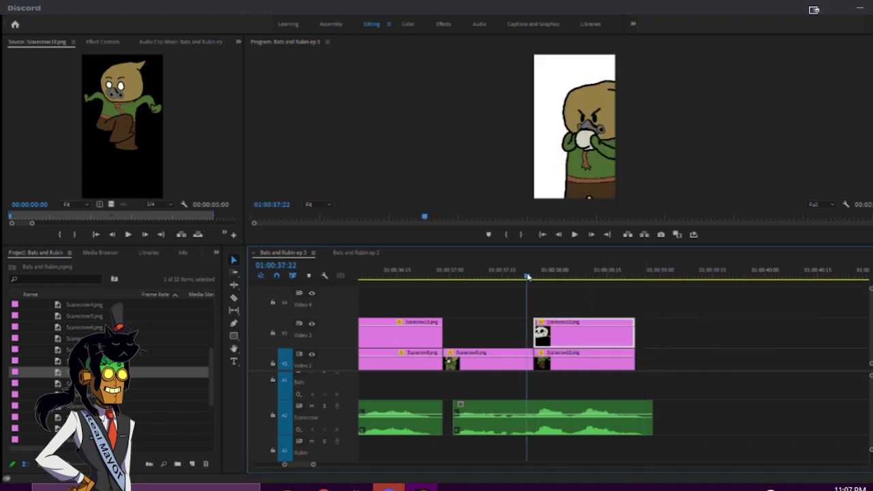
drag(531, 275, 537, 275)
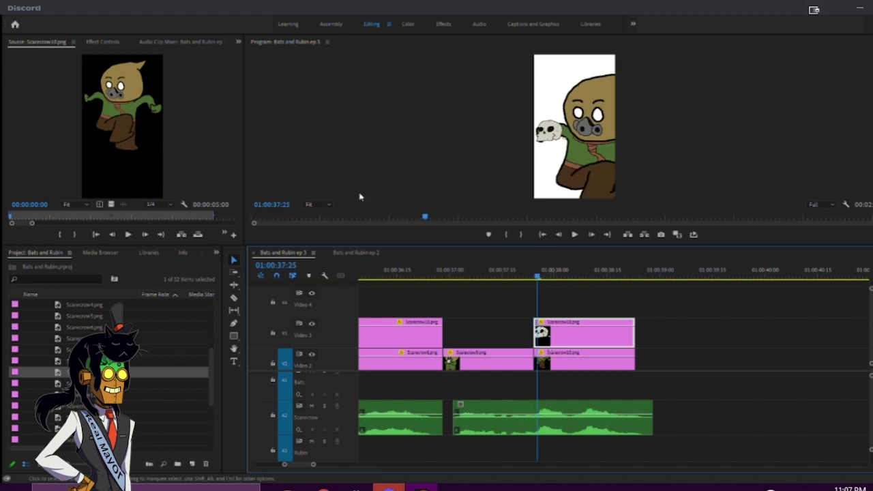
click(90, 41)
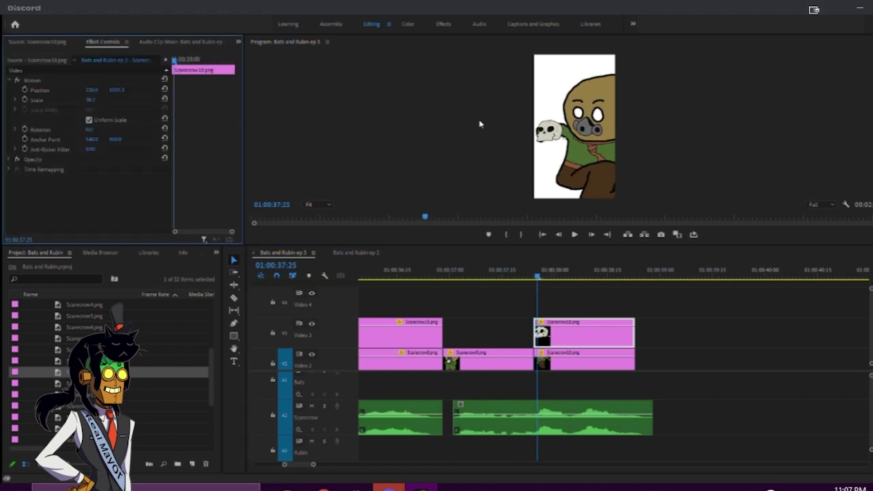
click(549, 132)
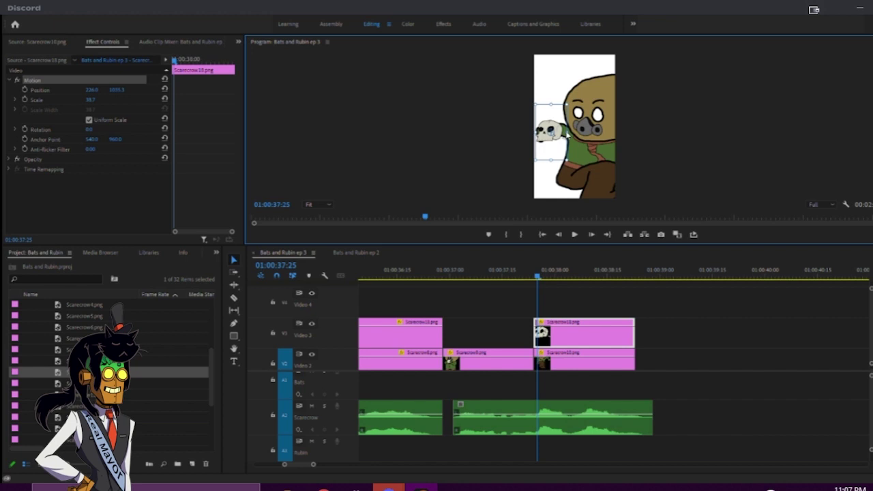
drag(549, 132, 571, 140)
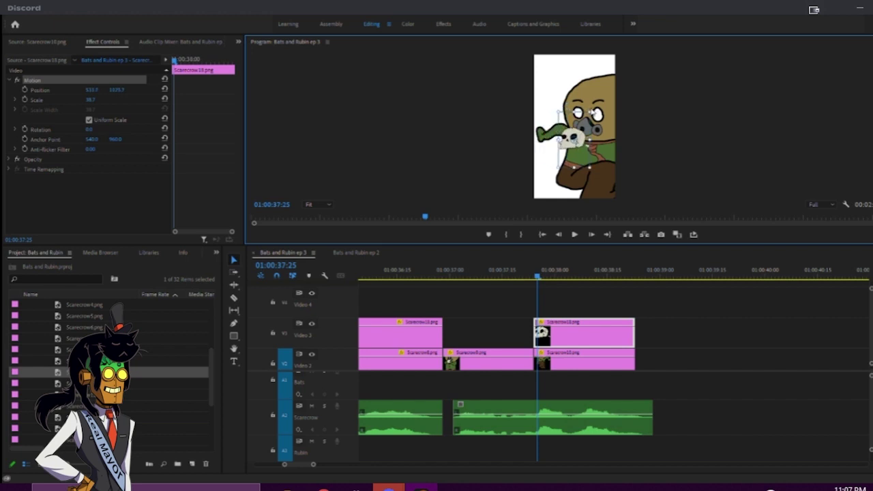
mouse_move(572, 140)
mouse_down()
mouse_move(594, 142)
mouse_move(568, 135)
mouse_move(584, 134)
mouse_up()
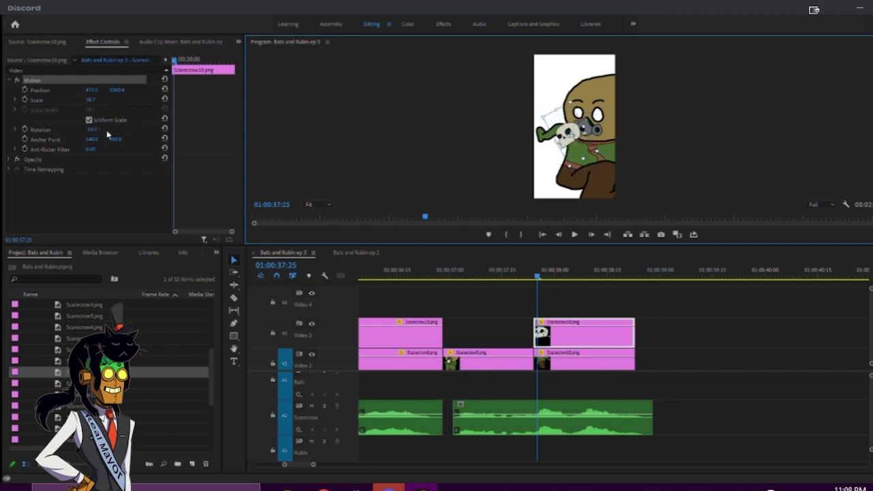
- Start Position and Rotation keyframing for the skull picture at 01:00:37:24
click(16, 89)
key(Left)
click(25, 90)
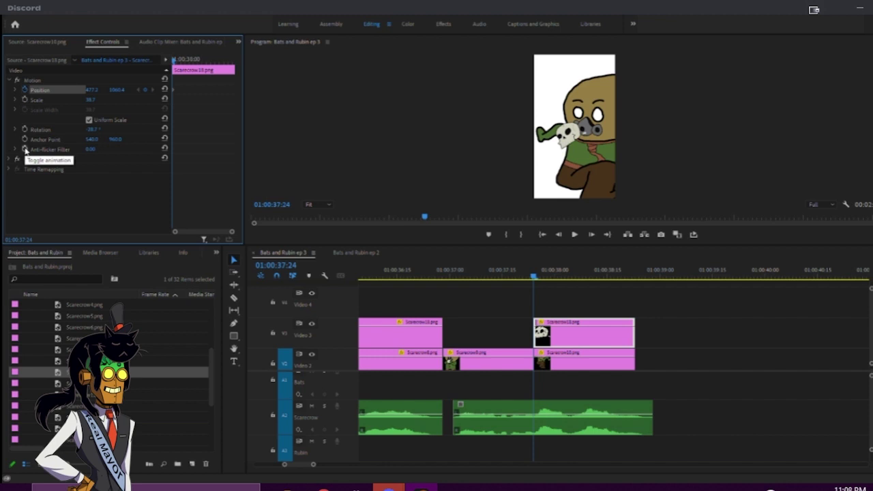
click(24, 129)
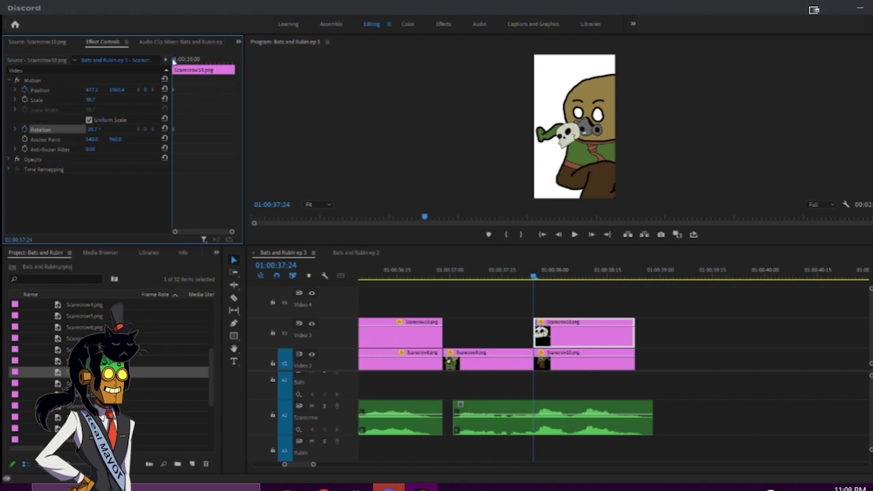
- Keyframe the skull's Position above Scarecrow's outstretched hand at 01:00:38:01 and outside the frame beyond that hand at 01:00:38:06
drag(174, 60, 187, 60)
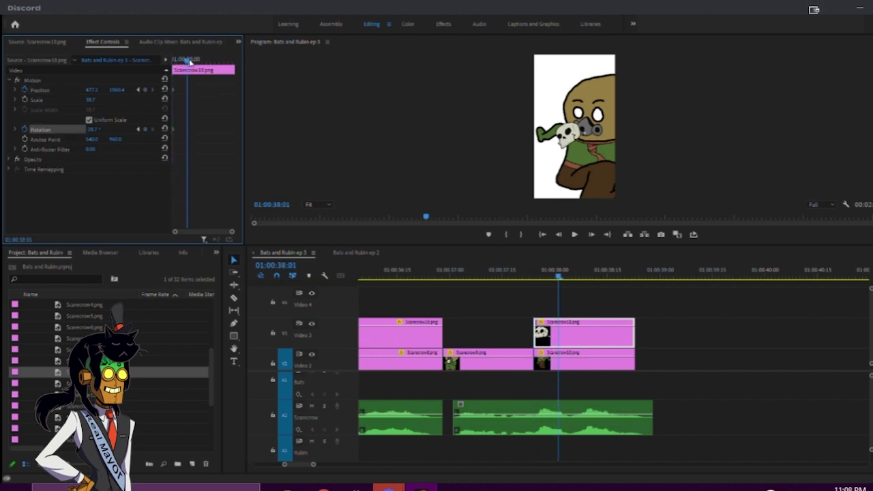
drag(568, 140, 551, 122)
click(197, 60)
drag(549, 119, 514, 137)
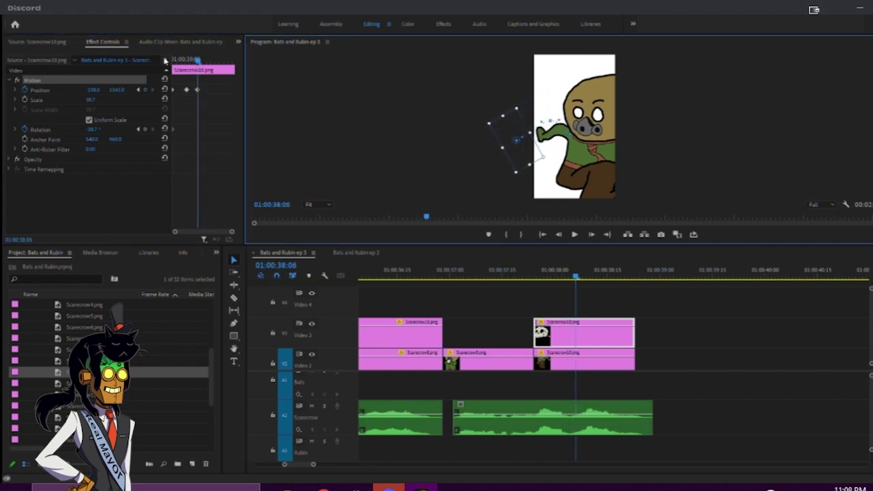
- Play back the skull's flight and add a Rotation keyframe at 01:00:38:06 that spins it counterclockwise
drag(197, 60, 172, 60)
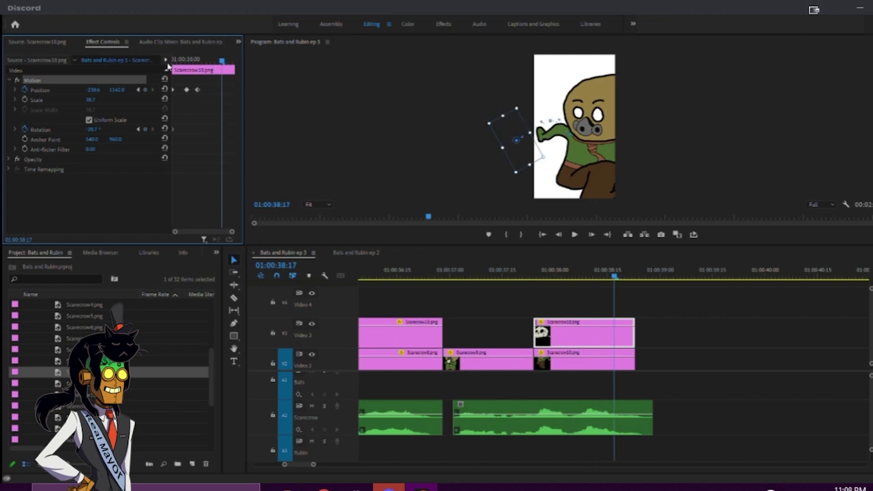
key(space)
key(space)
drag(216, 62, 199, 61)
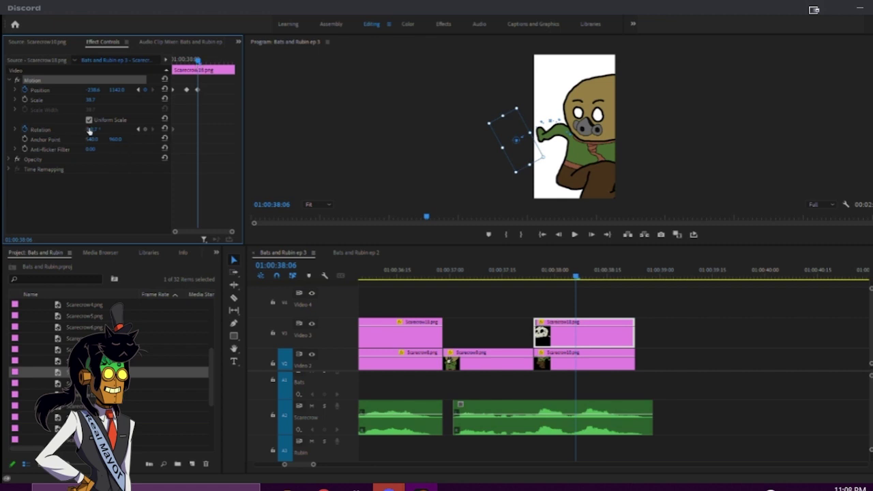
drag(93, 130, 23, 130)
- Speed up the skull throw by shifting its middle Position keyframe and its final Position and Rotation keyframes earlier
mouse_move(199, 69)
mouse_down()
mouse_move(183, 66)
mouse_move(224, 66)
mouse_move(185, 66)
mouse_move(209, 66)
mouse_up()
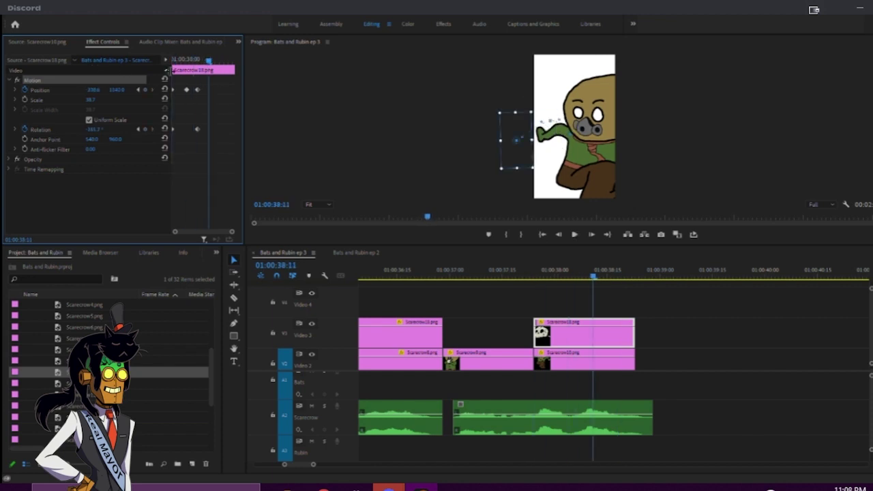
drag(211, 139, 210, 138)
click(192, 102)
drag(186, 93, 181, 92)
drag(179, 62, 149, 66)
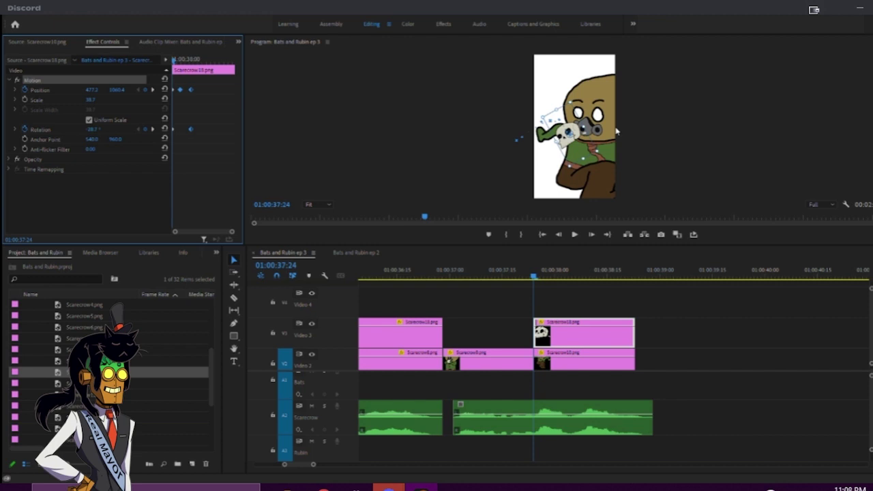
- Play back the skull throw from about 01:00:37:16, and the scenes from about 01:00:26 on in the maximized preview
click(510, 276)
key(space)
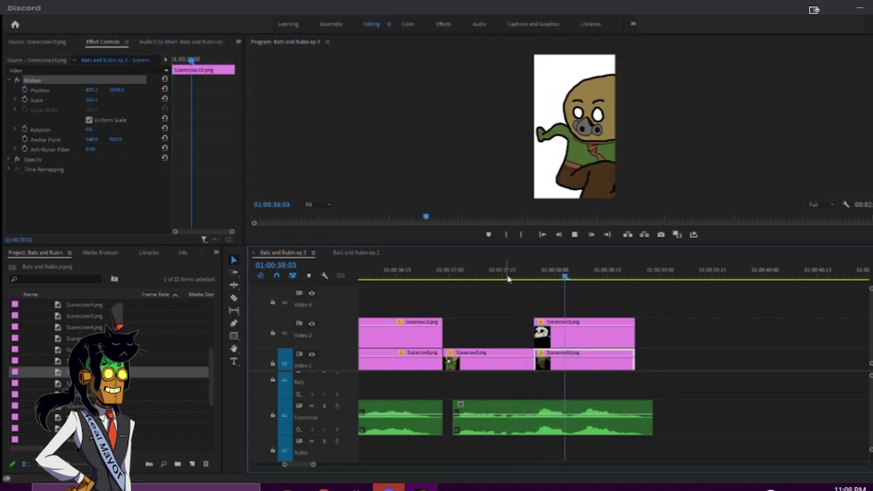
key(space)
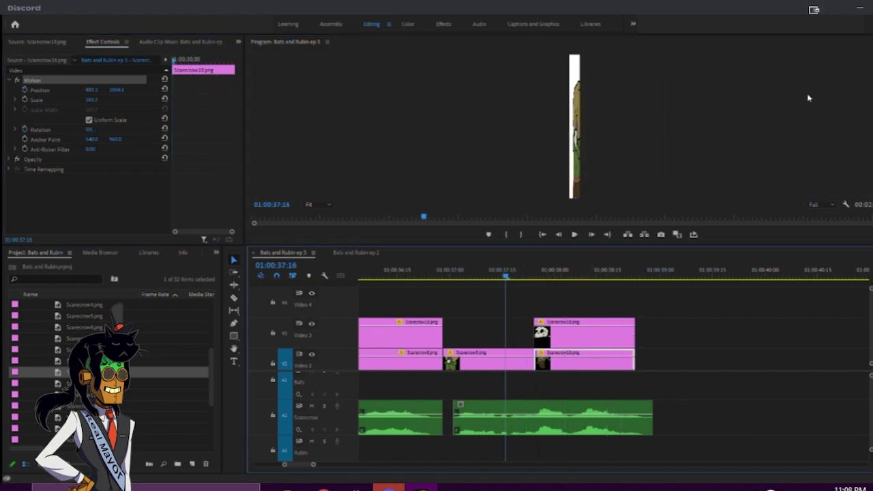
key(grave)
key(space)
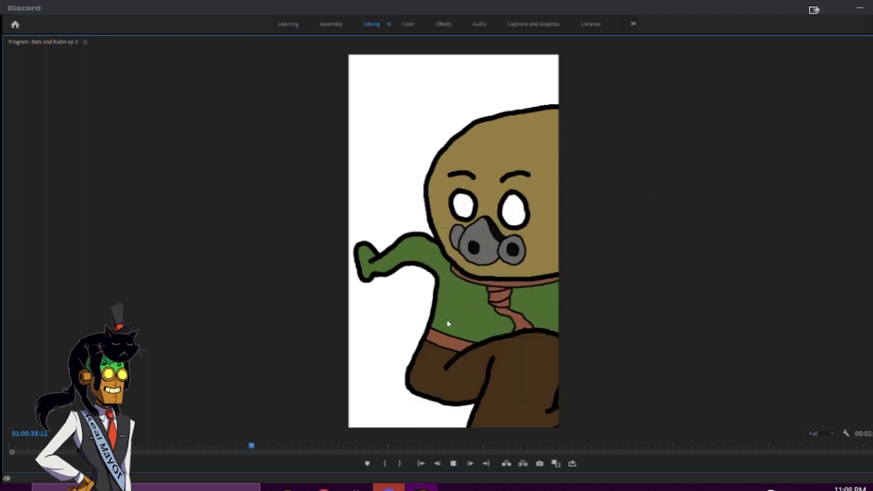
drag(250, 445, 171, 444)
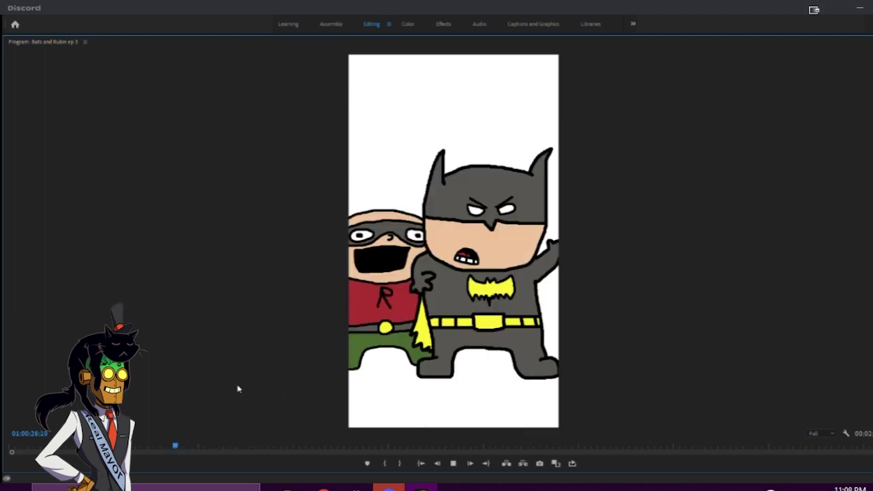
click(194, 450)
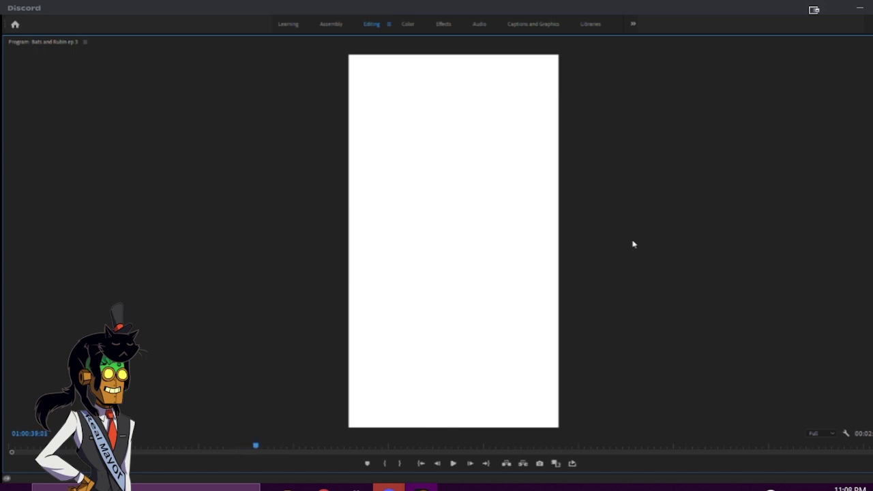
key(grave)
- Add Scarecrow11.png on V2 directly after Scarecrow10.png and shorten it to about two seconds
scroll(588, 300, up, 2)
scroll(589, 329, down, 5)
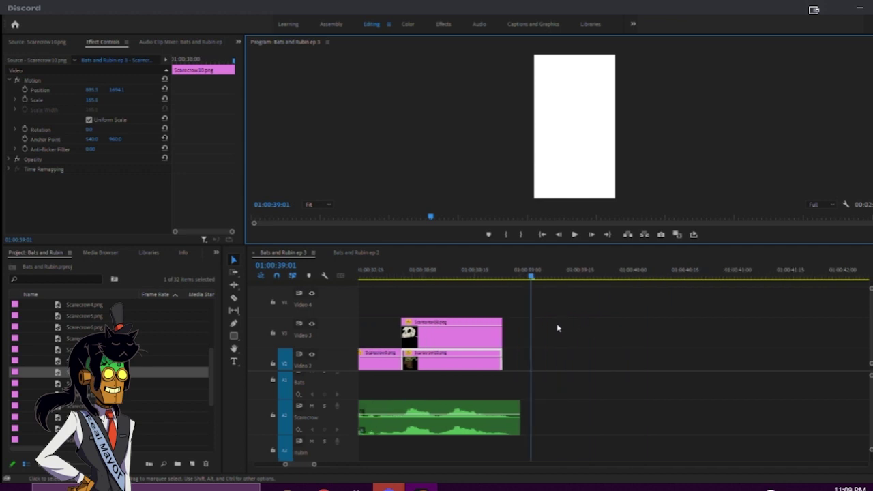
click(467, 277)
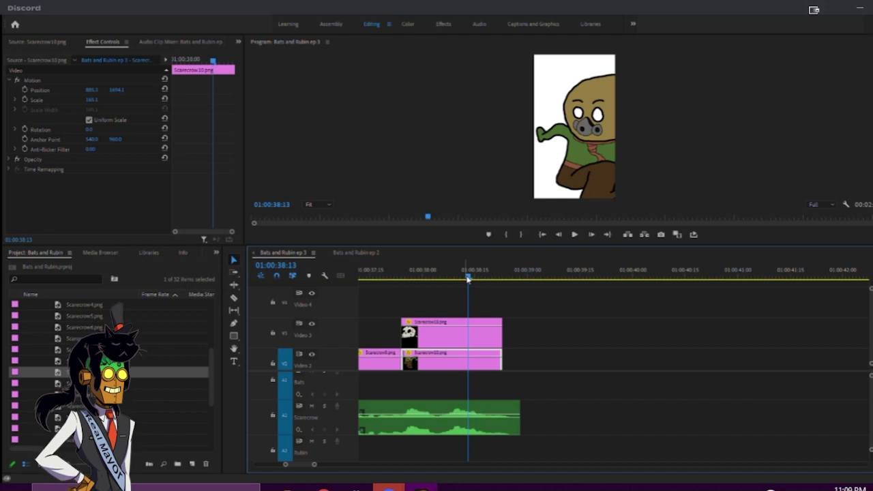
drag(468, 276, 489, 277)
double_click(57, 385)
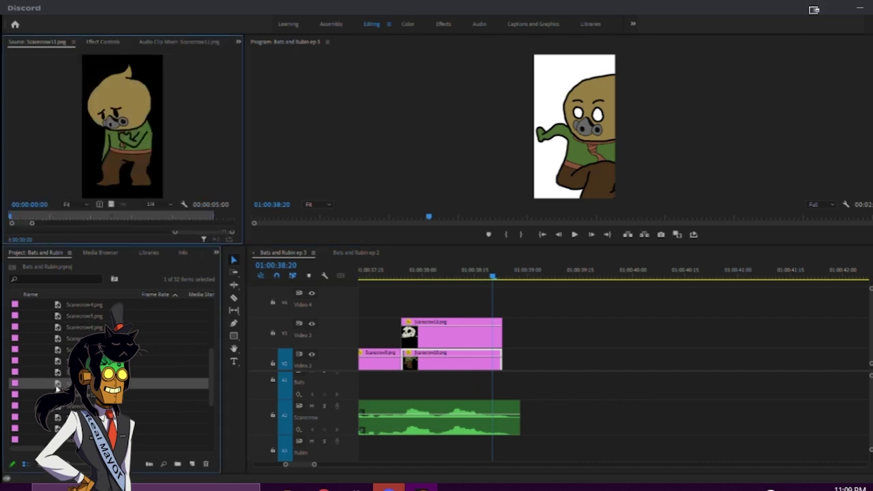
drag(160, 174, 504, 360)
click(540, 276)
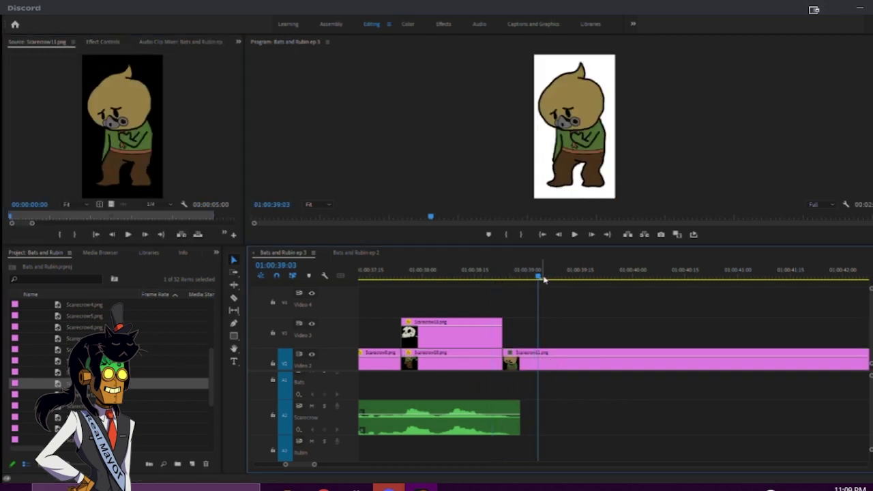
key(minus)
drag(716, 359, 638, 362)
- Copy the Bats.png picture on V4 and the Scarecrow20.png beneath it near 01:00:20 to V3 and V2 at about 01:00:43
drag(595, 276, 384, 283)
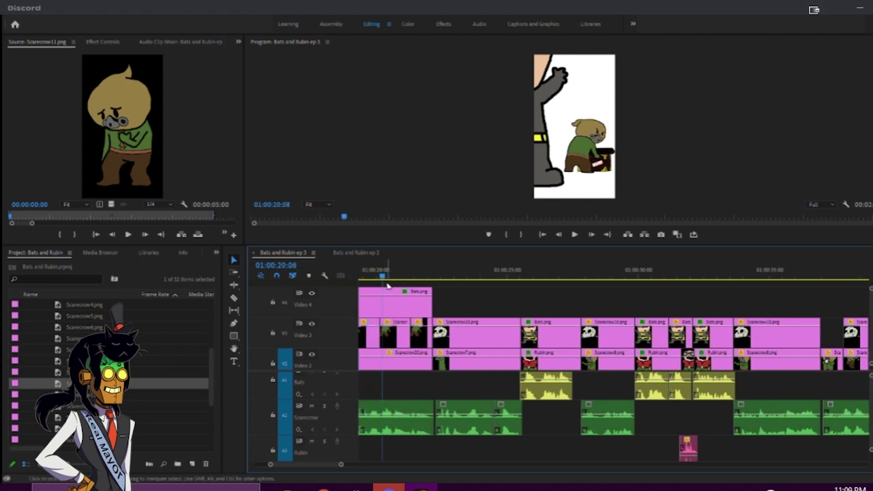
click(394, 293)
shift+click(399, 369)
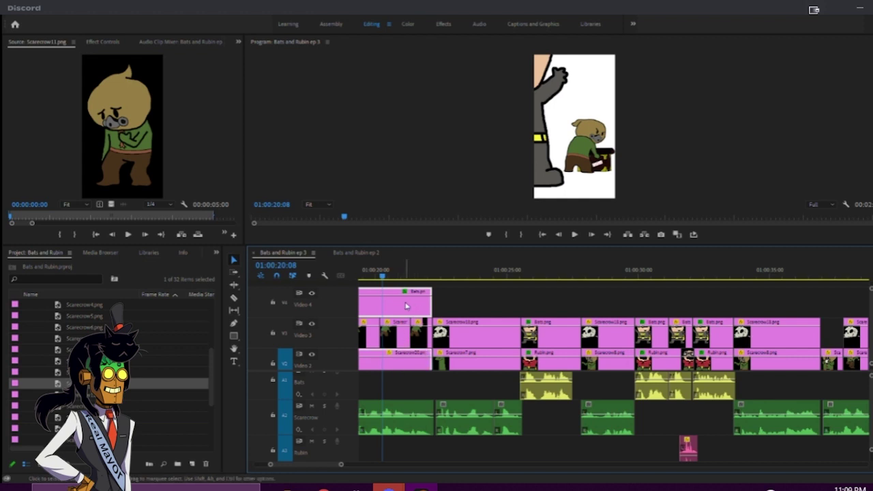
key(minus)
key(minus)
drag(478, 310, 652, 335)
click(645, 278)
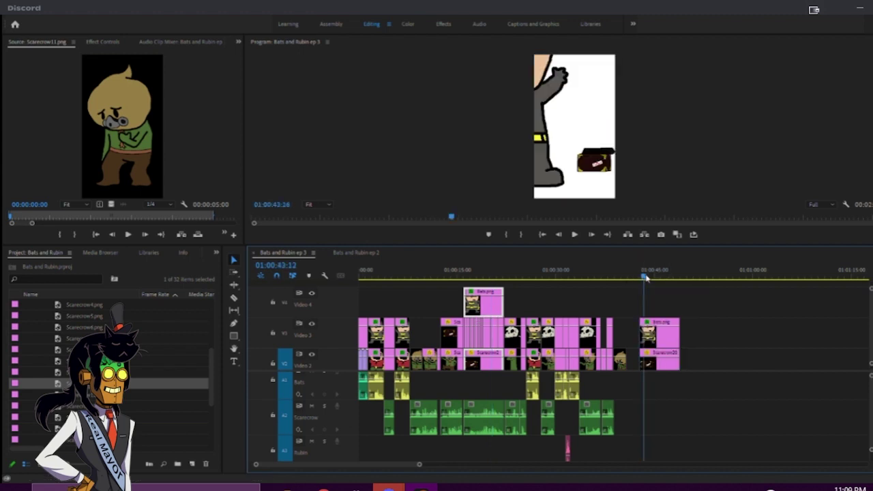
- Move the copied Bats.png to V4 and Scarecrow20.png to V2 directly after Scarecrow10.png, with Scarecrow11.png above Scarecrow20.png on V3
key(equal)
key(equal)
scroll(618, 280, up, 2)
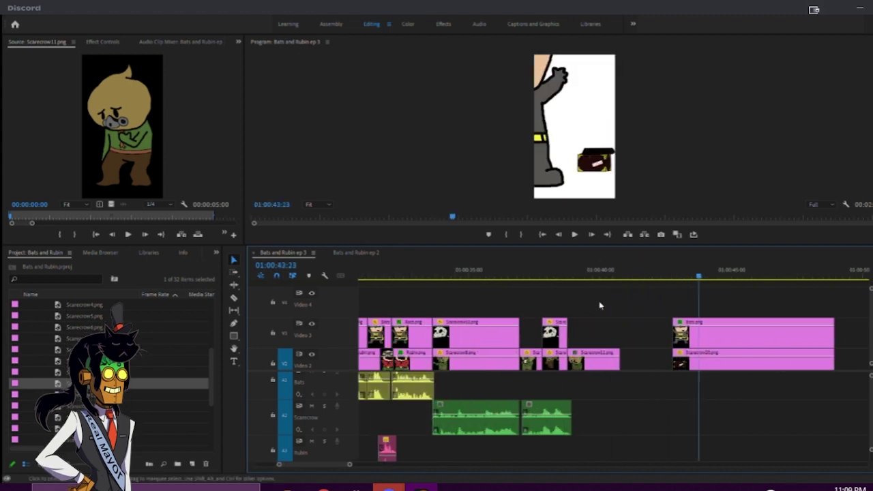
drag(699, 334, 598, 304)
drag(693, 367, 609, 366)
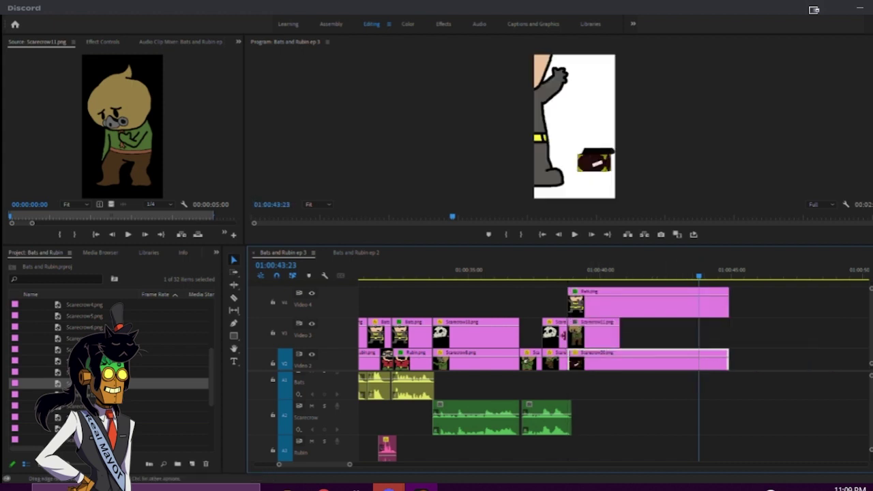
- Load Scarecrow line ep 3.wav from its last timeline clip and mark the next section of lines, 11:18 long and ending at 00:00:42:20
double_click(545, 417)
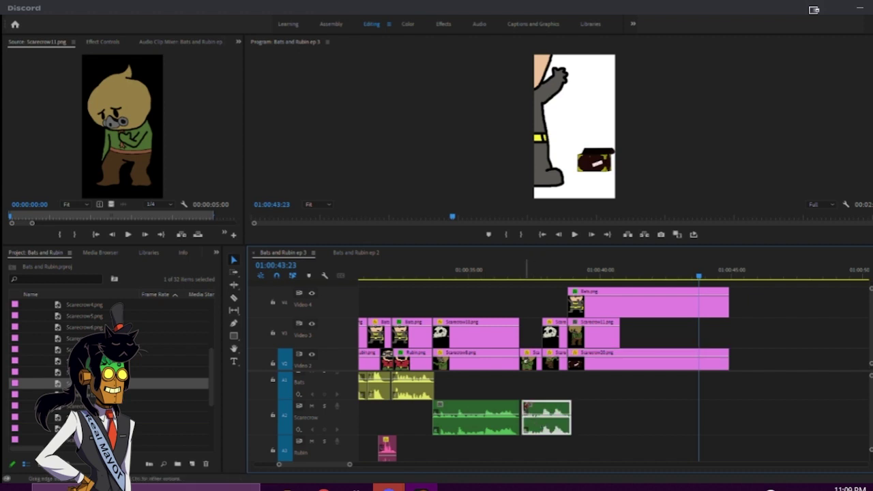
click(278, 274)
click(542, 273)
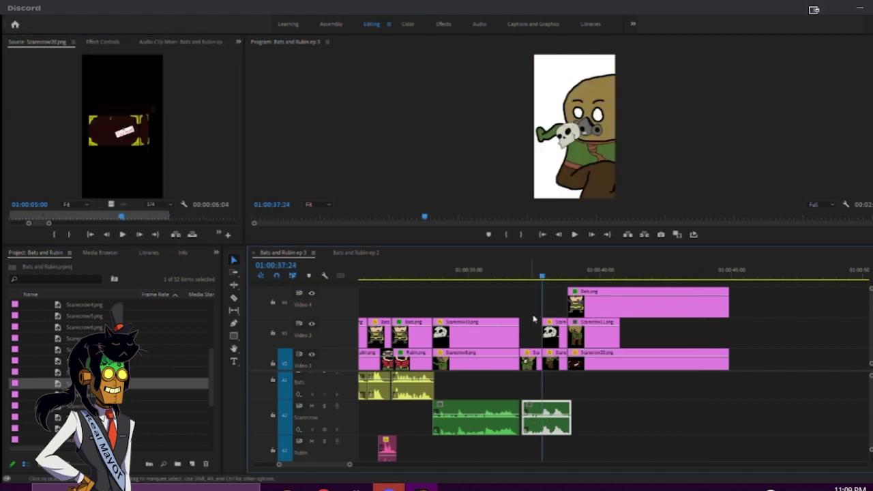
double_click(546, 417)
drag(137, 223, 164, 223)
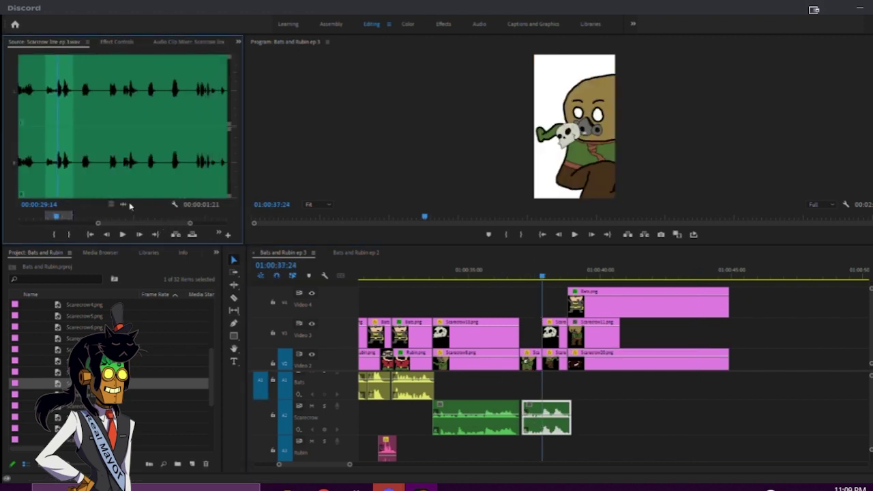
click(79, 173)
key(i)
key(space)
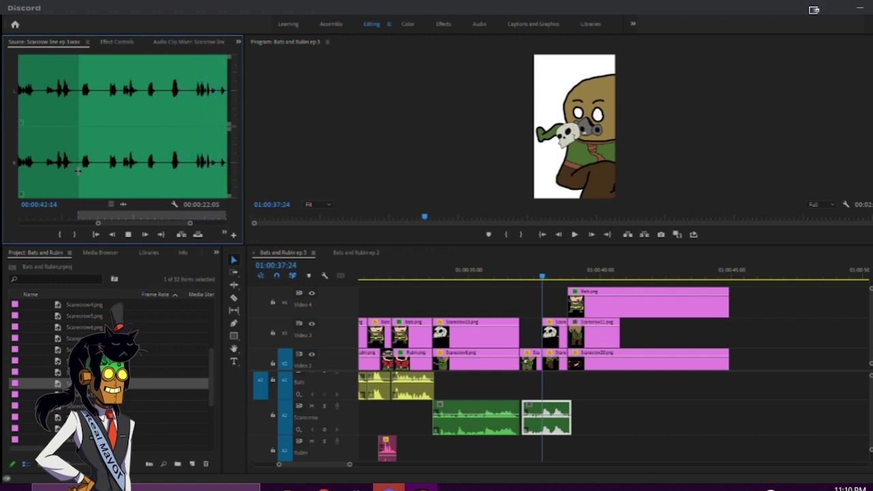
key(space)
key(o)
drag(123, 225, 81, 227)
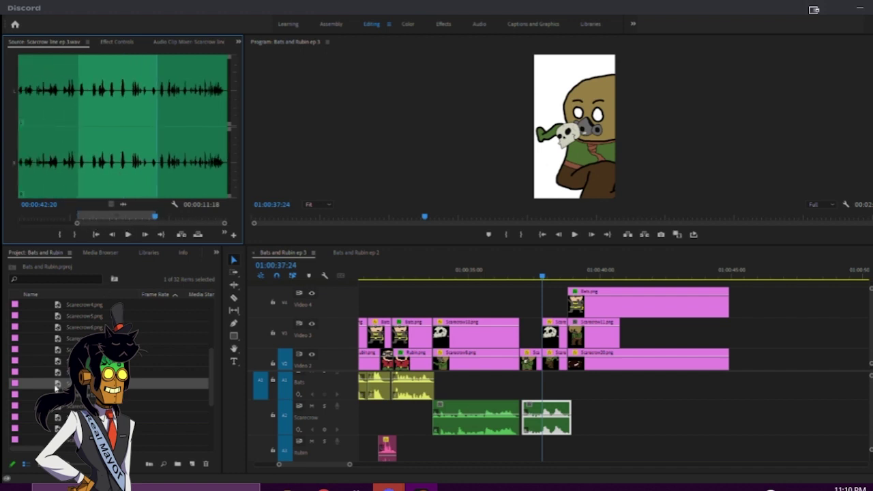
- Place the marked section of Scarecrow line ep 3.wav on the Scarecrow audio track directly after the existing Scarecrow lines
click(57, 386)
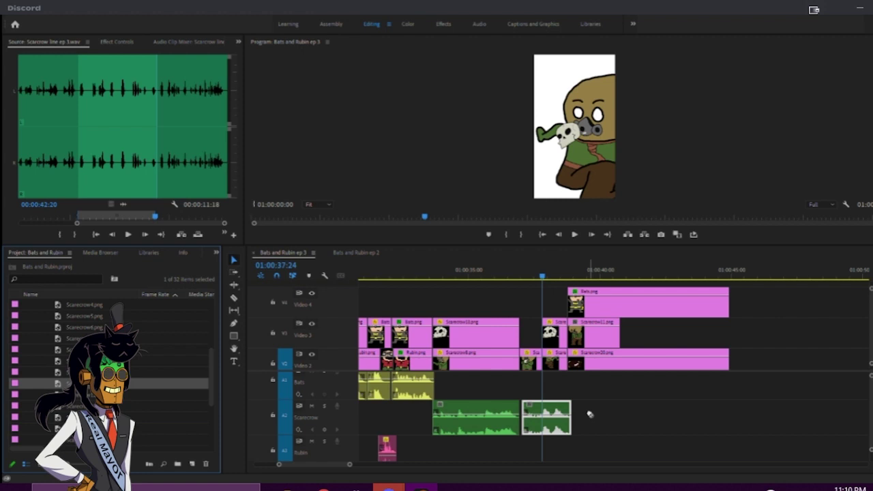
drag(590, 414, 153, 348)
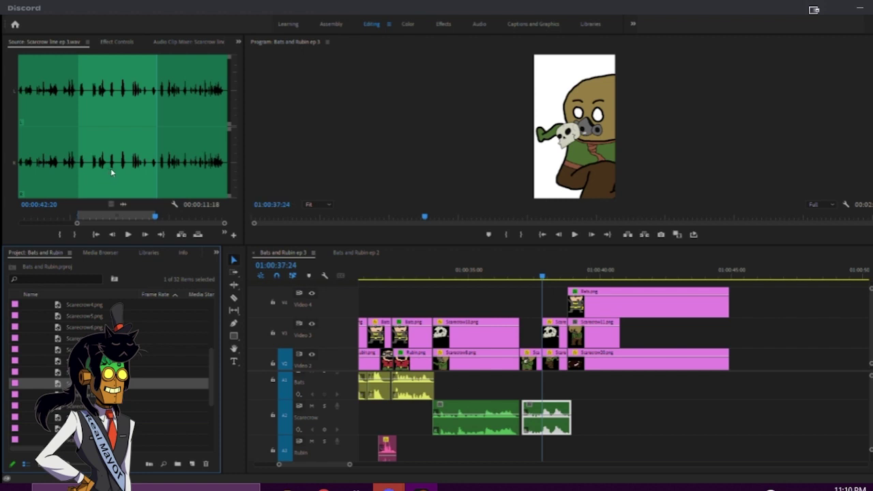
drag(110, 173, 549, 352)
click(198, 196)
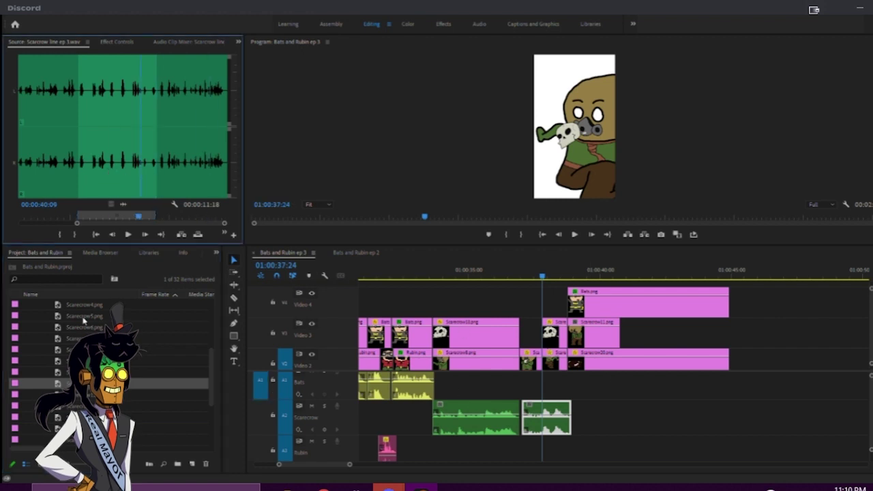
scroll(90, 315, up, 5)
click(28, 318)
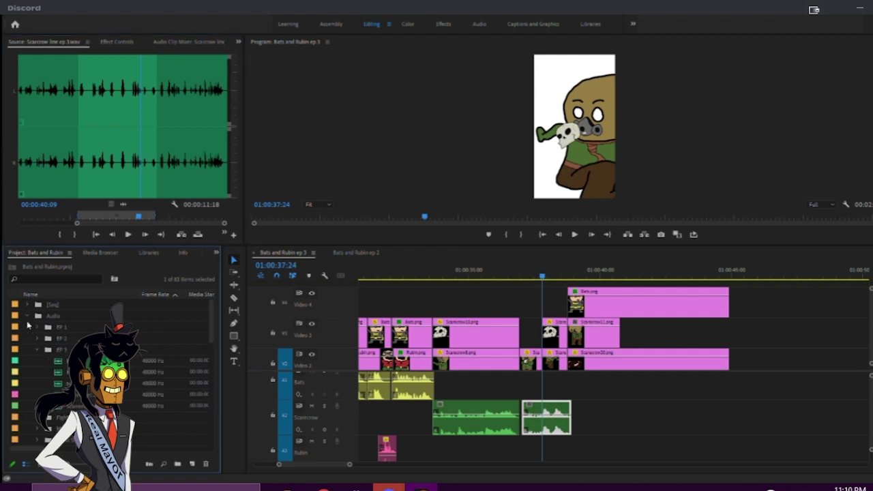
drag(58, 407, 577, 424)
- Scale Scarecrow11.png down to about half size and stand it on the ground in front of the box
scroll(477, 341, down, 3)
click(447, 273)
drag(447, 273, 468, 278)
click(488, 337)
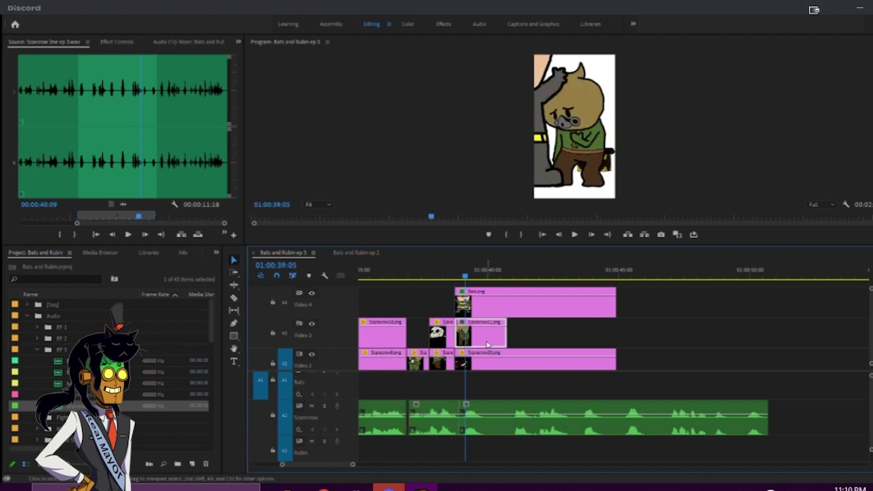
click(581, 158)
drag(612, 126, 609, 150)
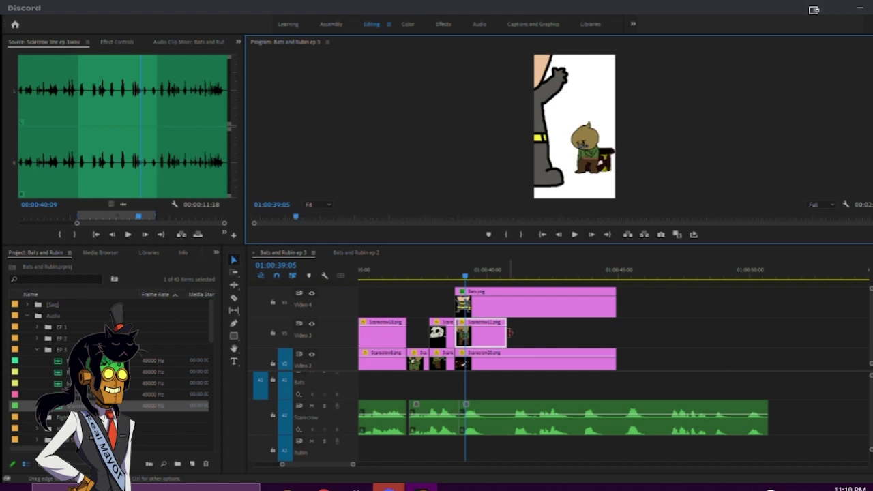
click(530, 336)
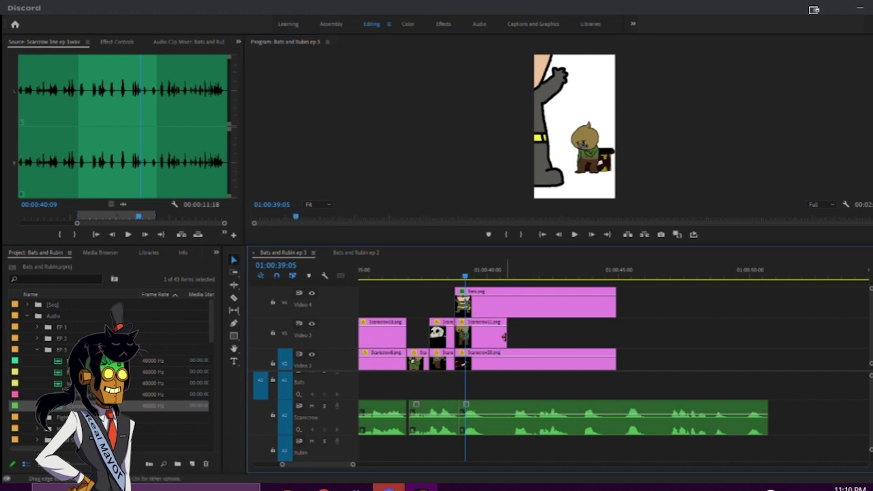
- Split the new Scarecrow line after its first phrase and pull the remainder earlier to start at 01:00:40:08
click(446, 274)
key(space)
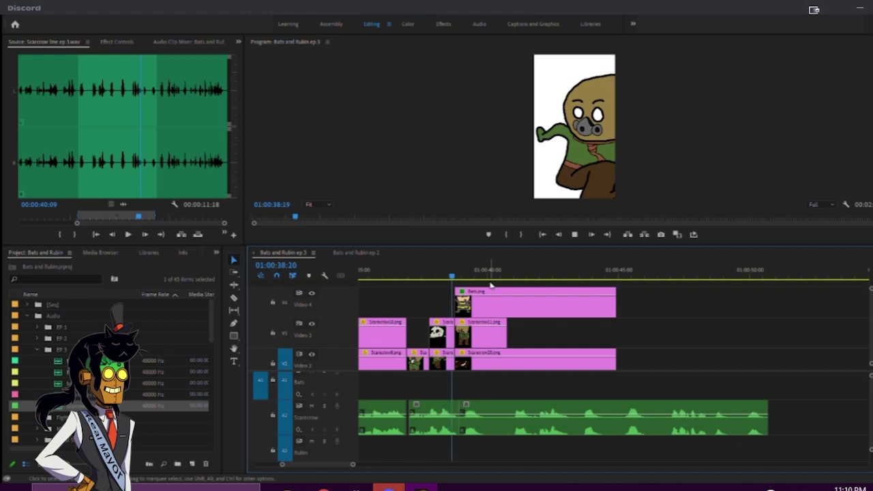
key(space)
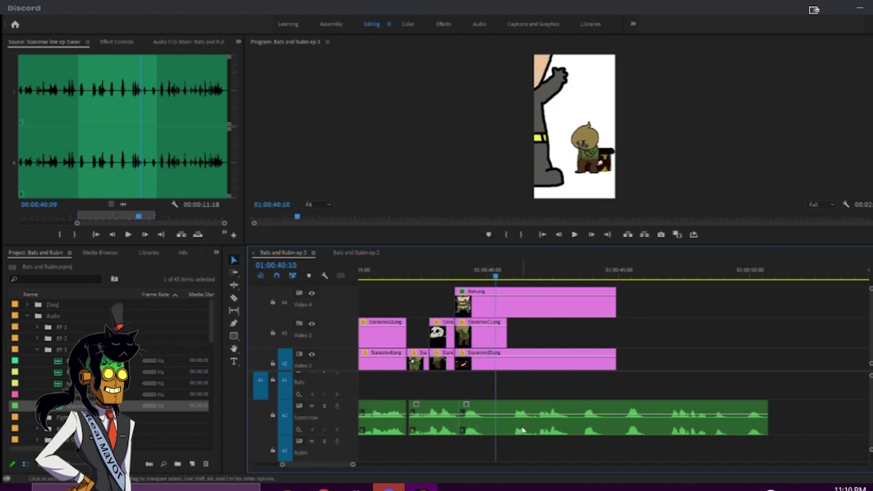
key(c)
click(513, 423)
key(v)
drag(536, 432, 519, 433)
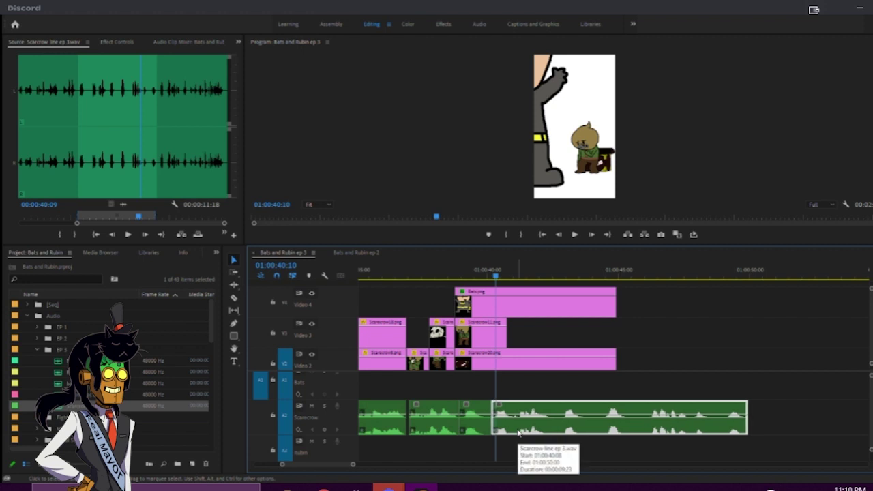
- Shift the last two Scarecrow audio clips and the Bats.png, Scarecrow11.png and Scarecrow20.png pictures slightly later, extending the skull-throw pictures up to them
click(407, 275)
key(space)
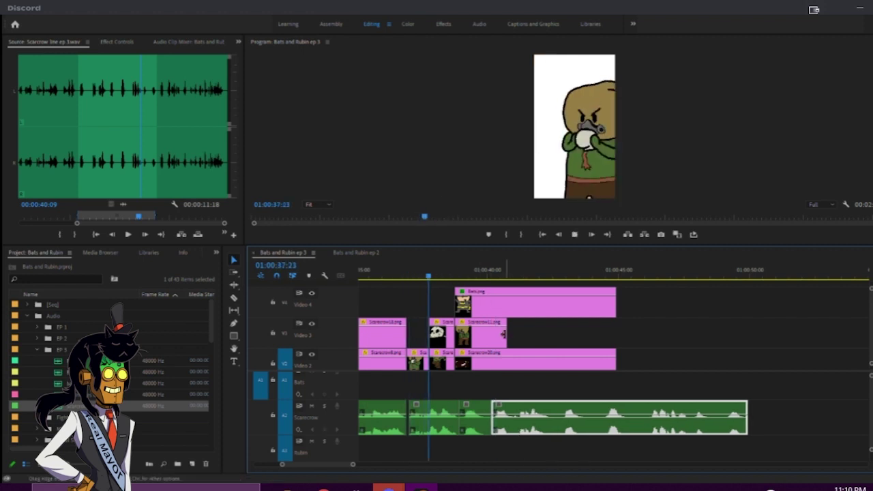
click(477, 416)
drag(501, 418, 504, 419)
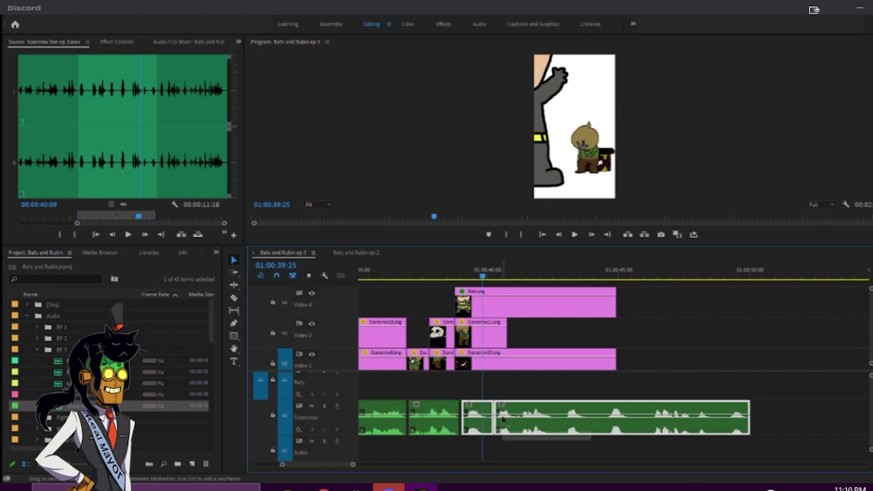
drag(502, 382, 461, 352)
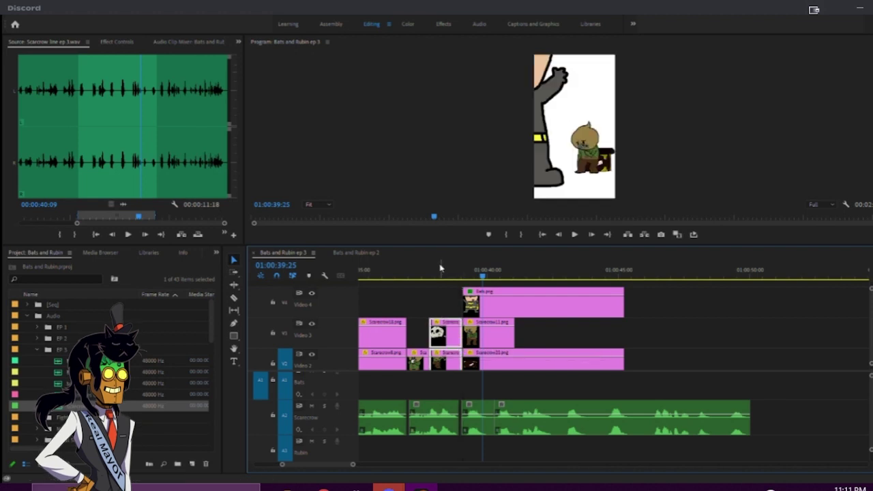
- Split the Scarecrow line again at about 01:00:42:21 and pull the remainder slightly earlier to tighten the pause
click(419, 269)
key(space)
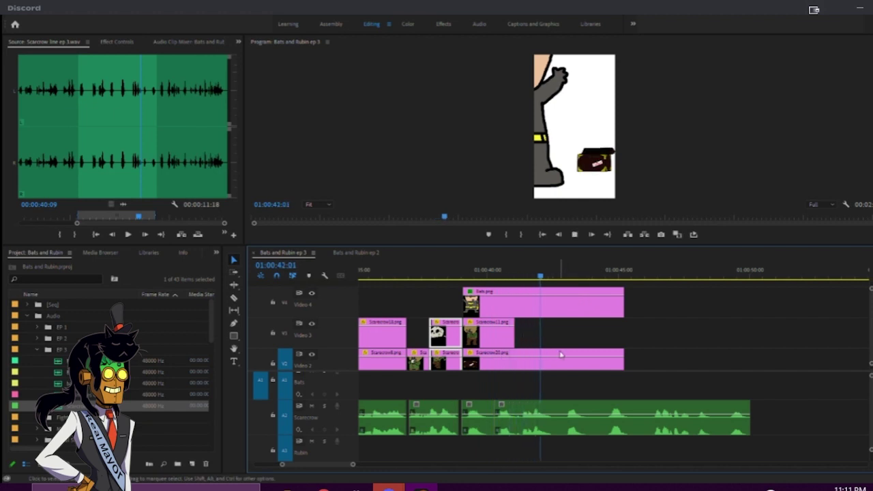
key(space)
key(c)
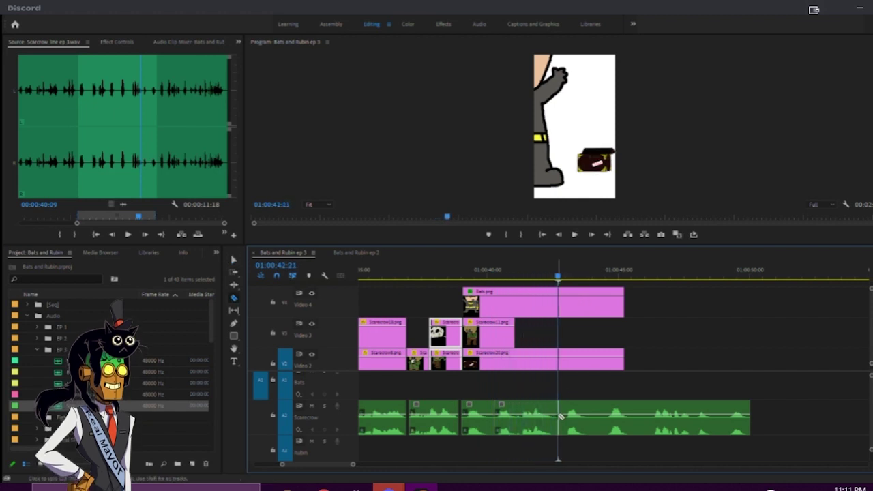
click(560, 418)
key(v)
drag(580, 428, 578, 427)
- Nudge the last two Scarecrow audio clips a few frames later and extend the preceding clip to meet them
click(458, 275)
key(space)
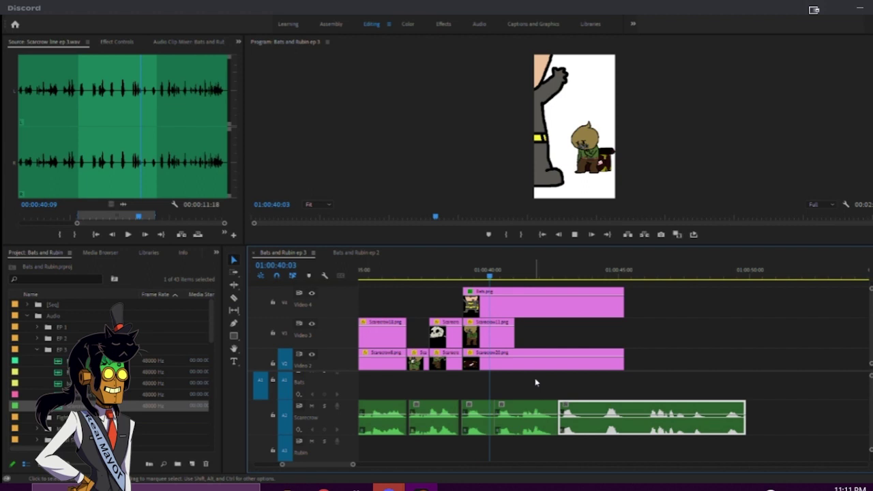
key(space)
drag(523, 380, 568, 430)
key(alt+Right)
key(alt+Right)
key(alt+Right)
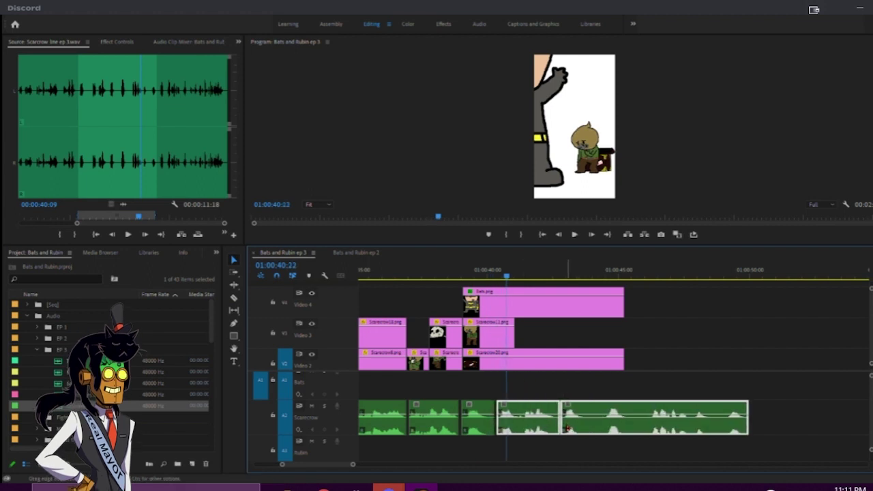
key(alt+Right)
key(alt+Right)
drag(494, 418, 498, 418)
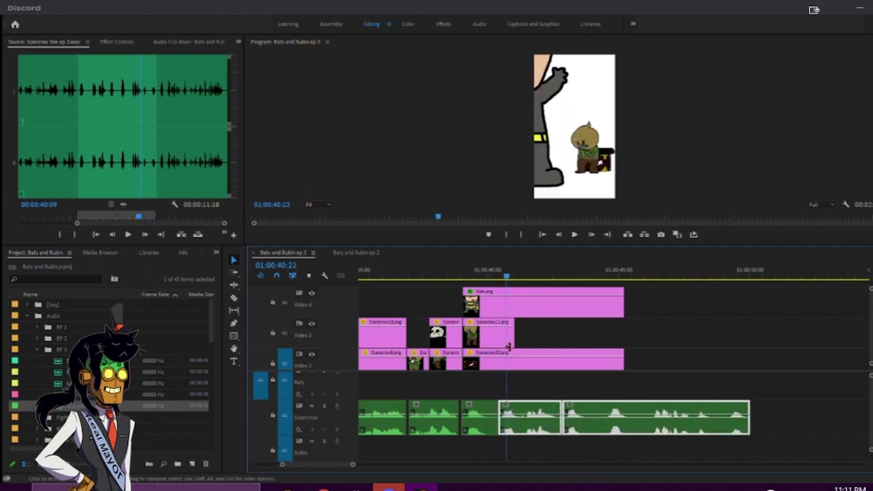
- Play back the retimed Scarecrow lines and shorten Scarecrow11.png on V3 to end where the phrase starting at about 01:00:40:14 begins
click(461, 274)
key(space)
click(551, 386)
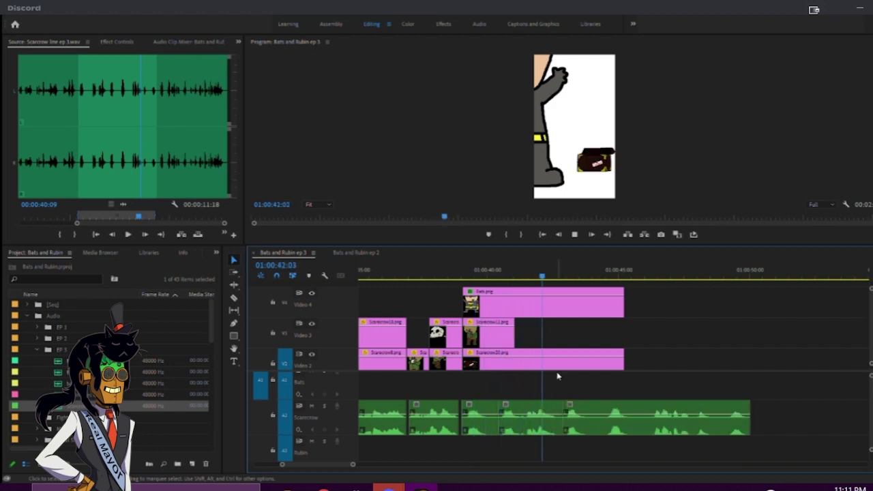
key(space)
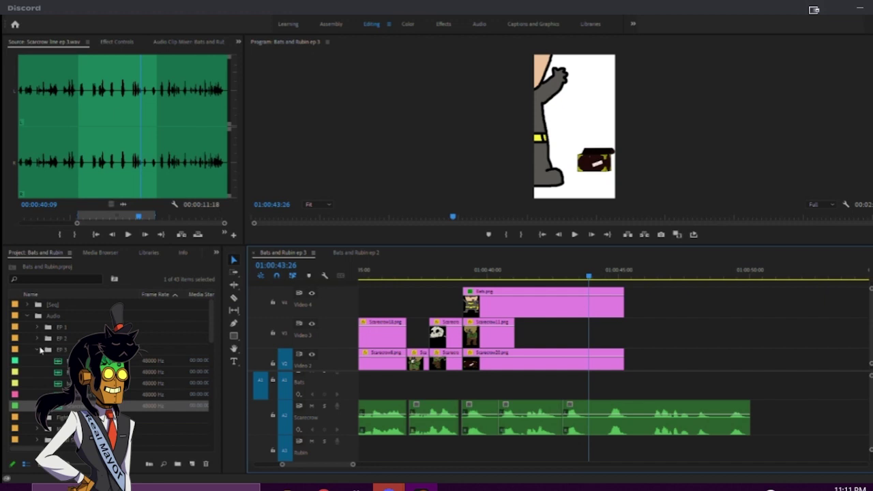
drag(476, 280, 503, 277)
mouse_move(512, 339)
mouse_down()
mouse_move(490, 338)
mouse_move(498, 339)
mouse_up()
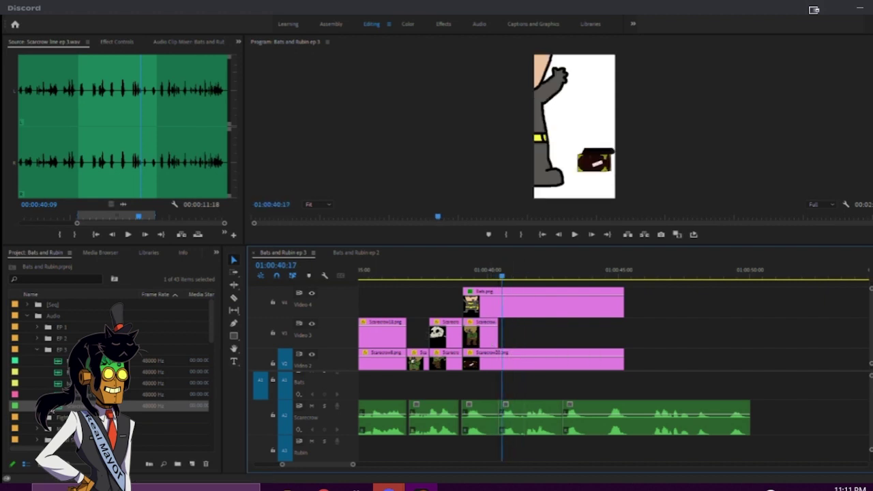
- Preview the Scarecrow pictures and add the kneeling Scarecrow12.png to V3 directly after Scarecrow11.png
scroll(51, 341, down, 5)
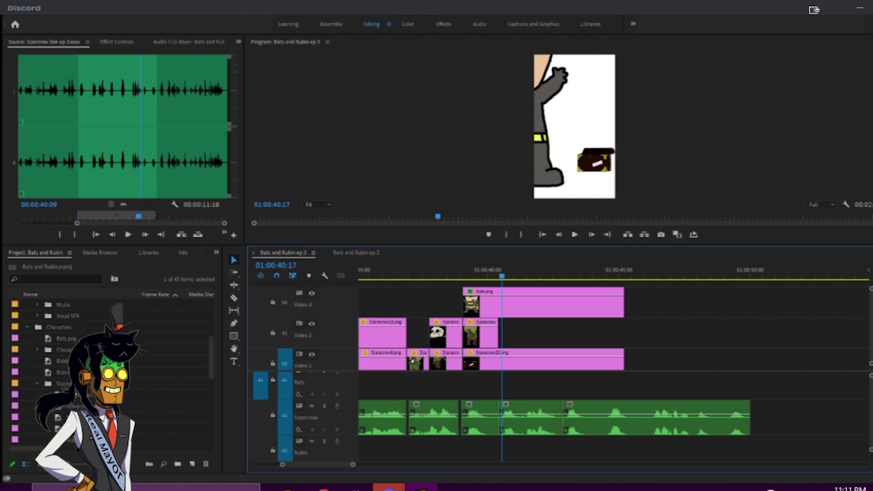
scroll(65, 382, down, 3)
double_click(65, 395)
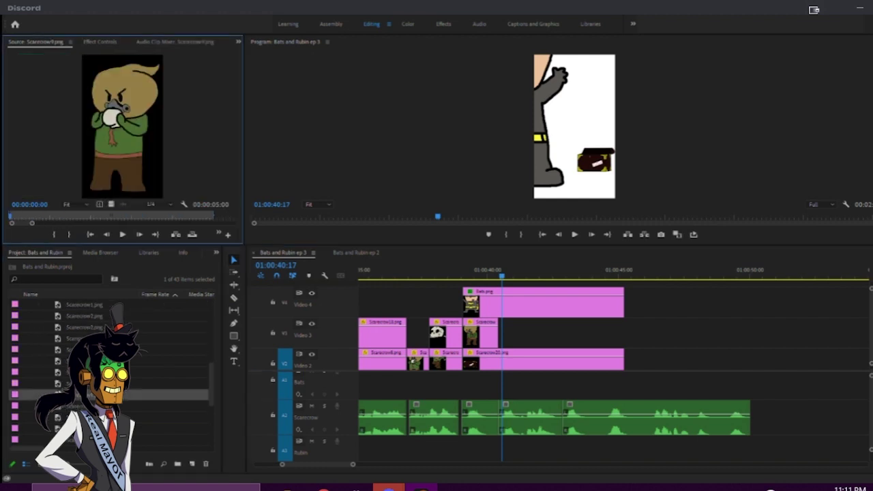
double_click(60, 406)
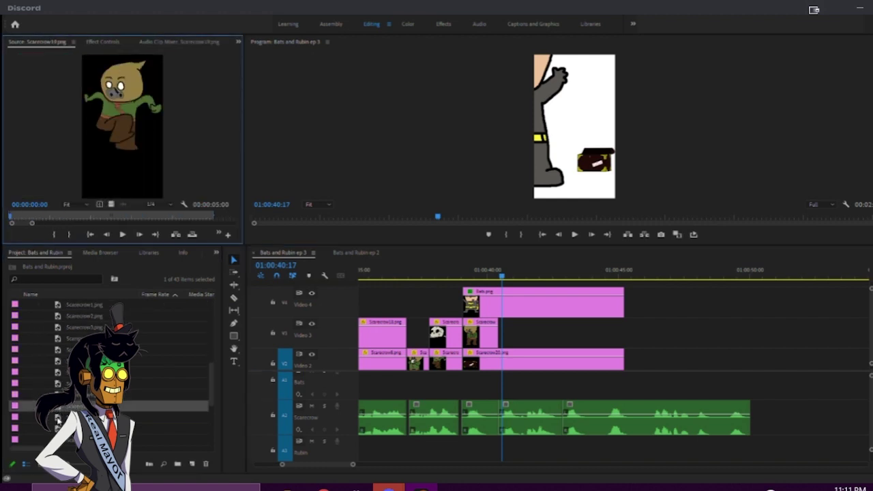
double_click(58, 419)
double_click(60, 428)
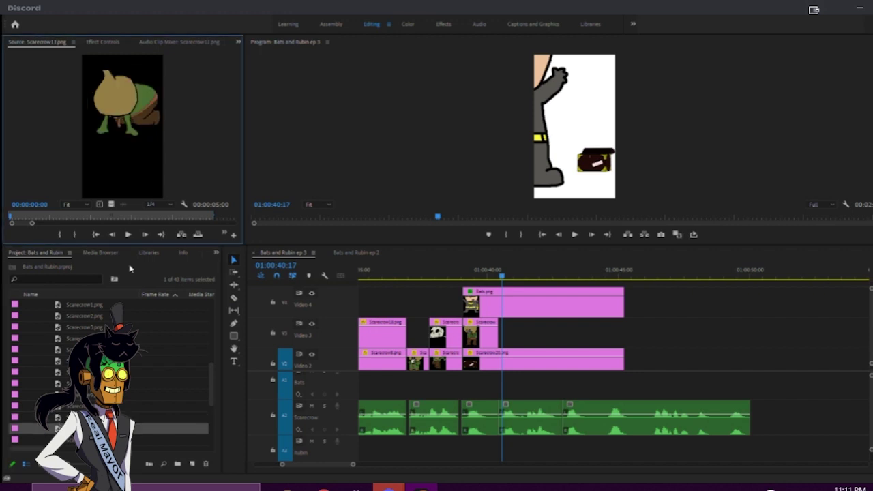
drag(145, 174, 504, 334)
- Try moving Scarecrow12.png lower in the frame, and undo the move
click(485, 273)
drag(484, 273, 503, 281)
click(520, 339)
click(486, 336)
click(529, 336)
click(634, 125)
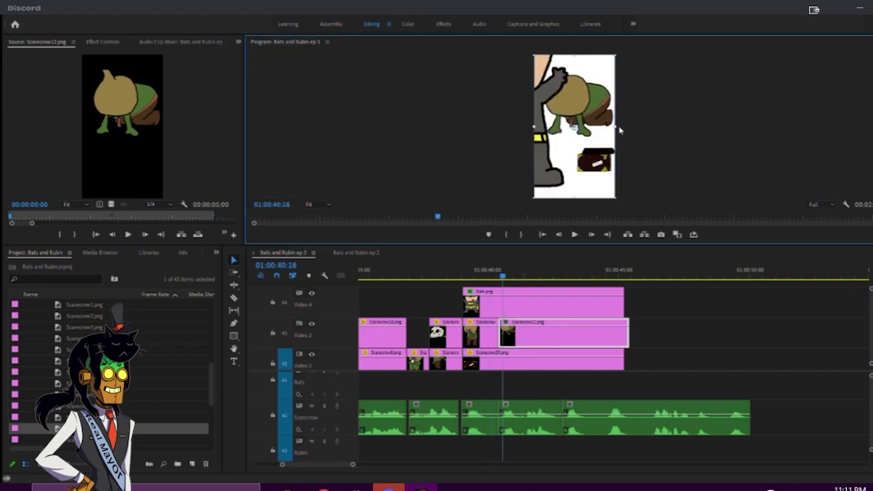
click(617, 131)
drag(593, 120, 594, 136)
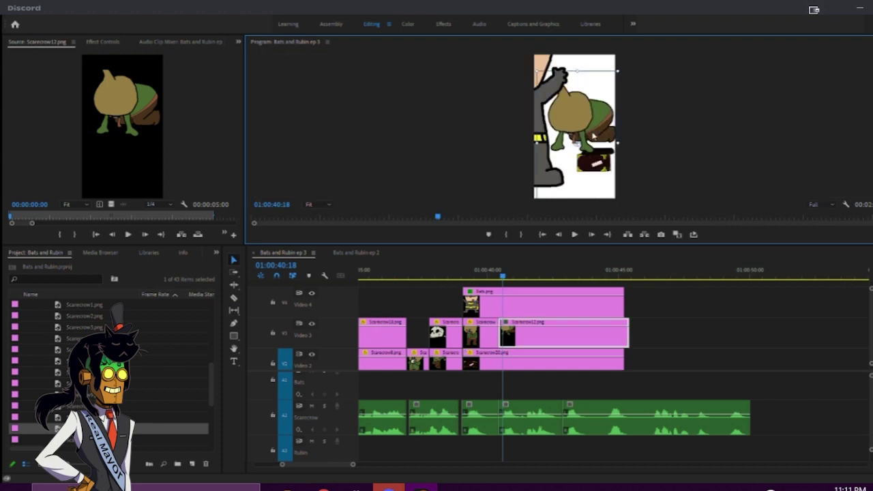
key(ctrl+z)
- Scale Scarecrow12.png down to less than half size and place it low in the frame, between Bats' foot and the chest
mouse_move(499, 272)
mouse_down()
mouse_move(480, 273)
mouse_move(516, 273)
mouse_up()
click(485, 271)
click(646, 142)
key(grave)
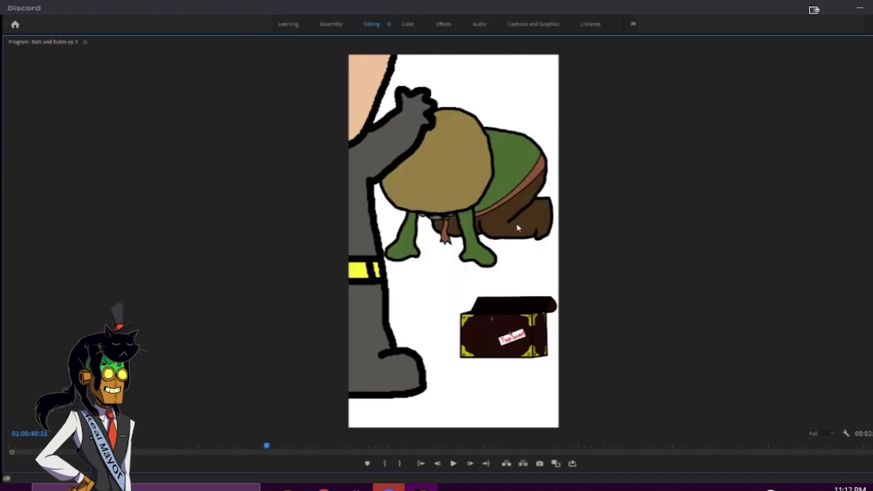
double_click(518, 183)
drag(558, 242, 498, 349)
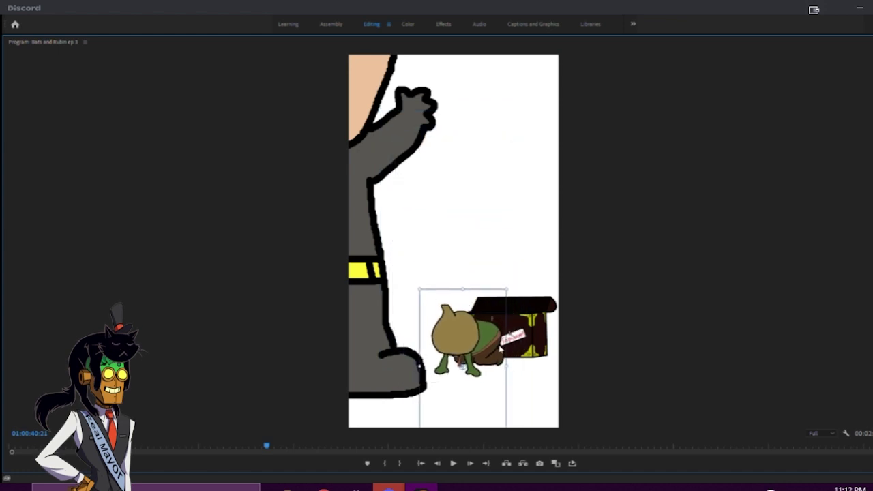
click(670, 314)
- Enlarge the kneeling Scarecrow12.png slightly and fine-tune its position in front of the chest
mouse_move(265, 446)
mouse_down()
mouse_move(253, 448)
mouse_move(266, 447)
mouse_up()
click(486, 339)
drag(505, 367, 490, 346)
drag(266, 446, 273, 446)
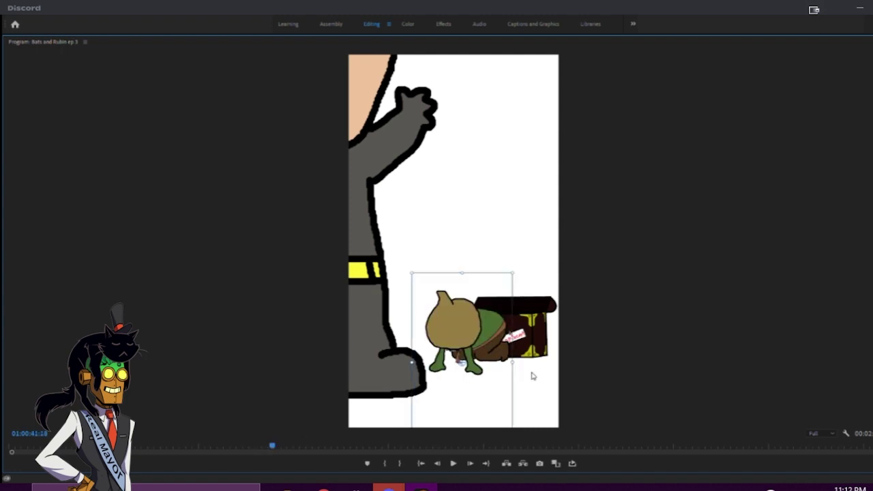
drag(508, 363, 499, 358)
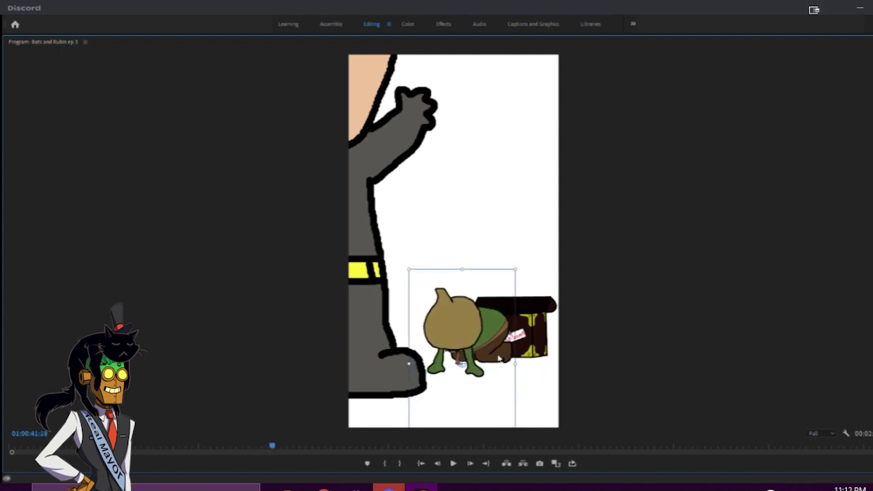
- Play back the kneeling shot and shorten Scarecrow12.png on V3 to end at about 01:00:42:19
drag(273, 446, 249, 446)
key(grave)
key(space)
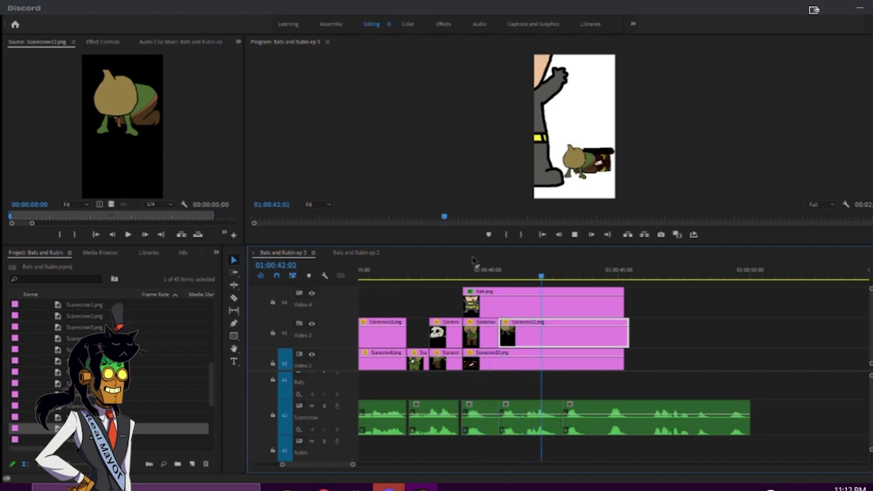
key(space)
drag(622, 334, 552, 340)
key(space)
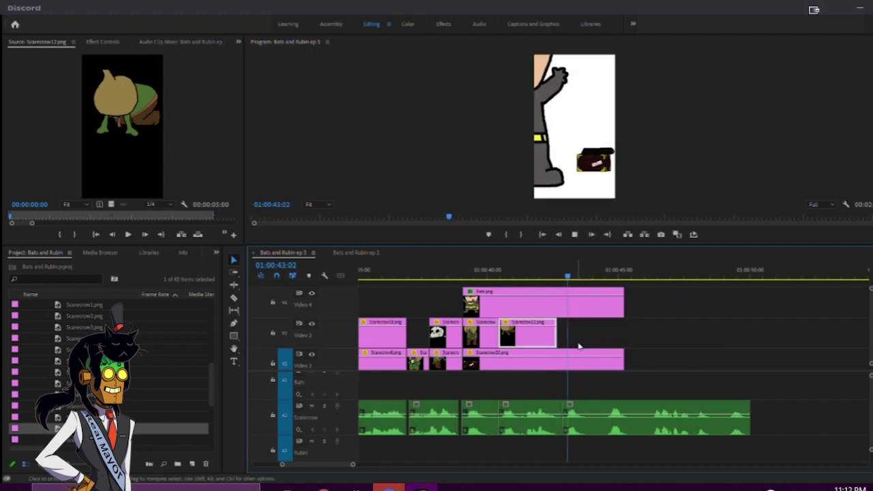
key(space)
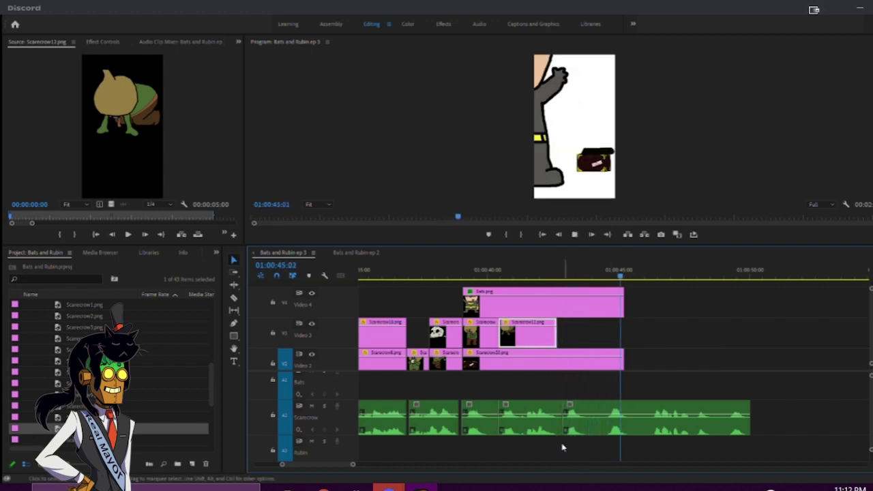
- Trim about 1.5 seconds off the start of the last Scarecrow audio clip, close the gap before it, and play it back
drag(565, 420, 604, 428)
drag(669, 422, 631, 422)
drag(489, 270, 467, 270)
click(460, 270)
key(space)
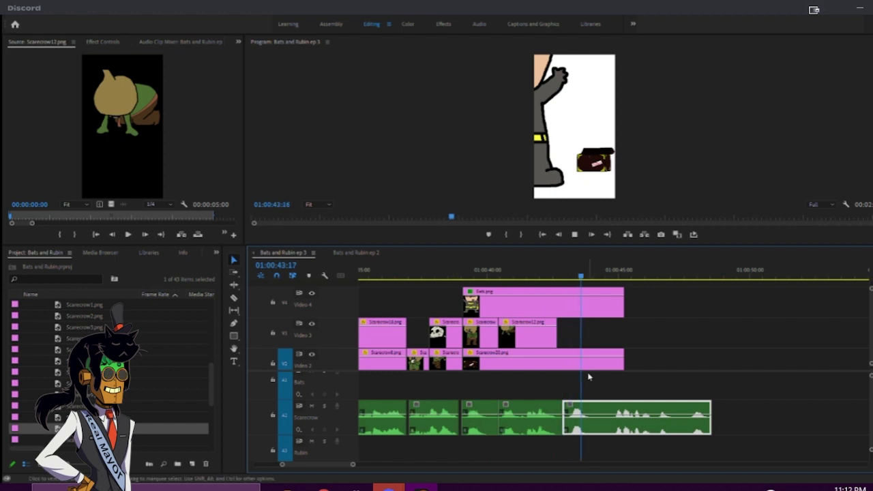
key(space)
- Split the last Scarecrow audio clip at about 01:00:44:26 and move its second part about 21 frames earlier to tighten the pause
key(equal)
key(equal)
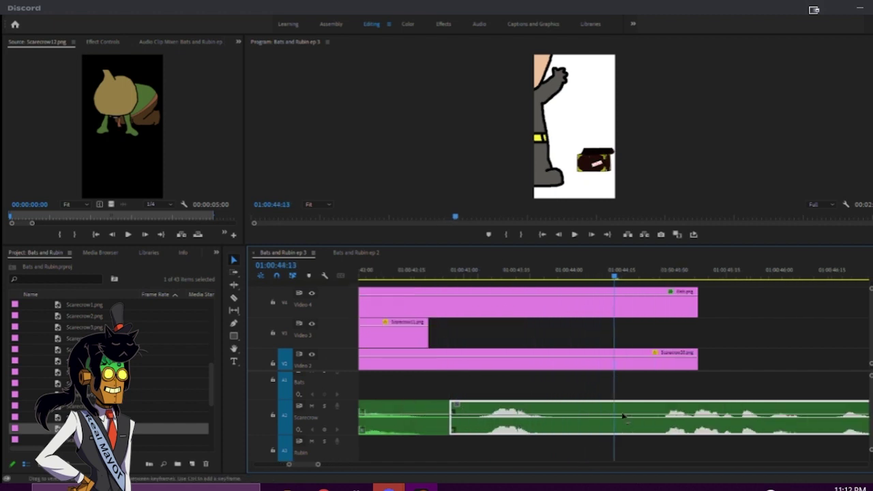
key(c)
click(661, 423)
key(v)
drag(687, 429, 613, 431)
click(447, 267)
key(space)
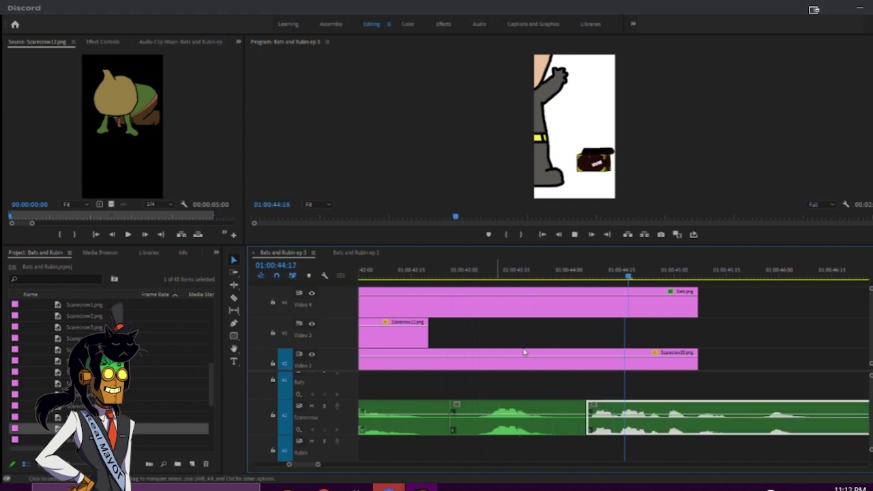
key(space)
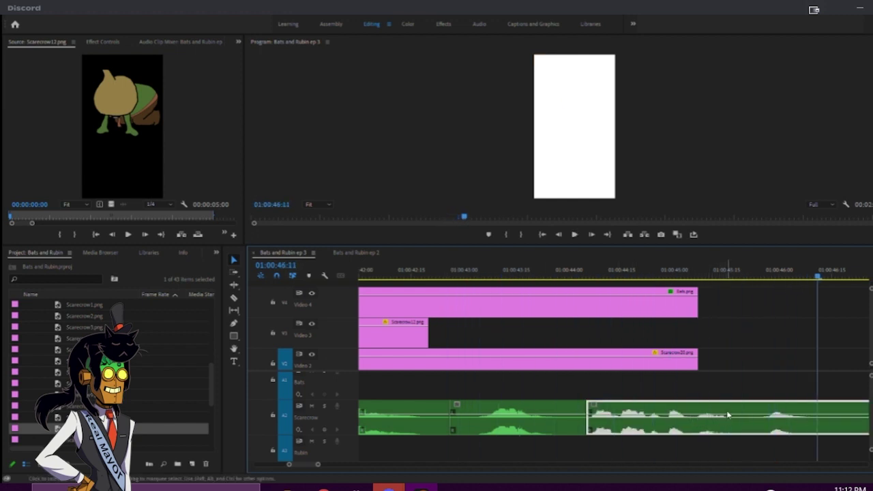
- Split the last Scarecrow audio clip at about 01:00:45:21 and move the final part about half a second later
key(minus)
key(minus)
key(equal)
drag(601, 271, 581, 276)
key(c)
click(581, 429)
key(v)
drag(610, 431, 637, 428)
- Split the Bats and chest pictures at 01:00:42:26 and move their second halves to start with the final Scarecrow audio clip
scroll(498, 392, up, 2)
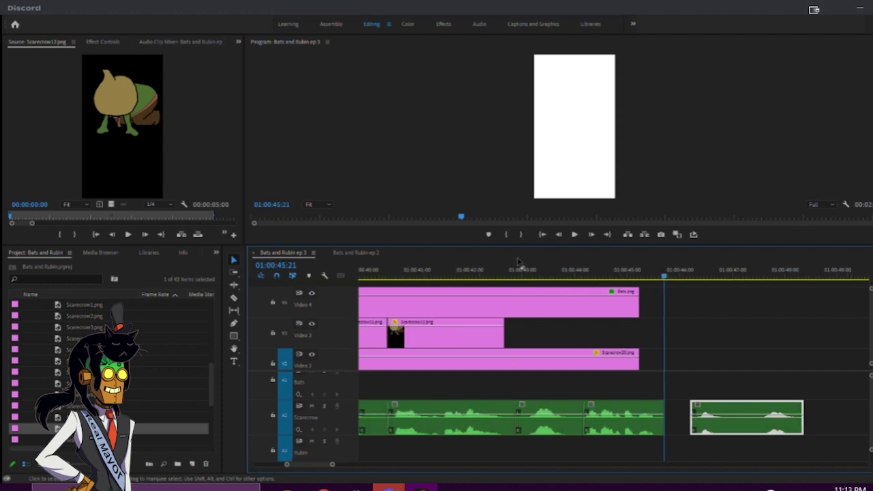
click(508, 276)
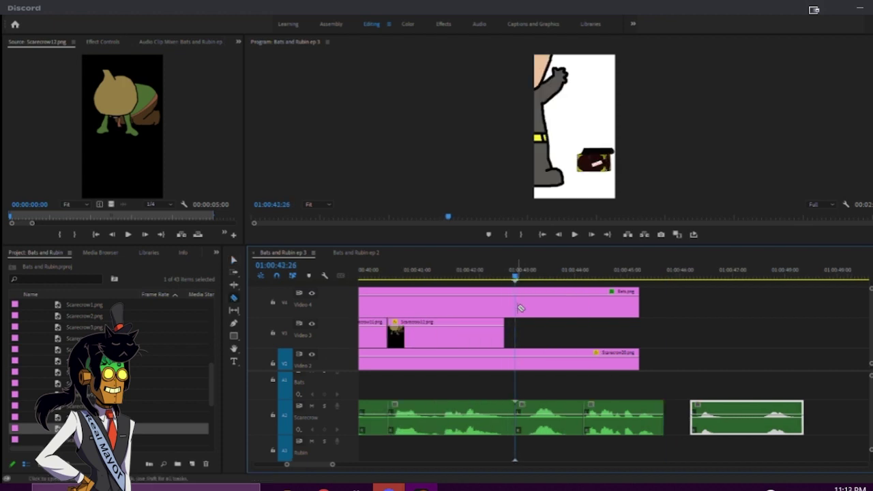
key(ctrl+k)
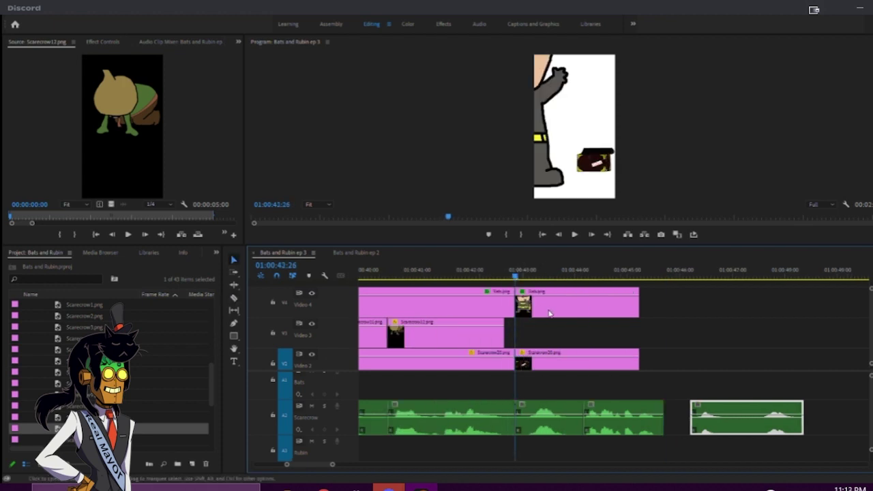
drag(666, 304, 620, 369)
drag(571, 313, 809, 314)
scroll(796, 317, down, 3)
drag(682, 321, 617, 315)
click(580, 271)
key(space)
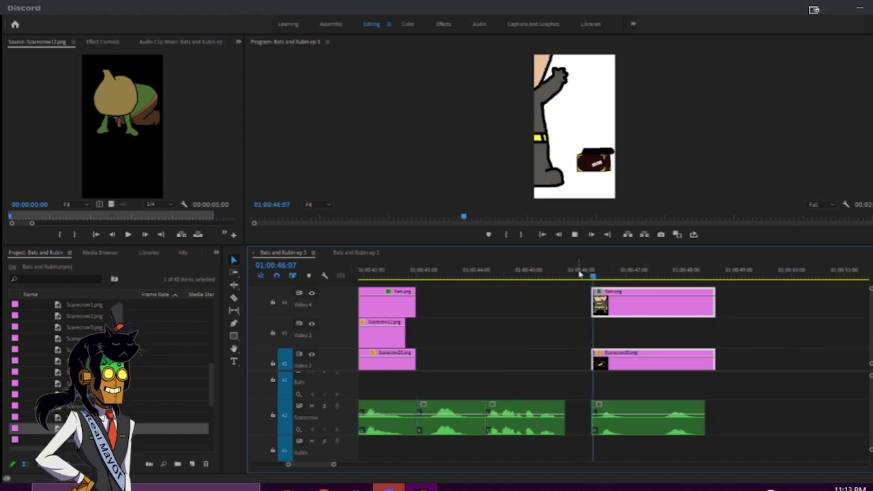
key(space)
- Add the sitting Scarecrow13.png to V3 above the final Scarecrow audio clip and cut it to end with the Bats picture
scroll(66, 442, down, 1)
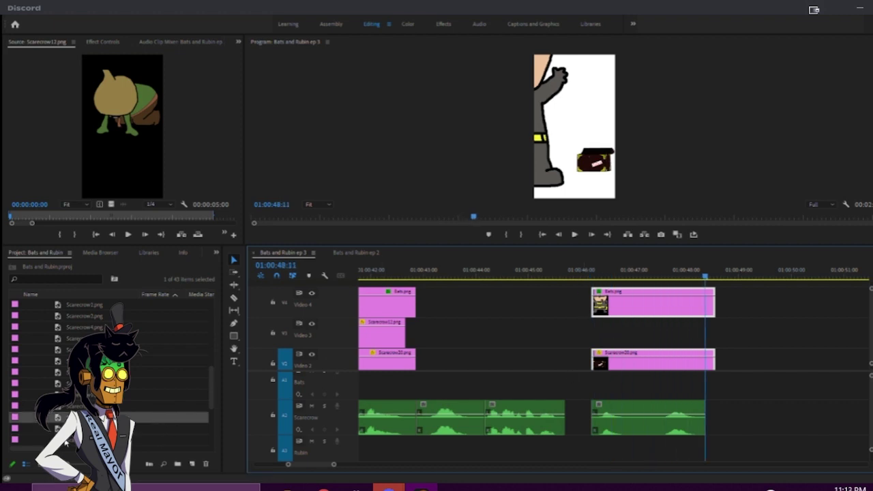
double_click(51, 428)
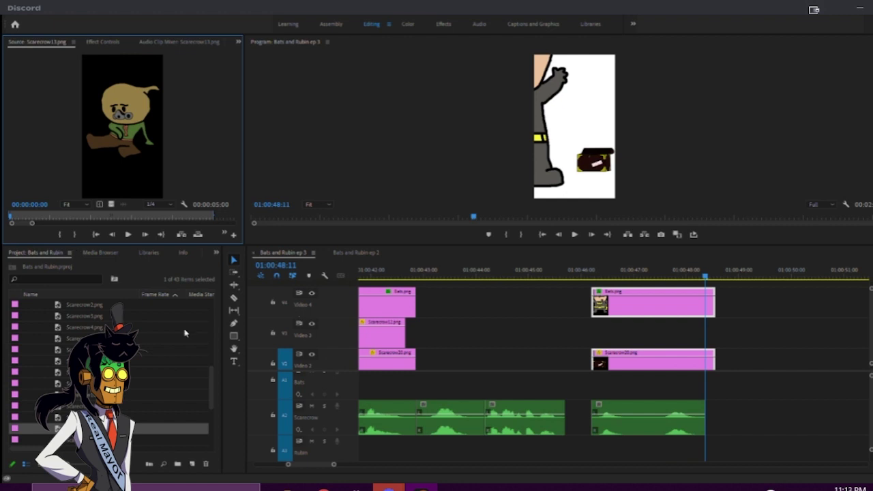
drag(103, 428, 768, 342)
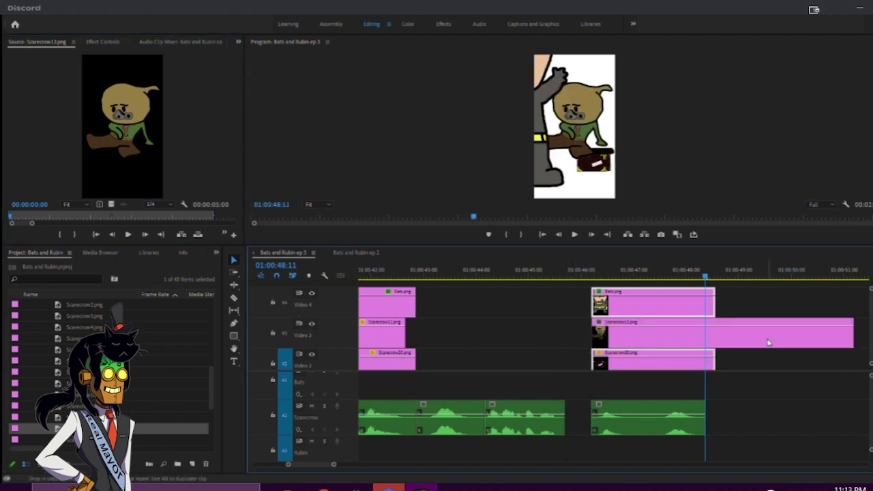
key(c)
click(716, 335)
key(v)
click(753, 338)
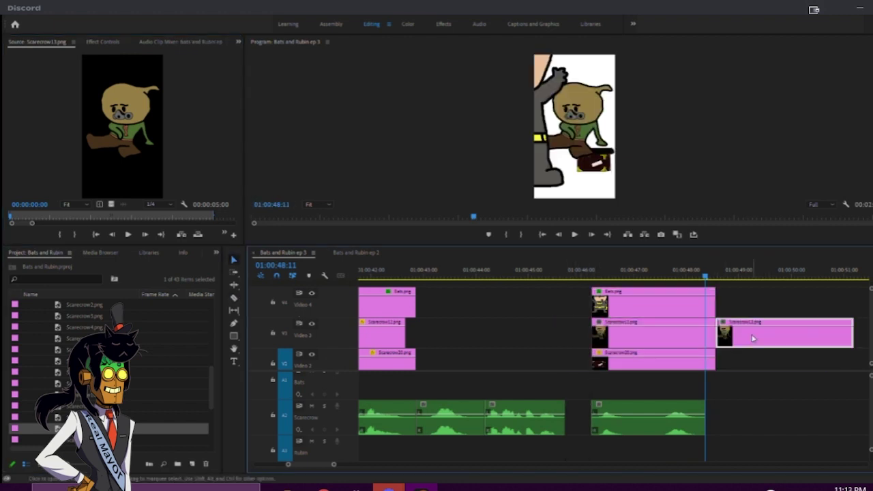
key(Delete)
- Extend Scarecrow12.png on V3 to the end of the first Bats picture at 01:00:42:26
drag(603, 276, 635, 276)
click(650, 340)
double_click(601, 138)
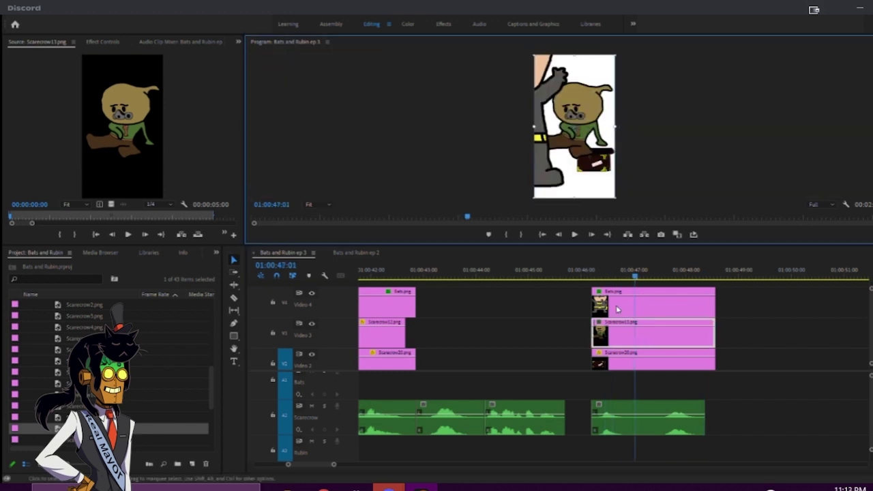
scroll(571, 367, up, 5)
drag(553, 339, 570, 339)
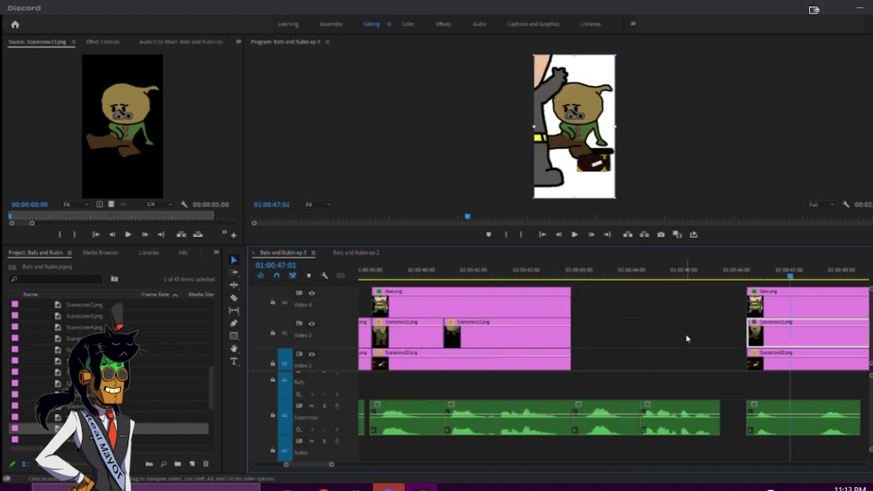
- Shift the first Bats picture about 1.4 seconds earlier and place Scarecrow13.png on V4 overlapping the end of Scarecrow12.png
drag(775, 349, 729, 350)
drag(611, 342, 600, 342)
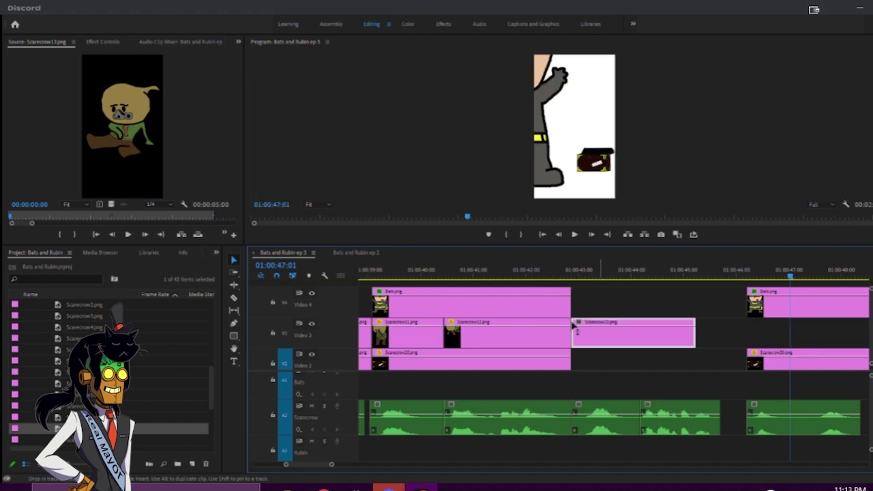
drag(513, 313, 439, 313)
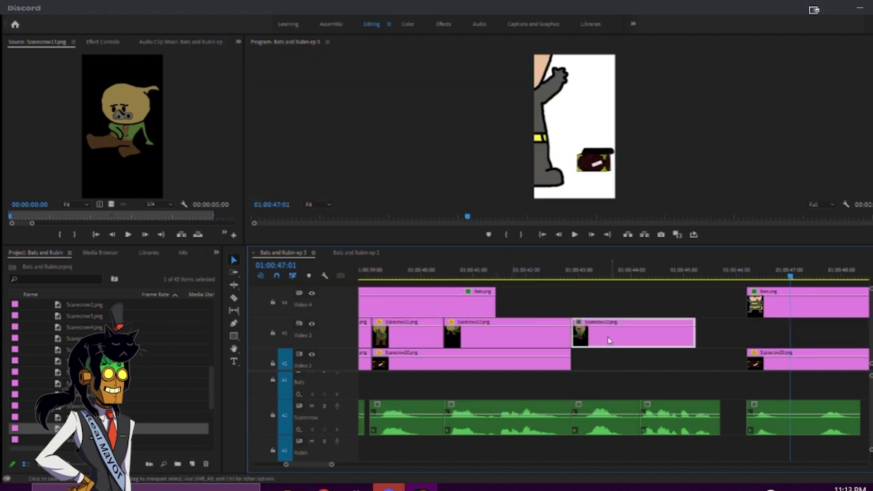
drag(609, 339, 563, 310)
- Scale Scarecrow13.png down and position it low in the frame, matching Scarecrow12.png's size and place by the chest
click(554, 276)
click(665, 162)
key(grave)
click(508, 221)
drag(557, 241, 517, 337)
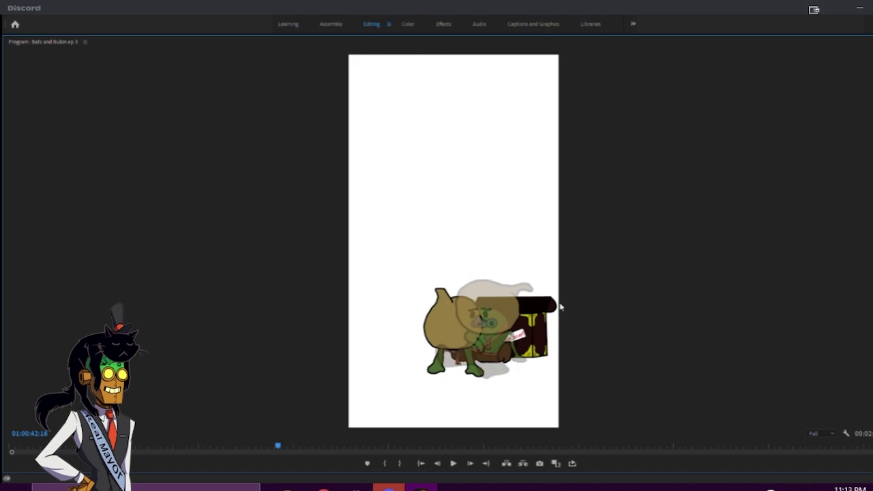
key(grave)
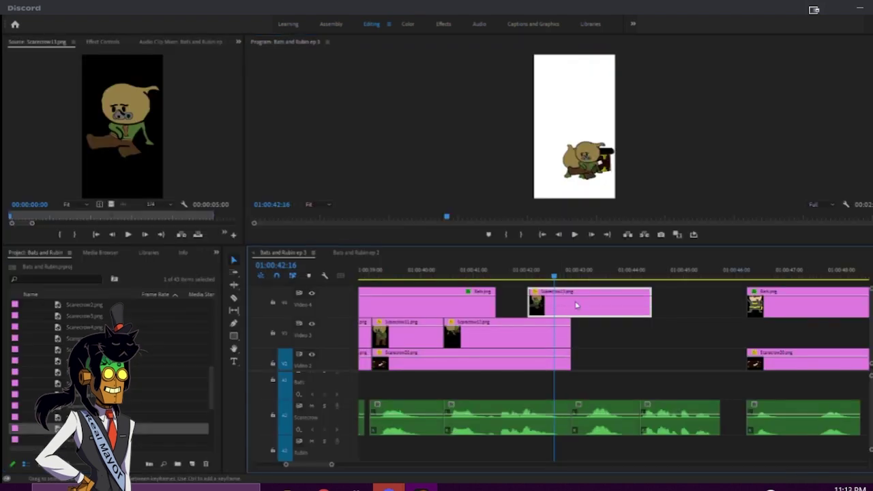
- Move Scarecrow13.png back to V3 beneath the last Bats picture and play back the final Scarecrow lines
scroll(466, 315, down, 3)
drag(385, 313, 576, 334)
click(545, 270)
key(space)
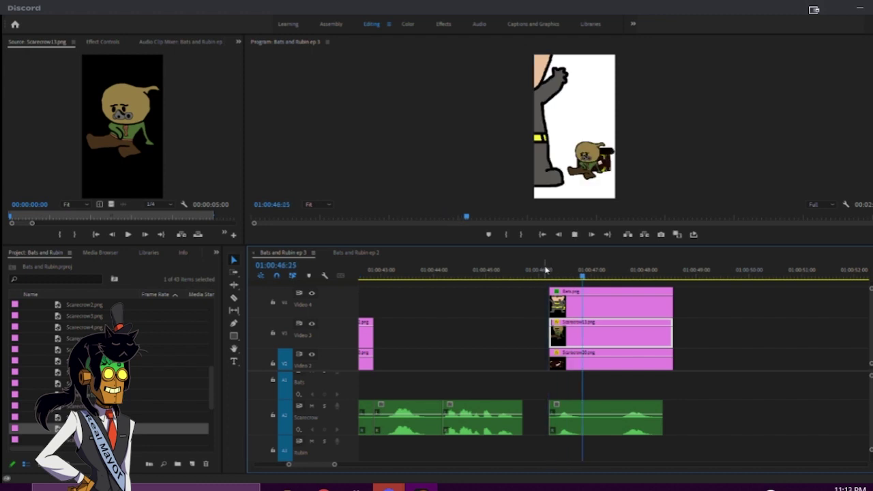
drag(545, 269, 415, 269)
key(space)
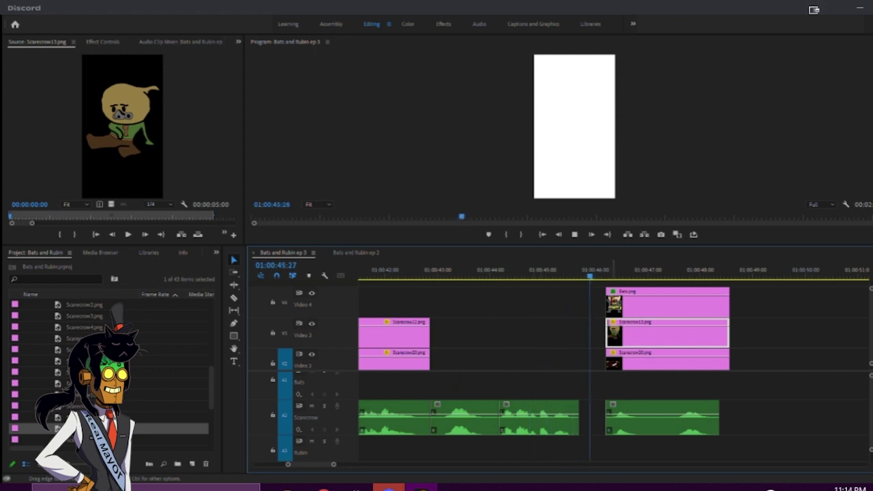
key(space)
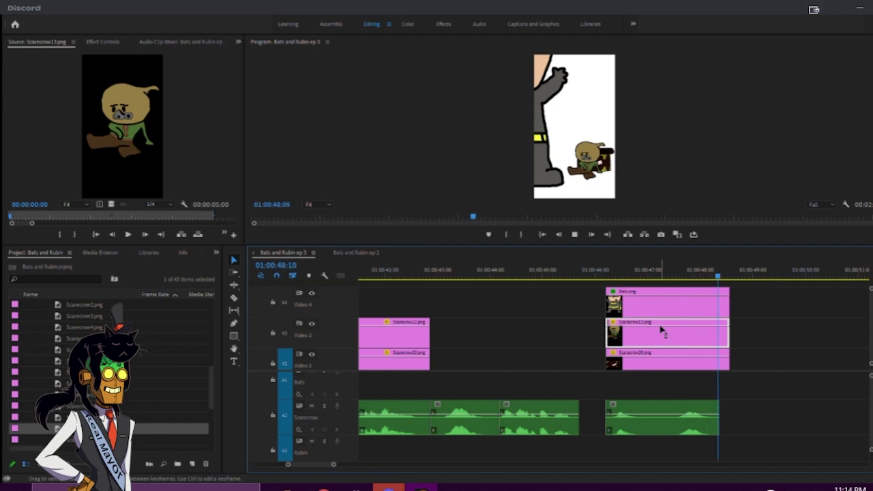
- Shorten Scarecrow13.png on V3 to run from about 01:00:47:10 to the end of the last Bats picture
click(647, 276)
drag(648, 331, 725, 339)
drag(788, 337, 726, 338)
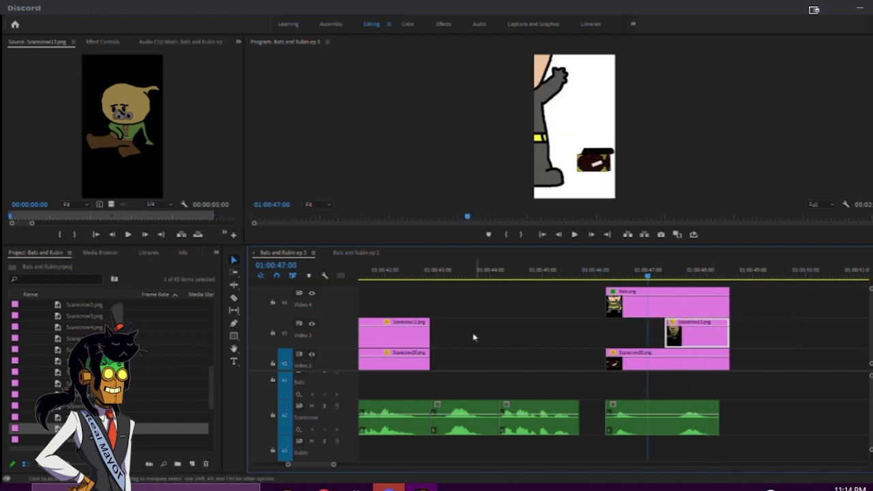
- Duplicate Scarecrow12.png into the V3 space directly before Scarecrow13.png and play back the pose change
drag(407, 338, 645, 339)
drag(541, 337, 606, 336)
click(604, 272)
key(space)
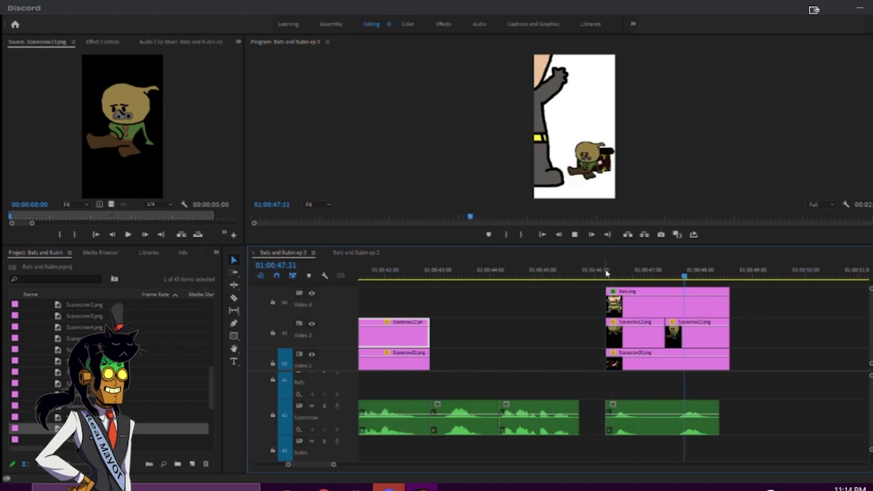
- Move the first Bats picture on V4 back so it ends with Scarecrow12.png, and play back the section
click(588, 272)
scroll(501, 327, up, 3)
drag(484, 308, 556, 309)
click(461, 273)
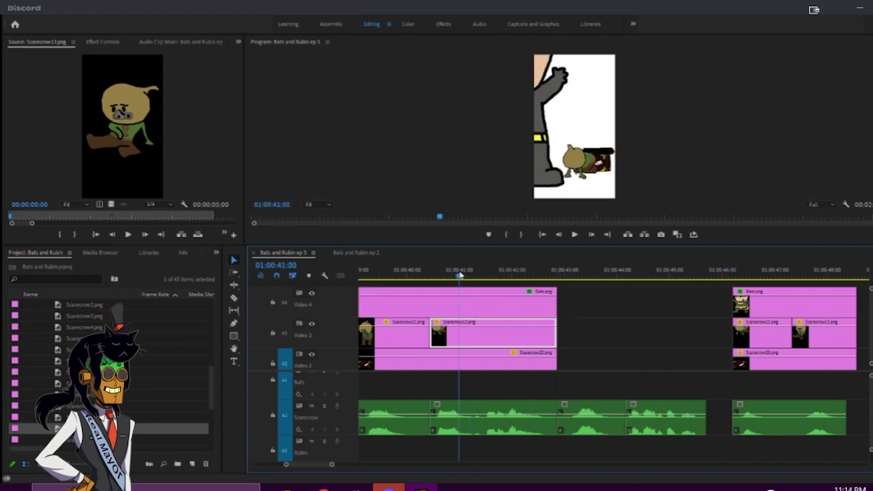
drag(455, 290, 413, 292)
key(space)
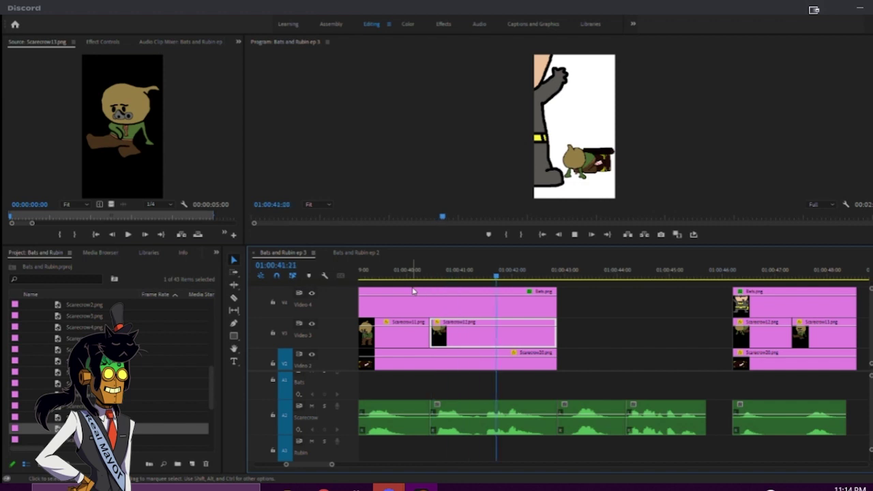
key(space)
- Duplicate the Bats and Rubin pictures around 01:00:32 on V2 and V3 into the gap after the kneeling Scarecrow shot
key(minus)
key(minus)
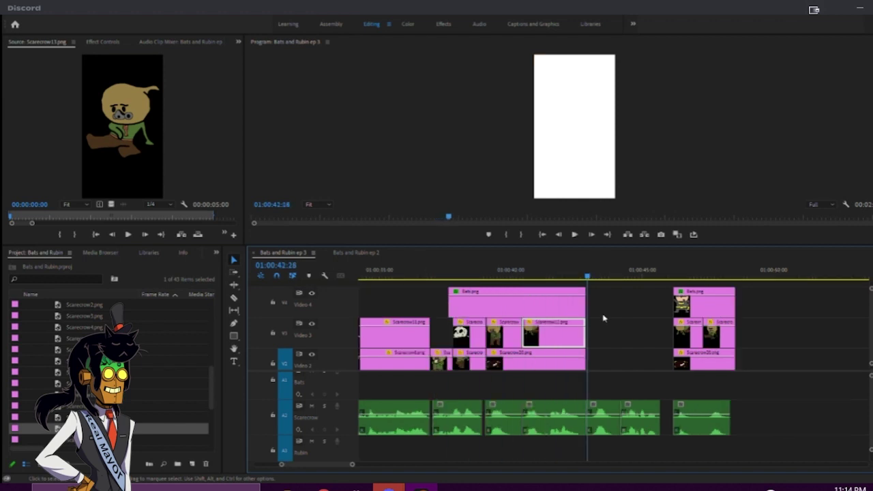
click(464, 273)
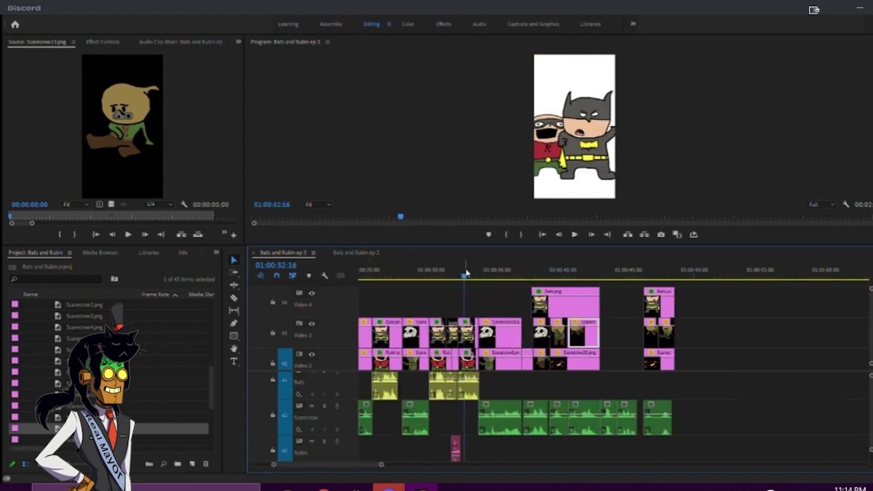
drag(467, 304, 623, 330)
click(600, 270)
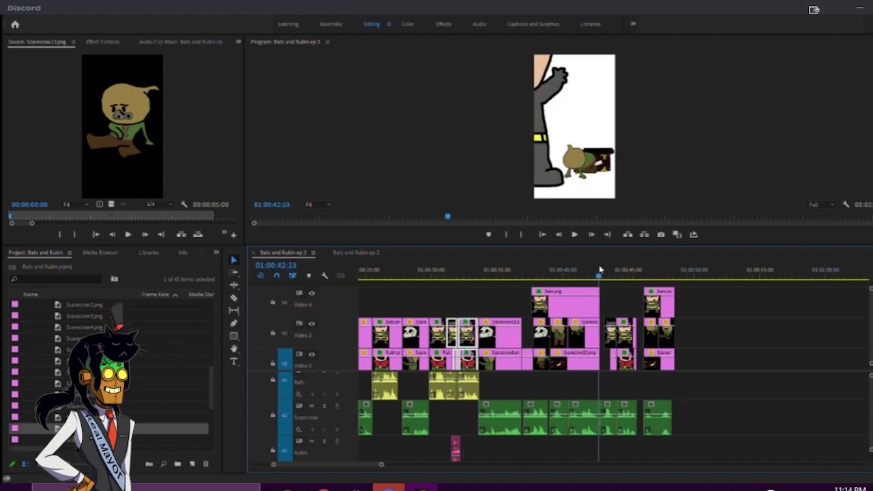
- Place the duplicated Bats and Rubin pictures directly after the kneeling Scarecrow shot, extend the first Rubin picture back to match Bats, and play back
key(=)
key(=)
drag(663, 298, 743, 369)
drag(714, 337, 696, 337)
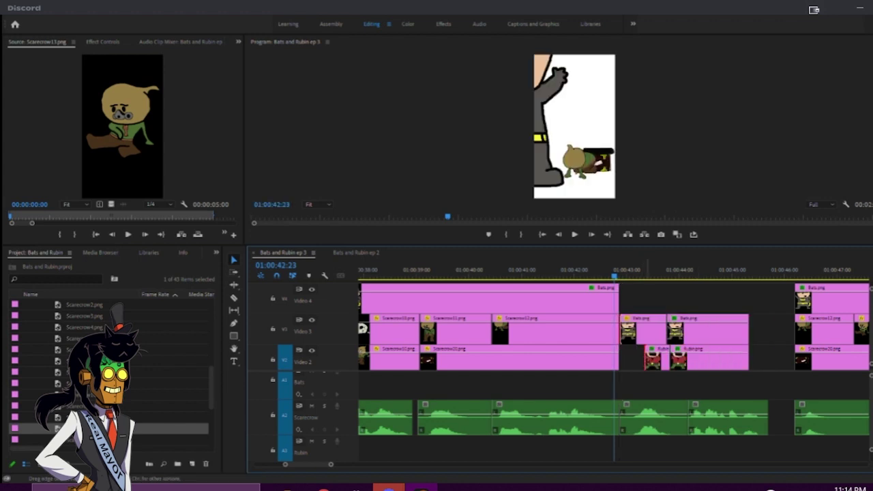
drag(645, 362, 621, 361)
click(639, 357)
right_click(638, 356)
click(671, 381)
key(space)
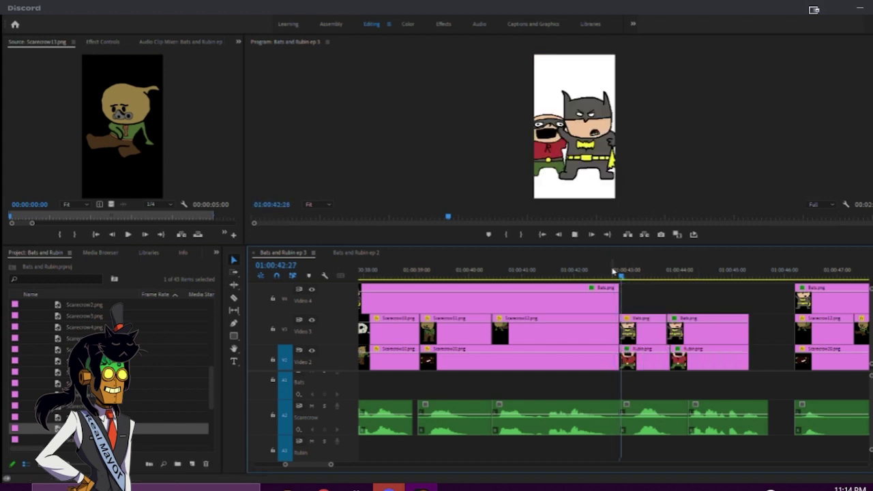
key(space)
- Swap the order of the two Bats and Rubin picture pairs, aligning the pair now second with the second Scarecrow voice line
drag(643, 305, 668, 356)
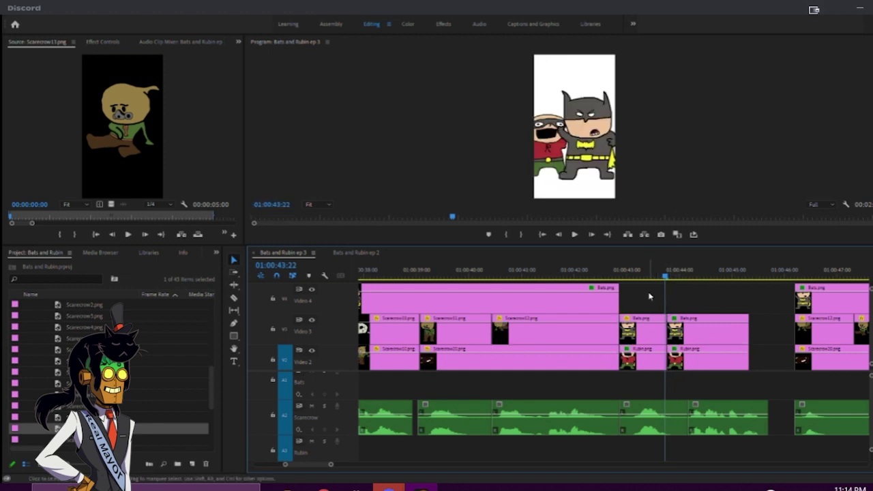
drag(643, 301, 653, 353)
scroll(681, 358, down, 5)
drag(619, 304, 633, 348)
drag(627, 333, 594, 328)
drag(523, 295, 538, 335)
- Extend the first Bats and Rubin pair to meet the second, and end the second pair with its voice clip
drag(502, 273, 511, 273)
mouse_move(652, 339)
mouse_down()
mouse_move(612, 338)
mouse_move(654, 339)
mouse_up()
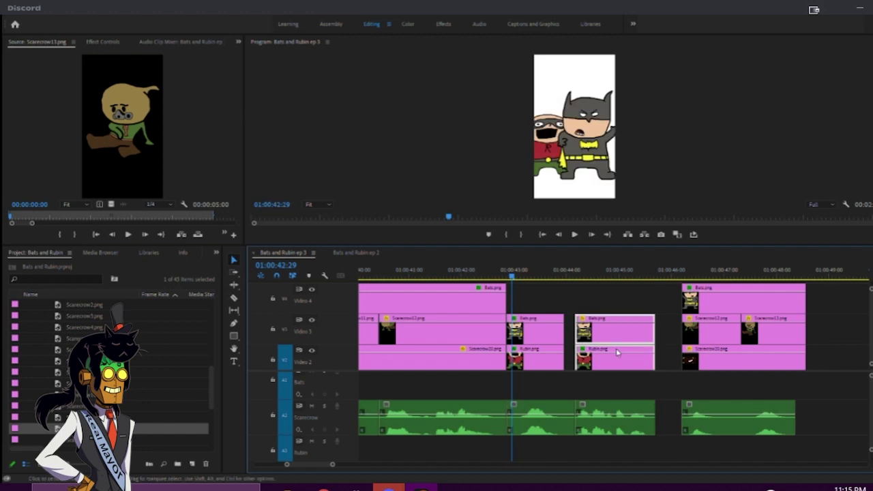
drag(557, 331, 575, 360)
click(558, 359)
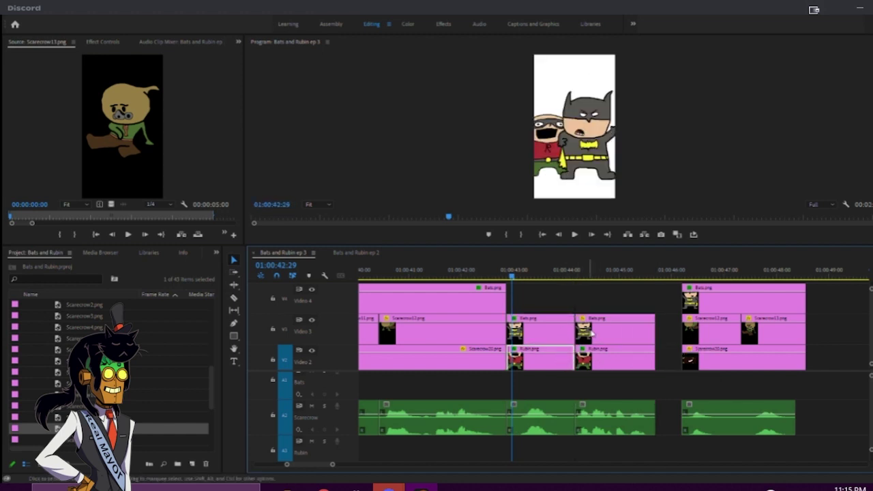
- Play back the swapped Bats and Rubin pictures against the Scarecrow voice lines
click(575, 299)
click(576, 299)
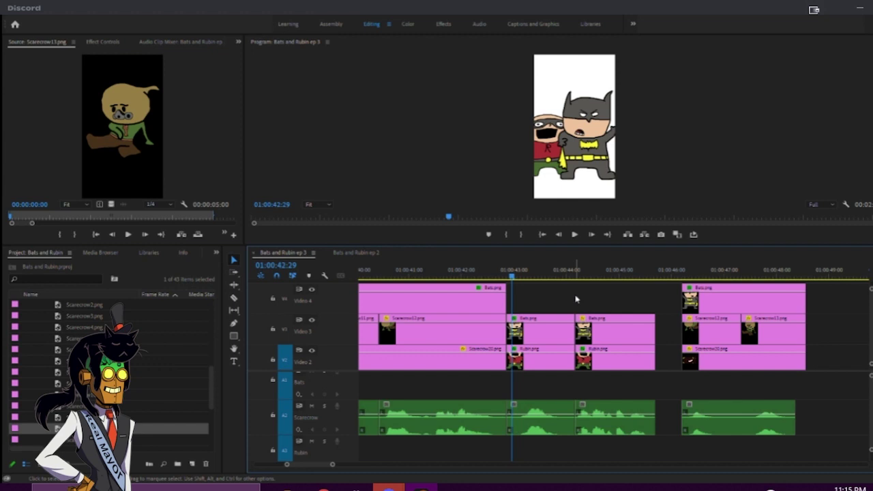
drag(488, 276, 510, 273)
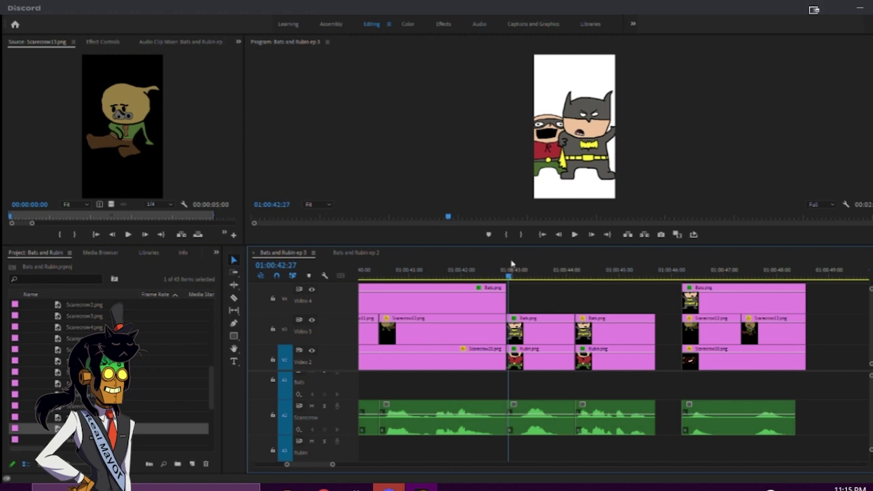
click(459, 273)
key(space)
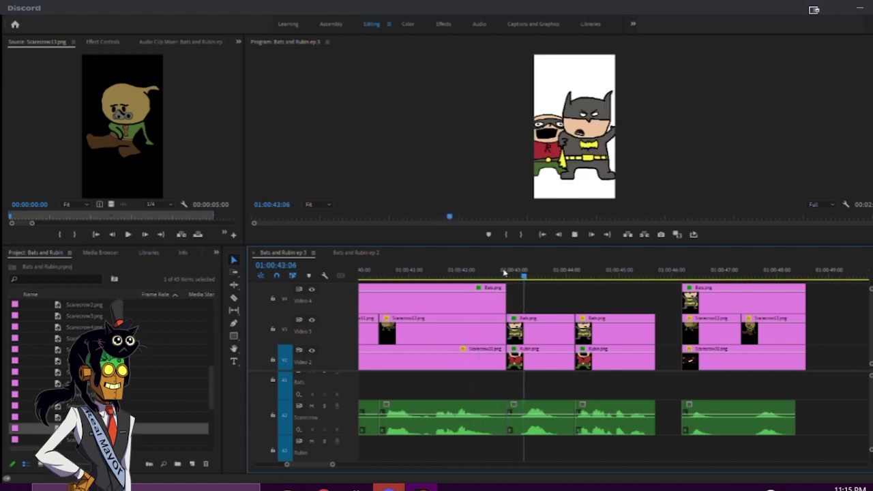
key(space)
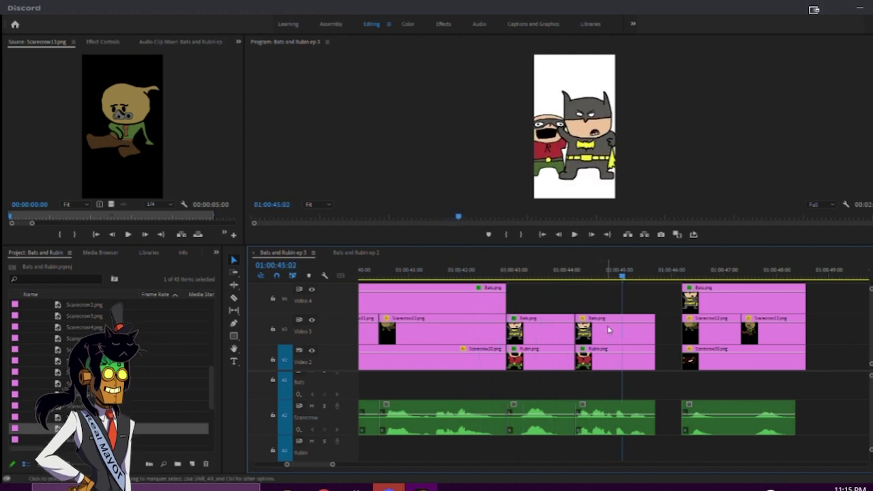
- Duplicate the first Bats picture over the end of the second Bats picture on V3 and play back the pose changes
drag(539, 336, 657, 330)
click(494, 273)
key(space)
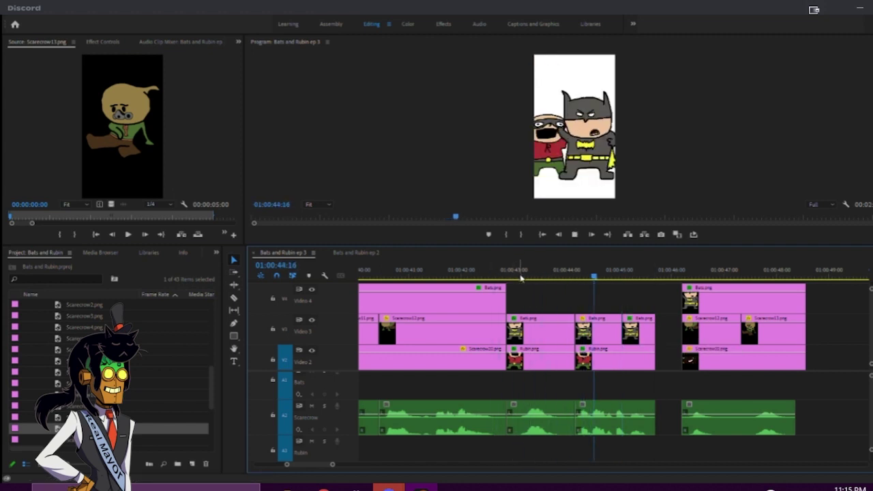
key(space)
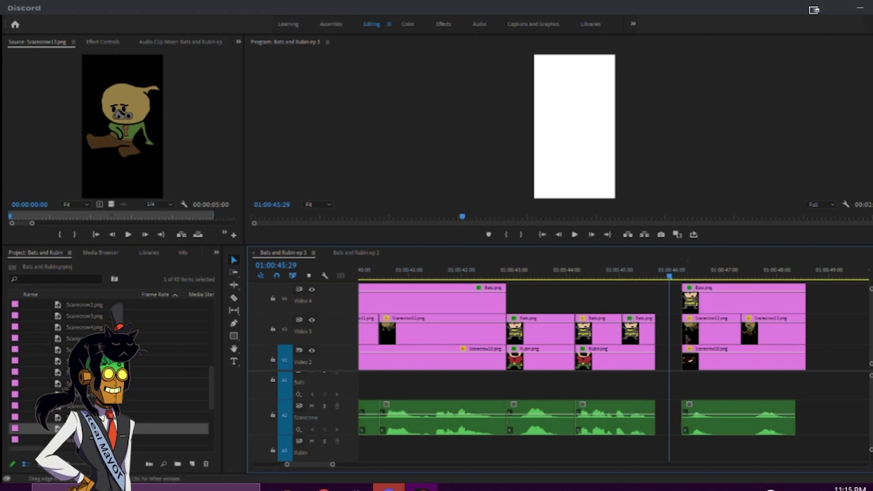
- Move the last Scarecrow shot's pictures and voice clip back together to close the gap after the Bats and Rubin pictures
scroll(686, 348, down, 2)
drag(717, 314, 593, 429)
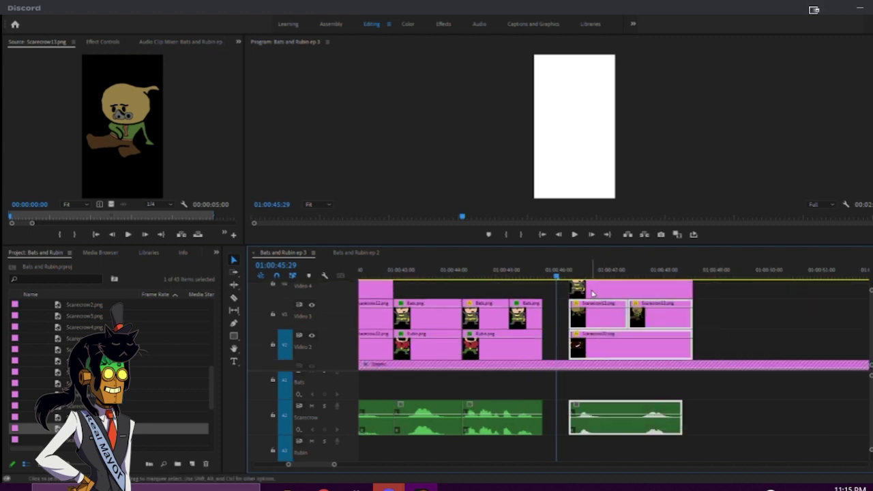
click(725, 298)
click(675, 293)
shift+click(654, 322)
shift+click(618, 320)
shift+click(618, 350)
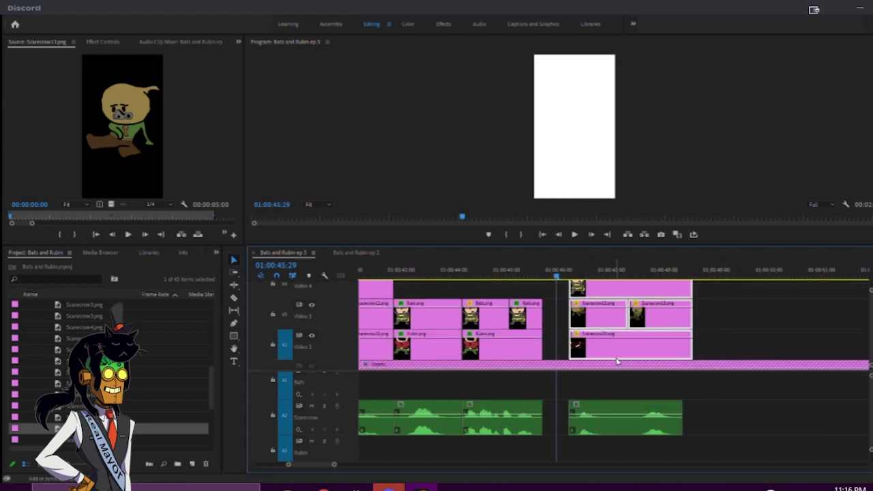
shift+click(618, 418)
drag(618, 419, 592, 419)
- Play back the join and move the cut between Scarecrow12.png and Scarecrow13.png earlier, to about 01:00:46:17
click(506, 273)
drag(506, 273, 581, 354)
key(space)
key(space)
click(688, 310)
drag(599, 318, 591, 317)
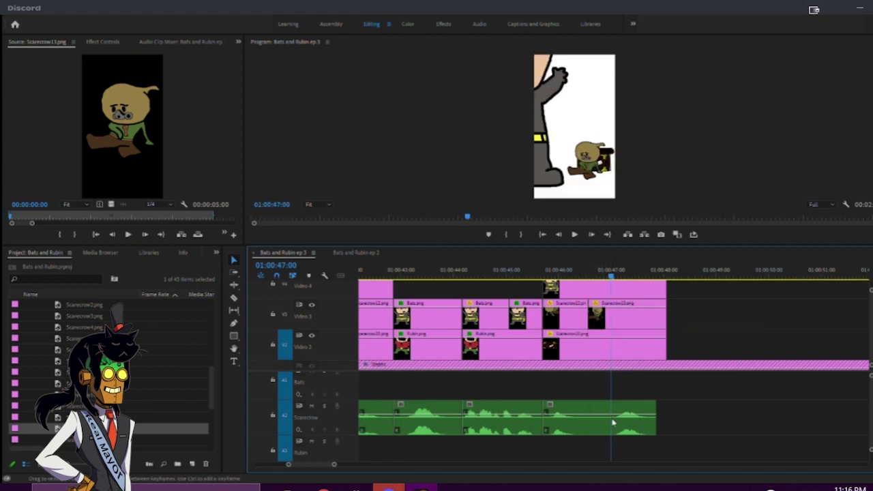
- Split the last Scarecrow voice clip at about 01:00:47:00, move its second part back to the start of Scarecrow13.png, and play back
key(c)
click(611, 425)
key(v)
drag(629, 430, 606, 430)
drag(569, 269, 527, 265)
key(space)
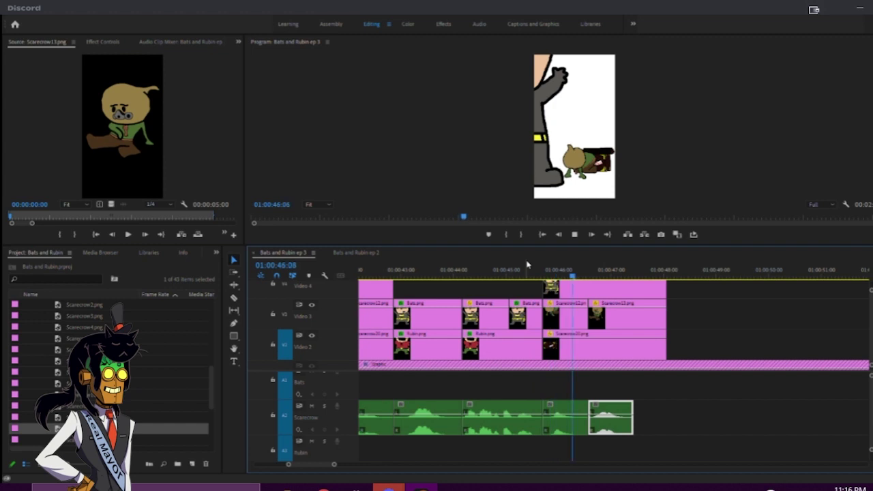
key(space)
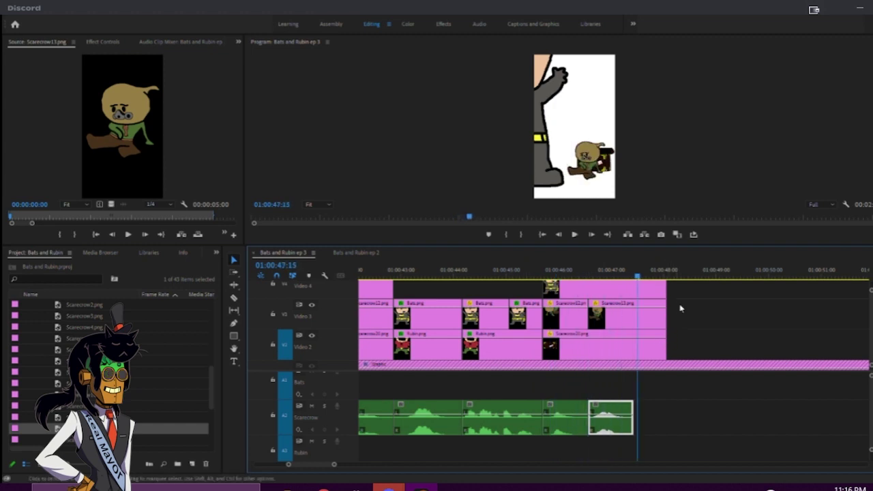
- Move the cut between the first and second Bats pictures on V3 to about 01:00:44:19 and play back
scroll(705, 333, down, 4)
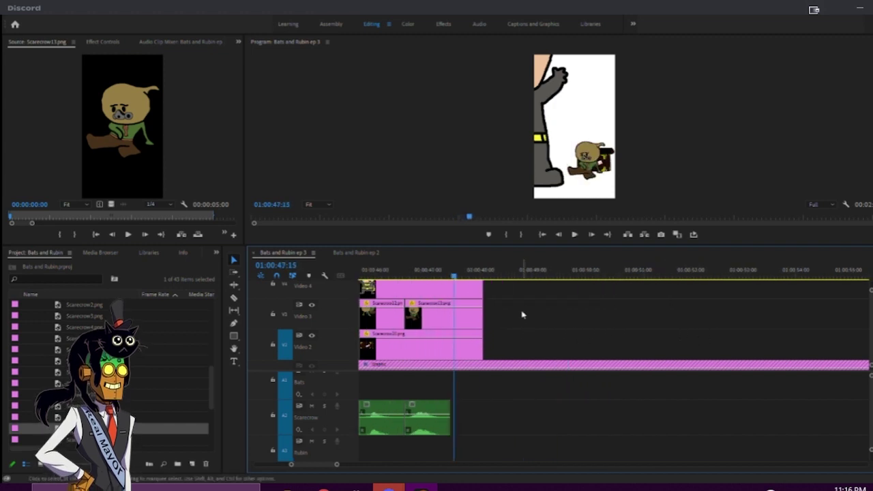
scroll(505, 343, up, 4)
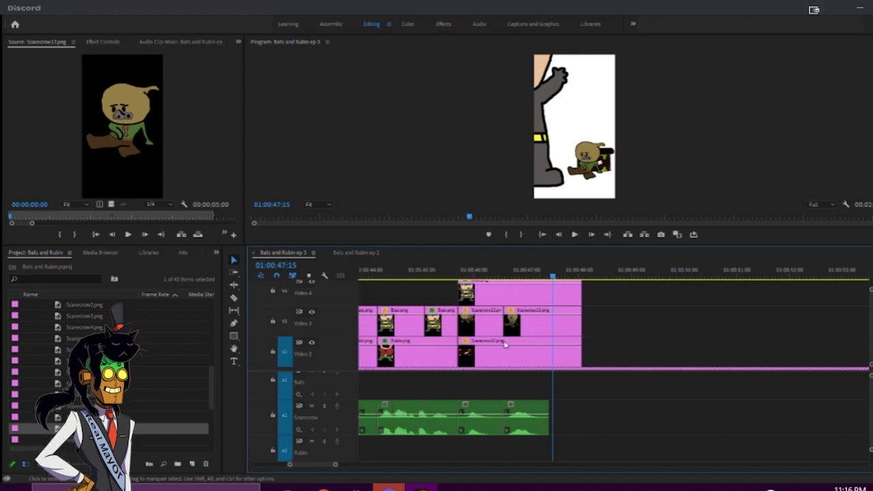
click(443, 271)
mouse_move(412, 271)
mouse_down()
mouse_move(386, 272)
mouse_move(428, 271)
mouse_up()
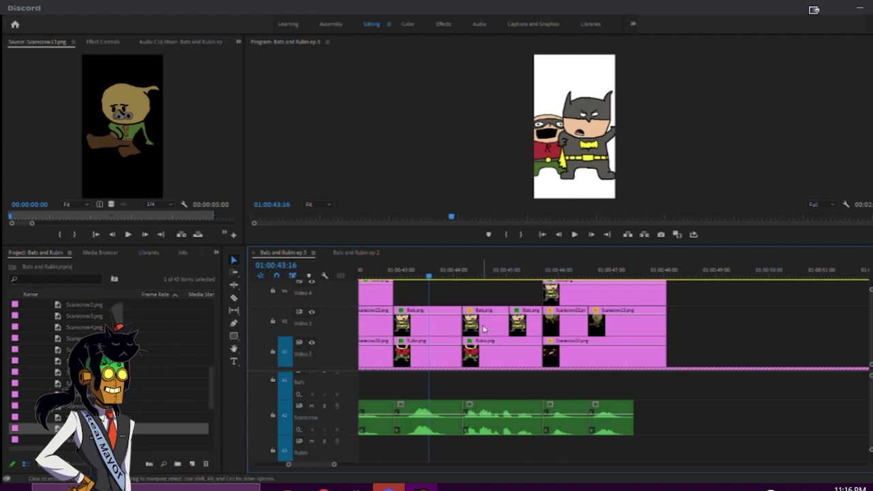
drag(465, 328, 485, 325)
key(space)
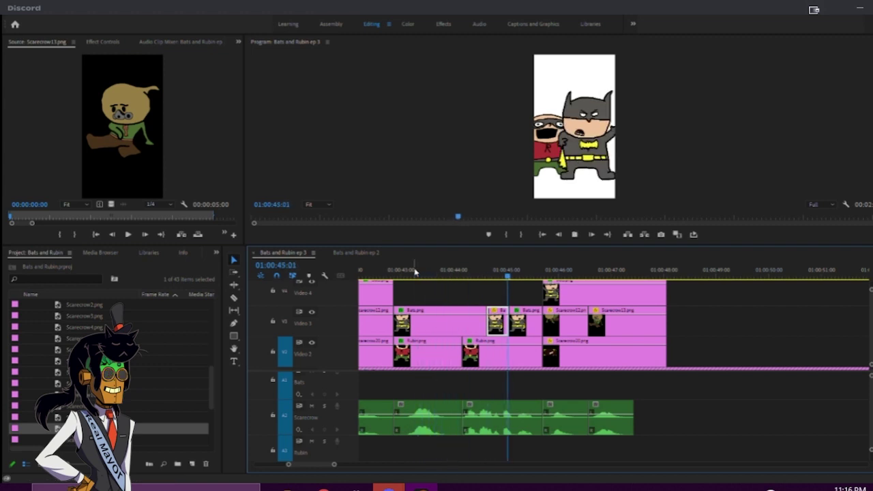
key(space)
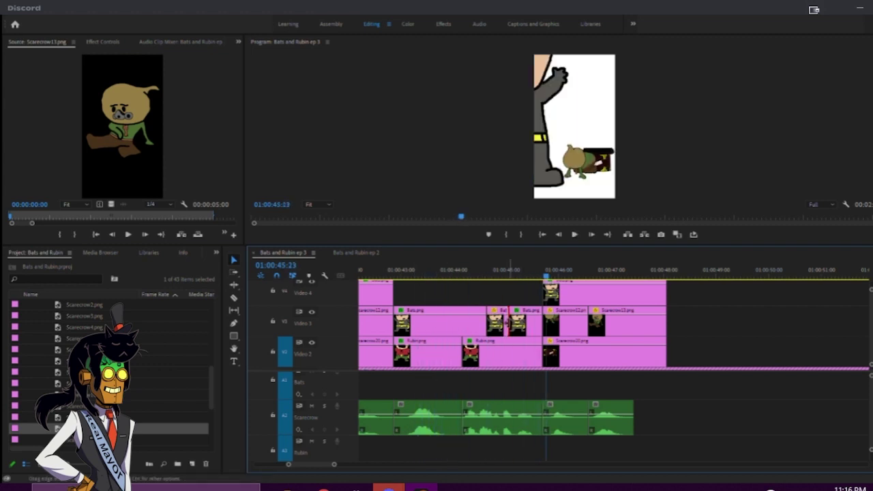
- Shift the cut between the first two Bats pictures on V3 back to about 01:00:44:14 and review the section
mouse_move(481, 323)
mouse_down()
mouse_move(472, 326)
mouse_move(481, 325)
mouse_up()
drag(452, 270, 340, 276)
key(space)
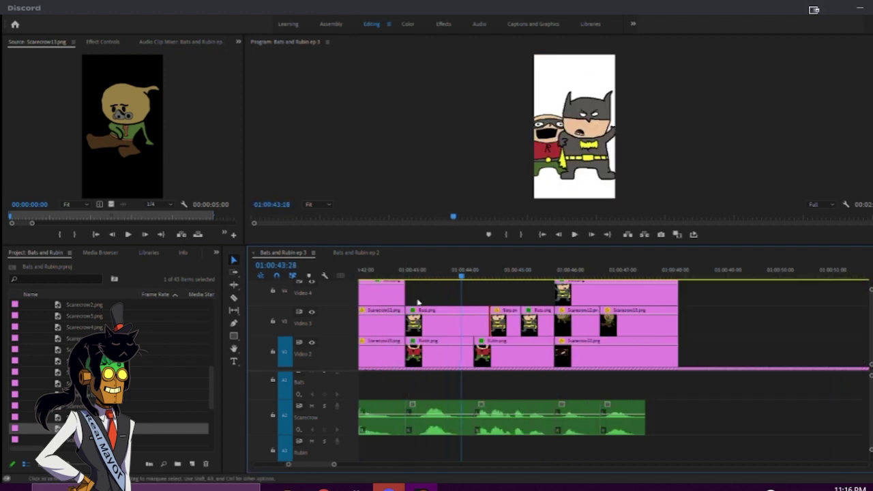
click(385, 272)
click(403, 274)
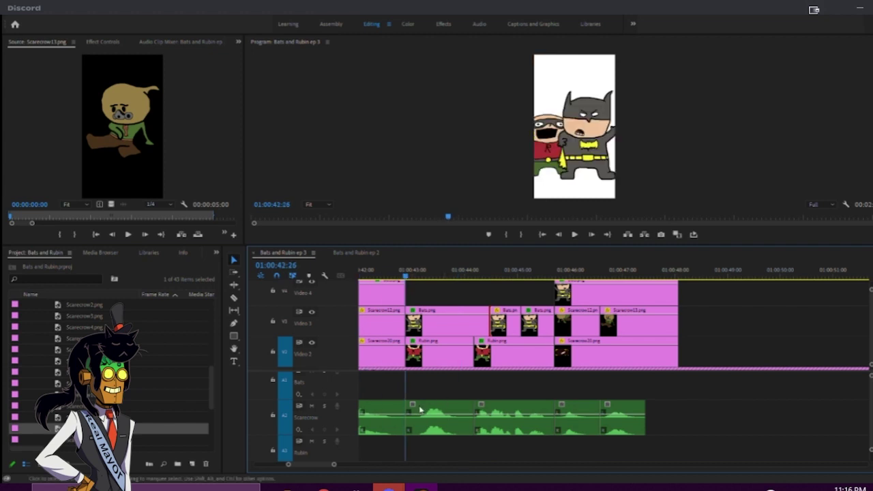
click(436, 409)
key(Delete)
key(ctrl+z)
scroll(453, 397, up, 1)
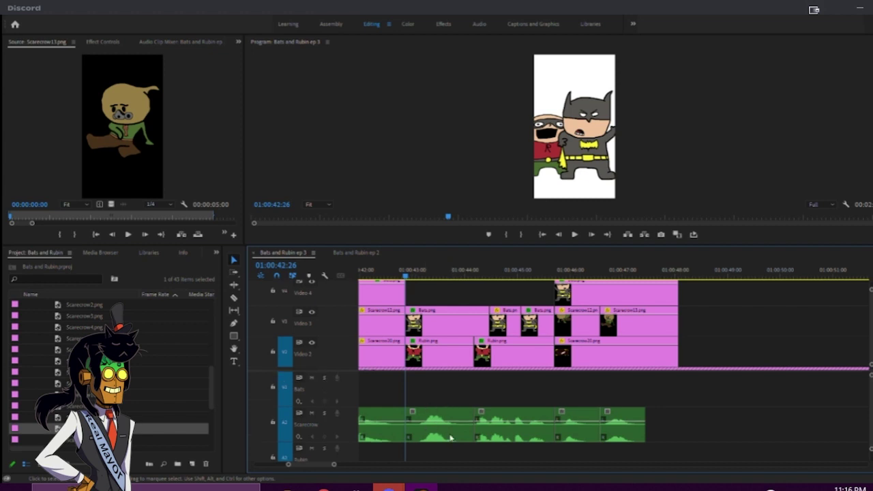
- Shorten the Scarecrow voice clip under the first Bats picture, move it up against the next voice clip, and play back
mouse_move(472, 434)
mouse_down()
mouse_move(459, 435)
mouse_move(475, 434)
mouse_up()
click(389, 276)
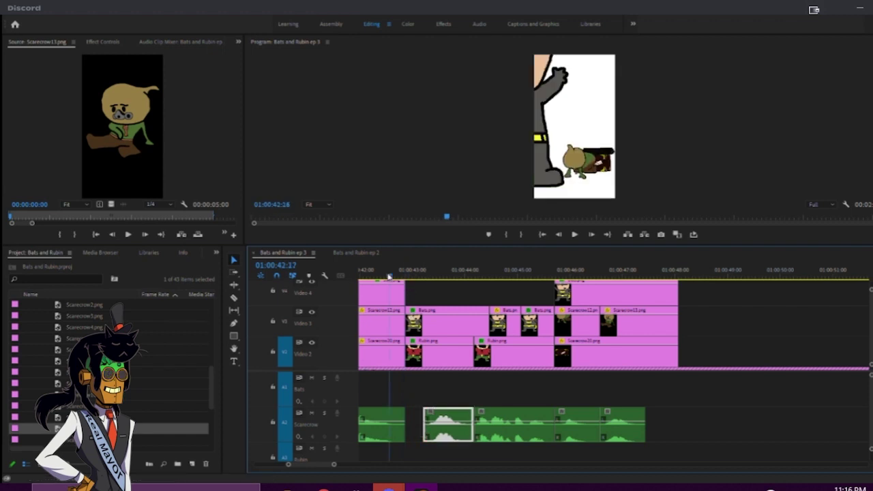
key(j)
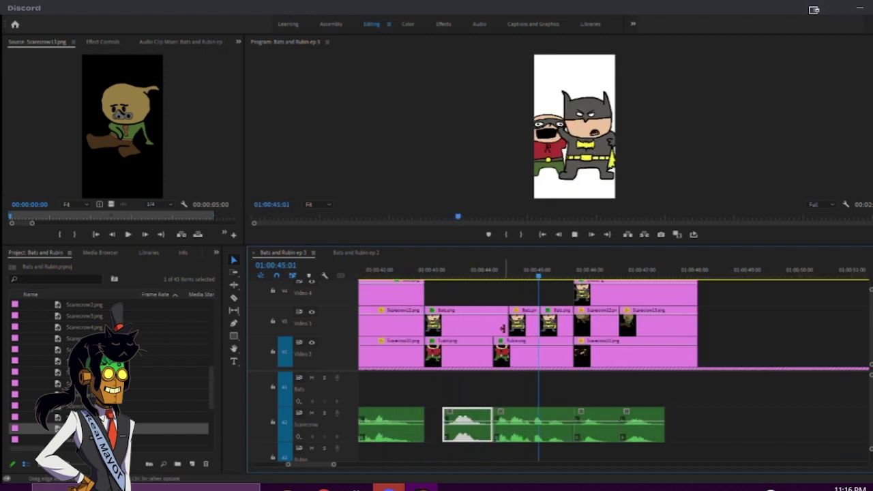
- Start the second Bats picture on V3 earlier, at about 01:00:43:26, and play back the timing
mouse_move(505, 322)
mouse_down()
mouse_move(478, 326)
mouse_move(525, 329)
mouse_move(500, 329)
mouse_up()
click(440, 271)
drag(439, 272, 435, 273)
key(space)
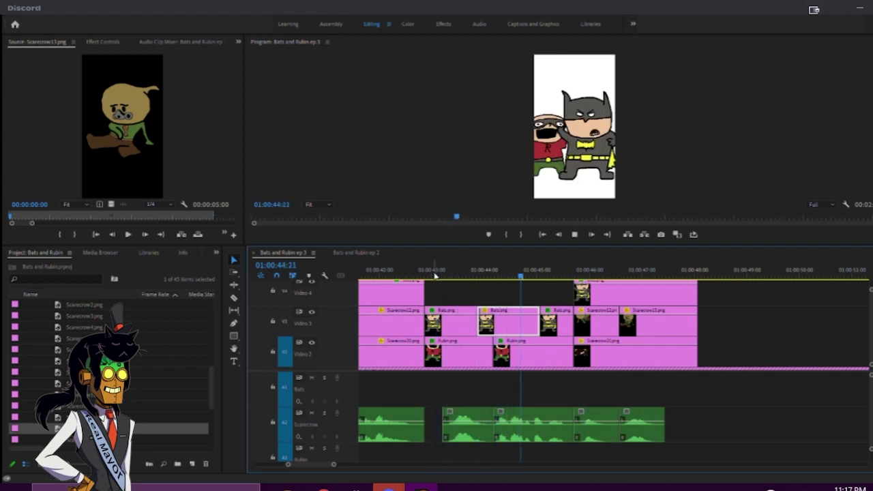
key(space)
- Move the shortened Scarecrow voice clip back against the preceding voice clip, nudge it two frames later, and play back
mouse_move(480, 321)
mouse_down()
mouse_move(489, 320)
mouse_move(479, 319)
mouse_up()
drag(474, 427, 456, 428)
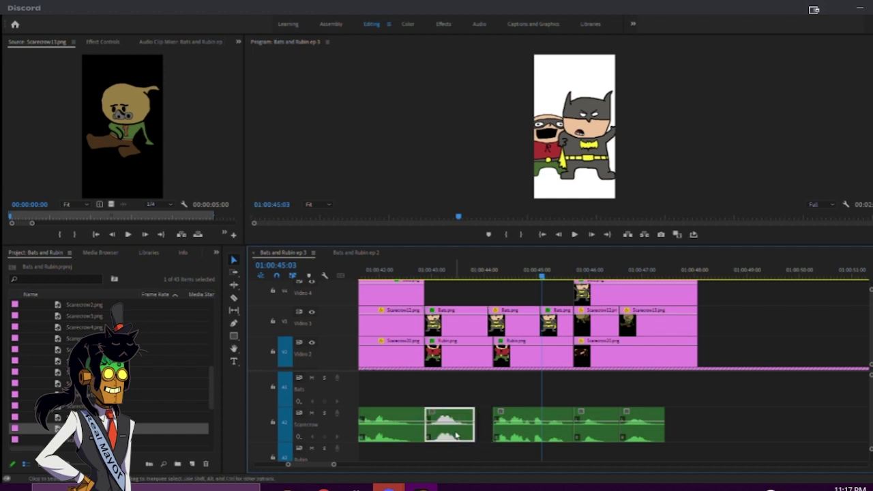
key(alt+Right)
key(alt+Right)
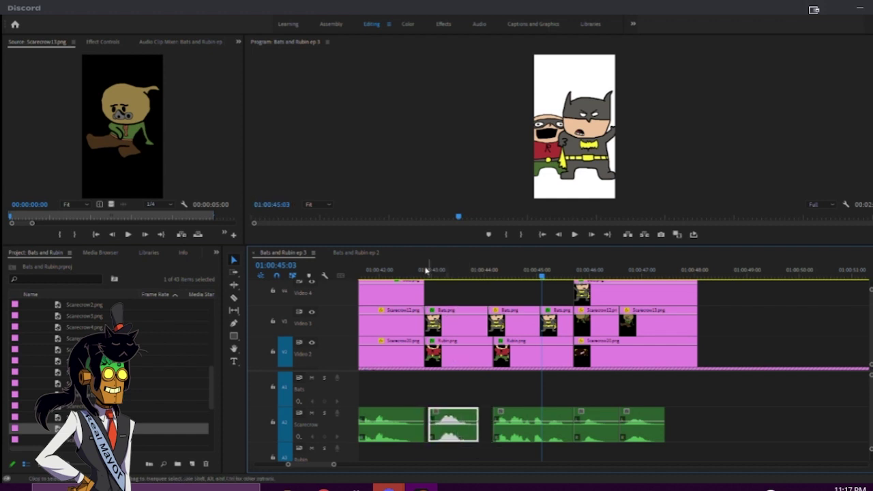
click(387, 270)
key(space)
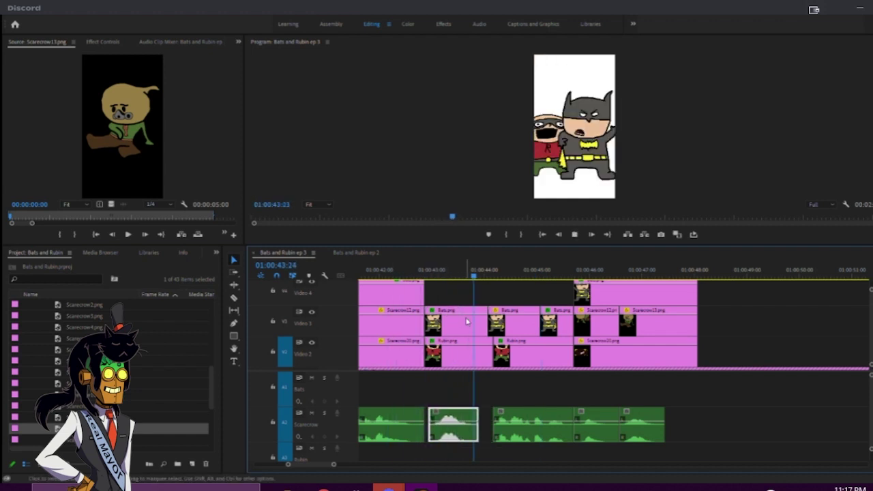
key(space)
- Set the second Bats picture to start at about 01:00:43:23 and the third at about 01:00:44:16 on V3, checking playback
drag(484, 322, 469, 323)
click(444, 272)
key(space)
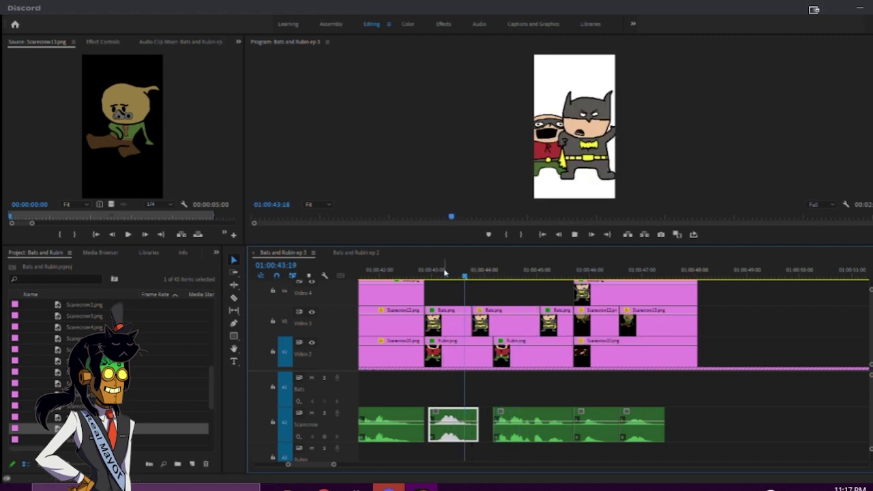
drag(537, 326, 503, 324)
drag(481, 270, 412, 274)
key(space)
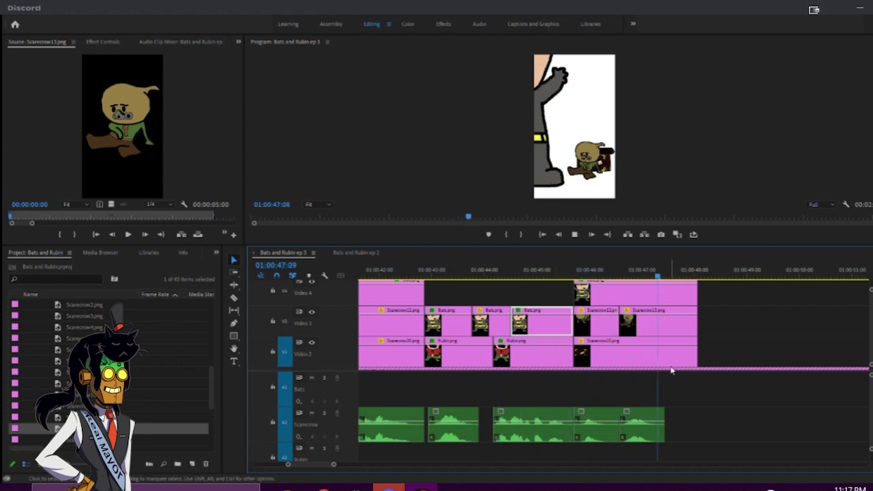
- Nudge the last Scarecrow shot and its voice clips slightly later, and extend its pictures' starts back to the preceding Bats and Rubin pictures
scroll(690, 339, right, 3)
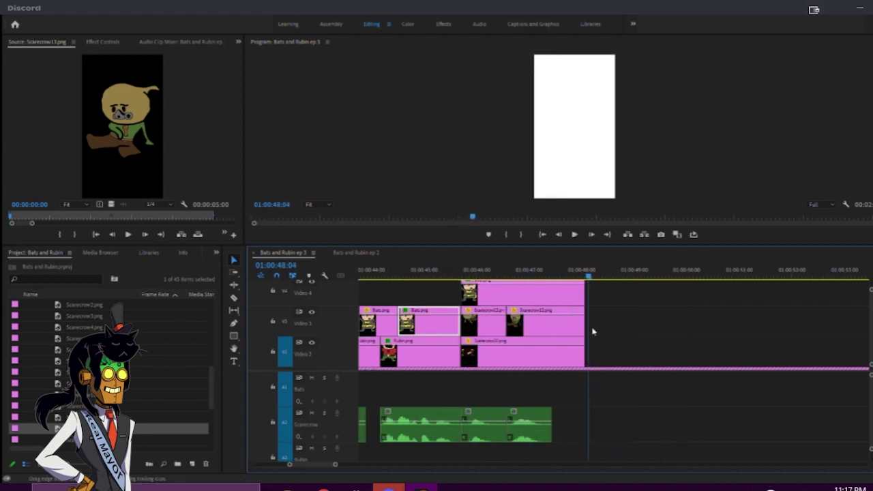
drag(605, 290, 487, 354)
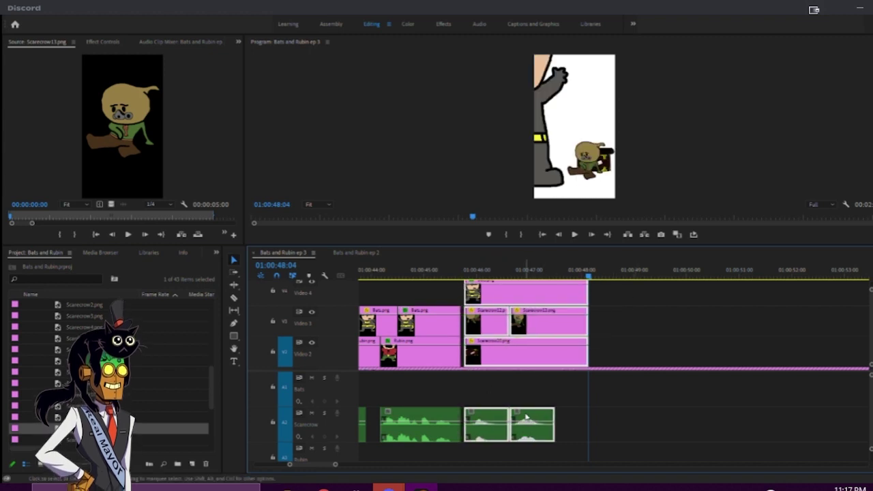
click(462, 300)
drag(467, 319, 460, 291)
drag(468, 354, 460, 353)
drag(461, 272, 481, 274)
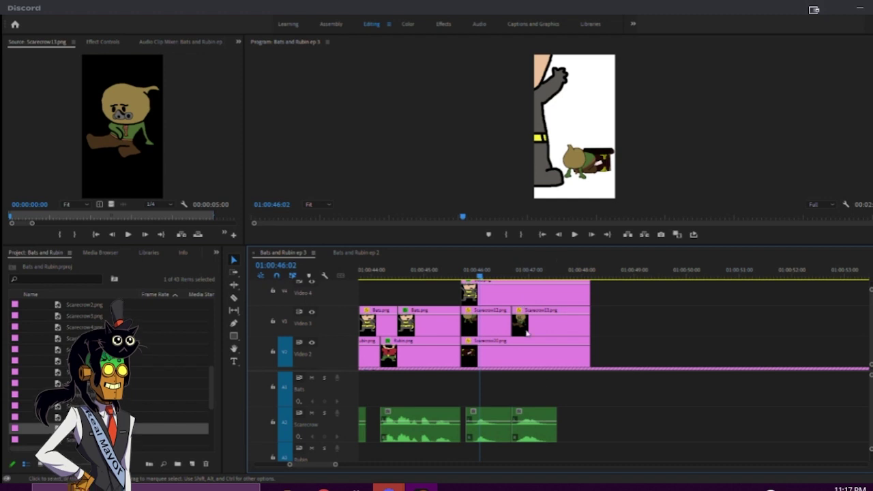
- Play back the final Scarecrow shot in the enlarged program view
click(641, 172)
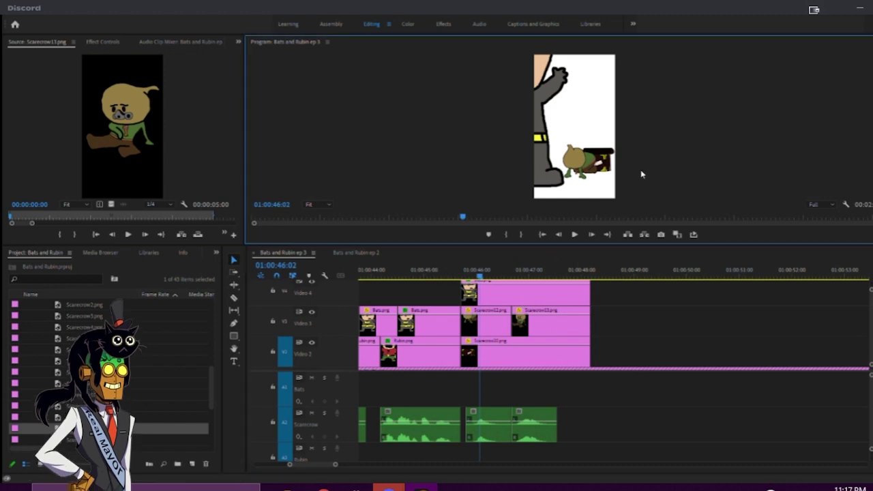
key(grave)
key(space)
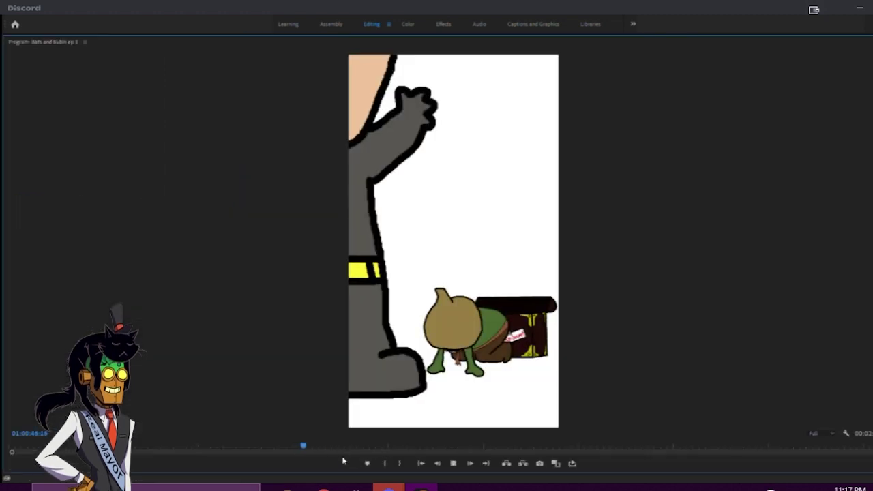
key(space)
key(grave)
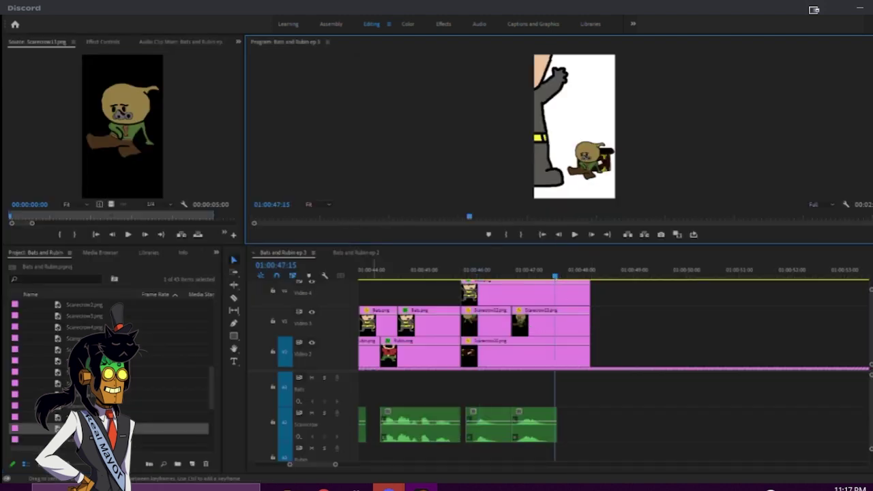
- Preview Scarecrow14.png in the source view
scroll(72, 442, down, 2)
double_click(56, 382)
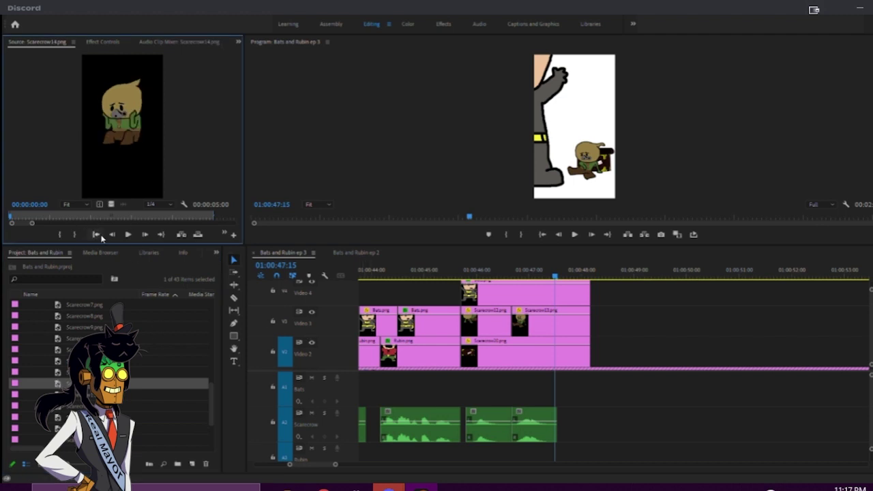
click(95, 253)
click(51, 253)
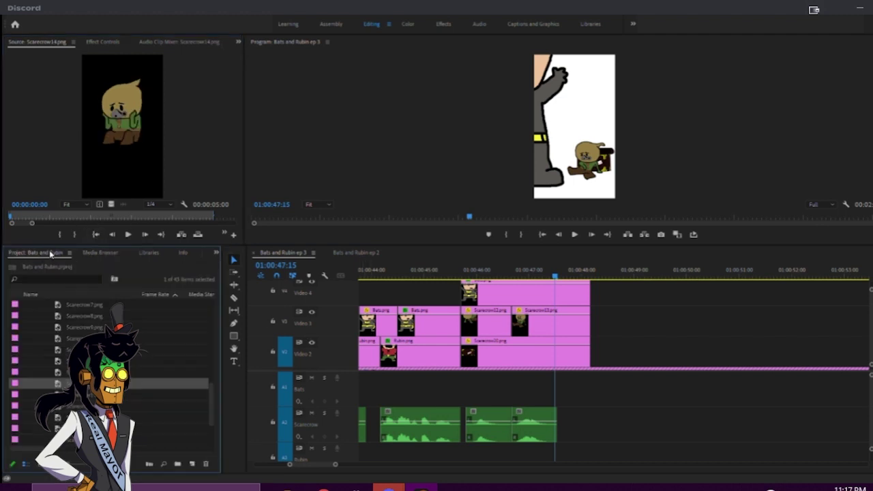
scroll(151, 256, down, 5)
scroll(151, 256, up, 1)
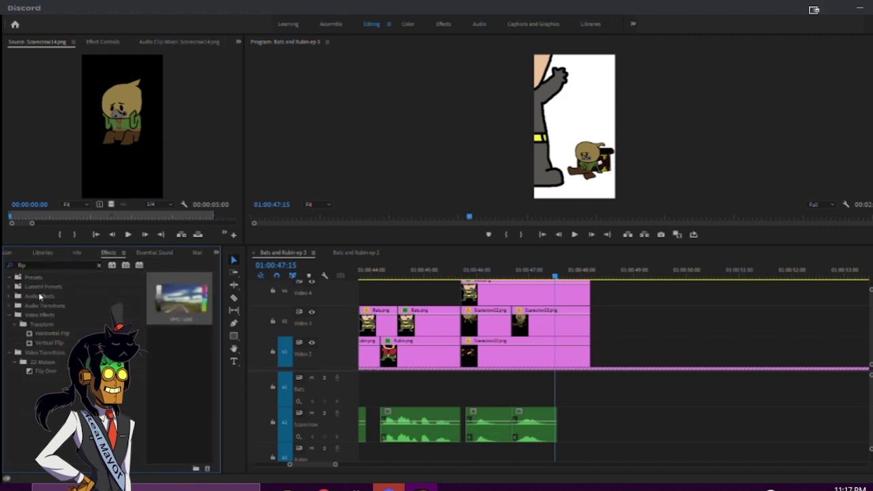
scroll(49, 257, up, 4)
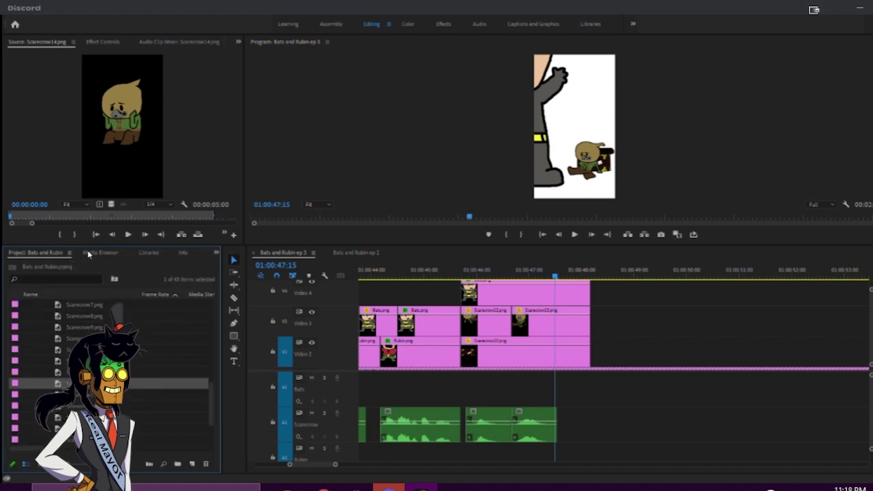
- Load the Scarecrow line ep 3 audio, set a new In point after the used section, and place it on A2 where the last pictures end
scroll(36, 338, up, 8)
scroll(38, 344, up, 1)
drag(60, 406, 162, 138)
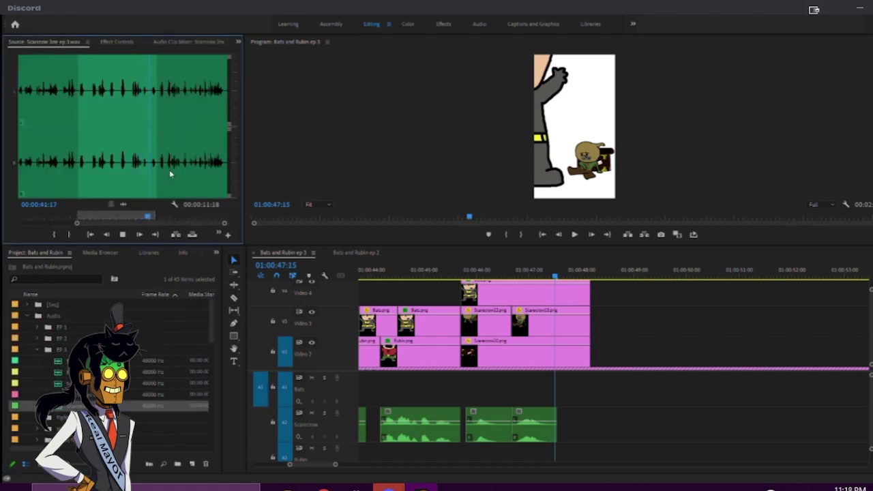
key(i)
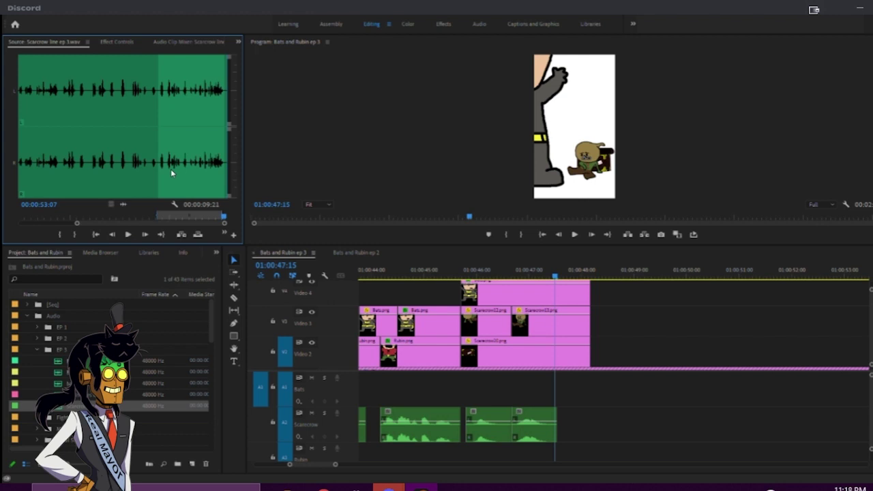
drag(62, 409, 591, 433)
scroll(607, 426, down, 3)
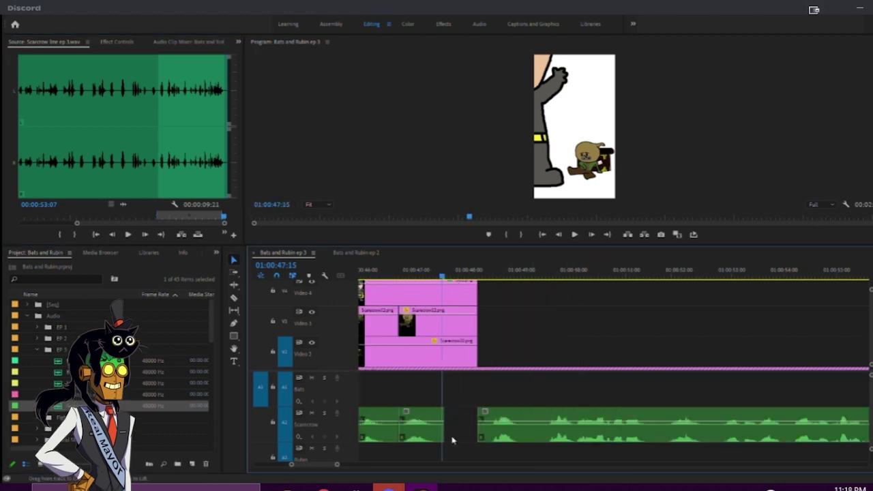
- Play back the last Scarecrow shot and move its second short voice clip later, to about 01:00:47:09, against the newly added audio
scroll(459, 422, up, 2)
scroll(462, 418, up, 3)
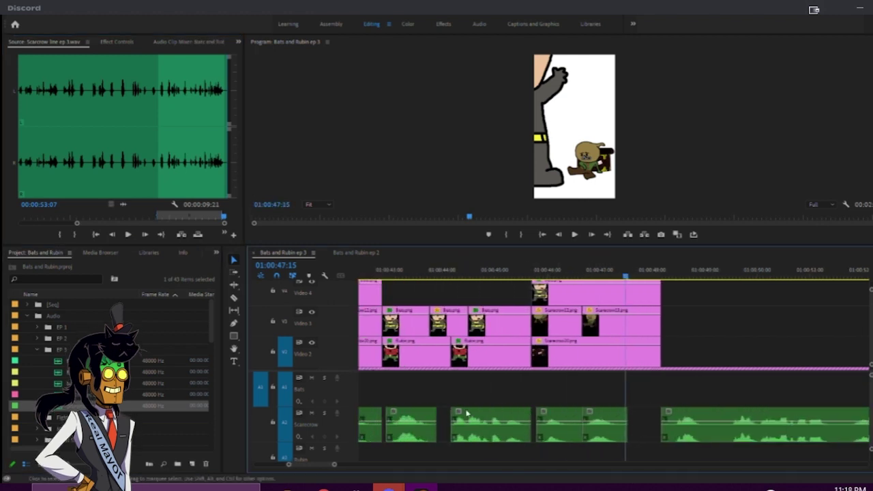
click(543, 276)
key(space)
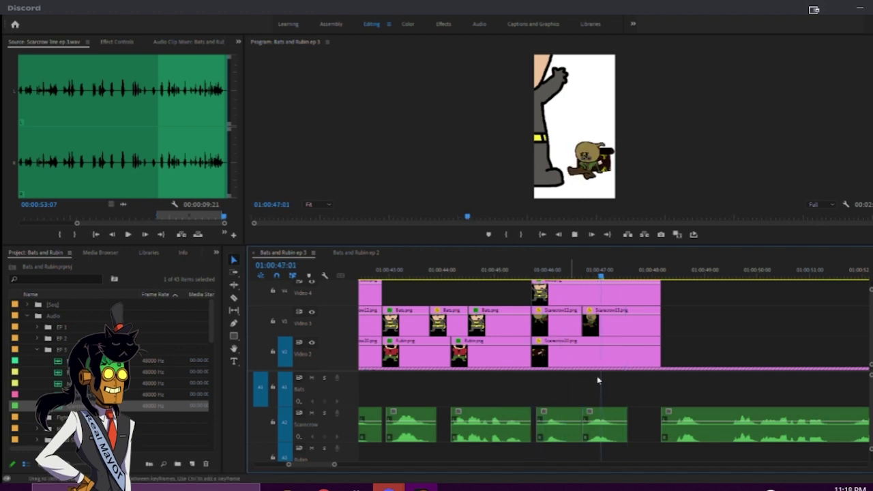
drag(600, 428, 634, 429)
- Retime Scarecrow13.png on V3 to start at about 01:00:46:12 and end at about 01:00:47:09, checking playback
click(576, 273)
mouse_move(577, 274)
mouse_down()
mouse_move(545, 274)
mouse_move(568, 275)
mouse_up()
drag(580, 326, 568, 332)
key(space)
key(space)
drag(659, 329, 615, 329)
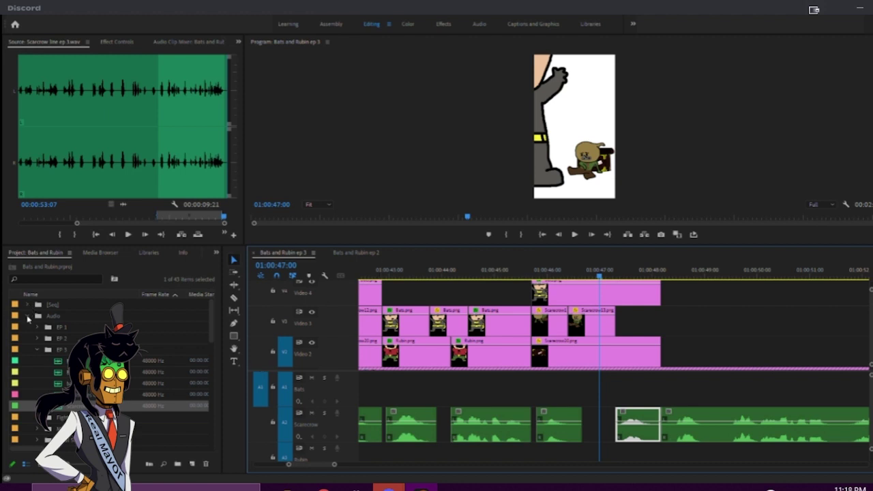
- Find Scarecrow14.png among the project pictures and place it on V3 directly after Scarecrow13.png
click(29, 317)
scroll(31, 332, down, 3)
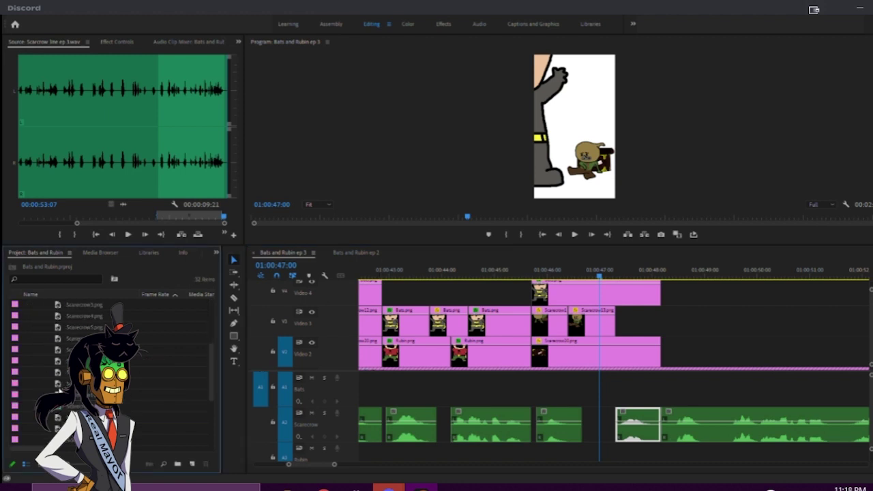
double_click(56, 383)
double_click(60, 417)
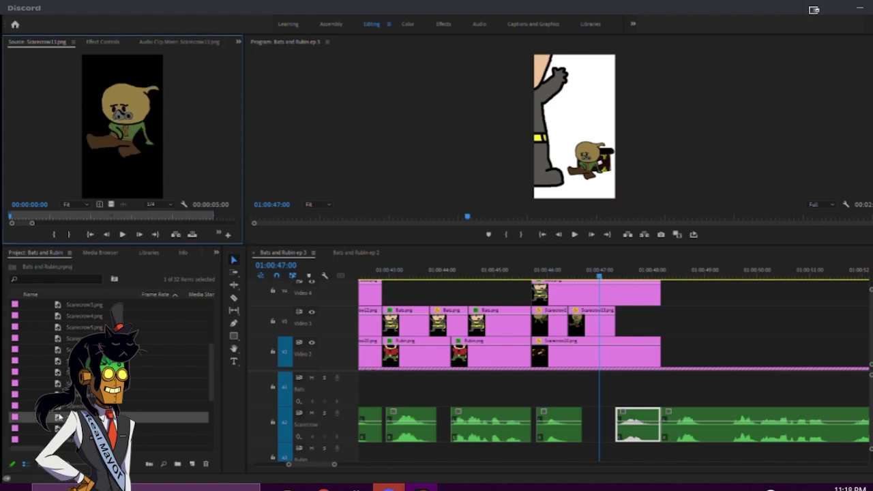
double_click(59, 429)
scroll(255, 376, down, 5)
drag(108, 165, 467, 322)
- Cut Scarecrow14.png where the shot's other pictures end, delete the excess, and play back
key(c)
click(505, 326)
key(v)
click(539, 326)
key(Delete)
key(space)
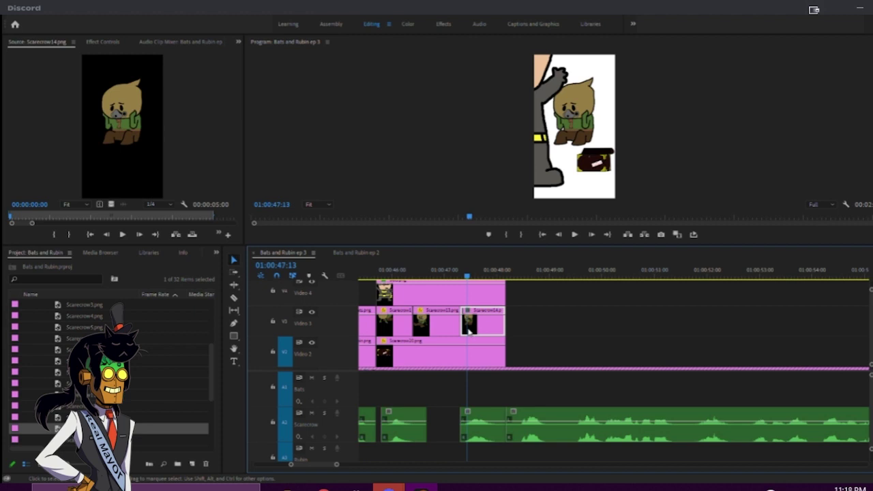
- Copy the Motion settings of Scarecrow13.png onto Scarecrow14.png and play back the shot
click(441, 276)
click(440, 330)
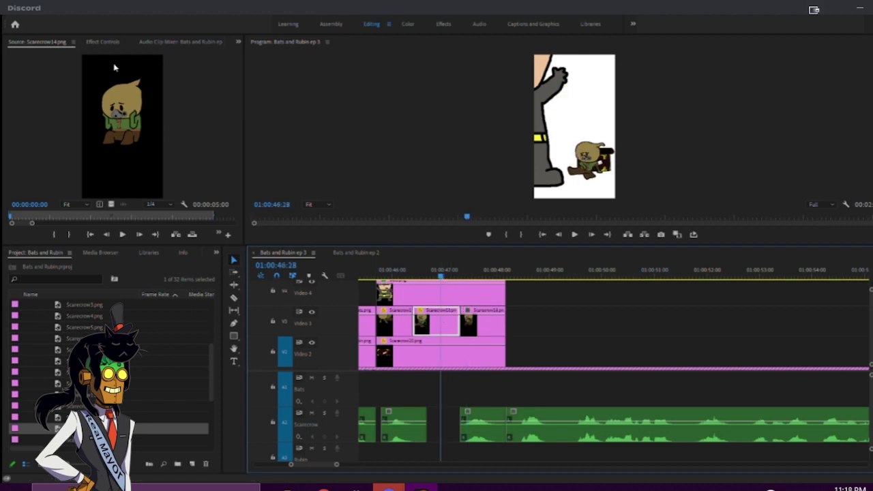
click(102, 42)
click(65, 81)
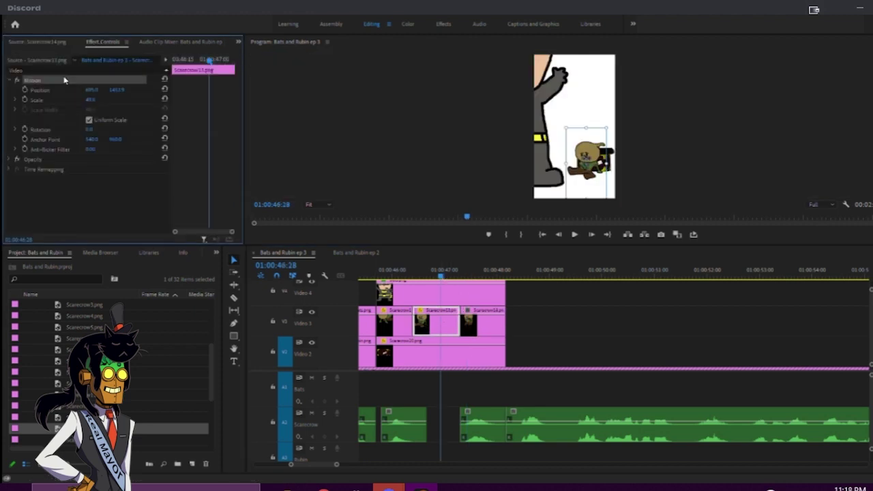
click(488, 323)
click(468, 271)
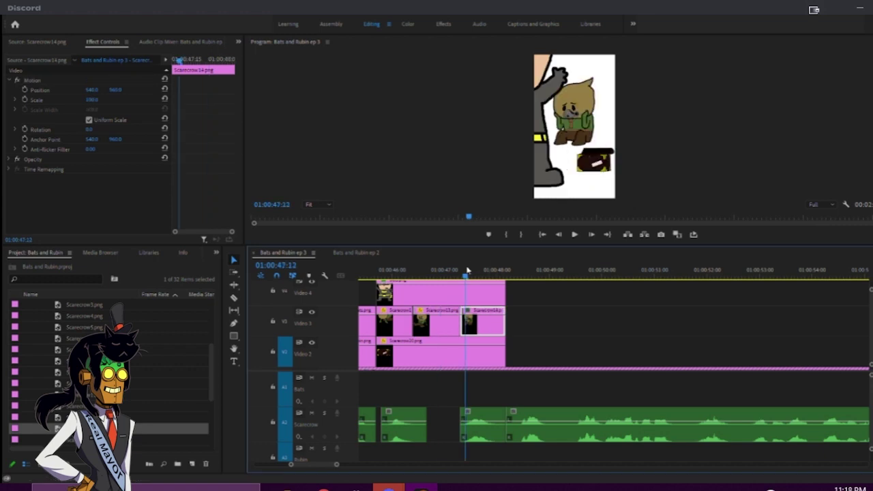
key(ctrl+v)
key(space)
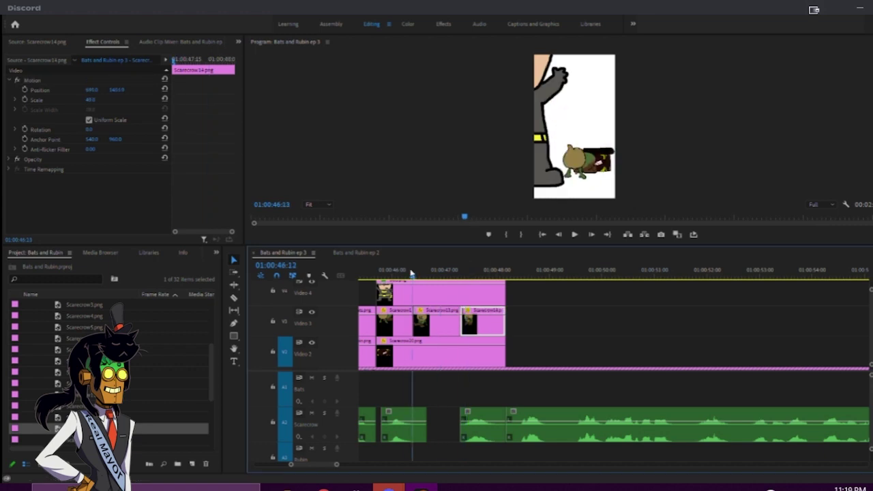
key(space)
scroll(428, 330, left, 5)
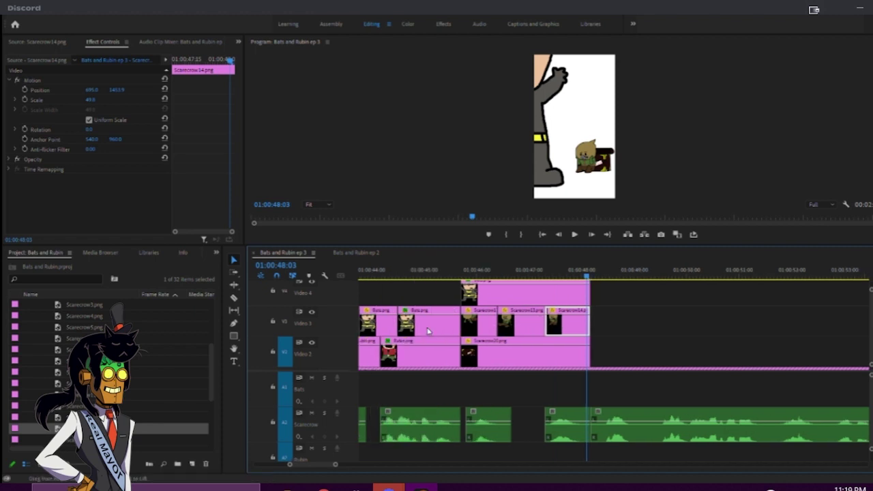
- Move Scarecrow13.png over the preceding Scarecrow picture at the shot's start on V3, and extend its end to about 01:00:46:27
drag(581, 329, 541, 328)
key(Delete)
drag(524, 277, 583, 278)
drag(576, 326, 594, 327)
- Move Scarecrow14.png and its voice clip earlier to start at about 01:00:46:27, and play back
drag(651, 333, 627, 332)
click(637, 426)
drag(638, 426, 617, 428)
click(488, 270)
key(space)
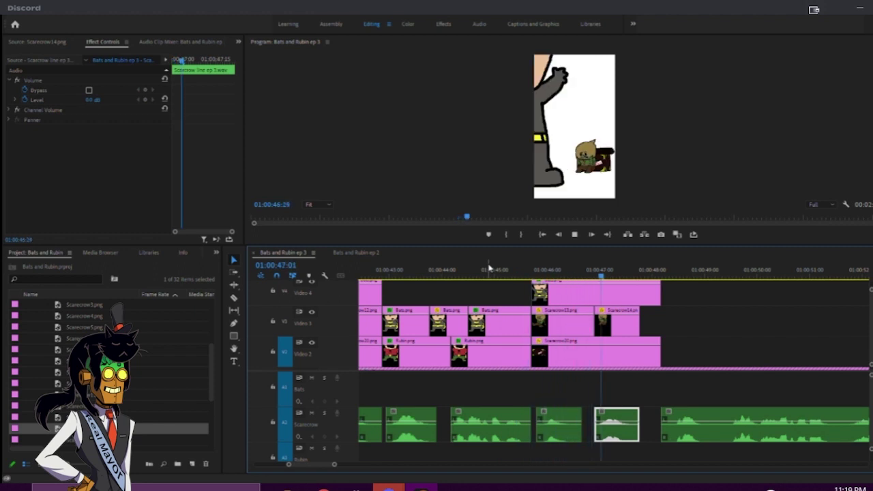
- Set the V4 Bats picture aside on V3 and place Scarecrow14.png on V4 overlapping Scarecrow13.png for comparison
click(574, 269)
drag(606, 298, 762, 323)
drag(614, 322, 583, 291)
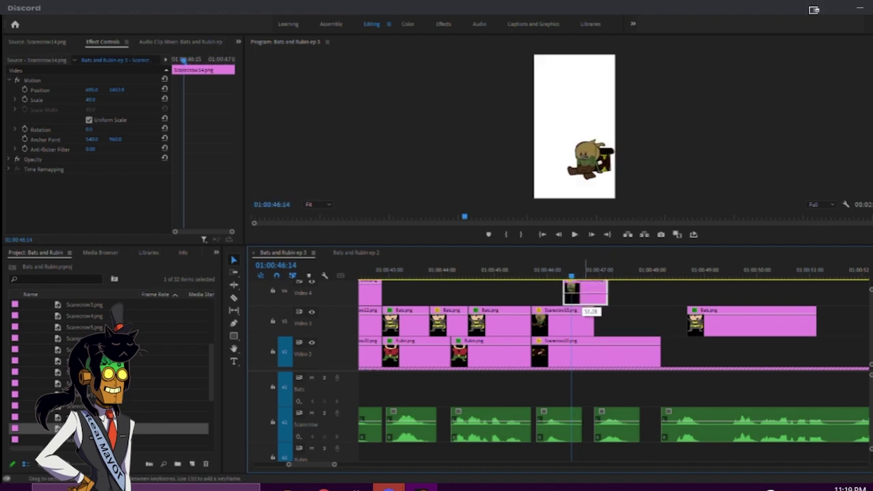
- Enlarge Scarecrow14.png to a scale of about 58 and reposition it to match the Scarecrow13.png character beneath
key(grave)
click(516, 325)
mouse_move(536, 337)
mouse_down()
mouse_move(516, 340)
mouse_move(549, 342)
mouse_move(523, 334)
mouse_move(549, 341)
mouse_move(524, 336)
mouse_up()
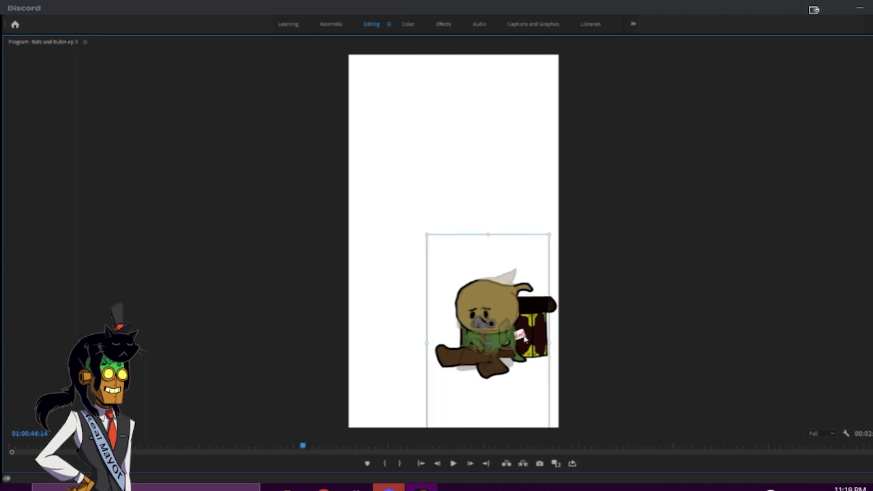
click(618, 318)
key(grave)
- Return Scarecrow14.png to V3 after Scarecrow13.png, play back, and put the Bats picture back in place on V4
drag(589, 298, 620, 323)
drag(543, 272, 521, 273)
key(space)
click(483, 273)
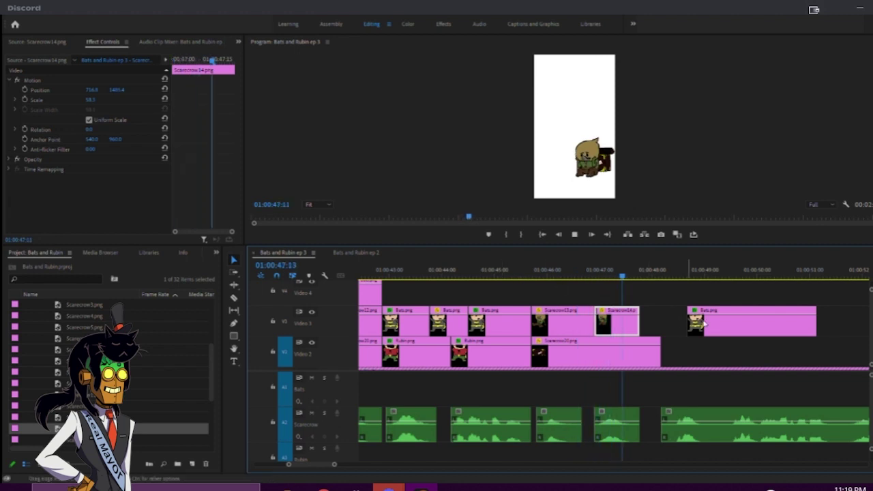
drag(716, 320, 599, 274)
- Try shifting Scarecrow14.png horizontally to an X position of 744, play back, and undo the shift
click(622, 330)
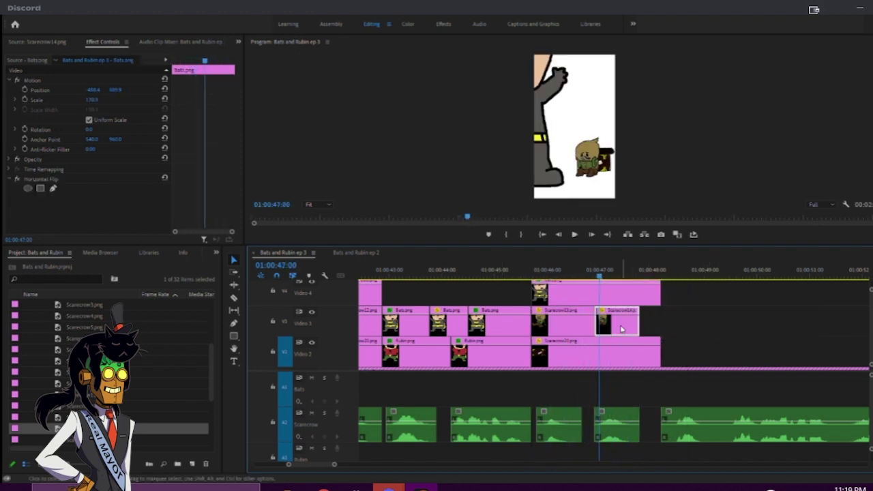
drag(92, 90, 107, 90)
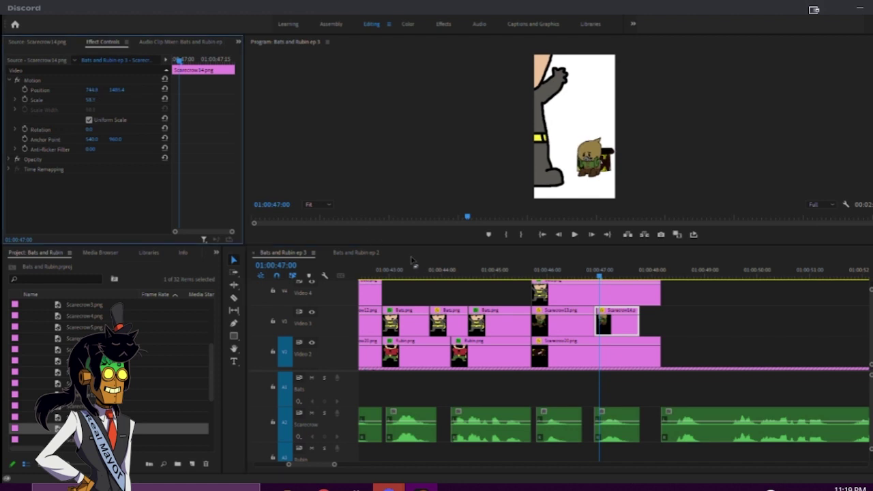
click(505, 271)
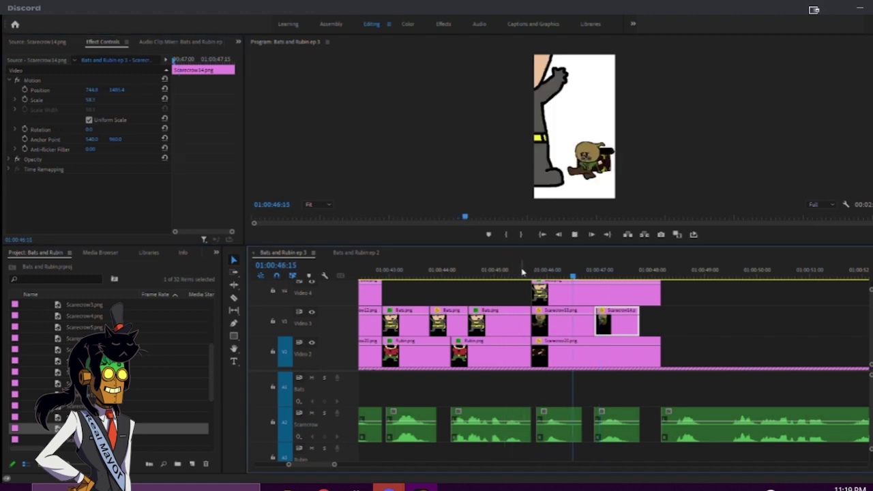
key(space)
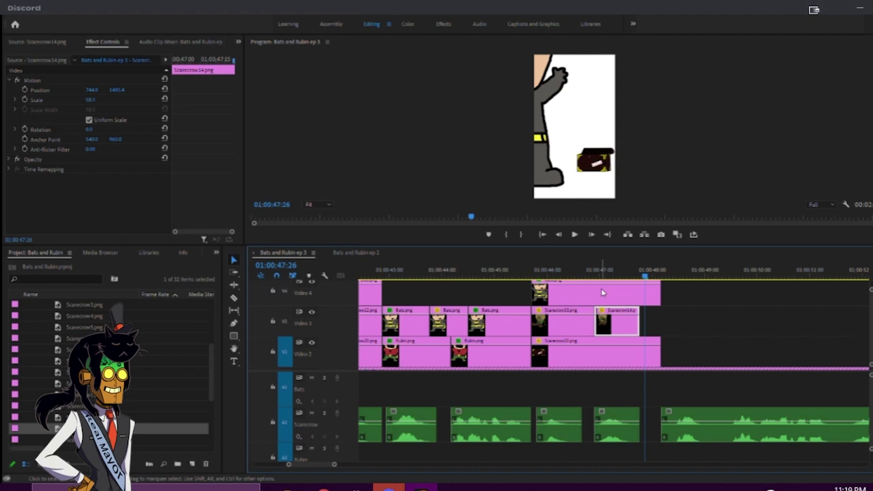
click(581, 268)
click(535, 268)
key(space)
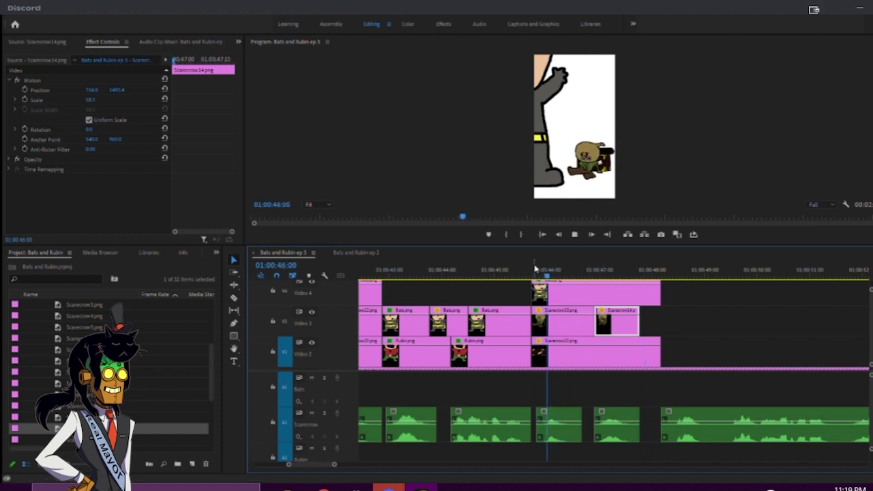
key(space)
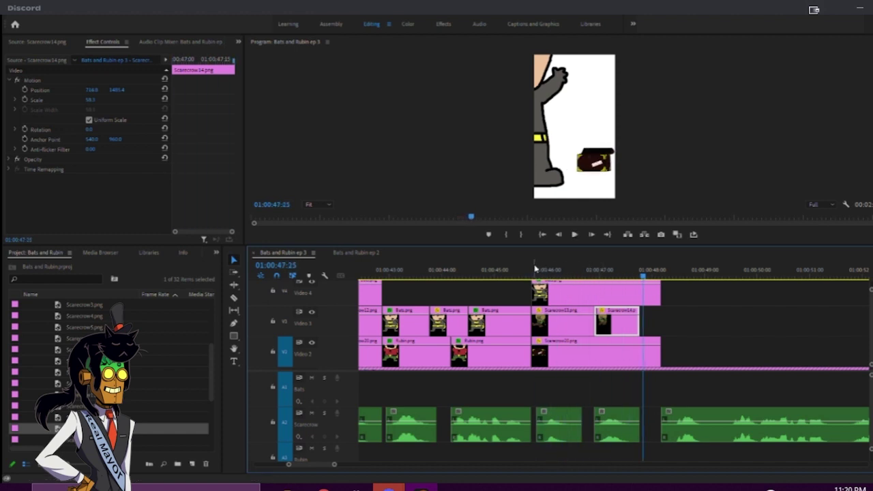
- Trim the V4 Bats and V2 chest pictures to end with Scarecrow14.png, and move the remaining Scarecrow audio against the preceding voice clip
drag(658, 295, 639, 293)
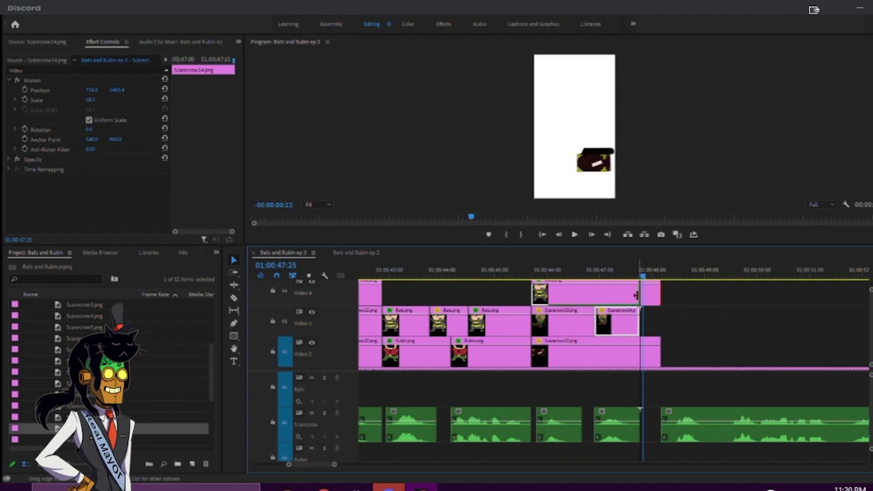
drag(659, 362, 639, 361)
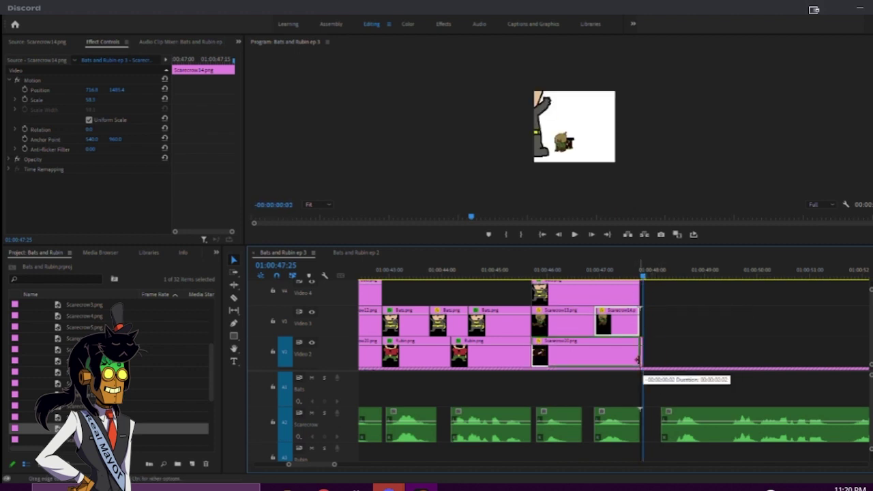
scroll(654, 354, right, 3)
drag(565, 436, 570, 436)
drag(585, 434, 563, 438)
key(space)
key(space)
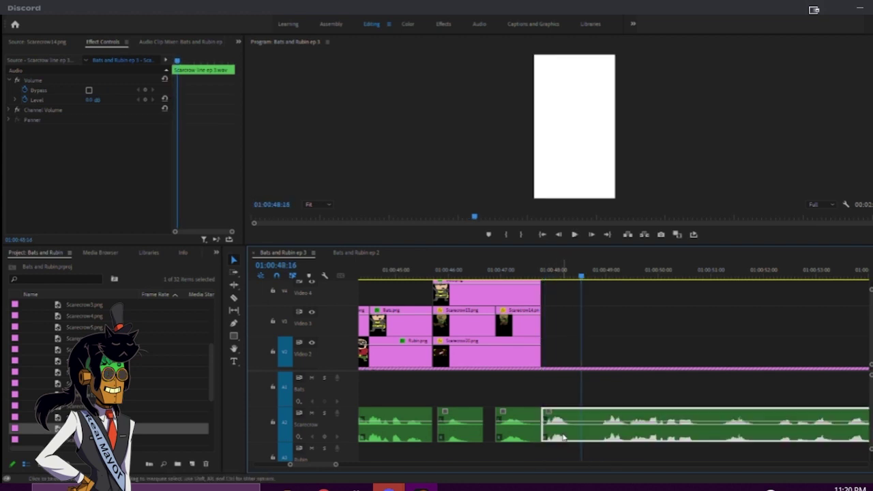
- Nudge the remaining Scarecrow audio slightly later to about 01:00:47:29 and cut it at about 01:00:49:01, after its first phrase
drag(574, 431, 584, 433)
key(c)
click(608, 433)
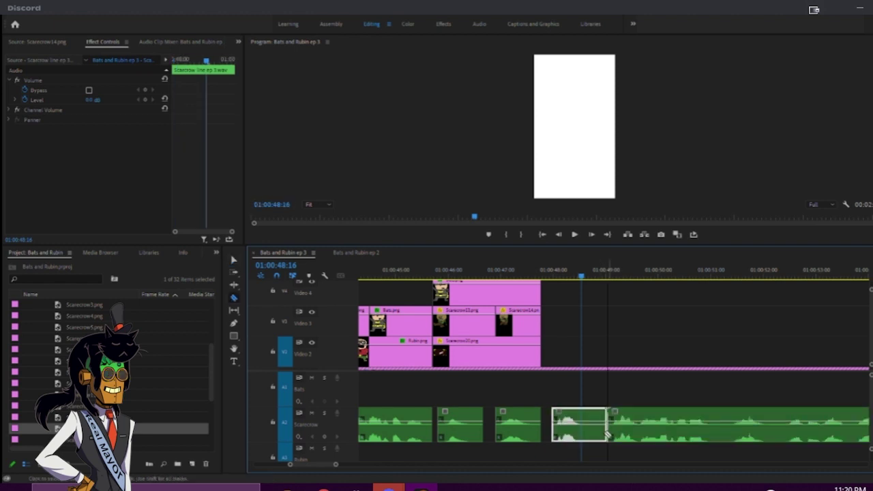
- Cut the short Scarecrow phrase at about 01:00:48:20, delete its silent tail, close the gaps before and after the phrase, and play back
click(589, 432)
key(v)
click(598, 435)
key(Delete)
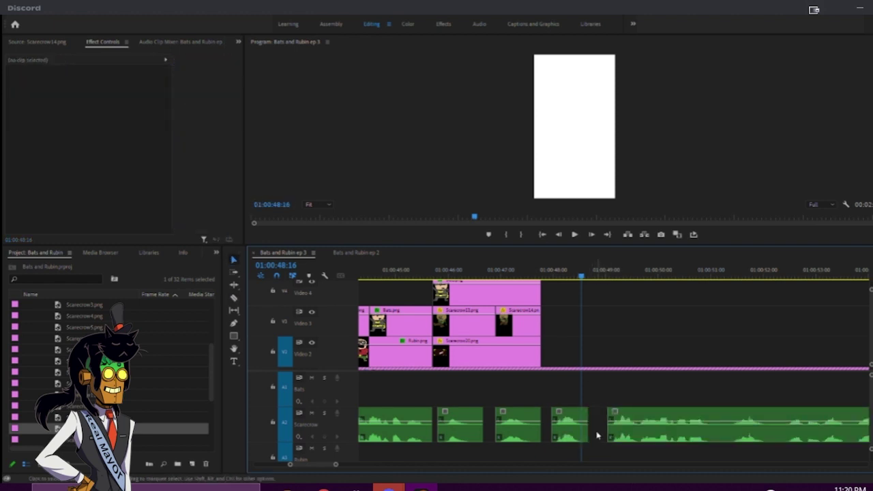
click(613, 429)
drag(568, 439, 557, 438)
drag(628, 439, 599, 441)
click(533, 271)
key(space)
key(space)
- Extend the V4 Bats and V2 chest pictures to about 01:00:53:28 and play back the remaining Scarecrow audio
drag(533, 293, 825, 298)
drag(501, 356, 832, 356)
scroll(454, 286, right, 2)
click(417, 271)
key(space)
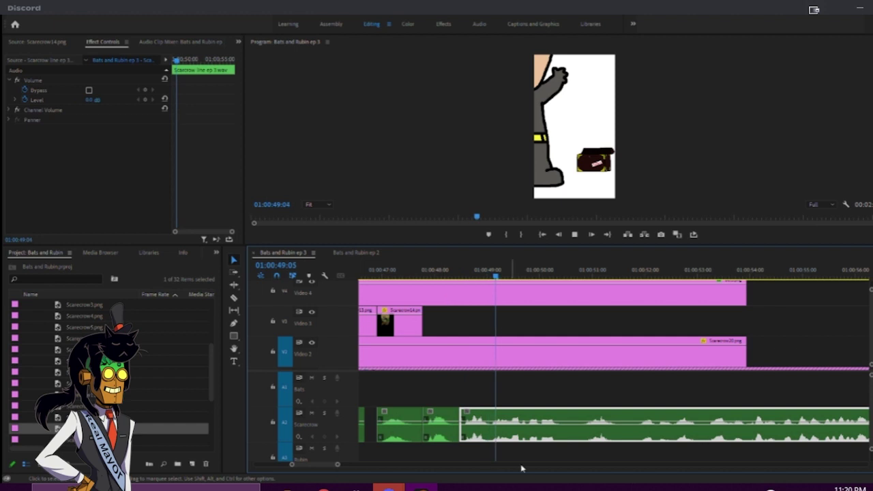
key(space)
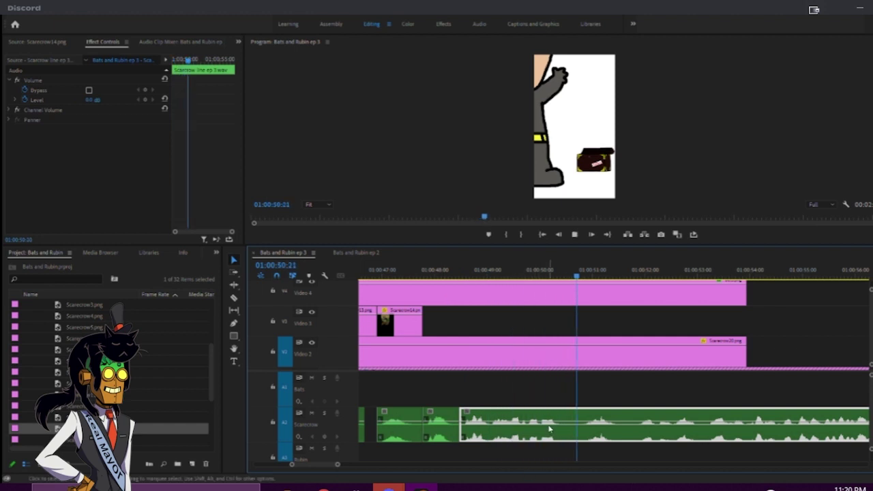
- Cut the Scarecrow audio, V2 chest and V4 Bats pictures at 01:00:50:18, and delete the Bats piece after the cut
mouse_move(584, 276)
mouse_down()
mouse_move(555, 274)
mouse_move(571, 274)
mouse_up()
key(c)
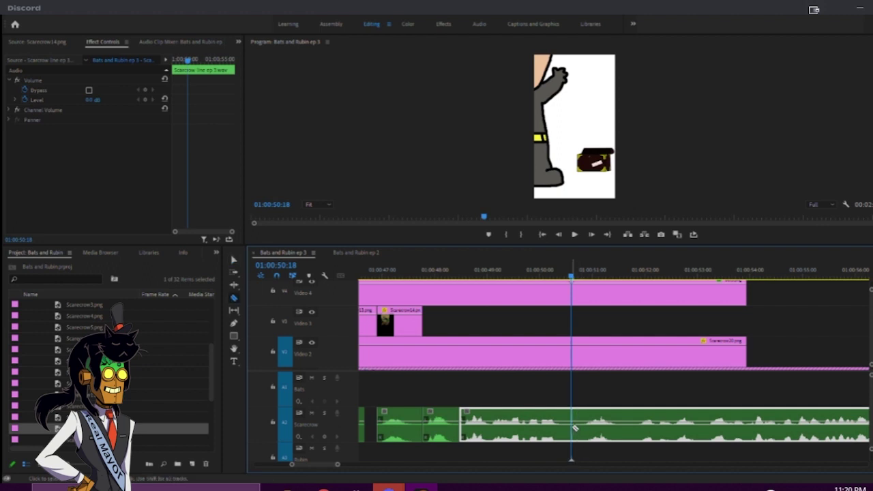
click(573, 427)
click(572, 350)
click(573, 294)
key(v)
click(597, 302)
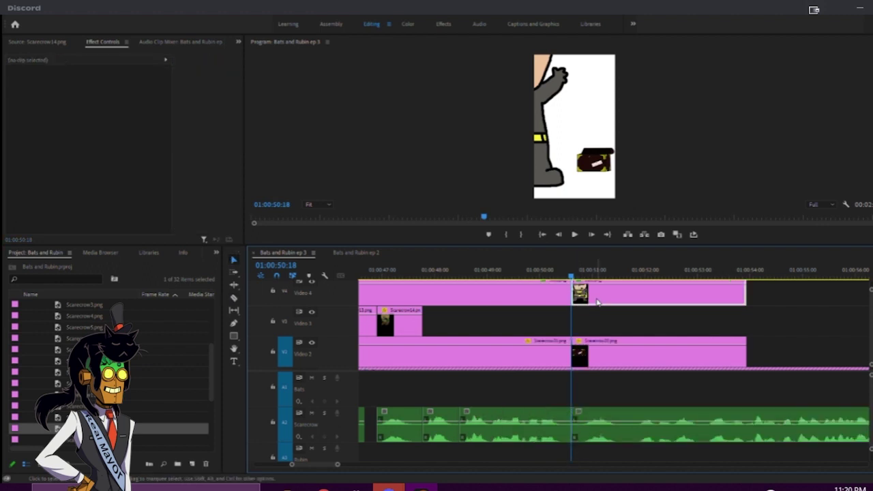
key(Delete)
- Place Scarecrow15.png on V3 directly after Scarecrow14.png and trim it to end near the audio cut at 01:00:50:18
drag(548, 276, 431, 274)
scroll(448, 326, up, 2)
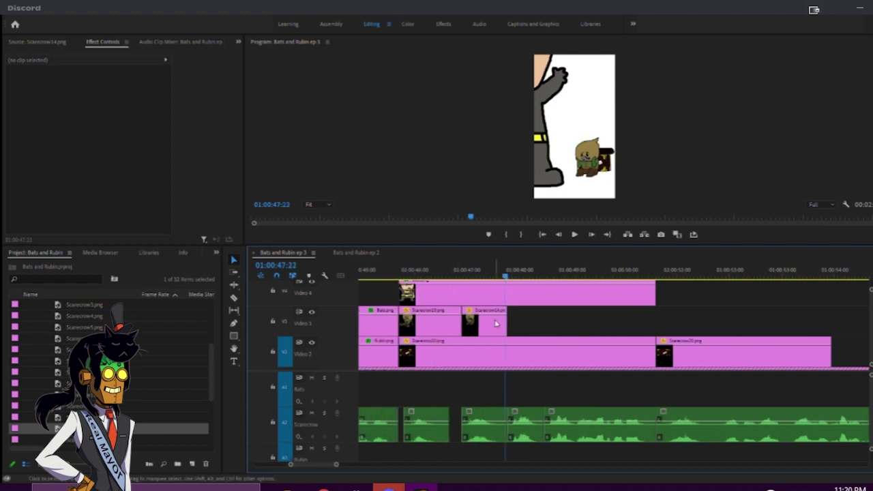
double_click(82, 439)
drag(114, 150, 512, 330)
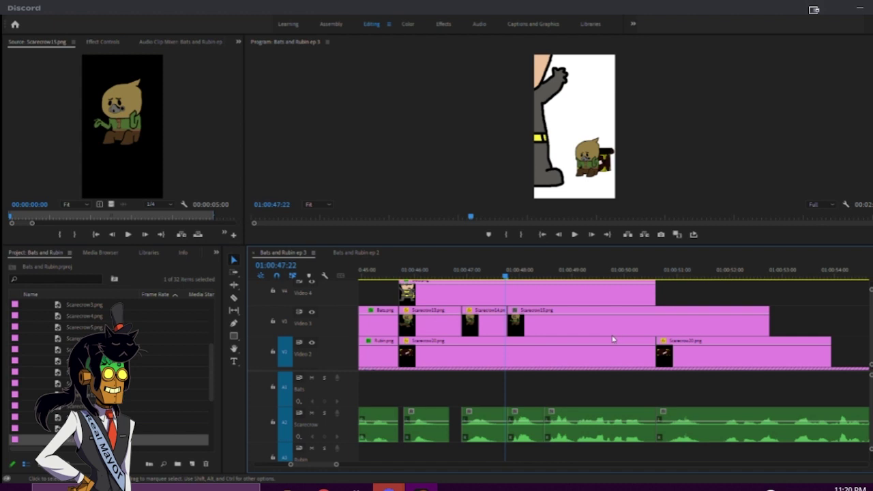
key(c)
click(546, 330)
key(v)
drag(592, 330, 681, 329)
key(Delete)
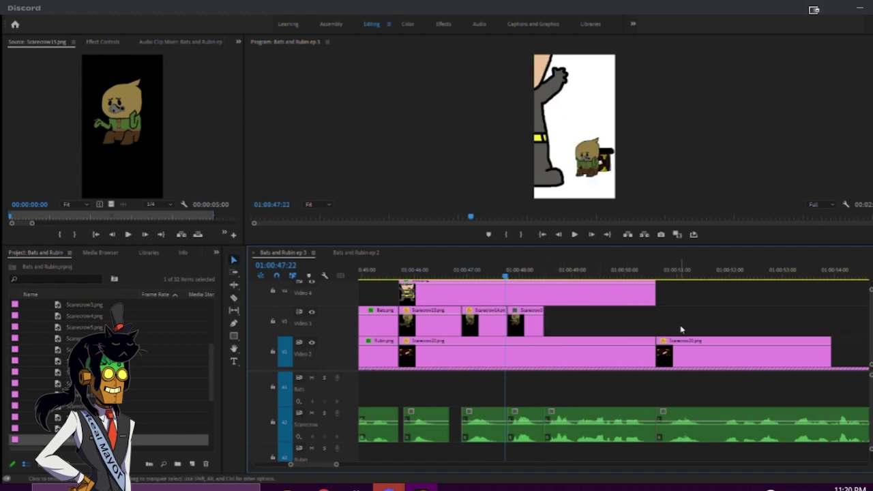
drag(543, 322, 669, 322)
- Copy the Motion settings of Scarecrow14.png to Scarecrow15.png on V3 and play back the section
click(475, 329)
click(94, 42)
click(82, 81)
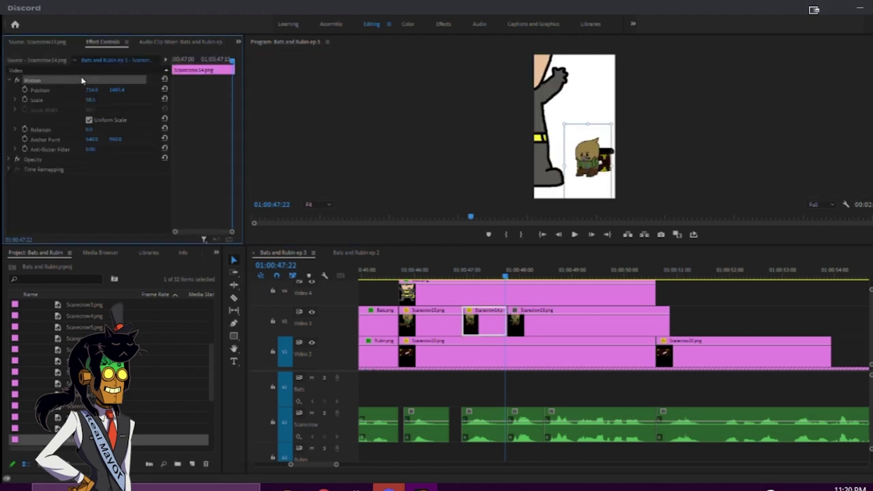
click(536, 271)
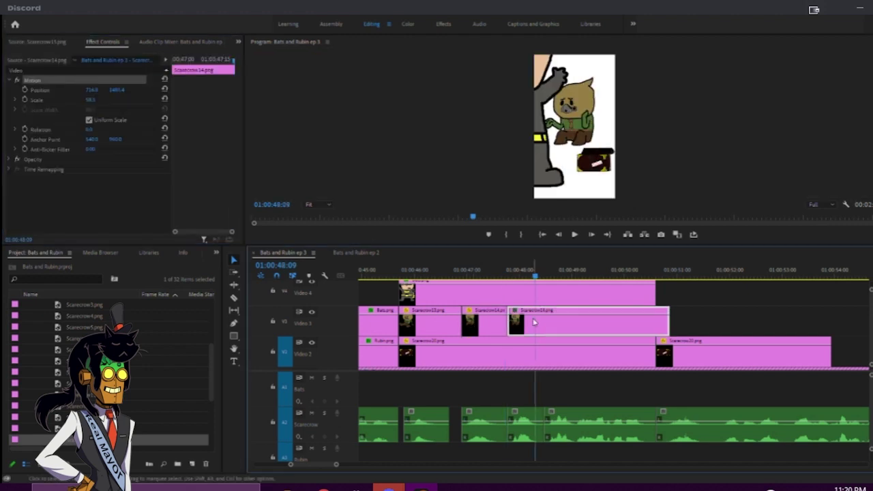
click(536, 325)
drag(486, 273, 437, 272)
key(space)
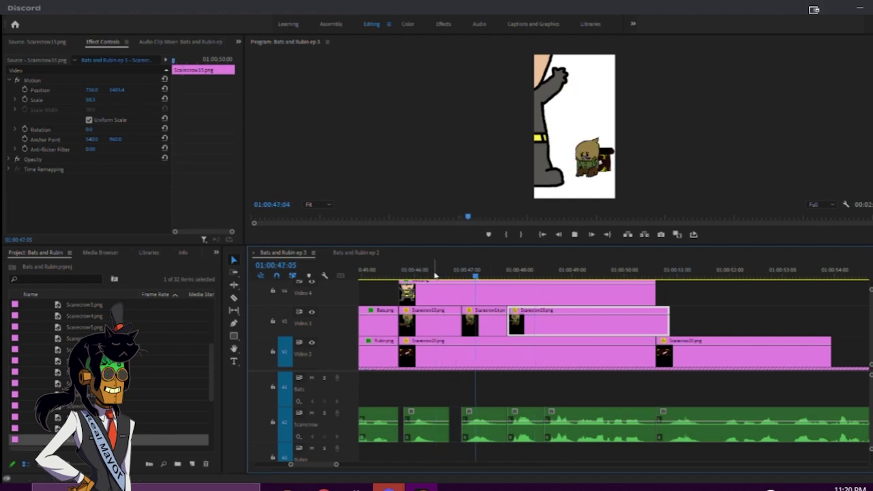
key(space)
- Shift the last three Scarecrow audio clips and Scarecrow15.png to about 01:00:47:28, extend Scarecrow14.png to meet them, and play back
drag(526, 400, 706, 446)
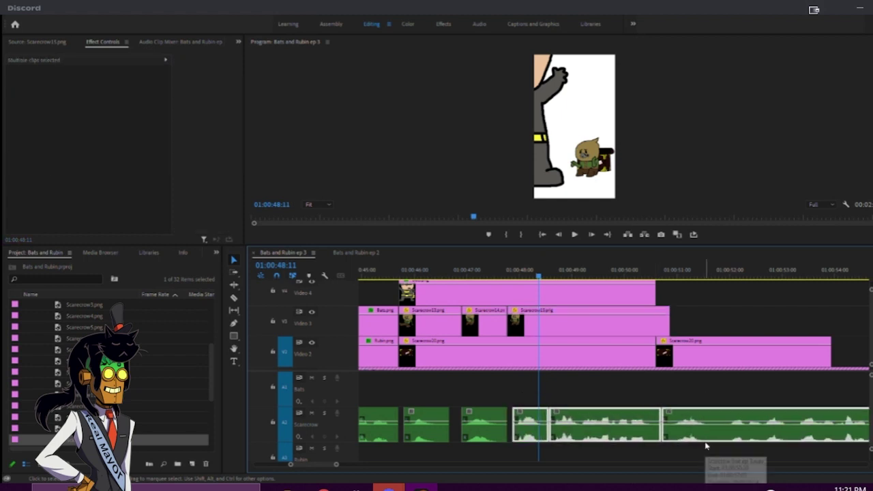
drag(546, 333, 516, 332)
click(501, 332)
drag(473, 278, 394, 279)
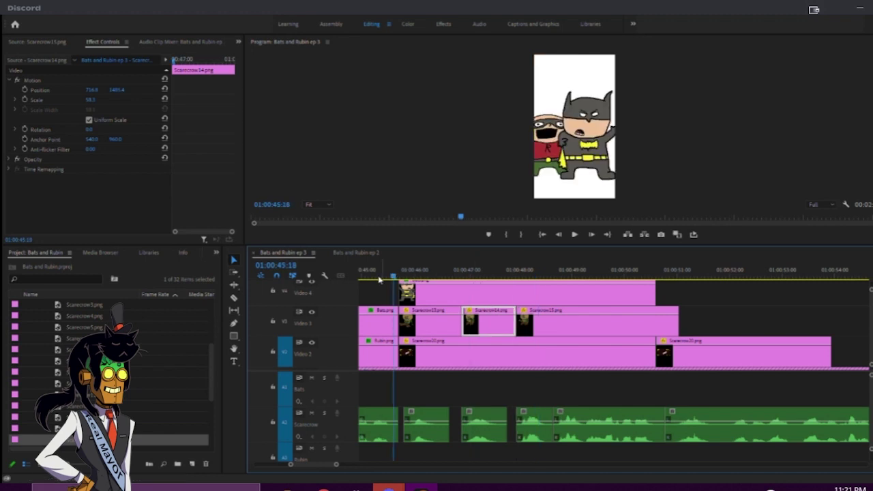
click(379, 289)
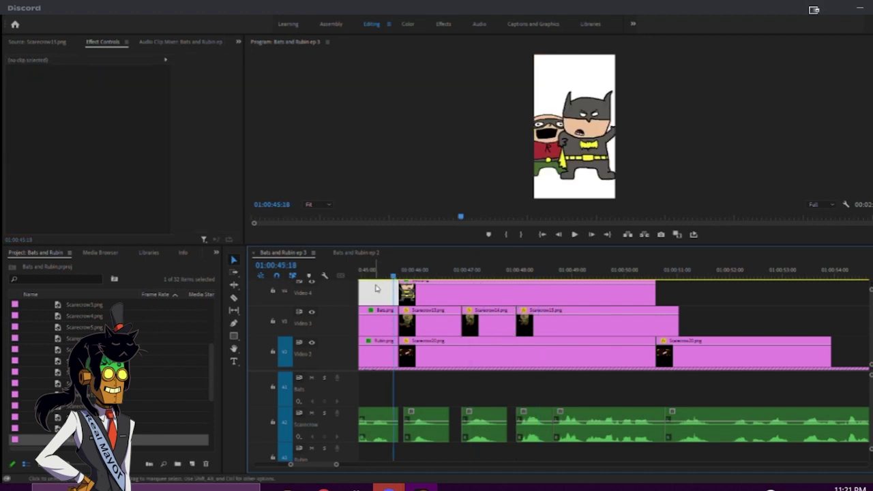
click(391, 275)
key(space)
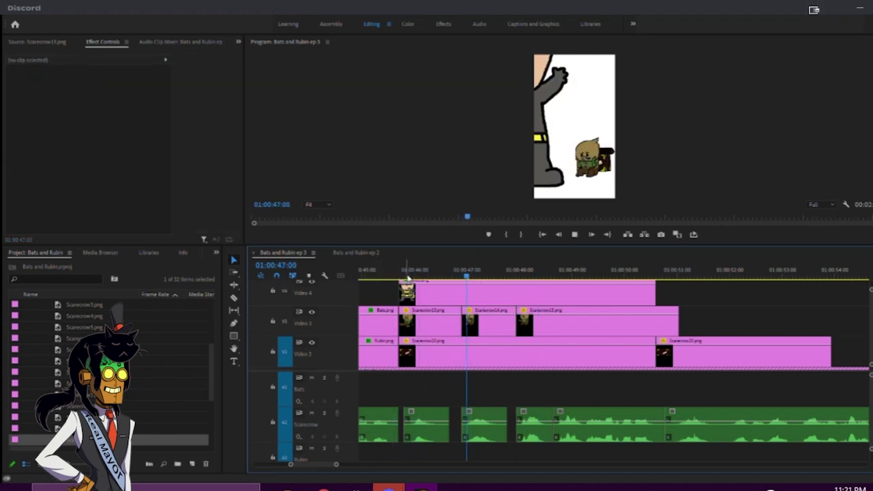
key(space)
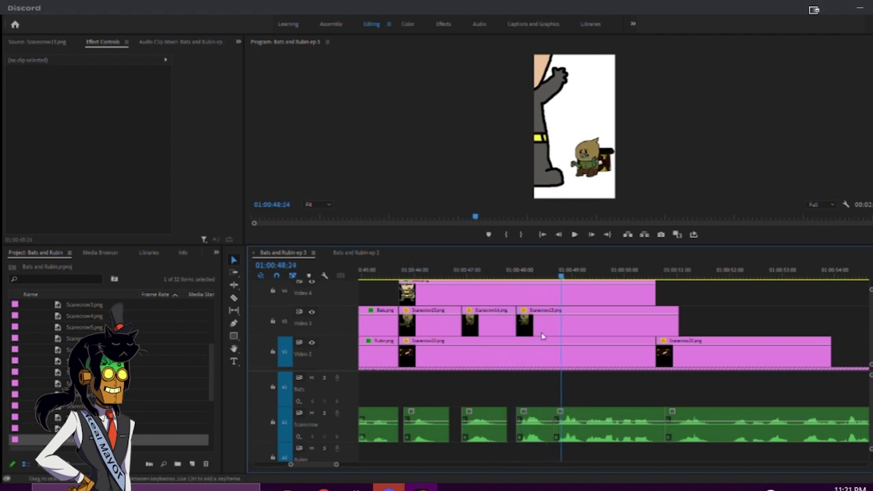
- Move the last two Scarecrow audio clips later to about 01:00:48:27 and the short phrase back to about 01:00:47:25
click(536, 273)
drag(591, 438, 601, 440)
click(534, 435)
drag(531, 436, 525, 437)
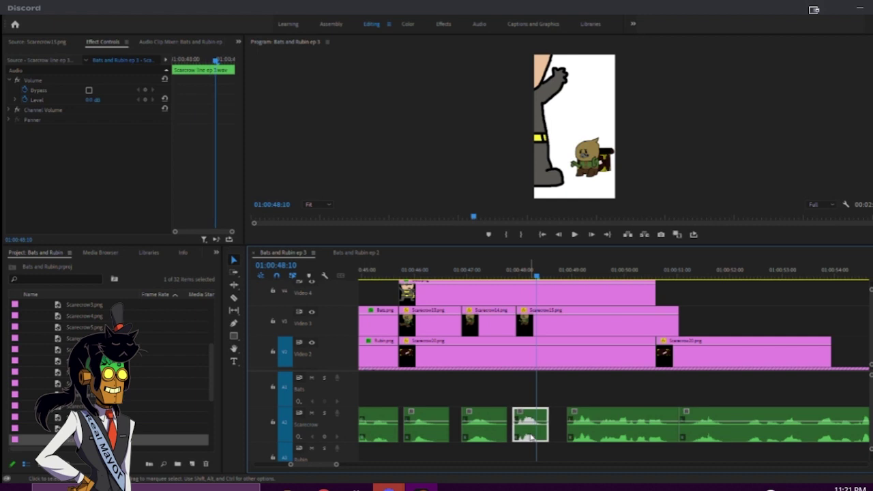
- Split the V3 pictures over the short phrase into Scarecrow15.png, Scarecrow14.png and Scarecrow15.png pieces matching the voice, and play back
click(530, 330)
drag(531, 330, 566, 326)
drag(534, 275, 425, 274)
key(space)
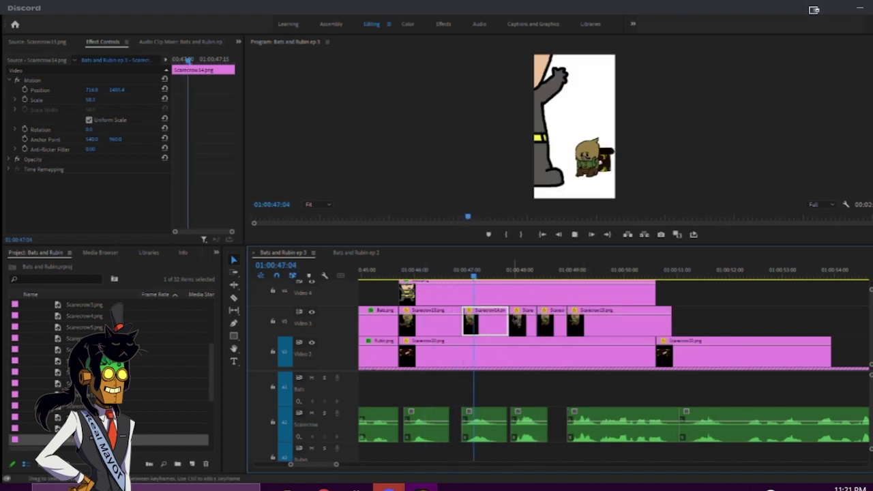
key(space)
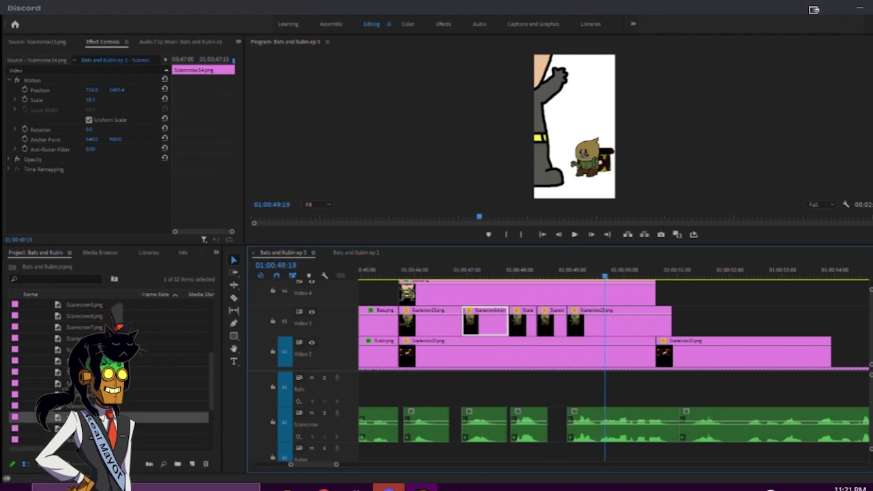
- Add Scarecrow16.png to V3, shorten it to under one second, place it inside the last Scarecrow15.png, and play back
double_click(84, 429)
drag(84, 428, 686, 323)
key(c)
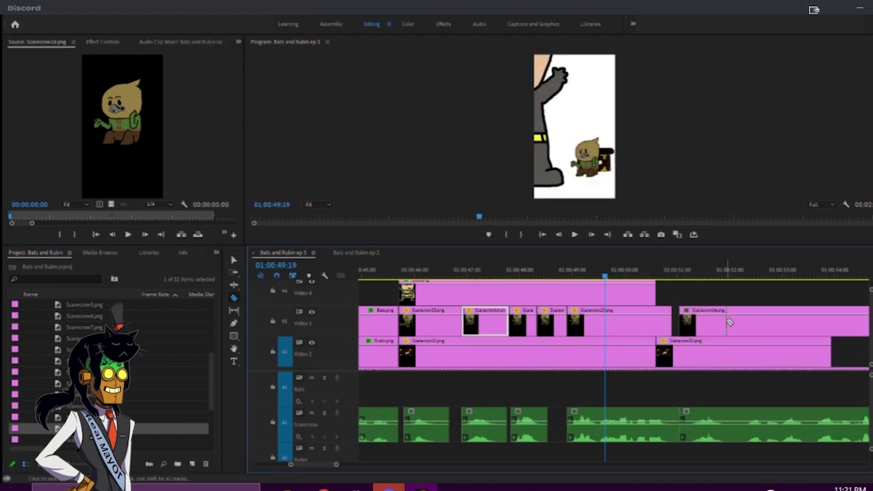
click(727, 322)
key(v)
click(756, 331)
key(Delete)
drag(697, 325, 622, 325)
click(546, 270)
key(space)
key(space)
- Paste the copied Motion attributes onto Scarecrow16.png and review the section in a maximized program view
click(615, 328)
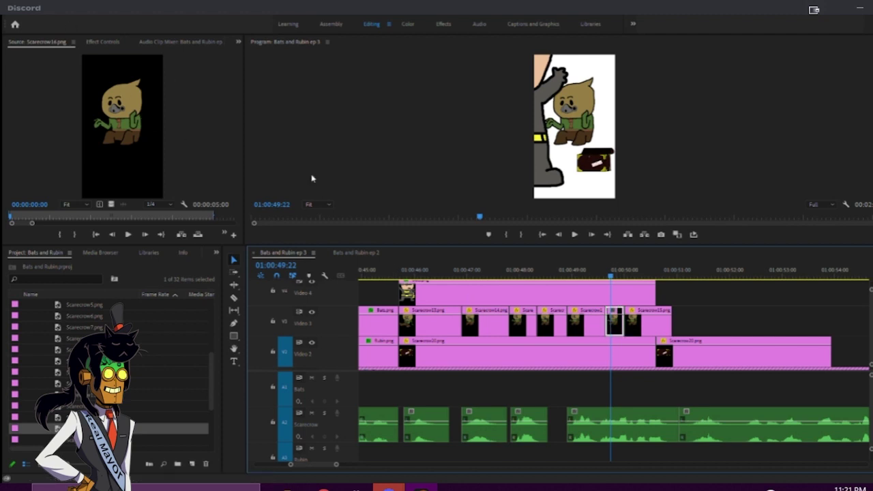
key(ctrl+alt+v)
click(405, 274)
key(space)
click(708, 155)
key(grave)
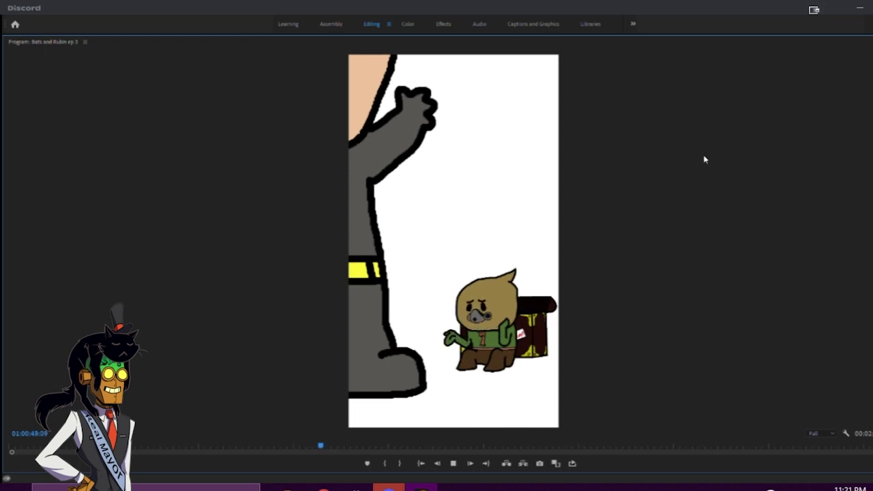
key(space)
key(grave)
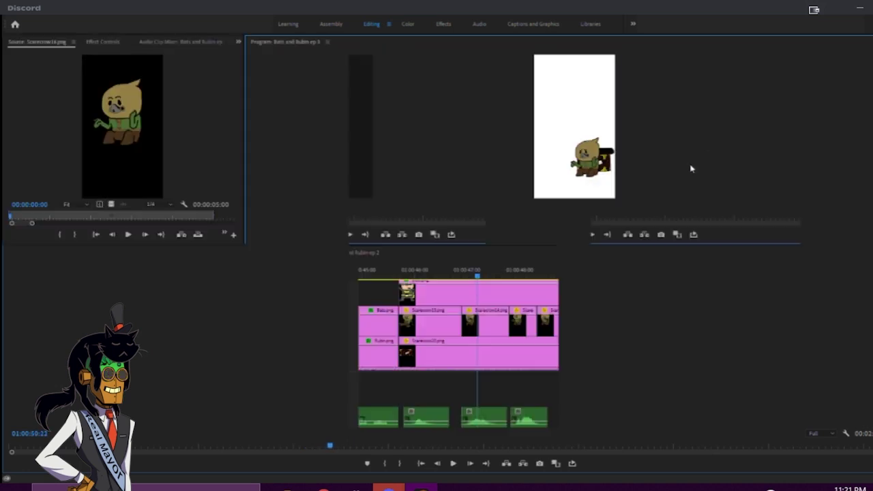
- Extend the start of Scarecrow16.png back to about 01:00:49:16 and play back the phrase
click(609, 270)
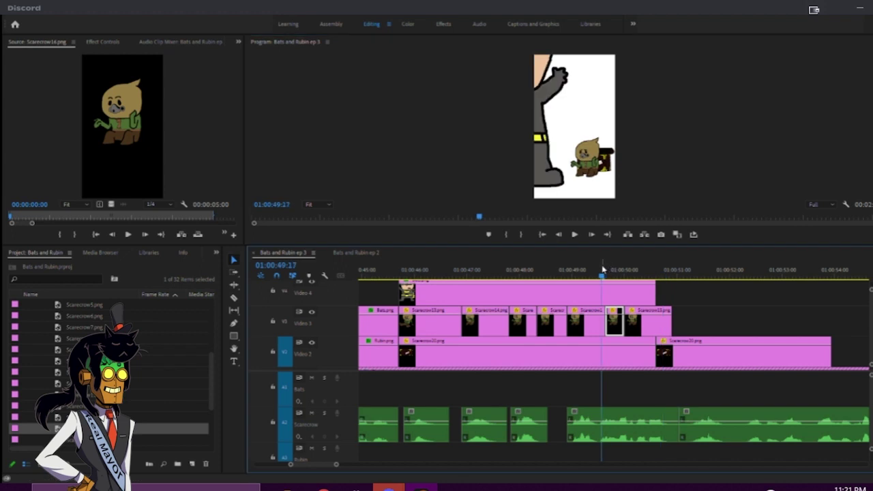
key(equal)
drag(626, 325, 608, 326)
click(489, 270)
key(space)
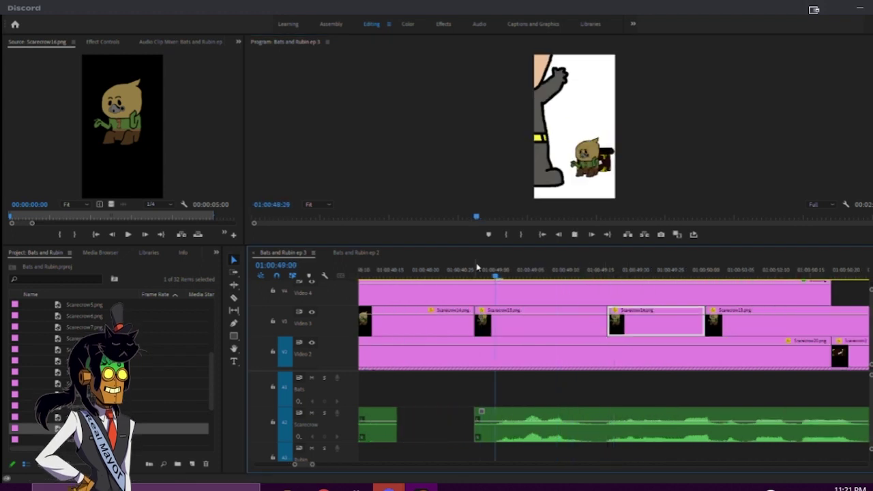
key(space)
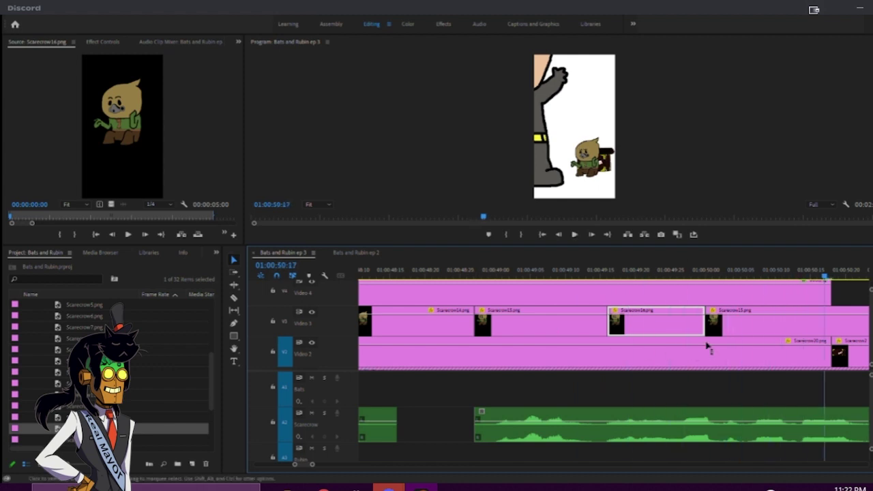
- Delay the following Scarecrow15.png to about 01:00:50:05, extend Scarecrow16.png to meet it, and play back
drag(707, 327, 742, 328)
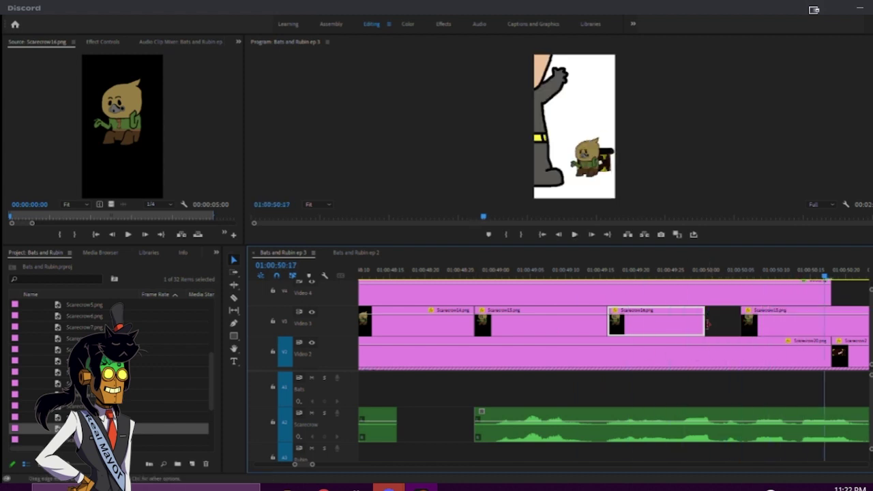
click(399, 271)
key(space)
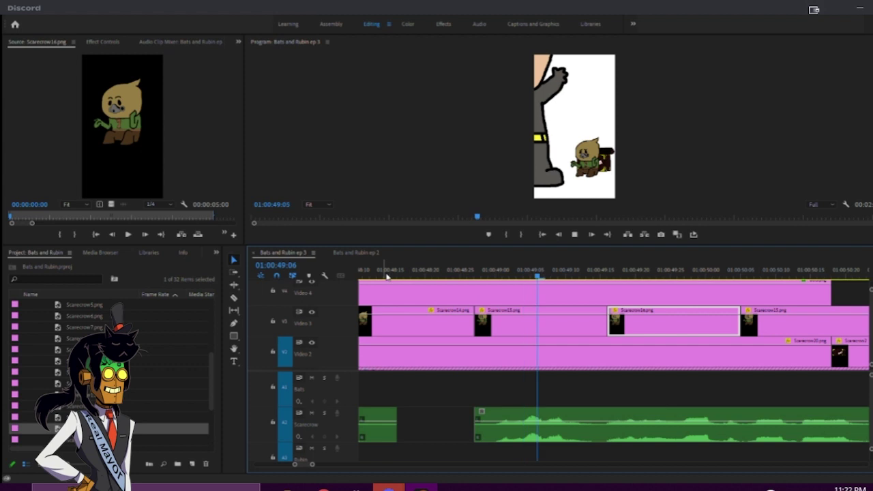
key(space)
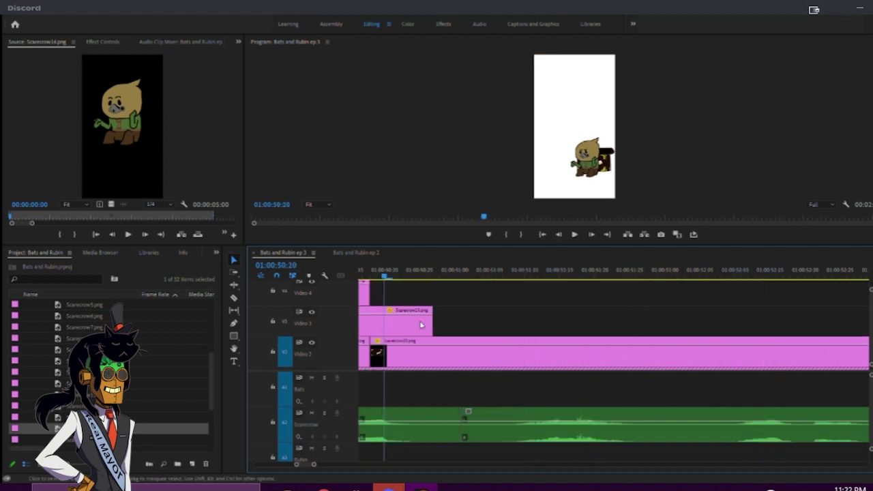
- Extend the V4 Bats, V3 Scarecrow15.png and V2 chest pictures to the audio cut at about 01:00:51:01 and play back
scroll(443, 317, up, 2)
key(minus)
key(minus)
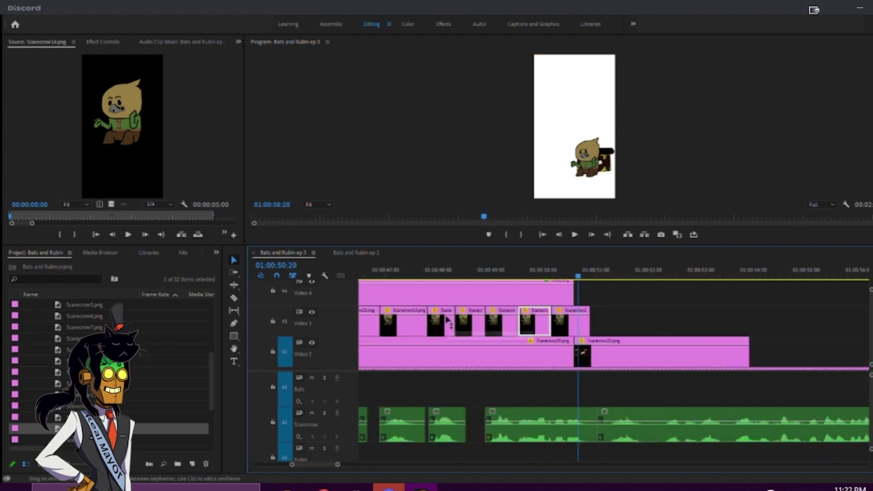
key(space)
key(space)
drag(577, 354, 597, 354)
drag(572, 296, 599, 294)
key(space)
key(space)
- Duplicate the last Scarecrow15.png on V3 after the audio cut and add a copy of the earlier Scarecrow14.png piece behind it
scroll(584, 284, down, 1)
scroll(584, 284, down, 3)
drag(510, 276, 494, 276)
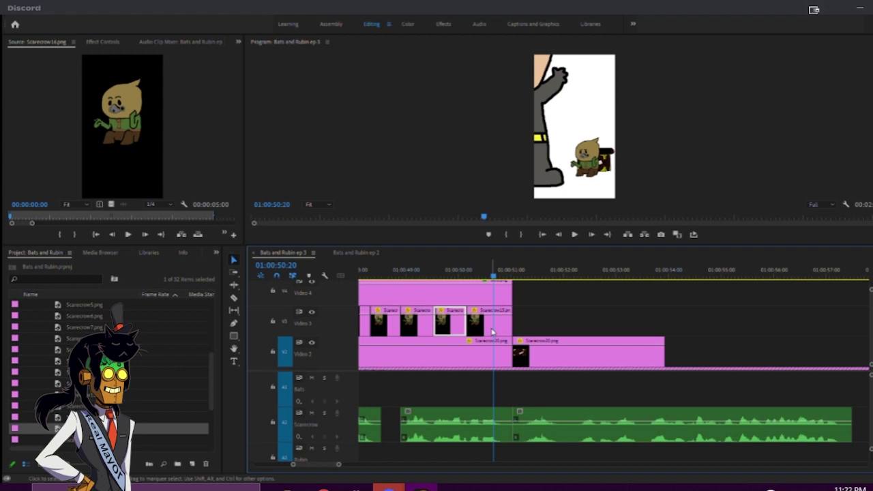
drag(492, 331, 537, 325)
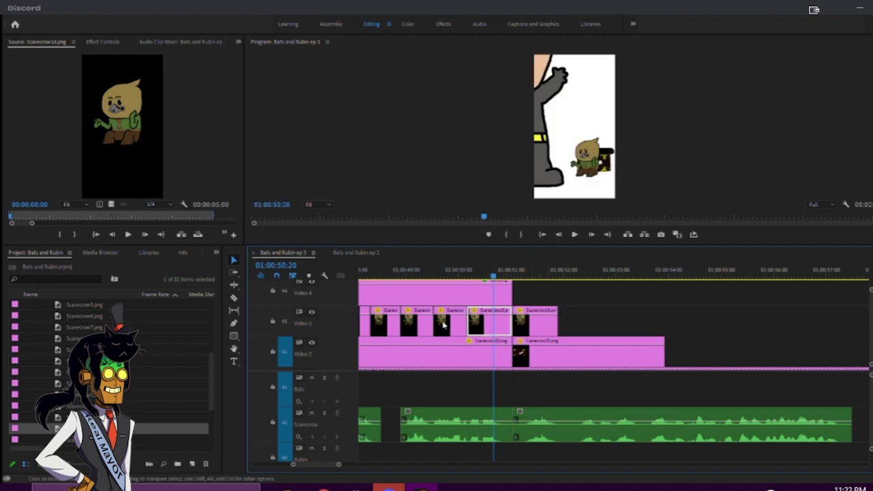
click(386, 275)
drag(377, 328, 565, 333)
- Trim the V4, V3 and V2 pictures to end at about 01:00:50:27 and extend the following V3 and V2 pictures back to meet them
click(489, 276)
mouse_move(507, 278)
mouse_down()
mouse_move(484, 278)
mouse_move(500, 279)
mouse_up()
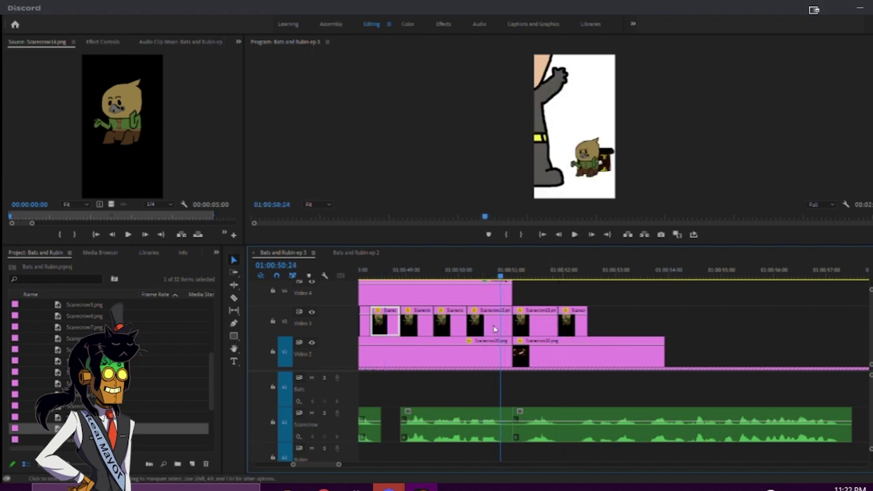
drag(507, 325, 501, 325)
drag(510, 357, 504, 357)
drag(504, 299, 500, 299)
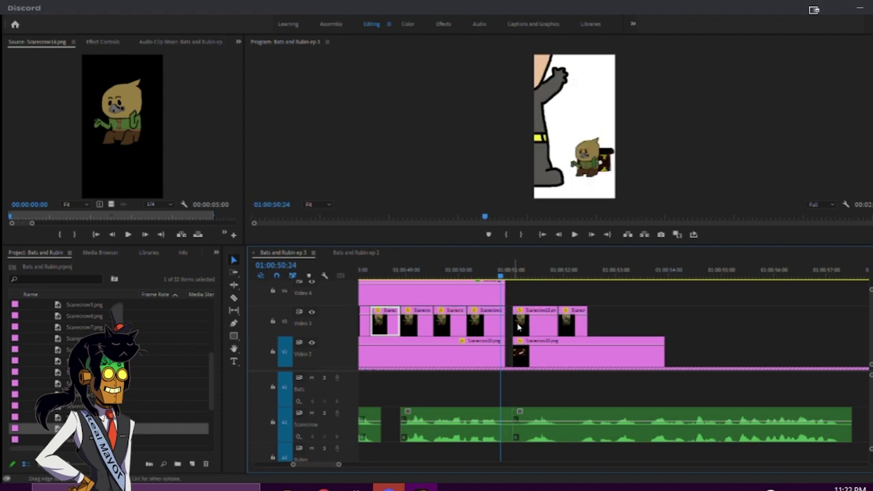
drag(516, 351, 505, 324)
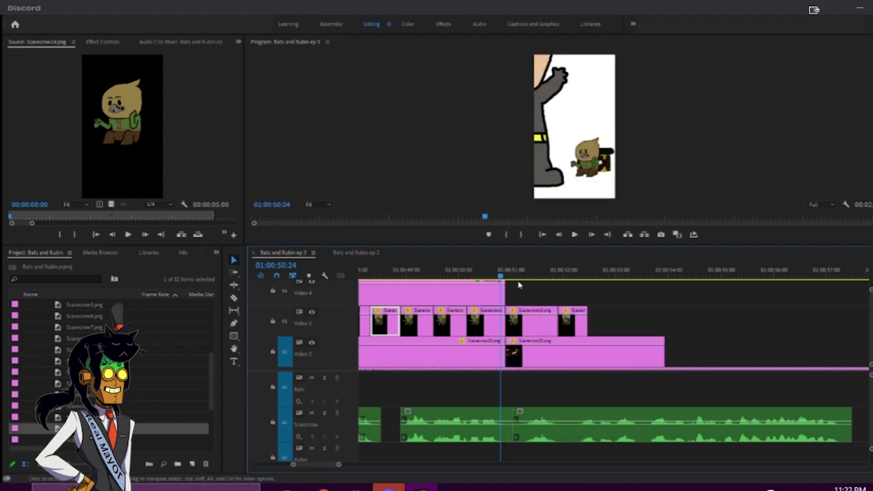
click(511, 271)
click(523, 355)
click(516, 320)
click(576, 167)
mouse_move(611, 168)
mouse_down()
mouse_move(636, 164)
mouse_move(590, 163)
mouse_move(614, 163)
mouse_move(602, 155)
mouse_up()
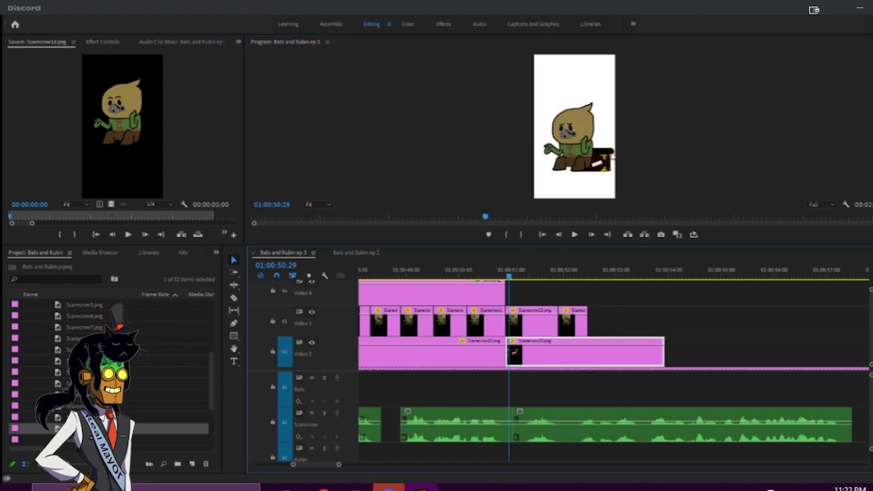
click(509, 339)
click(489, 271)
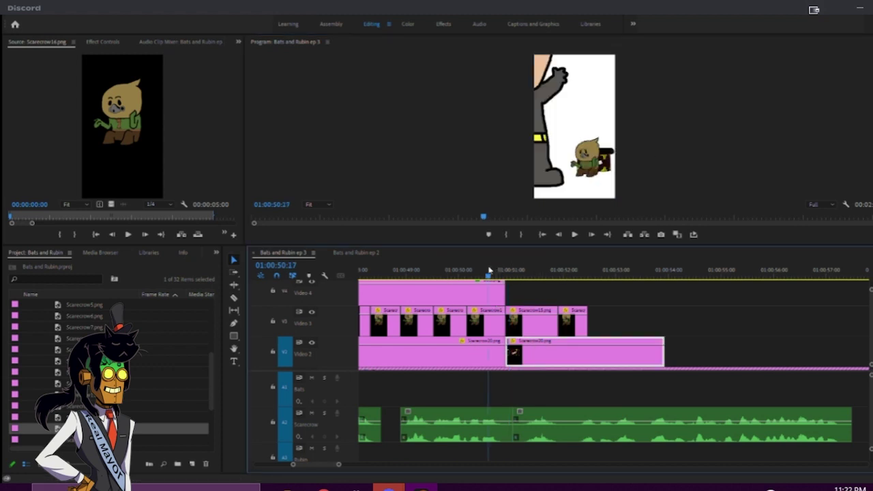
- Set the scale of the V3 Scarecrow15.png picture after the cut to 138
click(523, 272)
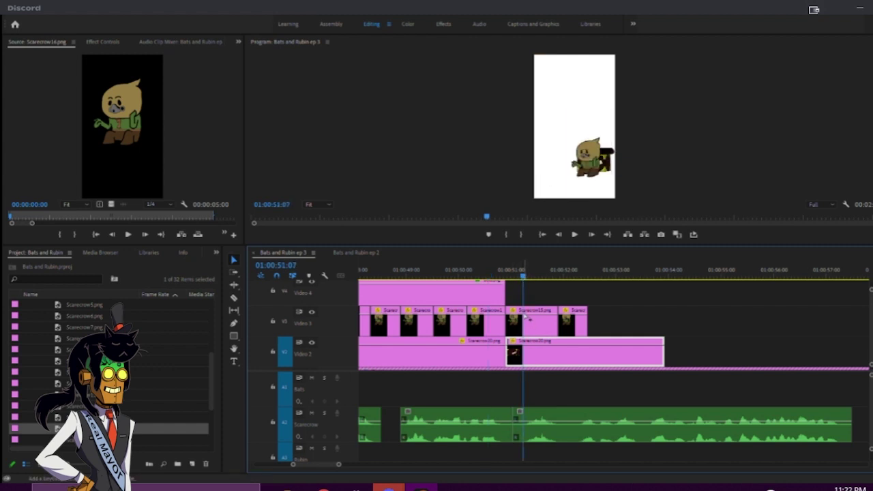
click(529, 323)
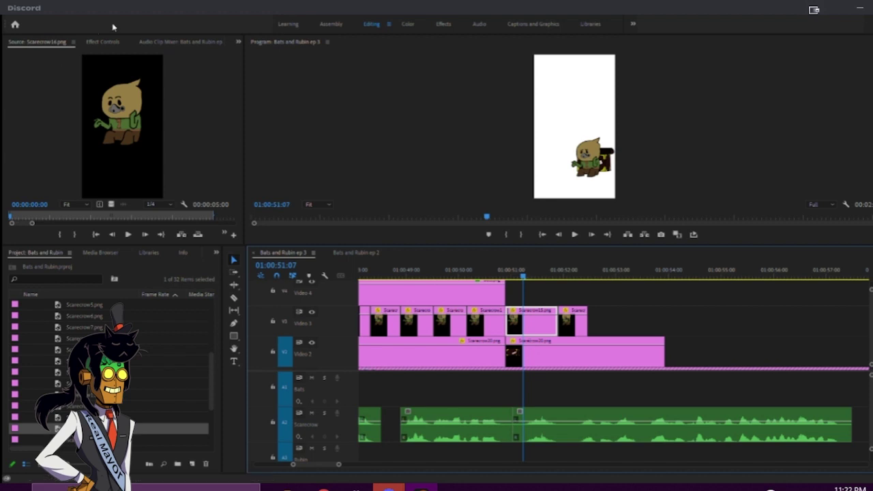
click(103, 41)
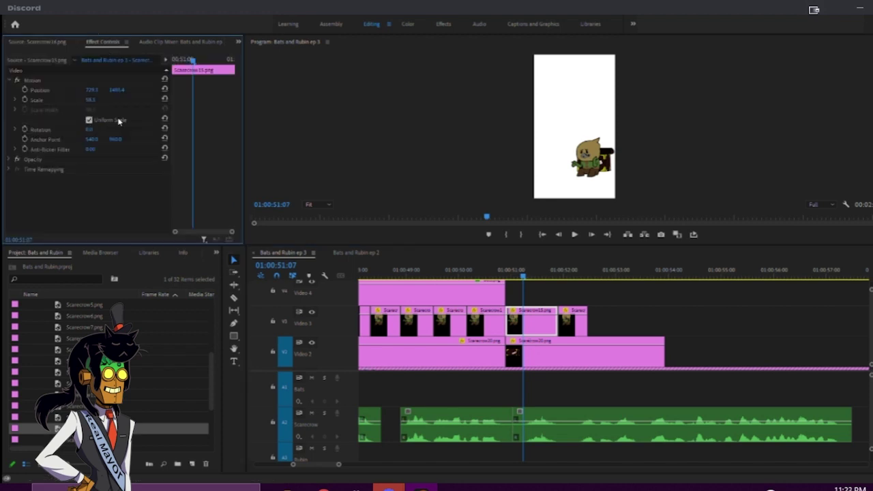
click(517, 359)
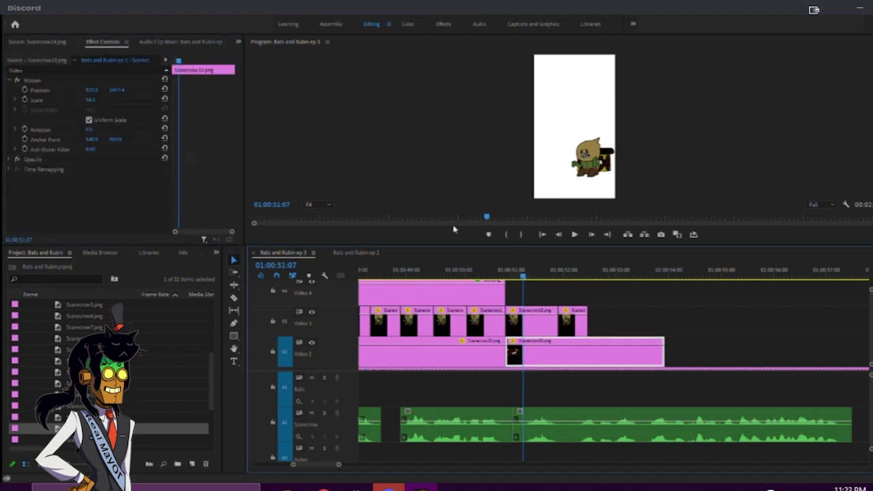
click(523, 326)
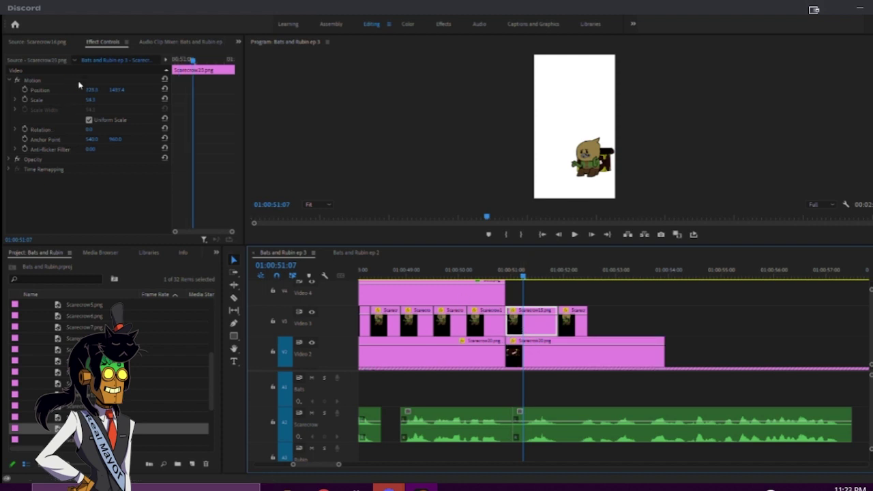
click(90, 100)
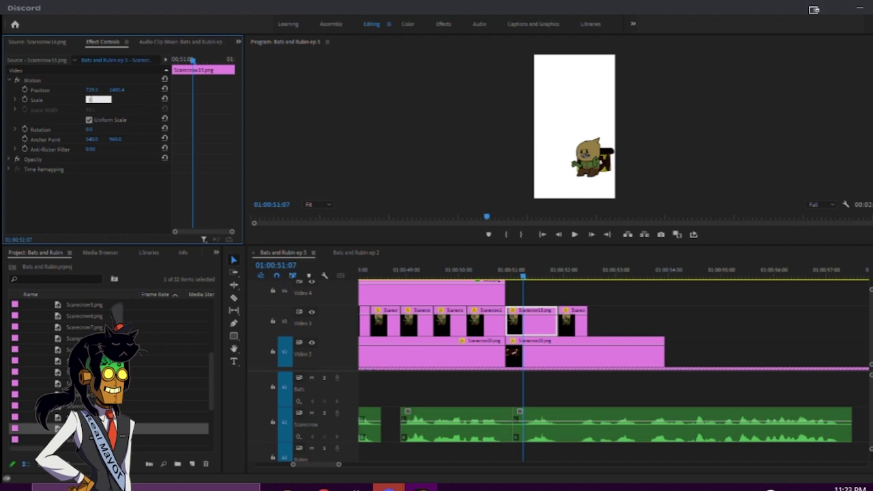
key(Return)
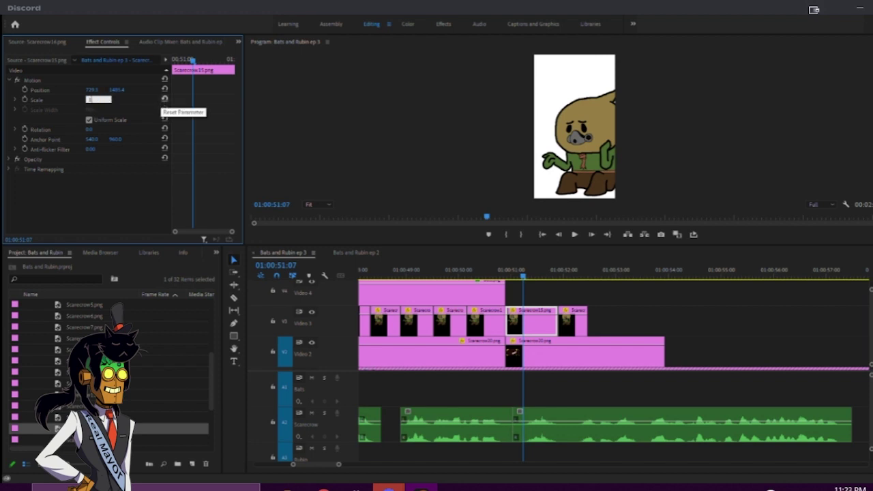
text(8)
key(Return)
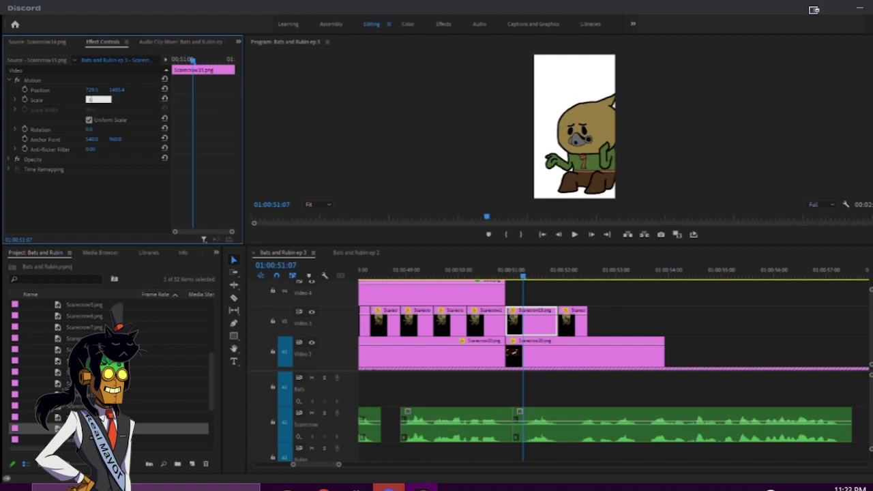
key(Return)
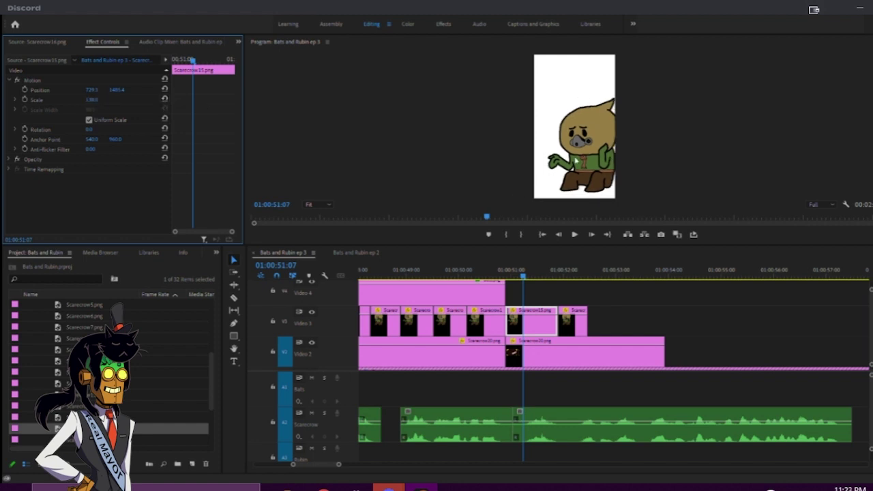
- Set the scale of the V2 chest picture after the cut to 134
click(538, 359)
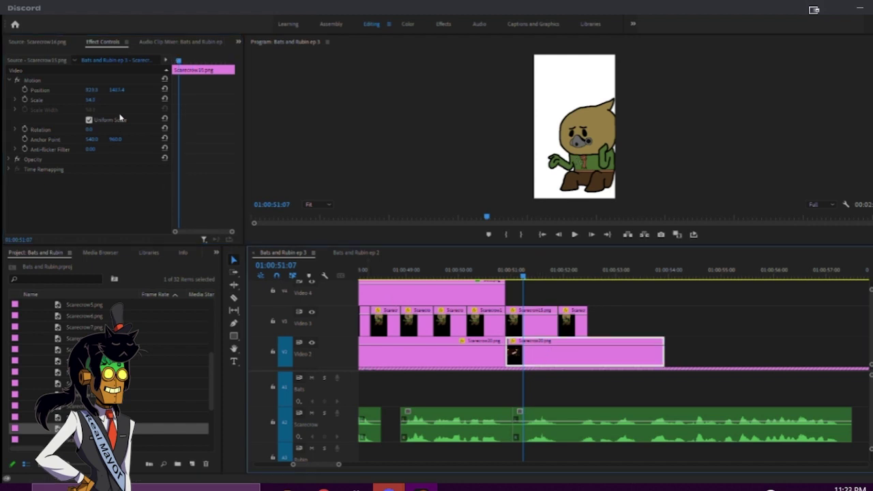
click(91, 99)
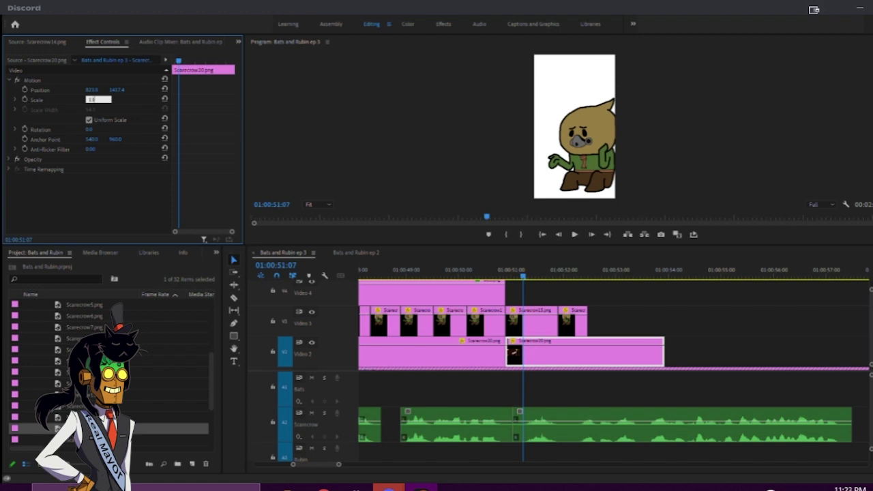
text(134)
key(Return)
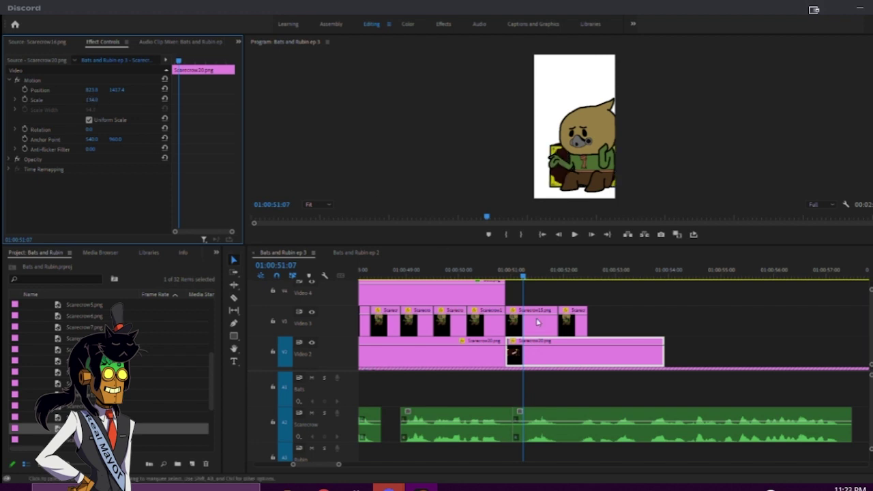
- Move the enlarged Scarecrow up and left in the frame and shift the enlarged chest up and right behind it
click(595, 135)
mouse_move(595, 135)
mouse_down()
mouse_move(581, 136)
mouse_move(587, 121)
mouse_up()
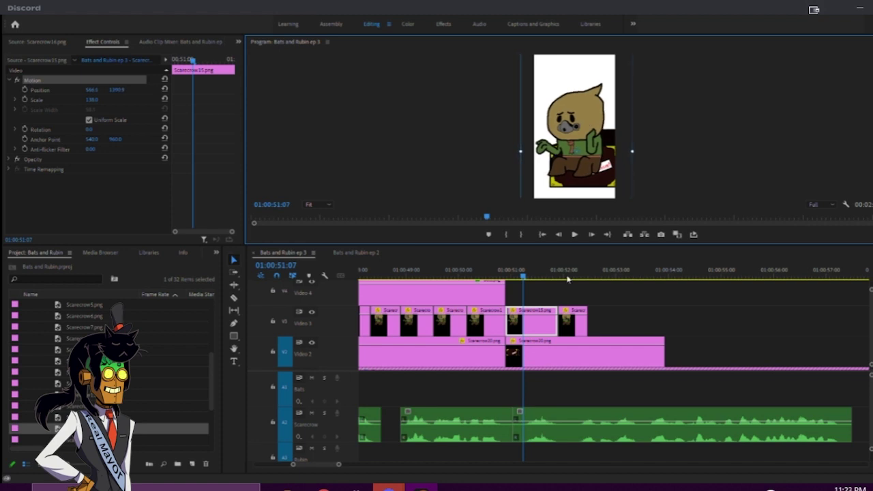
click(542, 352)
drag(116, 90, 44, 91)
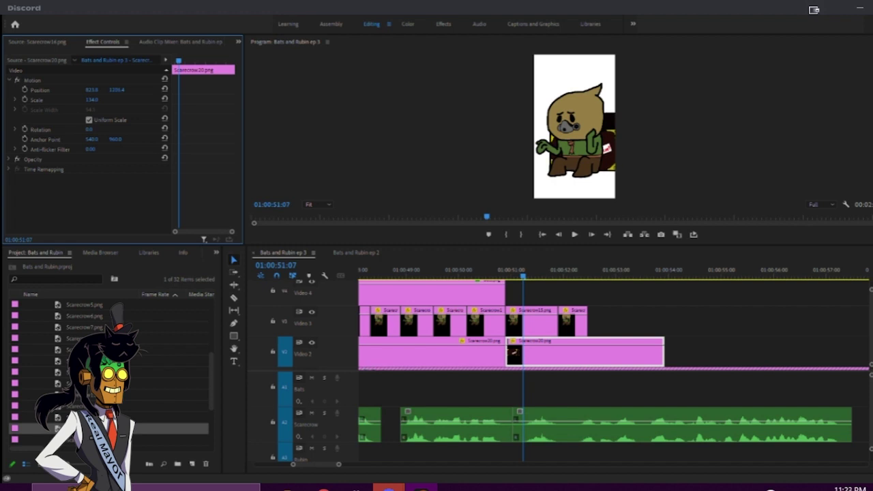
drag(116, 90, 115, 90)
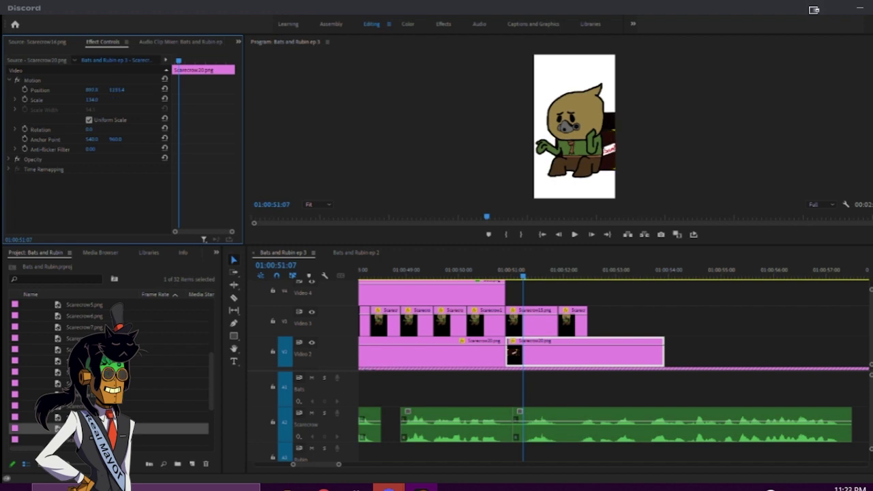
- Compare the enlarged shot with the previous one, fine-tune the chest's position behind the Scarecrow, and play back across the cut
click(485, 271)
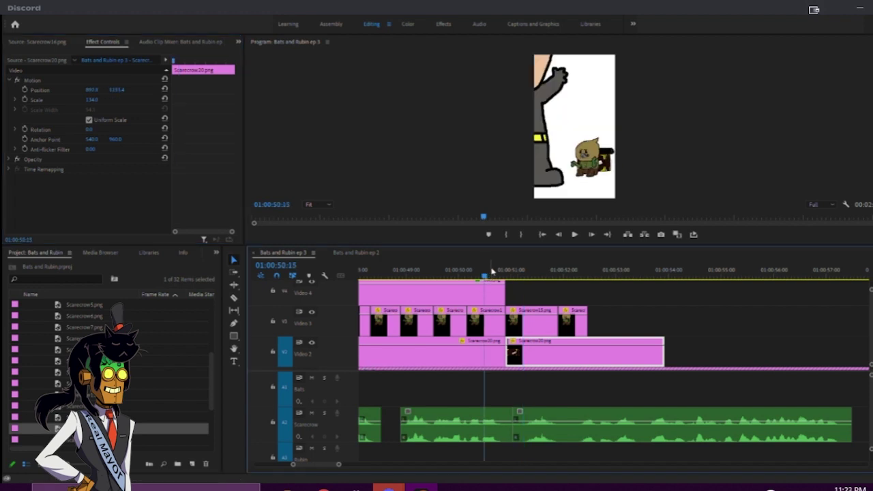
click(655, 142)
key(grave)
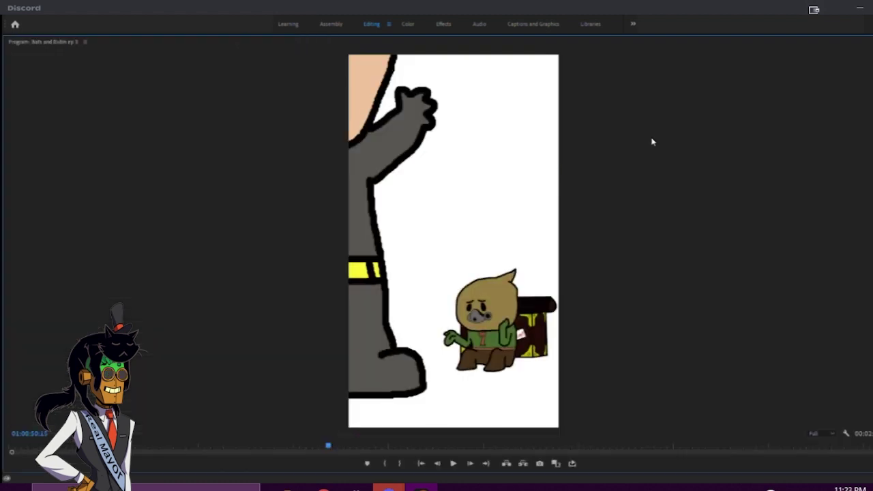
key(grave)
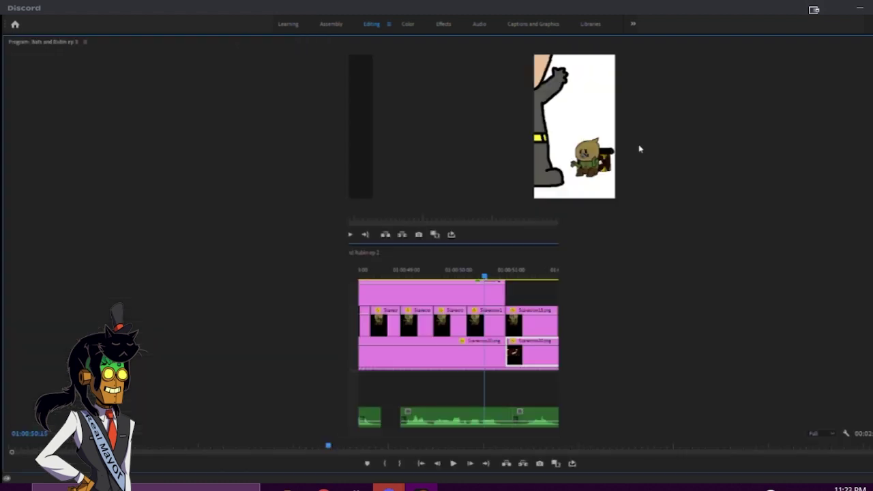
drag(492, 273, 512, 273)
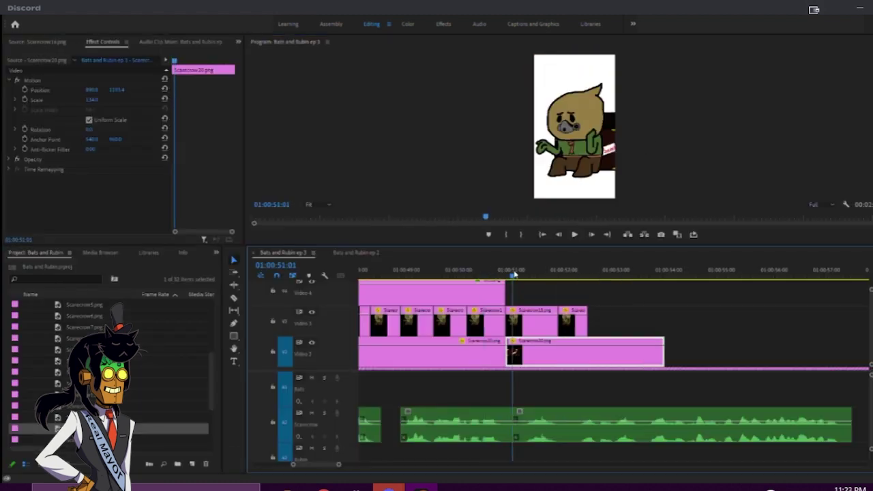
click(143, 98)
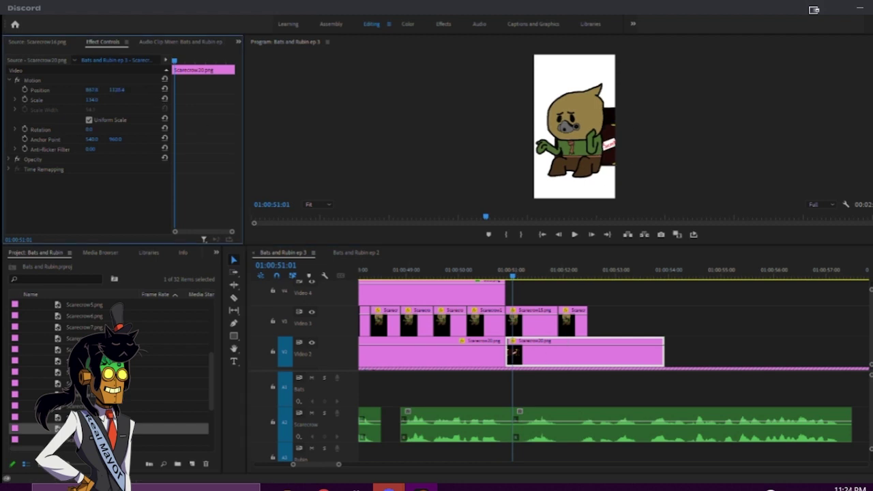
drag(91, 90, 411, 92)
click(479, 276)
drag(491, 274, 512, 274)
mouse_move(113, 92)
mouse_down()
mouse_move(127, 92)
mouse_move(115, 92)
mouse_up()
click(407, 273)
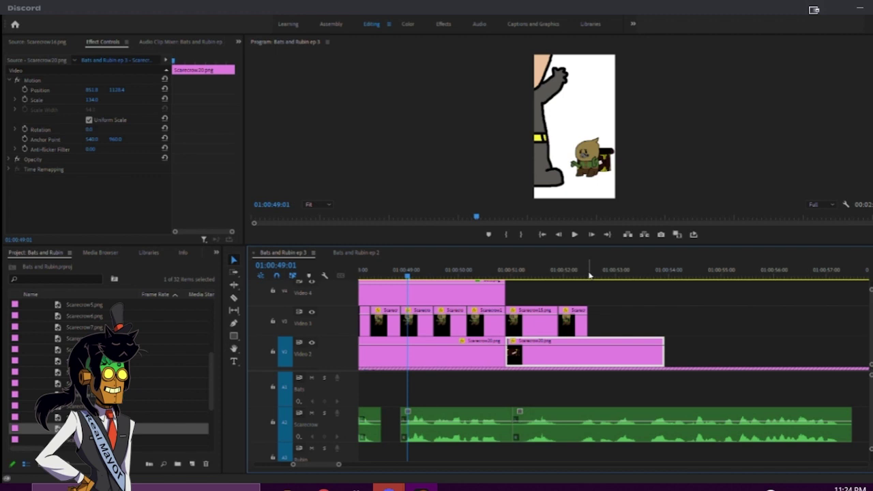
key(space)
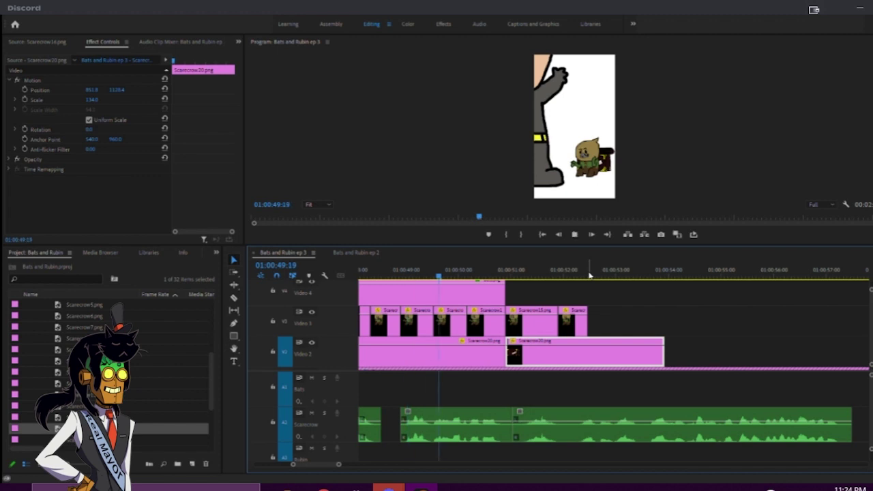
key(space)
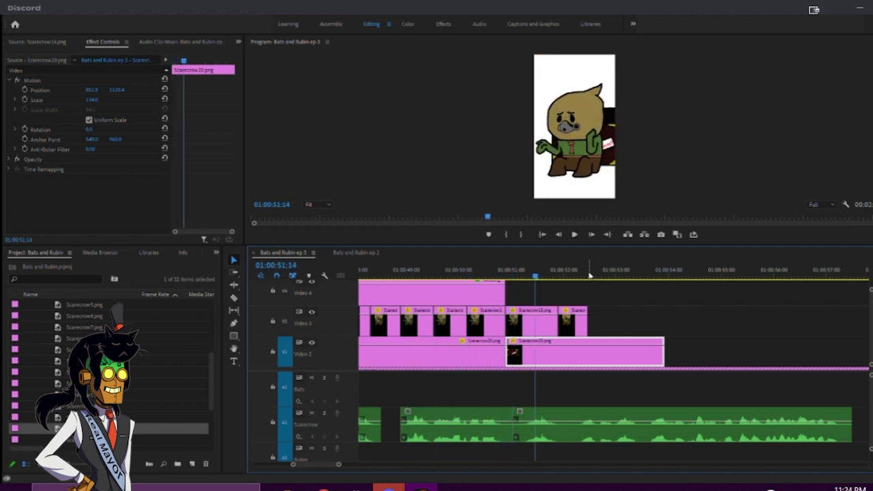
- Copy the motion settings of the enlarged Scarecrow15.png onto the Scarecrow14.png picture that follows it on V3
click(511, 276)
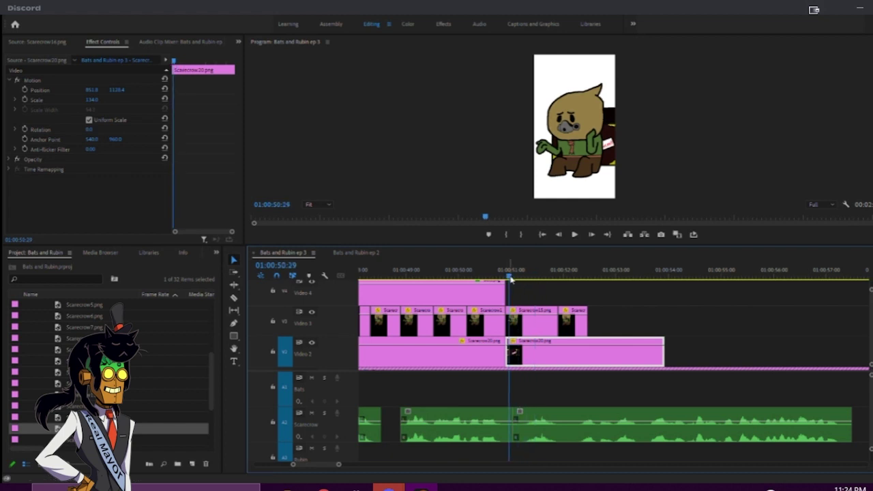
key(=)
scroll(648, 353, down, 3)
drag(549, 277, 626, 281)
click(737, 331)
drag(714, 276, 733, 277)
click(562, 328)
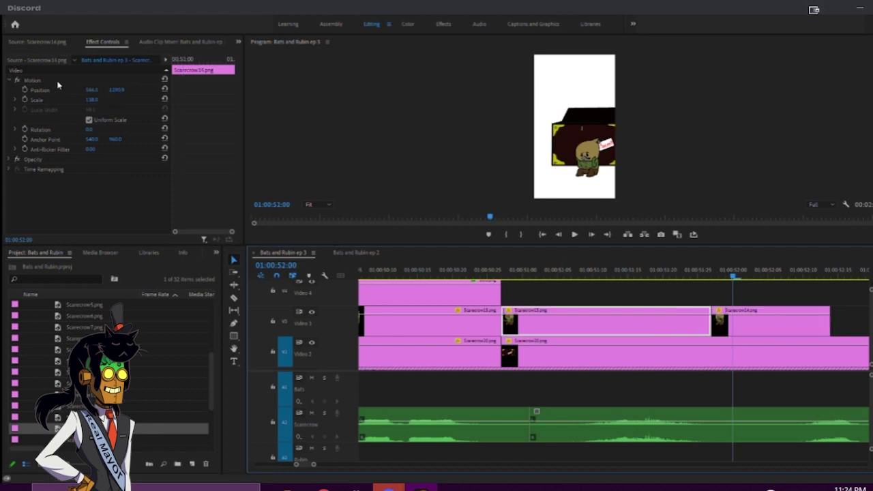
click(58, 83)
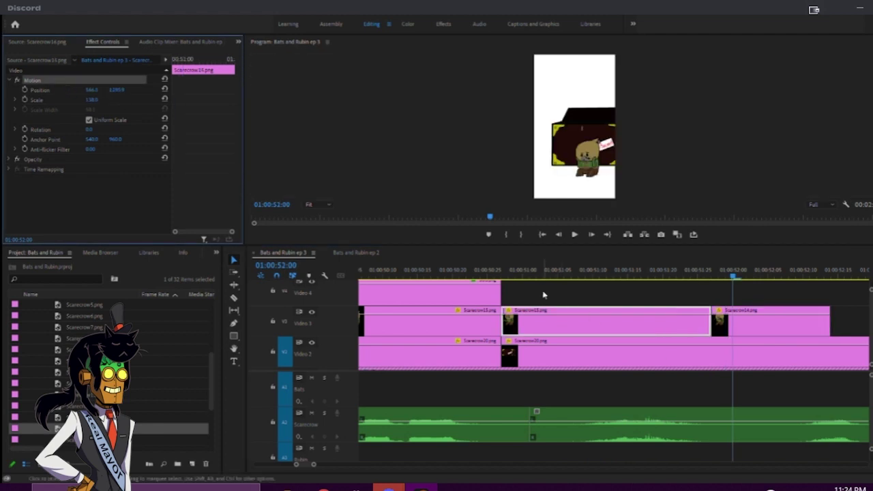
click(767, 325)
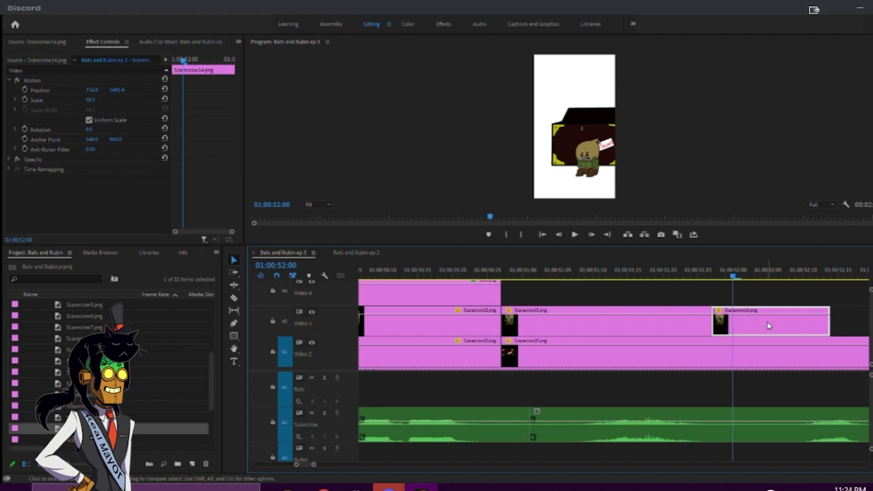
key(ctrl+v)
- Move Scarecrow14.png earlier over the enlarged Scarecrow15.png to start at about 01:00:51:07, and delete the leftover Scarecrow15.png piece
drag(558, 274, 511, 278)
key(space)
key(space)
drag(744, 333, 611, 335)
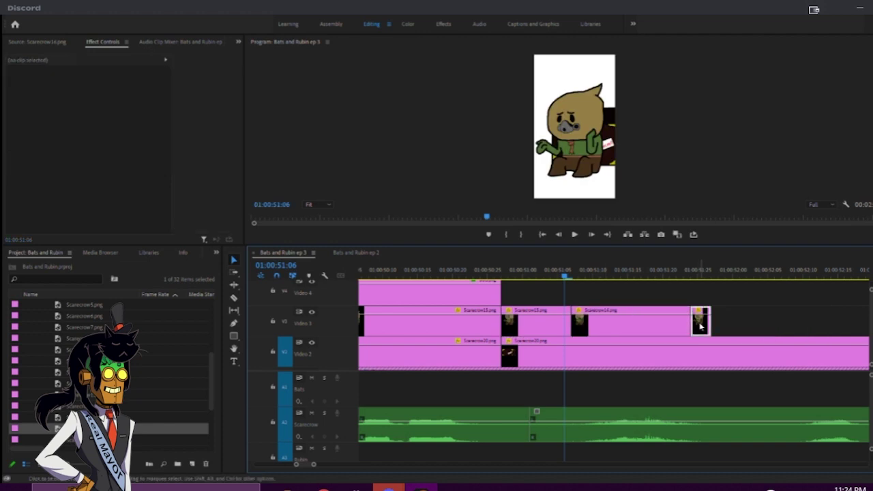
key(Delete)
- Extend Scarecrow14.png to end at about 01:00:52:04 and play back the shot
drag(688, 324, 758, 324)
drag(569, 274, 340, 268)
key(space)
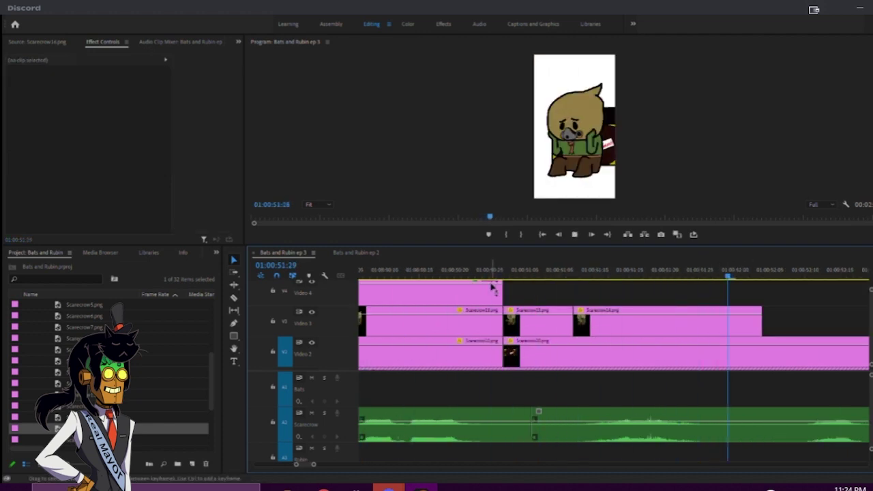
key(space)
- Play back the line and extend Scarecrow14.png further to about 01:00:52:25
key(=)
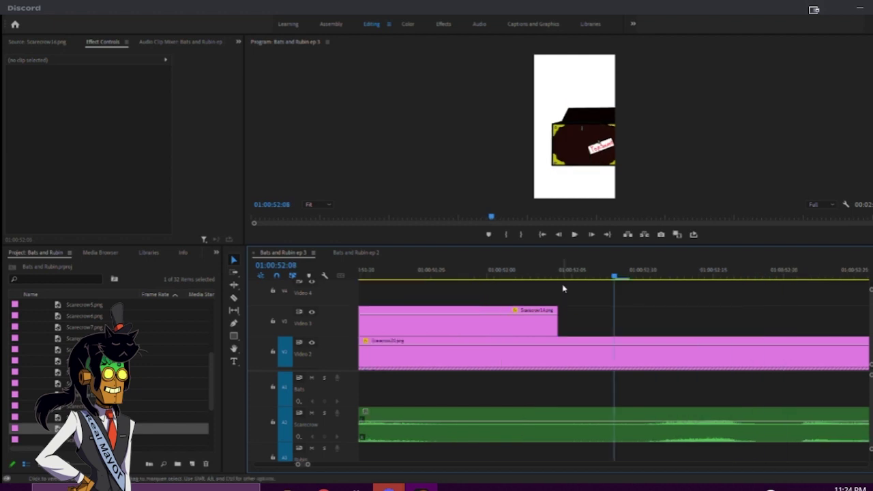
key(-)
key(-)
key(-)
key(space)
key(space)
drag(602, 320, 639, 323)
key(space)
key(space)
- Trim Scarecrow14.png to end at 01:00:52:08, place a copy of the enlarged Scarecrow15.png directly after it, and play back
drag(565, 279, 605, 280)
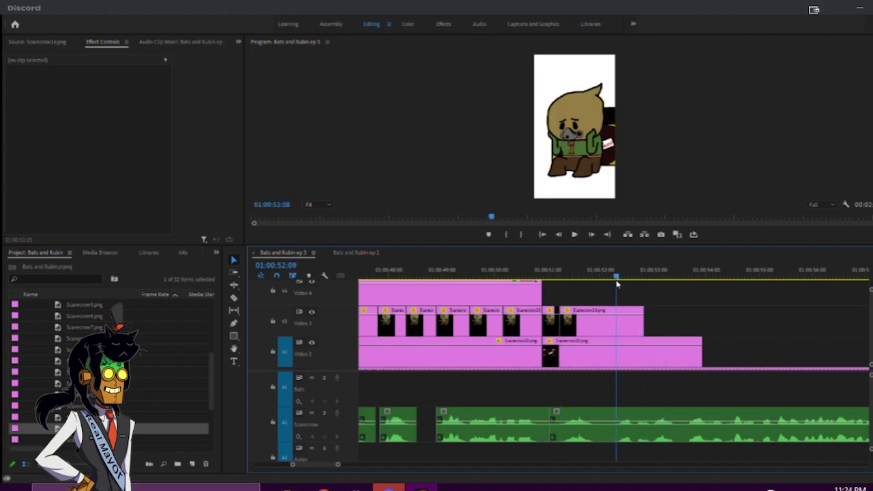
key(space)
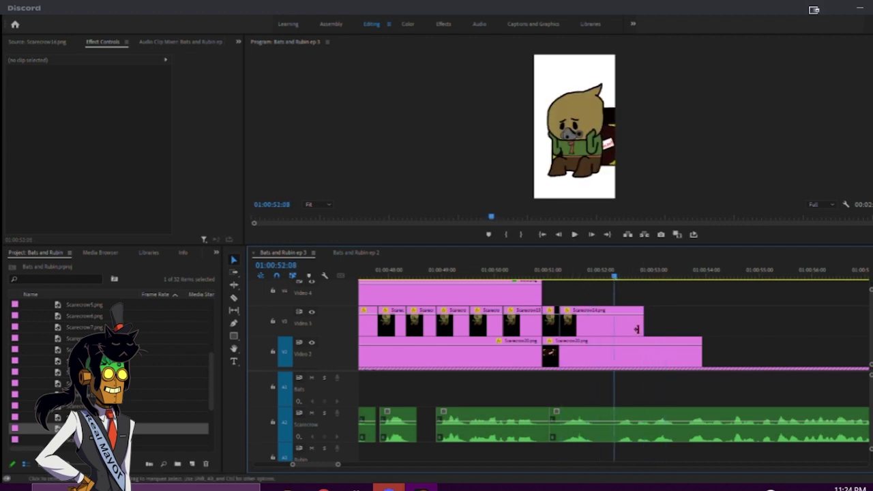
drag(636, 330, 614, 328)
drag(558, 327, 647, 326)
key(space)
key(space)
click(606, 275)
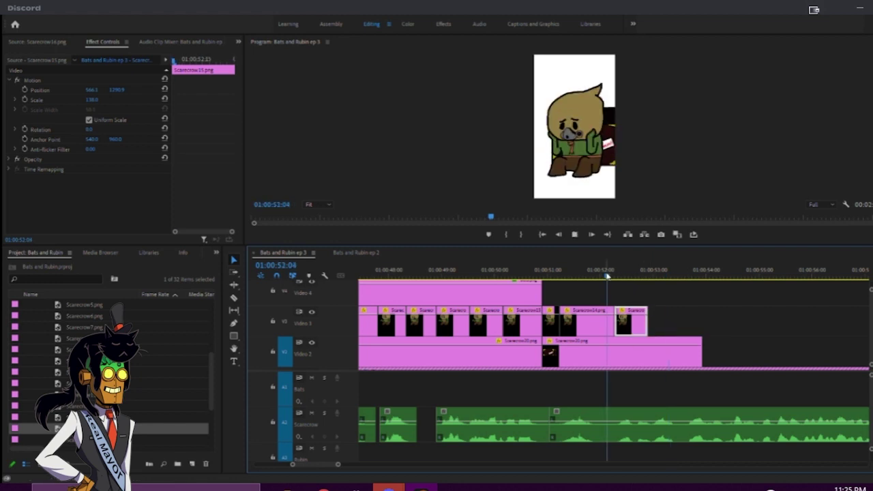
- Play back the line, split the Scarecrow audio near 01:00:53:16 and move the remainder slightly earlier
key(space)
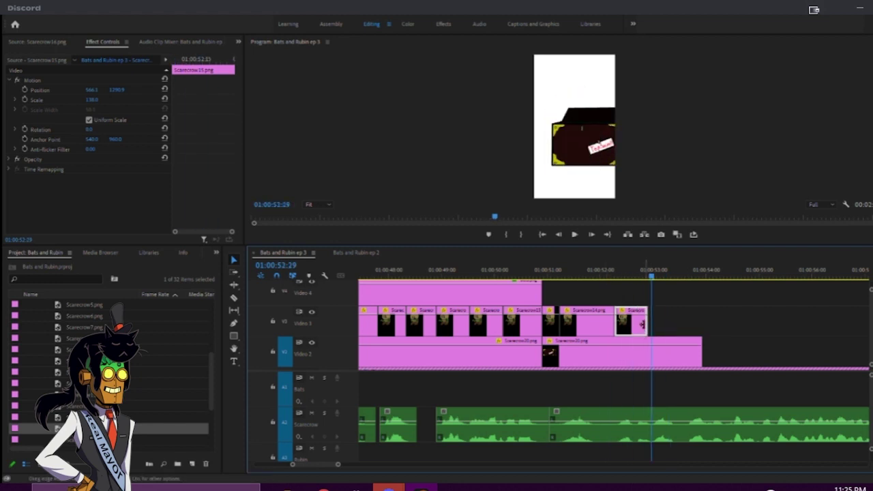
key(space)
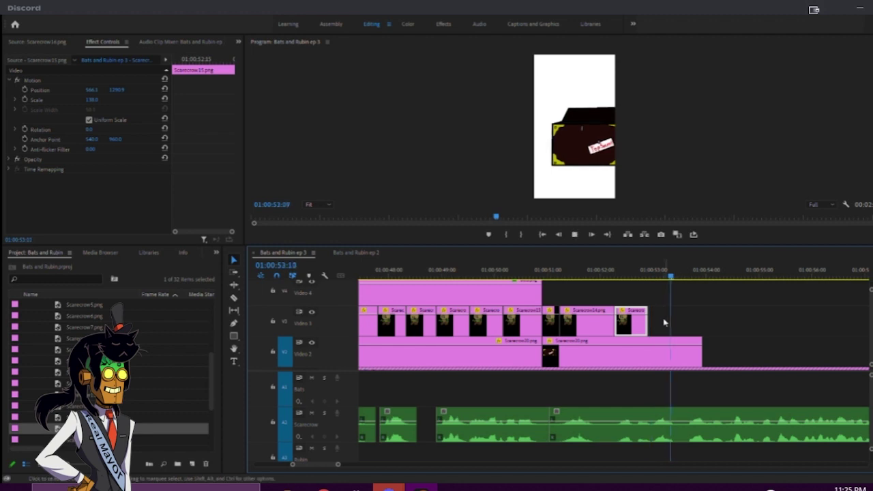
key(c)
key(v)
click(709, 437)
drag(709, 436, 706, 437)
- Replay the retimed audio and extend the enlarged Scarecrow15.png on Video 3 to end at about 01:00:53:11
key(space)
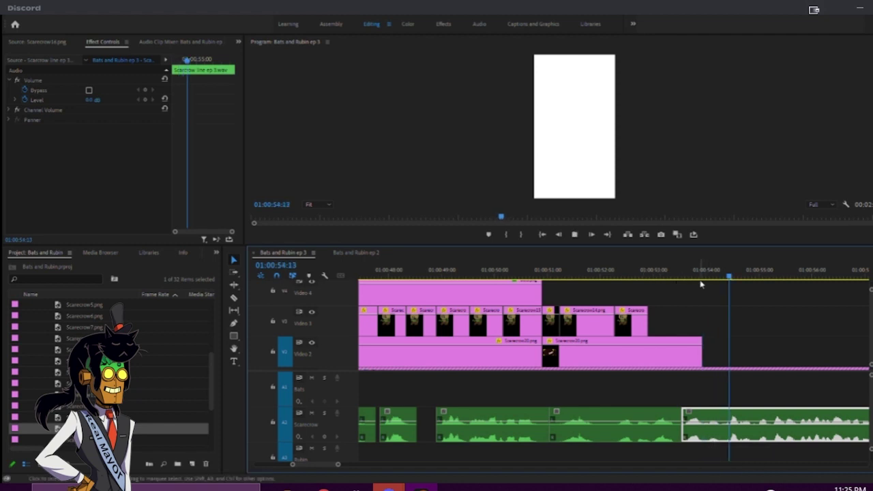
drag(716, 277, 665, 276)
key(space)
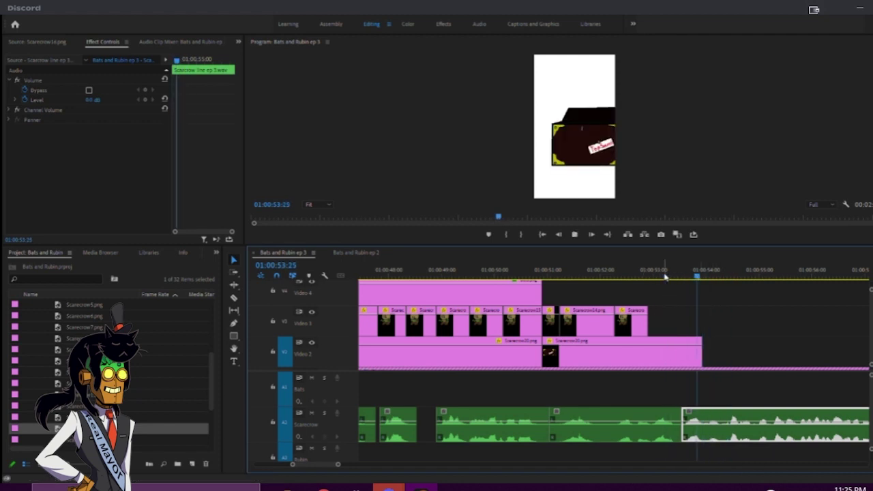
key(space)
drag(722, 278, 721, 279)
drag(641, 322, 665, 322)
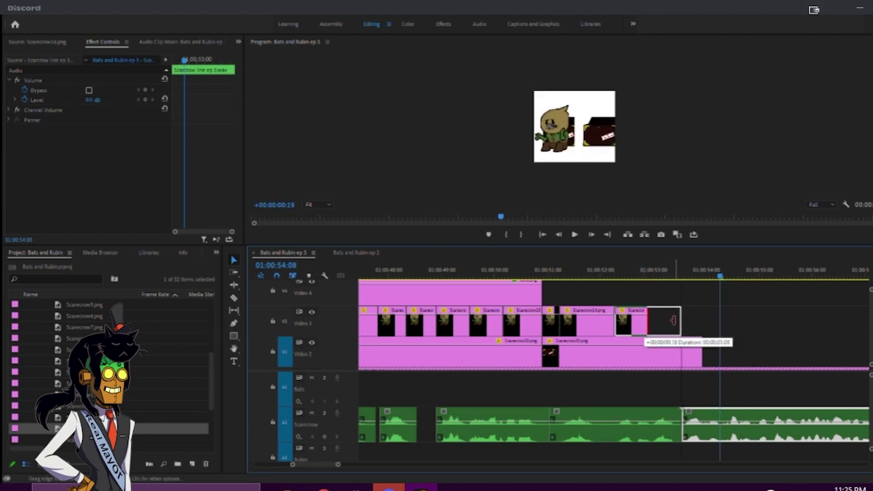
drag(668, 320, 667, 320)
- Copy the earlier Scarecrow16.png directly after Scarecrow15.png and extend Scarecrow20.png on Video 2 to match its end at about 01:00:54:06
drag(517, 271, 494, 276)
drag(497, 322, 711, 325)
click(619, 274)
key(space)
key(space)
drag(705, 362, 716, 362)
key(space)
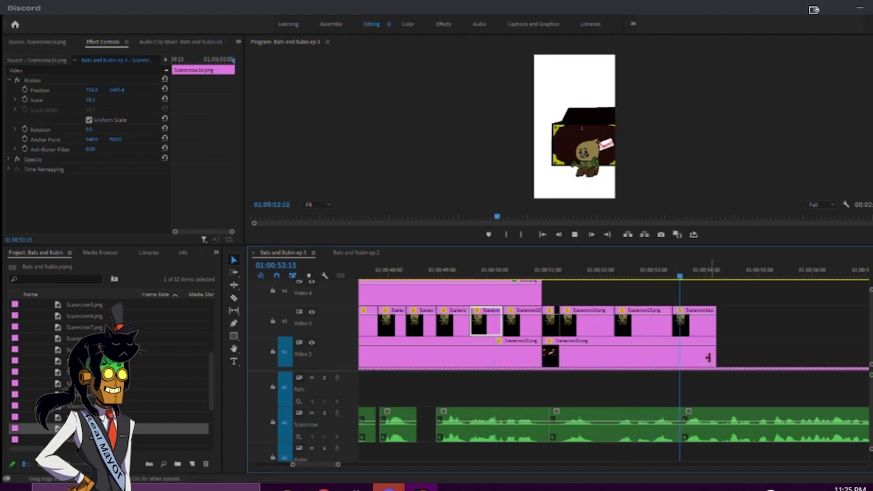
- Apply the neighbouring enlarged clips' position and scale of 138 to the copied Scarecrow16.png and play back the shot
click(699, 332)
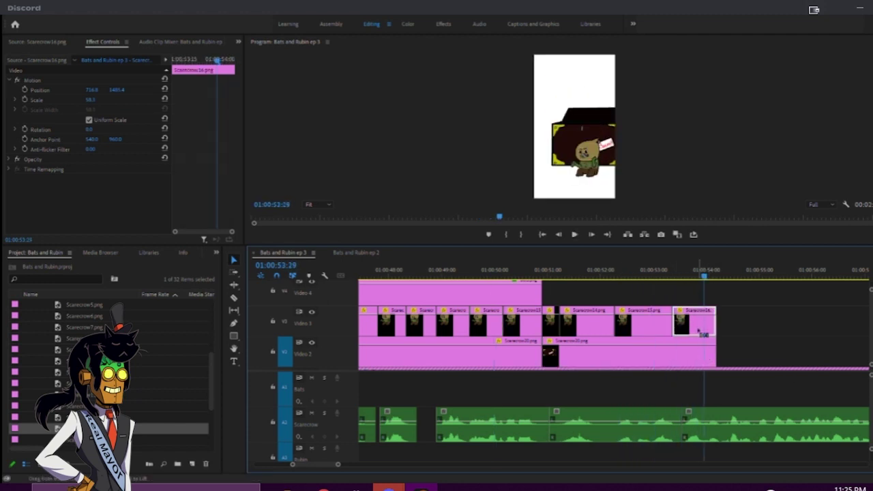
click(430, 273)
key(space)
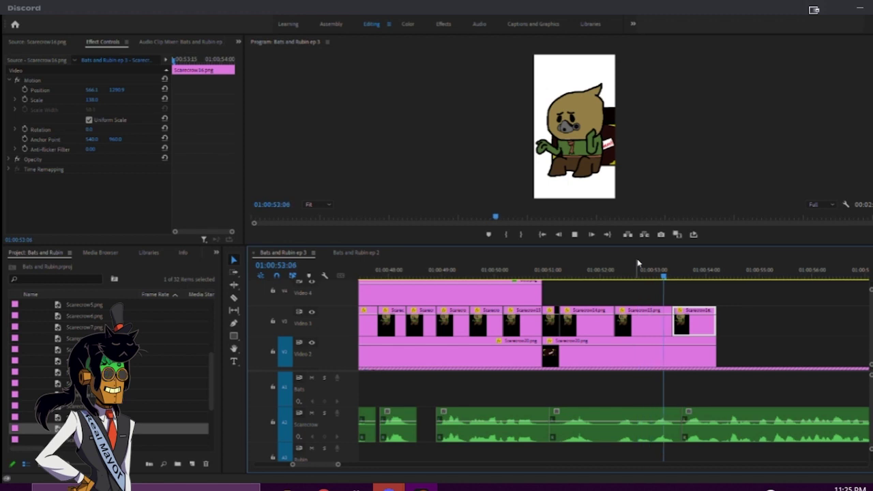
- Move Scarecrow16.png earlier over the end of Scarecrow15.png to start at about 01:00:53:08, and play back
key(space)
drag(684, 327, 680, 327)
click(617, 276)
key(space)
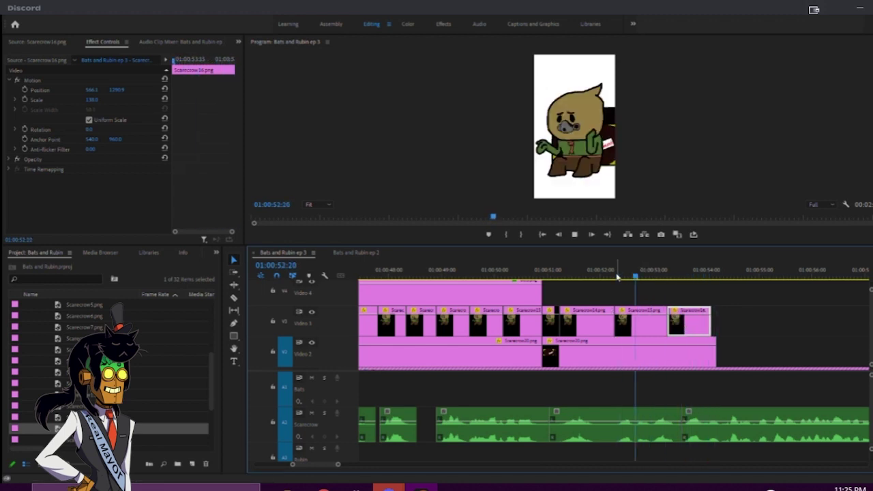
key(space)
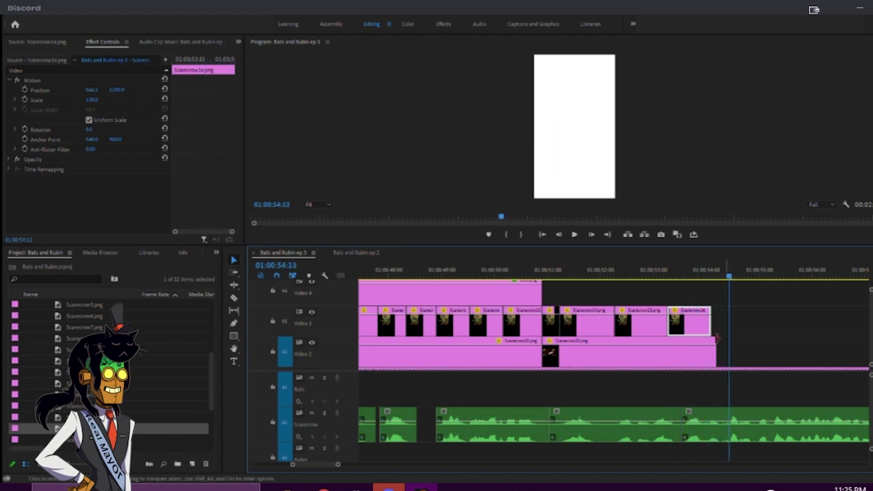
- Extend Scarecrow16.png to end flush with Scarecrow20.png at about 01:00:54:06, and save the project
drag(707, 323, 714, 323)
scroll(729, 334, down, 4)
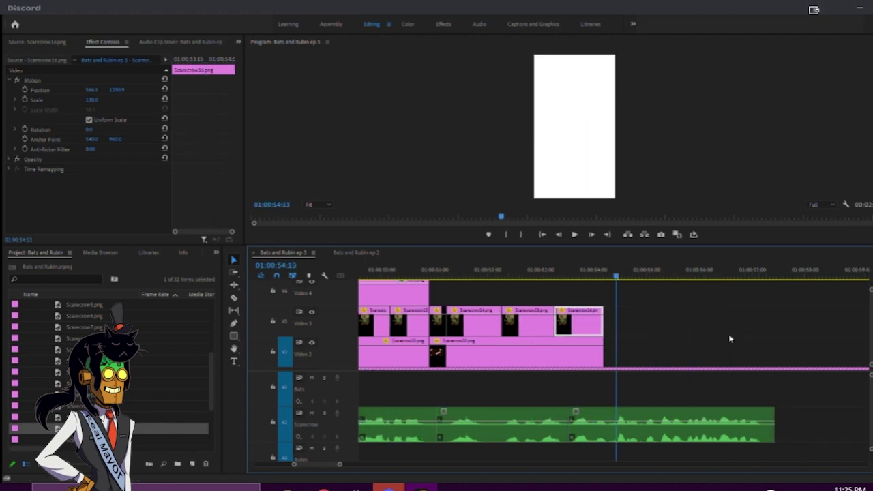
drag(536, 277, 507, 277)
key(ctrl+s)
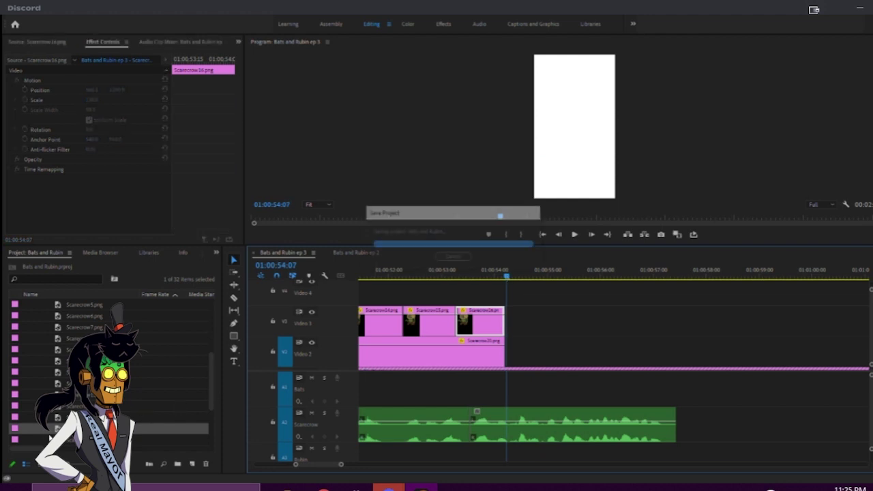
- Preview Scarecrow17.png to Scarecrow14.png, try the source Scarecrow14.png after Scarecrow16.png ending at about 01:00:54:28, and delete it
scroll(45, 434, down, 2)
double_click(59, 417)
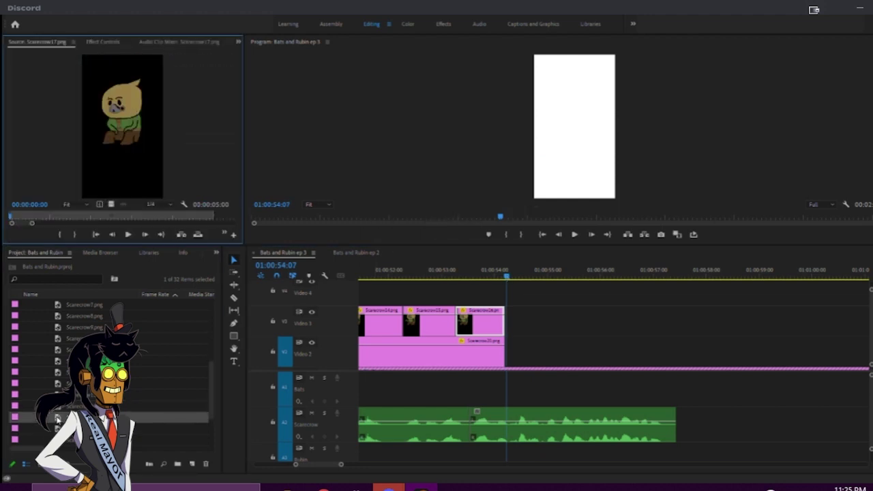
double_click(59, 406)
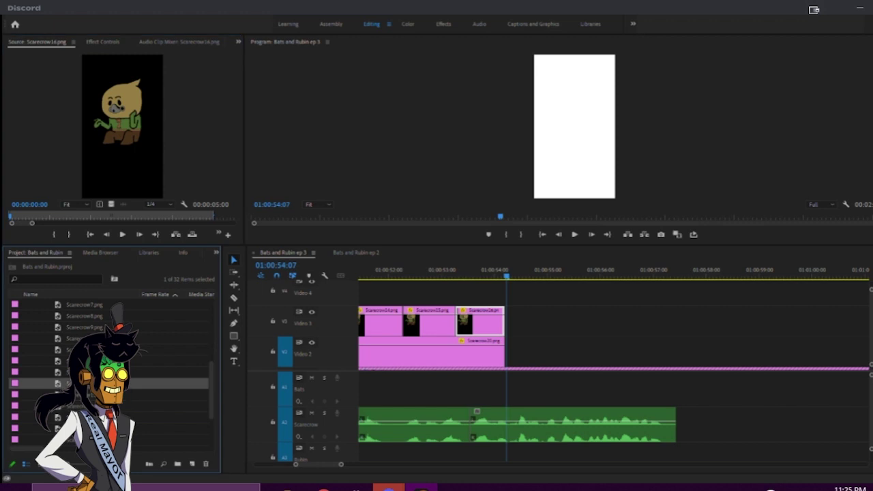
double_click(59, 394)
double_click(59, 384)
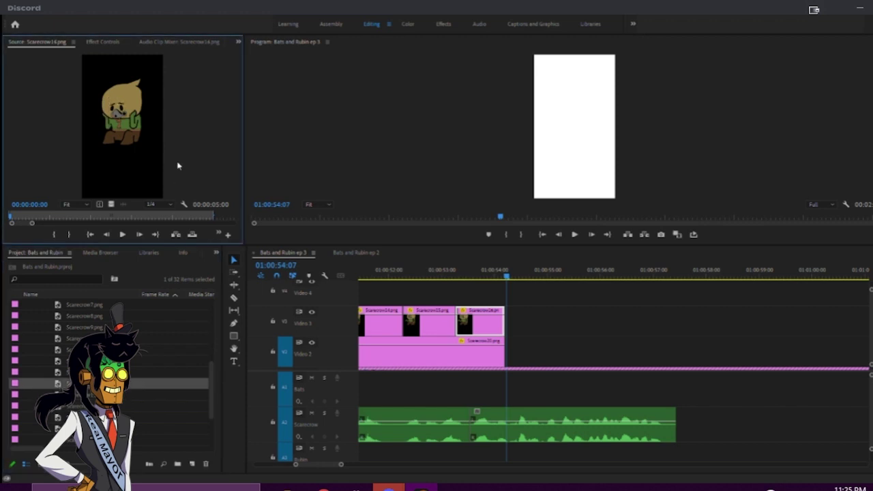
drag(441, 295, 510, 325)
drag(763, 323, 545, 324)
click(493, 273)
key(space)
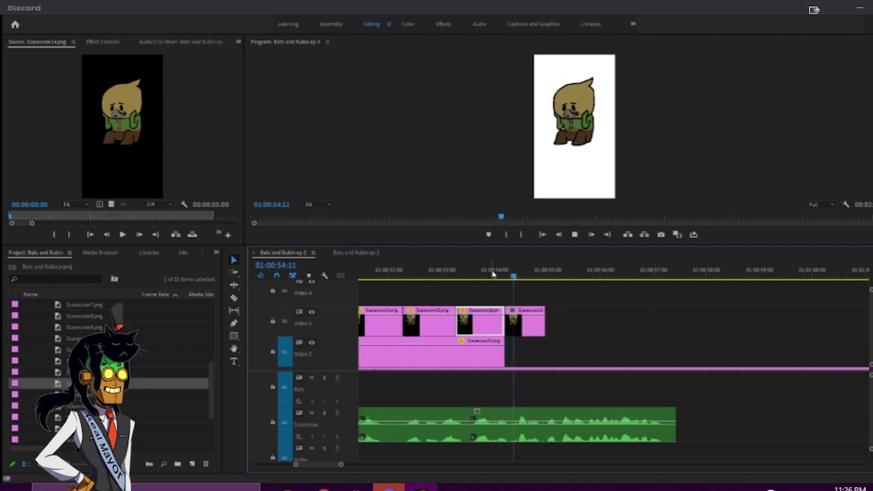
click(533, 325)
key(Delete)
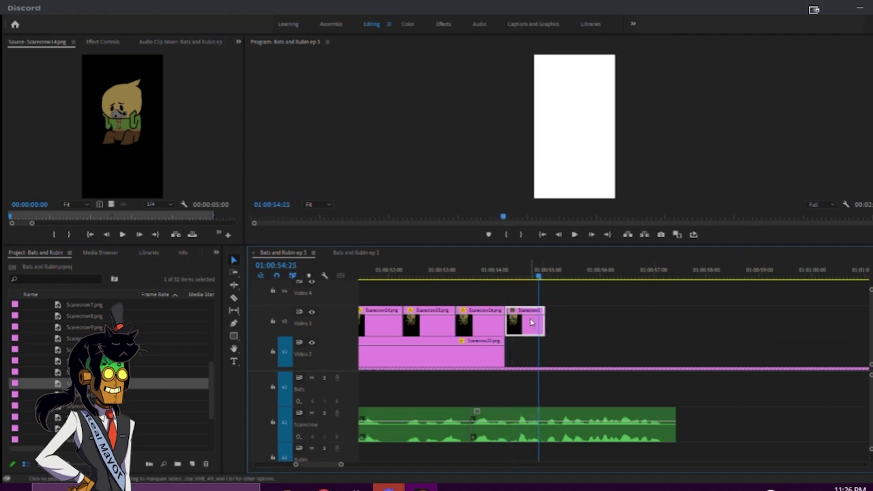
- Copy the enlarged Scarecrow14.png directly after Scarecrow16.png, extend Scarecrow20.png to match its end at about 01:00:54:28, and play back
scroll(440, 338, up, 2)
drag(420, 331, 578, 328)
click(557, 276)
drag(556, 277, 593, 277)
drag(560, 353, 598, 328)
drag(613, 361, 598, 361)
click(481, 276)
key(space)
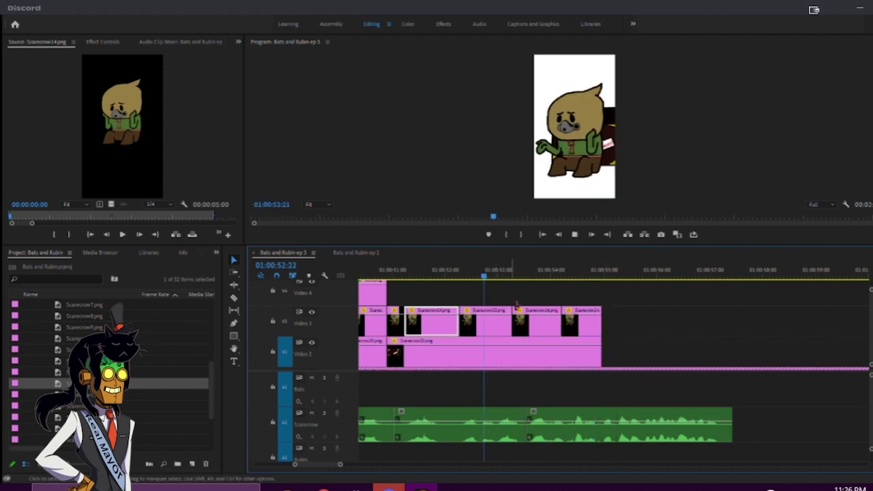
- Replace the last clip on Video 3 with the preceding Scarecrow14.png clip and extend Scarecrow13.png to meet it
key(space)
click(577, 322)
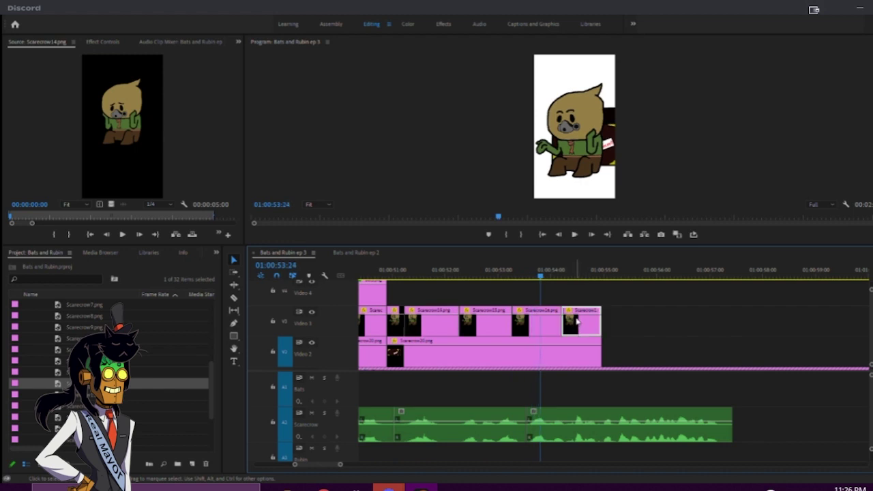
key(Delete)
drag(546, 334, 602, 357)
key(space)
key(space)
drag(512, 321, 565, 325)
- Duplicate the Bats.png and Scarecrow20.png clips of the shot around 01:00:49:15 to about 01:00:56:00 on the same tracks
drag(502, 275, 616, 275)
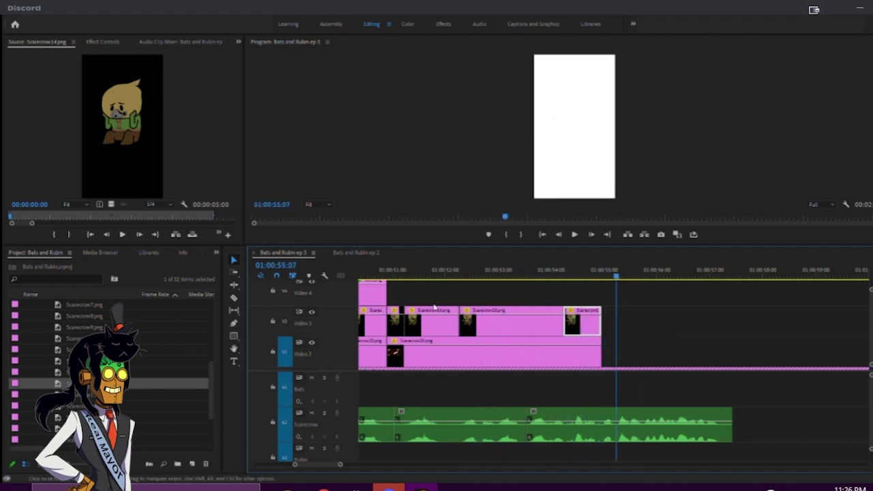
scroll(441, 308, up, 1)
key(minus)
key(minus)
drag(516, 278, 540, 277)
click(544, 309)
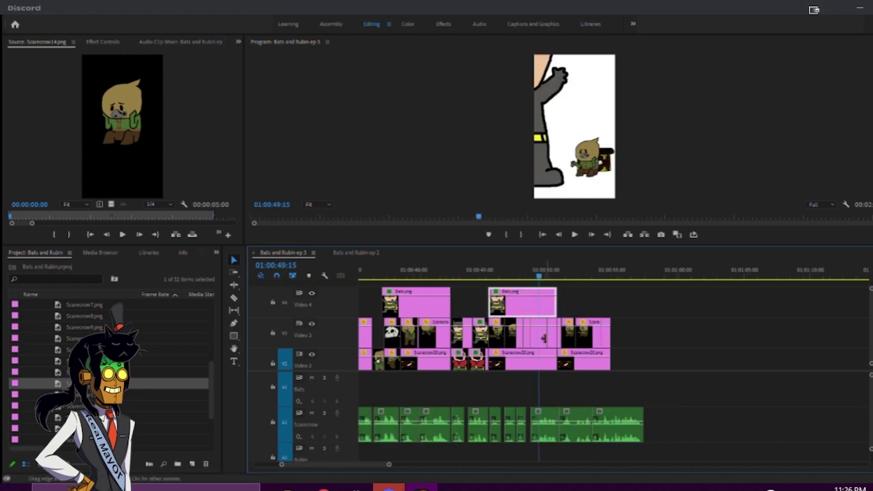
click(532, 275)
click(538, 363)
shift+click(524, 314)
drag(525, 315, 661, 315)
drag(607, 276, 634, 279)
key(equal)
key(equal)
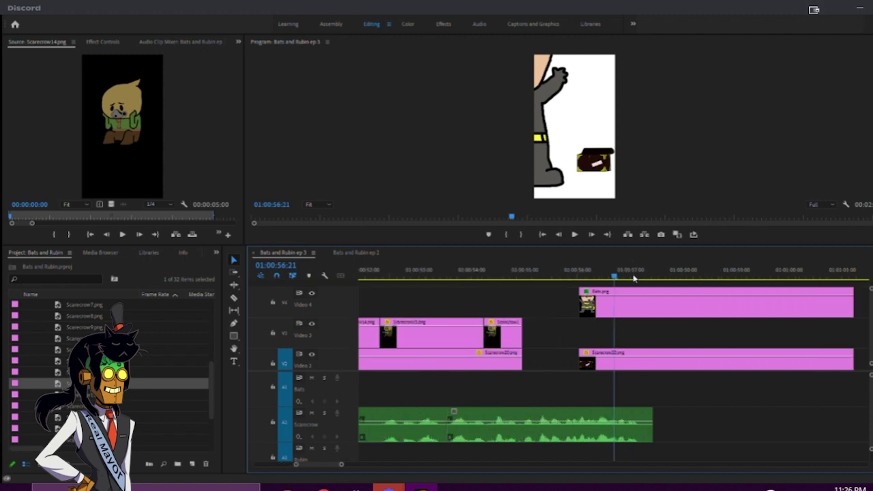
- Move the duplicated Bats.png and Scarecrow20.png clips earlier so they start directly after the preceding scarecrow shot
scroll(527, 330, right, 2)
drag(501, 302, 572, 354)
drag(529, 312, 472, 312)
drag(441, 276, 461, 276)
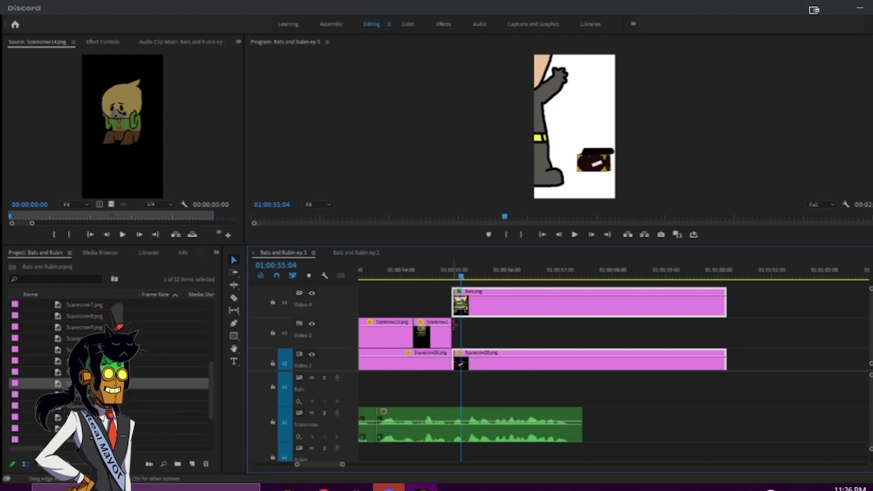
- Copy the Motion settings of the Scarecrow14.png clip at about 01:00:47:00 for reuse in the duplicated shot
click(417, 282)
scroll(464, 280, left, 9)
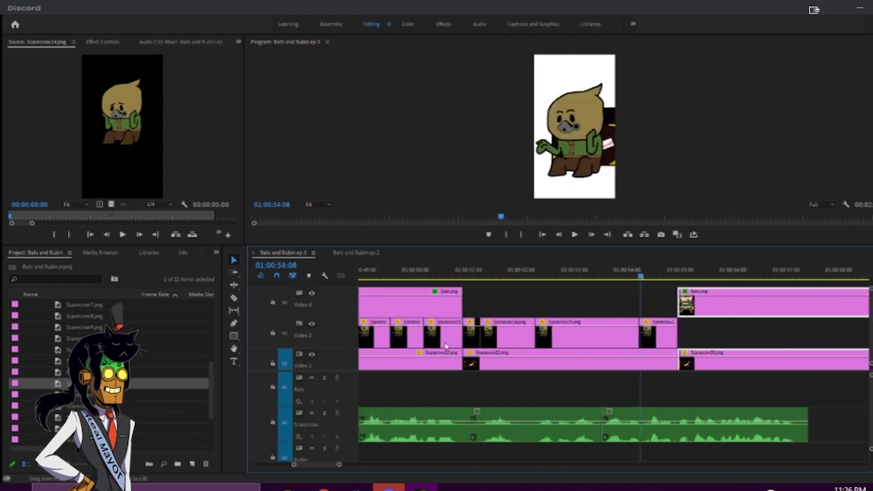
click(484, 274)
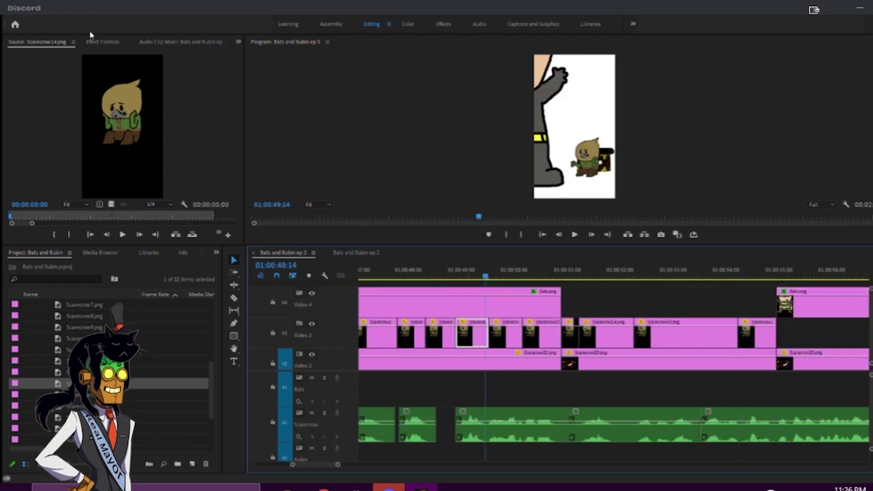
scroll(463, 326, up, 2)
click(434, 338)
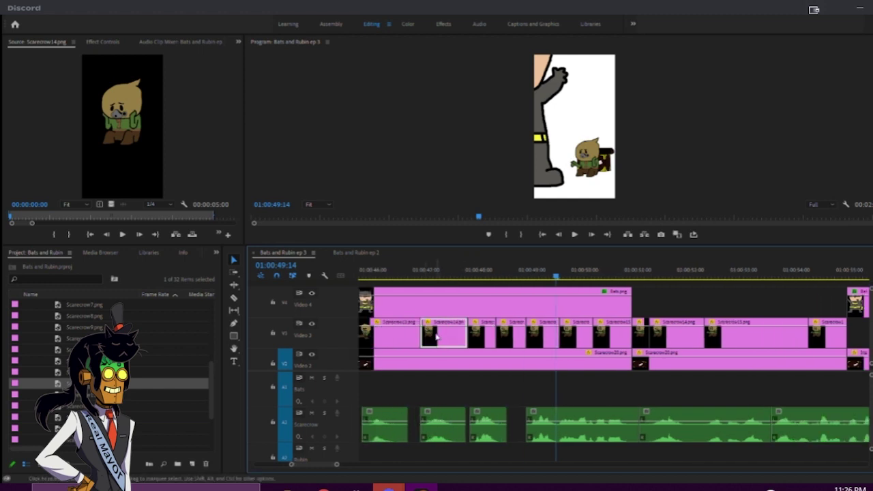
click(103, 41)
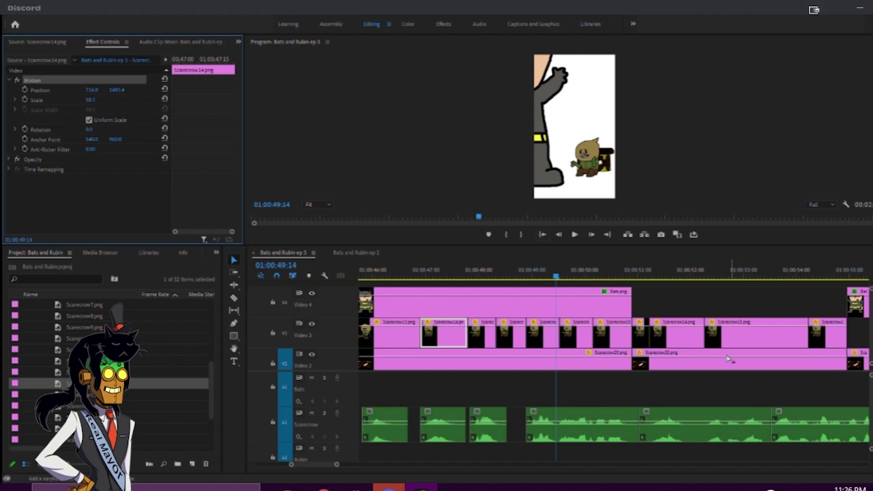
scroll(728, 360, down, 8)
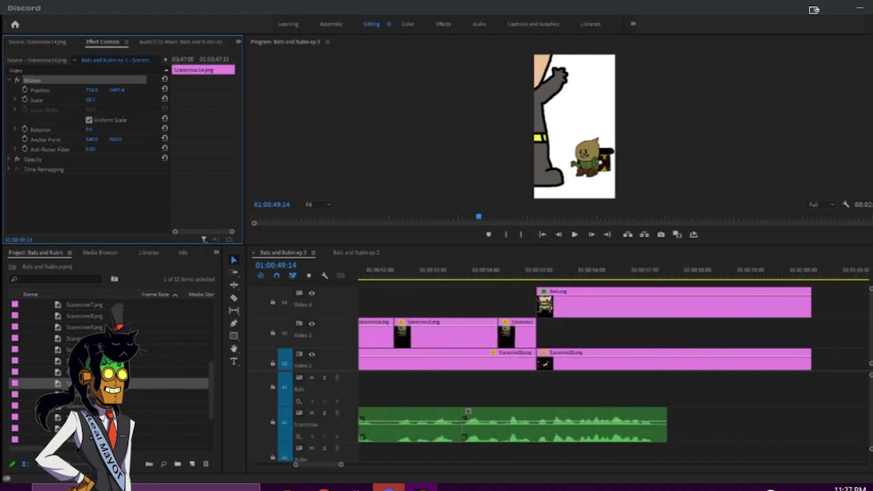
- Preview the next scarecrow poses, add Scarecrow16.png to Video 3 in the duplicated shot and match its end to the Bats.png clip
double_click(58, 406)
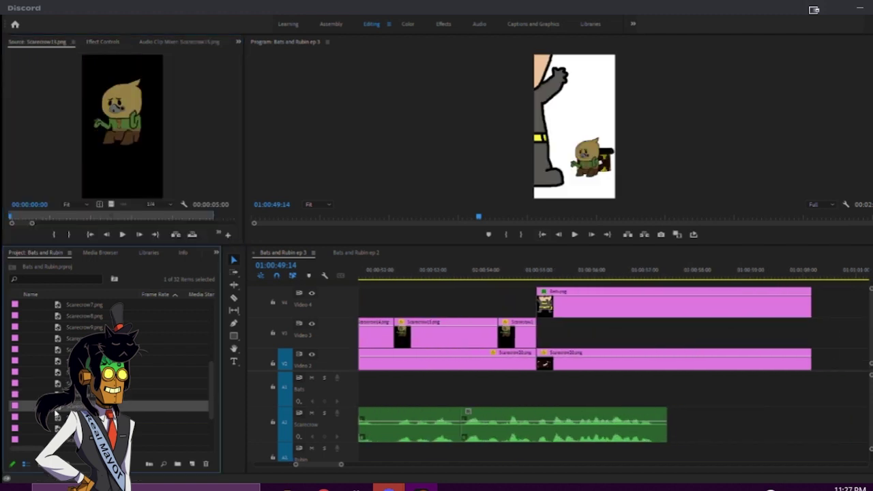
double_click(57, 418)
drag(57, 418, 545, 334)
drag(801, 336, 811, 341)
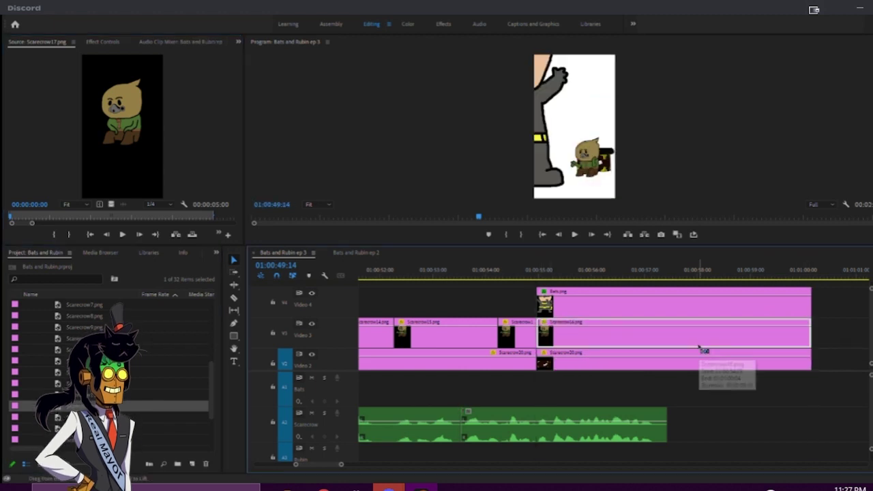
- Trim the close-up scarecrow and Scarecrow20.png clips to end at 01:00:54:26 and move the duplicated shot's clips back against them
click(551, 274)
drag(551, 274, 490, 282)
key(space)
key(space)
key(space)
key(space)
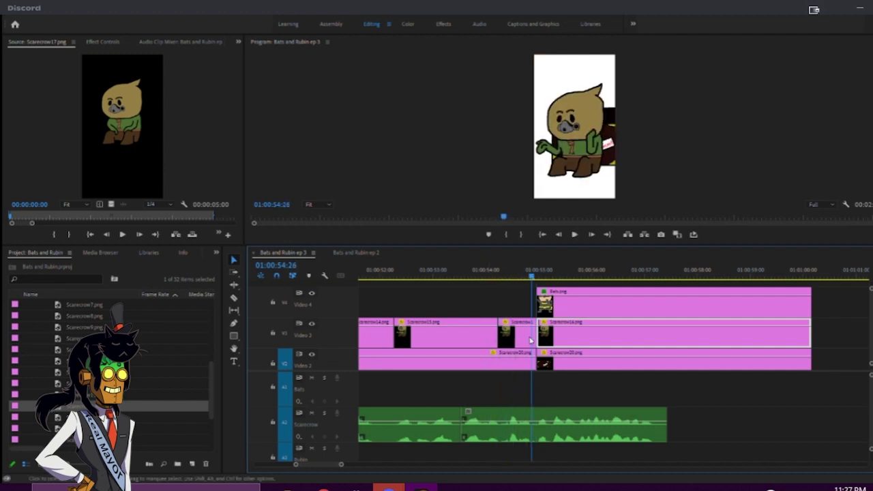
drag(532, 335, 527, 335)
drag(531, 365, 527, 366)
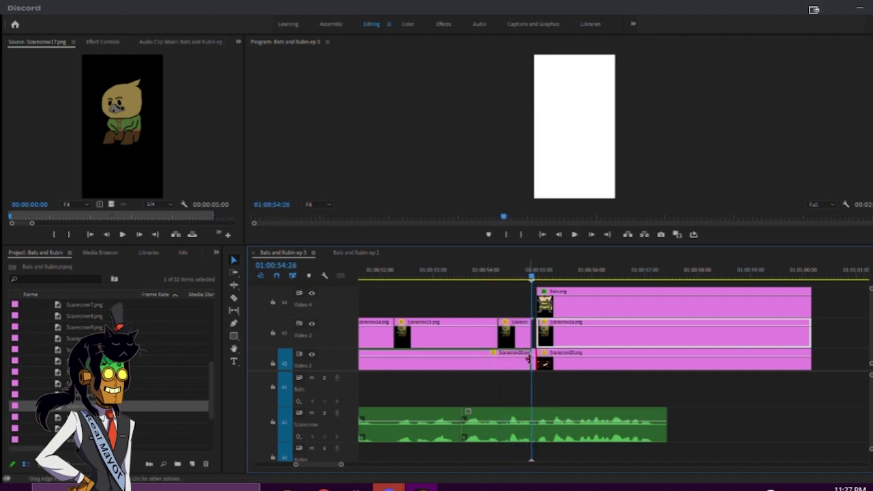
drag(554, 339, 553, 366)
drag(556, 305, 554, 311)
- Add another Scarecrow16.png clip on Video 3 from about 01:00:55:15 and align its end with the Bats.png clip
drag(540, 277, 517, 276)
drag(59, 407, 572, 330)
drag(826, 336, 805, 337)
click(585, 343)
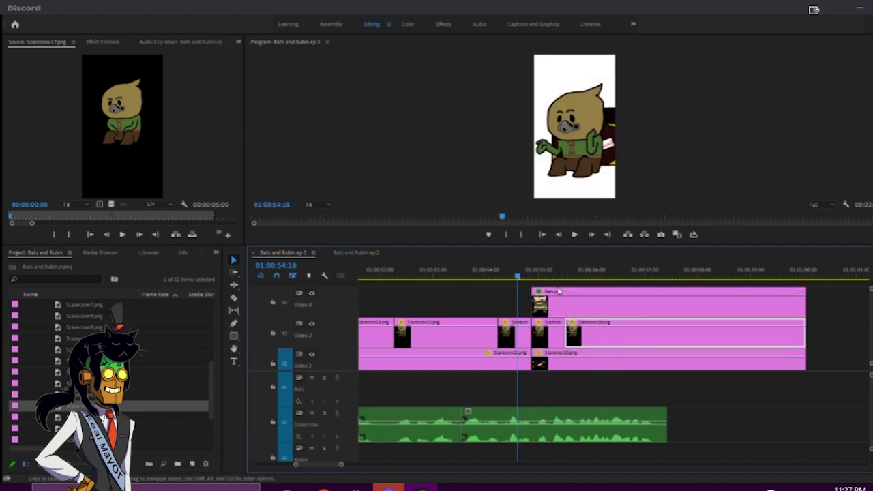
- Move the long Scarecrow16.png clip on Video 3 earlier to about 01:00:55:00 and play back the shot change
key(space)
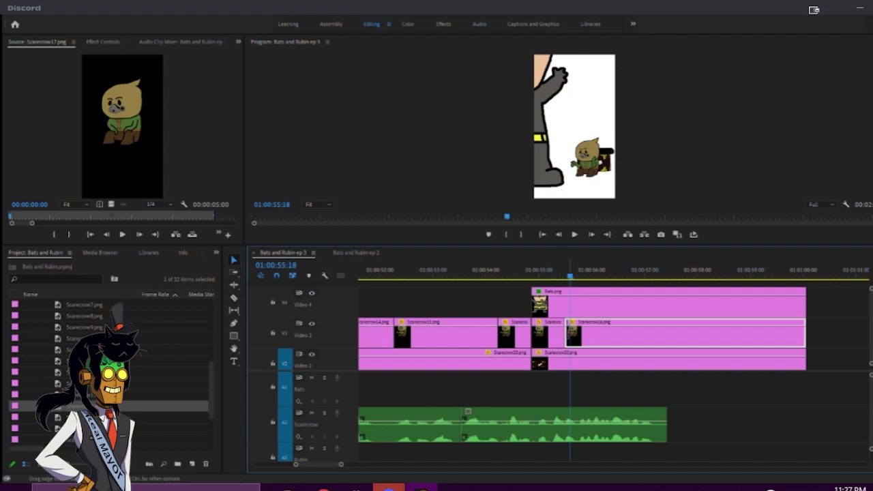
click(497, 273)
key(space)
drag(592, 344, 565, 342)
click(509, 273)
key(space)
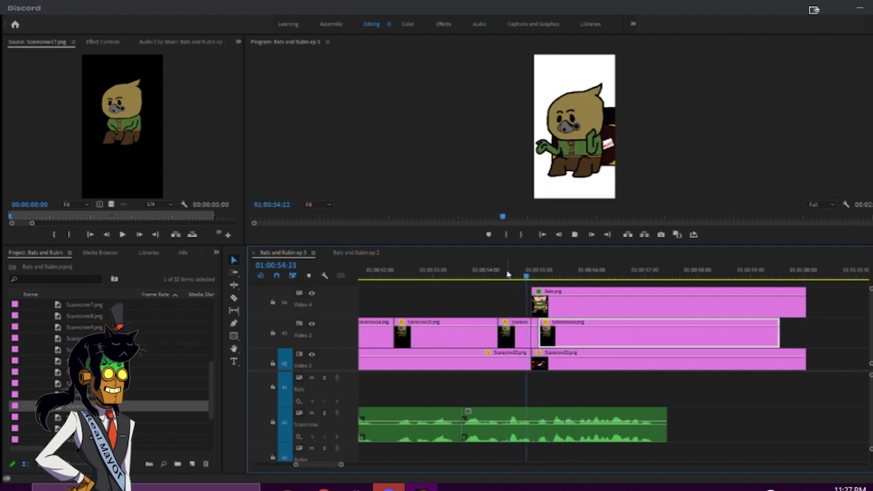
key(space)
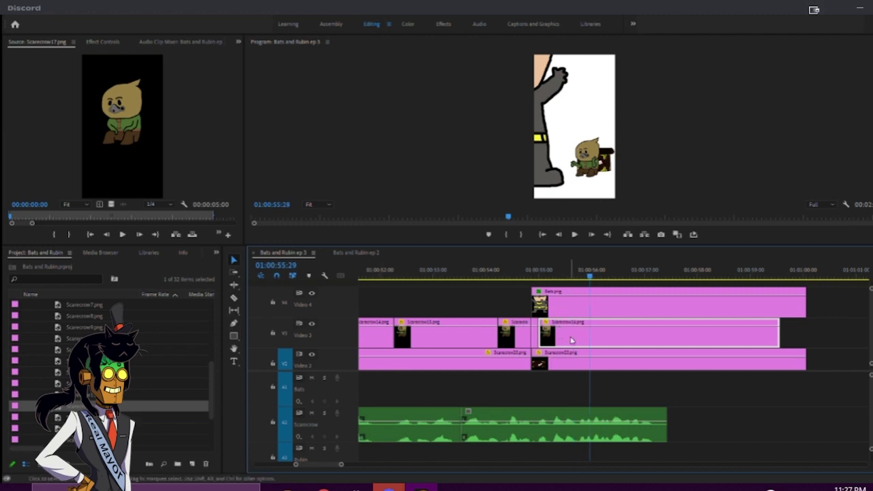
- Replace the long Scarecrow16.png clip on Video 3 with Scarecrow17.png, placed just after 01:00:55:00
key(Delete)
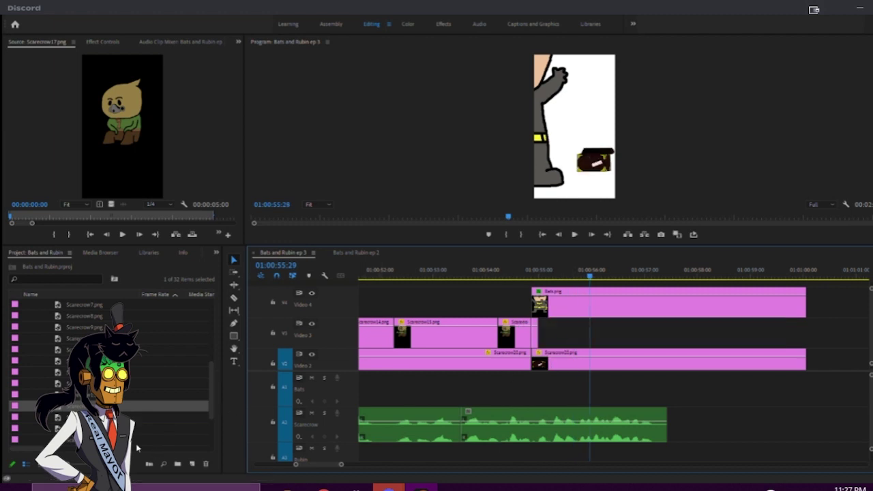
drag(58, 418, 543, 339)
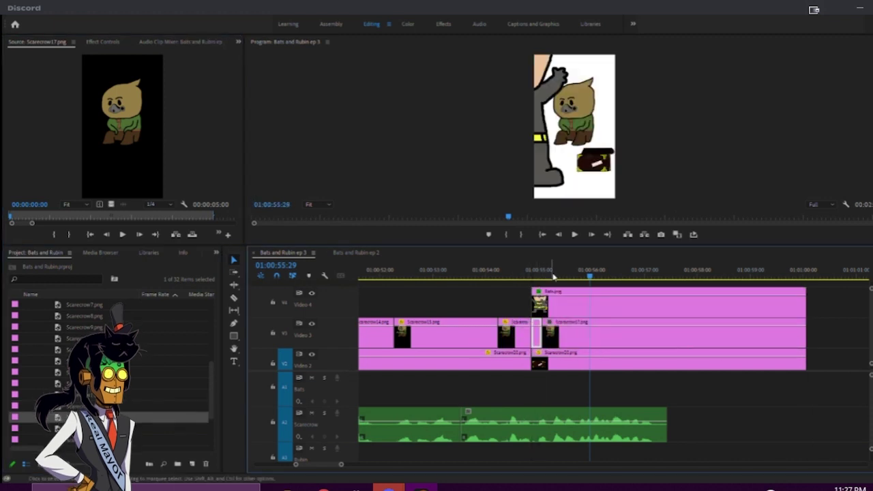
click(575, 332)
- Play through the dialogue, cut the Bats.png, Scarecrow17.png and Scarecrow20.png clips at 01:00:57:15 and delete the parts after it
click(458, 270)
key(space)
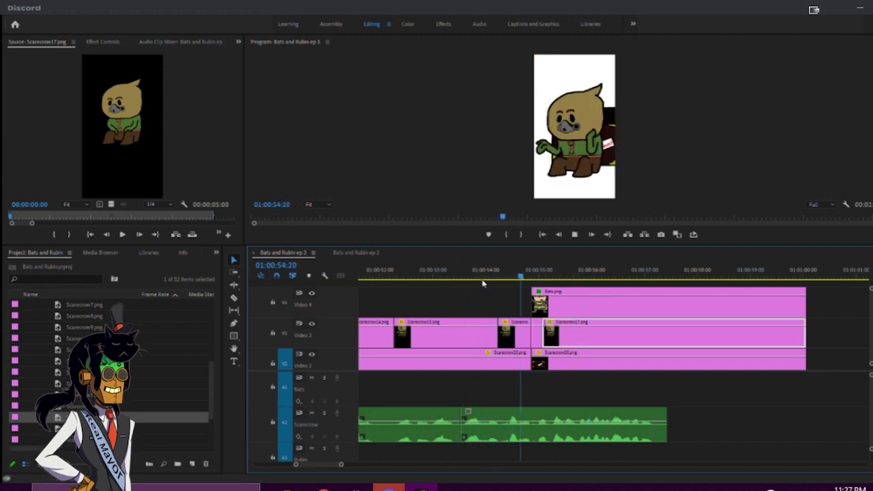
key(space)
key(Right)
key(c)
click(675, 305)
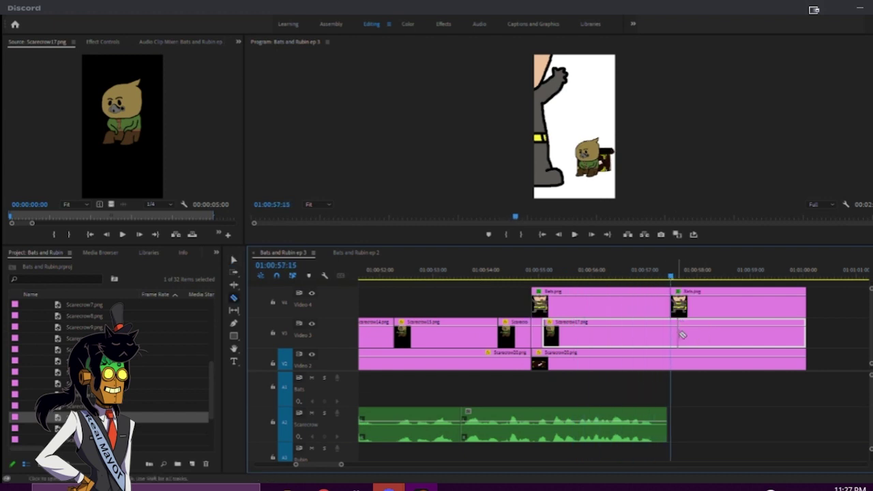
click(675, 339)
click(675, 359)
key(v)
drag(832, 296, 742, 361)
key(Delete)
key(Delete)
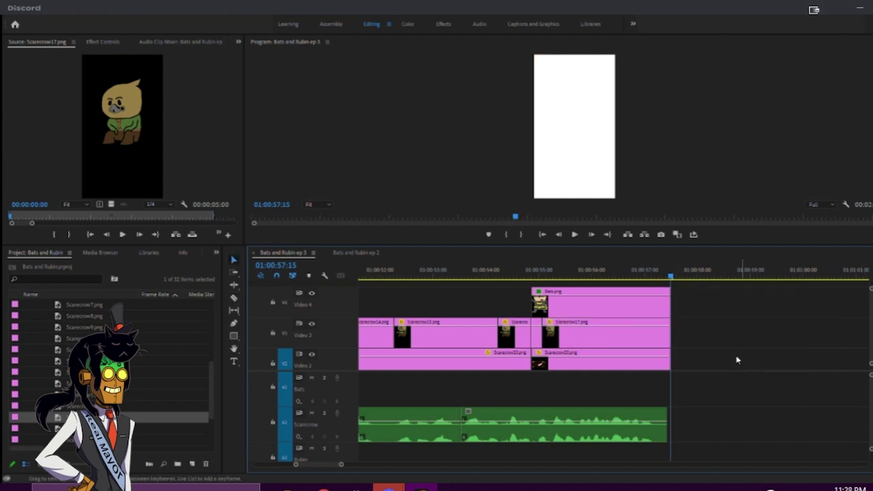
- Copy the Created by.png credit clip from the end of the Bats and Rubin ep 2 sequence
click(356, 253)
click(753, 223)
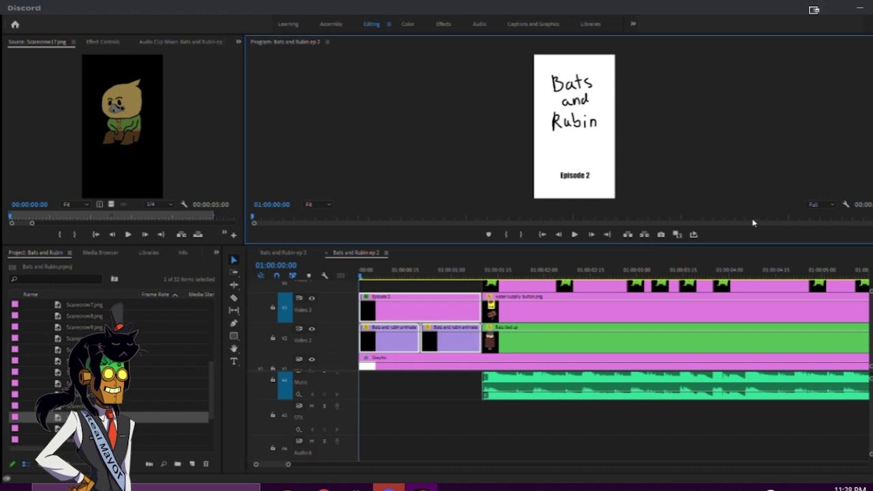
click(753, 216)
drag(819, 219, 872, 224)
click(566, 308)
click(501, 272)
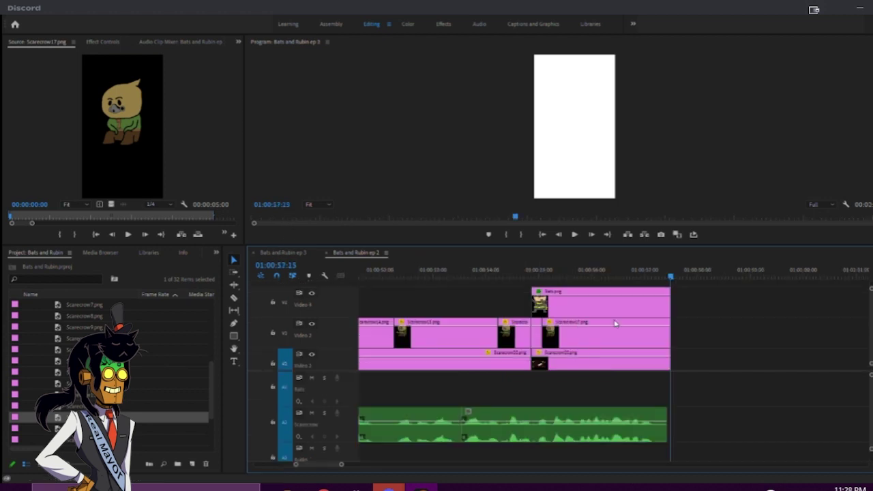
- Paste Created by.png onto Video 2 of Bats and Rubin ep 3, move it against the last Scarecrow20.png clip and play the ending
click(682, 276)
scroll(647, 363, down, 2)
scroll(647, 364, down, 1)
key(ctrl+v)
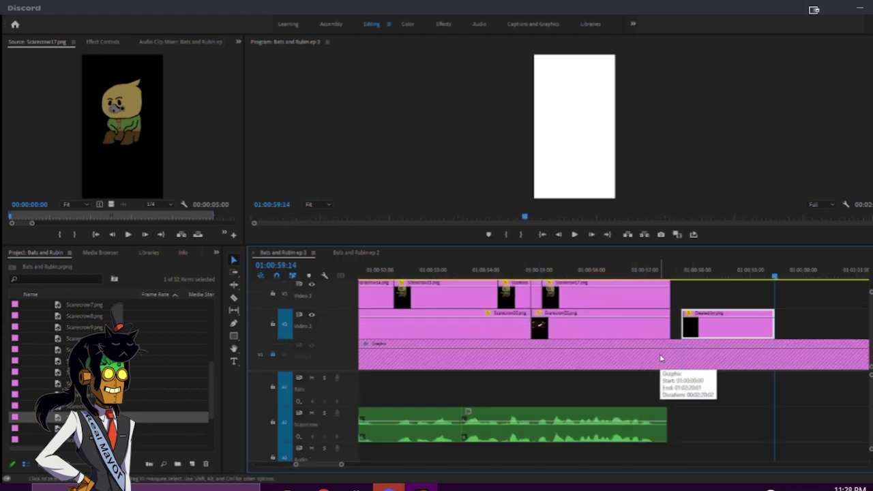
drag(718, 314, 701, 335)
click(604, 274)
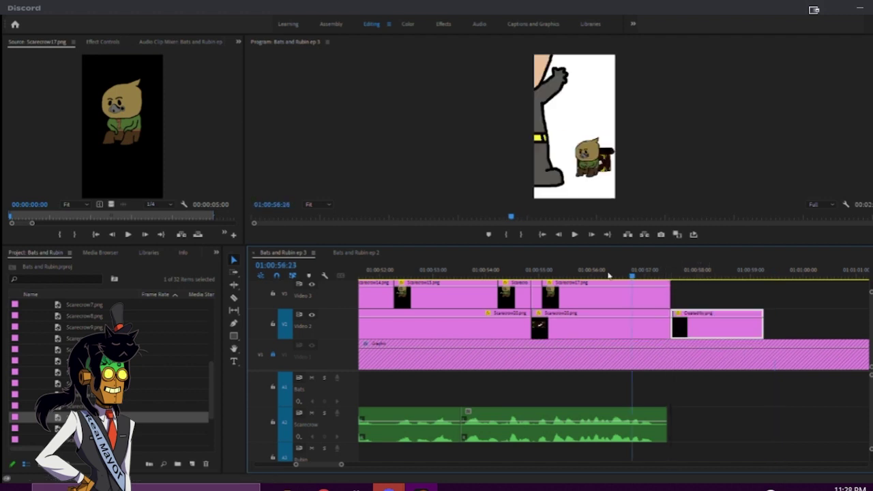
key(space)
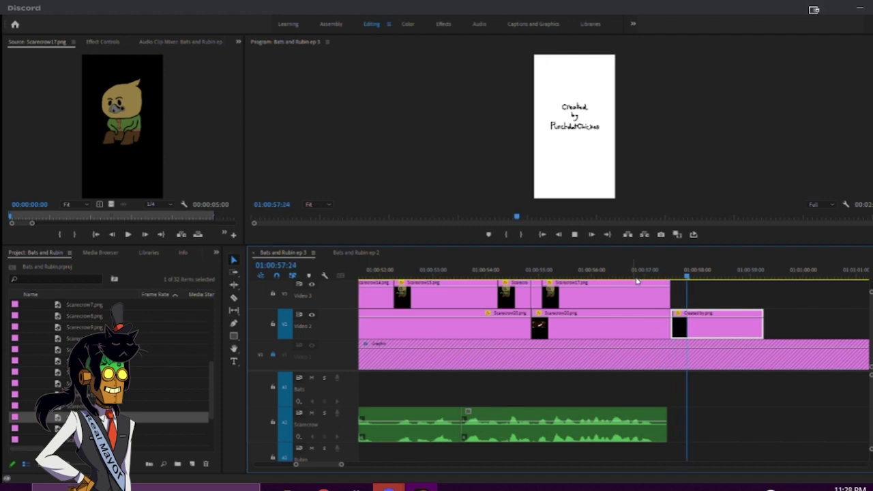
key(space)
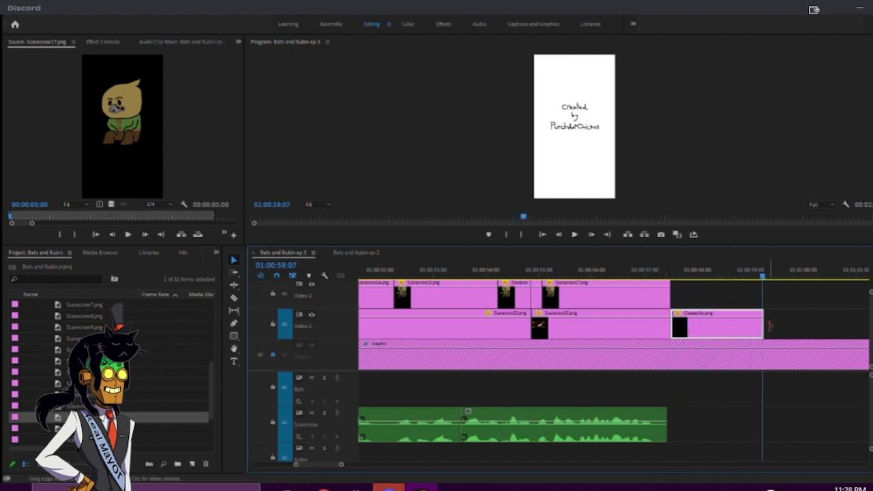
- Try unlocking Video 1 and cutting off the Graphic background after 01:00:59:07, restore its full length and relock the track
scroll(787, 325, down, 2)
click(273, 354)
key(c)
click(645, 353)
click(639, 353)
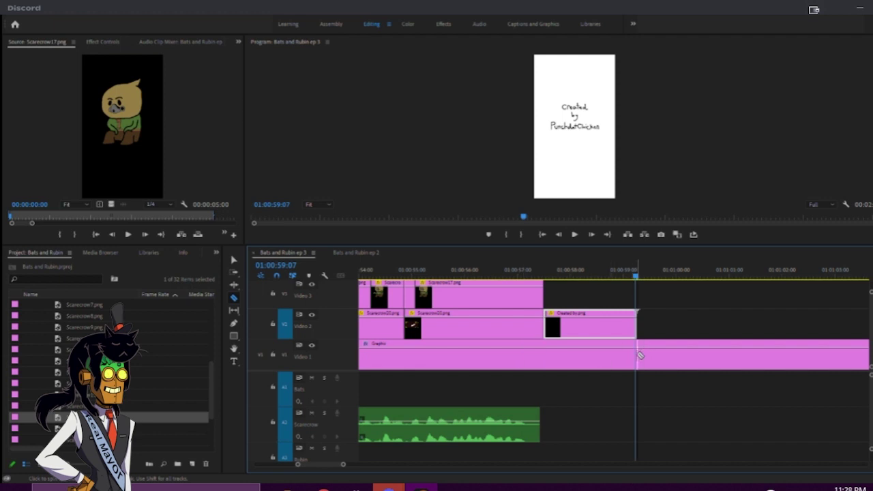
key(v)
click(679, 359)
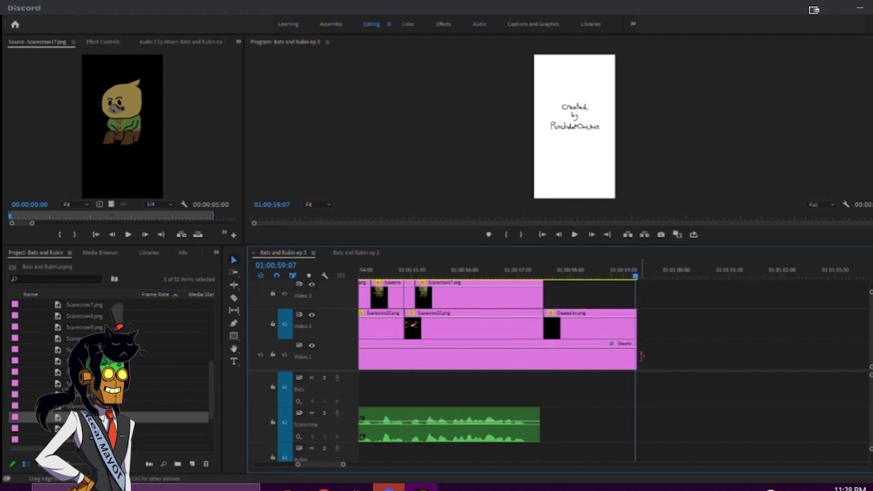
drag(646, 361, 304, 362)
click(273, 355)
- Maximize the program preview and play back Bats and Rubin ep 3 to review the edit
mouse_move(622, 275)
mouse_down()
mouse_move(606, 278)
mouse_move(671, 278)
mouse_move(638, 282)
mouse_up()
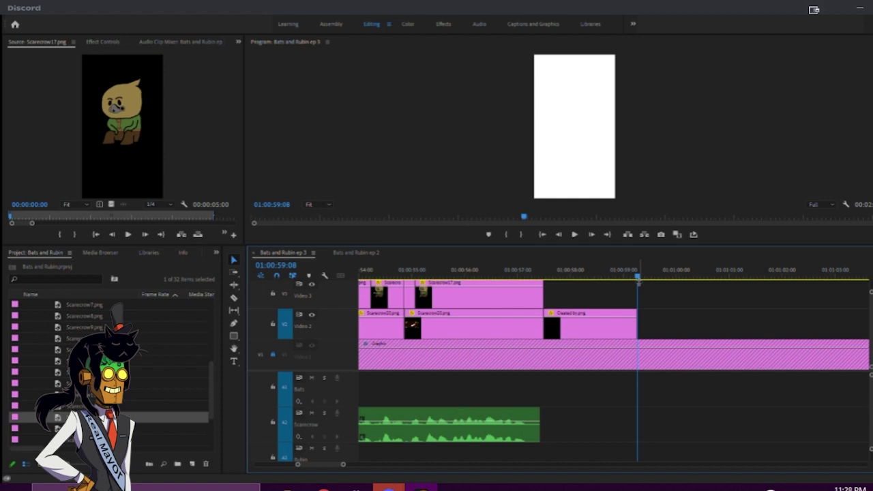
drag(637, 282, 536, 278)
click(707, 130)
key(grave)
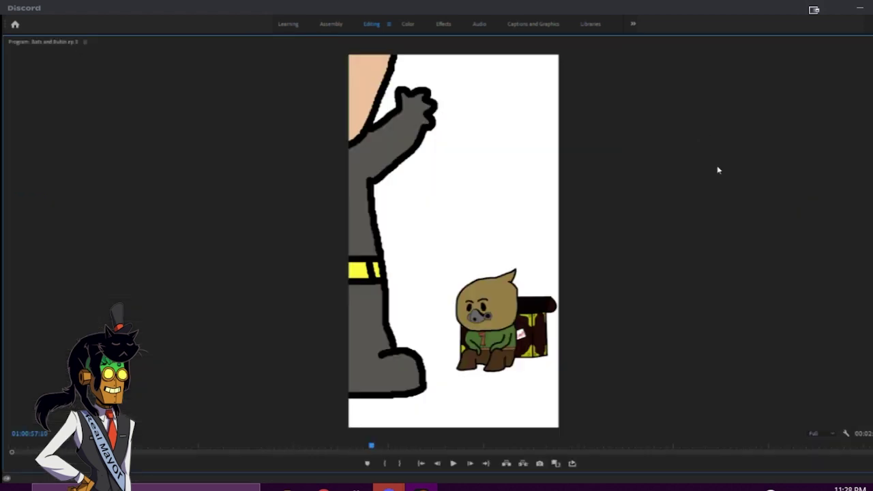
key(space)
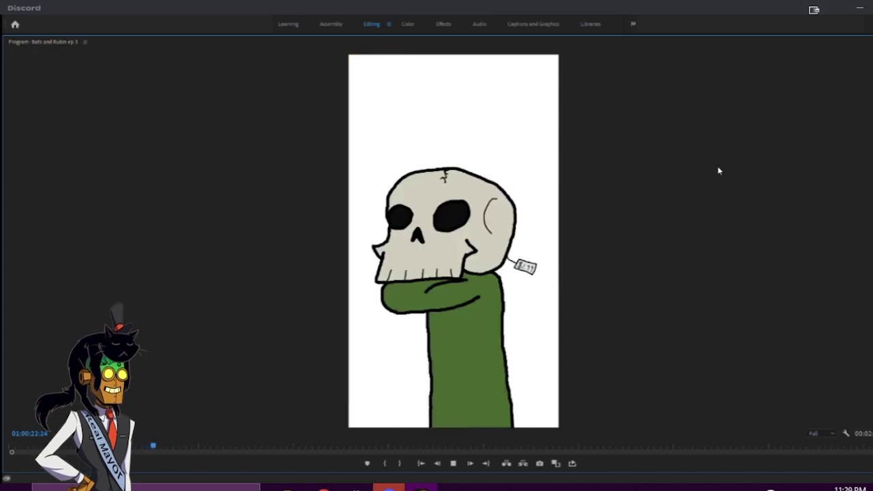
key(space)
key(space)
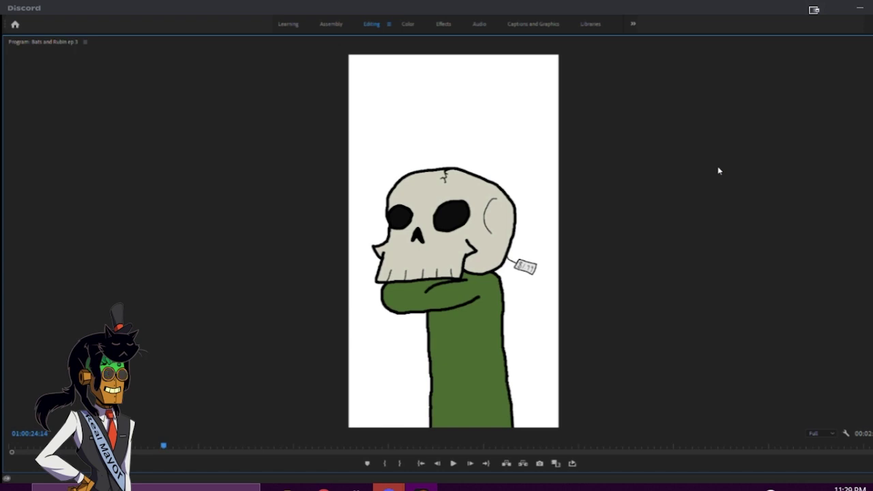
- Play back Bats and Rubin ep 3 from 01:00:24:14 in the maximized preview, stop around 01:00:38:25 and restore the editing layout
key(space)
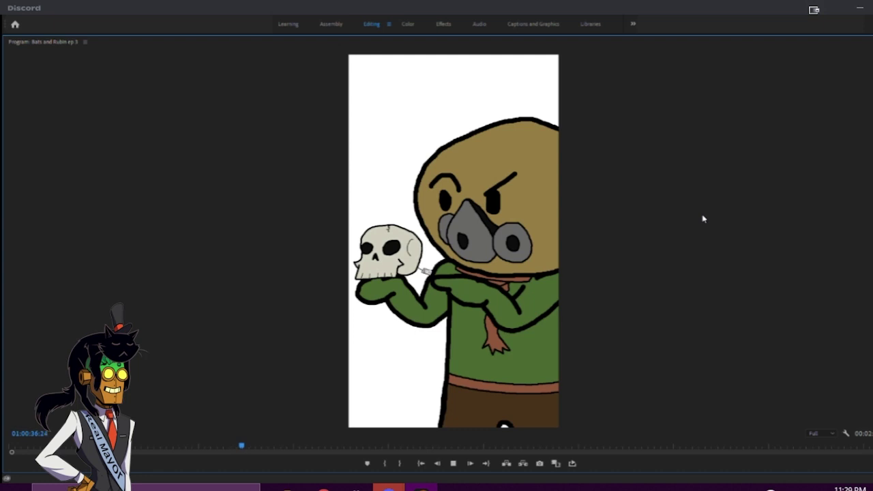
key(space)
key(grave)
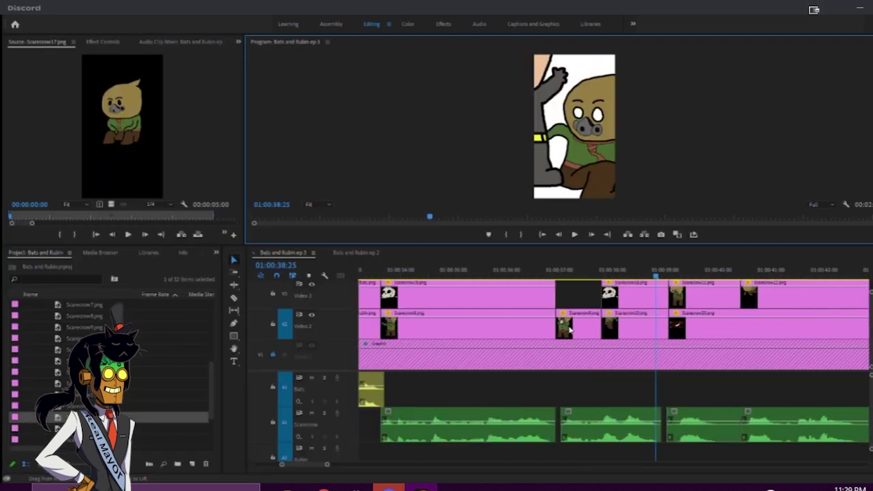
- Shift the Video 4 Bats.png clip to start with Scarecrow11.png, cut it where Scarecrow12.png ends and delete the excess piece
scroll(569, 331, right, 2)
scroll(559, 326, up, 2)
scroll(539, 315, right, 3)
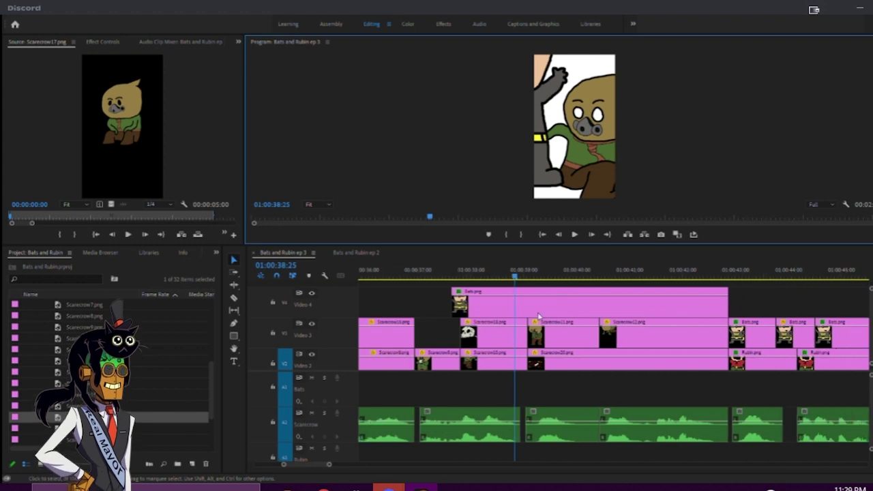
drag(538, 314, 616, 309)
key(c)
click(728, 305)
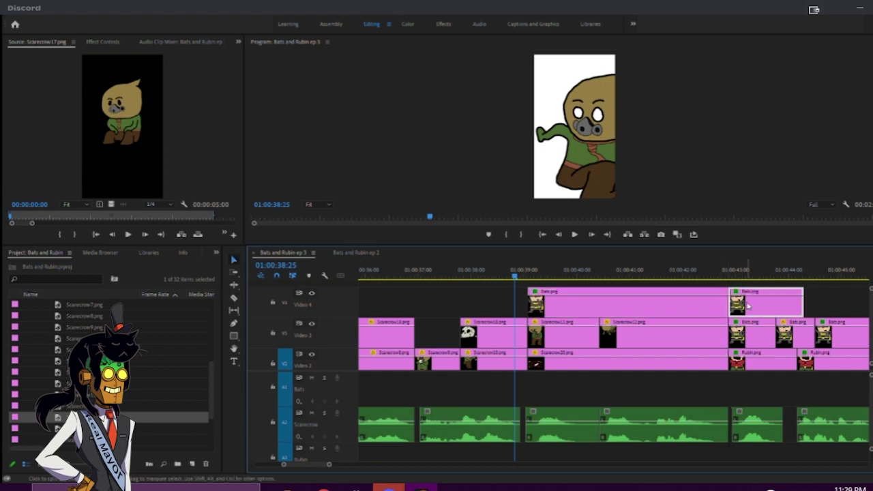
key(Delete)
- Replay the edit in the maximized preview from about 01:00:37:00 through the end credit, and recheck the closing scarecrow shots
drag(517, 274, 418, 272)
click(704, 109)
key(grave)
key(space)
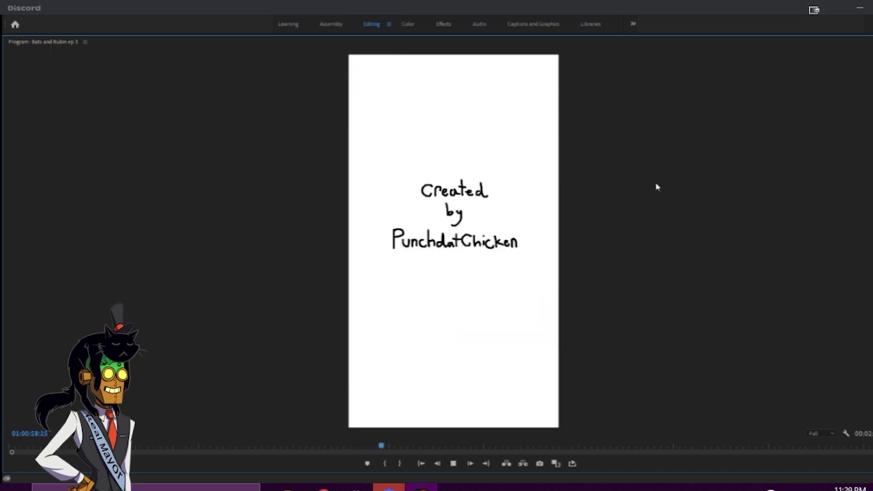
key(grave)
drag(622, 273, 501, 275)
scroll(501, 274, up, 3)
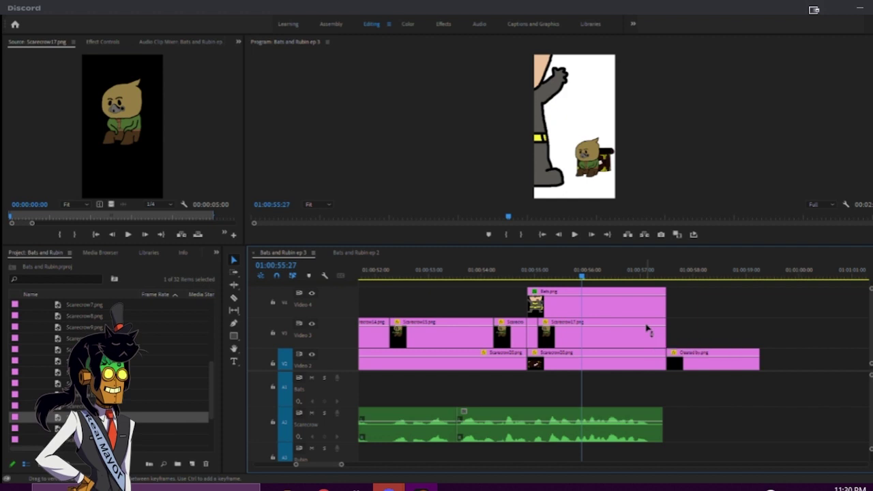
- Change the opening title graphic's text to Episode 3 and save the project
drag(299, 220, 185, 220)
click(380, 270)
key(space)
click(407, 330)
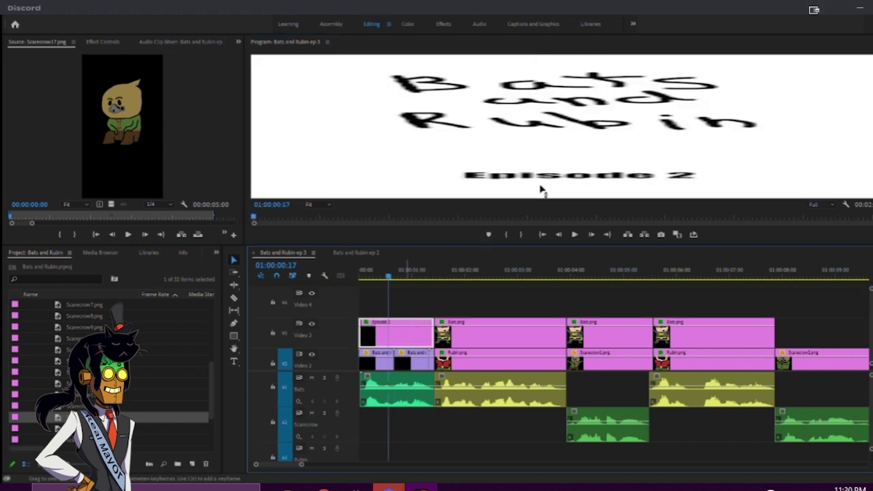
key(grave)
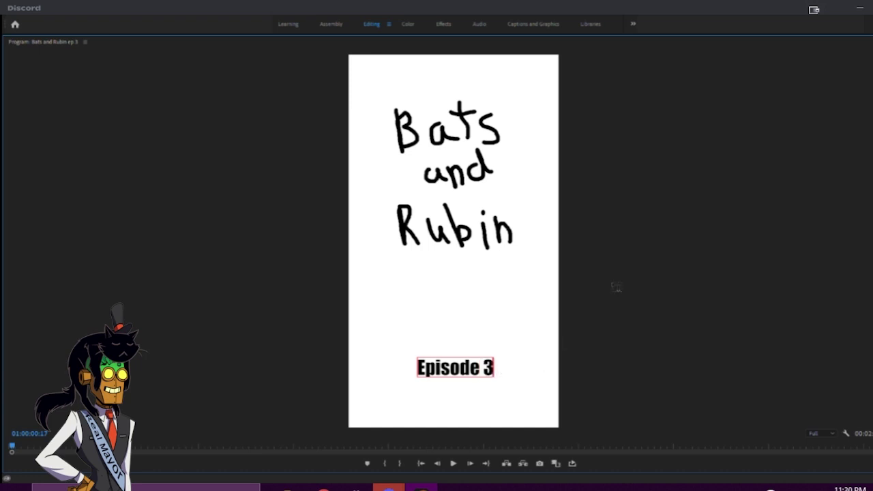
click(250, 113)
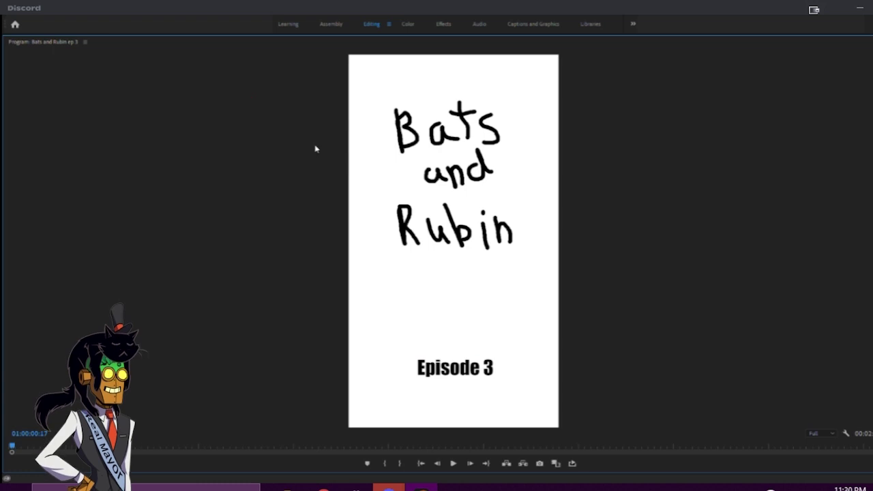
key(grave)
click(362, 273)
drag(361, 273, 366, 275)
key(ctrl+s)
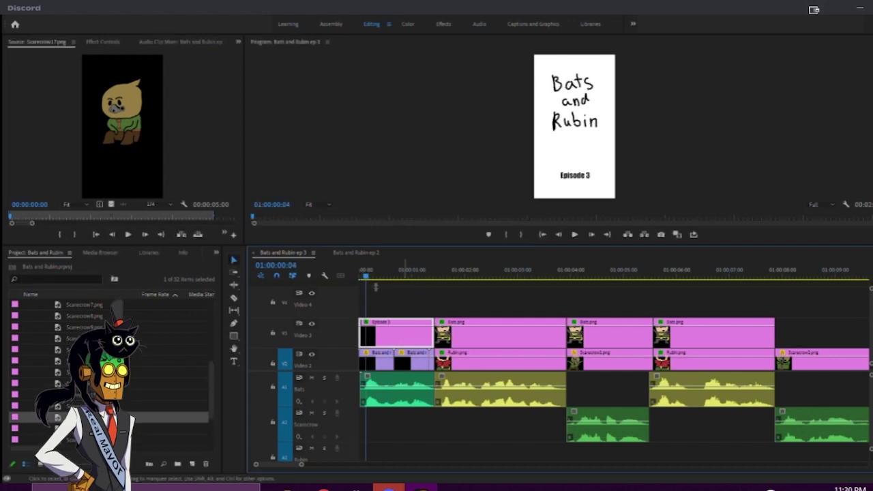
- Move the intro title voice clip from the Bats audio track down to Audio 4
click(394, 390)
drag(364, 272, 356, 273)
scroll(398, 398, down, 2)
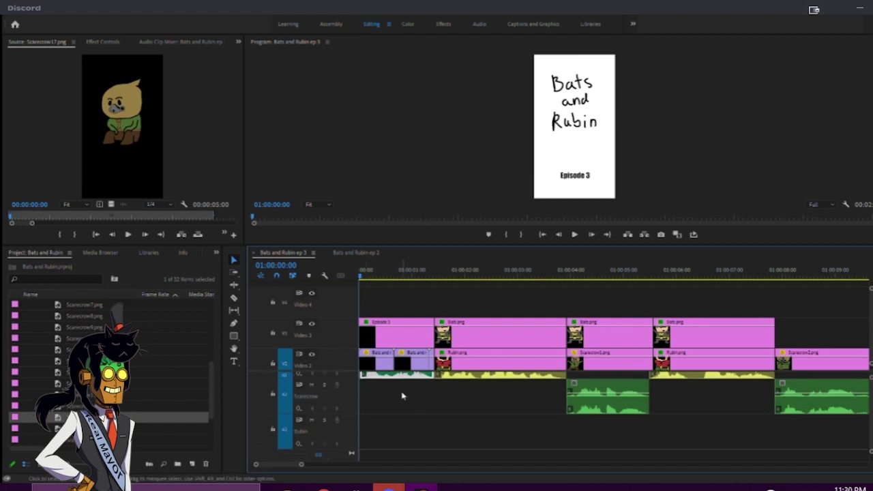
key(alt+Down)
key(alt+Down)
key(alt+Down)
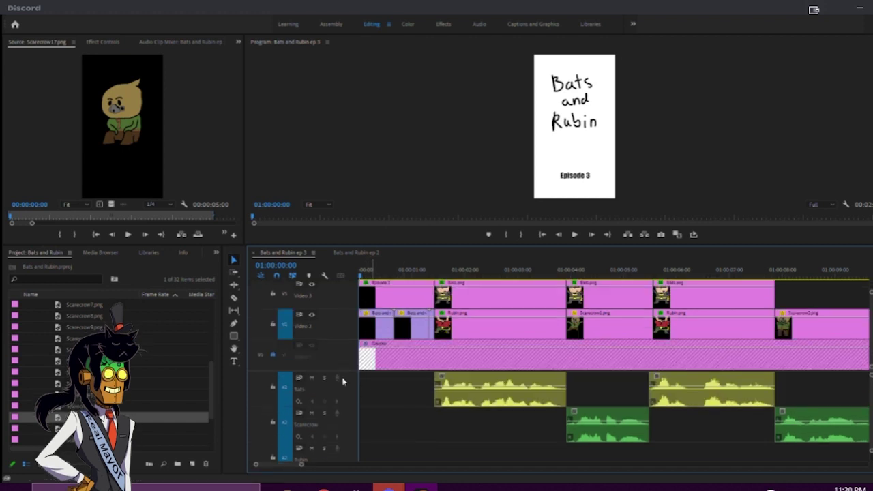
scroll(374, 397, down, 3)
scroll(374, 397, down, 3)
scroll(344, 420, up, 3)
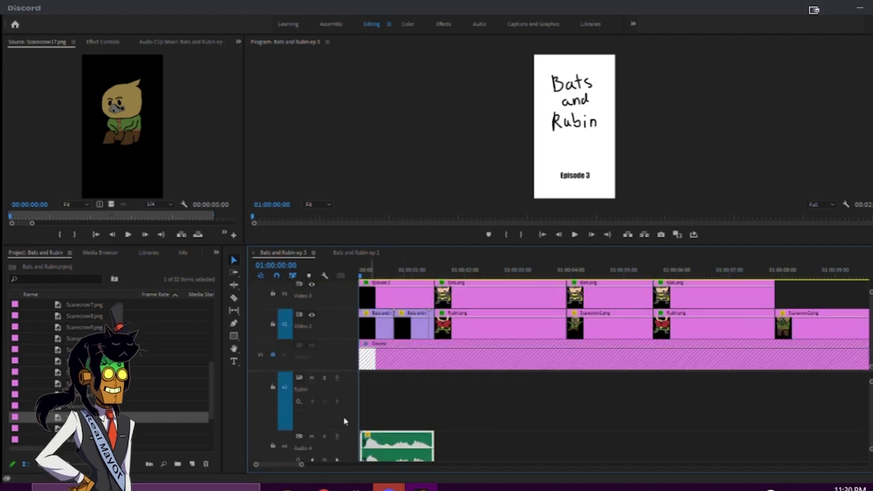
- Rename the Audio 4 track to Intro Voice and play the intro through to the first scene
right_click(290, 438)
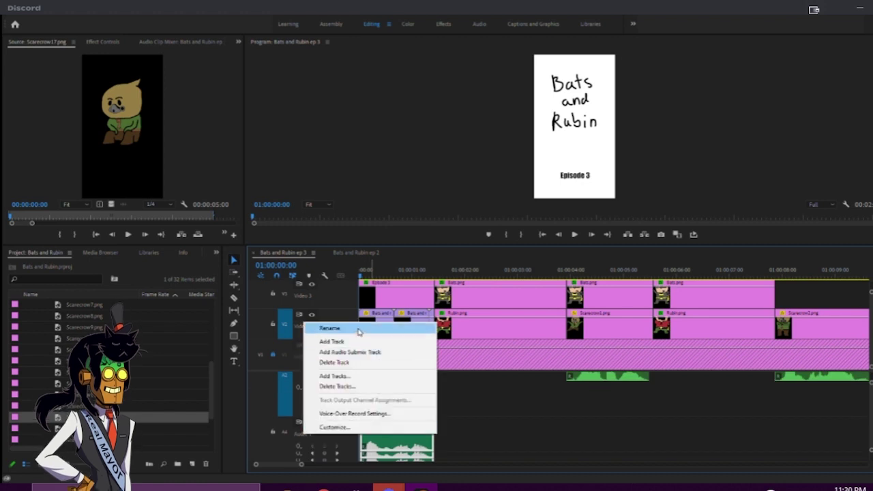
click(322, 325)
text(Intro Voice)
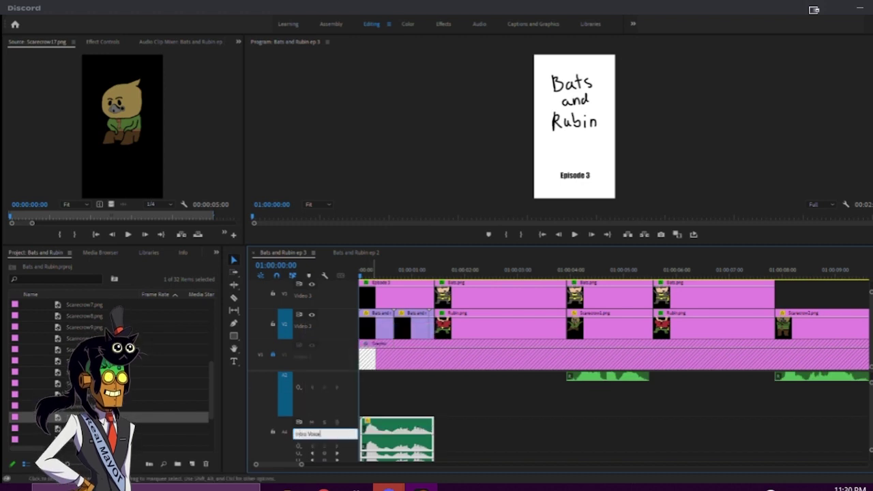
key(Return)
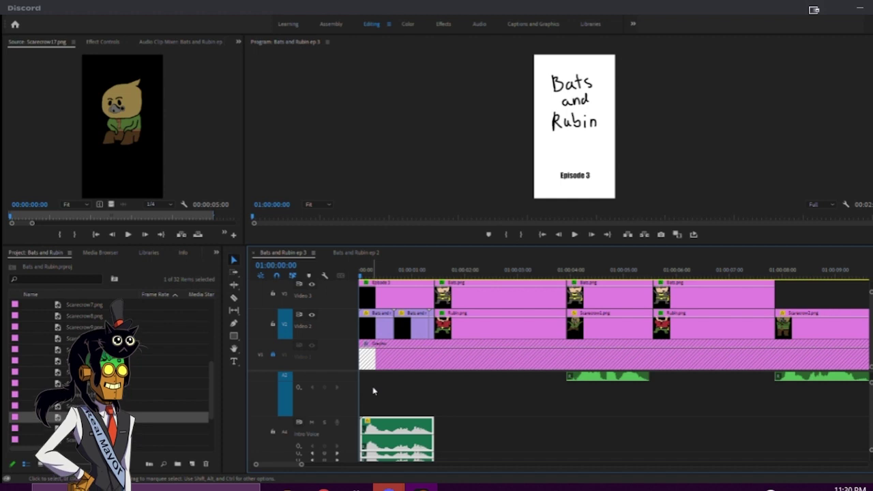
key(space)
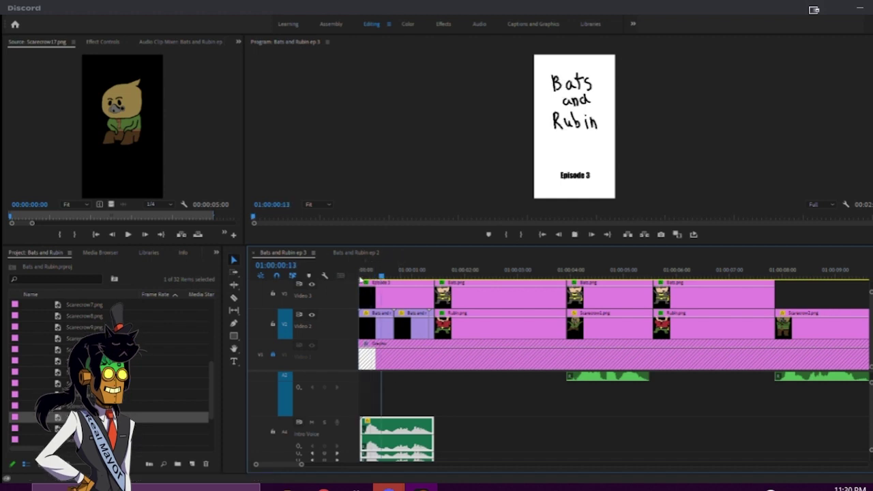
key(space)
- Add an audio track below Intro Voice, expand its height and rename it Music
scroll(450, 413, down, 3)
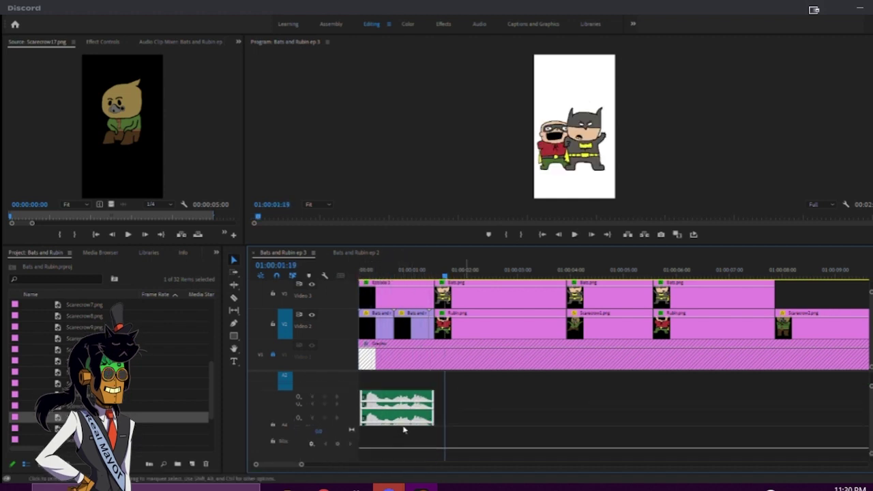
scroll(369, 410, up, 5)
scroll(364, 412, up, 5)
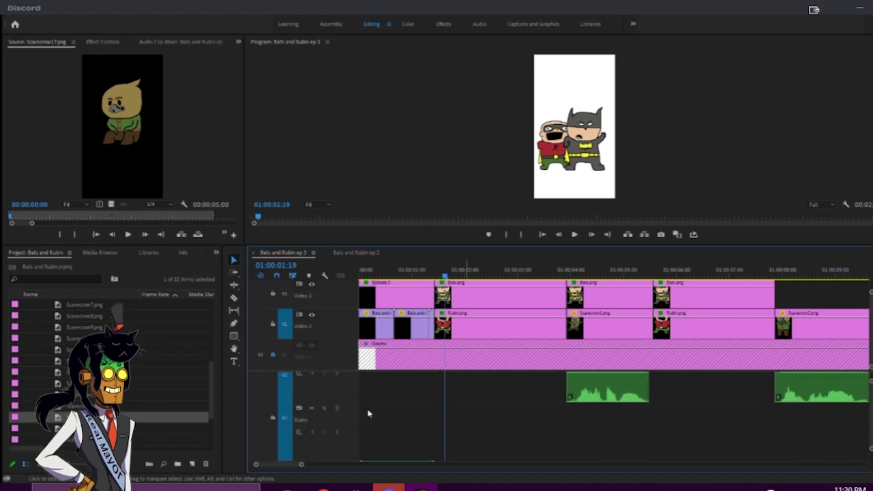
right_click(345, 396)
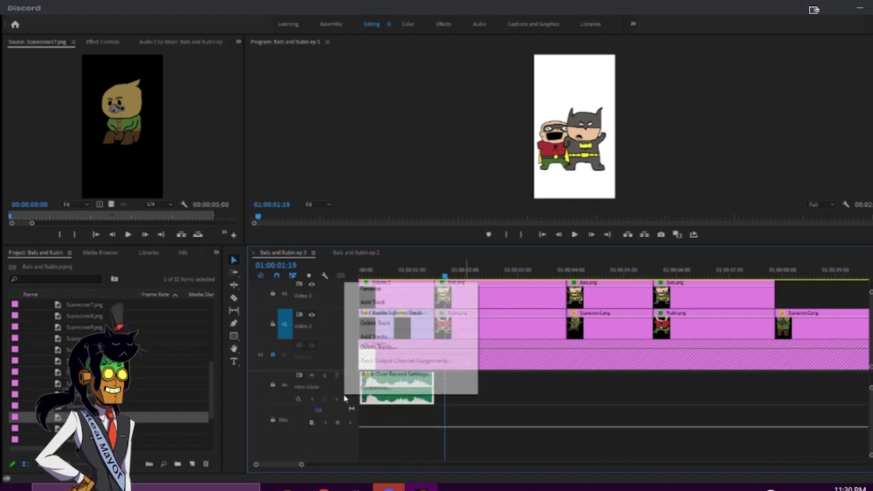
click(395, 302)
scroll(336, 416, down, 4)
scroll(334, 429, down, 2)
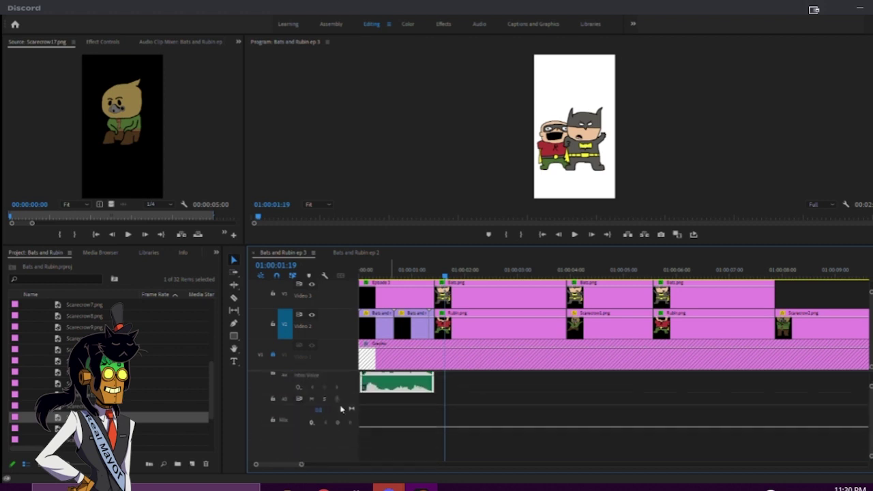
drag(344, 405, 330, 437)
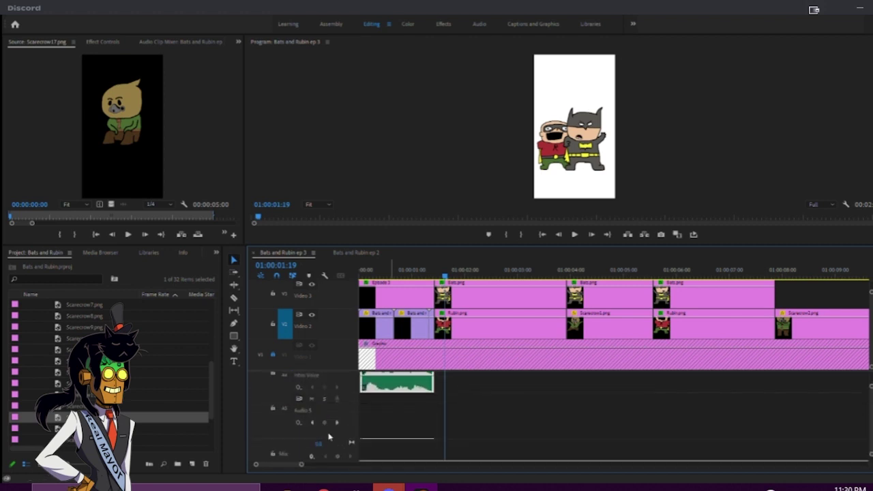
right_click(300, 299)
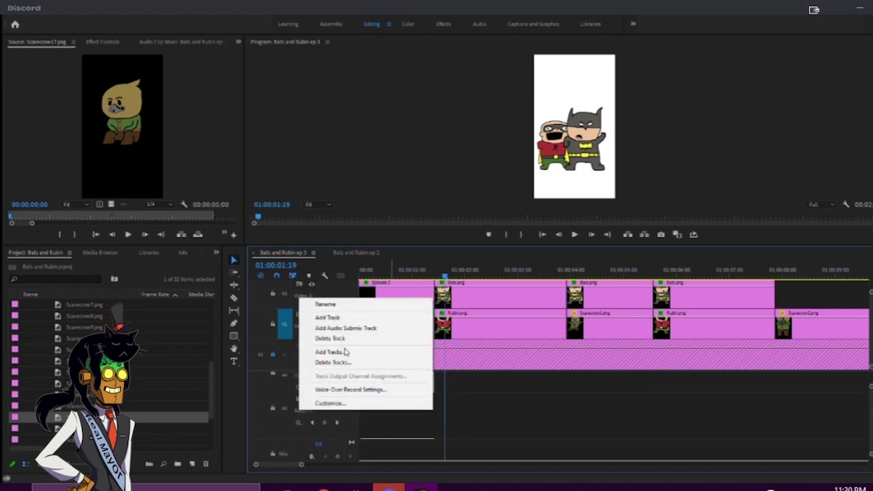
click(344, 310)
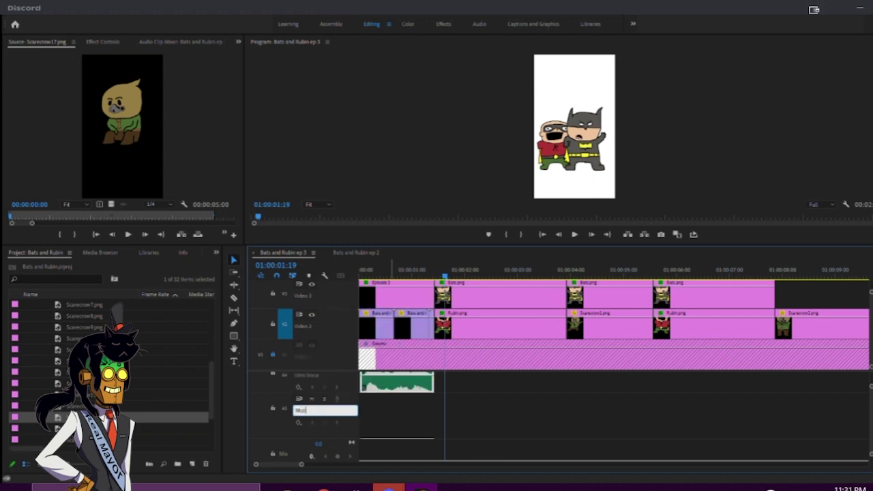
key(Return)
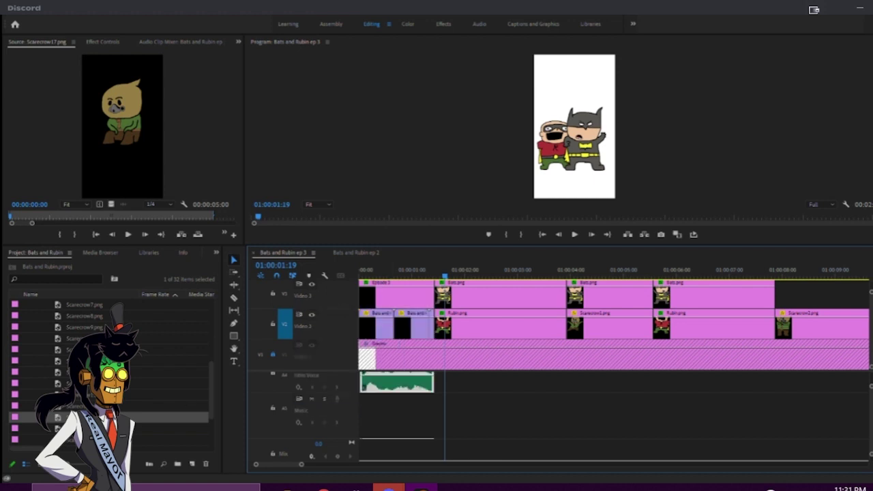
- Find Bats and Rubin Ep1.wav in the Music bin of the Audio folder and listen to it in the source preview
scroll(122, 313, up, 4)
scroll(17, 324, up, 1)
click(27, 327)
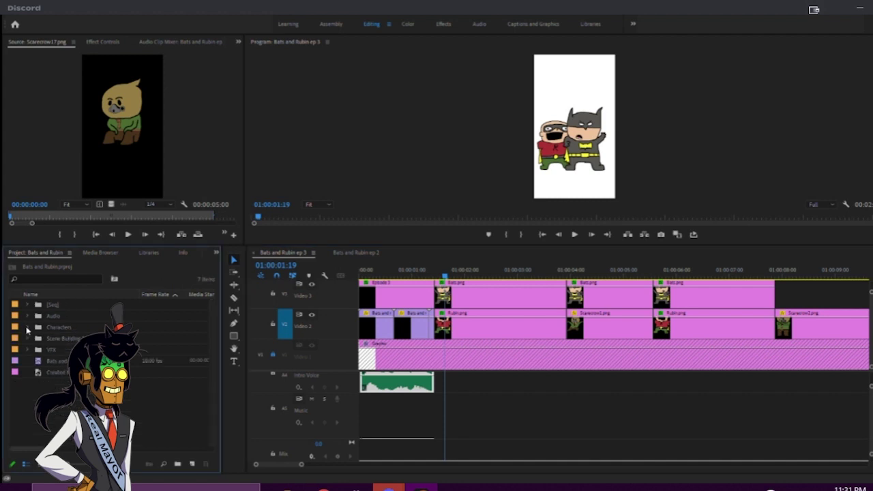
click(28, 317)
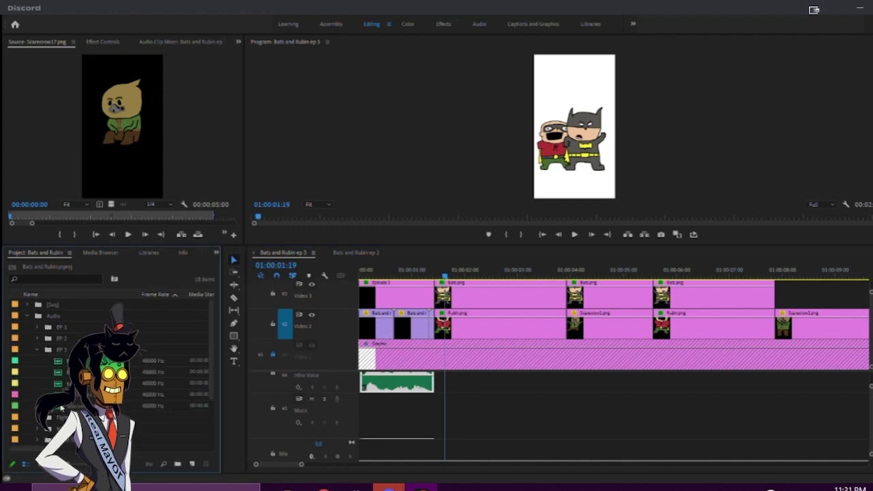
scroll(42, 368, down, 3)
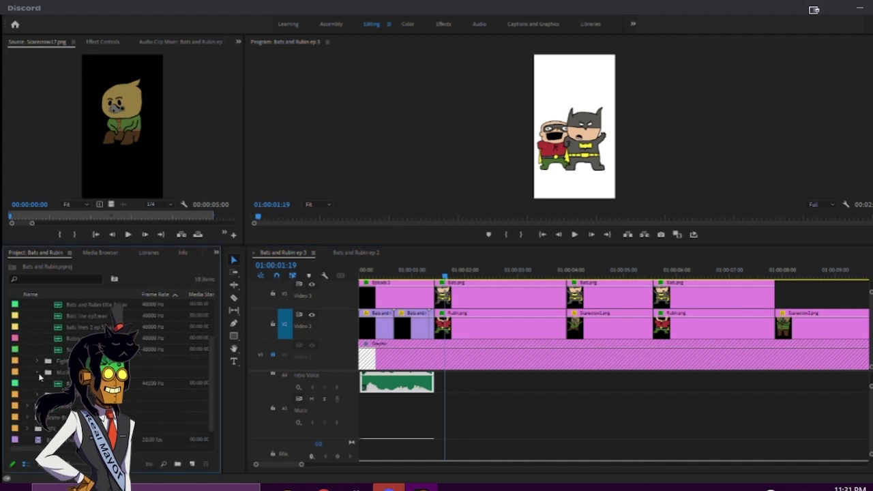
click(42, 383)
double_click(56, 384)
click(56, 215)
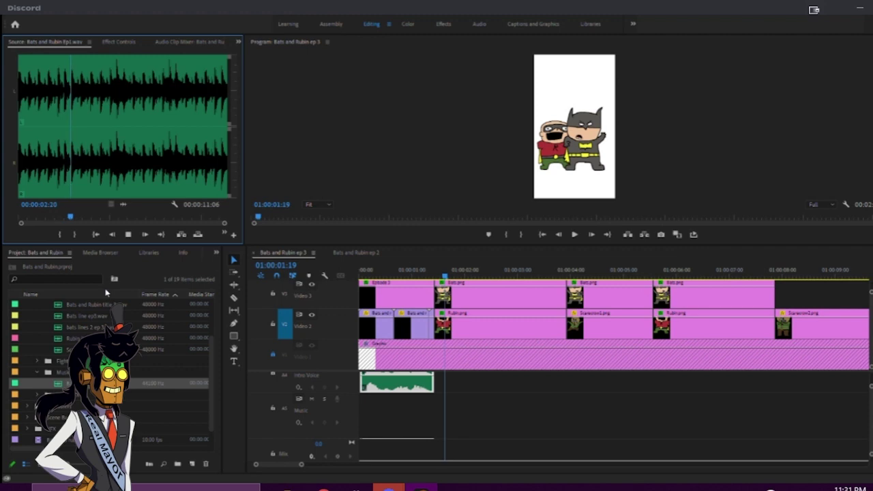
- Reopen the EP 3 and Music bins in the Audio folder and save the project
click(37, 373)
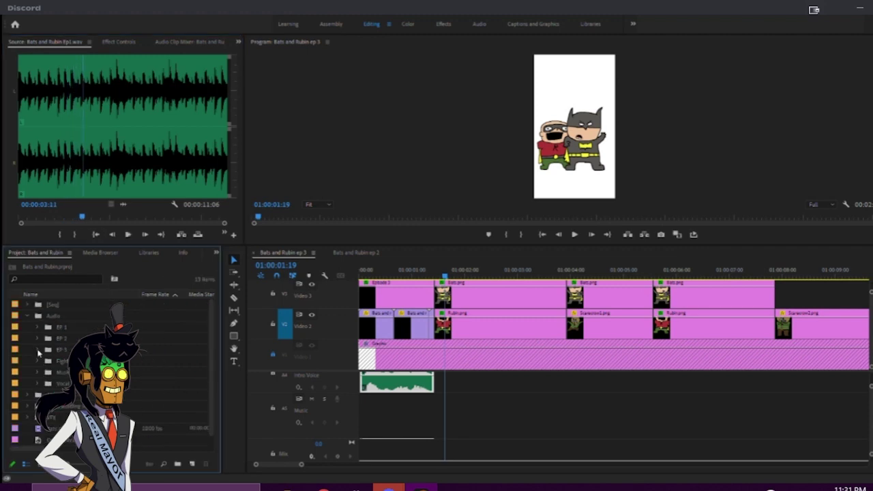
scroll(49, 417, down, 2)
click(39, 386)
scroll(446, 404, up, 3)
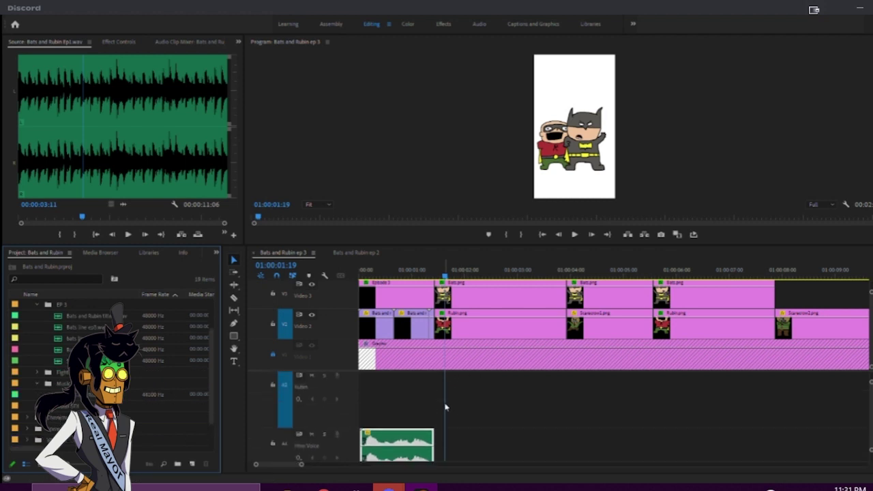
scroll(445, 407, up, 3)
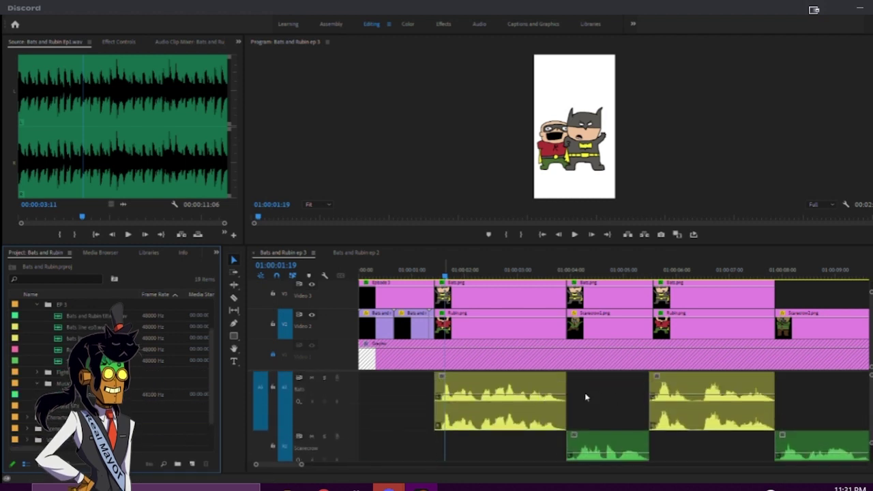
key(ctrl+s)
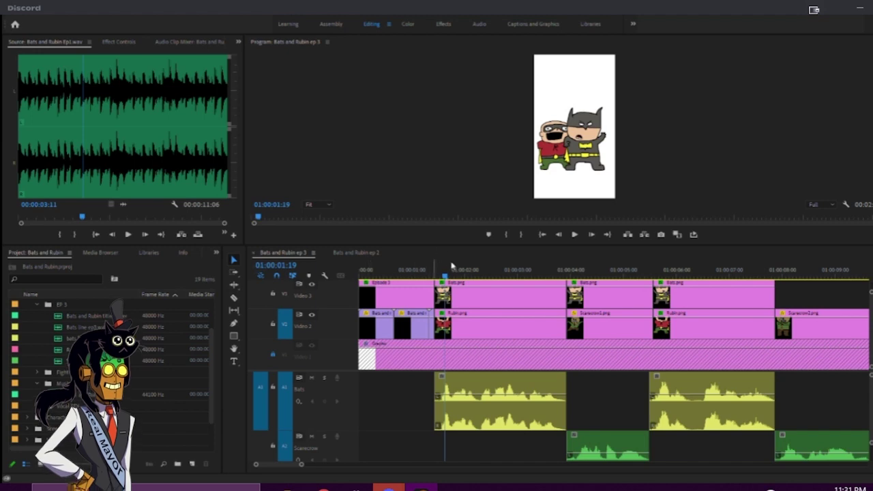
- Return to the start of Bats and Rubin ep 3 and play the opening title
drag(452, 271, 422, 282)
scroll(401, 339, up, 2)
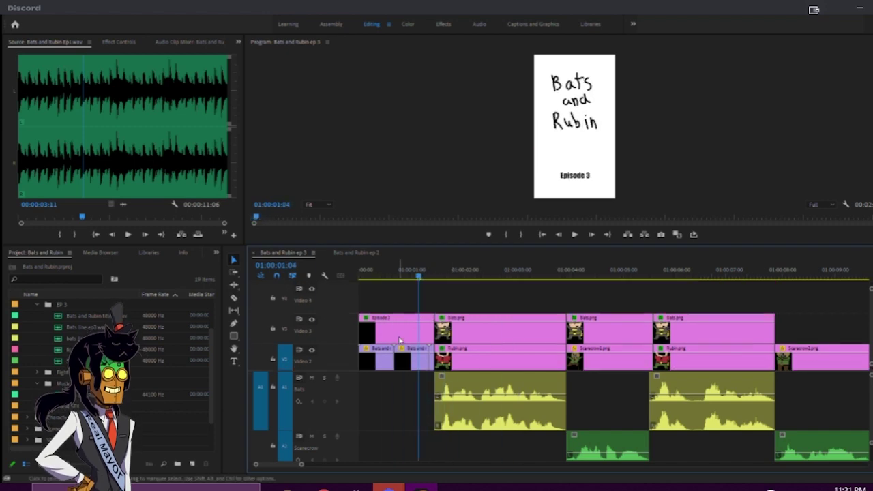
scroll(401, 337, down, 2)
drag(398, 274, 333, 272)
key(space)
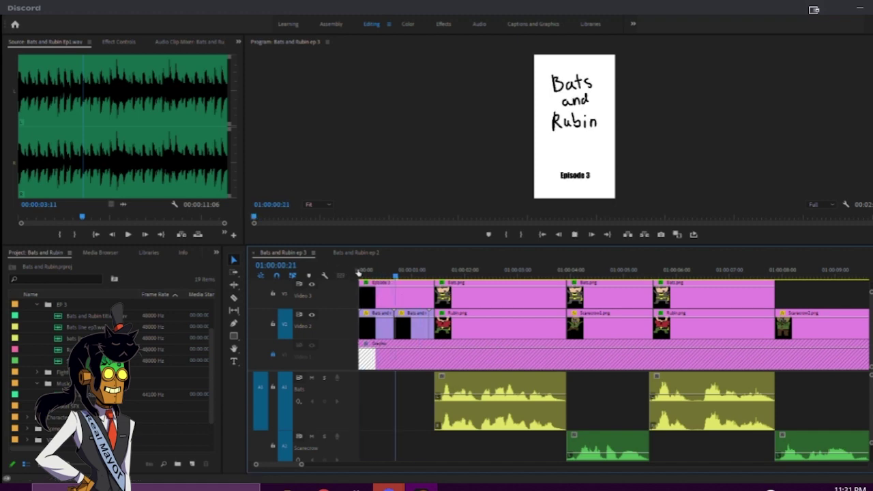
- Save the project and play the first Bats and Rubin dialogue shot after the title
key(space)
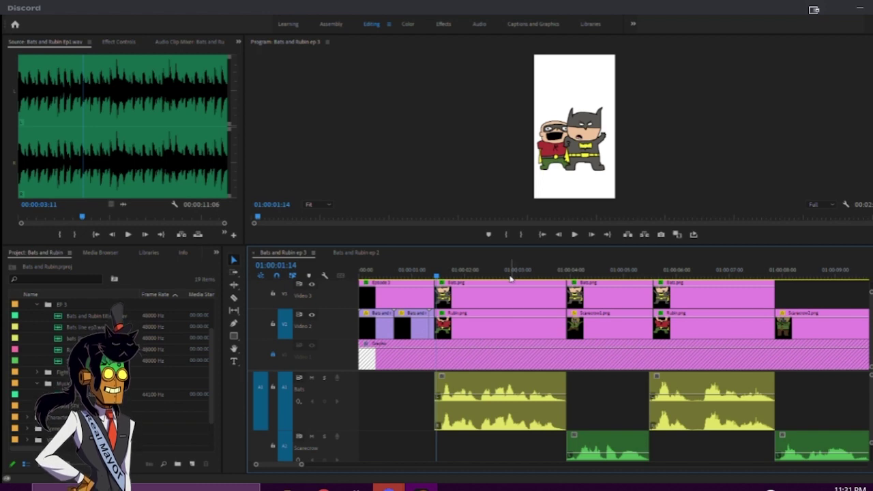
key(ctrl+s)
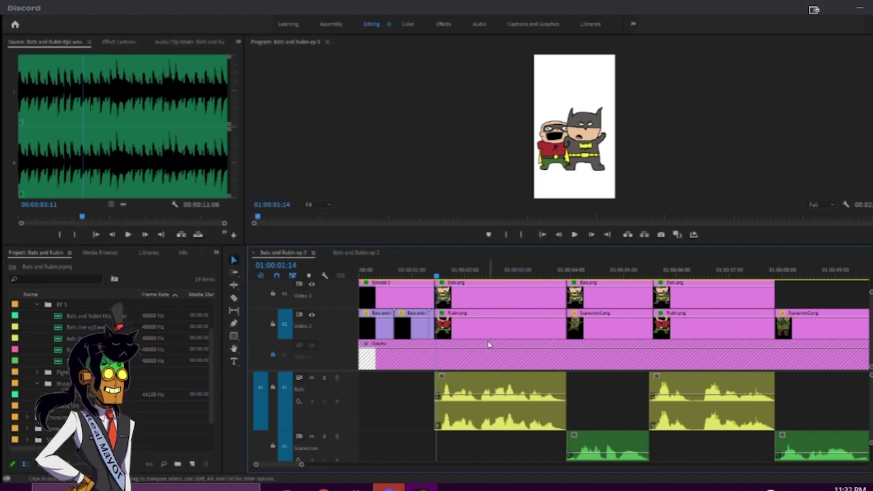
click(450, 266)
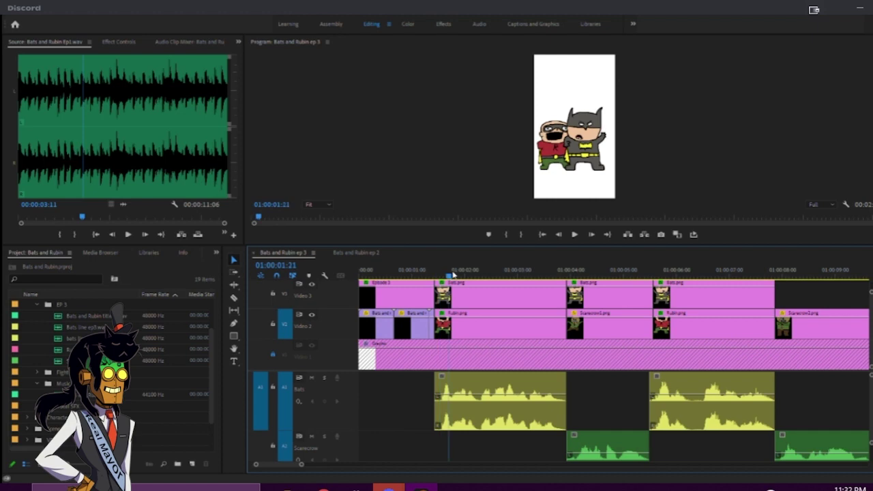
drag(426, 273, 436, 273)
click(460, 300)
key(space)
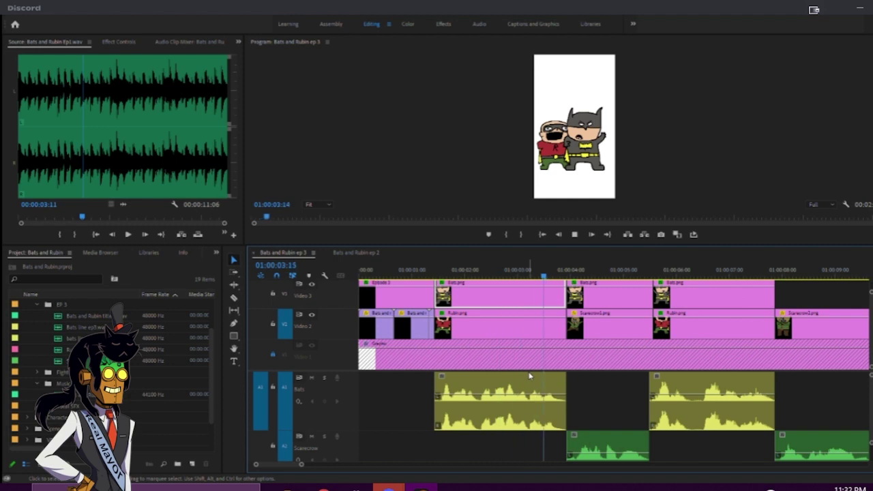
key(space)
- Close the Bats and Rubin ep 2 sequence and return to the start of the first dialogue shot in ep 3
scroll(525, 389, down, 4)
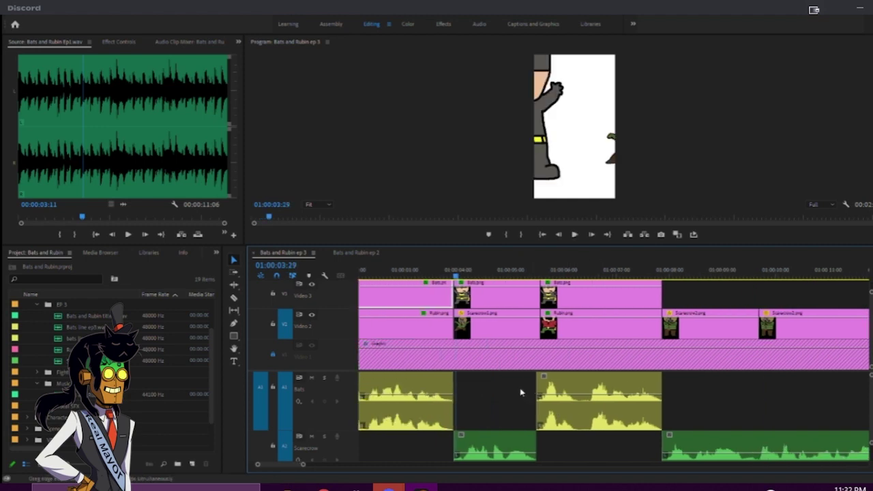
scroll(520, 392, up, 1)
click(358, 253)
click(294, 253)
click(328, 253)
click(363, 270)
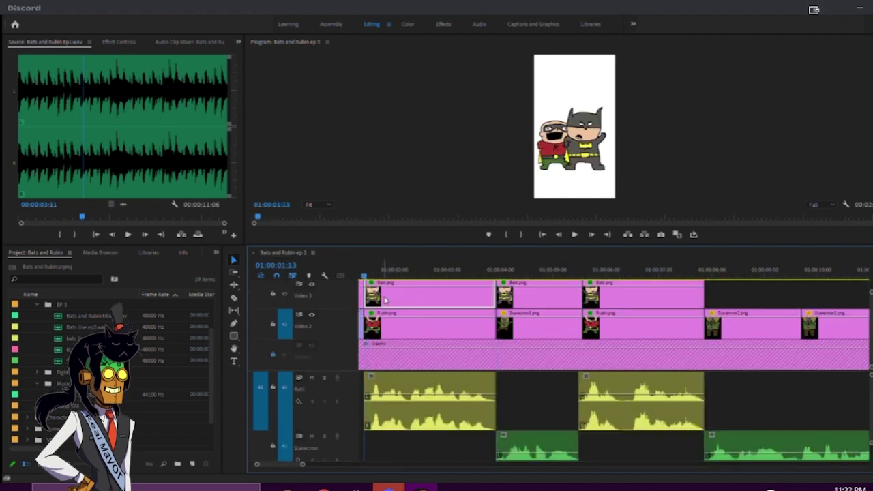
- Move the Bats.png clip above the first Scarecrow shot, around 01:00:04:05, from Video 3 up to Video 4
drag(368, 268, 508, 274)
scroll(592, 343, down, 1)
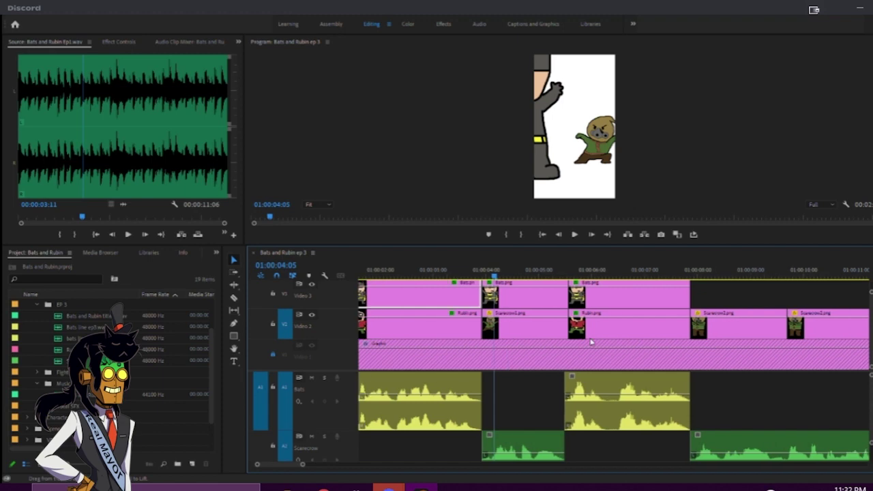
scroll(591, 342, down, 2)
scroll(562, 352, down, 5)
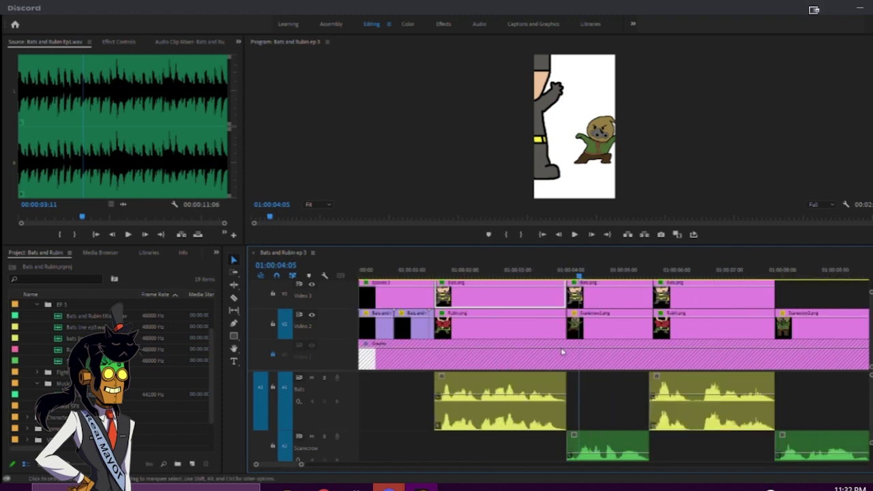
scroll(564, 350, up, 2)
click(423, 339)
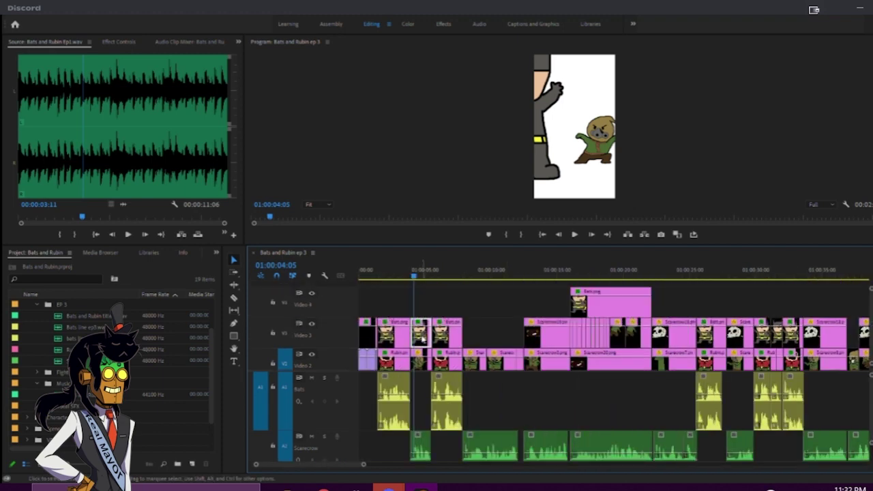
key(alt+Up)
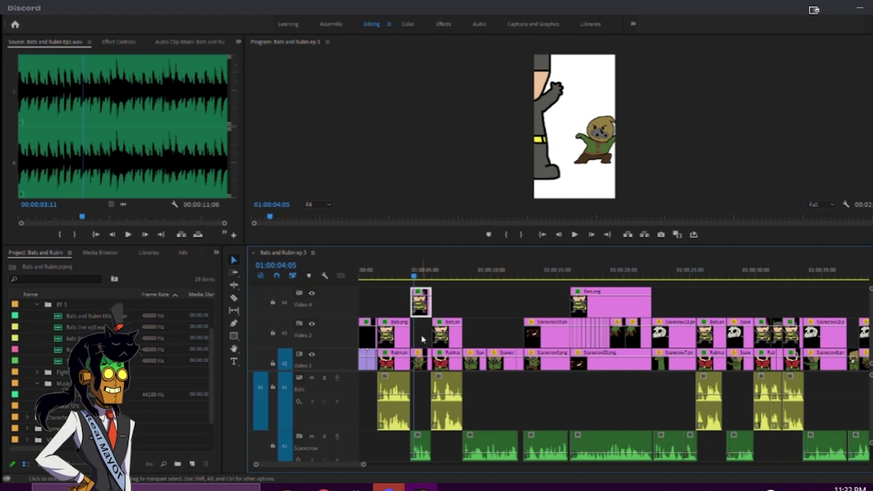
- Scrub through the rest of the sequence to check which track the Bats.png clips sit on in the Scarecrow shots
drag(416, 278, 587, 287)
click(593, 307)
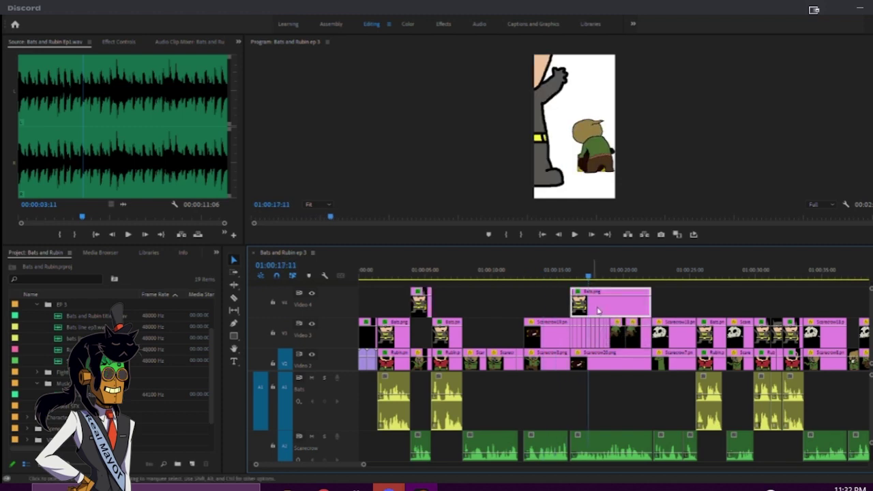
drag(593, 282, 857, 289)
scroll(771, 297, down, 5)
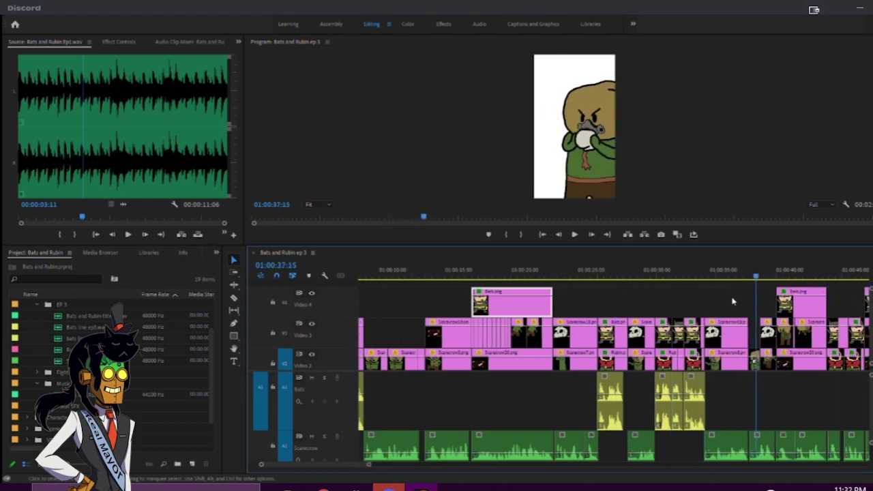
drag(665, 275, 857, 276)
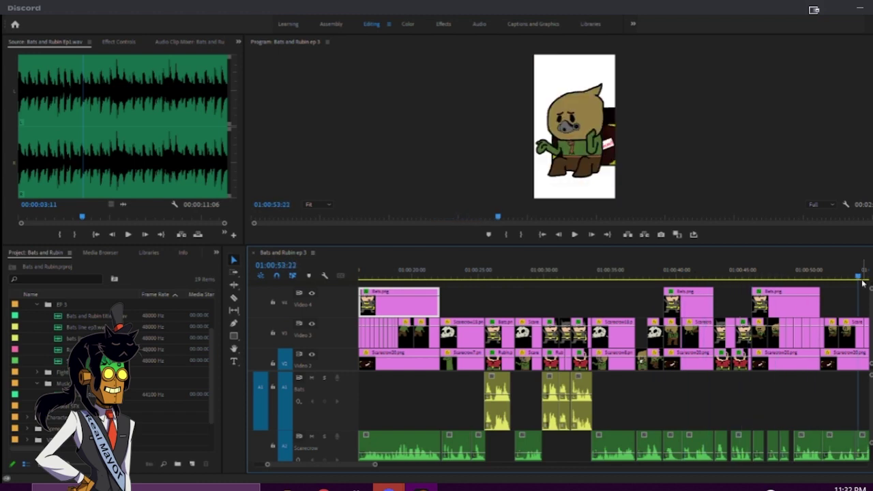
scroll(798, 284, down, 3)
scroll(798, 284, down, 3)
mouse_move(619, 276)
mouse_down()
mouse_move(650, 277)
mouse_move(630, 281)
mouse_up()
click(415, 276)
scroll(443, 281, up, 8)
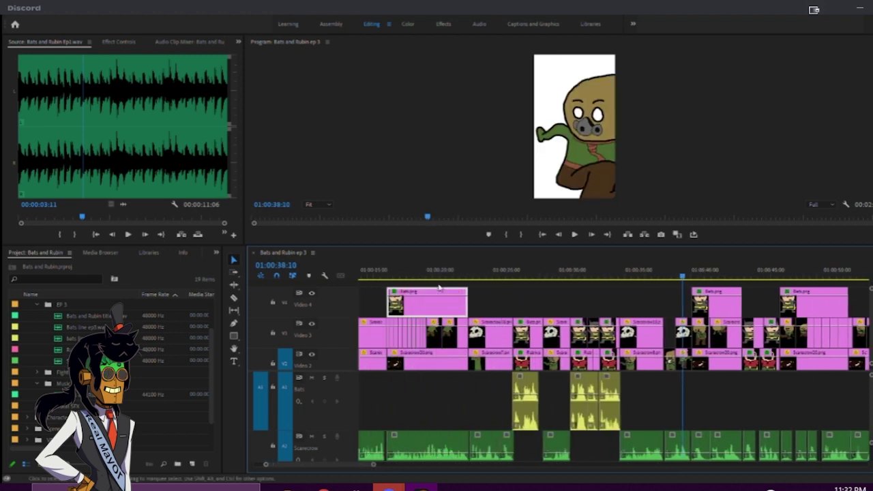
drag(454, 276, 369, 281)
scroll(408, 321, up, 4)
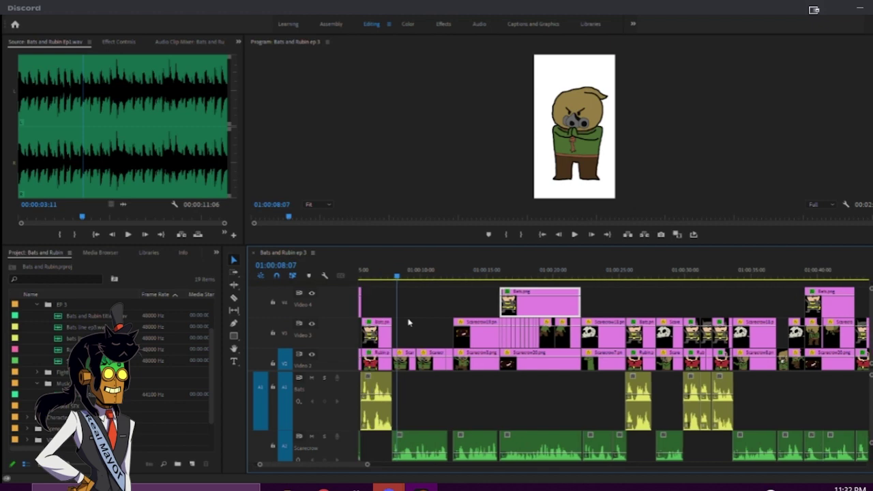
- Return to the first Bats and Rubin shot and play Bats' opening line against its waveform
drag(417, 275, 380, 276)
key(=)
key(=)
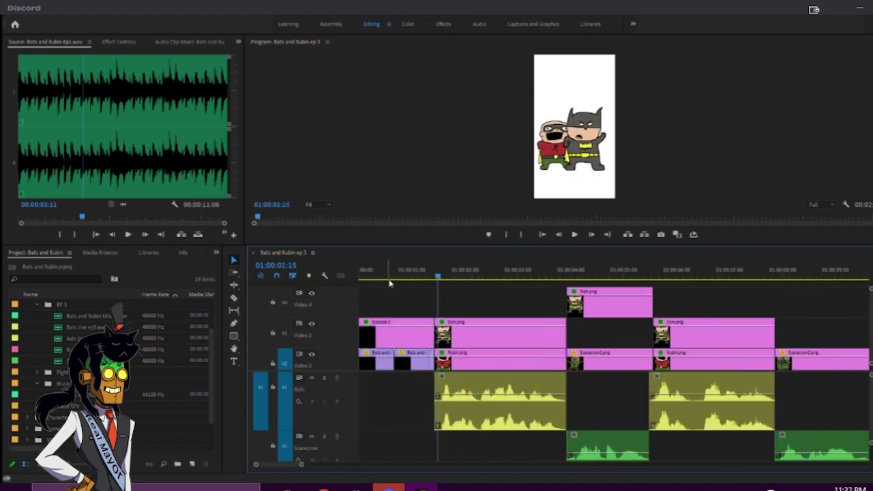
key(equal)
key(equal)
click(437, 273)
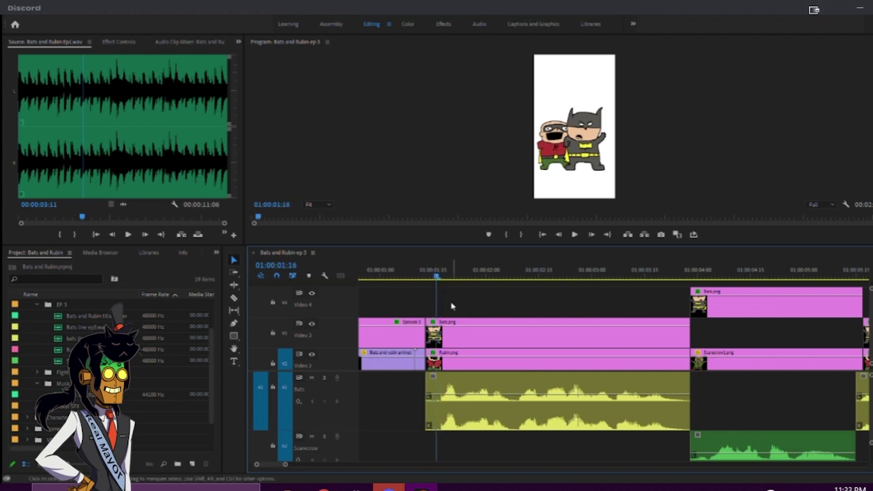
click(418, 274)
key(space)
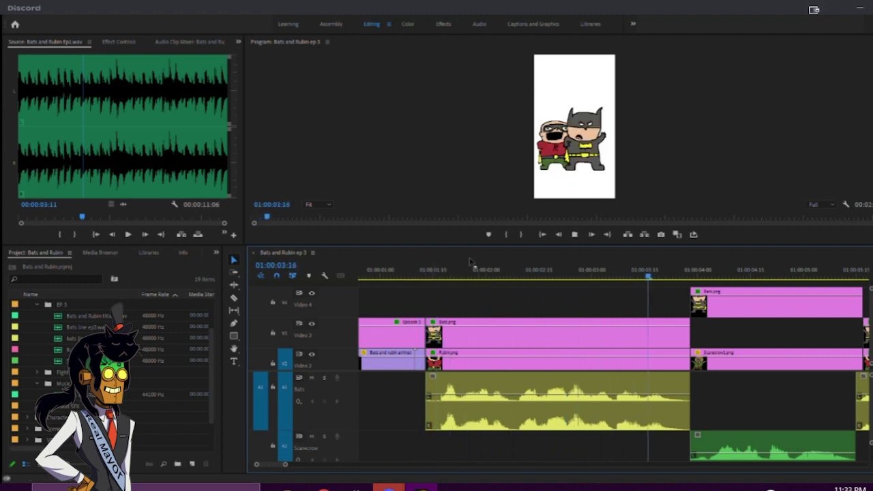
- Split the first Bats.png clip on Video 3 at about 01:00:01:16 and at 01:00:02:01 to match his speech
drag(455, 273, 433, 275)
key(c)
click(437, 335)
key(space)
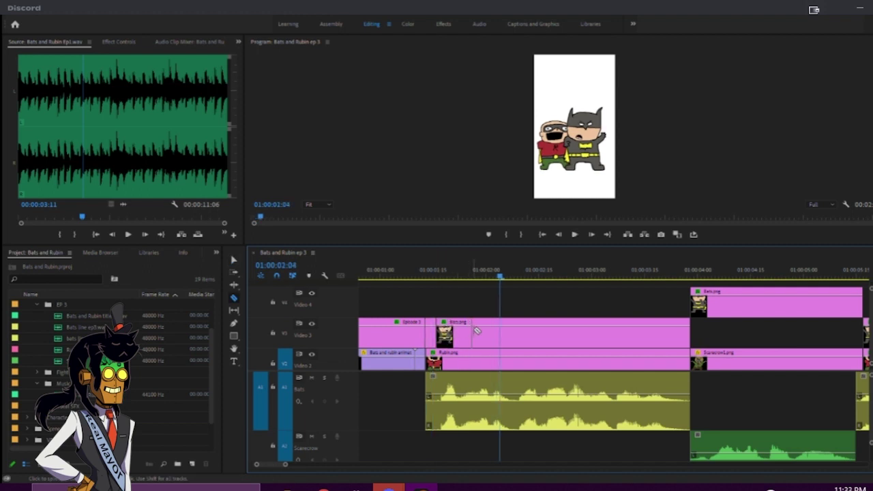
drag(497, 282, 488, 276)
click(488, 335)
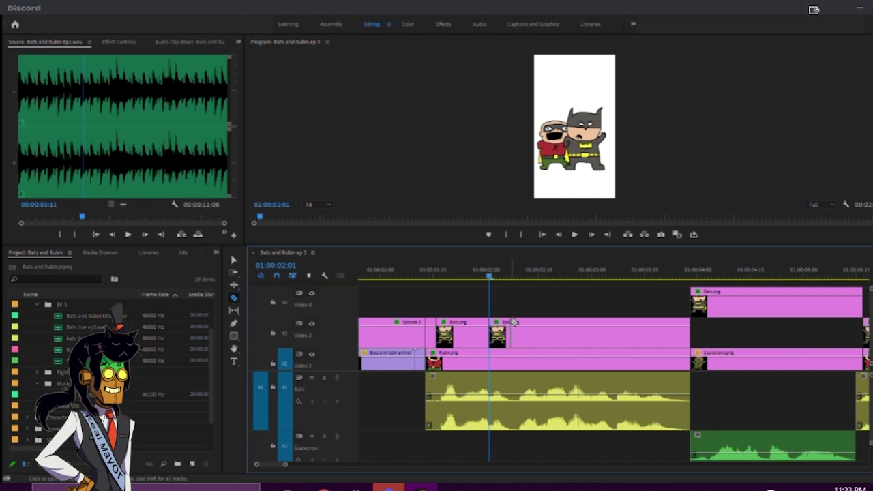
- Play the split Bats.png clips and shift the second cut earlier to 01:00:01:27
drag(488, 271, 440, 287)
key(space)
key(space)
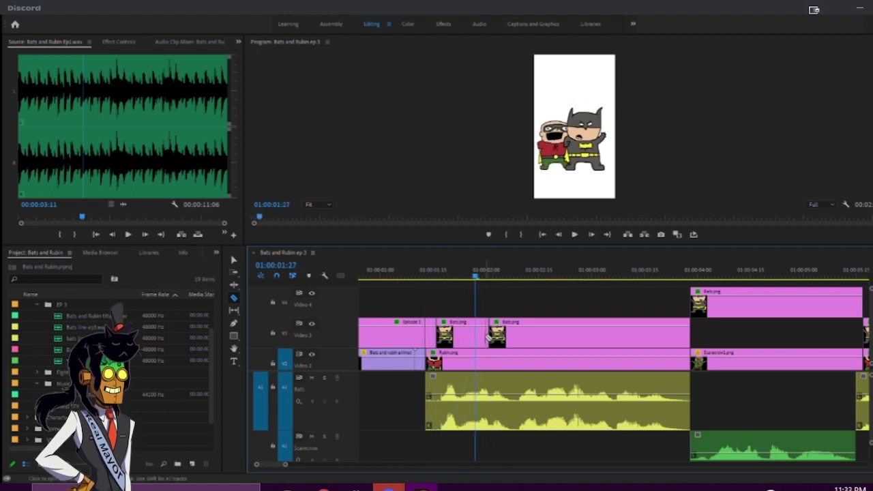
drag(484, 338, 478, 335)
click(423, 271)
key(space)
key(space)
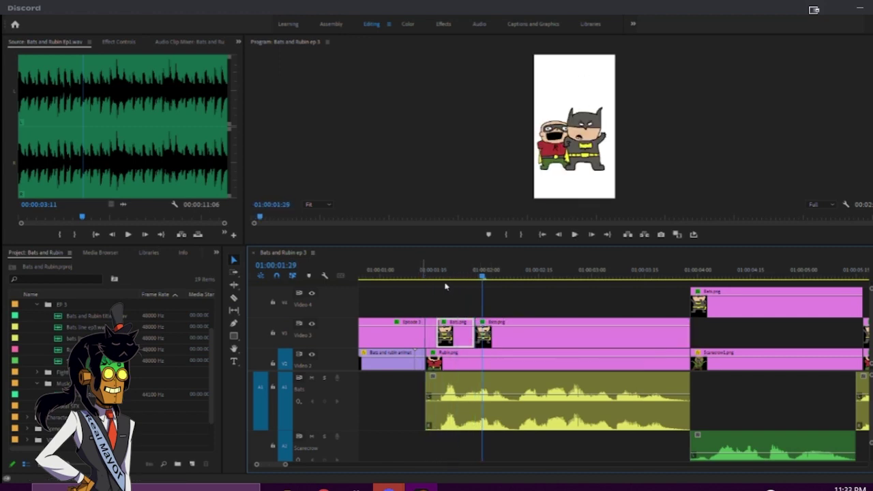
- Split the remaining Bats.png clip on Video 3 at 01:00:02:05 and about 01:00:02:09, then replay the line
key(space)
key(Left)
key(Left)
key(Left)
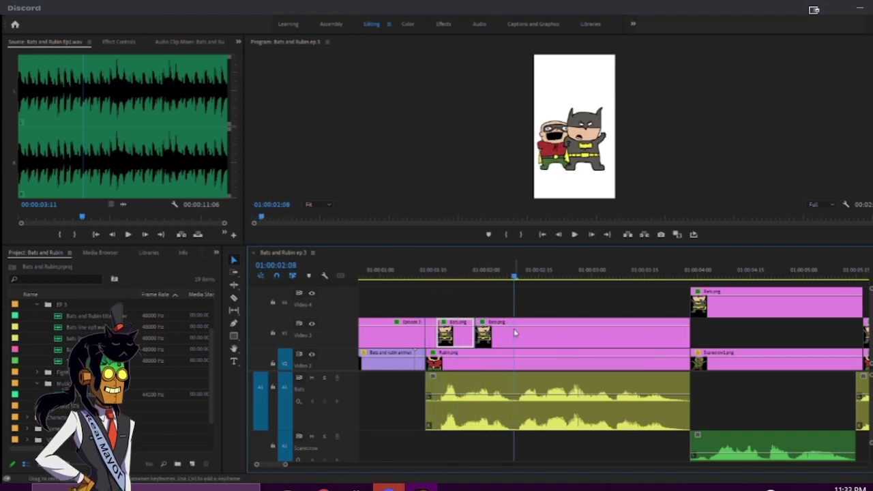
key(c)
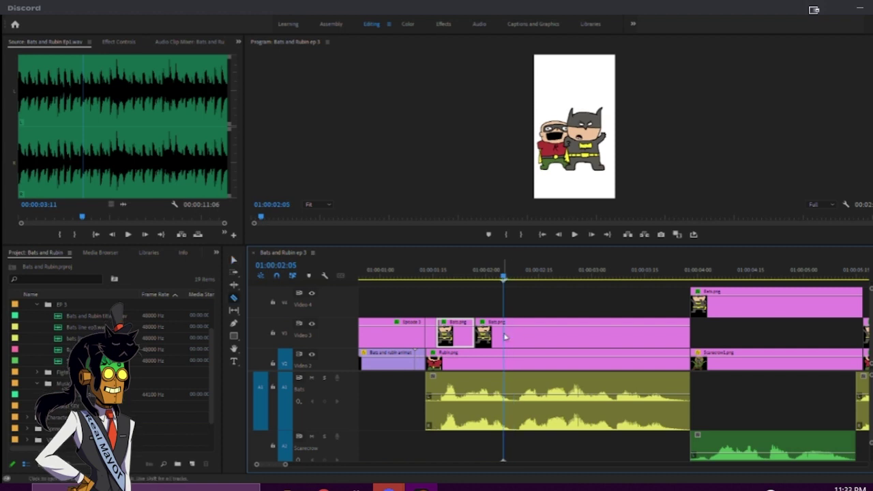
click(505, 335)
click(518, 335)
click(495, 276)
drag(493, 276, 496, 277)
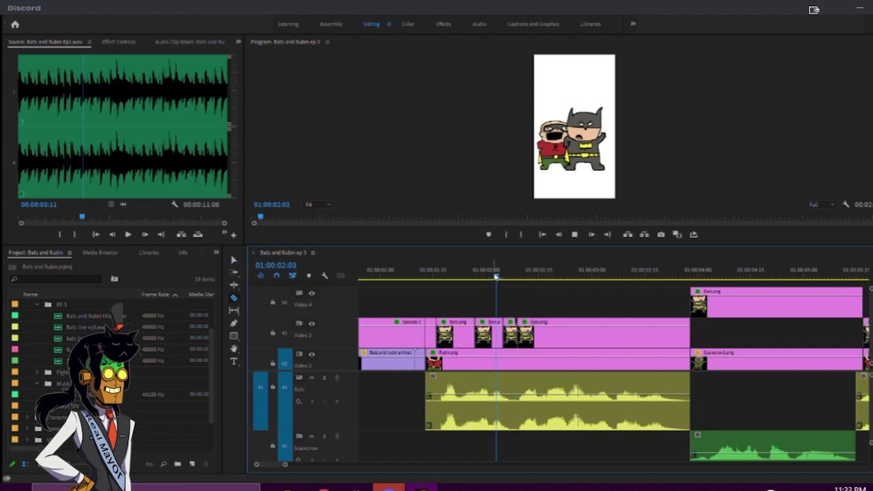
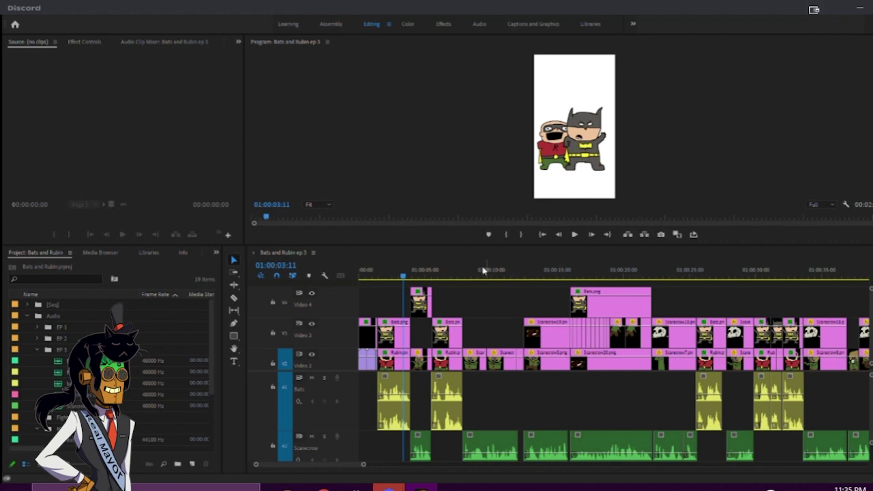
- Review the reopened ep 3 sequence from its start and return to the first Bats and Rubin shot
drag(463, 274, 312, 281)
key(space)
scroll(475, 306, up, 10)
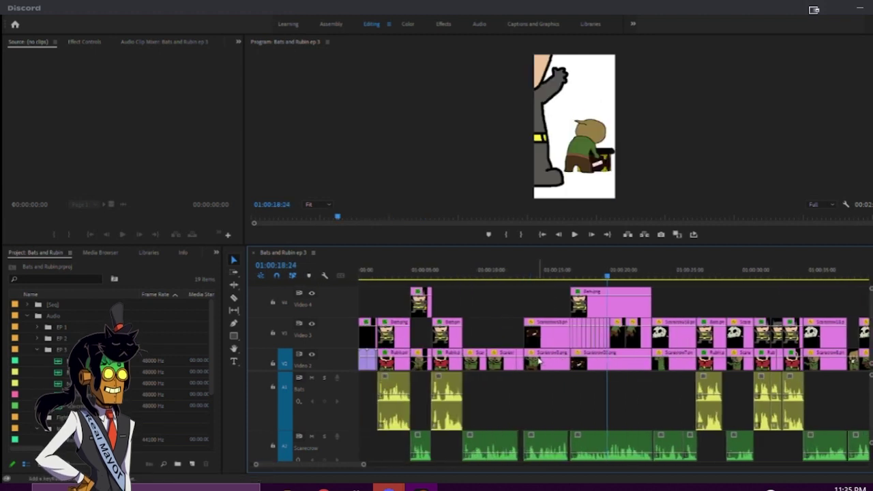
drag(461, 275, 388, 276)
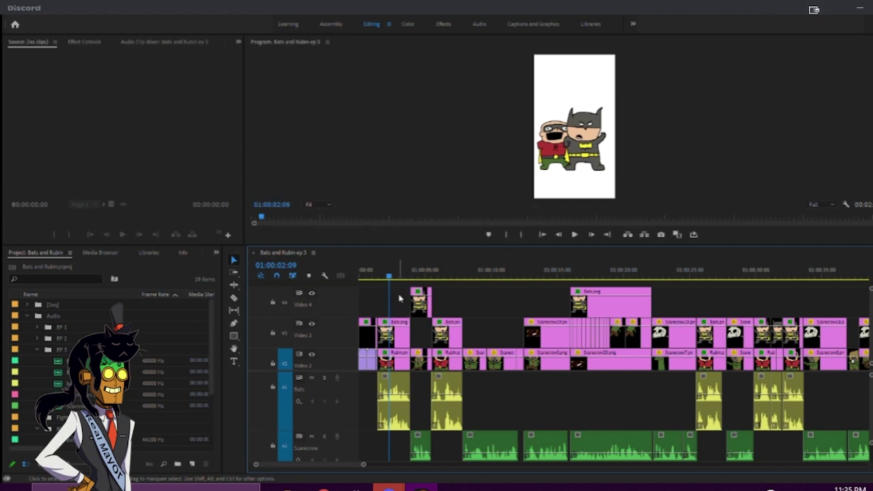
key(equal)
key(equal)
key(=)
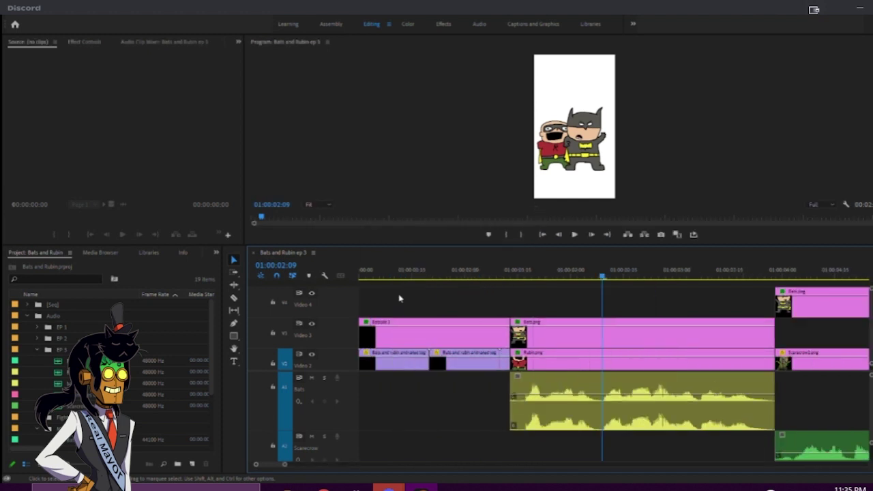
scroll(461, 321, down, 5)
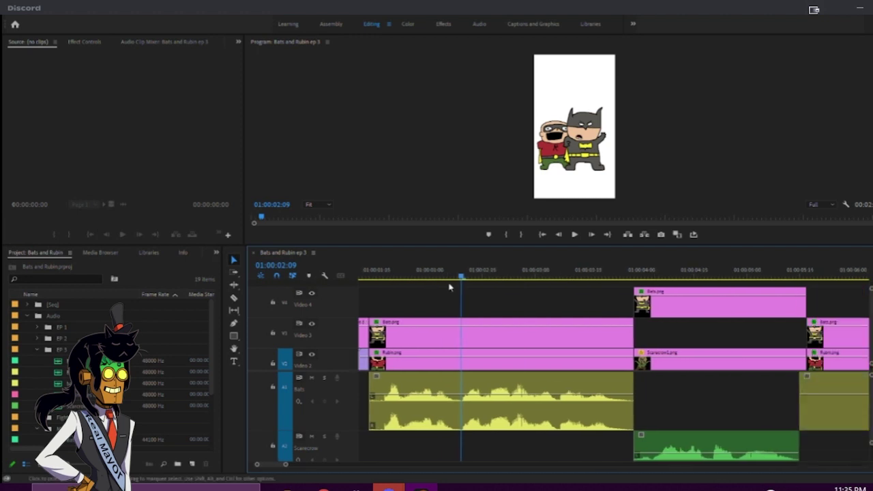
scroll(414, 293, up, 2)
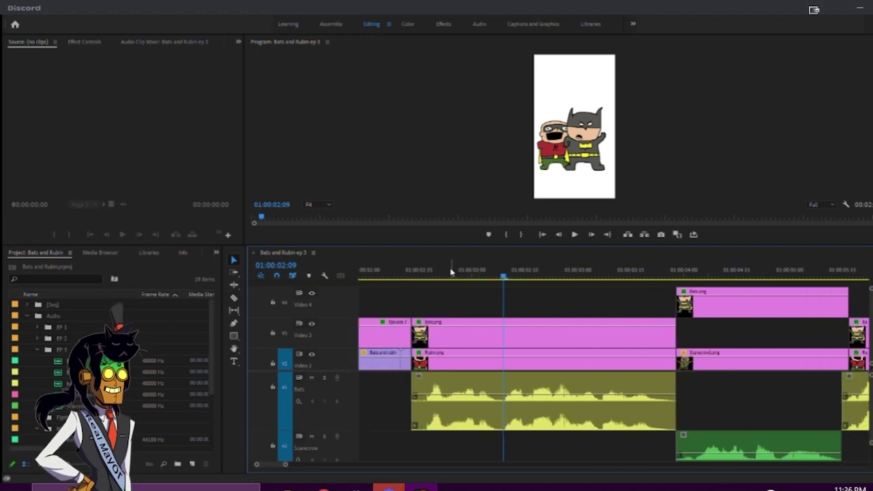
- Play from the end of the title into the first dialogue shot to find where Bats starts speaking
mouse_move(402, 275)
mouse_down()
mouse_move(422, 277)
mouse_move(408, 276)
mouse_up()
click(454, 304)
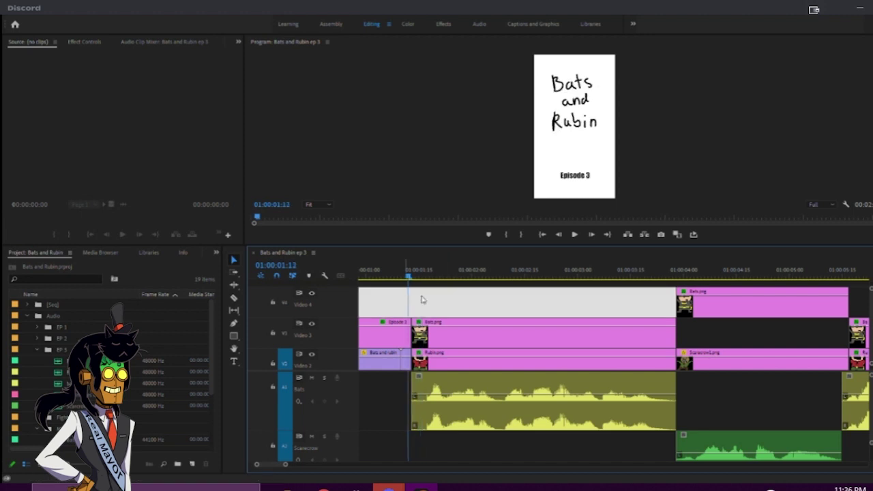
click(435, 312)
click(383, 275)
key(space)
scroll(440, 298, up, 3)
key(space)
click(514, 276)
scroll(514, 275, down, 4)
key(space)
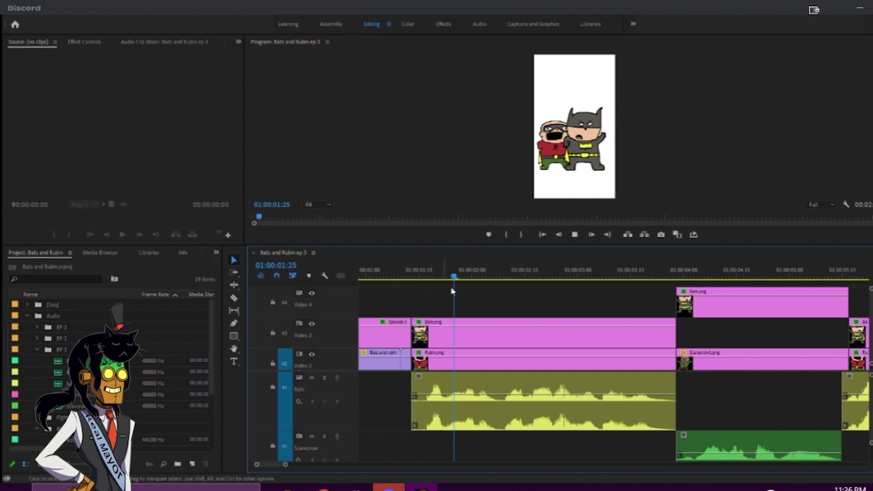
- Split the first Bats.png clip on Video 3 at 01:00:01:17, where his speech begins
click(426, 271)
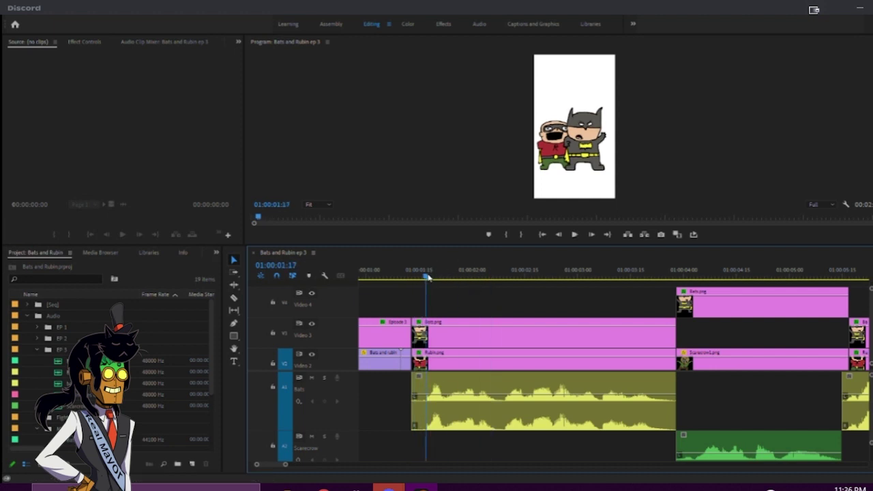
key(c)
click(426, 334)
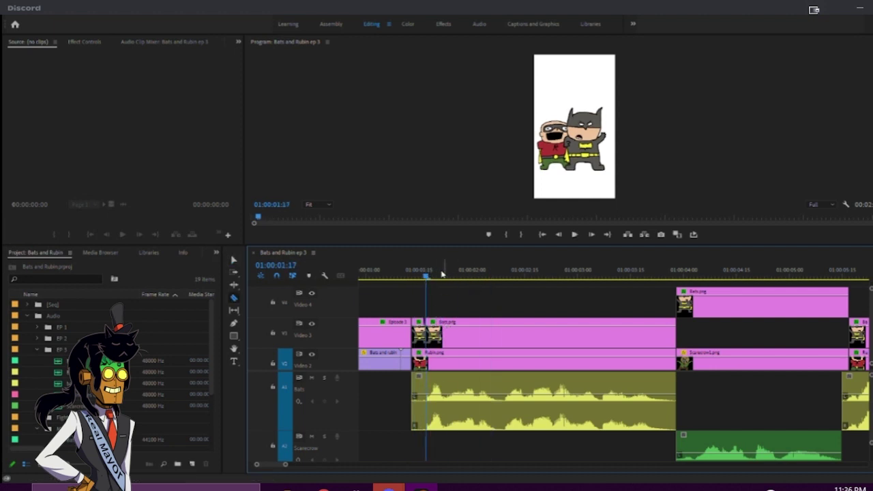
- Split the Bats.png clip on Video 3 at about 01:00:01:24 and 01:00:01:28, following the speech
key(space)
key(space)
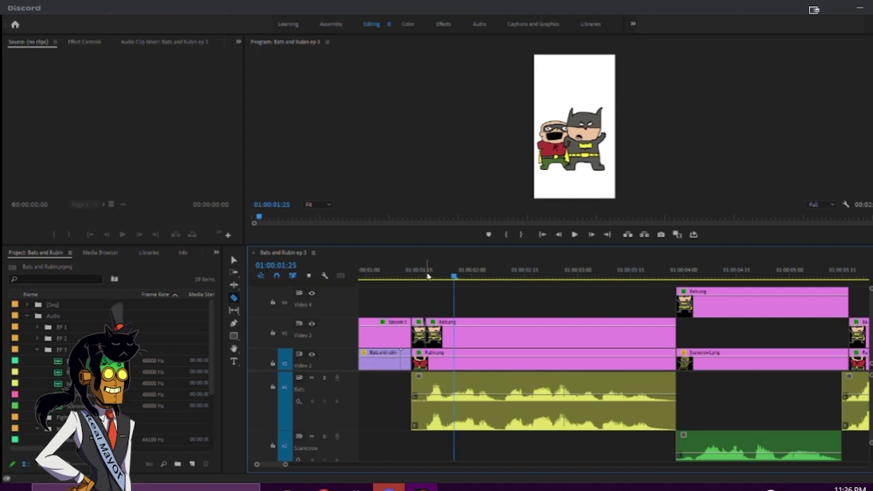
drag(454, 277, 450, 280)
click(450, 334)
click(475, 271)
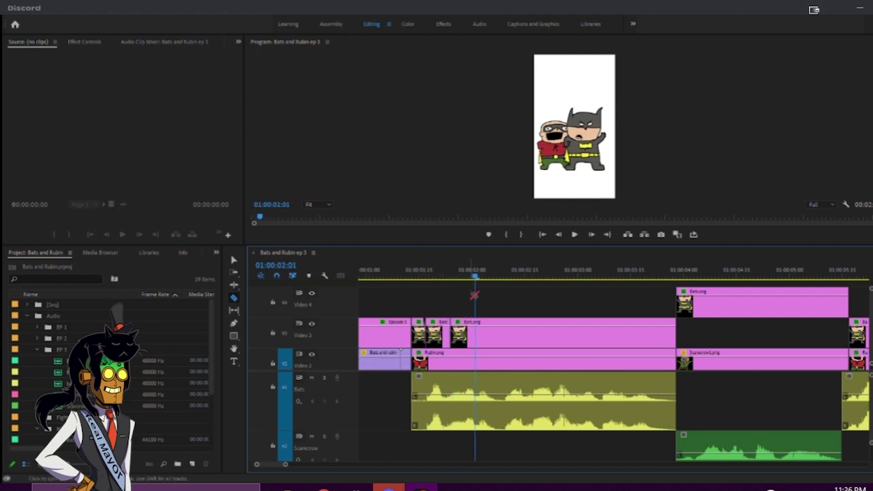
mouse_move(477, 274)
mouse_down()
mouse_move(503, 274)
mouse_move(466, 278)
mouse_up()
click(466, 334)
- Replay the line and split the Bats.png clip on Video 3 at about 01:00:02:05 and 01:00:02:10
click(420, 277)
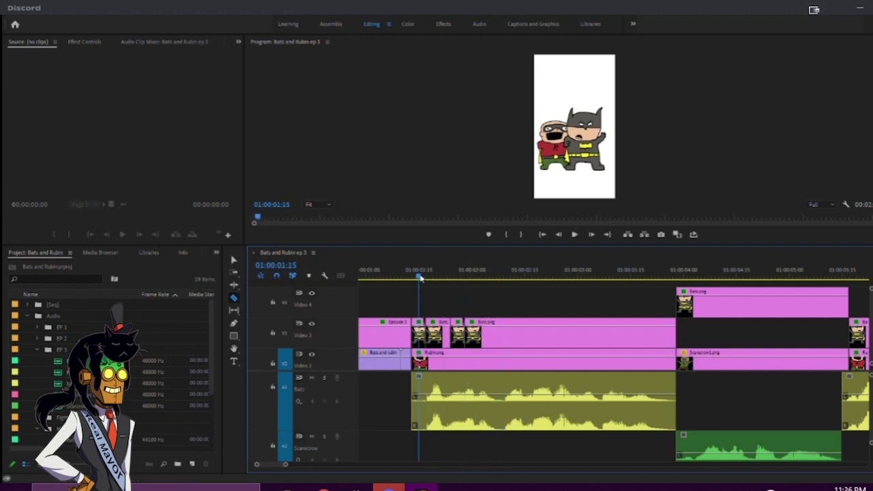
key(space)
key(space)
click(492, 277)
click(490, 334)
click(497, 277)
click(508, 276)
click(508, 334)
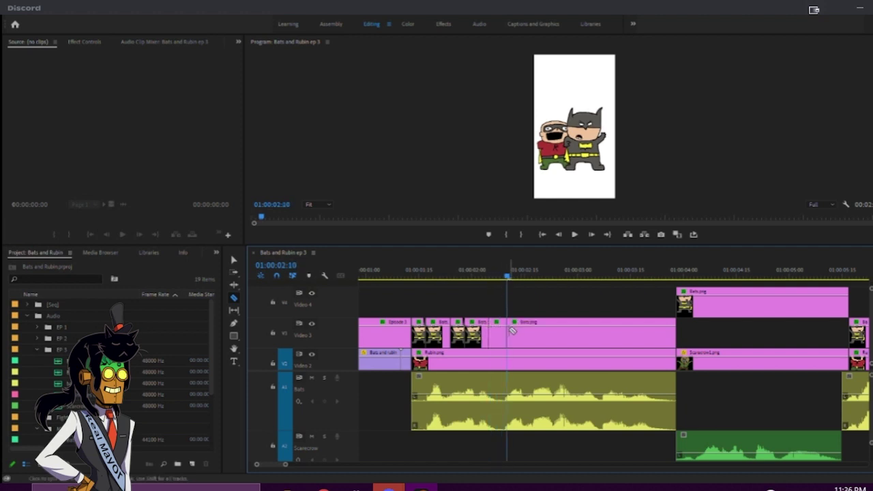
- Listen to the next words and split the Bats.png clip on Video 3 at 01:00:02:17
key(space)
key(space)
drag(531, 276, 512, 277)
key(space)
key(space)
click(532, 276)
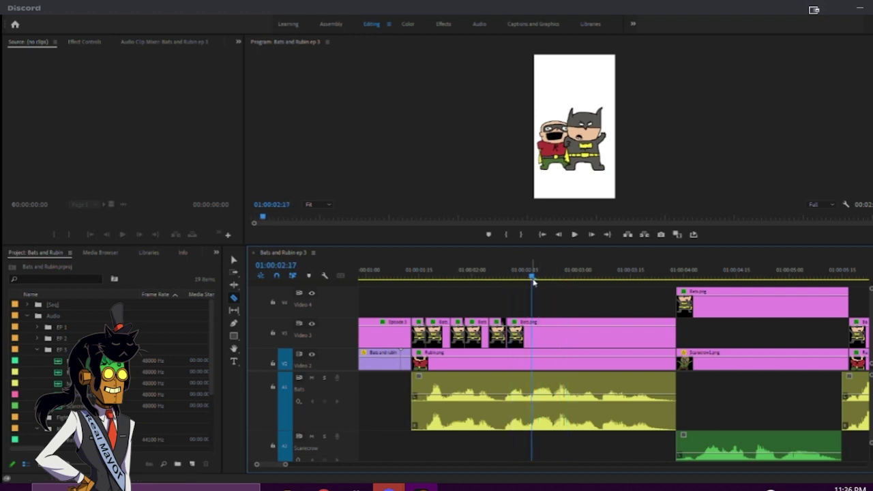
click(535, 336)
- Split the rest of the Bats.png clip at about 01:00:02:23, 01:00:03:00, 01:00:03:07 and 01:00:03:15, then play it
click(563, 276)
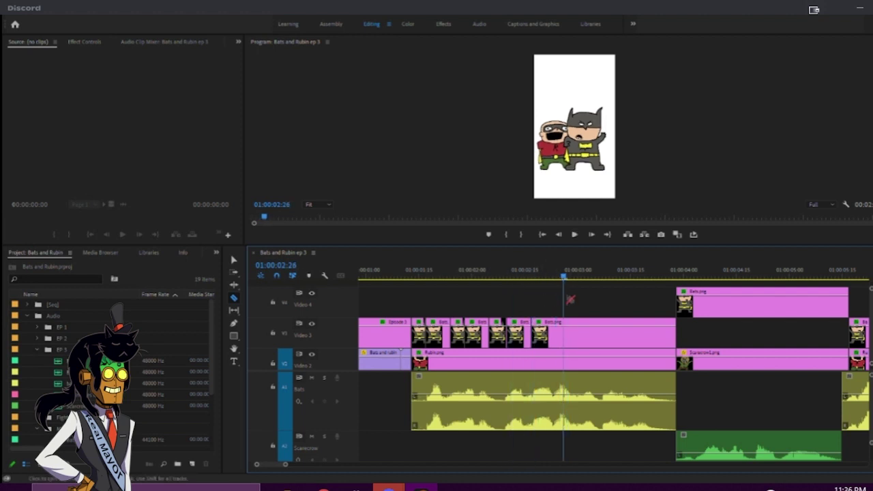
drag(562, 280, 631, 278)
click(555, 331)
click(581, 331)
click(602, 332)
click(632, 333)
key(space)
key(space)
- Tilt Bats slightly clockwise in the second Bats.png clip, starting at 01:00:01:17, and replay it
click(440, 277)
key(Up)
key(equal)
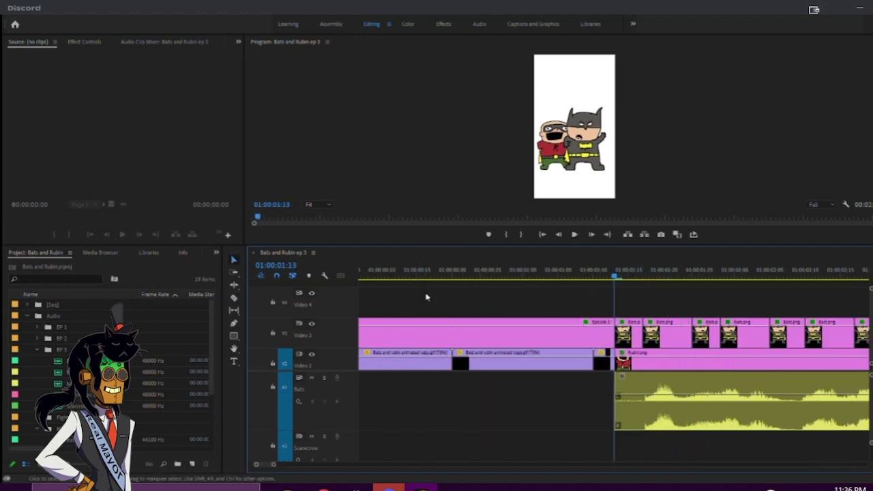
scroll(539, 340, down, 2)
scroll(487, 339, right, 2)
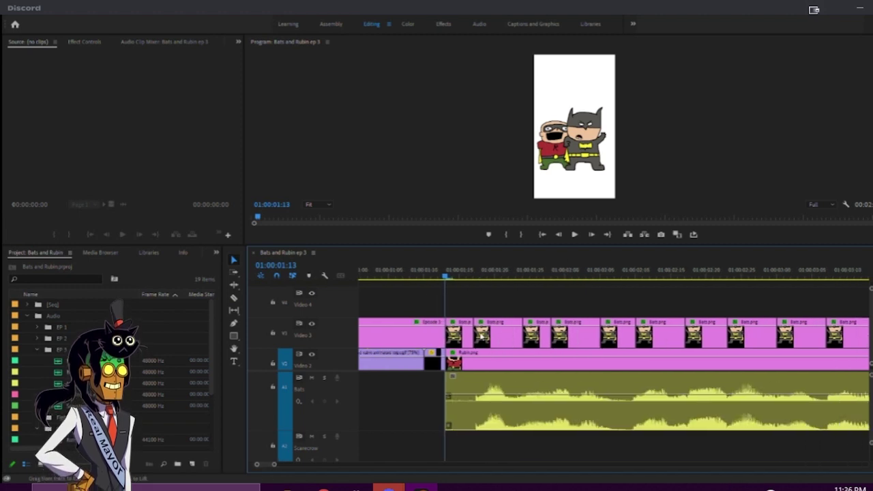
scroll(493, 347, right, 1)
scroll(493, 348, right, 1)
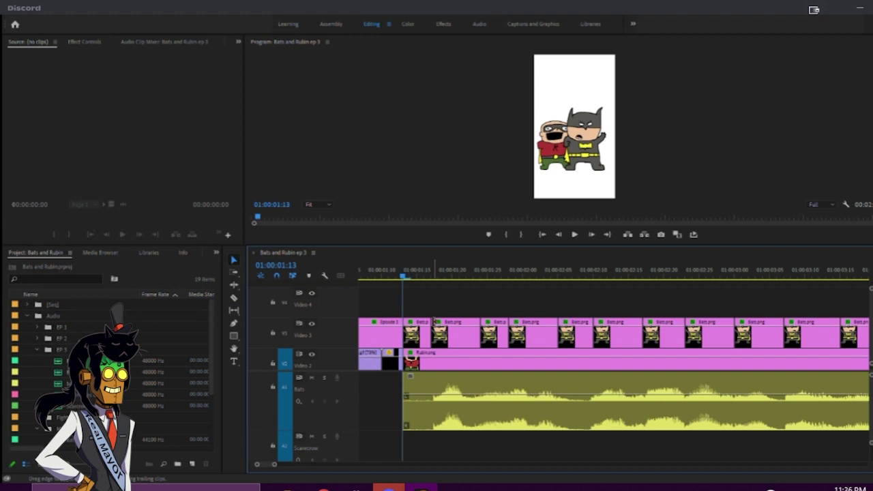
mouse_move(424, 274)
mouse_down()
mouse_move(390, 275)
mouse_move(411, 274)
mouse_up()
click(441, 273)
click(457, 335)
click(584, 153)
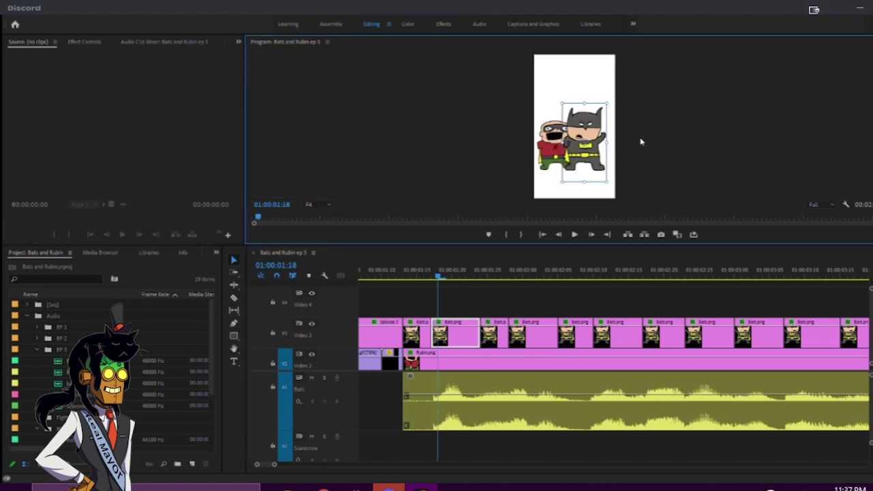
drag(607, 101, 603, 116)
click(409, 273)
key(space)
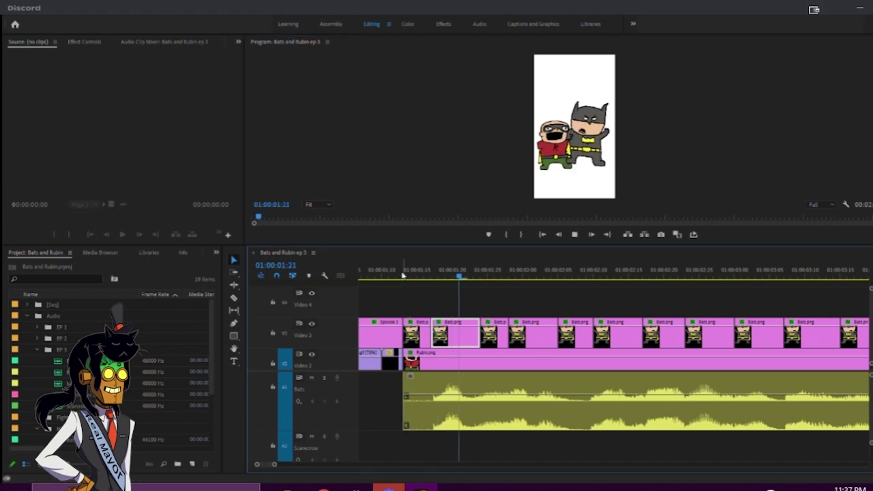
- Remove the Horizontal Flip effect from the third Bats.png clip, starting at about 01:00:01:24
click(444, 270)
drag(445, 270, 501, 270)
click(584, 136)
click(584, 135)
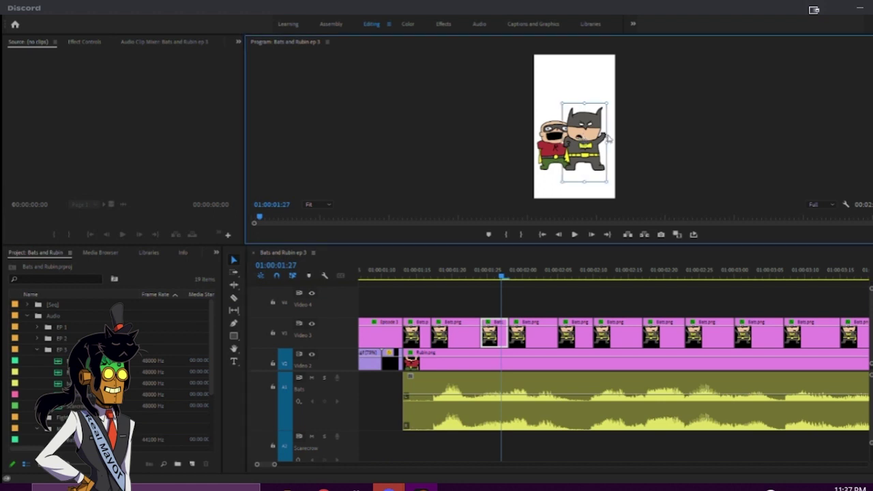
click(83, 42)
click(66, 178)
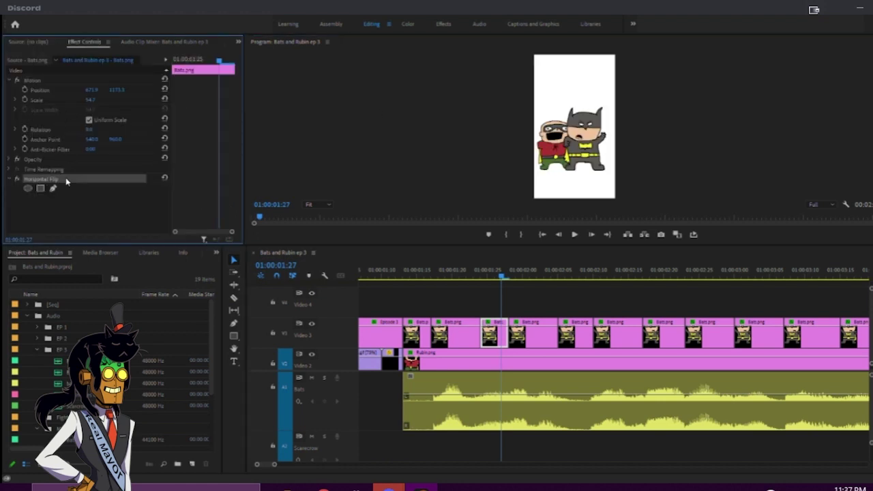
right_click(66, 177)
click(77, 250)
- Move Bats down and left to about 628, 1215 in the third clip, rotate him about -6.2°, and replay
click(580, 156)
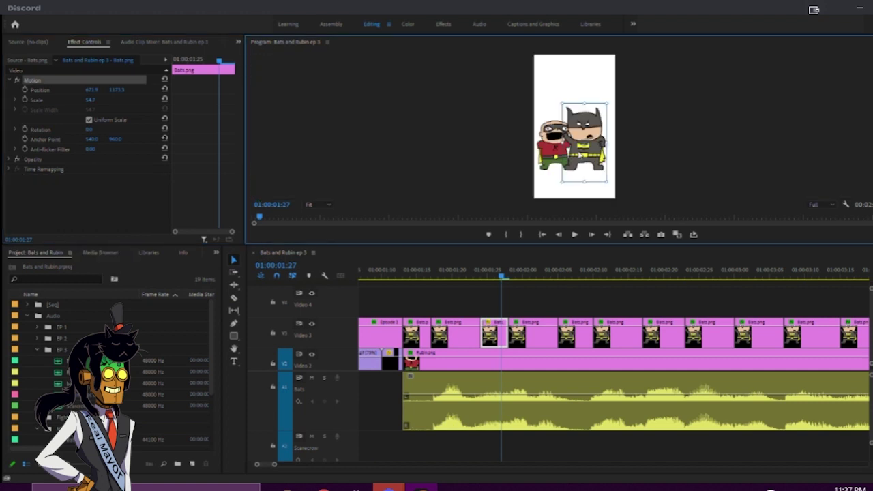
drag(591, 124, 589, 129)
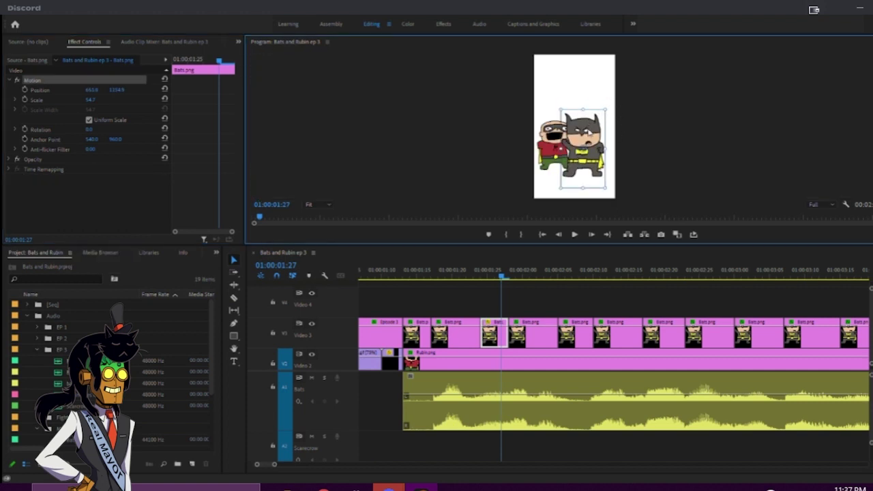
drag(605, 107, 578, 139)
click(399, 274)
key(space)
- Extend the third Bats.png clip to run from about 01:00:01:23 to 01:00:01:29 and replay the timing
drag(460, 271, 438, 276)
drag(475, 332, 482, 334)
key(space)
key(space)
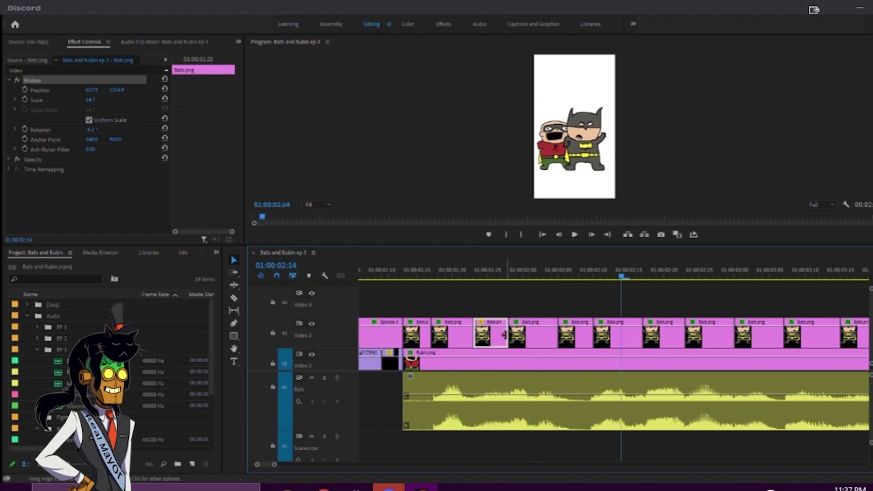
drag(510, 333, 520, 334)
drag(489, 275, 431, 274)
key(space)
key(space)
- Raise Bats to a vertical position of about 1079 in the fourth Bats.png clip and replay the line
mouse_move(531, 276)
mouse_down()
mouse_move(506, 277)
mouse_move(527, 279)
mouse_up()
click(531, 341)
double_click(585, 155)
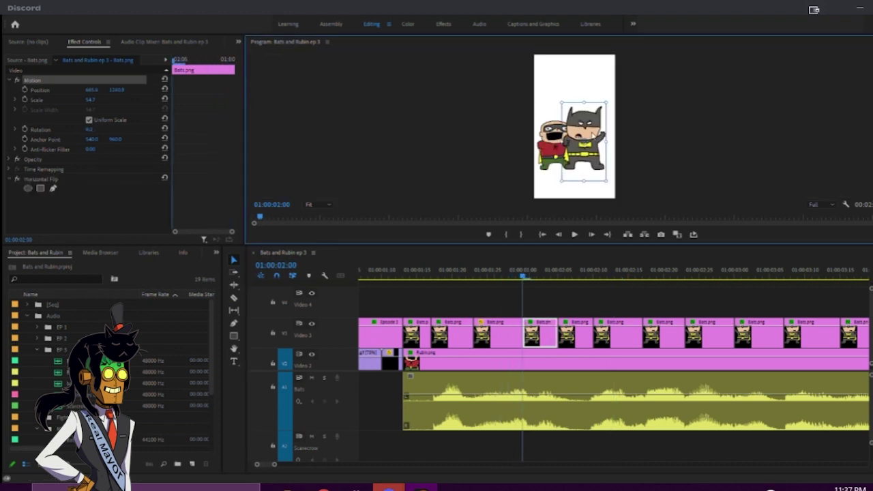
click(413, 275)
key(space)
key(space)
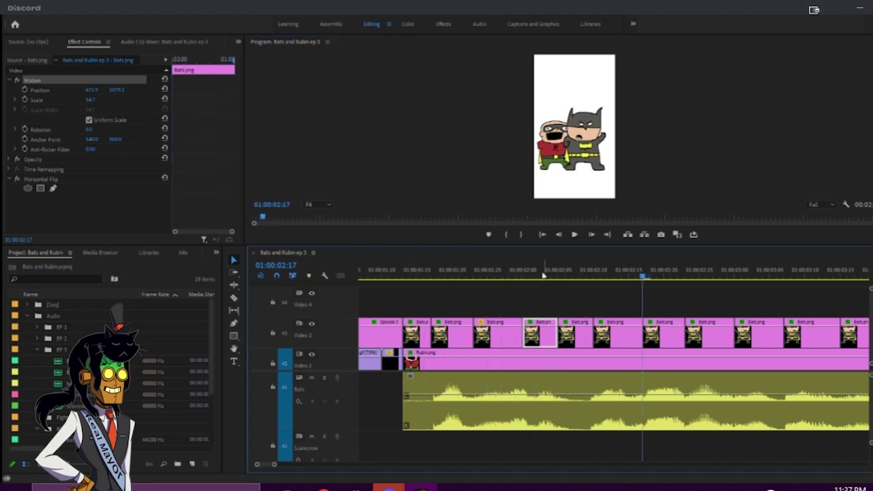
- Extend the fourth clip's start back to the end of the third clip, closing the gap, and replay
drag(544, 275, 530, 276)
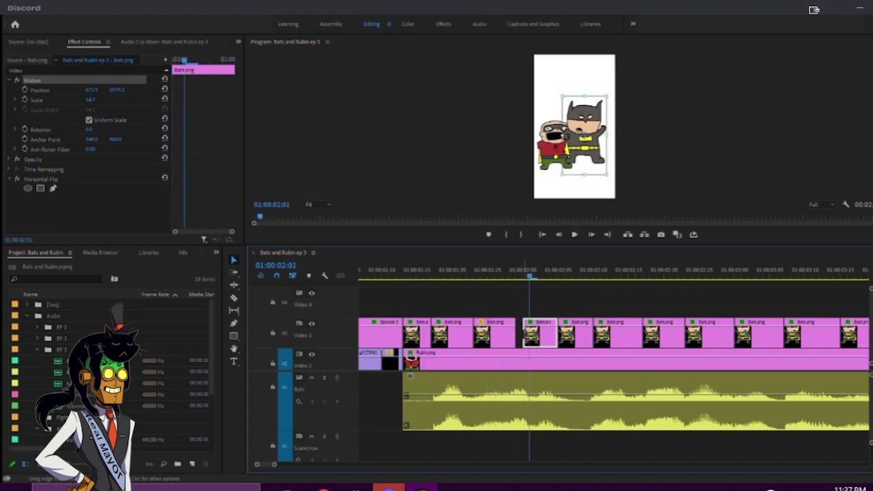
click(468, 269)
key(space)
key(space)
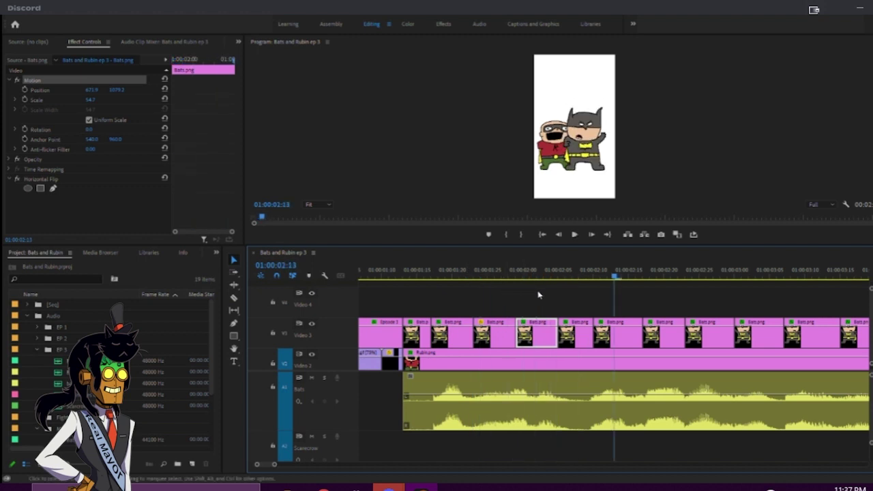
- Play through the following words and tilt Bats counterclockwise in the clip starting at about 01:00:02:10
scroll(563, 307, down, 2)
drag(465, 279, 293, 275)
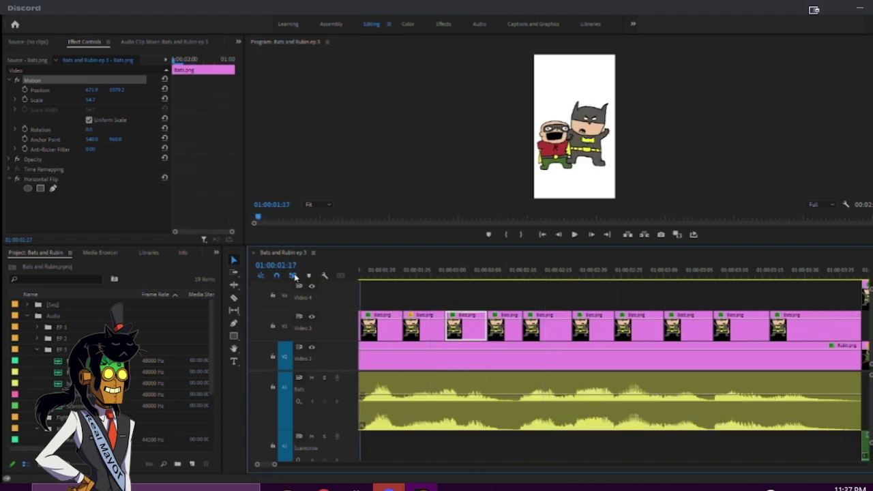
key(space)
key(space)
drag(453, 273, 398, 275)
key(space)
key(space)
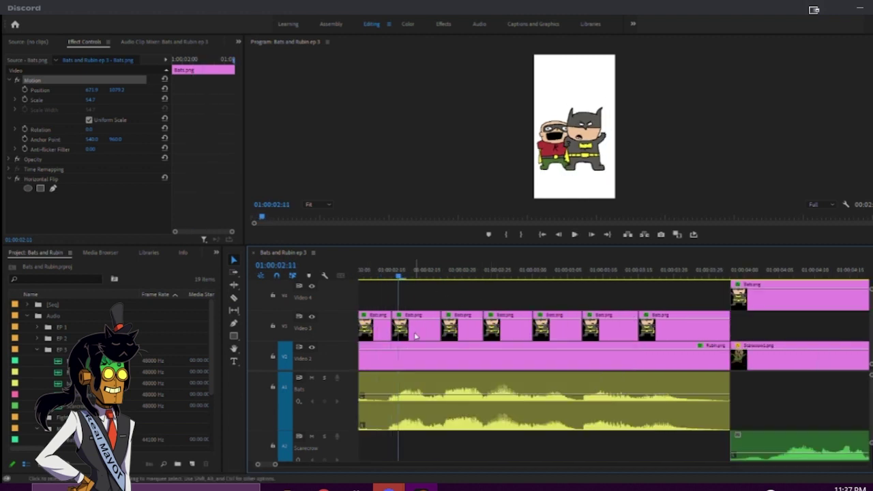
click(415, 333)
click(575, 127)
drag(560, 101, 549, 114)
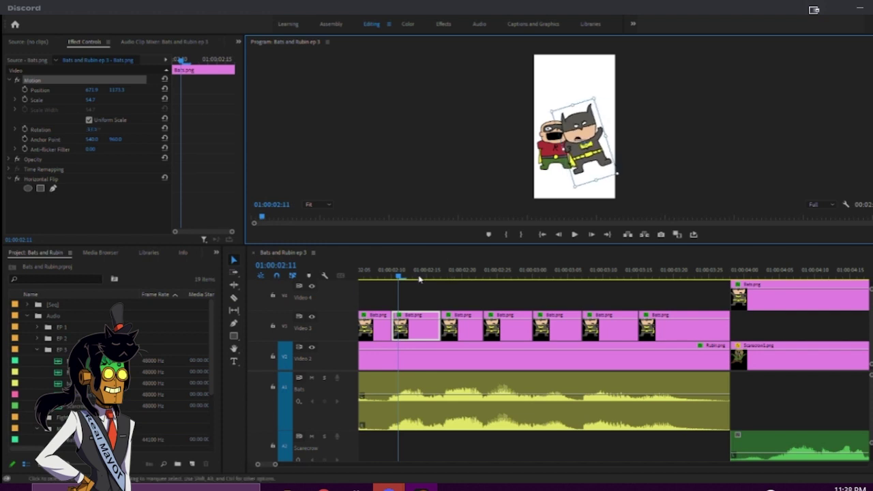
- Tilt Bats clockwise in the Bats.png clip starting at 01:00:02:17 and replay the movement
drag(419, 276, 455, 272)
click(463, 330)
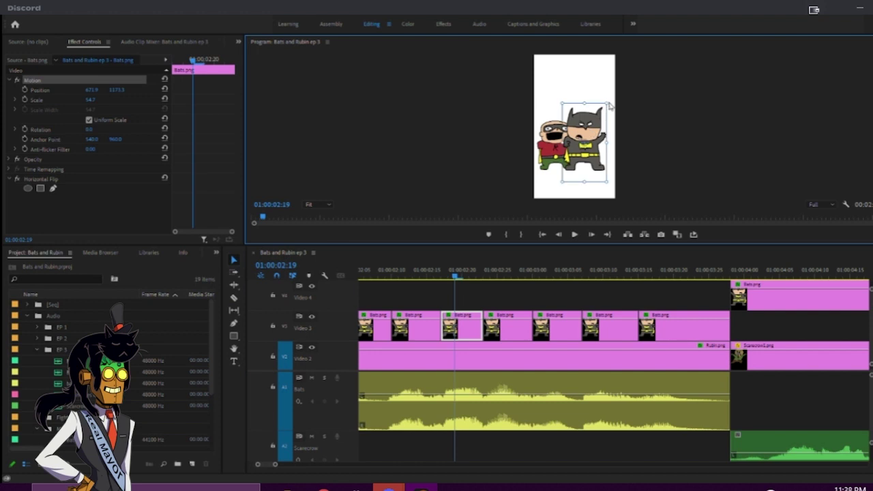
drag(606, 102, 614, 115)
click(414, 274)
key(space)
- Remove Horizontal Flip from the Bats.png clip starting at about 01:00:02:23 and tilt Bats clockwise
click(497, 271)
click(507, 328)
right_click(47, 180)
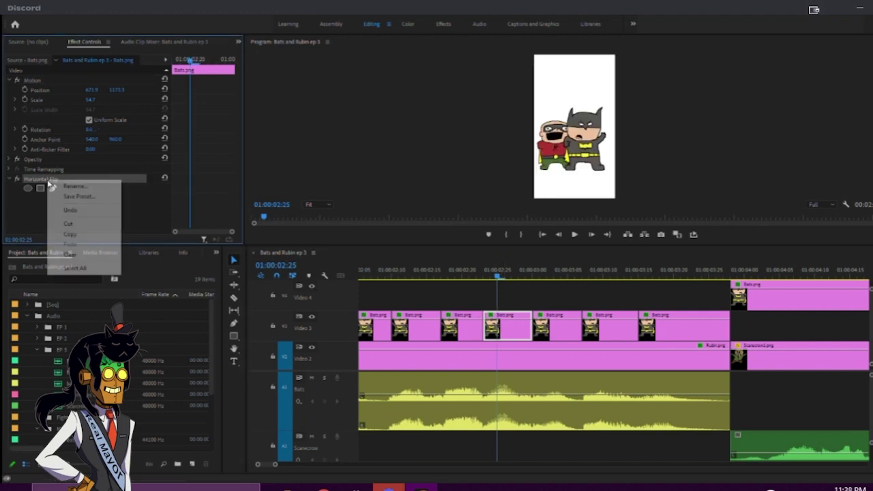
click(70, 254)
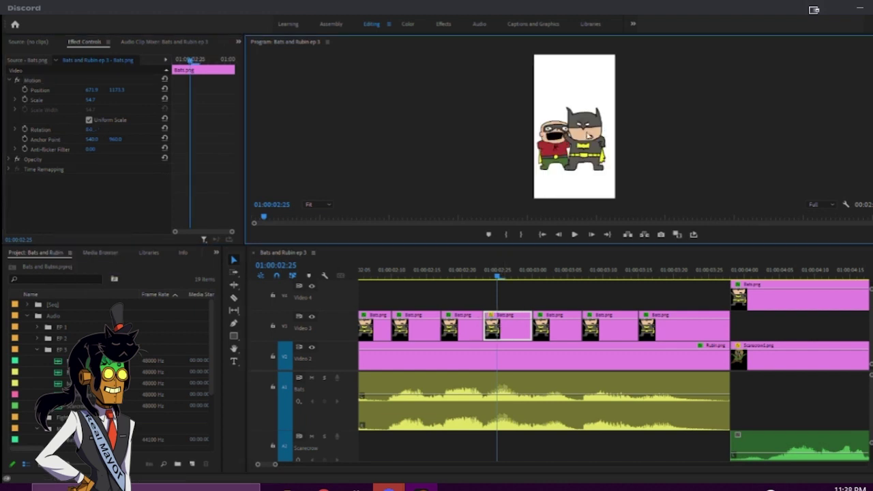
click(588, 135)
drag(606, 101, 615, 116)
- Remove Horizontal Flip from the Bats.png clip starting at about 01:00:03:00, tilt Bats counterclockwise, and replay
drag(499, 273, 547, 274)
click(556, 326)
click(590, 140)
double_click(598, 124)
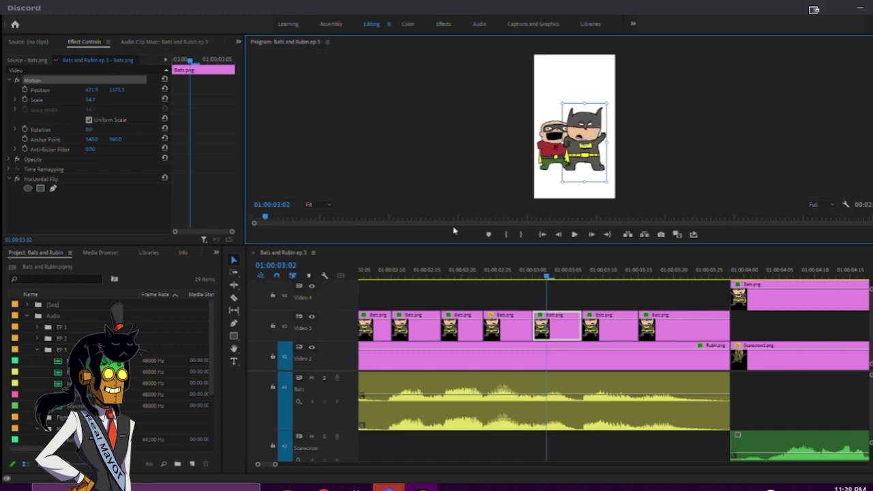
right_click(57, 175)
click(88, 253)
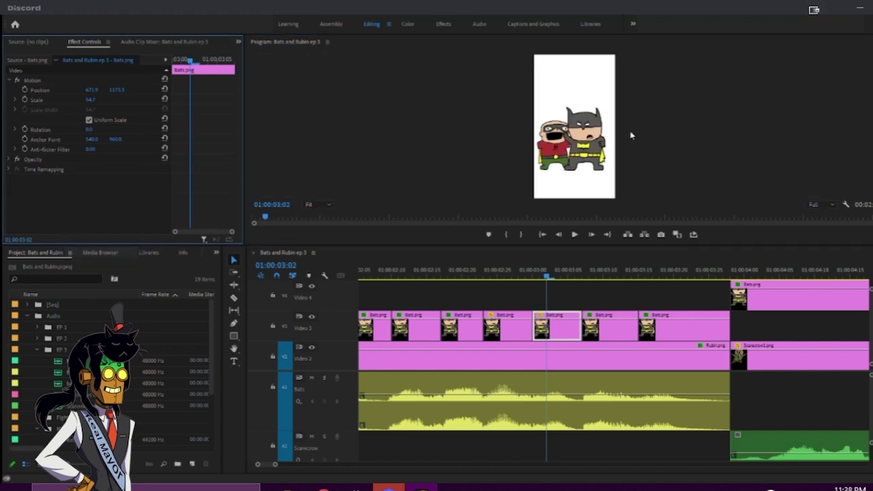
drag(561, 101, 550, 112)
key(space)
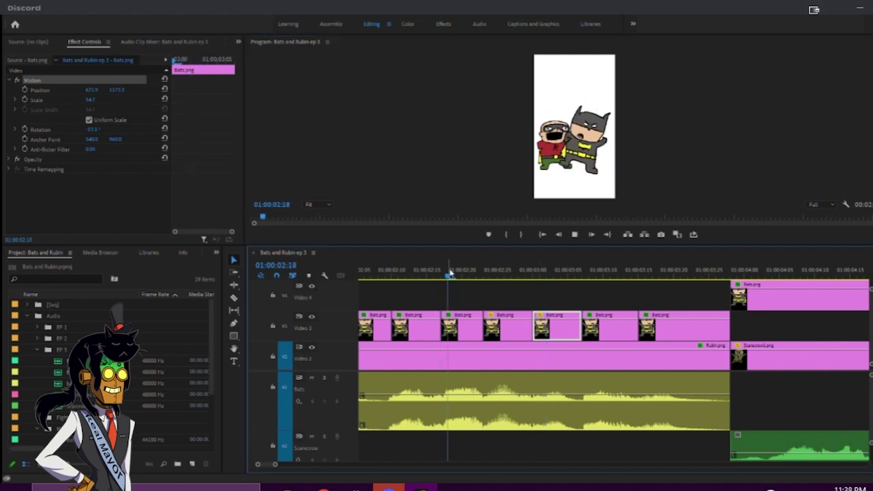
- Raise Bats and enlarge him to a scale of about 59 in the clip starting at about 01:00:03:07, then replay
click(601, 331)
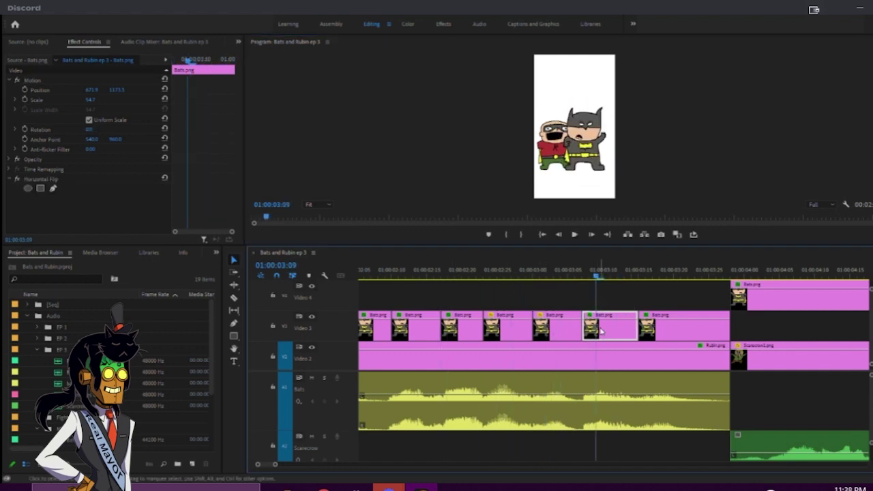
click(581, 144)
drag(596, 120, 606, 102)
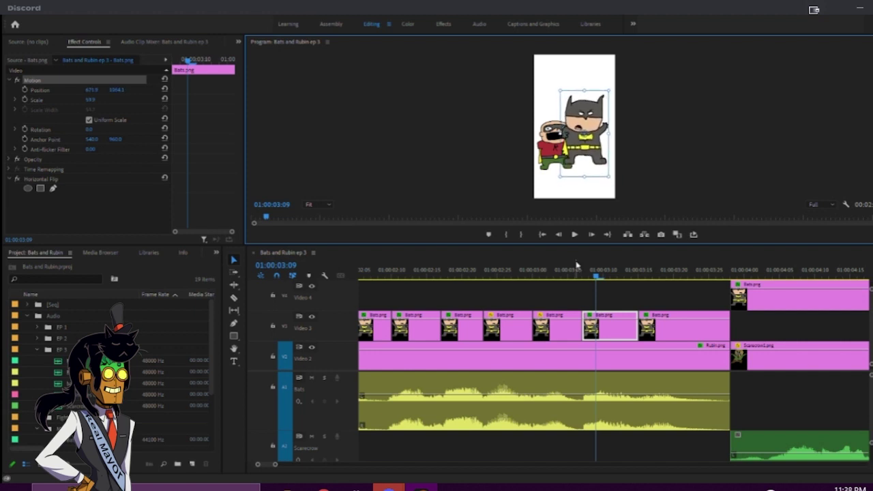
click(441, 271)
key(space)
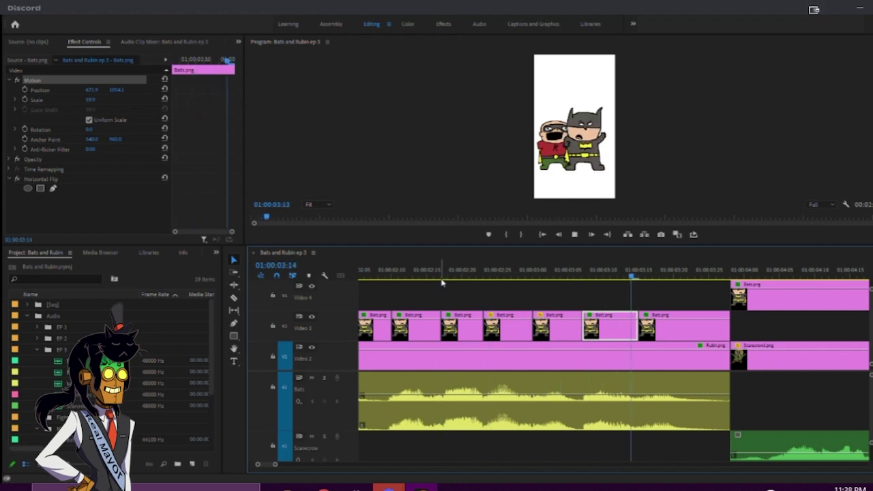
- Return to the Episode 3 title and watch the first dialogue shot in an enlarged preview
click(655, 272)
drag(654, 274, 639, 272)
drag(550, 270, 258, 268)
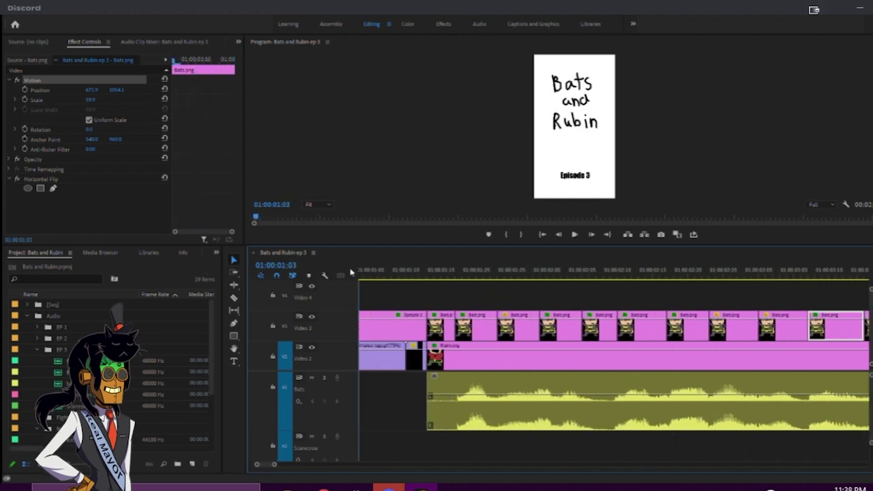
key(grave)
key(space)
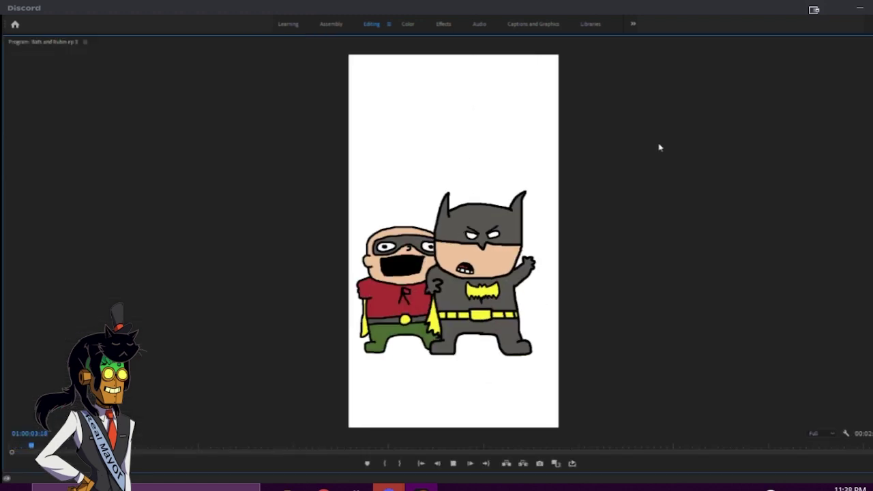
key(space)
key(grave)
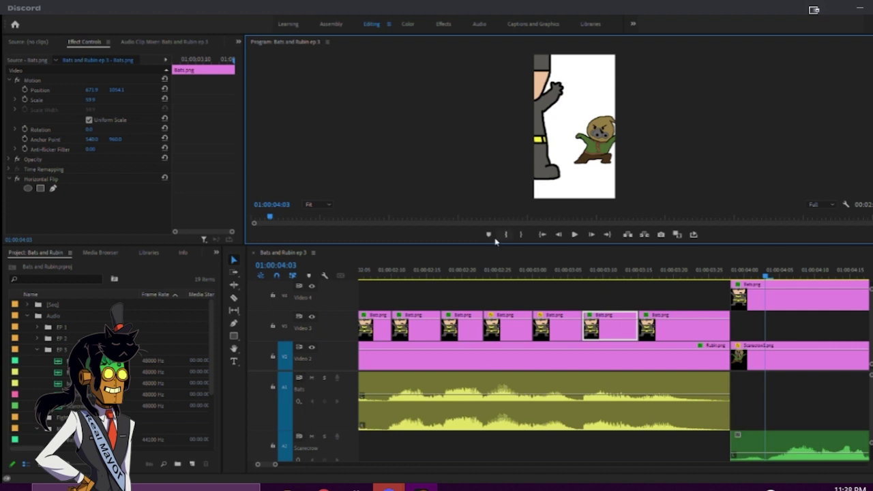
- Replay the Bats and Rubin dialogue shot from about 01:00:02:07 to check Bats' movements
click(410, 270)
key(space)
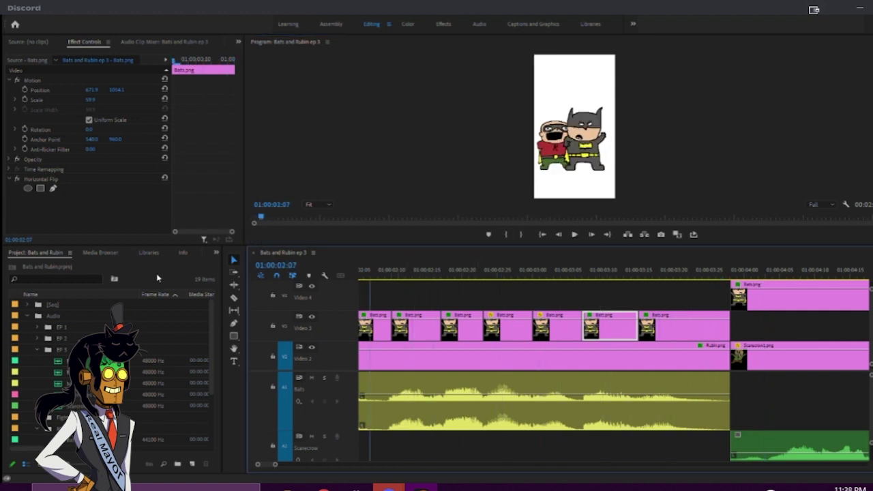
key(Home)
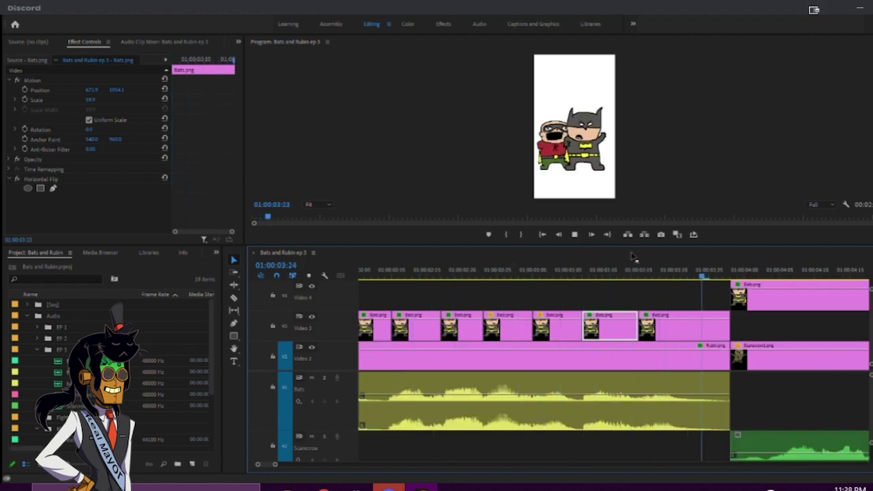
click(553, 271)
click(442, 271)
scroll(464, 287, up, 5)
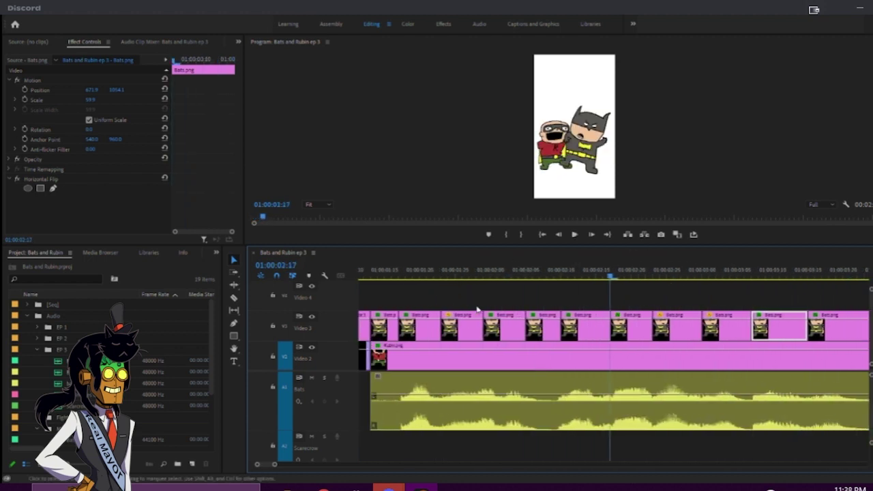
- Add Rotation keyframes to the Rubin.png clip, -10° at its start at 01:00:01:13 and 10° at 01:00:01:15
mouse_move(438, 273)
mouse_down()
mouse_move(414, 271)
mouse_move(427, 271)
mouse_up()
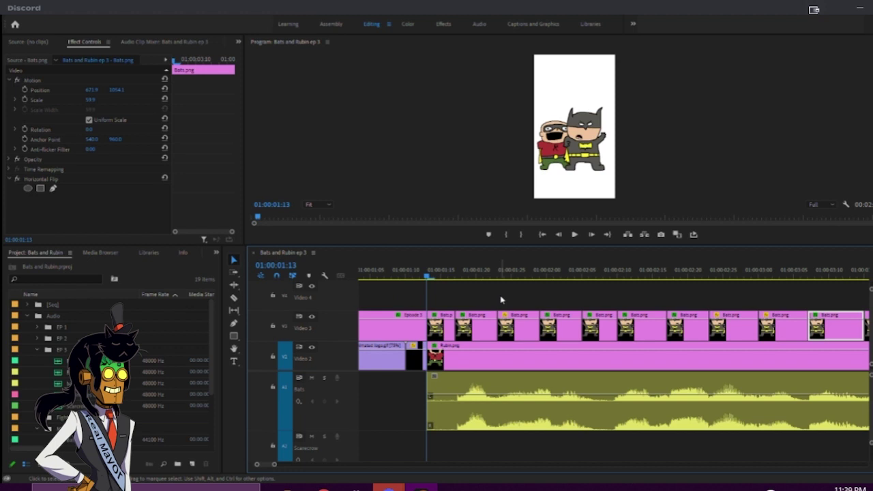
click(448, 353)
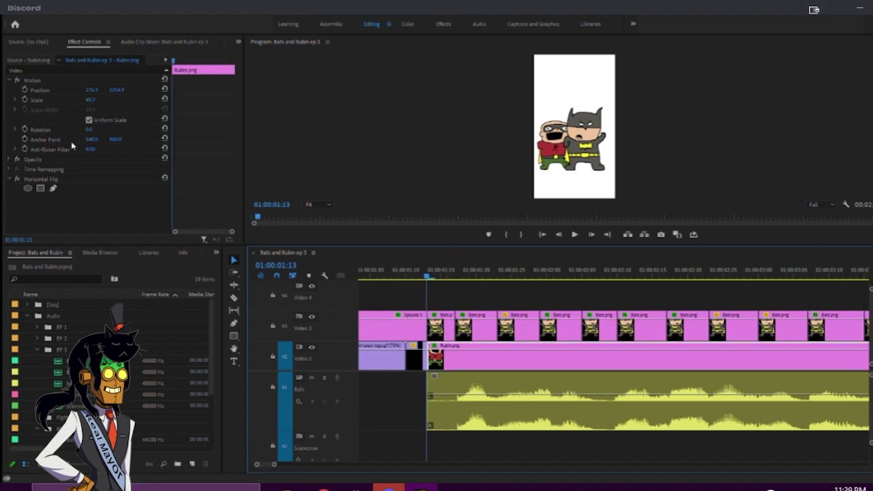
click(24, 129)
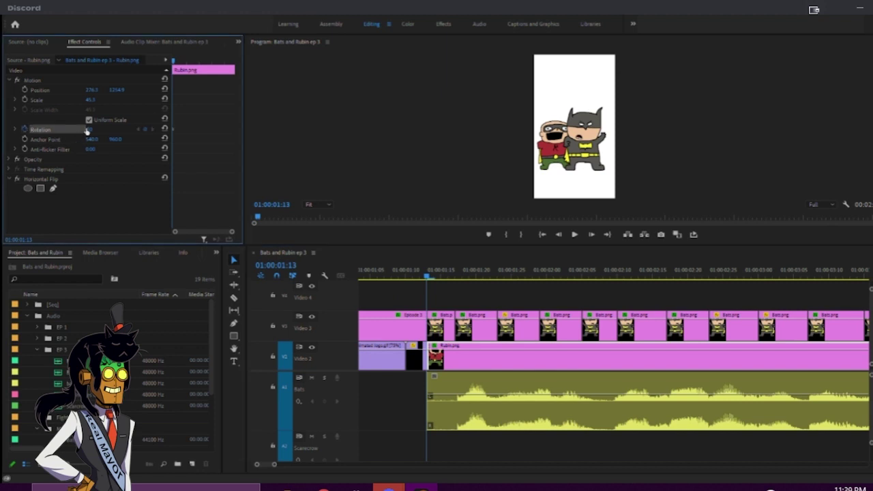
mouse_move(90, 129)
mouse_down()
mouse_move(81, 129)
mouse_move(96, 129)
mouse_up()
key(Right)
key(Right)
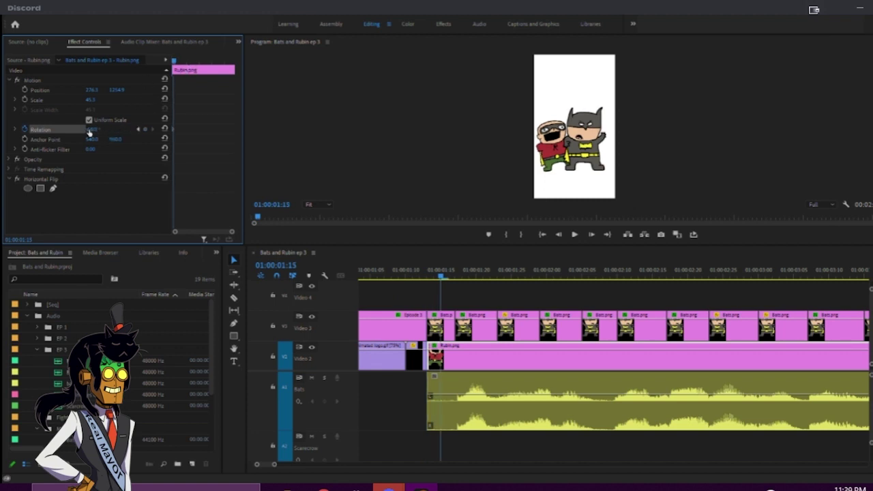
text(10)
key(Return)
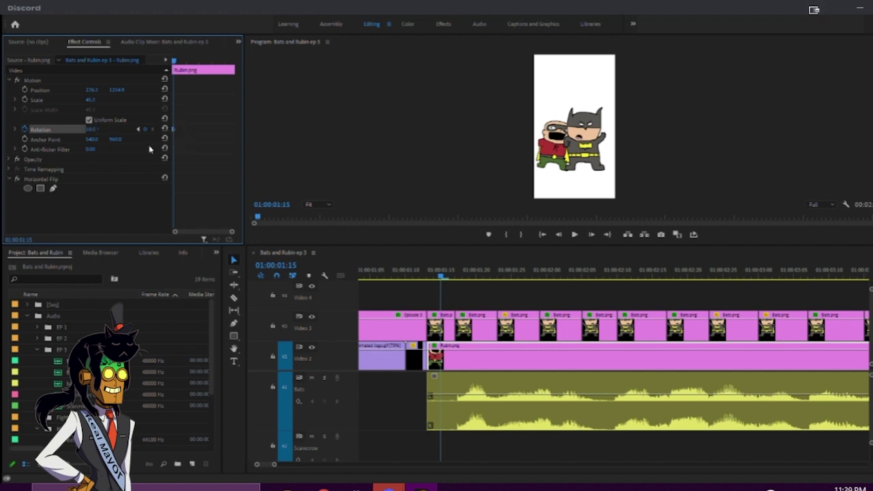
- Copy Rubin's alternating -10° and 10° Rotation keyframes forward at two-frame intervals up to 01:00:01:27
key(Right)
key(Right)
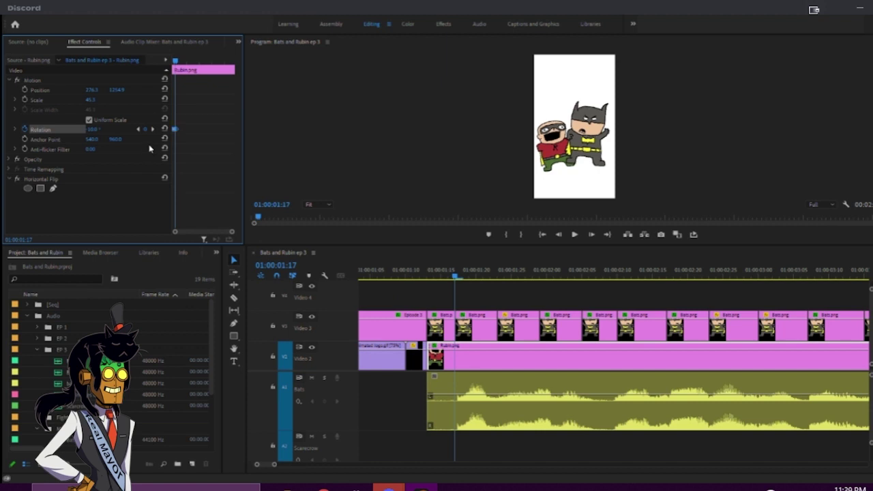
click(153, 129)
key(Right)
key(Right)
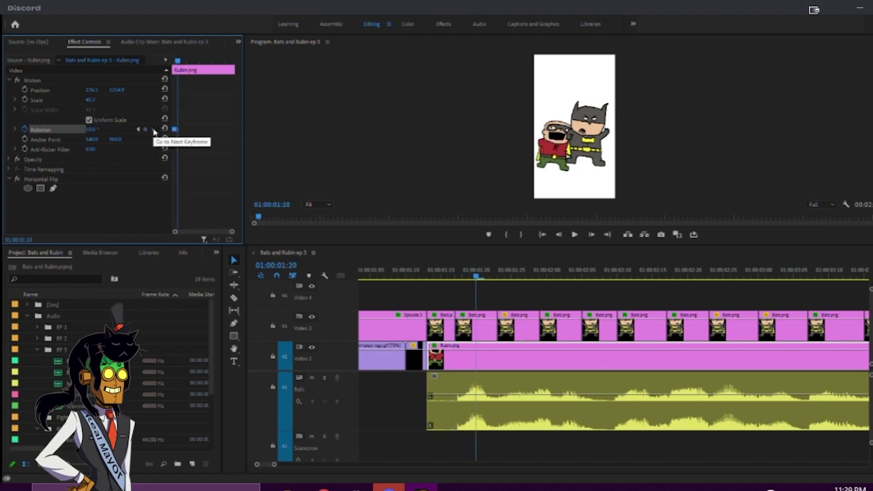
key(ctrl+v)
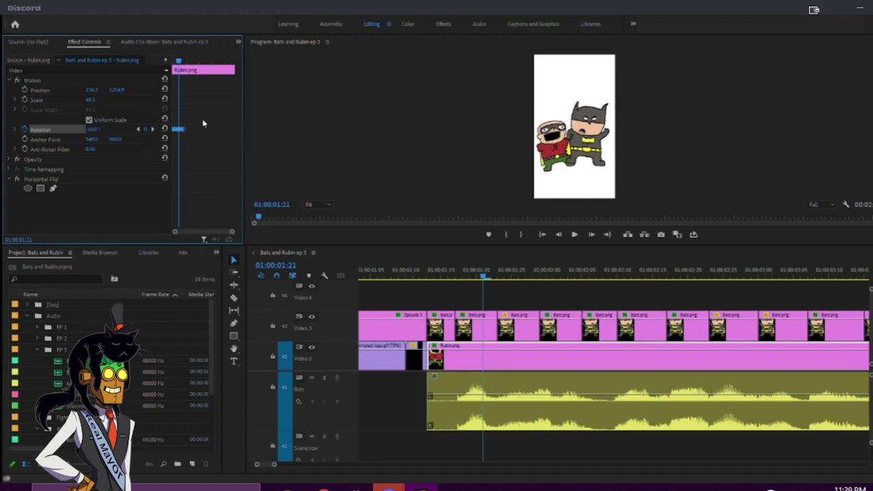
click(152, 130)
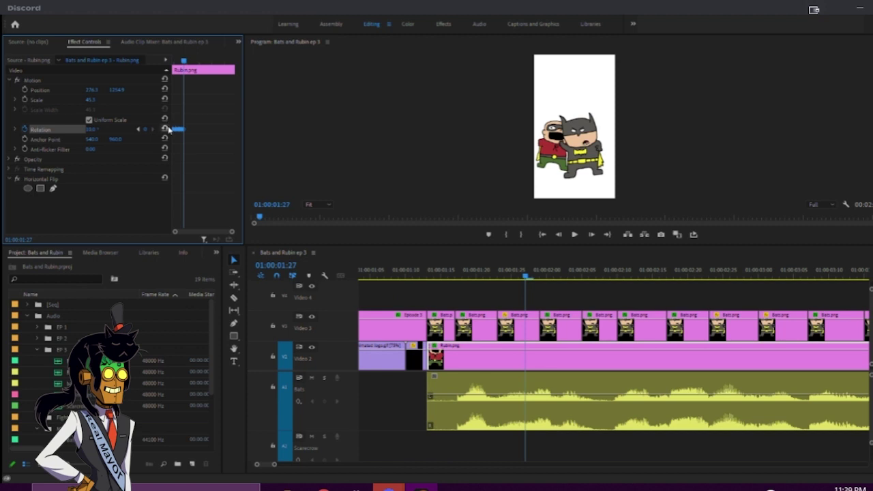
- Paste the set of Rotation keyframes again from 01:00:01:29, extending Rubin's wobble to 01:00:02:13, and select all keyframes
key(Right)
key(Right)
key(ctrl+v)
key(ctrl+a)
click(152, 130)
click(152, 131)
click(152, 130)
click(152, 130)
click(152, 131)
click(152, 130)
click(152, 130)
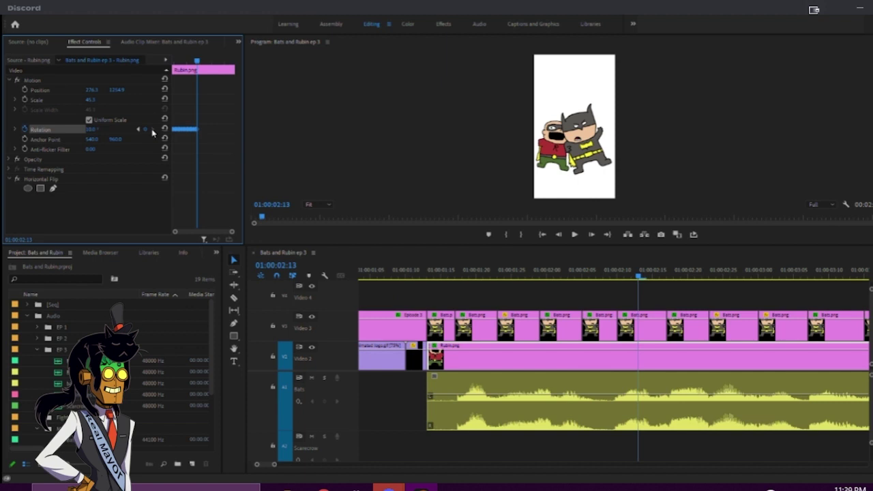
- Paste the full Rotation keyframe sequence again starting at 01:00:02:15
key(Left)
key(Left)
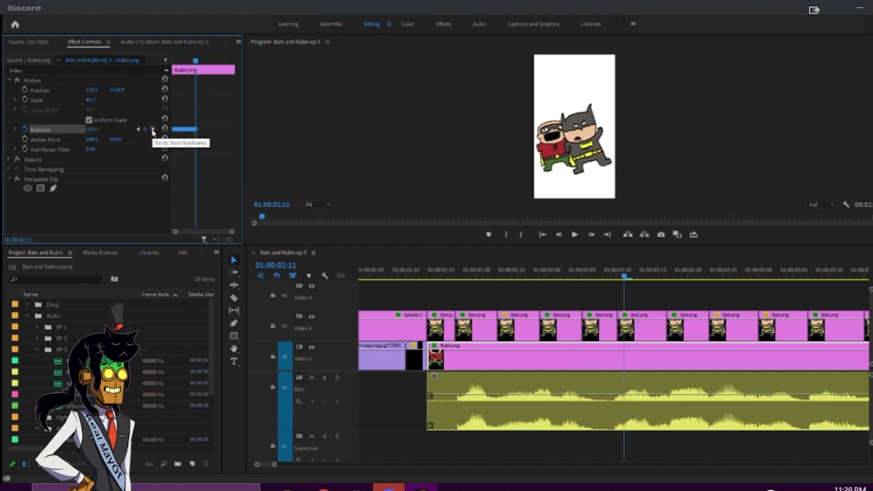
key(Right)
key(Right)
key(Right)
key(Right)
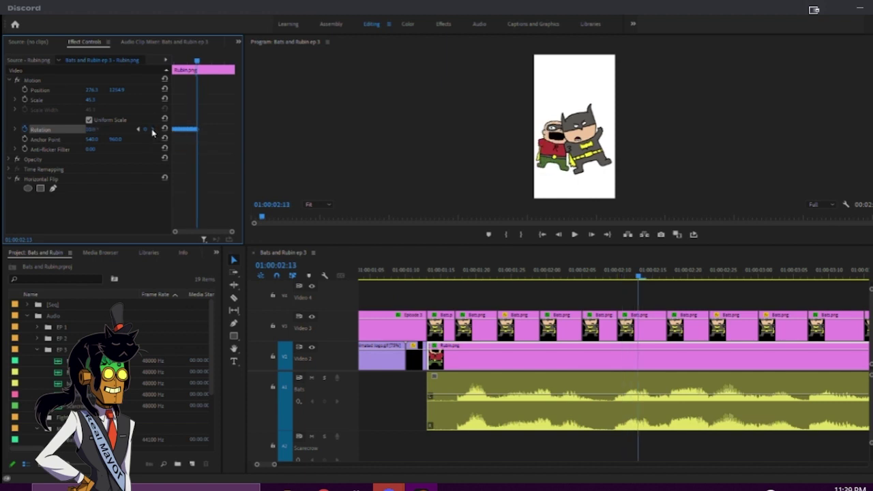
key(ctrl+v)
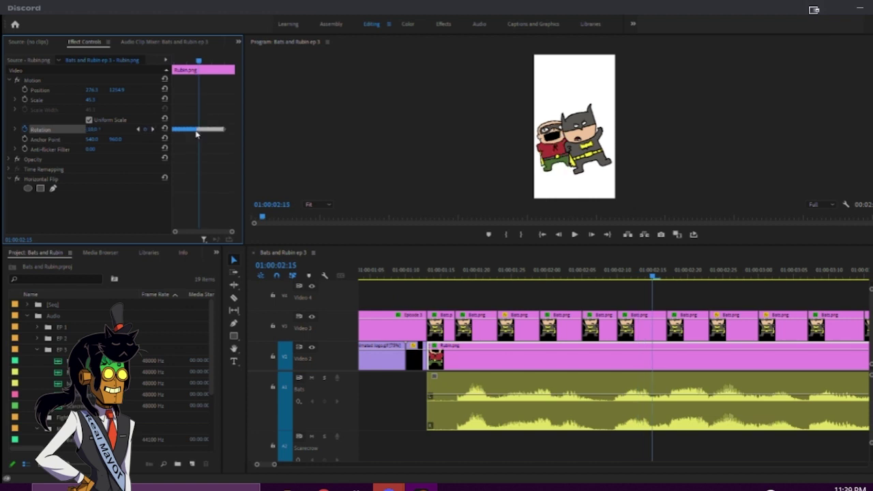
- Watch Rubin's wobble from the Episode 3 title through the first dialogue shot in an enlarged preview, and return to the start
drag(468, 272, 364, 274)
click(700, 117)
key(grave)
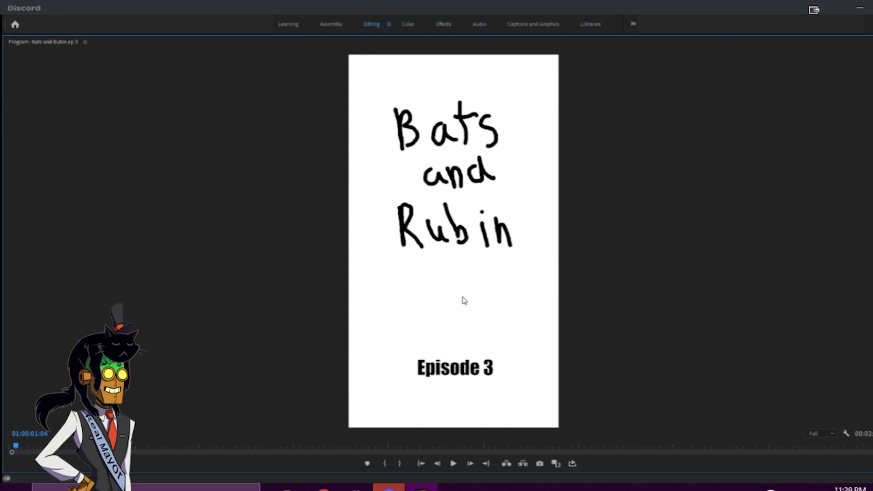
key(space)
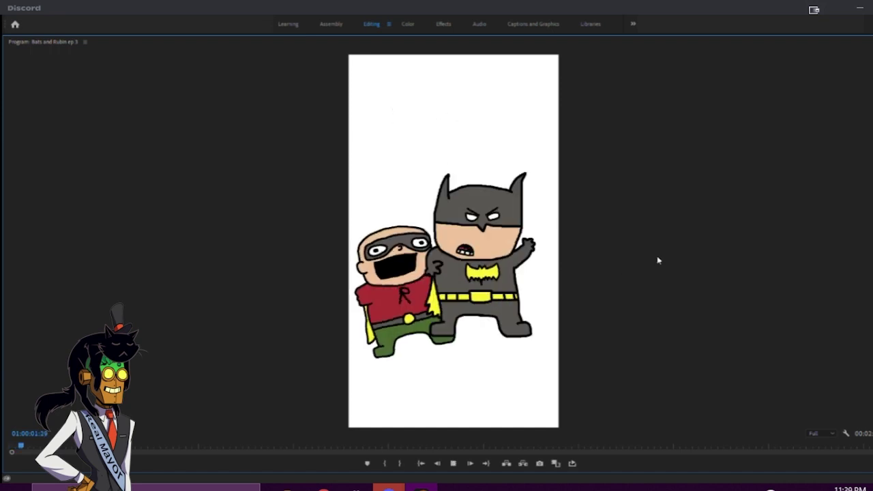
key(space)
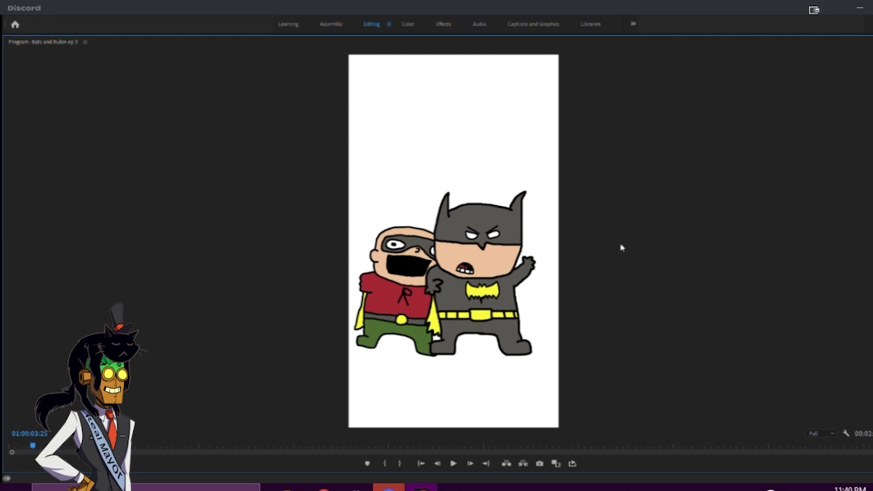
key(grave)
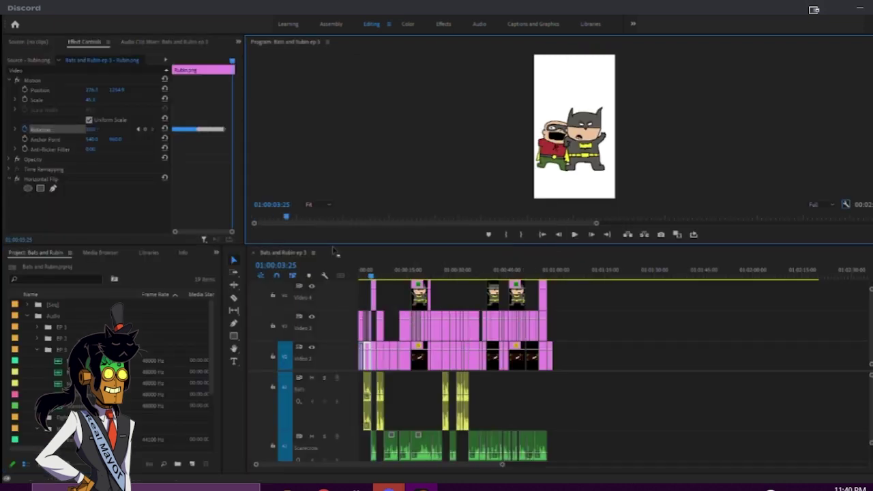
drag(285, 222, 170, 223)
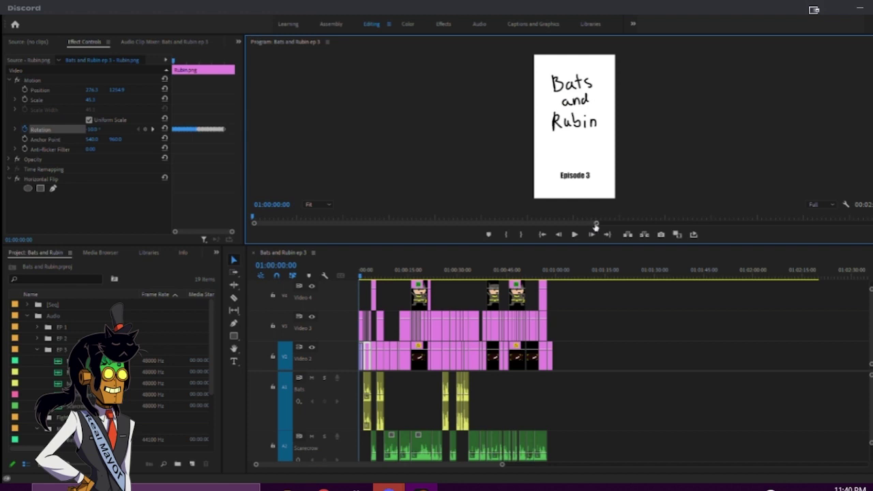
drag(195, 62, 120, 65)
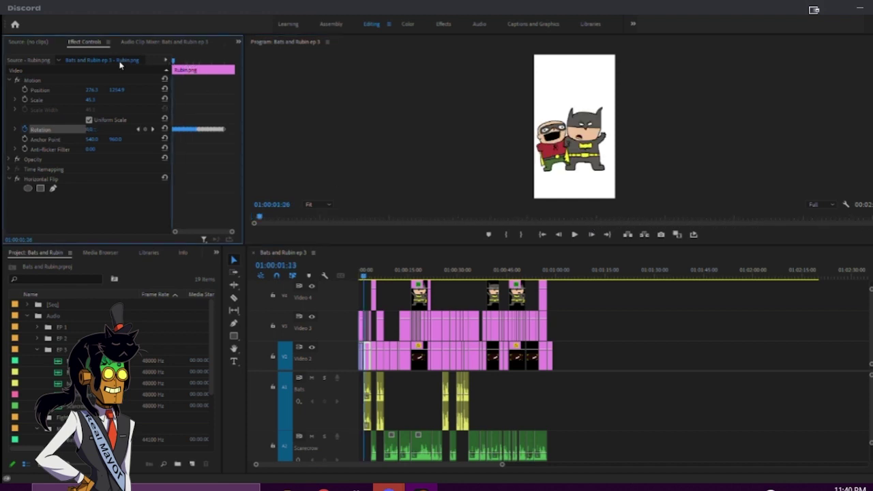
key(equal)
key(minus)
key(minus)
key(minus)
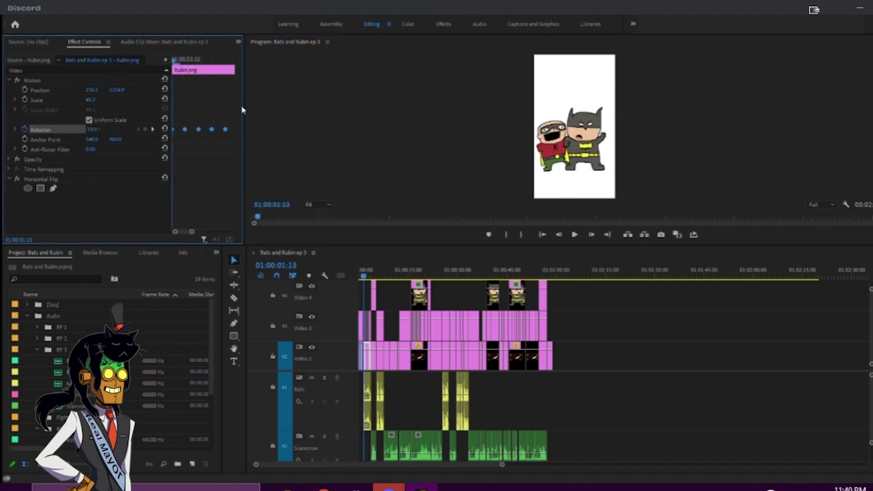
key(minus)
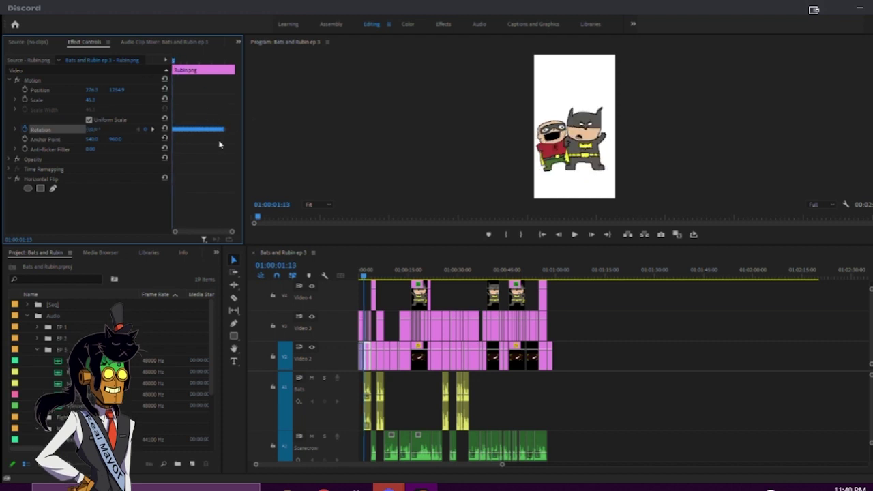
drag(225, 120, 162, 143)
key(Delete)
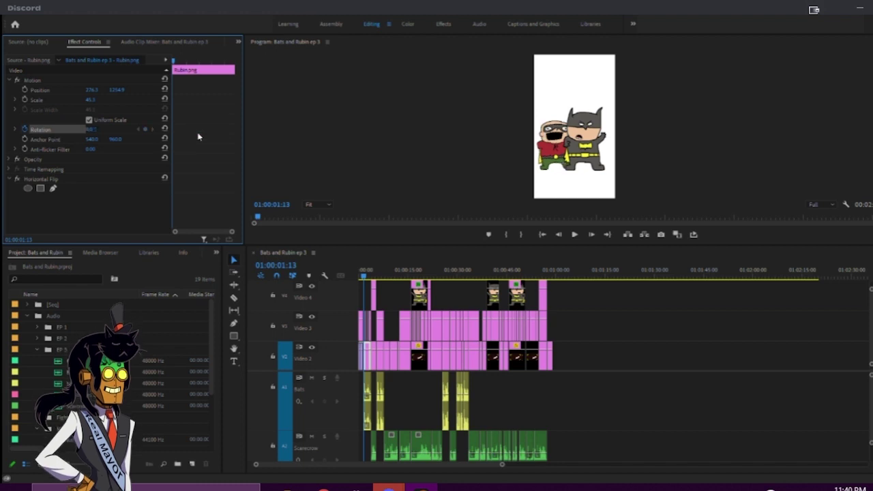
key(ctrl+z)
- Move Rubin's second to fifth Rotation keyframes to consecutive frames from 01:00:01:14 to 01:00:01:17
key(=)
key(=)
key(=)
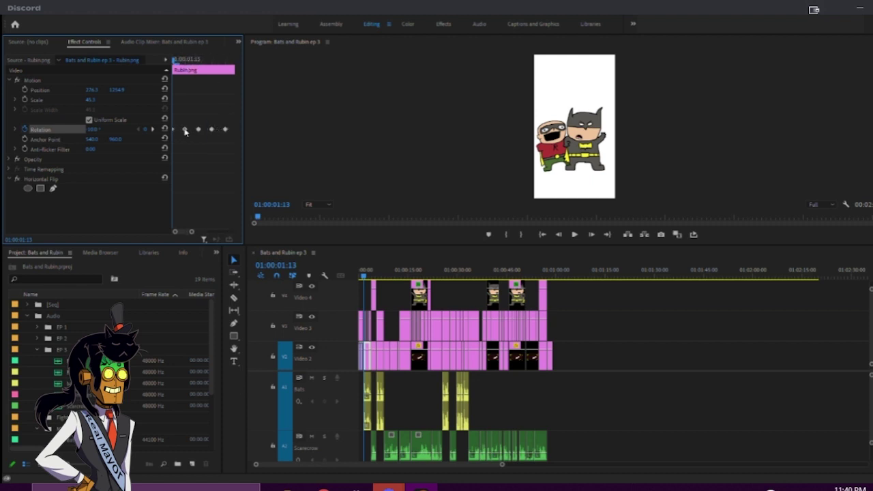
key(Right)
drag(185, 129, 177, 129)
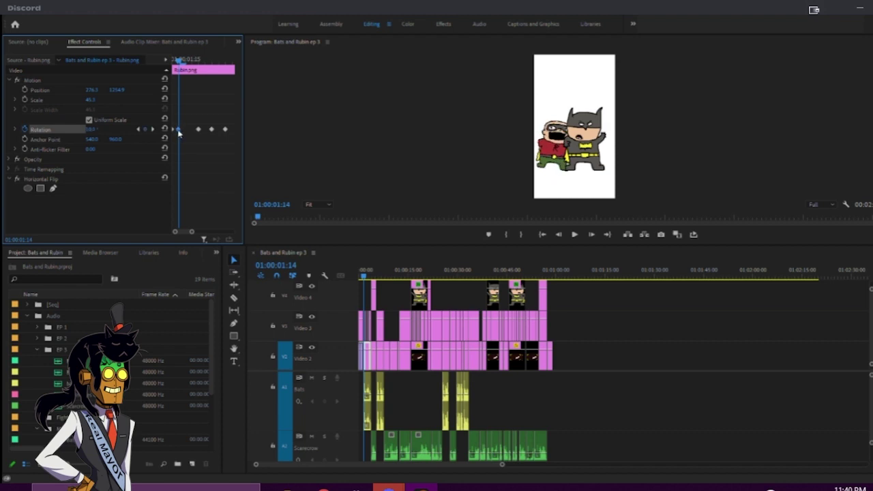
key(Right)
drag(201, 132, 187, 134)
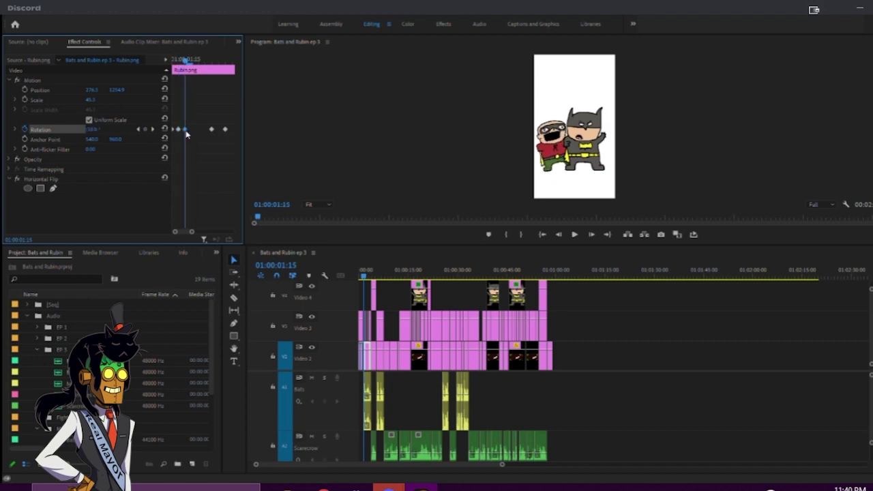
key(Right)
drag(210, 130, 191, 131)
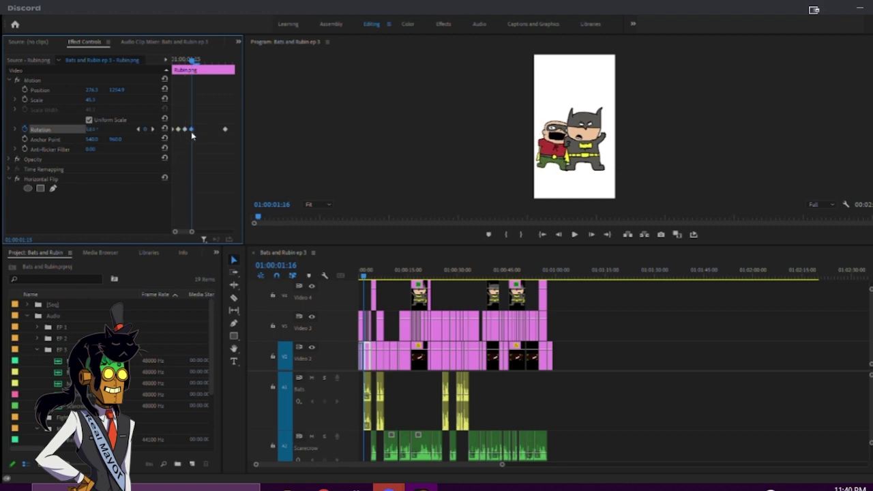
key(Right)
drag(226, 130, 201, 134)
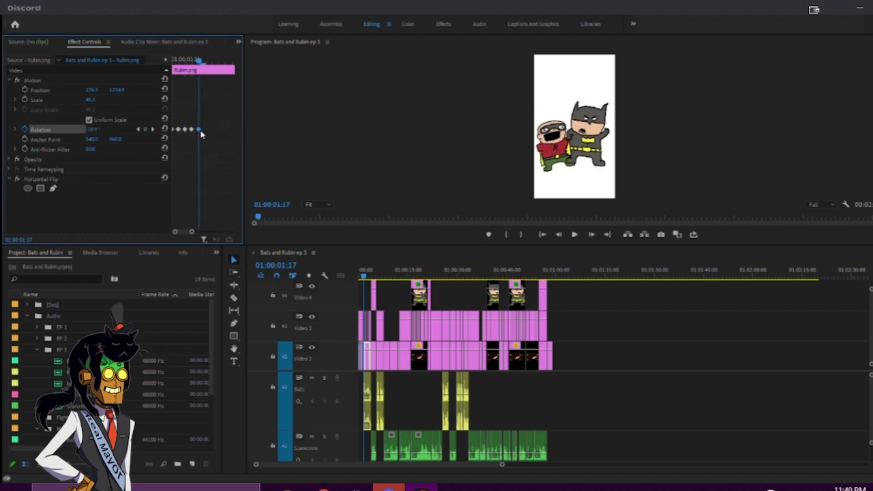
- Shift the following Rotation keyframes earlier so they sit one frame apart up to 01:00:01:22
key(Right)
key(minus)
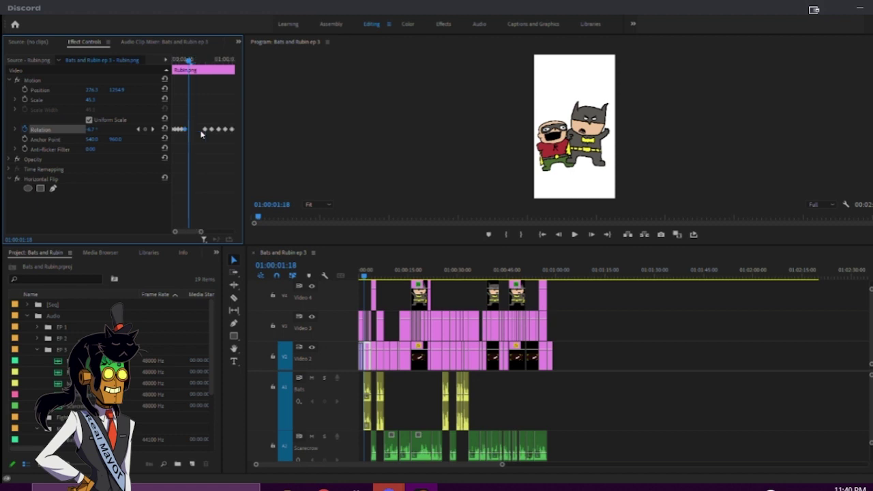
drag(240, 137, 194, 134)
key(Right)
drag(196, 132, 197, 132)
key(Right)
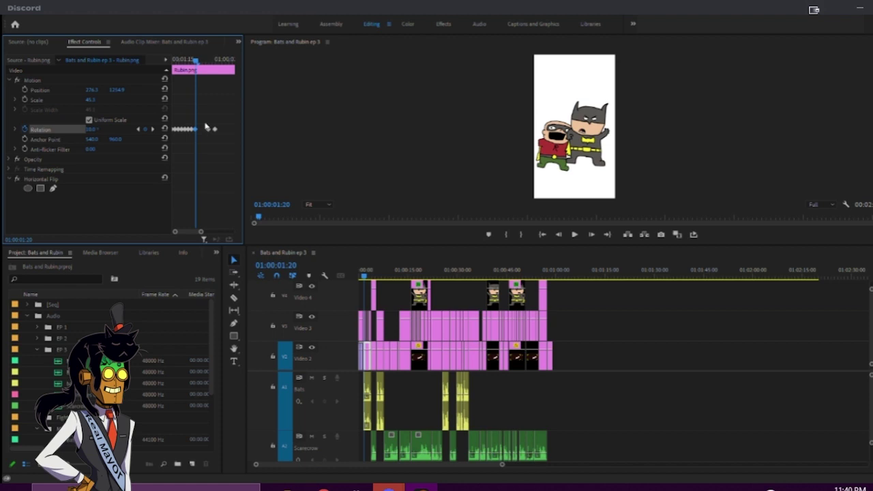
key(Right)
drag(209, 133, 204, 132)
key(Right)
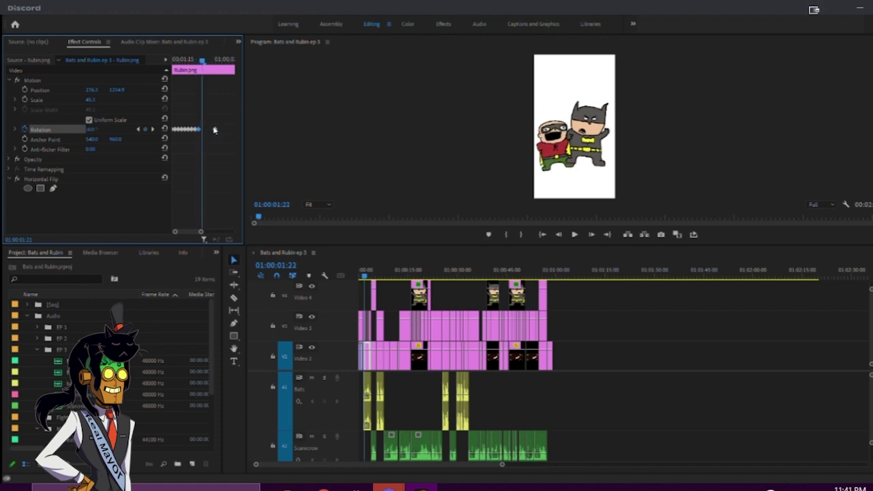
drag(204, 134, 203, 133)
- Shift Rubin's next Rotation keyframes earlier to 01:00:01:22 and 01:00:01:23
key(equal)
key(equal)
key(minus)
scroll(203, 134, up, 2)
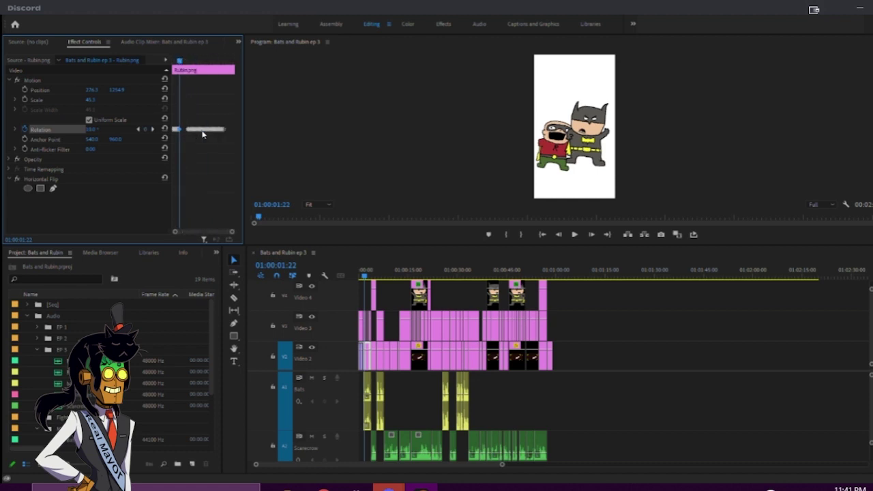
drag(226, 117, 189, 135)
scroll(183, 134, down, 3)
scroll(184, 134, up, 2)
scroll(190, 232, up, 2)
drag(216, 233, 188, 233)
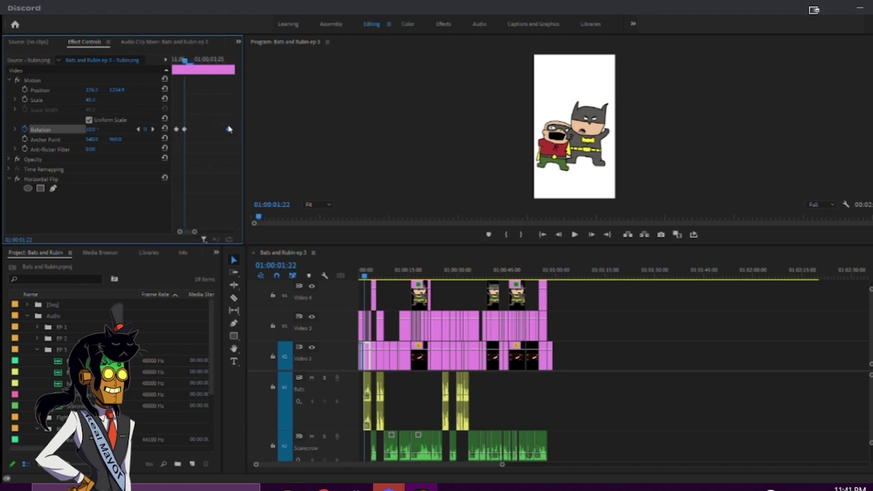
key(Right)
drag(228, 129, 193, 136)
- Move the following two Rotation keyframes to 01:00:01:24 and 01:00:01:25
key(Right)
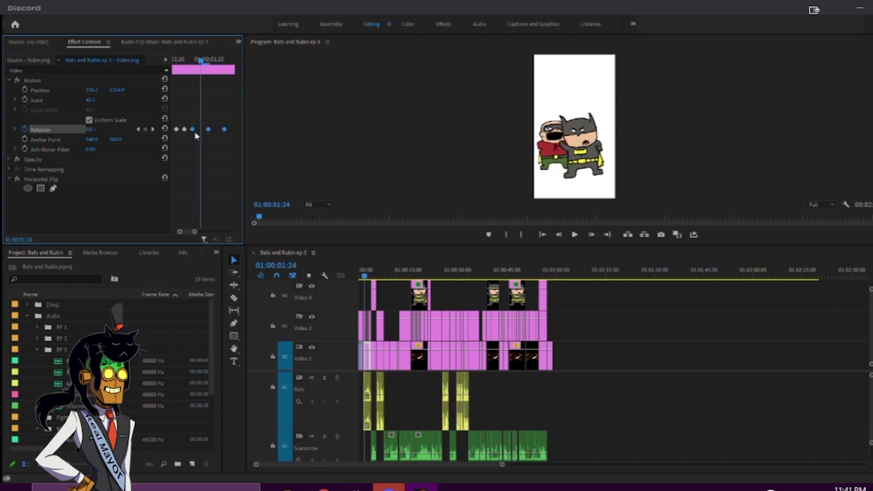
drag(209, 131, 207, 131)
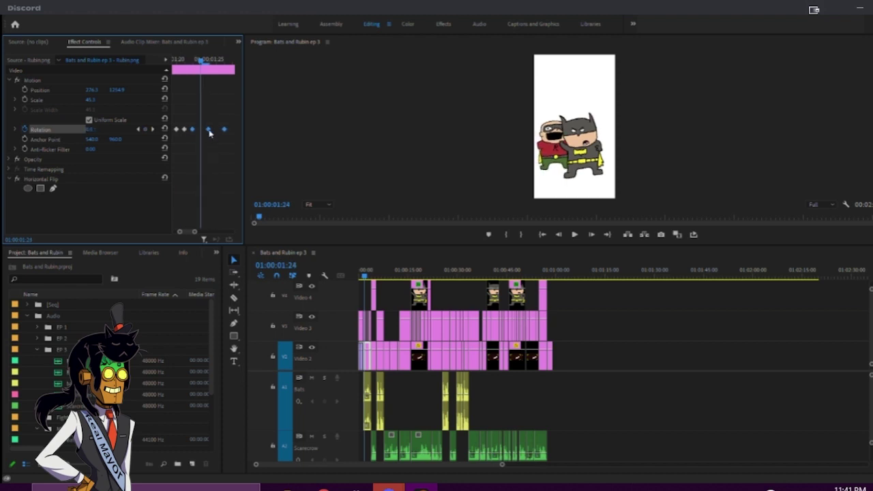
drag(205, 132, 200, 132)
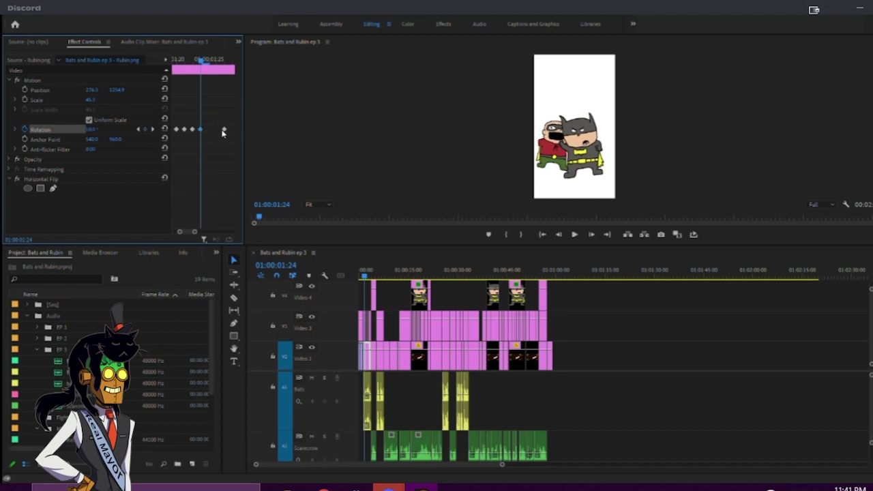
key(Right)
key(a)
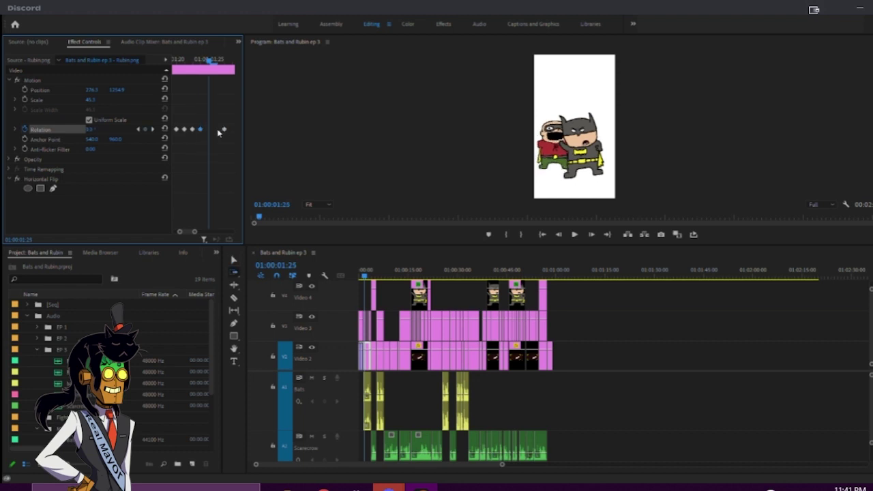
key(v)
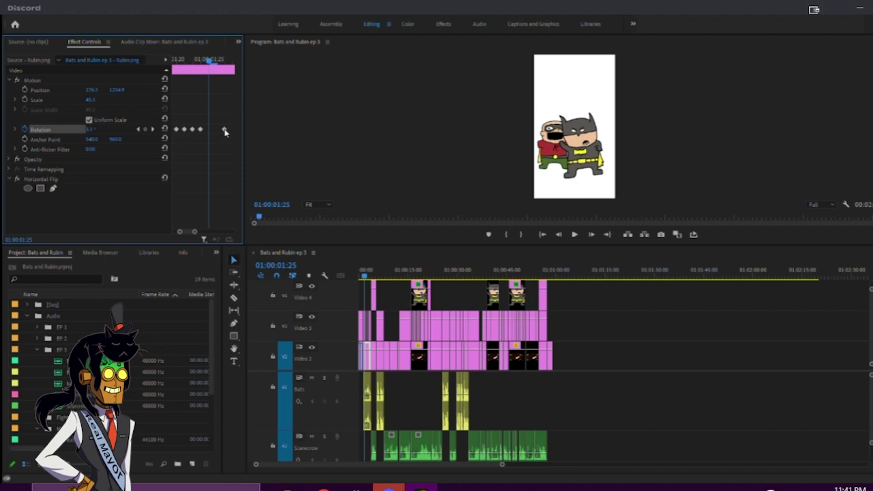
drag(225, 129, 209, 130)
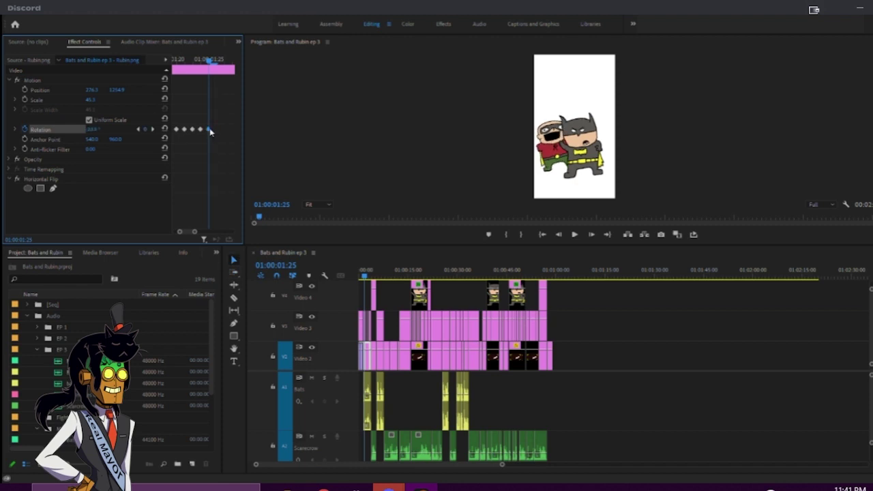
- Move the next two Rotation keyframes to 01:00:01:26 and 01:00:01:27
key(a)
key(Right)
key(minus)
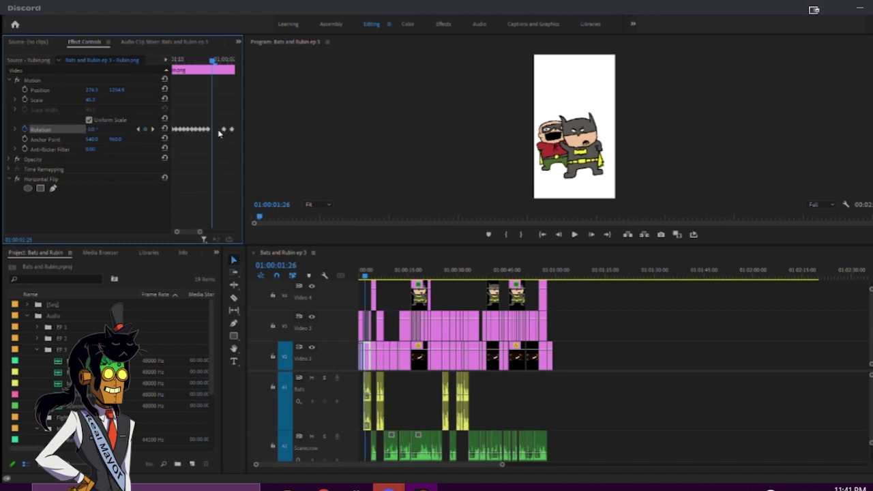
key(Right)
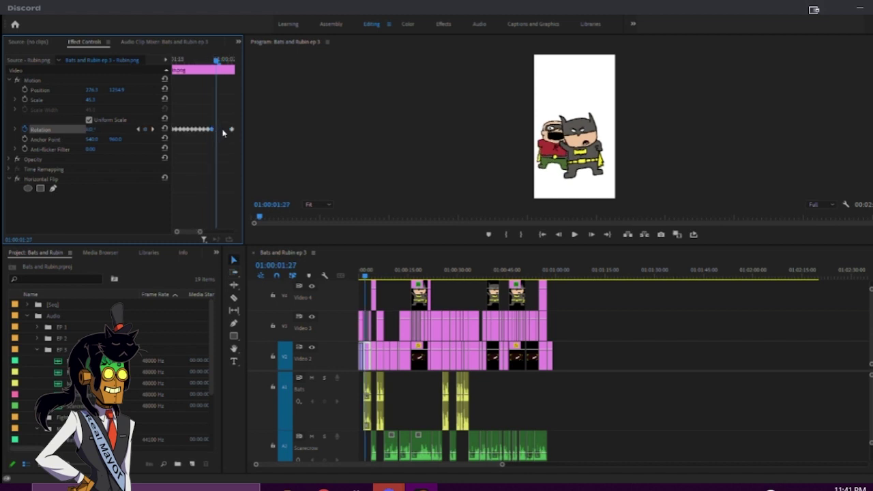
drag(231, 130, 216, 132)
- Continue tightening Rubin's Rotation keyframes to one-frame spacing from 01:00:01:28 up to 01:00:02:01
key(Right)
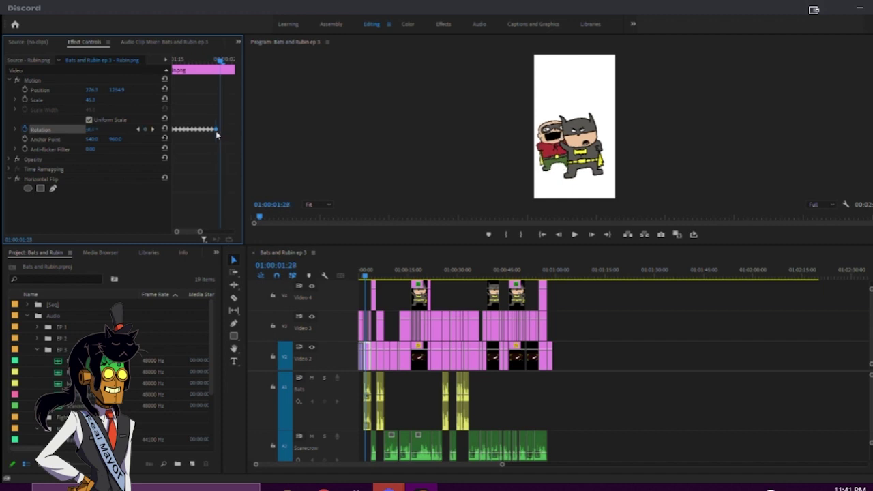
key(minus)
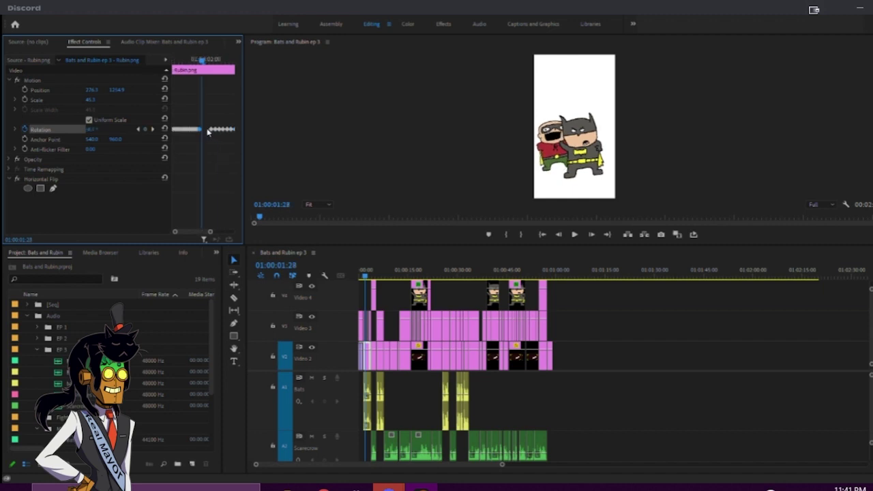
key(Right)
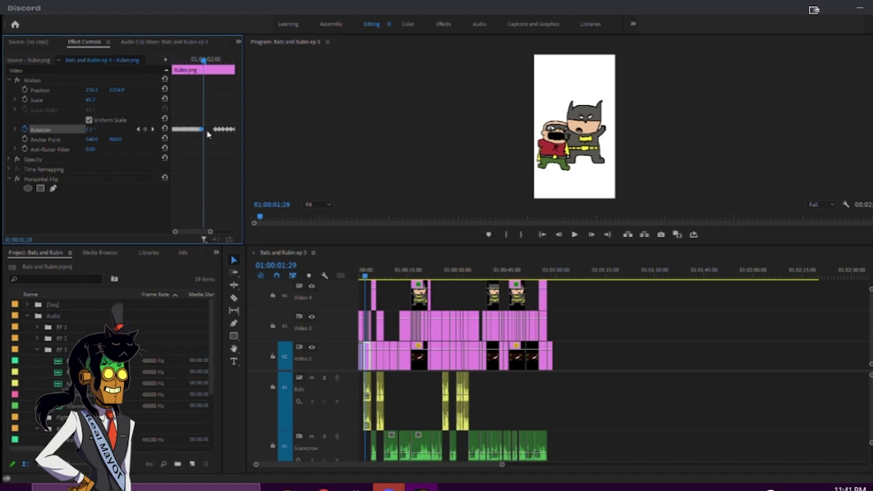
drag(215, 132, 206, 133)
key(Right)
key(Right)
drag(221, 131, 207, 135)
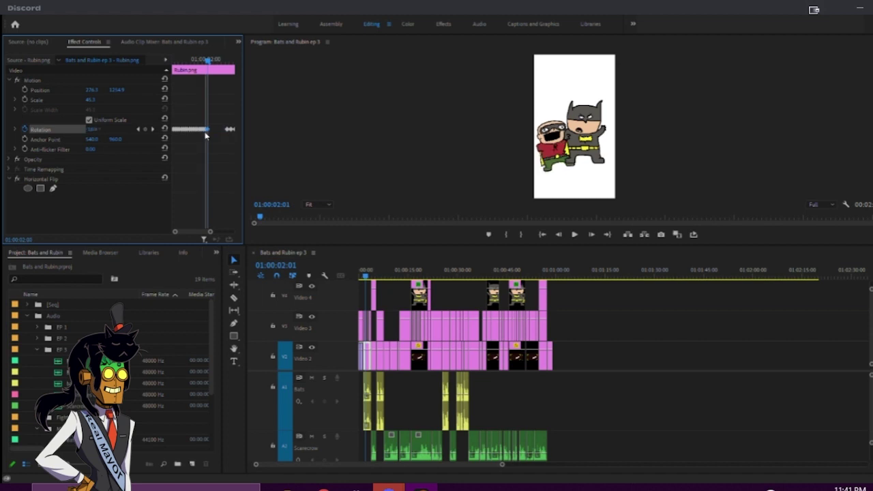
- Watch Rubin's tightened wobble in an enlarged preview, playing from the Episode 3 title into the first dialogue shot
scroll(206, 136, down, 3)
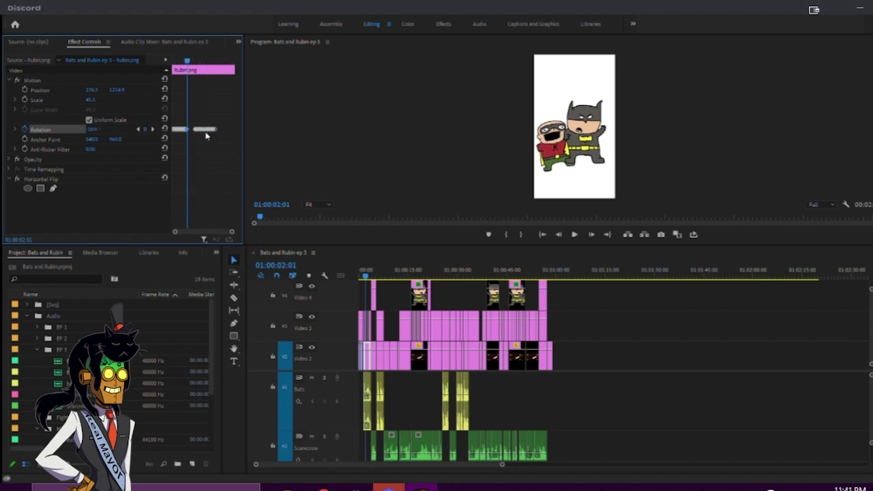
key(equal)
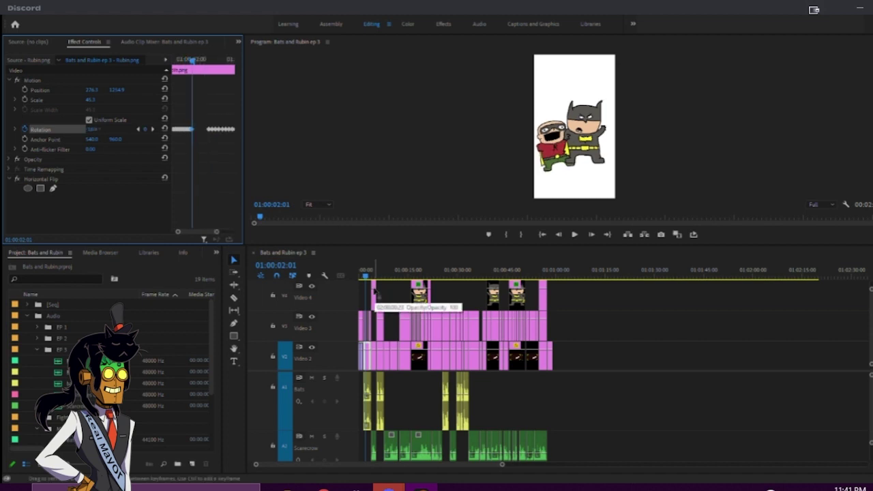
click(386, 293)
key(equal)
key(equal)
key(equal)
key(equal)
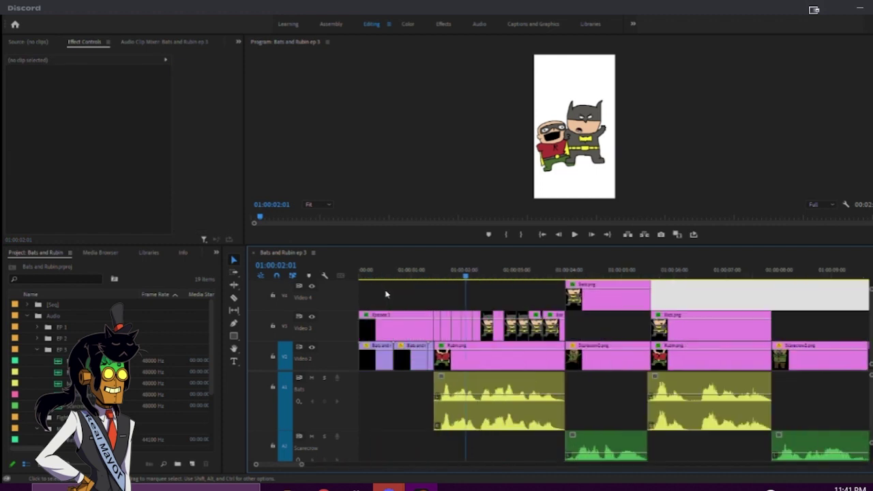
drag(417, 275, 387, 273)
click(668, 122)
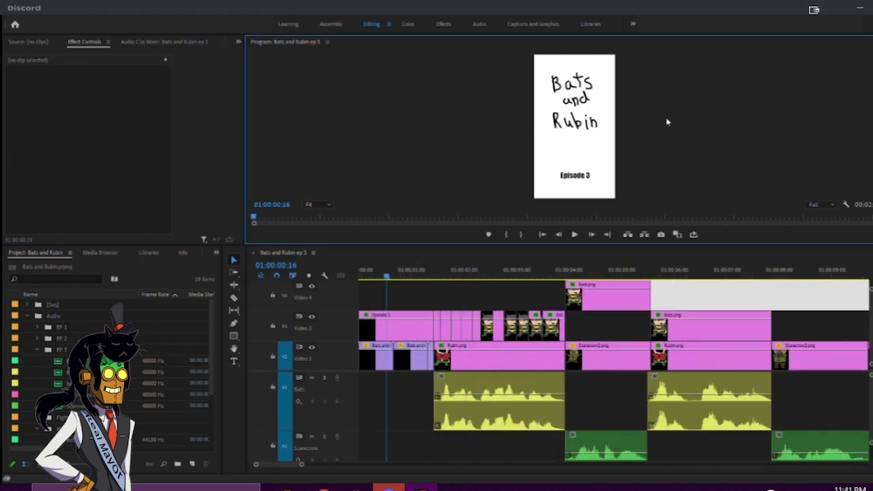
key(grave)
key(space)
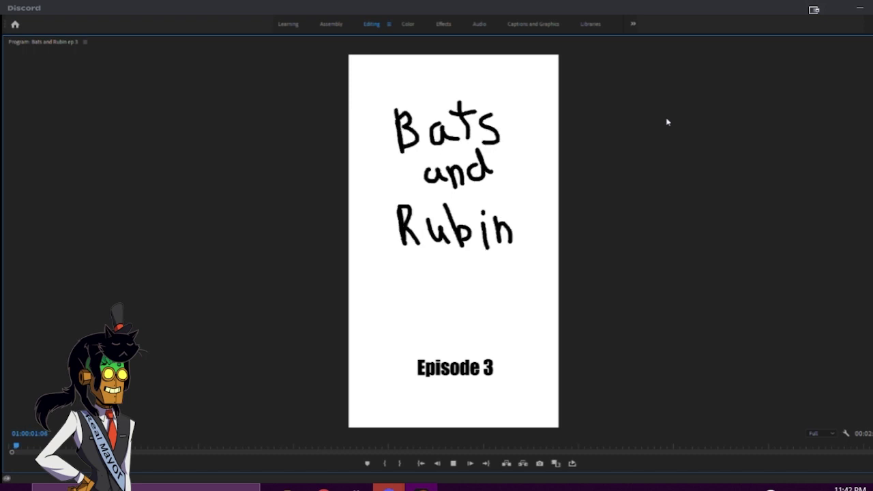
key(space)
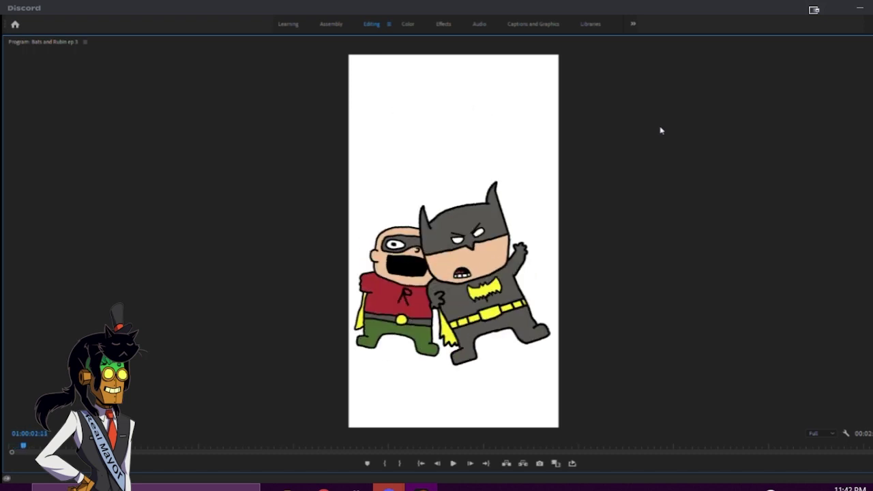
drag(27, 448, 3, 448)
key(space)
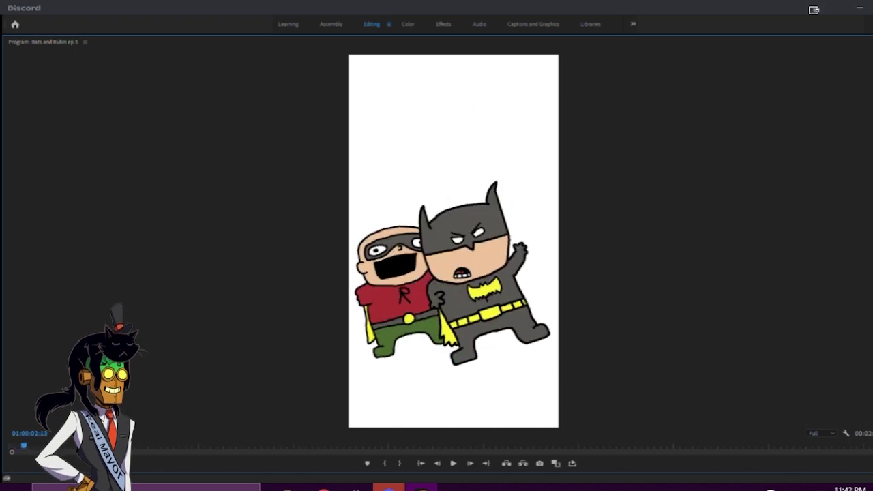
- Replay the first dialogue shot from its start and from about 01:00:02:00 to compare the one-frame and two-frame wobble
key(grave)
drag(438, 277, 459, 285)
key(space)
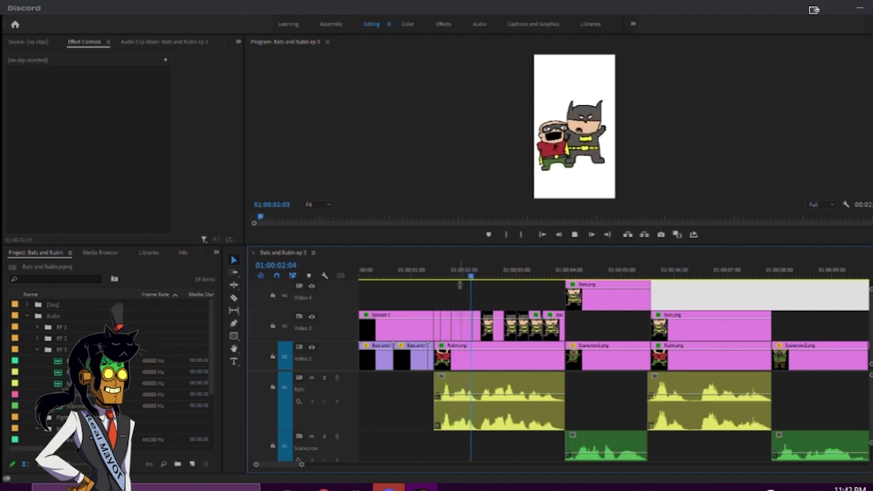
key(space)
click(459, 277)
key(space)
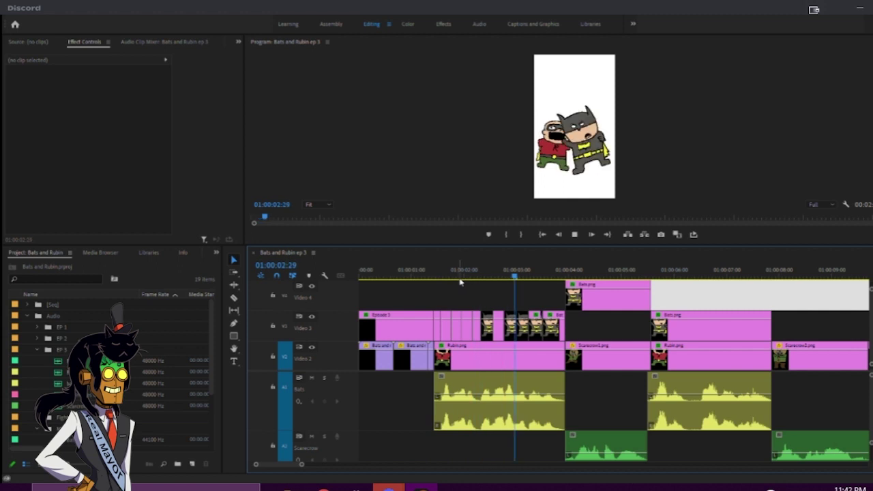
click(435, 278)
key(space)
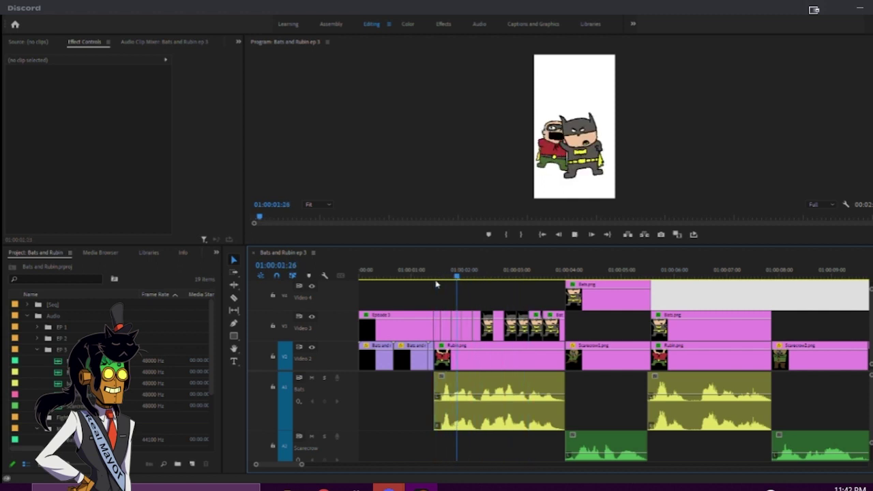
key(space)
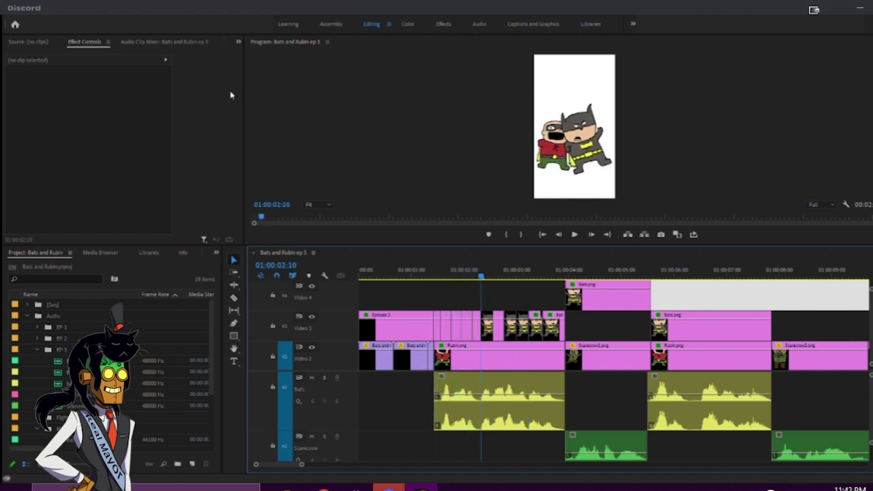
- Select Rubin's clip in the first dialogue shot, move to 01:00:01:15 and save the project
click(29, 42)
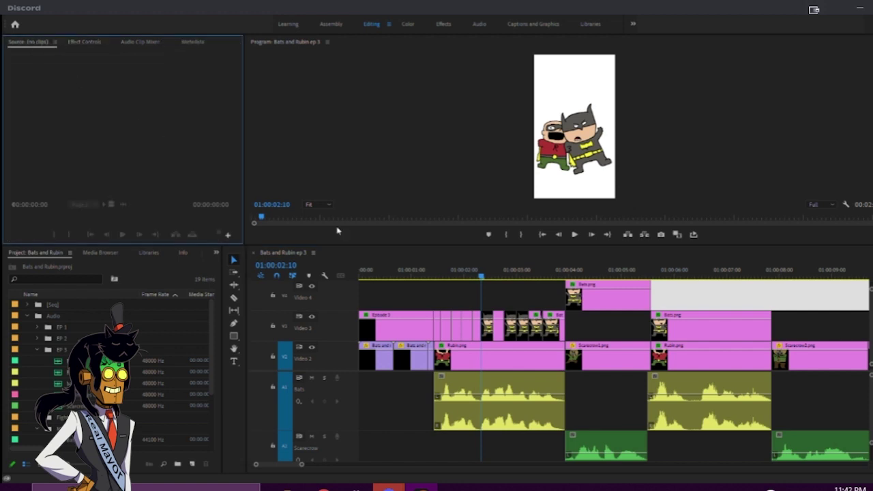
click(445, 363)
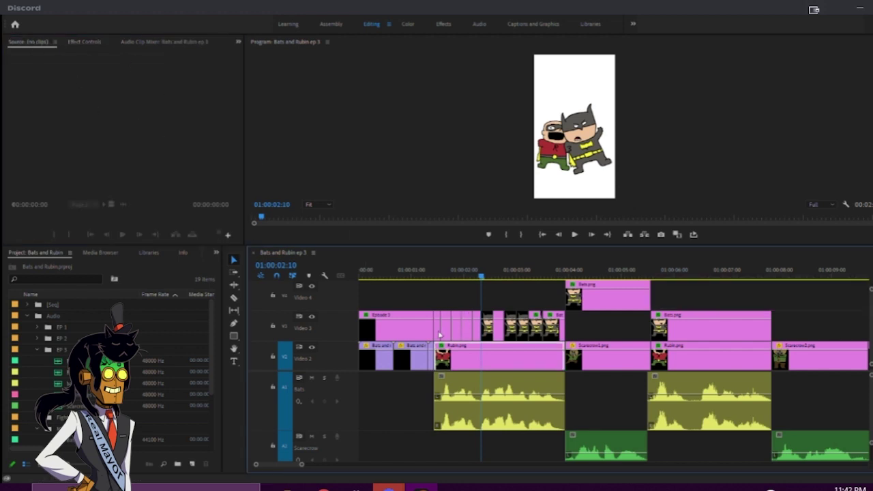
click(439, 272)
key(ctrl+s)
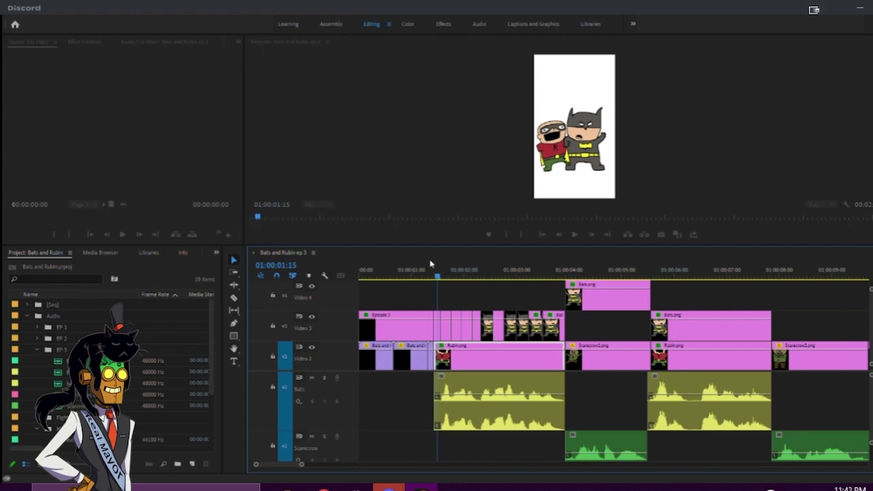
- Replace Rubin's tightened Rotation keyframes with the earlier two-frame-spaced sequence starting at 01:00:01:13
click(84, 42)
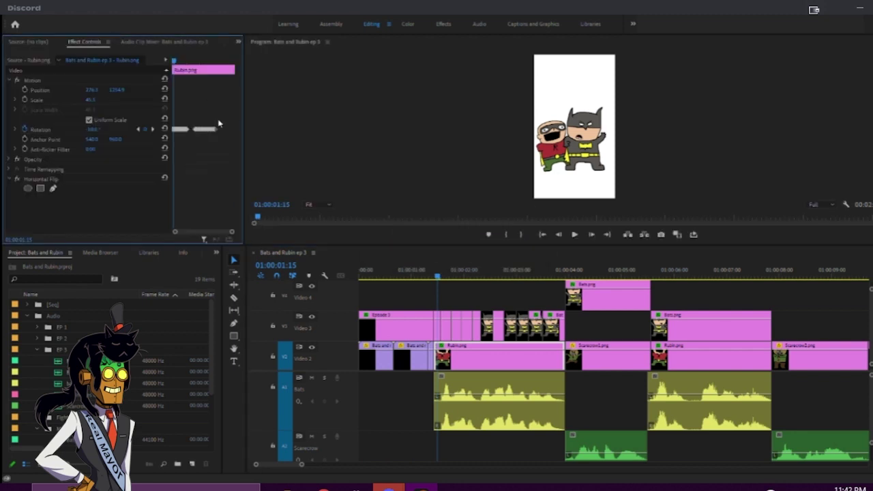
drag(158, 139, 111, 151)
key(Delete)
key(Left)
key(Left)
key(ctrl+shift+z)
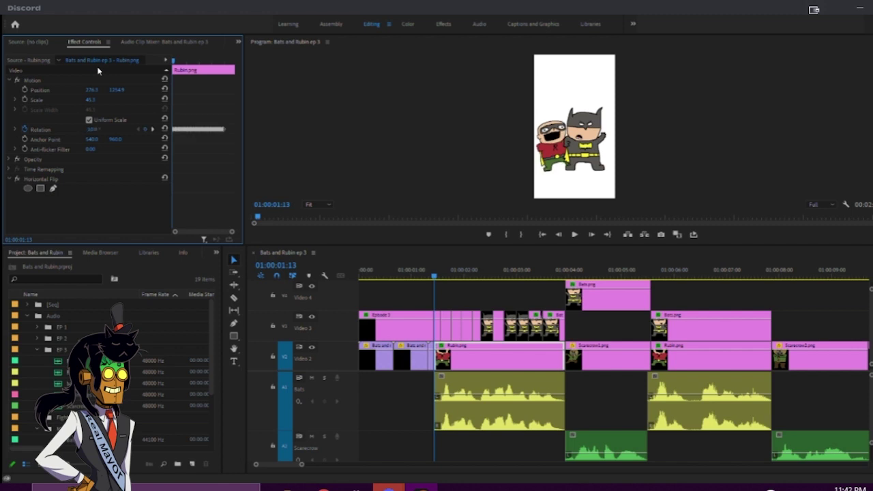
- Copy all of Rubin's Rotation keyframes and paste them starting at 01:00:03:17, two frames after the last one
drag(123, 138, 106, 138)
drag(228, 61, 220, 62)
click(153, 130)
click(153, 130)
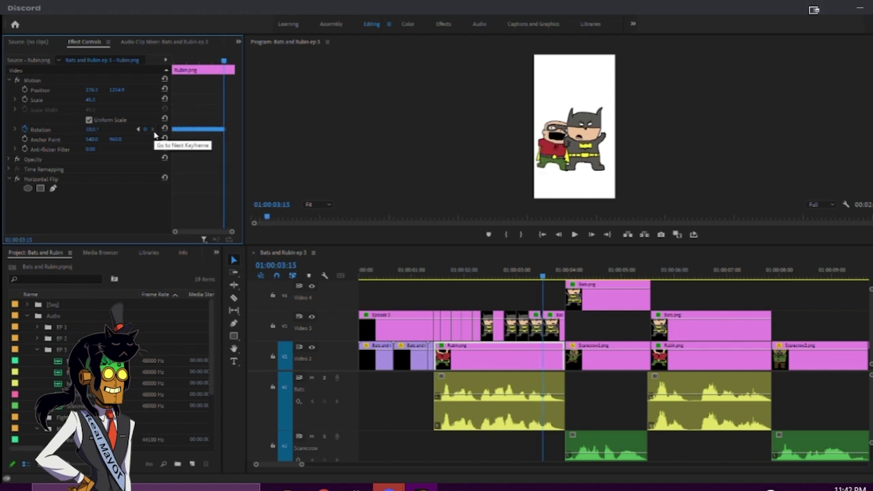
key(Right)
key(Right)
key(ctrl+v)
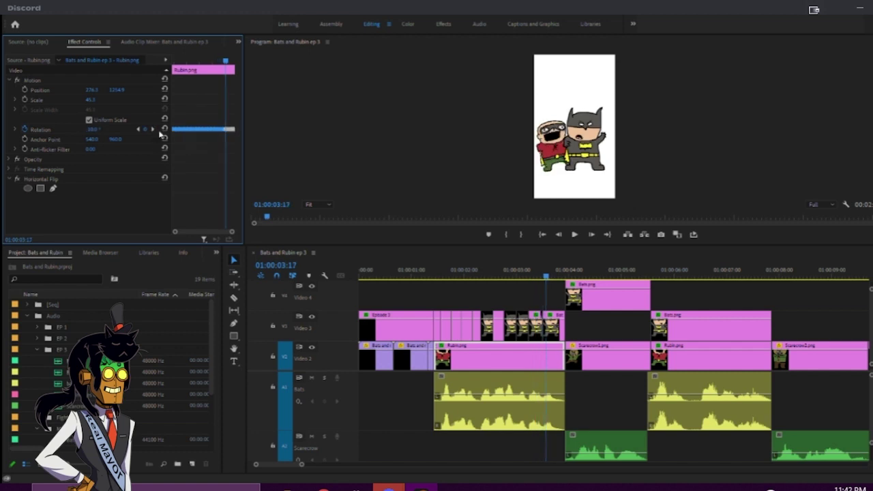
- Delete Rubin's Rotation keyframes from 01:00:03:19 onward in the first dialogue shot and set Rotation to 0 at that frame
drag(527, 274, 550, 278)
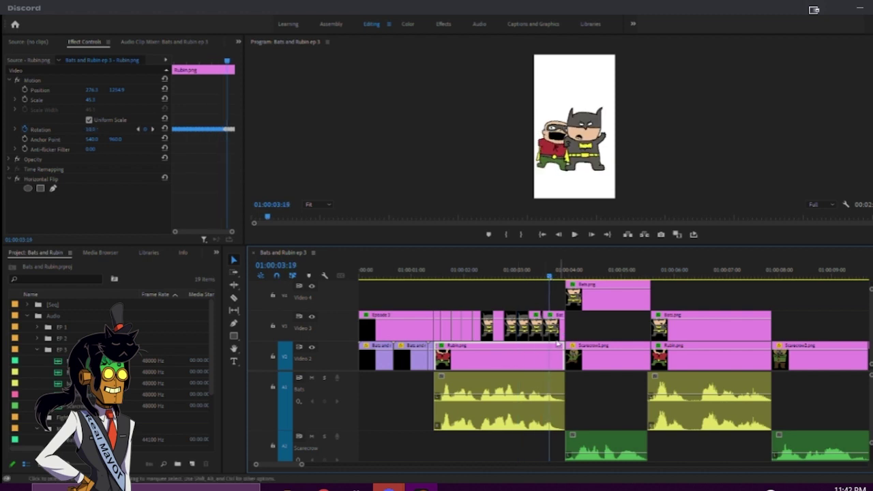
drag(232, 232, 213, 236)
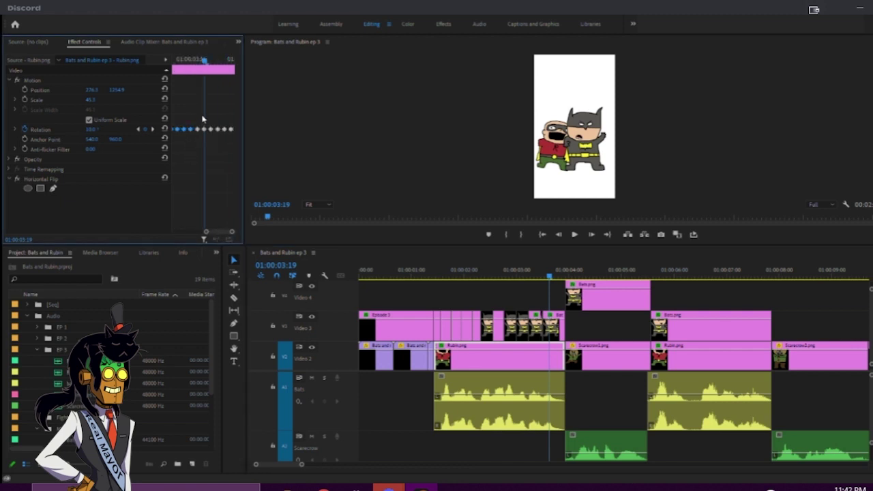
drag(204, 120, 259, 143)
key(Delete)
click(93, 130)
text(0)
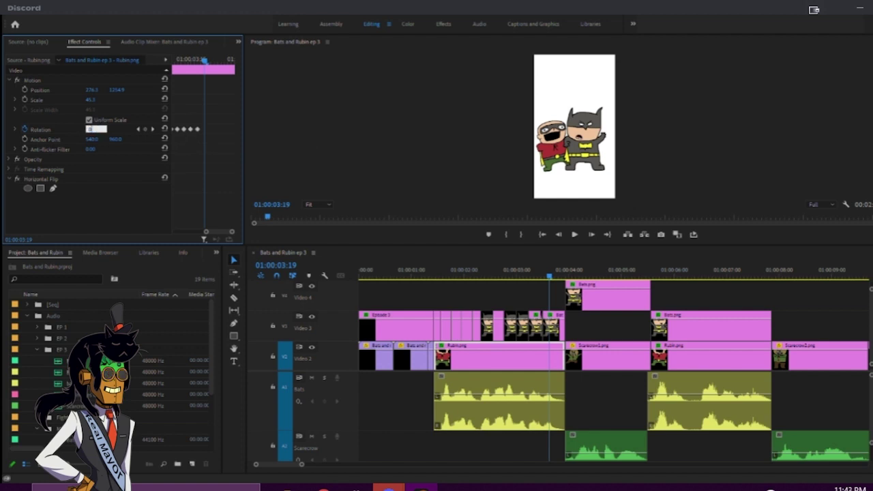
key(Return)
- Play the sequence from its start into the Scarecrow shot with the program view maximized, and restore the panel layout
key(Home)
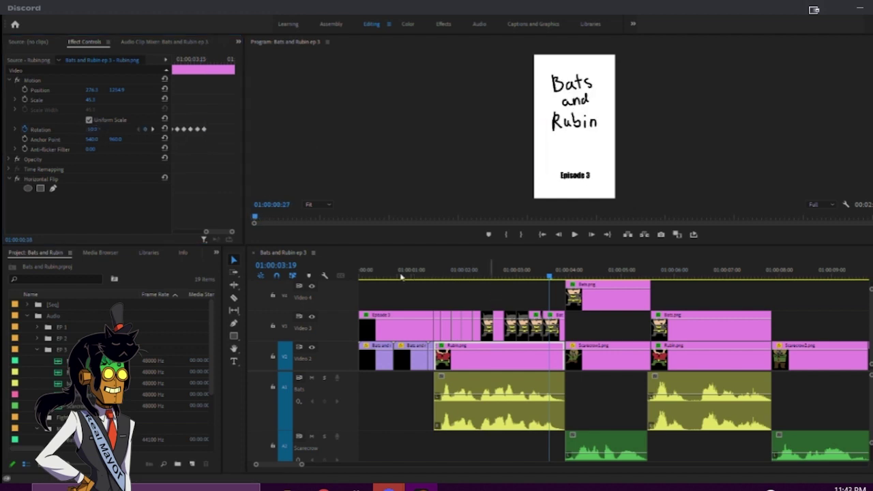
key(grave)
key(space)
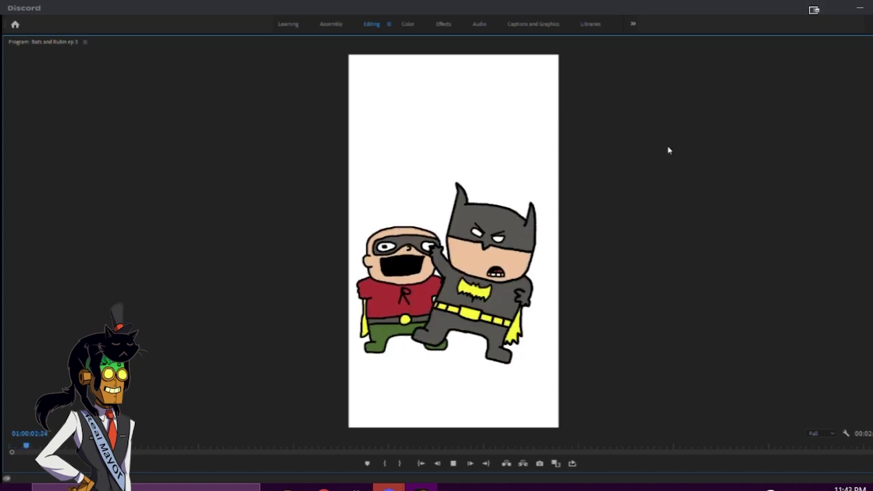
key(space)
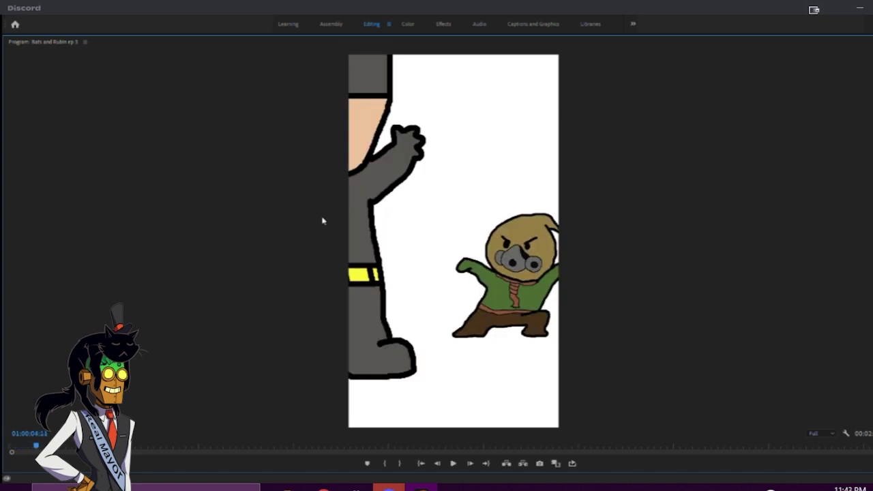
key(grave)
- Step through Rubin's remaining Rotation keyframes past the clip's end, as far as 01:00:04:23
click(233, 60)
key(Right)
key(Right)
key(Right)
key(Right)
key(Right)
click(152, 129)
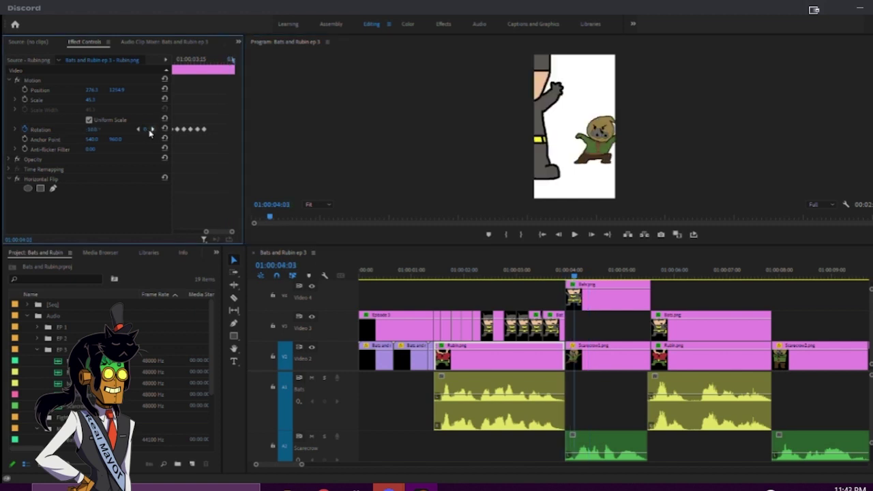
click(153, 129)
click(152, 129)
click(153, 129)
click(152, 129)
click(152, 129)
click(153, 129)
click(151, 130)
click(153, 129)
click(150, 131)
click(152, 129)
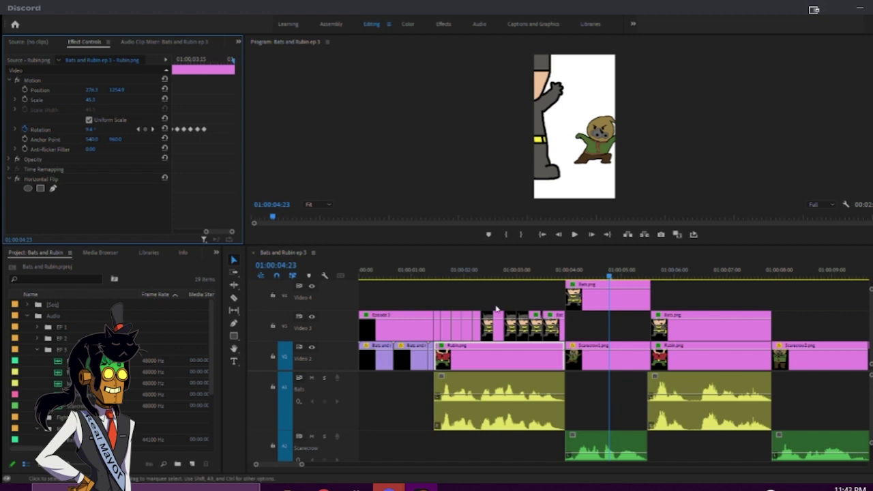
- Move Rubin's first-shot clip to Video 4, lower the second shot's Bats clip to Video 3, and extend Rubin's clip past 01:00:08:00
scroll(528, 355, down, 1)
scroll(528, 355, up, 1)
drag(536, 363, 537, 302)
click(613, 299)
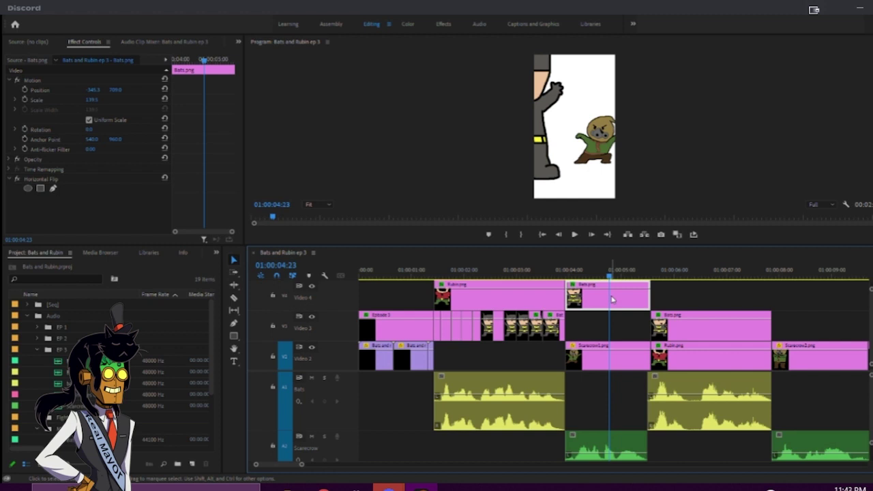
key(alt+Down)
drag(561, 299, 811, 298)
- Delete the leftover group of Rotation keyframes around 01:00:04:23 on Rubin's extended clip
click(230, 233)
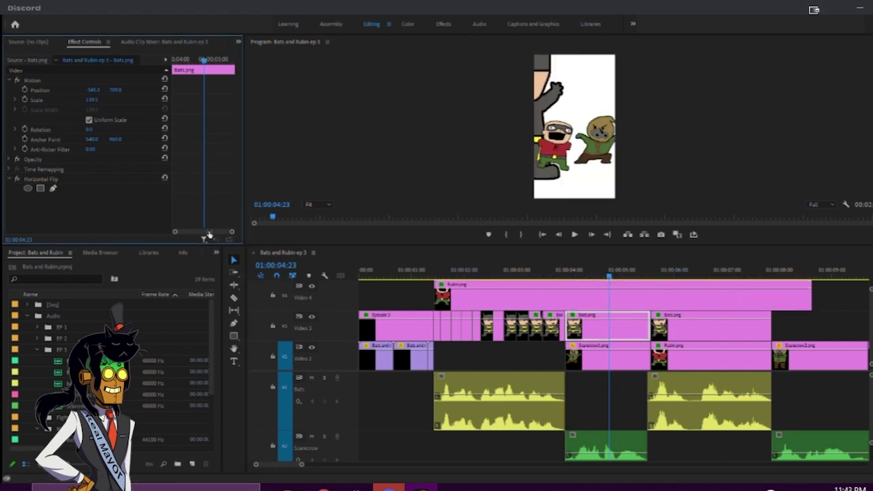
click(604, 293)
click(191, 140)
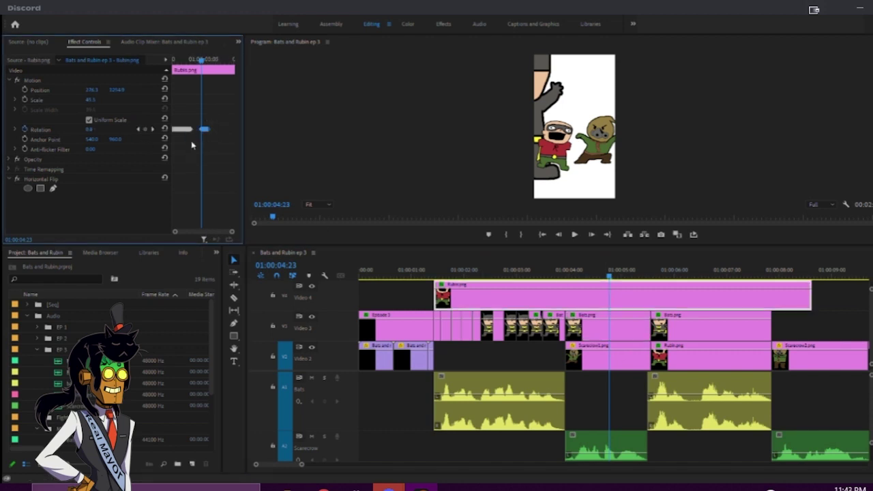
key(Delete)
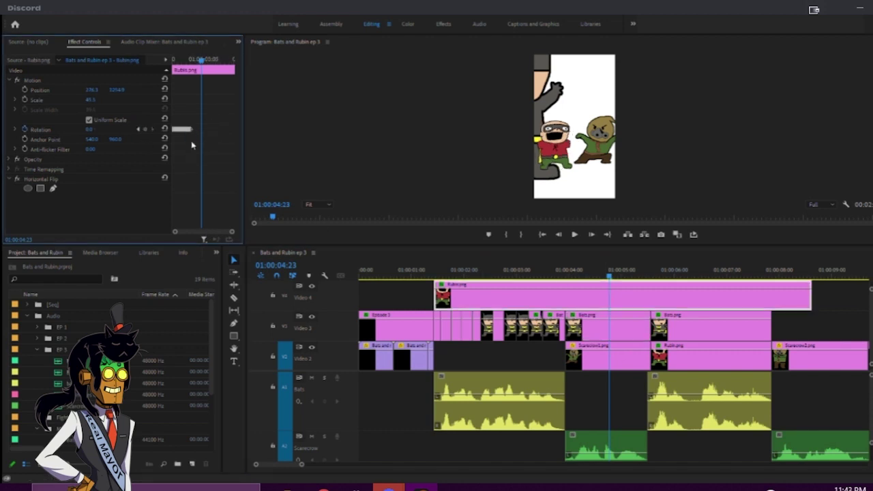
- Trim Rubin's clip back to the end of the first shot, return it to Video 2, and replay the shot
click(805, 305)
drag(804, 300, 544, 352)
drag(518, 273, 430, 274)
key(space)
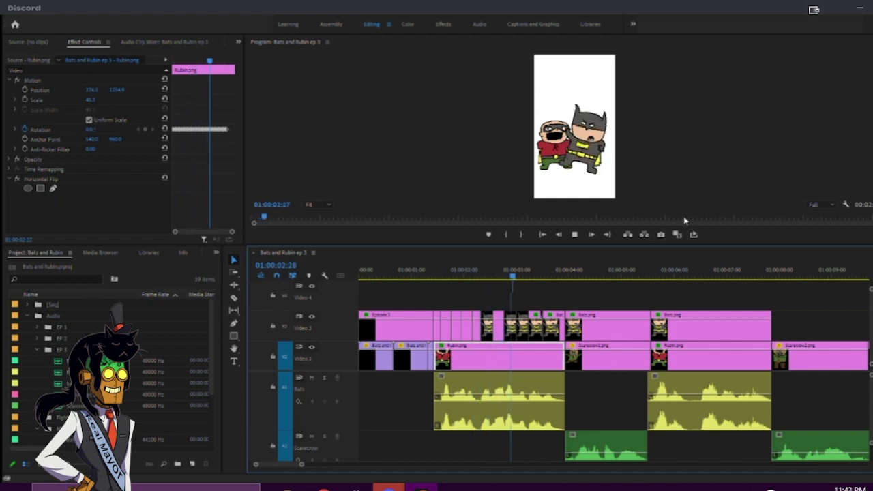
key(space)
- Nest the first shot's Bats and Rubin clips into one sequence named "Bats and Rubin walk in"
drag(537, 276, 558, 320)
right_click(516, 341)
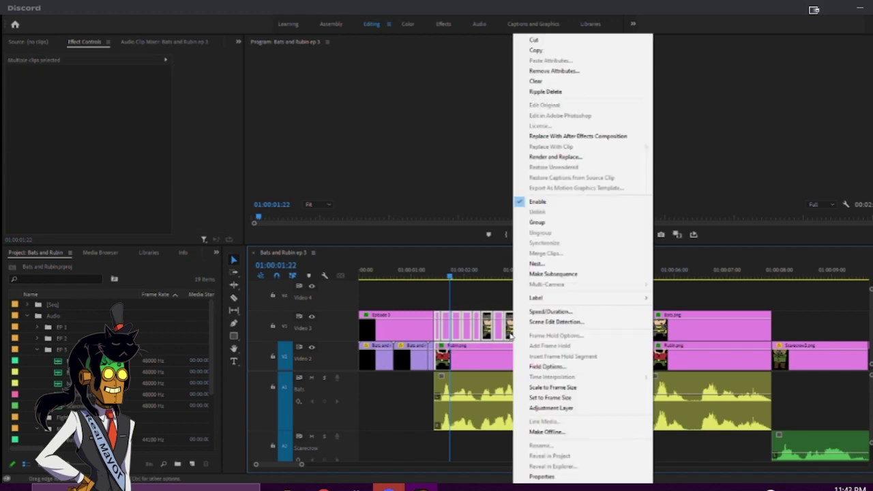
click(560, 268)
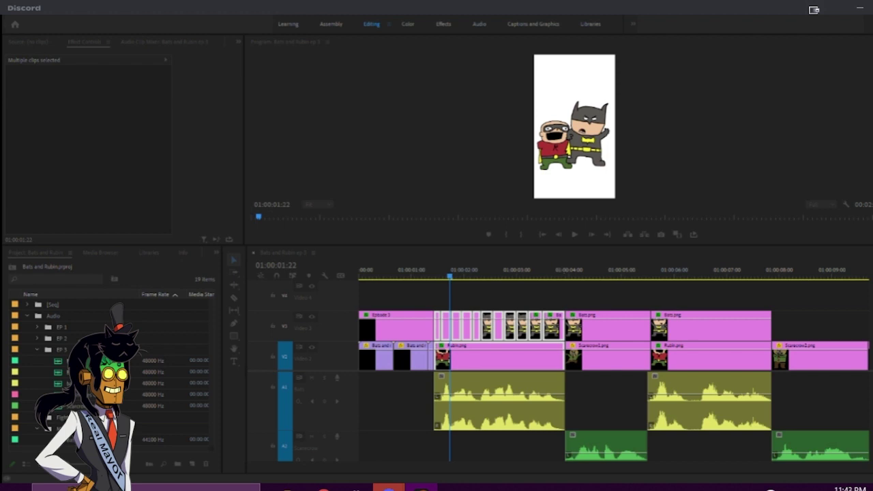
key(Return)
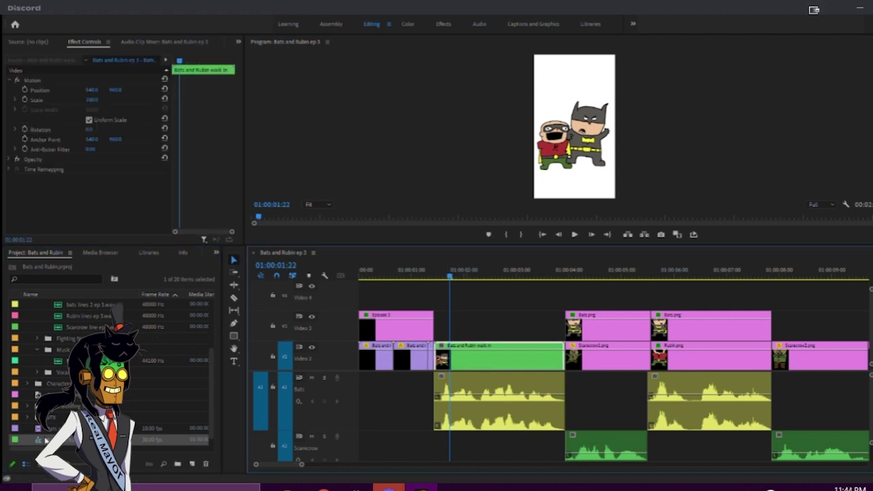
- Collapse the Audio bin, expand the sequence bins, and move the walk-in sequence into the [Nested Seq] bin
scroll(46, 341, up, 3)
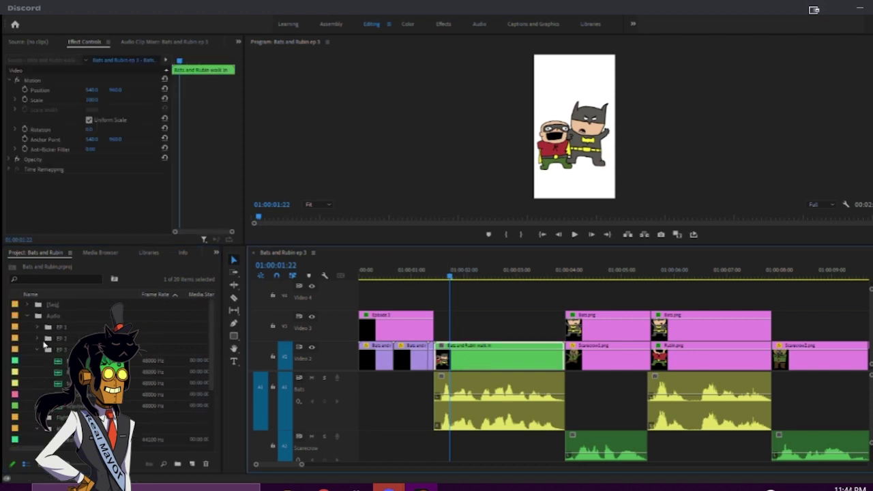
click(28, 316)
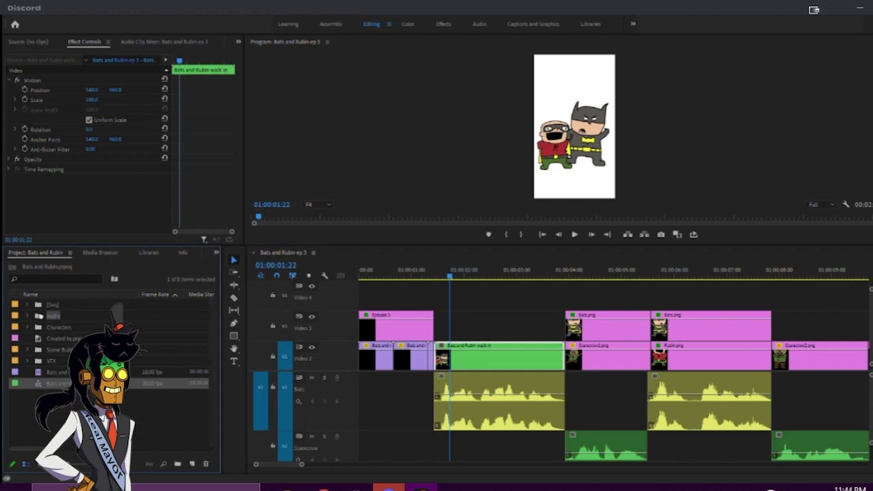
click(28, 304)
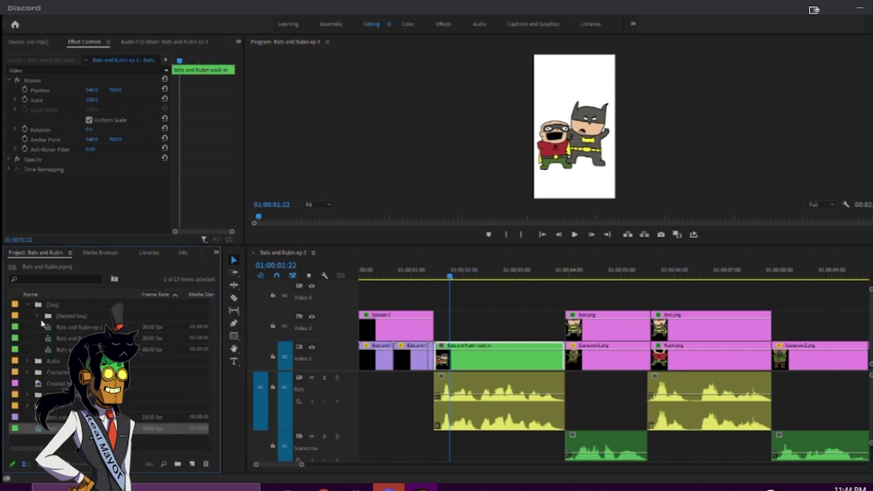
click(39, 317)
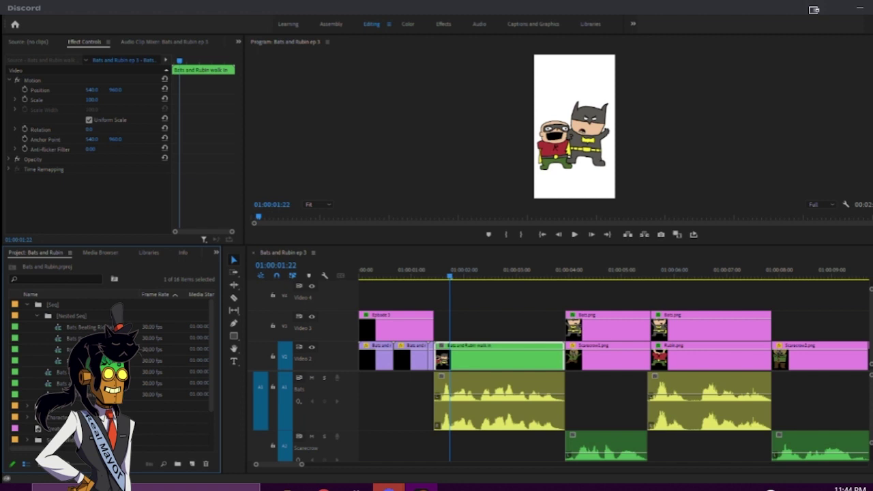
scroll(109, 361, down, 2)
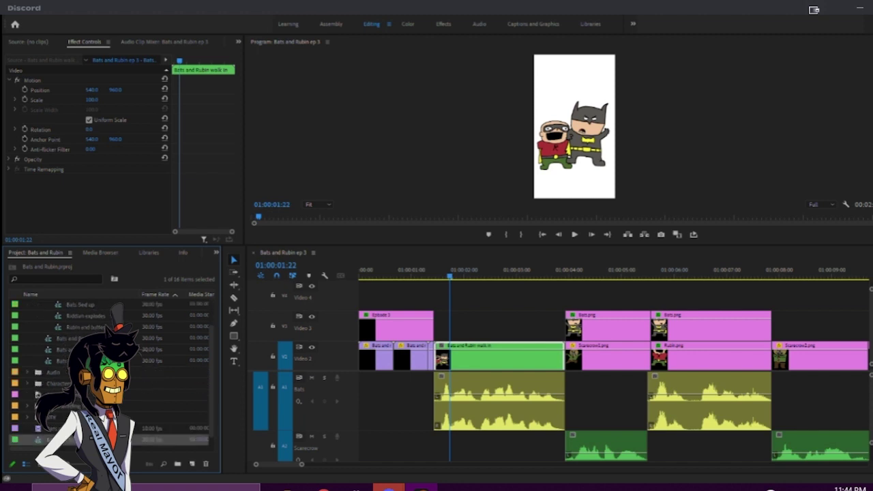
scroll(76, 327, up, 2)
drag(76, 323, 76, 321)
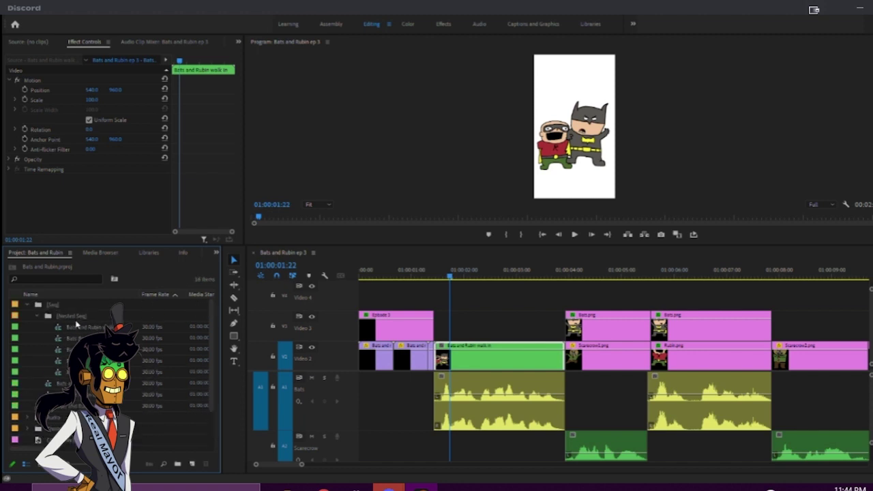
- Create an "Ep 3" bin inside [Nested Seq] and file the Bats and Rubin walk in sequence in it
click(62, 317)
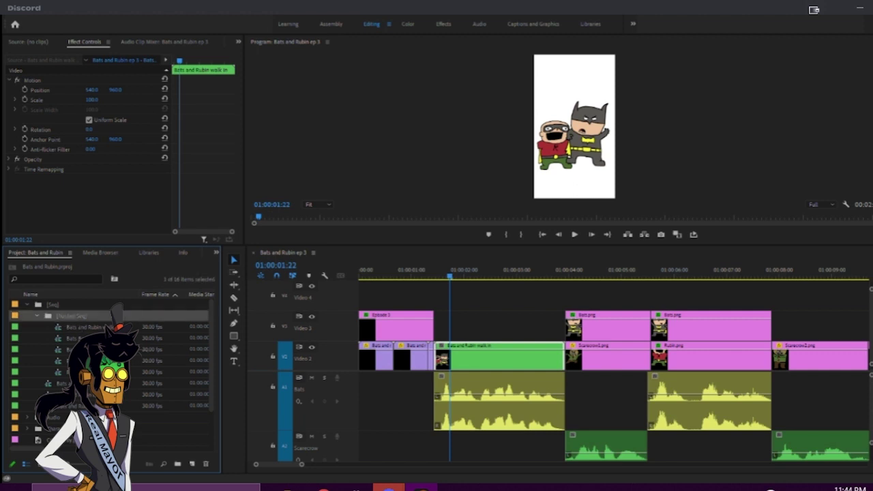
click(177, 465)
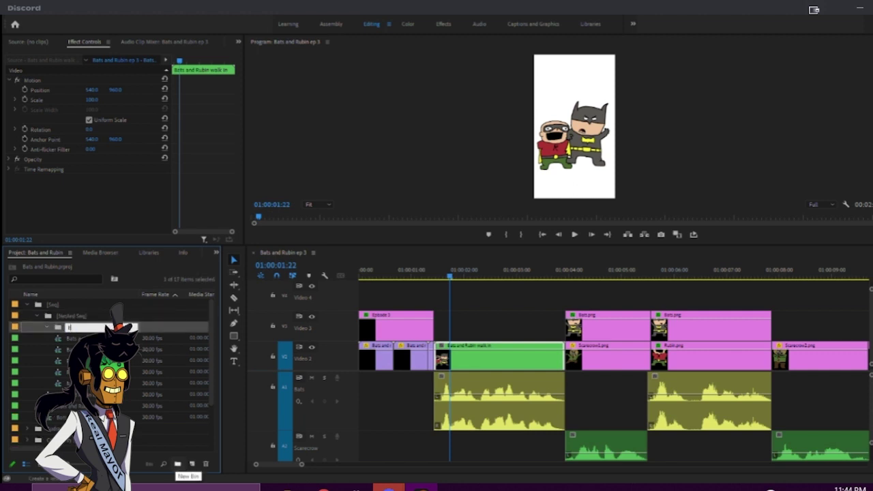
key(Tab)
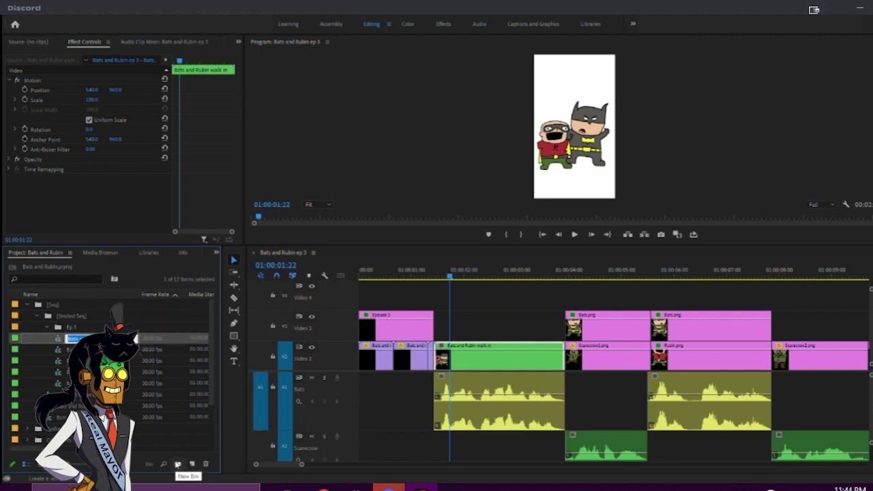
drag(63, 329, 58, 330)
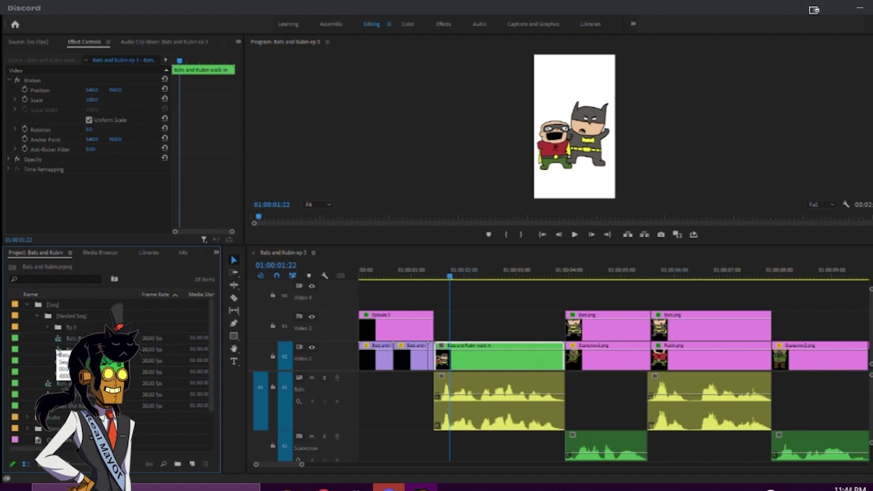
click(57, 349)
- Create a second bin named "Ep 2" inside [Nested Seq]
click(62, 317)
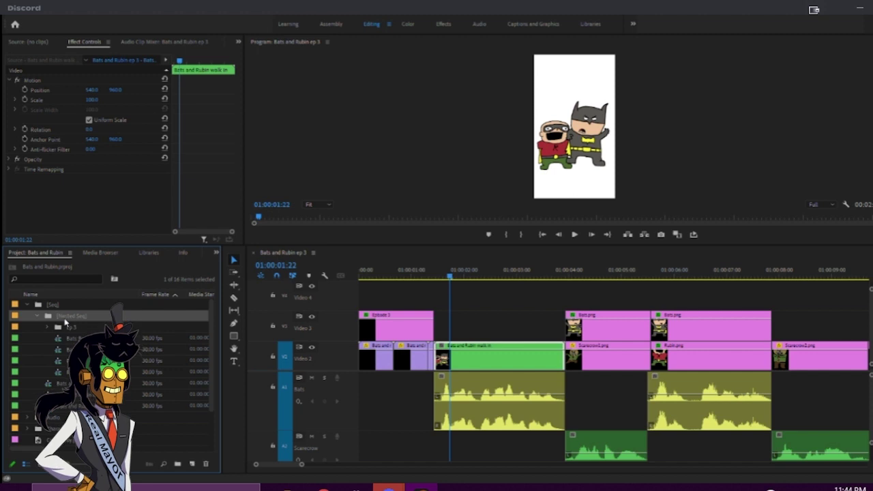
click(178, 464)
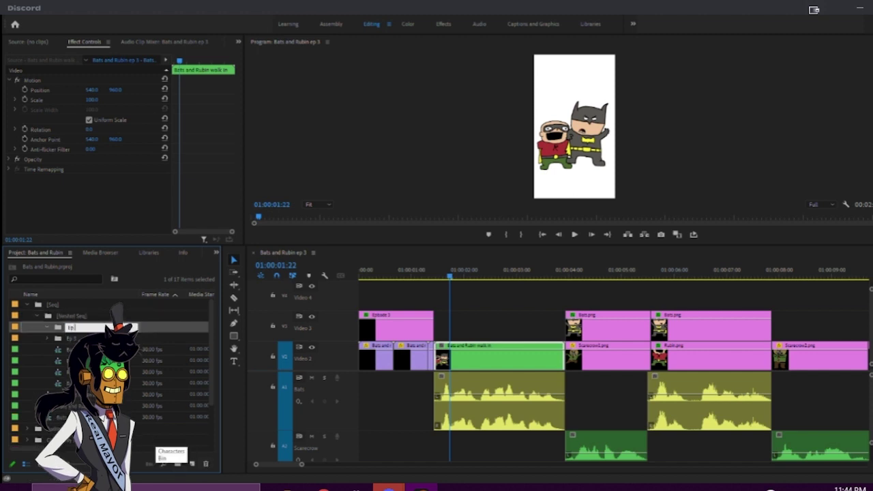
key(Return)
- Move the three nested sequences listed below Bats Beating Riddlah into the Ep 2 bin
click(58, 360)
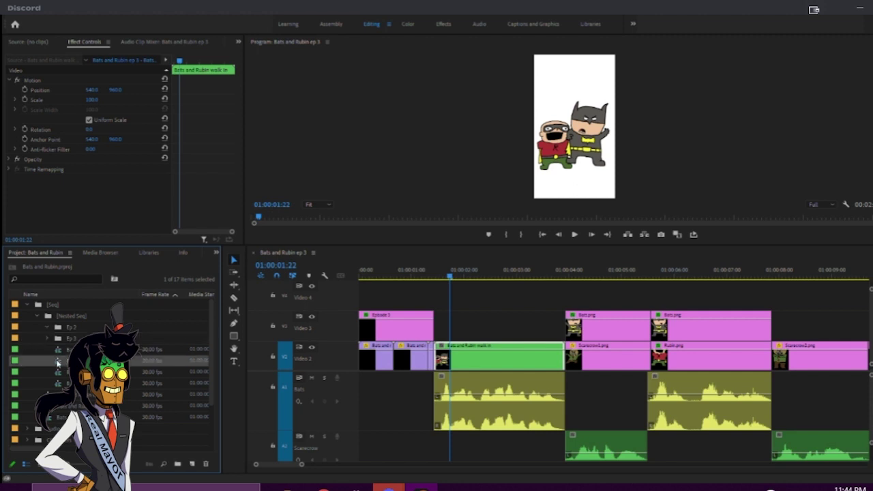
drag(68, 328, 68, 328)
click(49, 328)
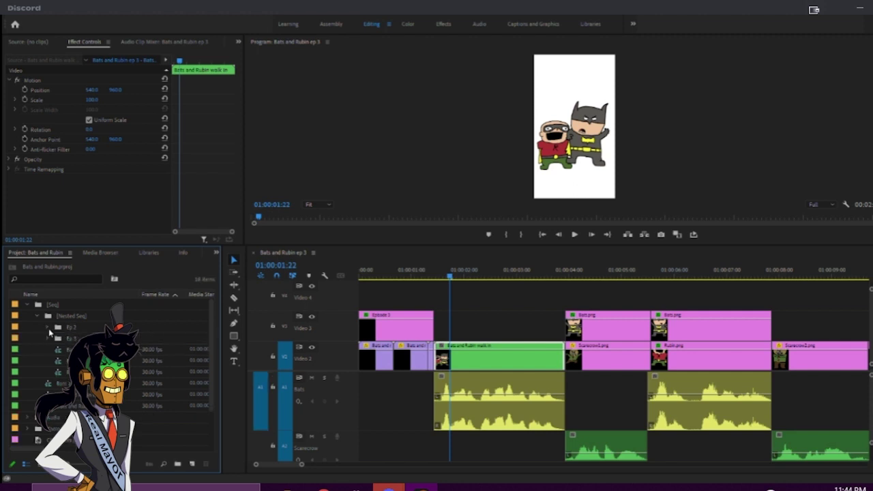
click(56, 361)
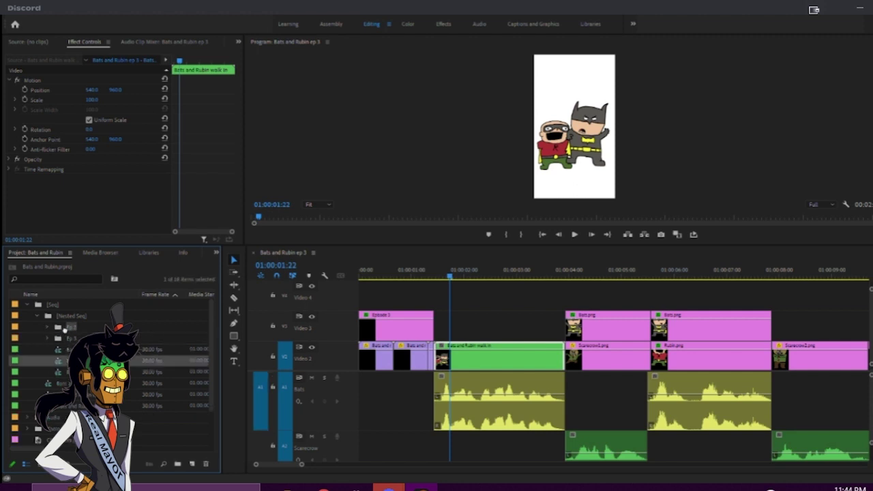
drag(64, 328, 65, 328)
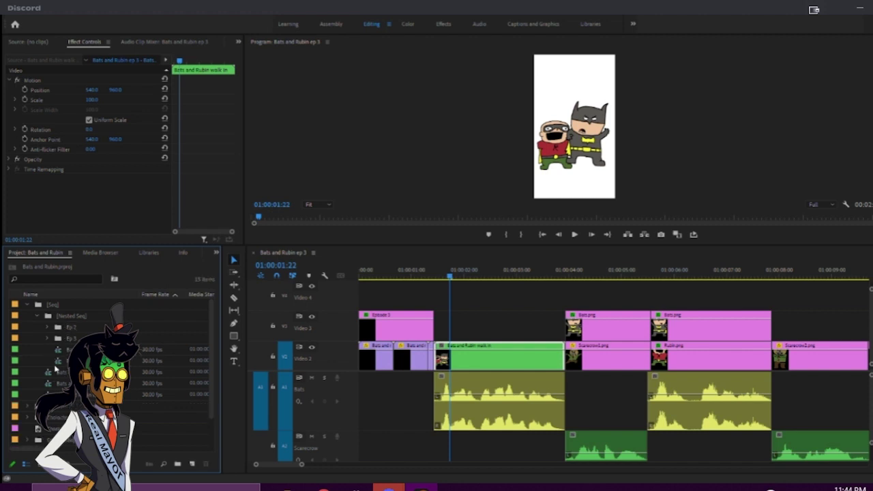
drag(58, 362, 65, 339)
- Open the Bats Beating Riddlah sequence and play it from the start to check which episode it belongs to
double_click(61, 350)
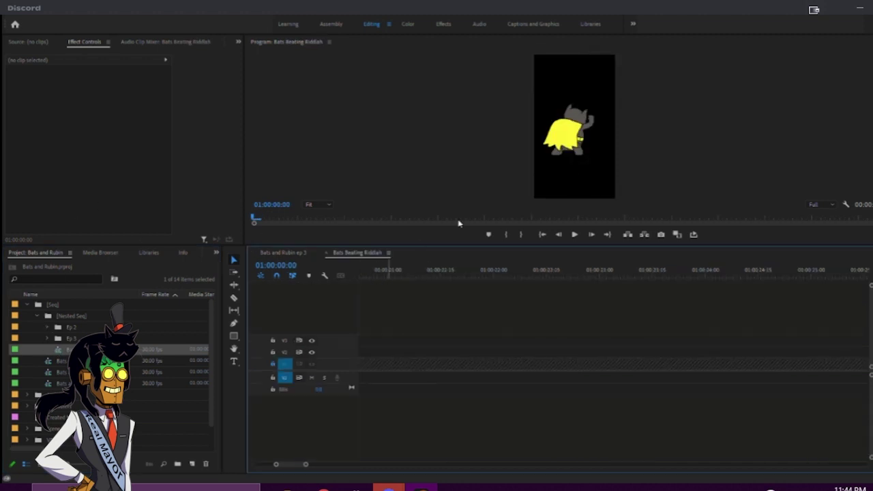
drag(315, 217, 80, 219)
key(space)
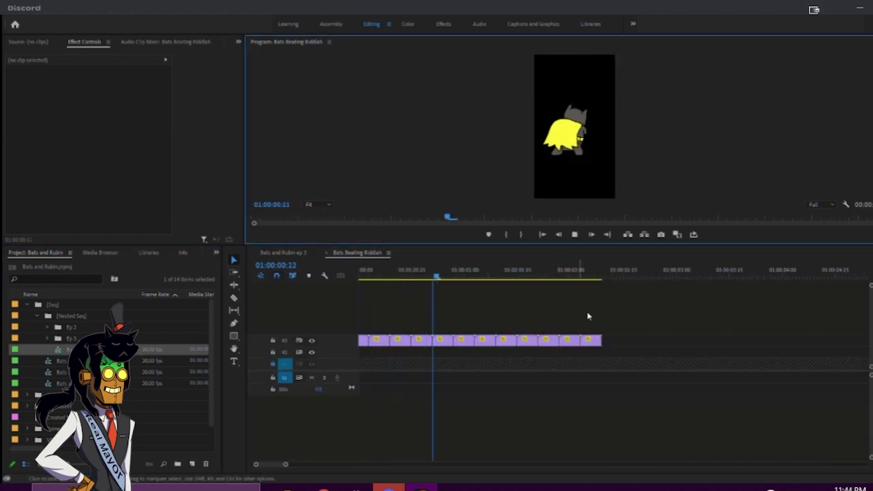
key(space)
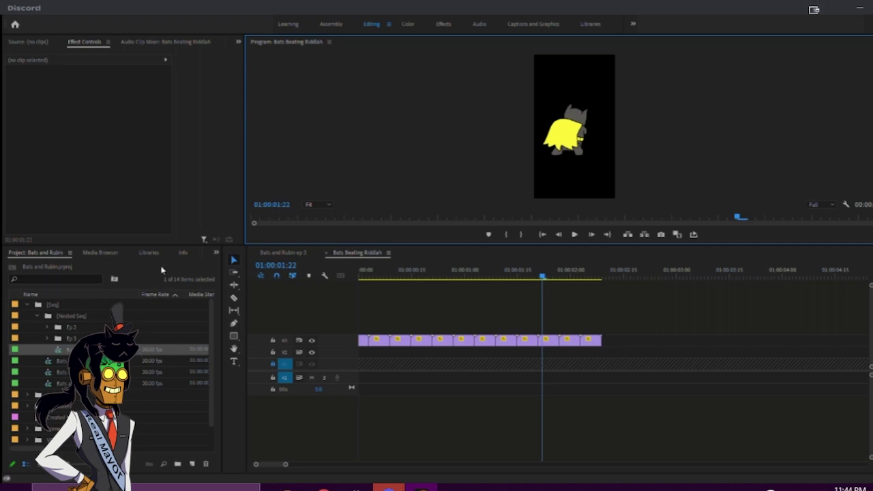
- Collapse the [Nested Seq] bin, close the Bats Beating Riddlah sequence and return to the Bats and Rubin ep 3 sequence
click(37, 317)
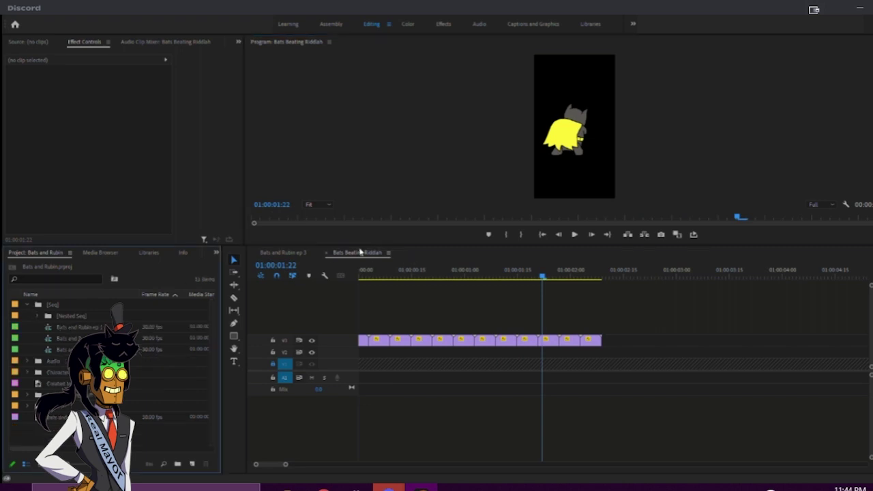
click(554, 311)
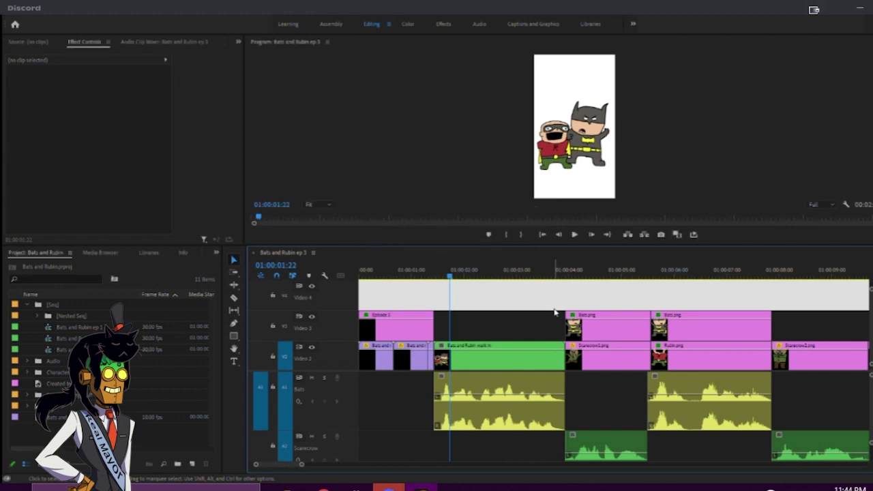
click(517, 287)
- Keyframe the Bats and Rubin walk in clip's horizontal Position from 87 at its start to 540 at 01:00:03:19
drag(430, 274, 440, 277)
click(463, 341)
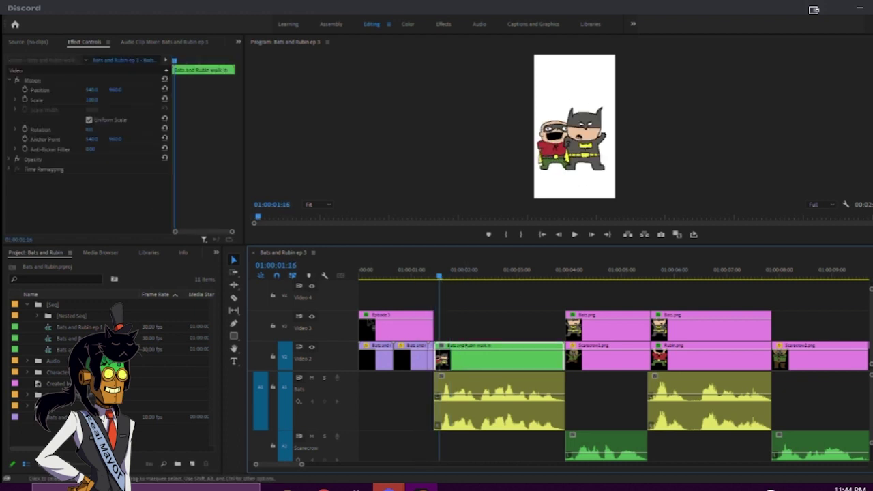
click(173, 81)
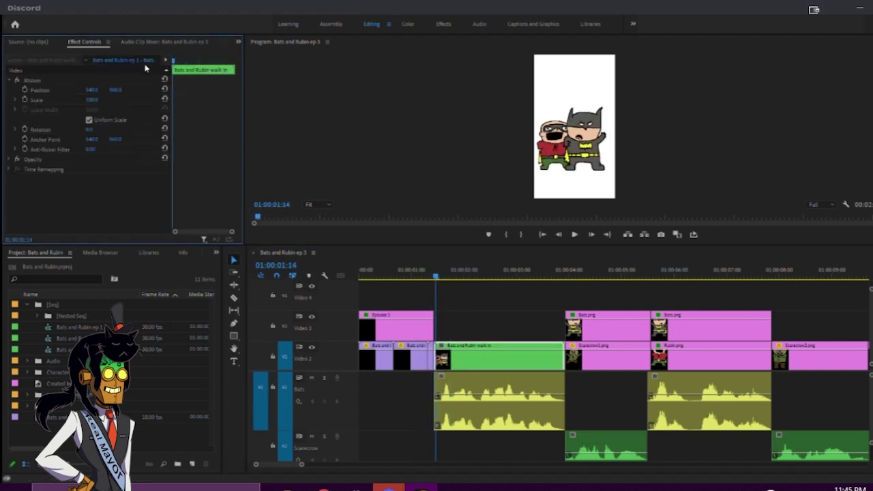
drag(223, 63, 228, 62)
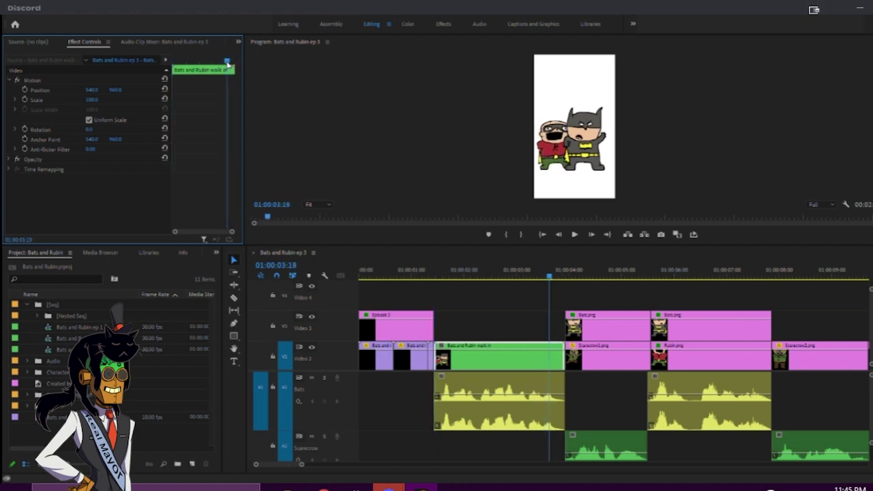
click(25, 90)
drag(228, 63, 173, 63)
drag(92, 90, 43, 90)
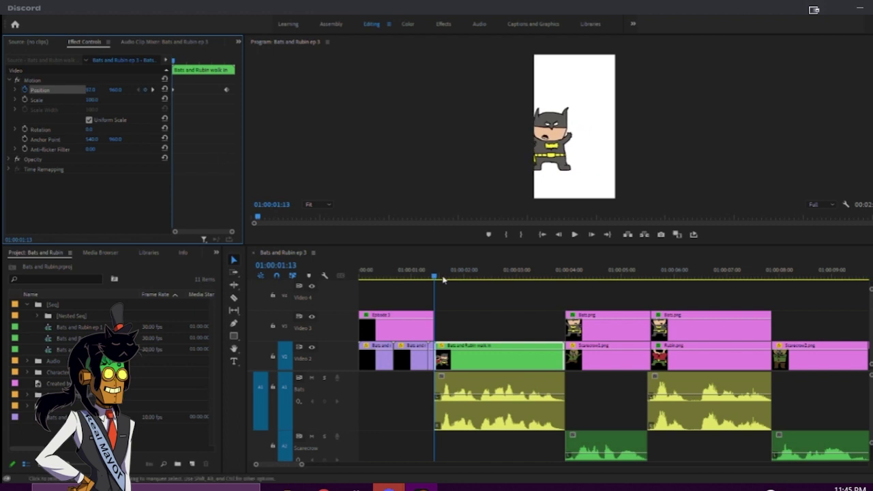
- Play the walk-in shot several times, including in the enlarged program monitor, to check the slide-in motion
drag(435, 276, 413, 278)
key(space)
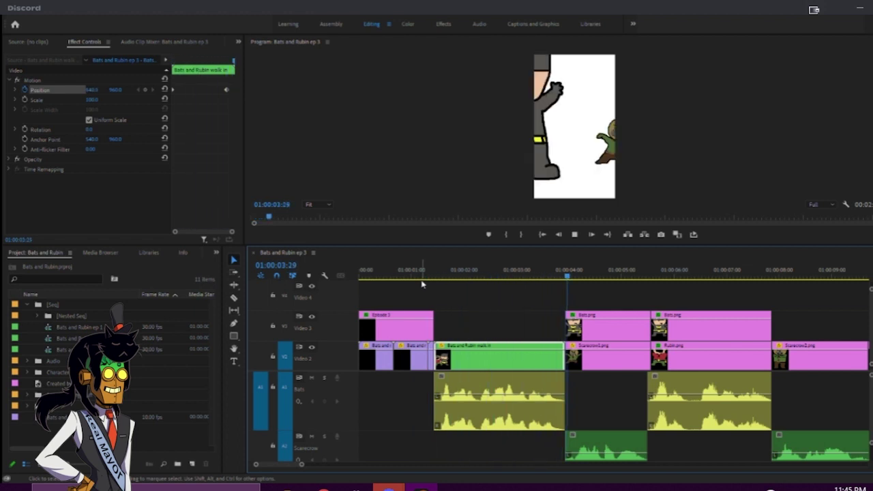
click(404, 274)
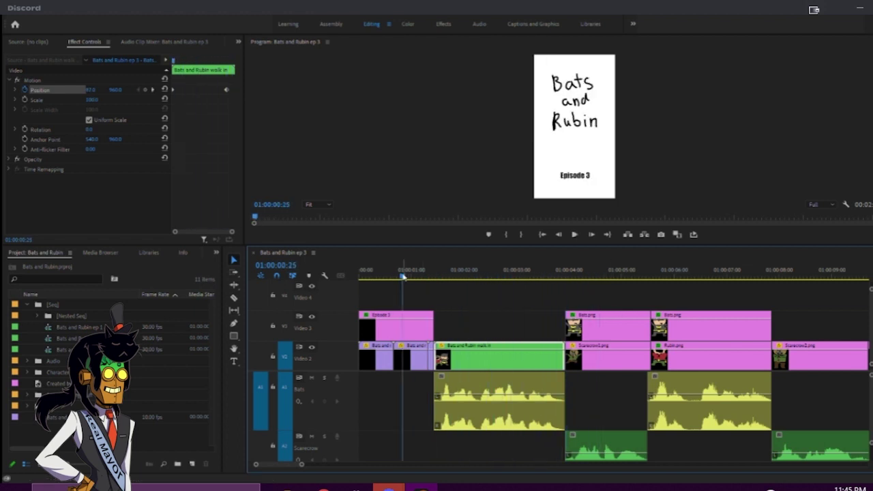
key(grave)
key(space)
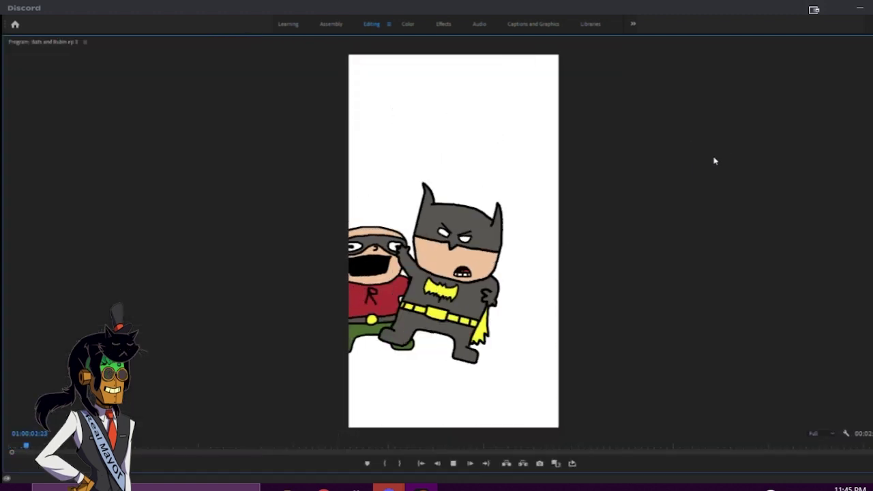
key(space)
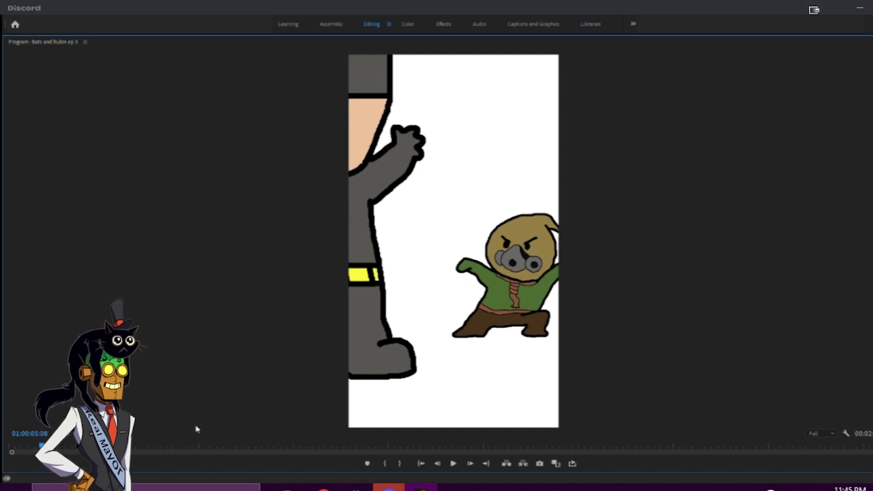
drag(41, 447, 18, 451)
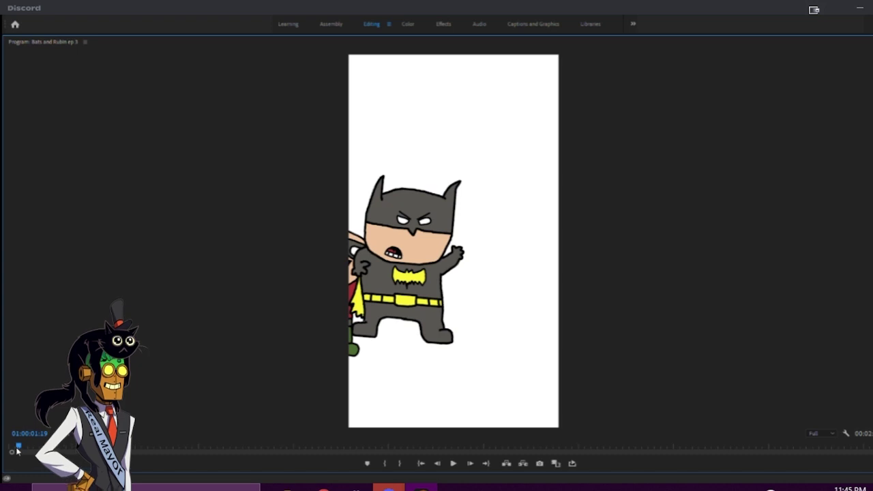
key(space)
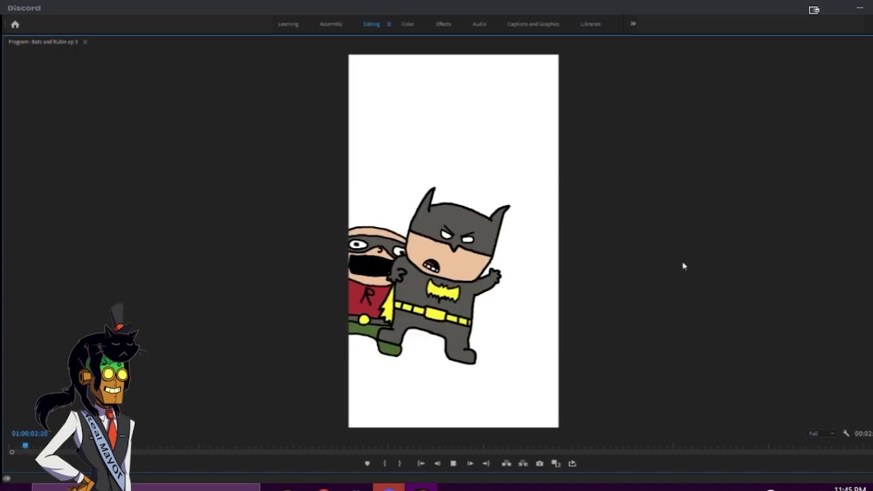
click(26, 448)
drag(26, 448, 18, 448)
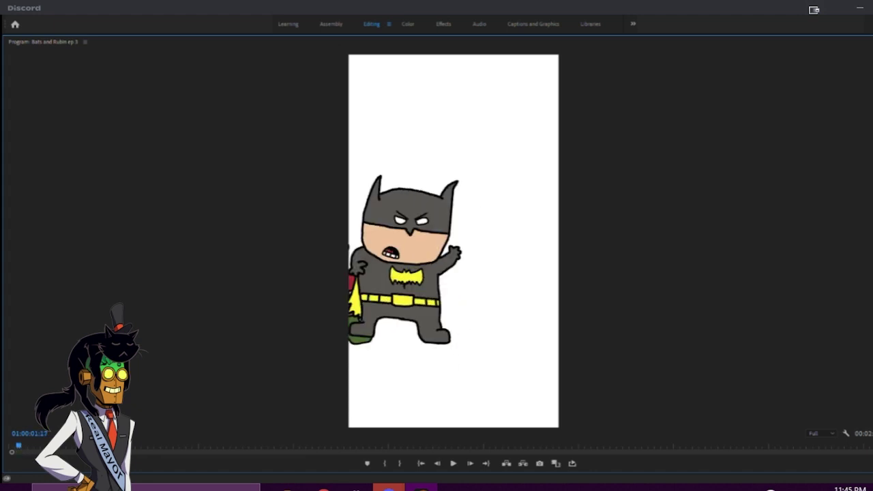
key(space)
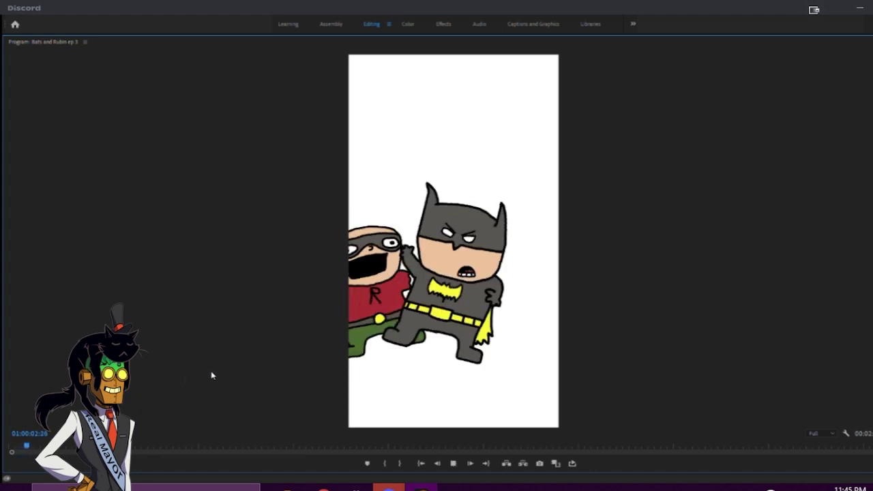
key(space)
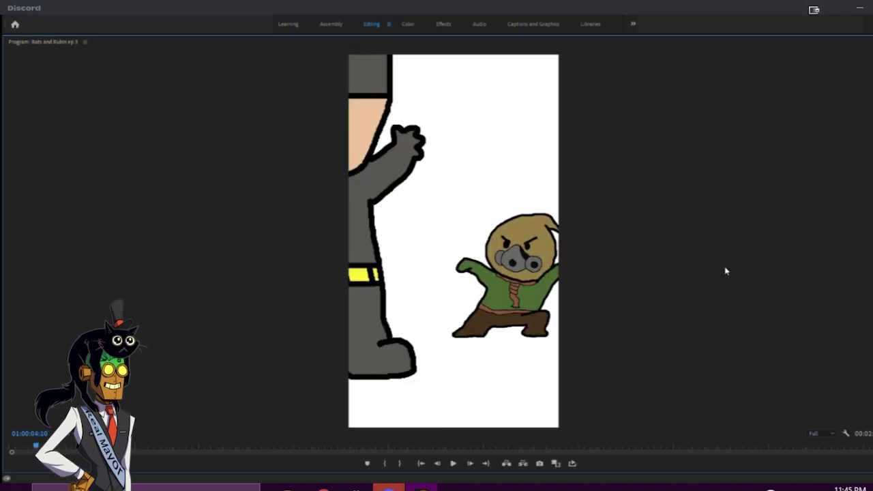
key(grave)
- Review the walk-in up to the Scarecrow shot and shift both Position keyframes of Scarecrow1.png earlier
drag(502, 275, 460, 278)
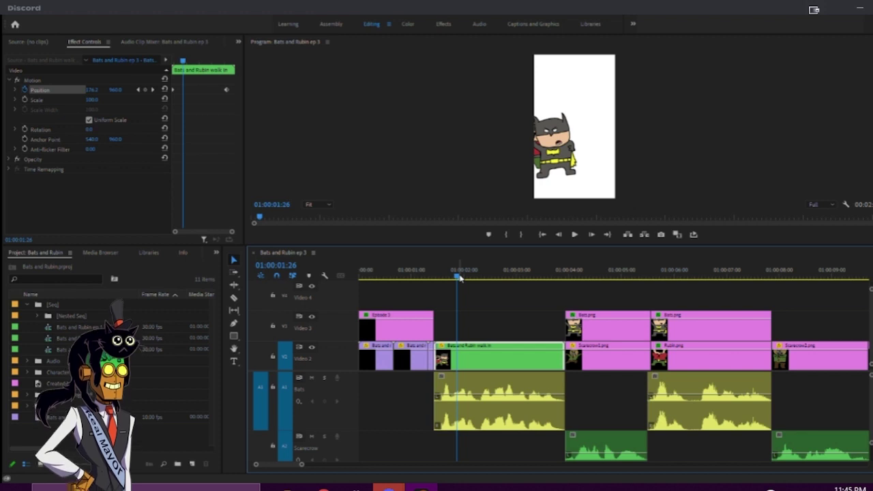
drag(450, 281, 564, 302)
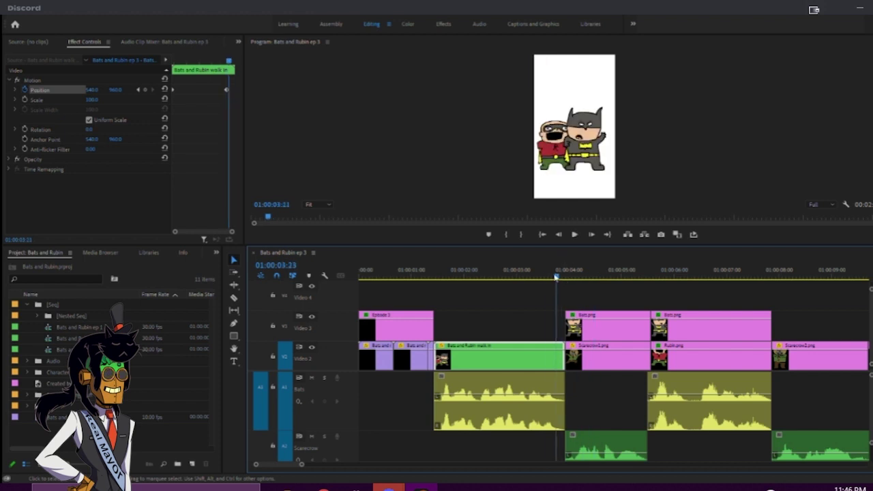
mouse_move(577, 274)
mouse_down()
mouse_move(563, 278)
mouse_move(572, 281)
mouse_up()
click(579, 363)
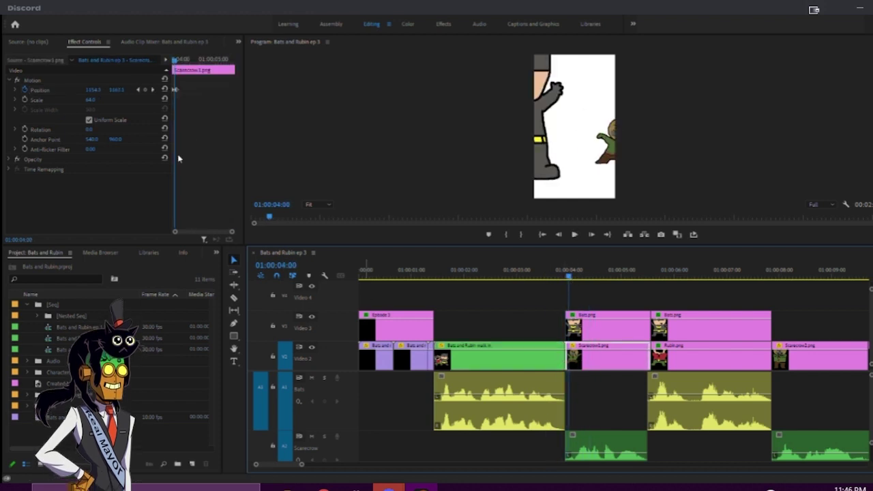
drag(184, 85, 170, 100)
drag(232, 233, 200, 212)
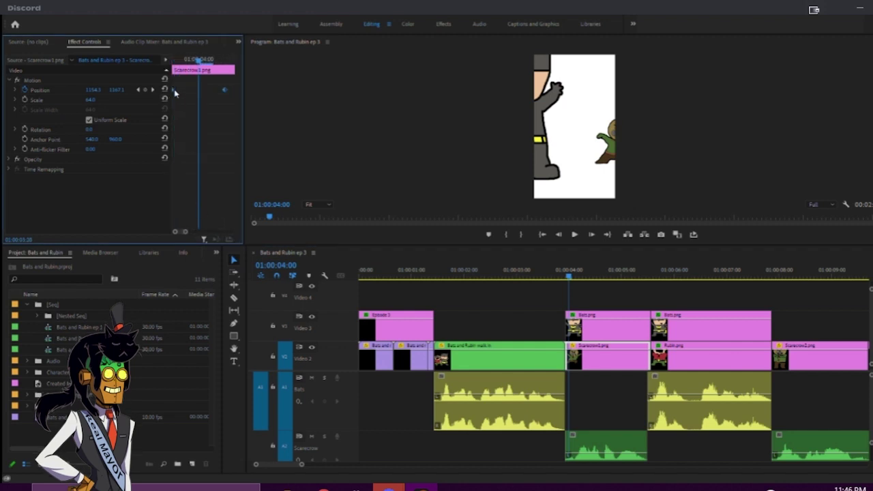
- Play from the end of the walk-in through the Scarecrow1.png shot to check the entrance timing
key(space)
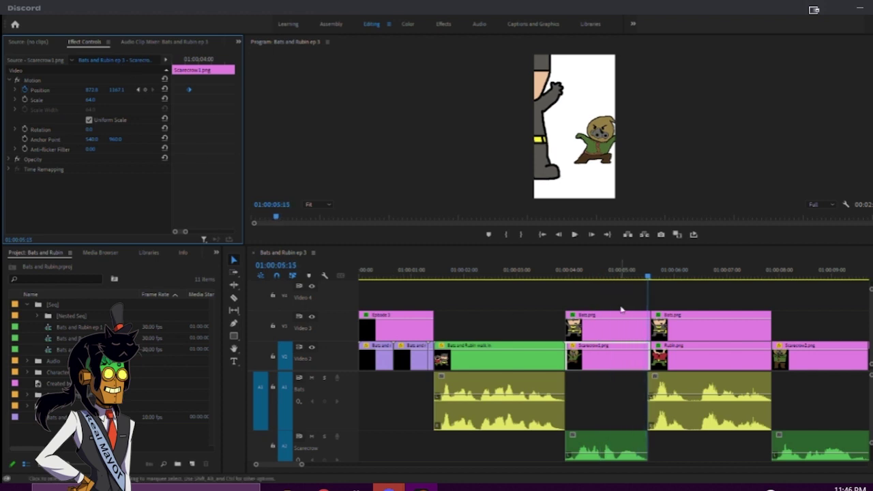
scroll(621, 311, down, 3)
key(space)
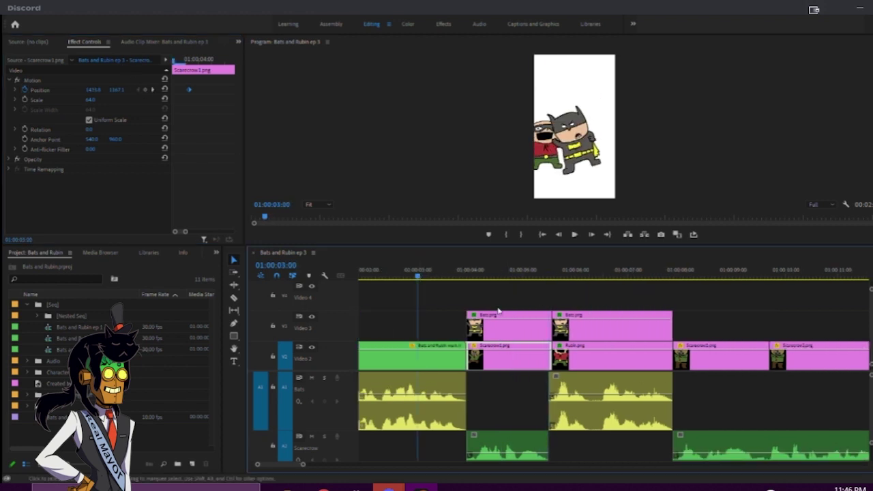
click(495, 299)
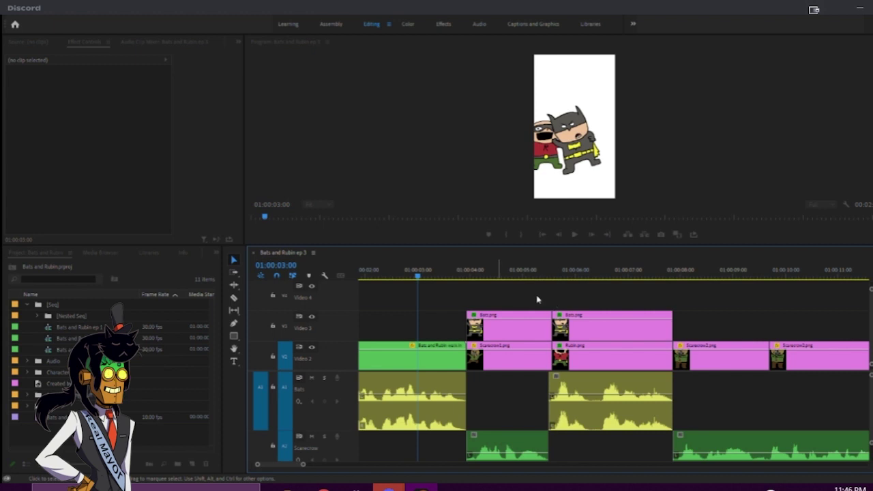
click(410, 273)
key(space)
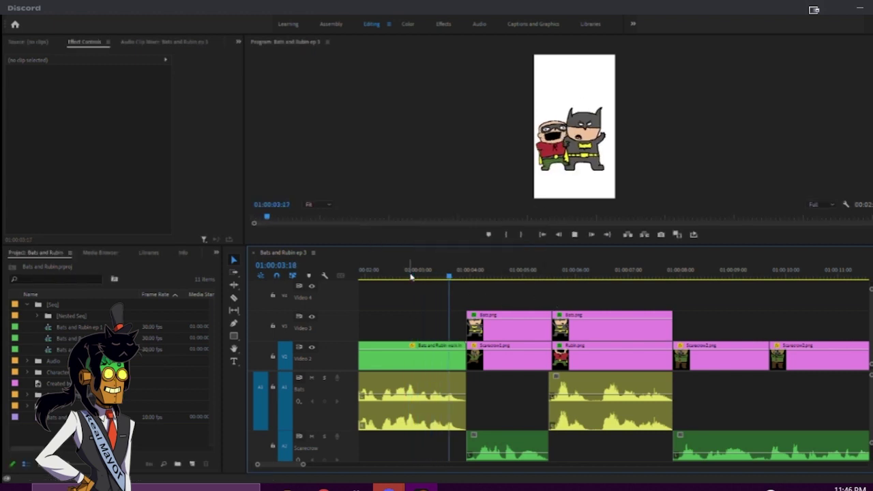
key(space)
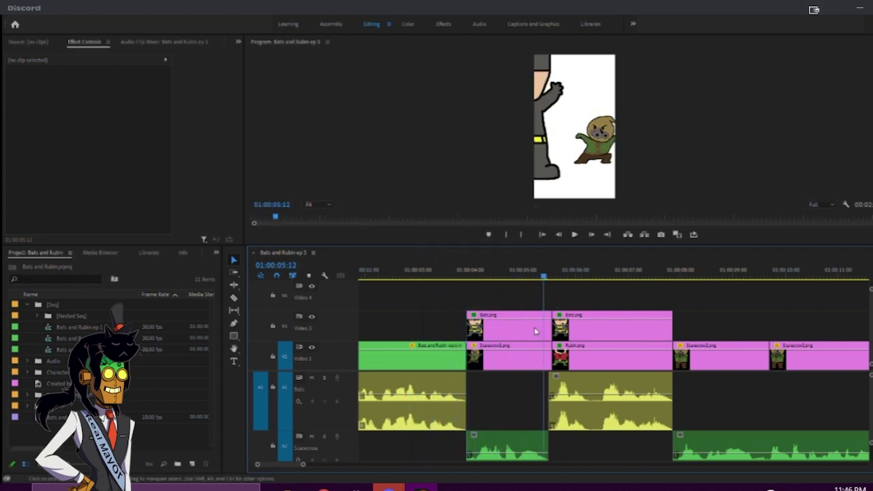
- Move the second Bats audio line earlier to start at 01:00:05:10, overlapping the end of Scarecrow's line
drag(581, 414, 567, 416)
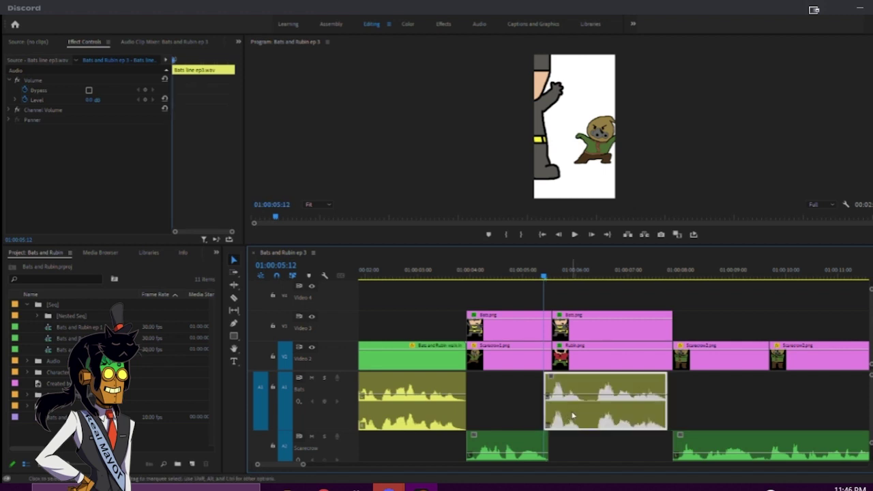
key(alt+Left)
key(alt+Left)
- Move the Bats.png and Rubin.png clips seven frames earlier to line up with the start of the second Bats line
drag(570, 295, 606, 347)
key(alt+Left)
key(alt+Left)
key(alt+Left)
key(alt+Left)
key(alt+Left)
key(alt+Left)
key(alt+Left)
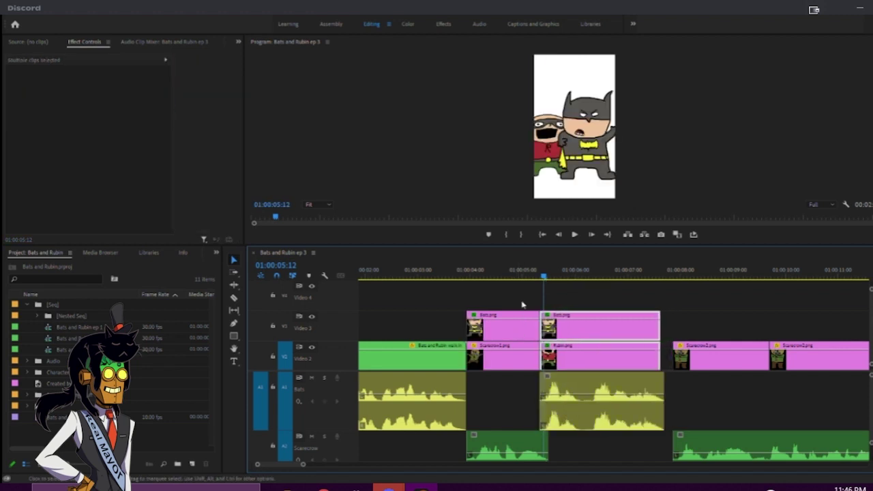
- Play the shifted Bats and Rubin shot from 01:00:05:12 to check it against the dialogue
click(471, 272)
key(space)
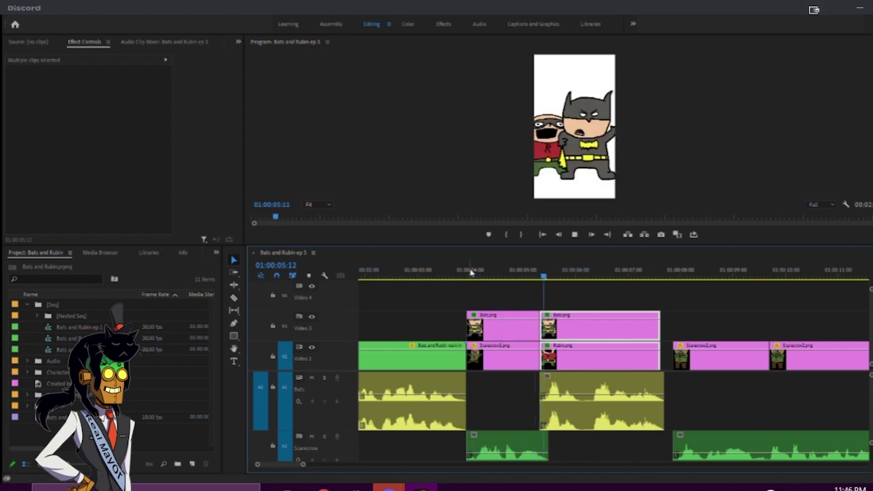
key(space)
key(space)
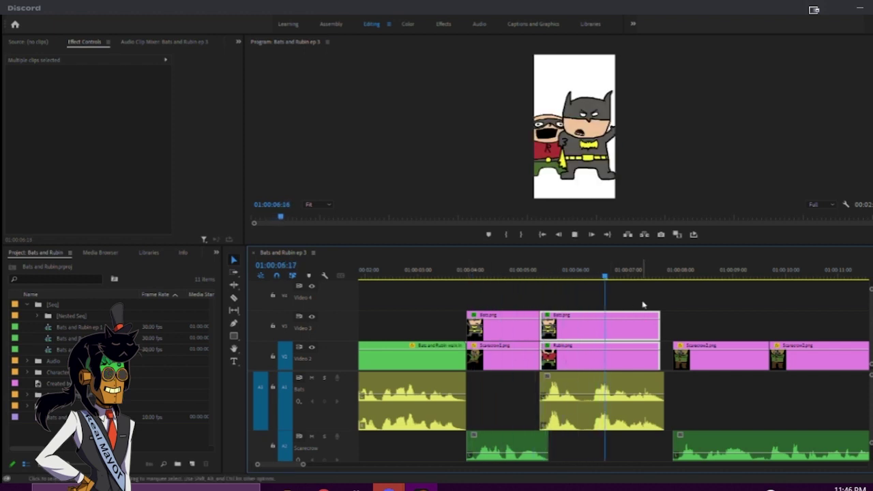
key(space)
- Shift all clips from the first Scarecrow2.png onward seven frames earlier to close the gap after the Bats and Rubin shot
scroll(703, 386, down, 8)
scroll(696, 393, up, 7)
scroll(693, 396, down, 1)
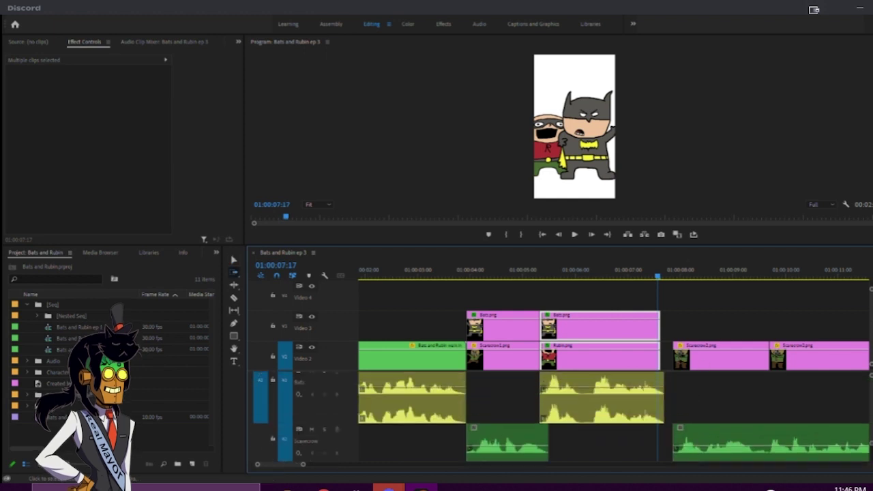
click(706, 360)
key(alt+Left)
key(alt+Left)
key(alt+Left)
key(alt+Left)
key(alt+Left)
key(alt+Left)
key(alt+Left)
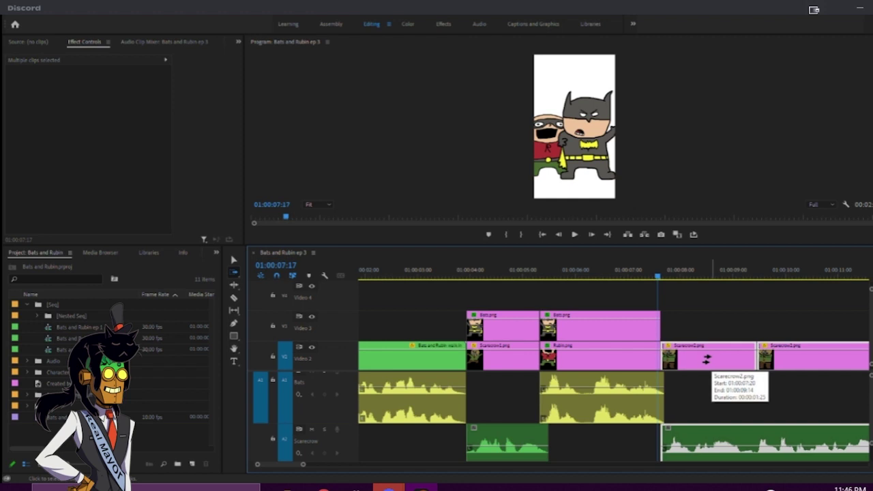
key(v)
click(700, 324)
- Play the Bats and Rubin shot into Scarecrow2.png and inspect the cut from Scarecrow1.png at 01:00:05:10
click(536, 274)
key(space)
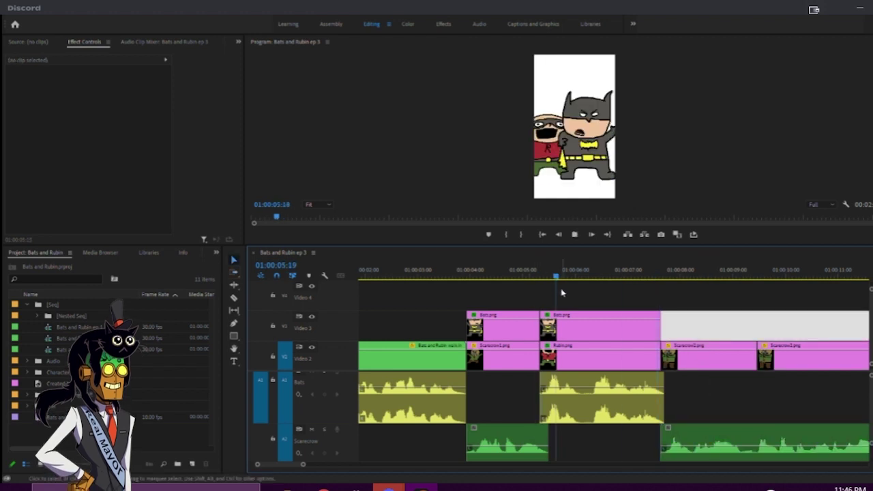
click(644, 300)
click(682, 302)
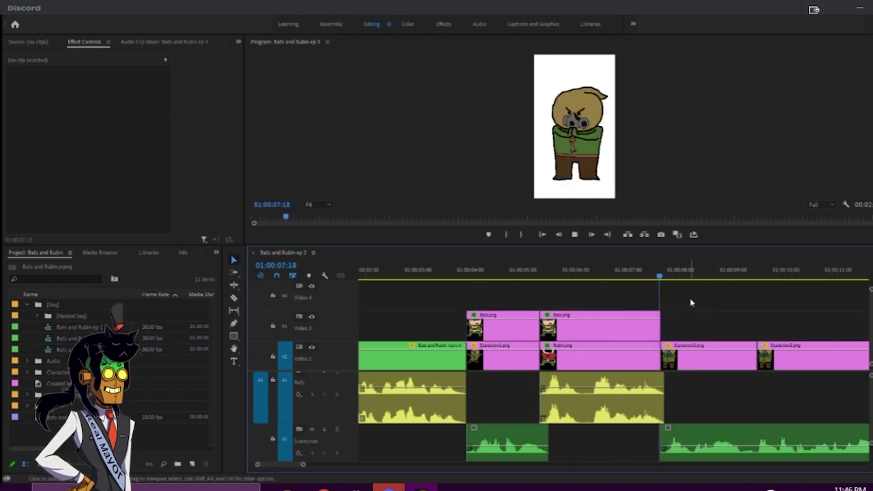
key(space)
click(540, 277)
key(equal)
key(equal)
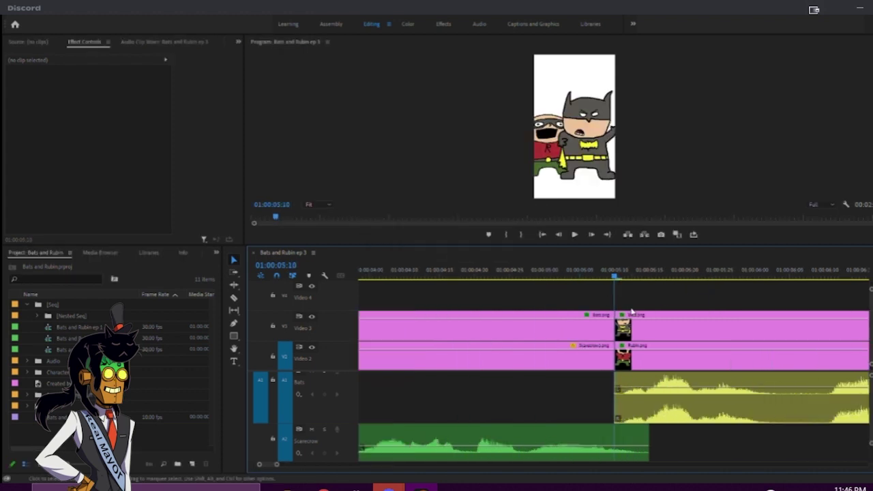
scroll(641, 313, down, 4)
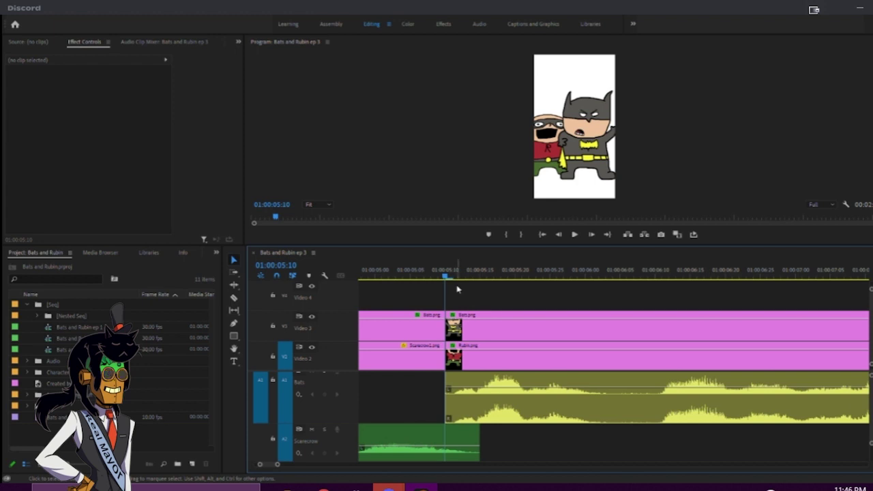
key(minus)
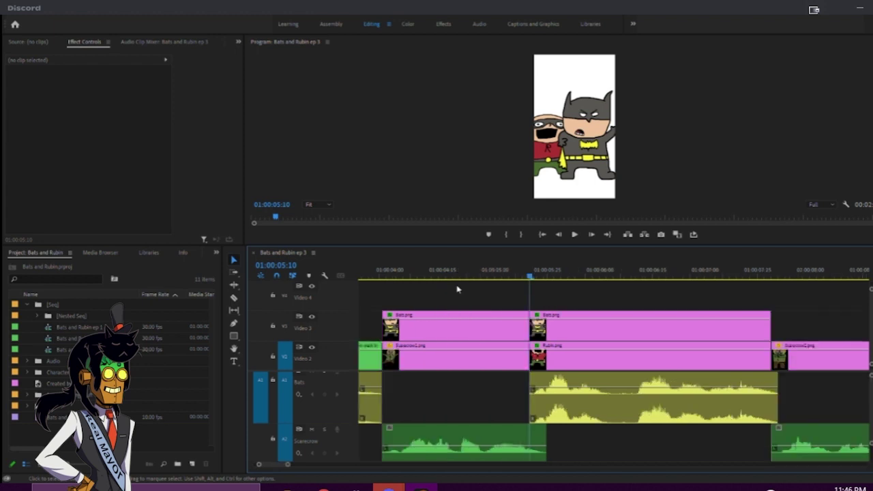
- Save the project
key(ctrl+s)
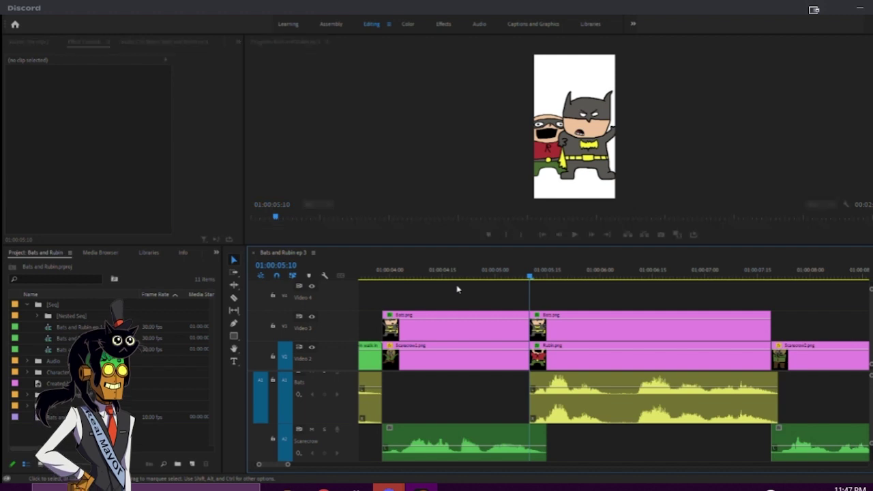
click(564, 290)
click(553, 294)
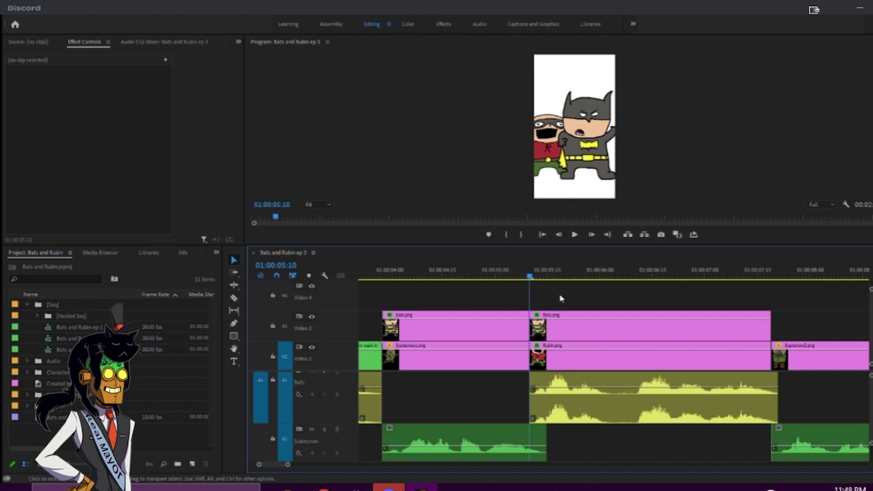
- Scrub and play the Bats and Rubin shot, examining the pause in the middle of the second Bats line
drag(535, 271, 413, 272)
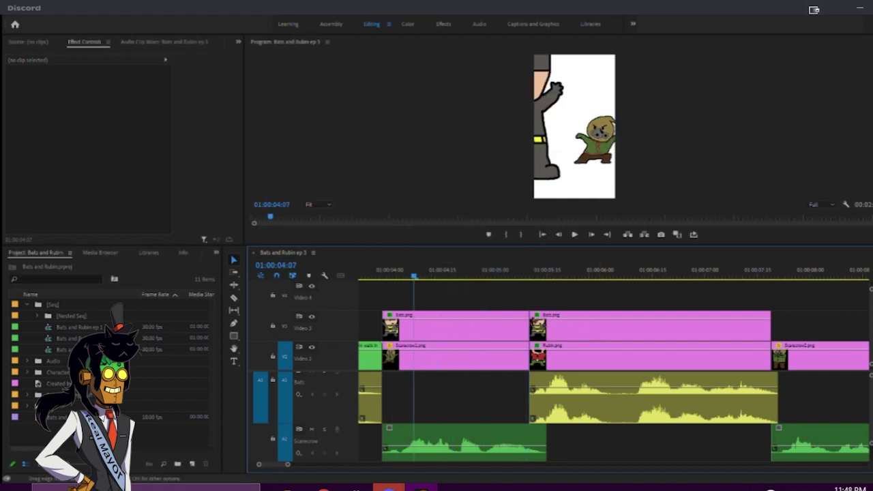
scroll(518, 326, down, 3)
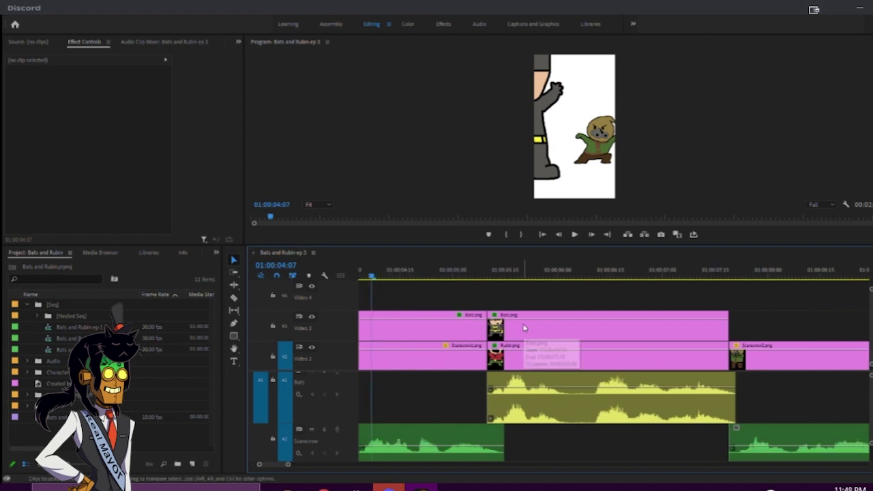
drag(394, 274, 557, 288)
scroll(559, 332, down, 3)
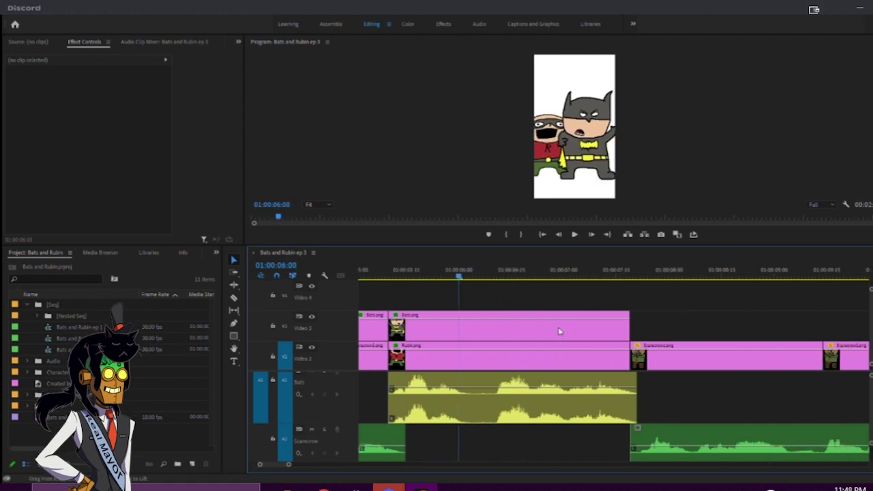
drag(369, 273, 427, 272)
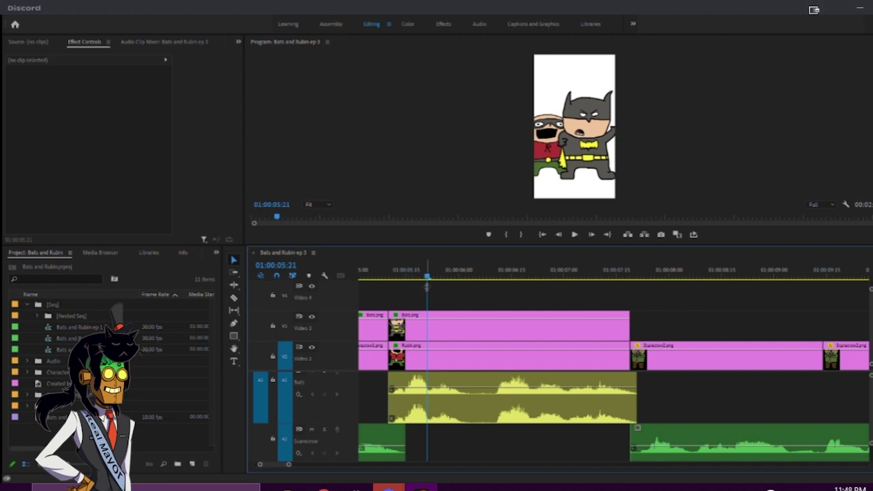
drag(431, 277, 468, 279)
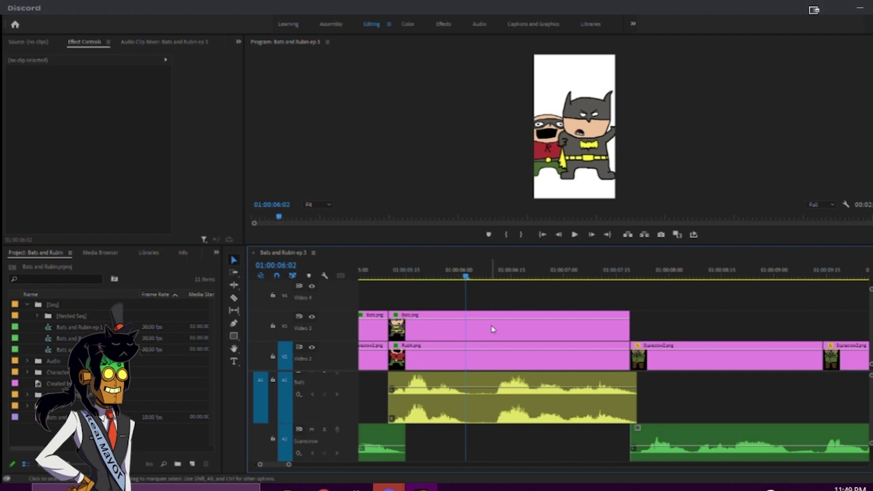
drag(448, 278, 547, 281)
drag(408, 274, 376, 276)
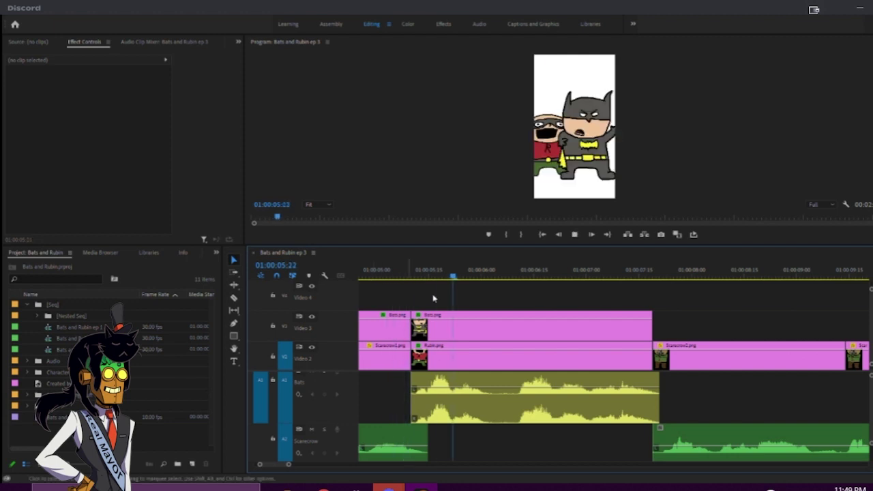
key(space)
- Split the second Bats line audio at its mid-line pause and shift the second half about five frames earlier
key(c)
click(517, 395)
key(v)
click(522, 399)
drag(546, 409, 528, 409)
- Play the tightened Bats line and nudge its second half about one more frame earlier
click(392, 272)
key(space)
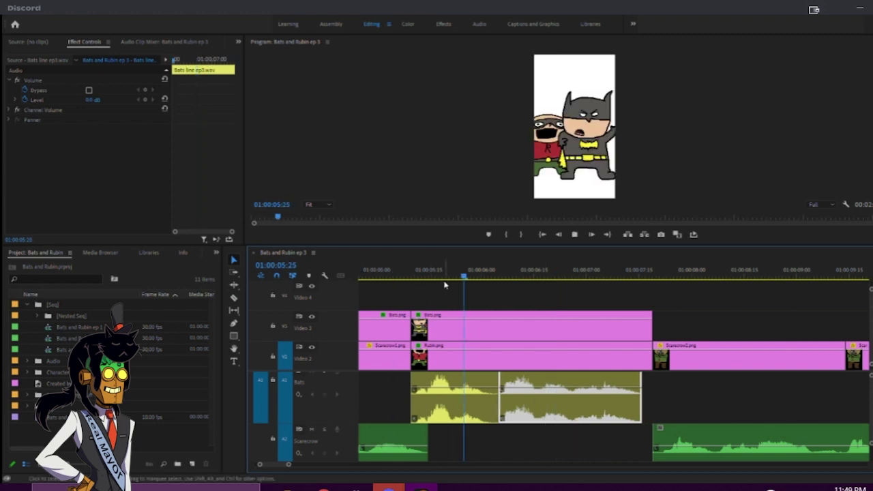
key(space)
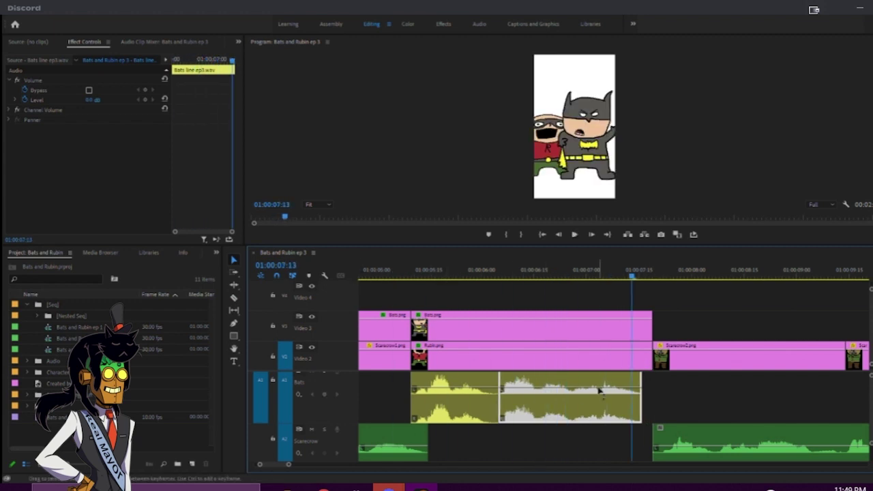
drag(602, 387, 598, 389)
click(419, 272)
key(space)
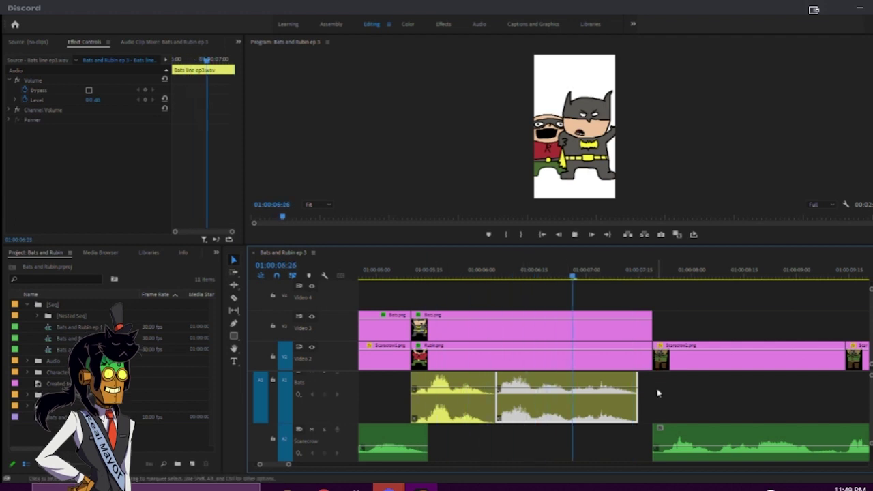
key(space)
- Trim the Bats.png and Rubin.png clips to the shortened audio and move all clips from Scarecrow2.png onward against them
click(664, 392)
drag(647, 361, 633, 332)
key(a)
click(672, 377)
drag(671, 371, 657, 373)
- Cut the Bats.png clip above Rubin.png at seven points to split it into eight pieces following the dialogue
mouse_move(531, 274)
mouse_down()
mouse_move(388, 276)
mouse_move(618, 276)
mouse_up()
click(448, 302)
key(c)
click(453, 326)
click(482, 326)
click(502, 322)
click(540, 322)
key(space)
key(space)
click(574, 327)
click(598, 326)
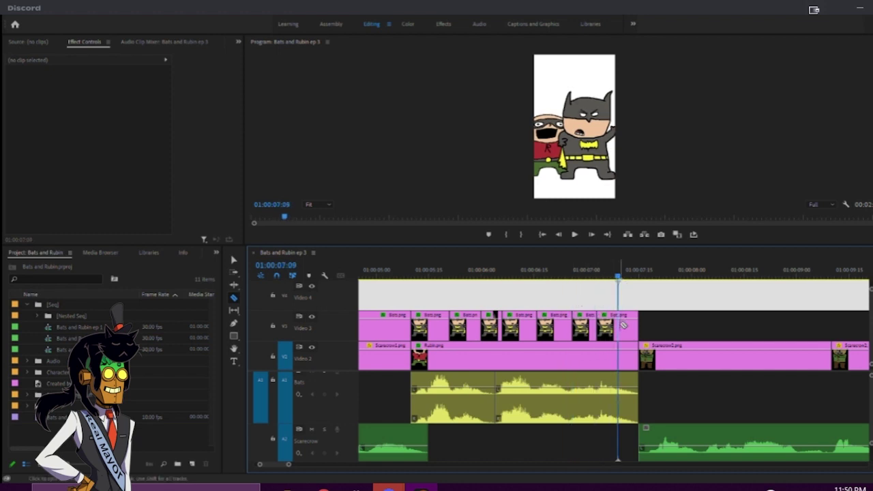
click(620, 326)
key(v)
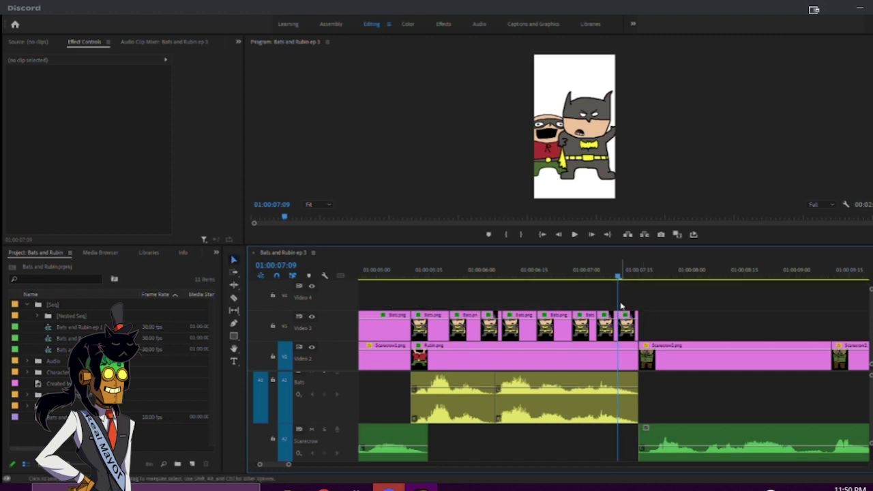
- Cut Bats.png again at 01:00:05:14 and tilt the new piece slightly counterclockwise while raising it a little
click(415, 271)
key(space)
key(space)
drag(413, 274, 425, 276)
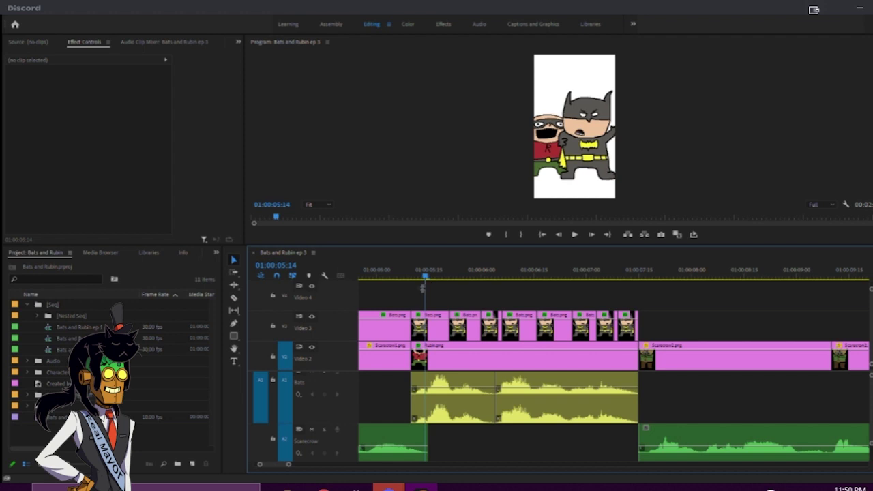
click(434, 326)
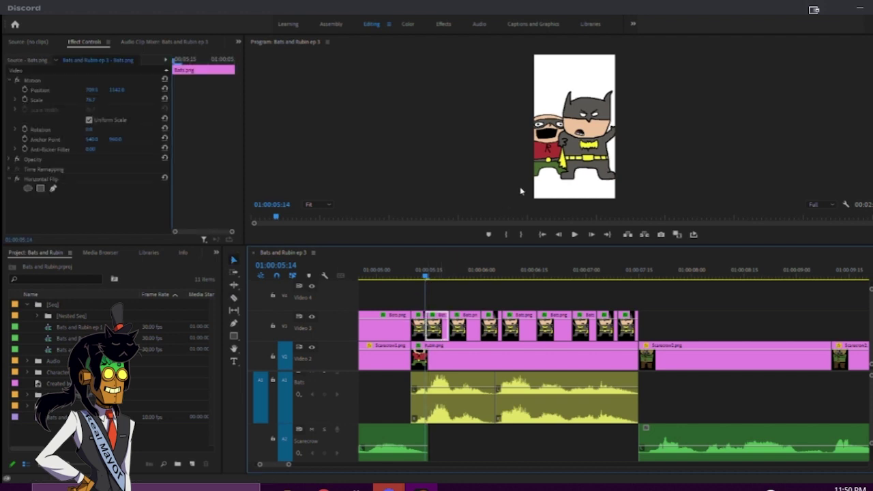
click(594, 125)
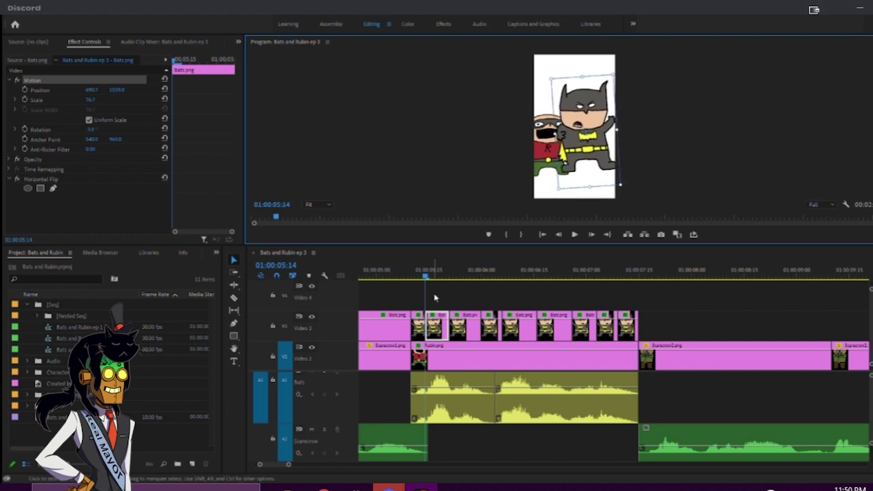
- Tilt the Bats.png piece at 01:00:05:24 about 10° clockwise, reposition it, and play the result
click(416, 275)
click(599, 124)
click(599, 124)
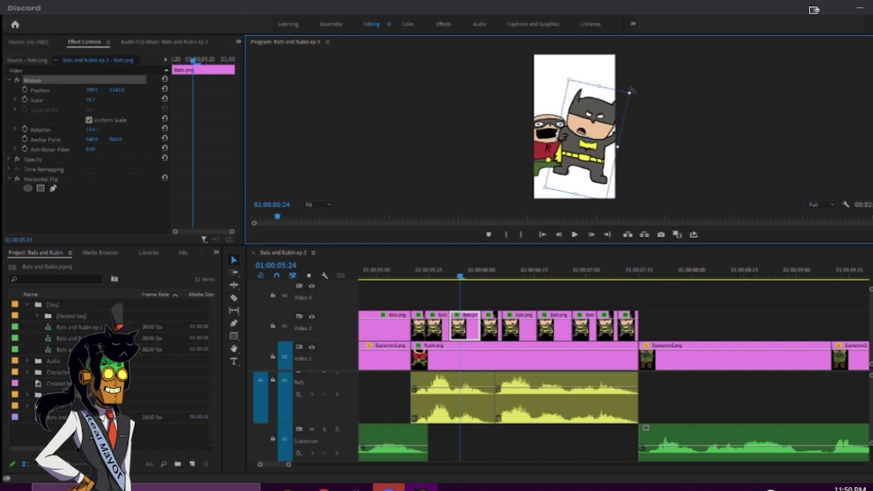
drag(458, 276, 409, 276)
key(space)
key(space)
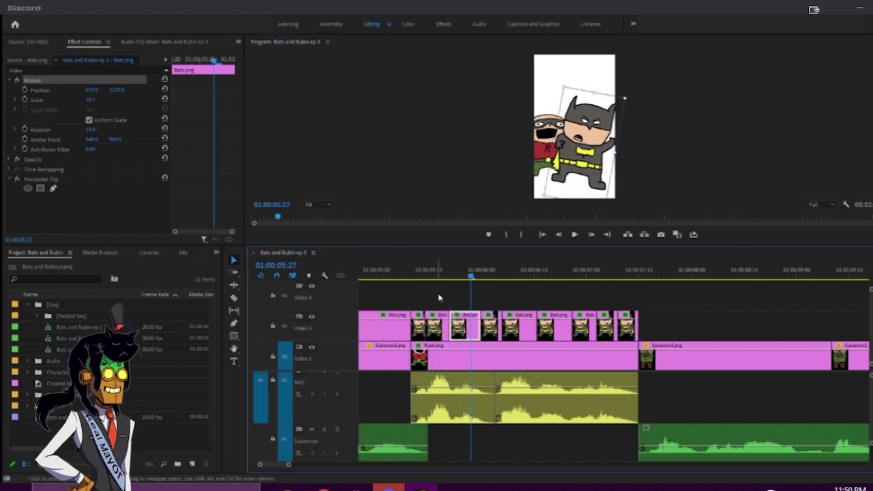
- Replay the first tilted Bats poses to check their cuts against the dialogue
click(428, 273)
key(space)
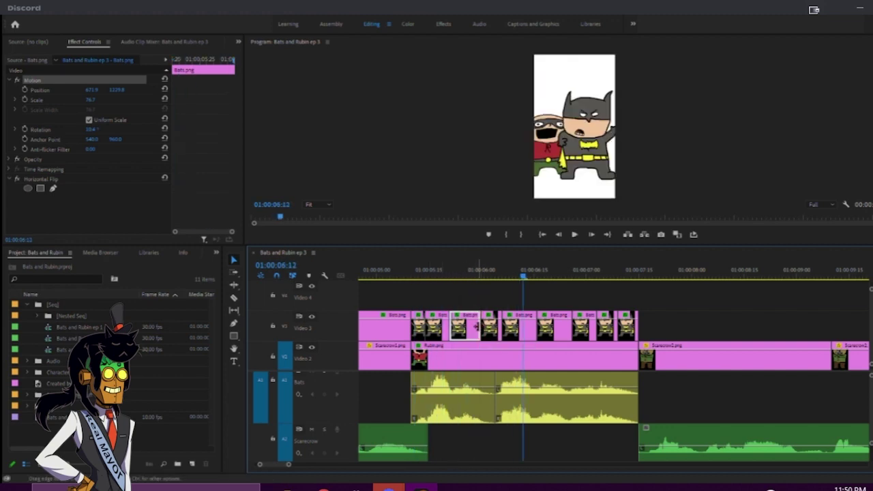
click(410, 273)
key(space)
key(space)
drag(477, 326, 481, 326)
- Tilt the Bats.png piece at 01:00:06:07 about 10° counterclockwise and shift it up toward Rubin
click(465, 276)
drag(464, 275, 504, 275)
click(568, 94)
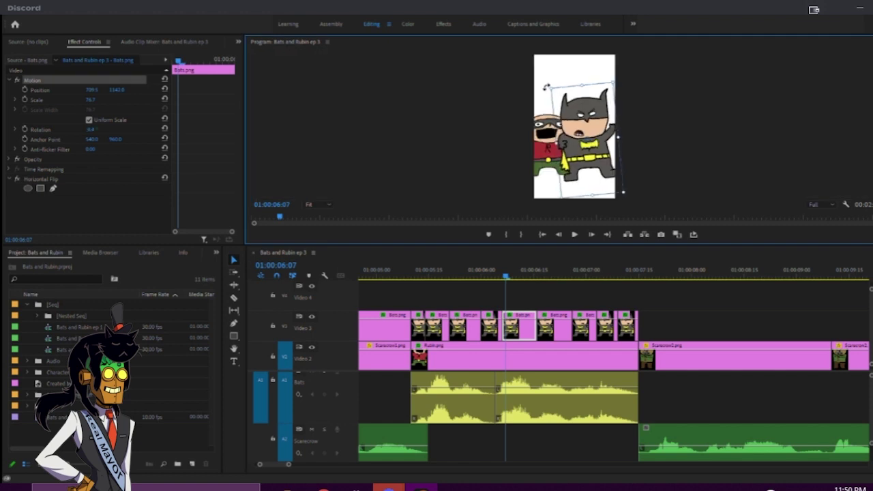
drag(501, 275, 496, 274)
key(space)
key(space)
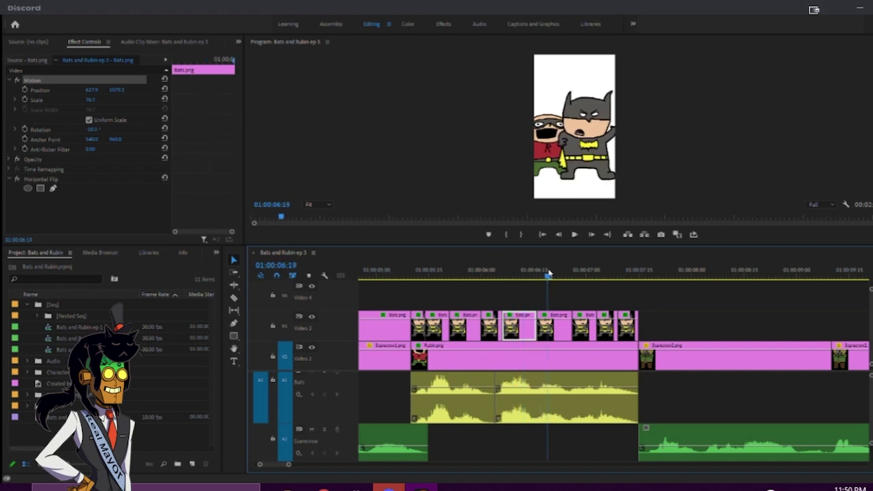
- Tilt the Bats.png piece at 01:00:06:19 about 8.5° clockwise, raise it slightly, and play the result
drag(549, 273, 549, 273)
click(580, 135)
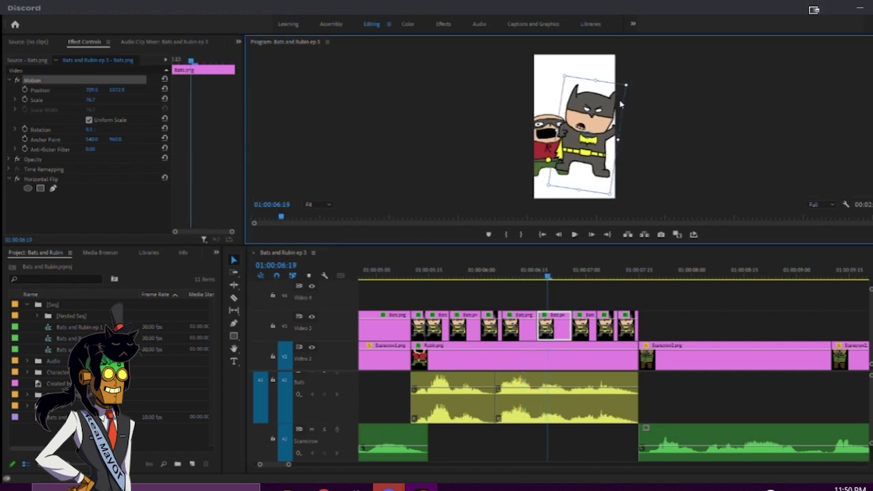
click(516, 276)
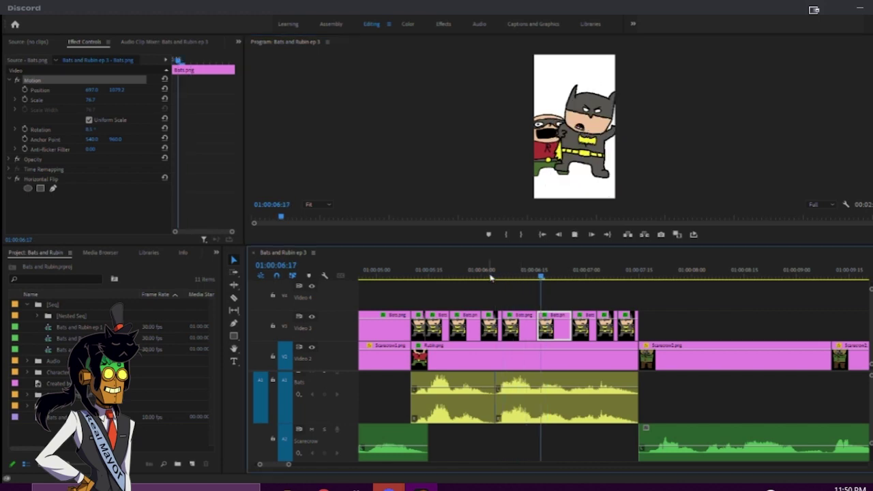
key(space)
- Remove Horizontal Flip from the Bats.png piece at 01:00:06:27, tilt it counterclockwise and move it toward Rubin
click(582, 326)
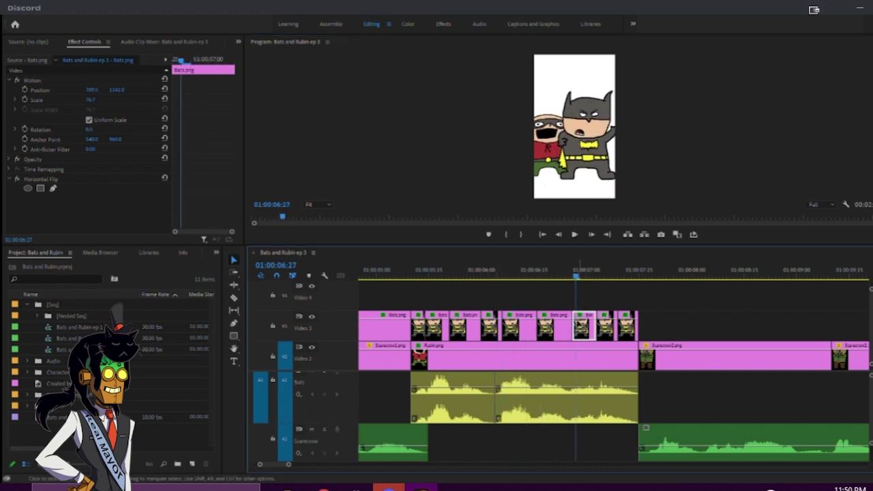
right_click(70, 179)
click(96, 254)
click(581, 127)
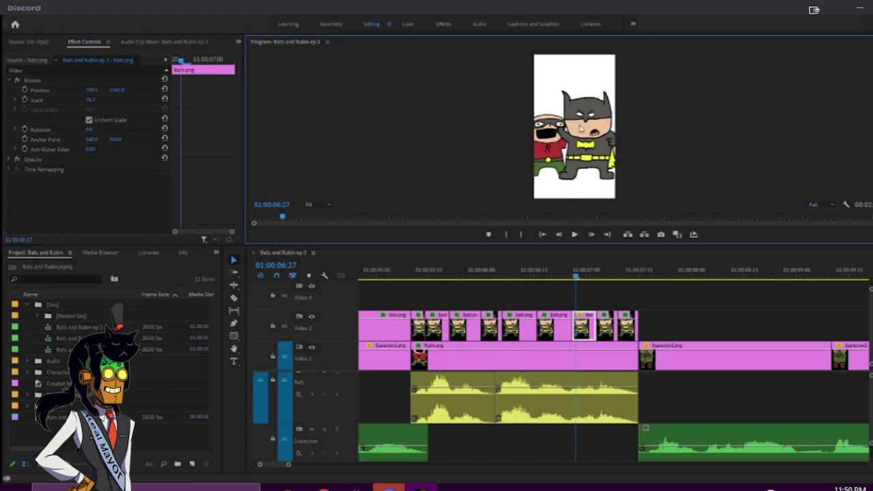
click(580, 127)
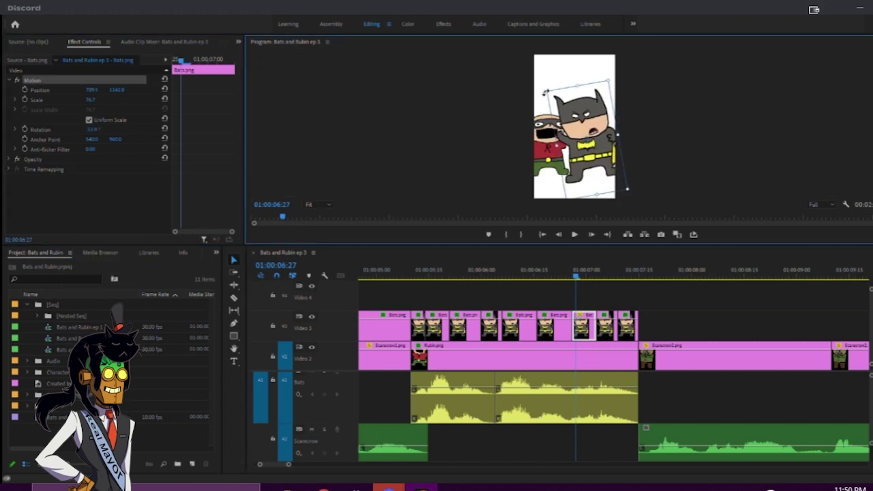
drag(542, 271, 519, 276)
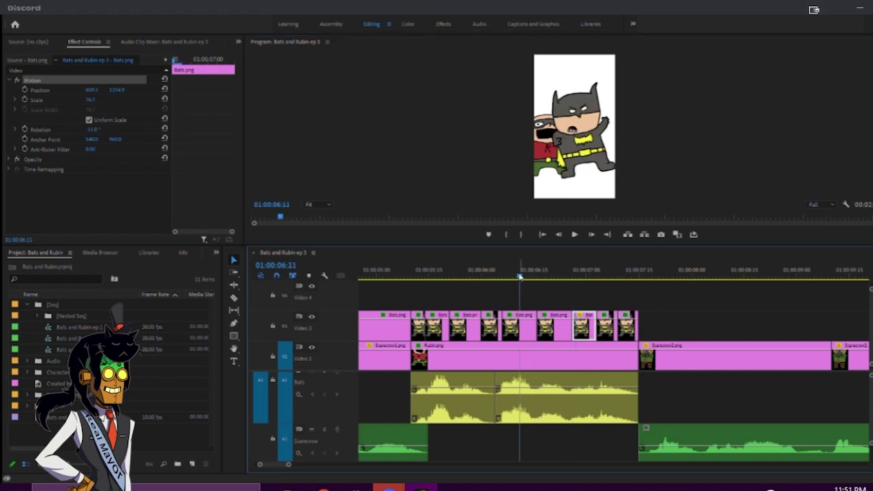
- Extend the start of the unflipped Bats.png piece about two frames earlier and replay the line
click(552, 274)
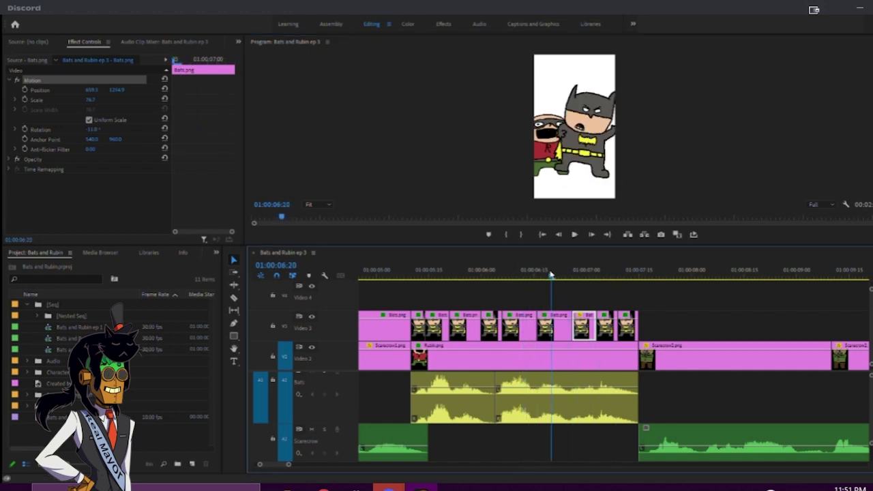
key(space)
drag(569, 327, 568, 327)
click(476, 276)
key(space)
key(space)
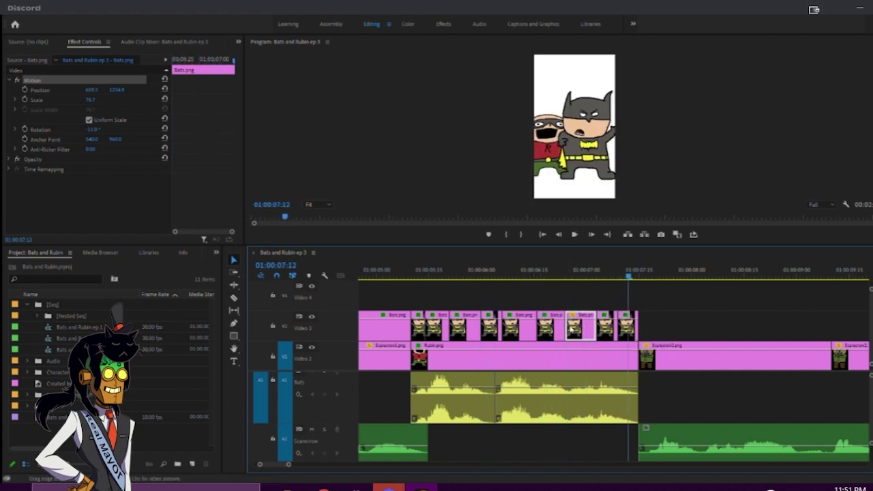
- Move the cut after the unflipped Bats.png piece about two frames earlier and check it in playback
click(552, 272)
key(space)
key(space)
drag(593, 327, 591, 328)
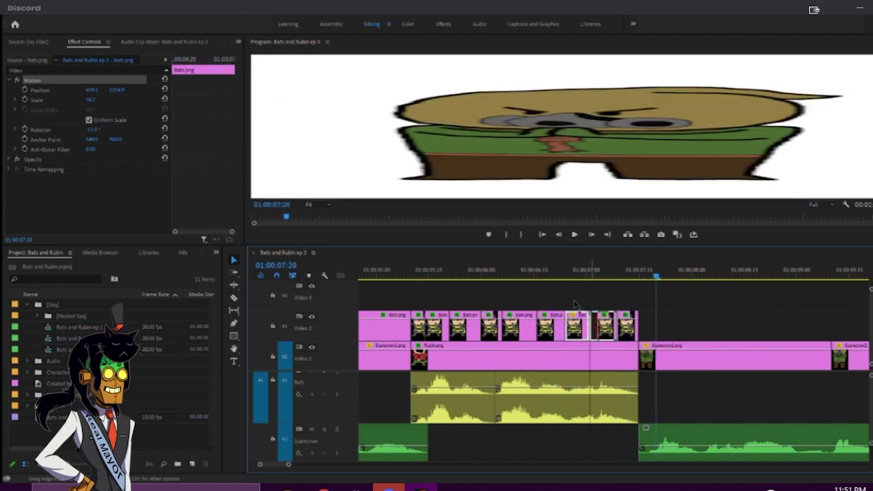
click(552, 273)
key(space)
key(space)
- Tilt the Bats.png piece at 01:00:07:03 about 8° clockwise and raise it slightly
click(597, 271)
click(603, 328)
click(593, 156)
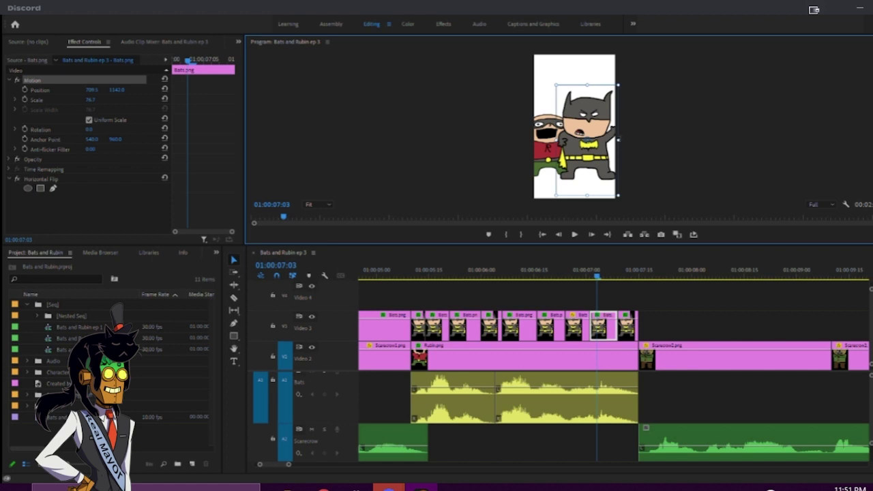
drag(611, 146, 609, 144)
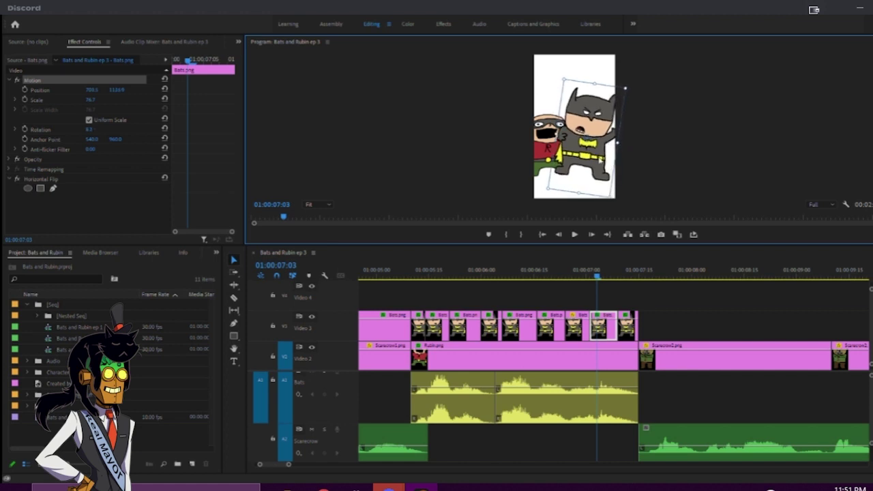
- Play the animated Bats and Rubin shot into the Scarecrow2.png shot, including once with the program view maximized
drag(575, 272, 388, 272)
key(space)
key(space)
drag(499, 275, 383, 277)
click(638, 147)
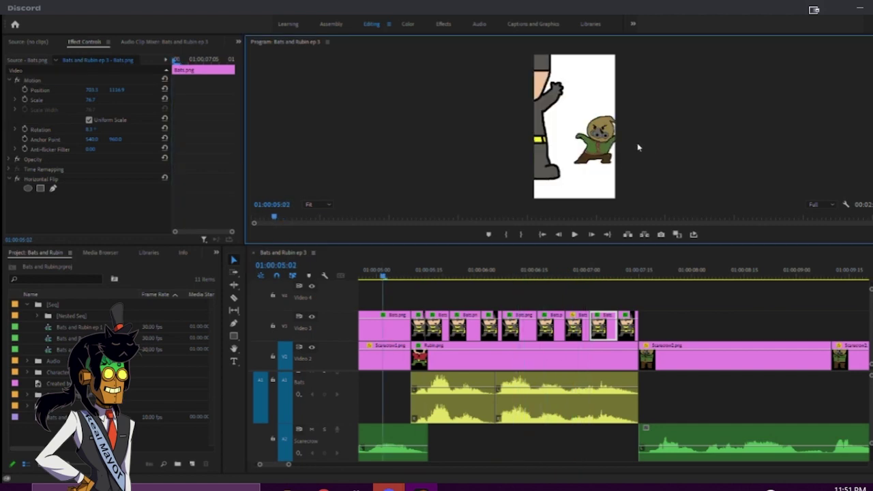
key(grave)
key(space)
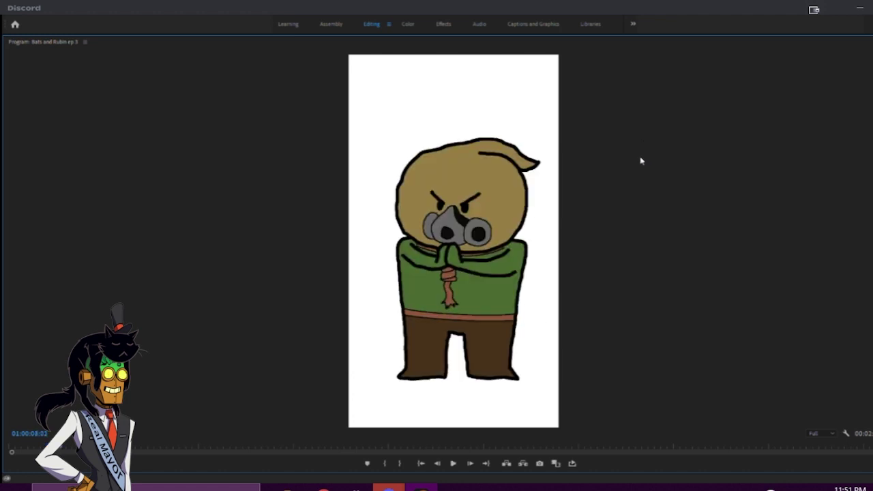
key(space)
key(grave)
- Play the Scarecrow2.png shot from its start to review it against the Scarecrow line
scroll(582, 318, down, 5)
click(412, 271)
key(space)
key(space)
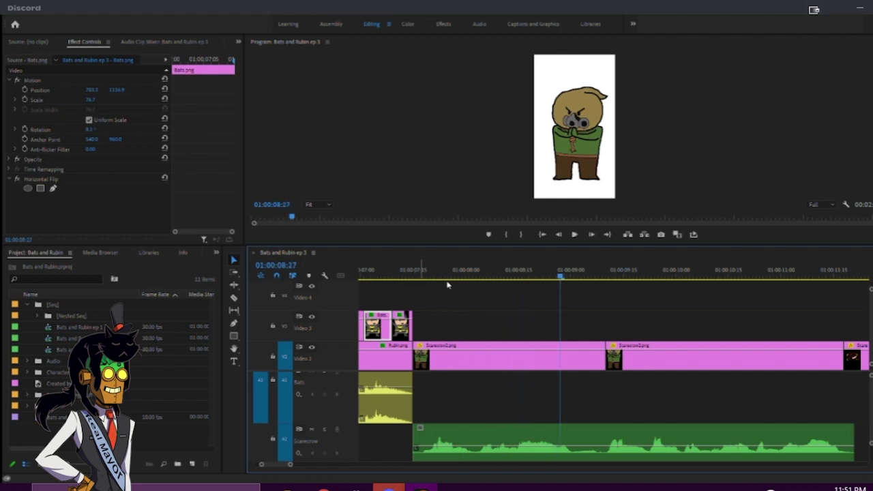
- Review the start of the Scarecrow line and split the first Scarecrow2.png clip at 01:00:08:02
click(426, 275)
drag(427, 276, 476, 277)
click(401, 274)
key(space)
key(space)
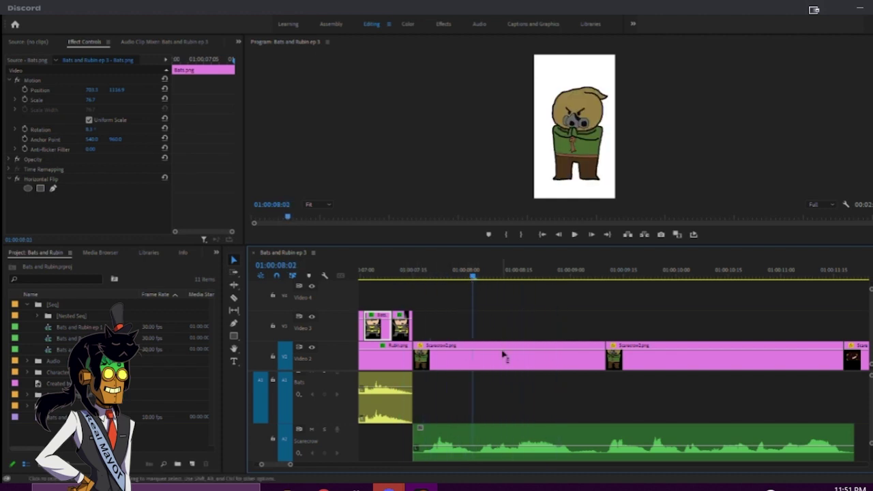
click(476, 360)
- Cut the Scarecrow2.png and Scarecrow audio section from about 01:00:09:01 to 01:00:09:10, close the gap, and play the result
key(space)
click(570, 274)
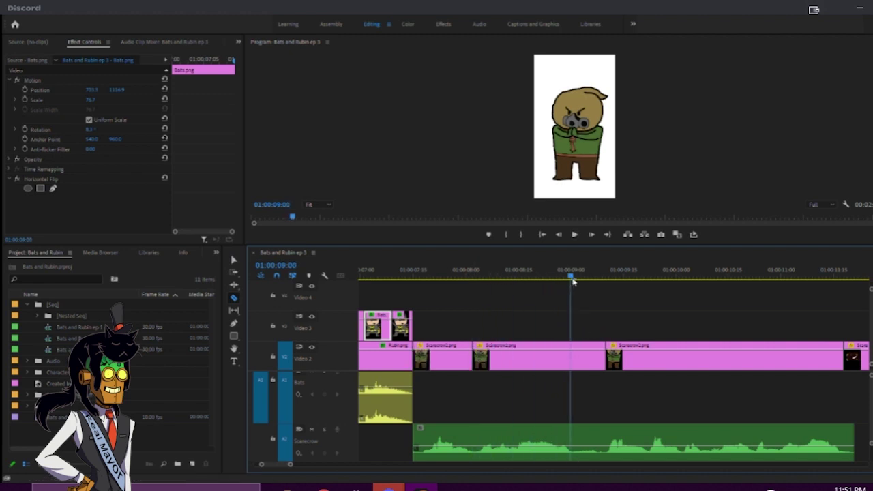
key(space)
key(space)
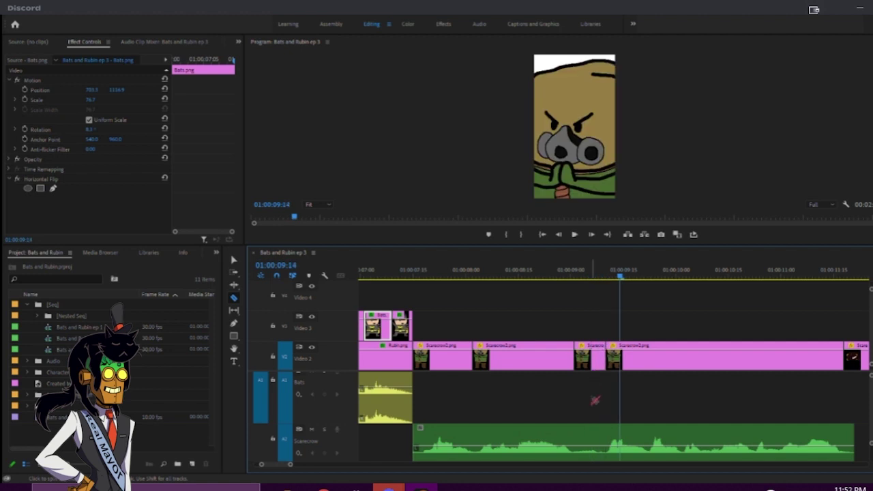
key(v)
click(593, 438)
key(Delete)
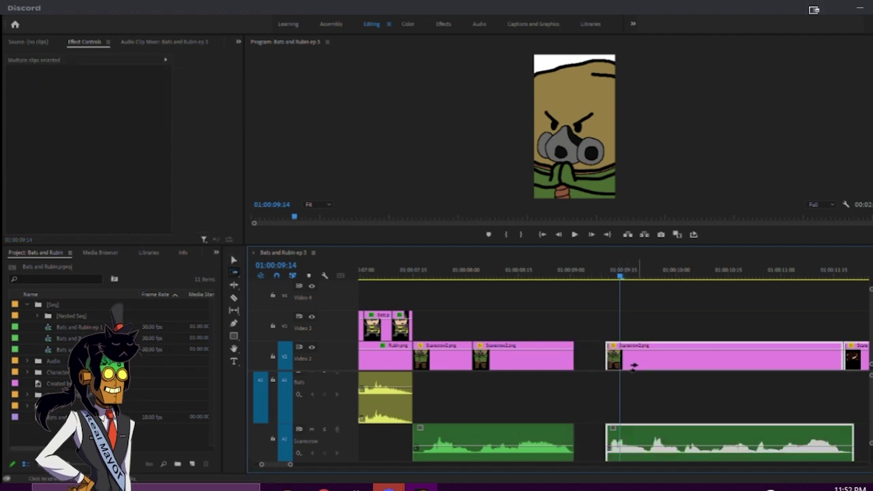
drag(619, 369, 604, 371)
click(396, 272)
key(space)
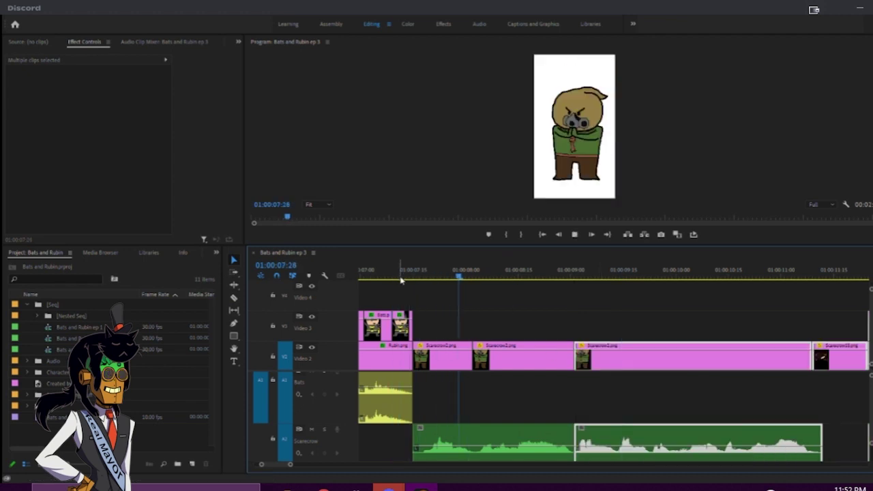
click(576, 320)
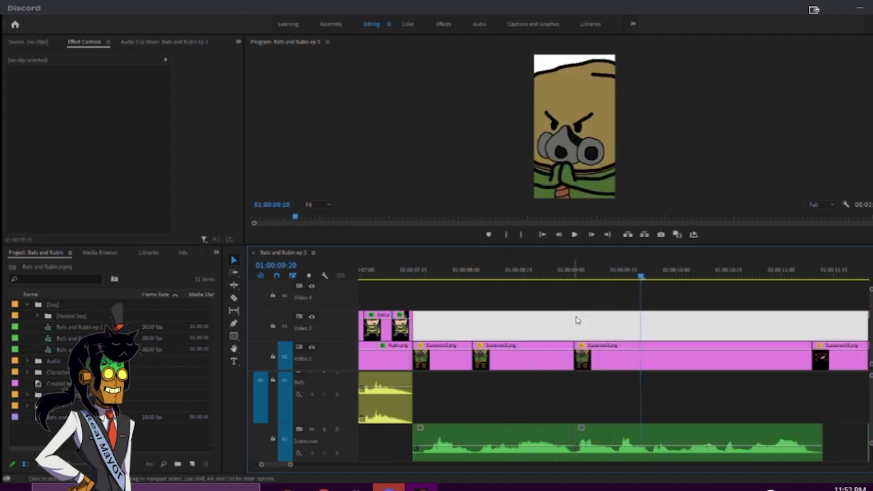
- Shift the Scarecrow audio piece under the close-up about two frames later and check it in playback
scroll(558, 354, right, 2)
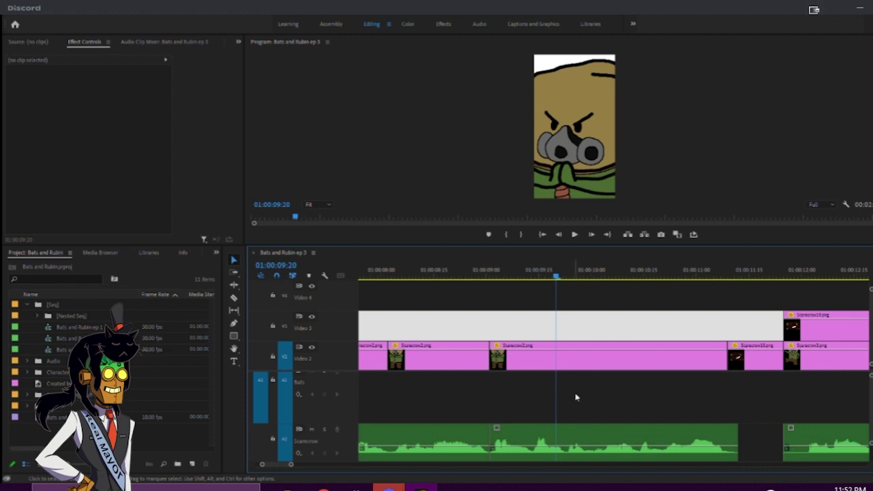
click(545, 435)
drag(545, 436, 552, 435)
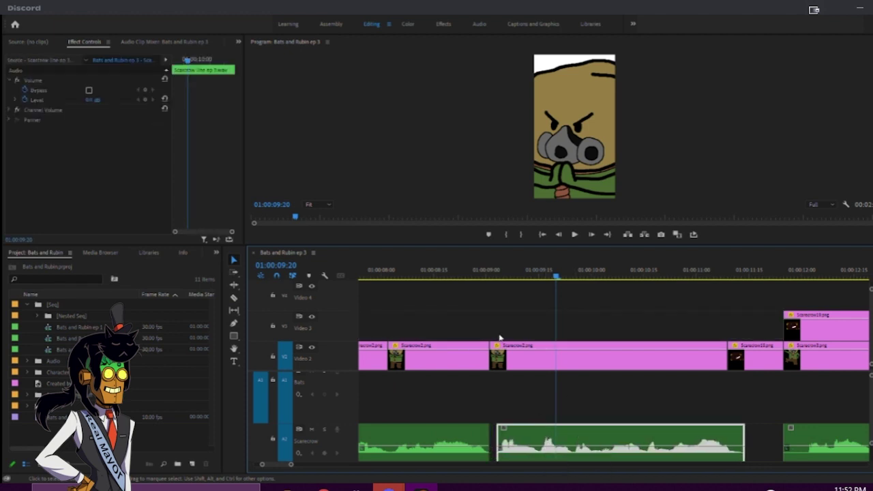
click(437, 277)
key(space)
click(464, 316)
- Tilt the wide Scarecrow2.png piece at 01:00:08:04 about 8° counterclockwise
drag(386, 277, 394, 279)
click(409, 366)
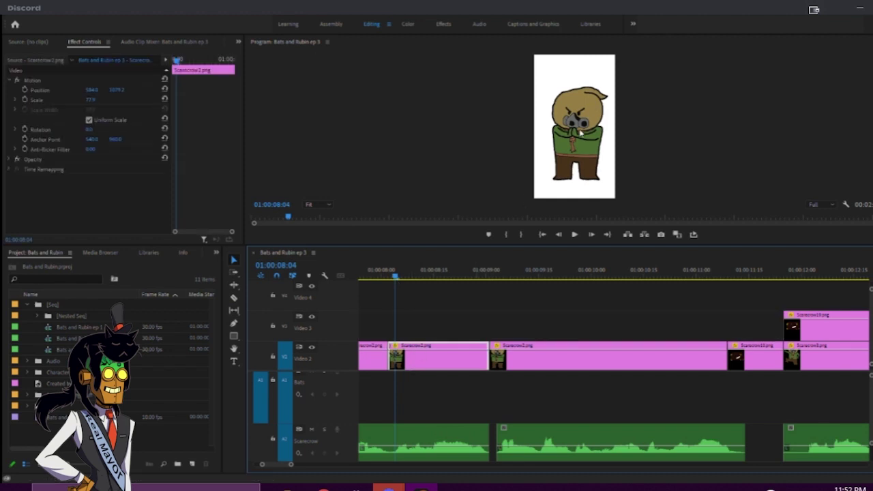
click(565, 111)
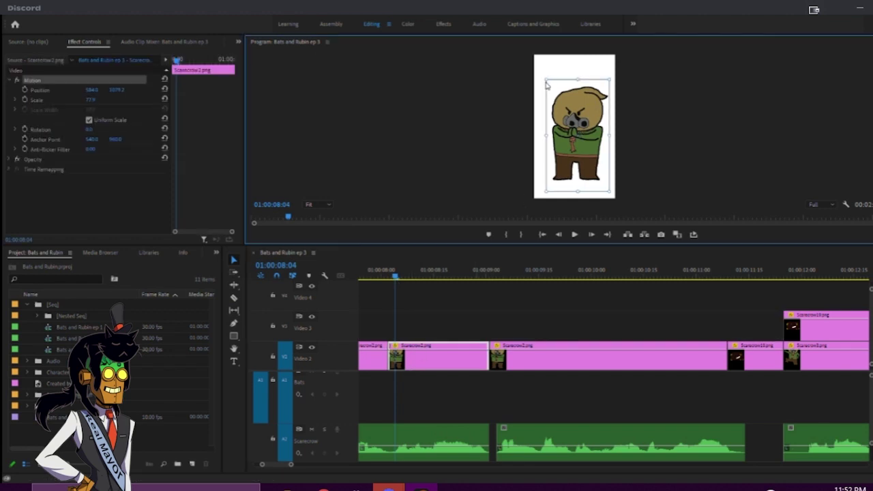
drag(544, 77, 541, 89)
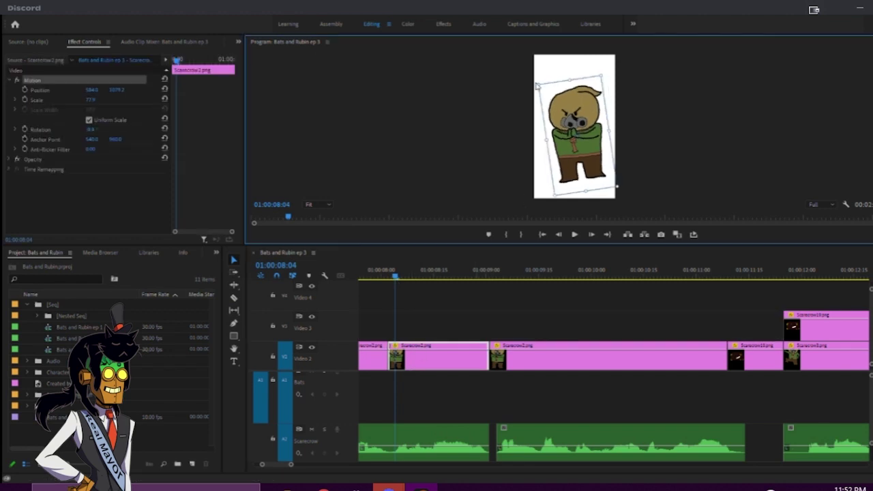
- Review the start of the Scarecrow shot and split its first Scarecrow2.png piece at 01:00:07:21
scroll(419, 285, down, 1)
scroll(422, 285, up, 3)
click(430, 278)
key(space)
key(space)
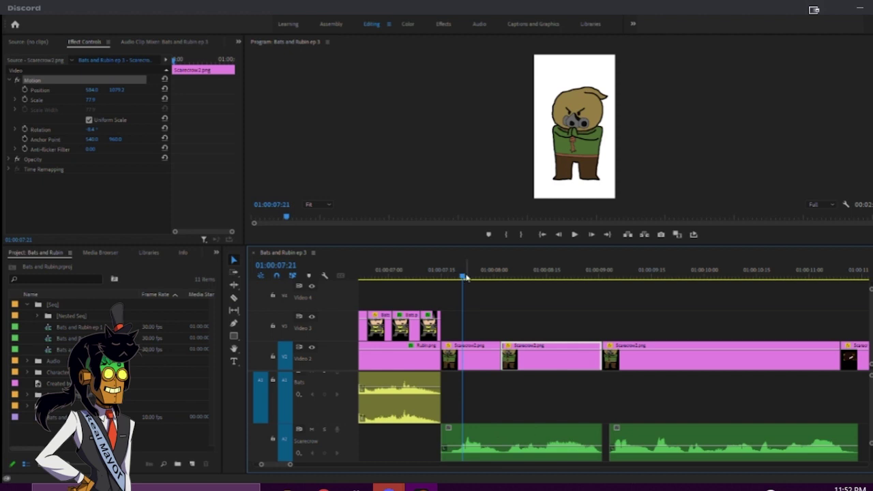
key(c)
click(468, 358)
key(v)
- Tilt the new Scarecrow2.png piece at 01:00:07:21 about 10° clockwise and play the shot
click(615, 80)
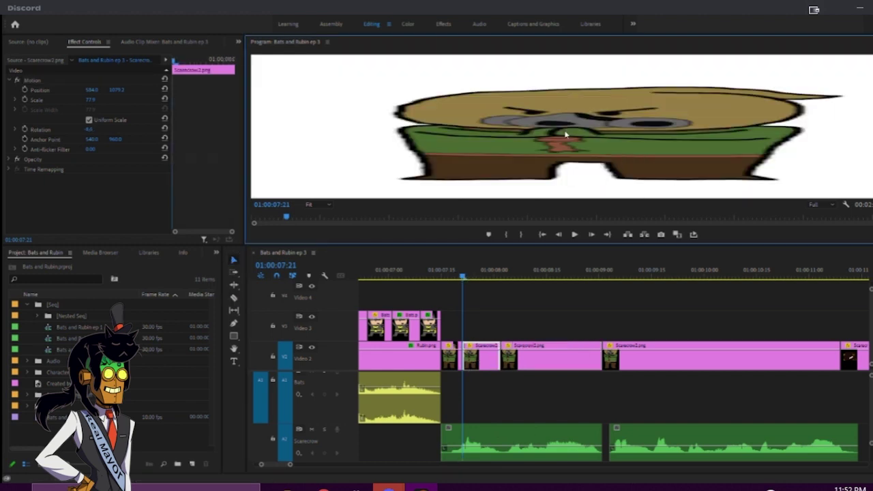
drag(611, 80, 615, 86)
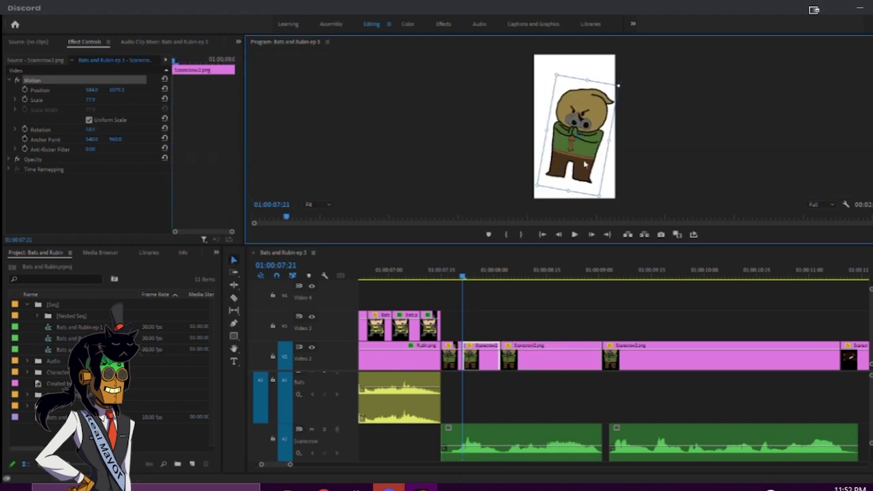
click(437, 275)
key(space)
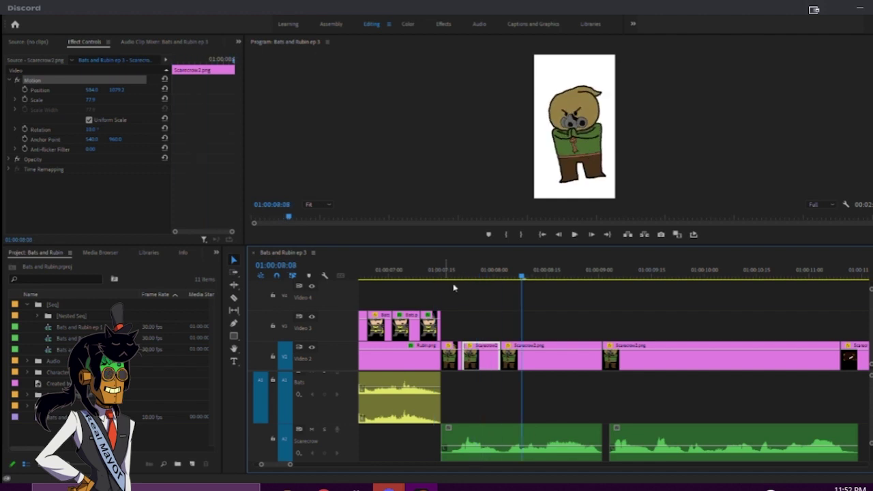
- Adjust the cut between the upright and clockwise-tilted Scarecrow2.png pieces to about one frame earlier and check it in playback
click(438, 277)
drag(461, 355, 453, 355)
drag(420, 270, 343, 271)
key(space)
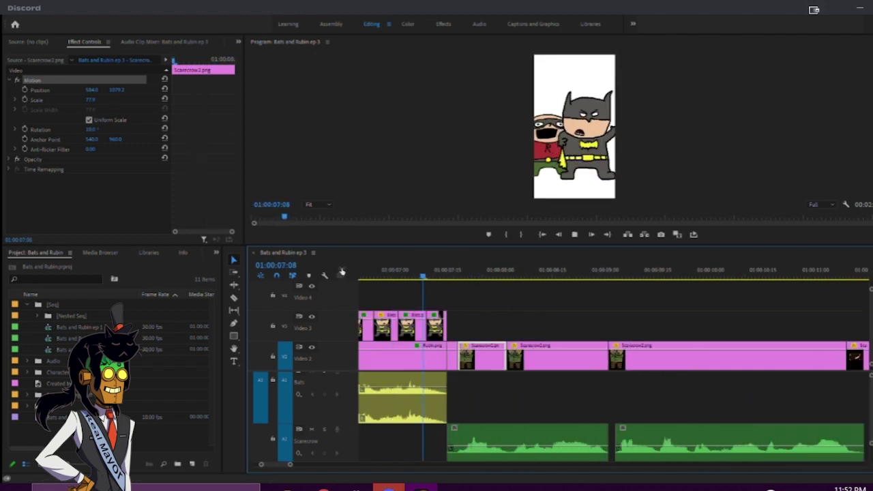
key(space)
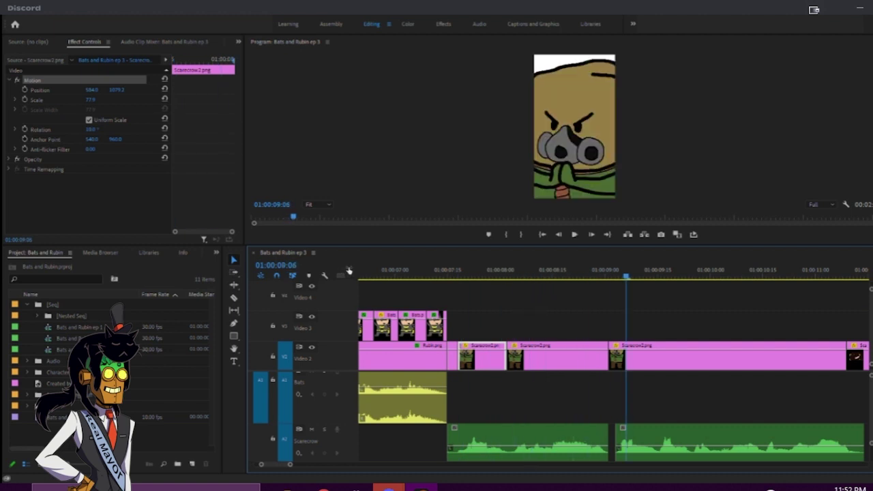
click(437, 275)
drag(460, 358, 454, 356)
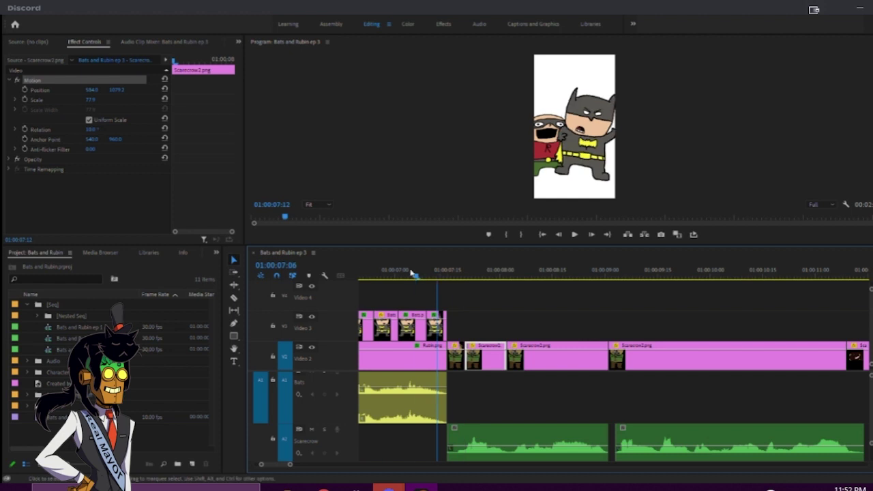
key(space)
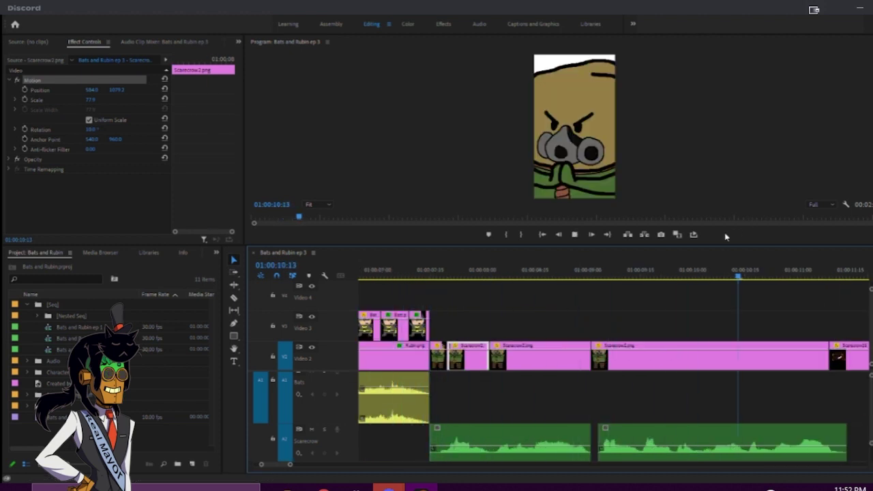
key(space)
- Split the Scarecrow2.png close-up at 01:00:10:02 and again at about 01:00:10:23
scroll(585, 298, down, 2)
click(461, 273)
key(space)
key(space)
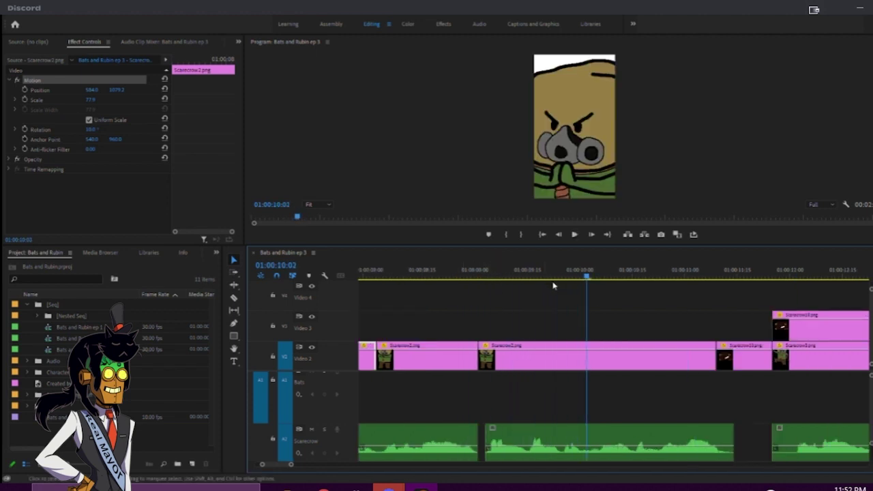
key(c)
click(587, 355)
drag(590, 276, 660, 279)
click(661, 356)
key(v)
- Tilt the middle piece of the Scarecrow2.png close-up slightly counterclockwise
scroll(584, 307, down, 3)
click(471, 277)
double_click(506, 363)
double_click(575, 158)
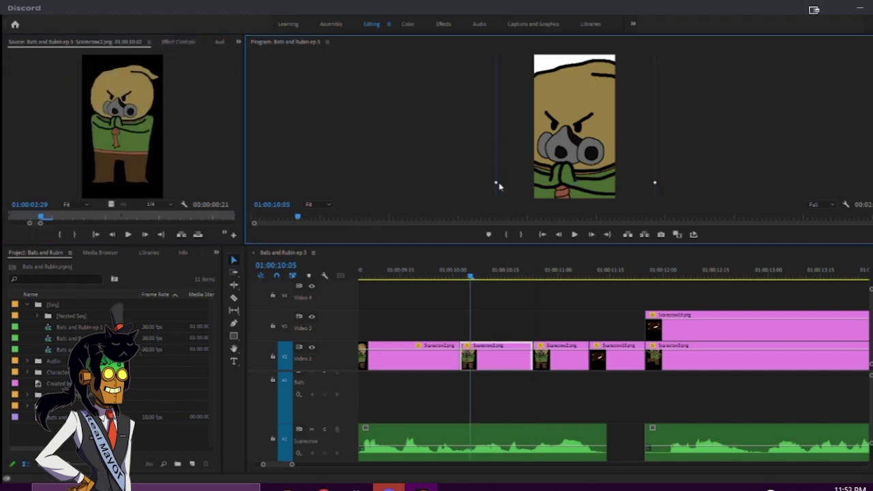
drag(496, 182, 497, 190)
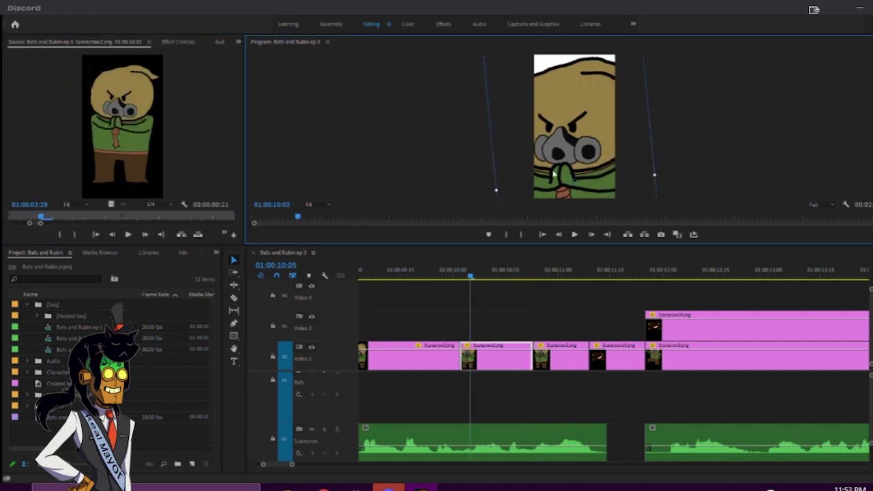
- Tilt the last piece of the Scarecrow2.png close-up slightly clockwise
click(551, 274)
click(561, 356)
click(650, 165)
drag(654, 183, 655, 191)
- Move the cut between the last two close-up pieces about two frames earlier and check it in playback
drag(450, 271, 342, 269)
key(space)
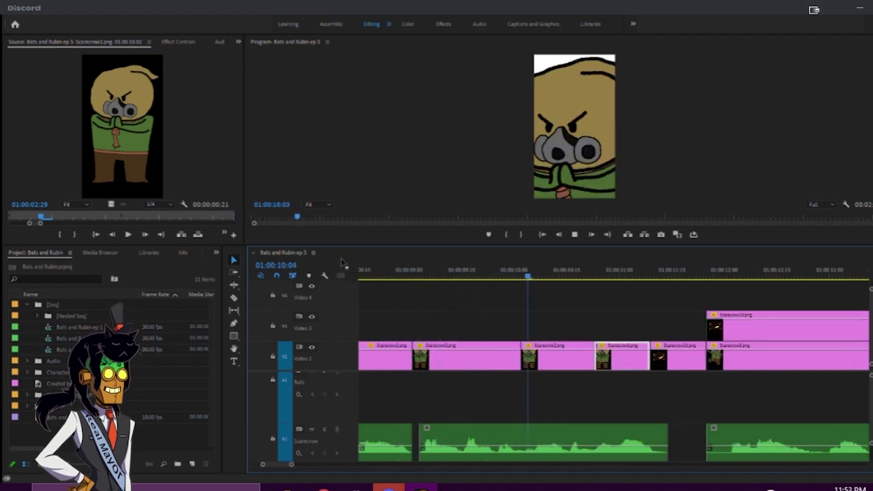
key(space)
drag(591, 362, 587, 361)
click(516, 271)
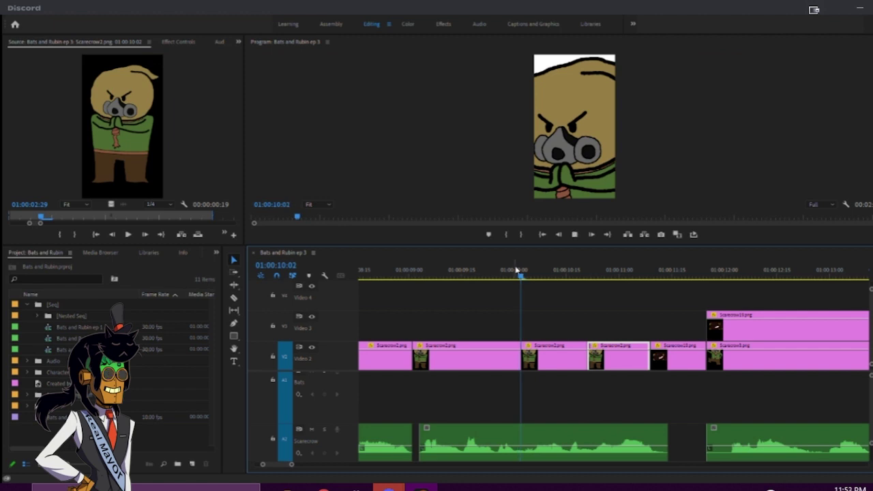
key(space)
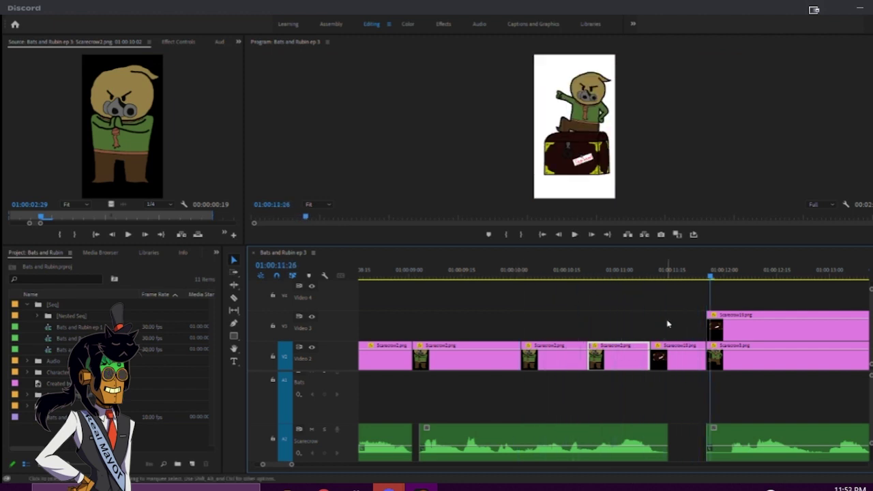
- Shift the scarecrow-on-chest shot, its audio and everything after it three frames later
scroll(667, 324, right, 5)
key(a)
click(469, 350)
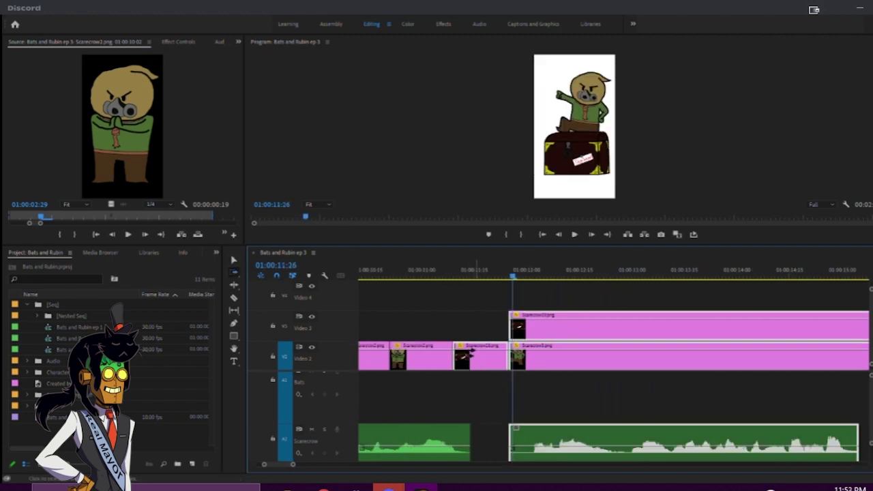
drag(482, 356, 479, 355)
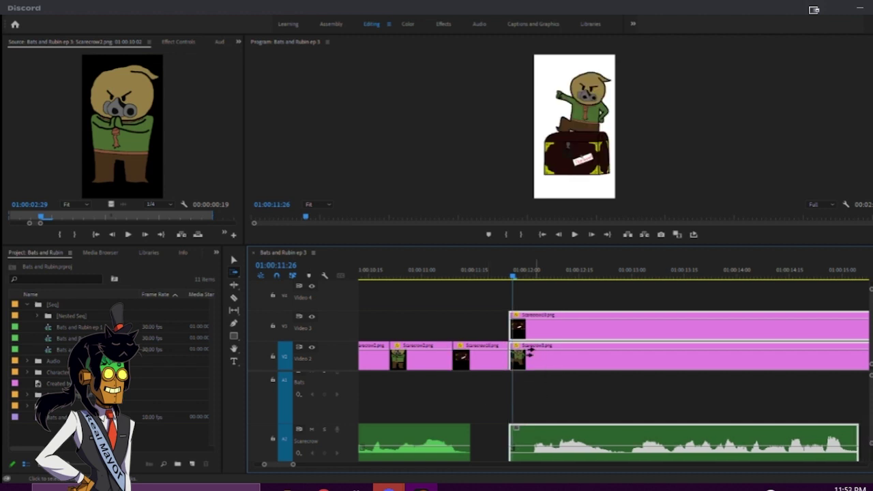
key(alt+Right)
key(alt+Right)
key(alt+Right)
- Extend the Top Secret chest close-up to meet the scarecrow-on-chest shot and play the transition
key(v)
click(499, 331)
drag(499, 366, 514, 362)
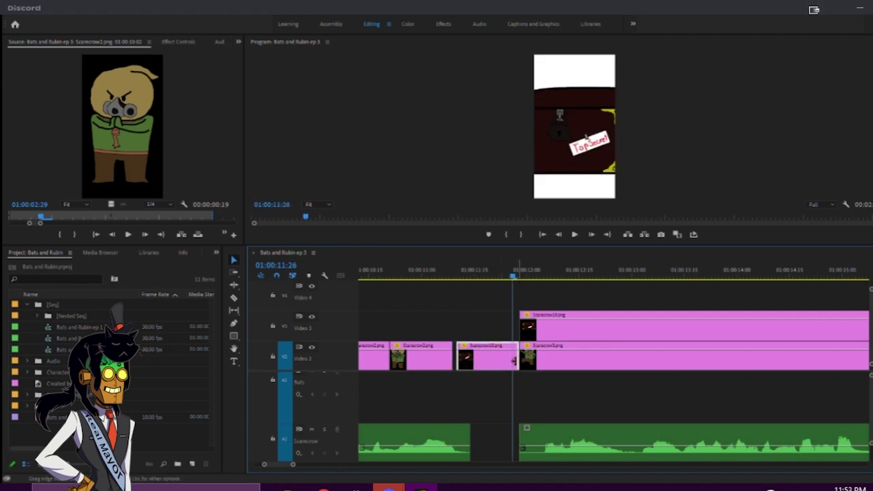
drag(429, 272, 446, 279)
key(space)
key(space)
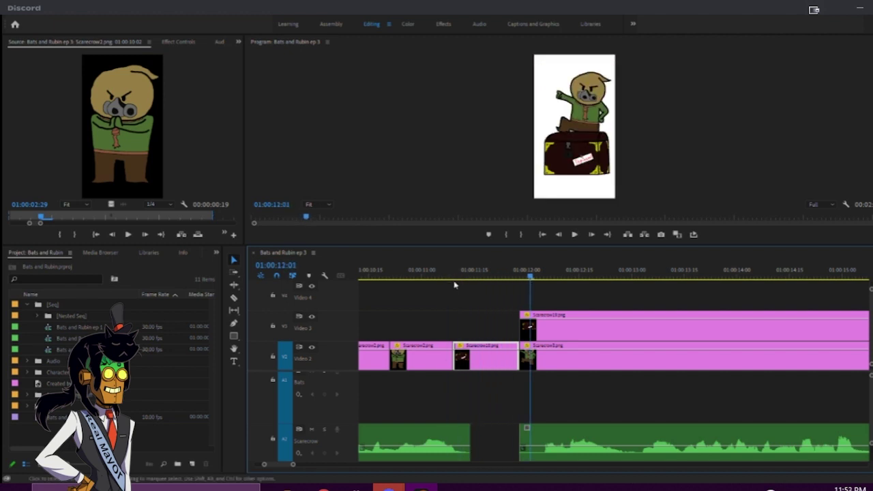
- Play the scarecrow-on-chest shot and nest its two image clips as "Scarecrow and his chest"
scroll(519, 346, down, 3)
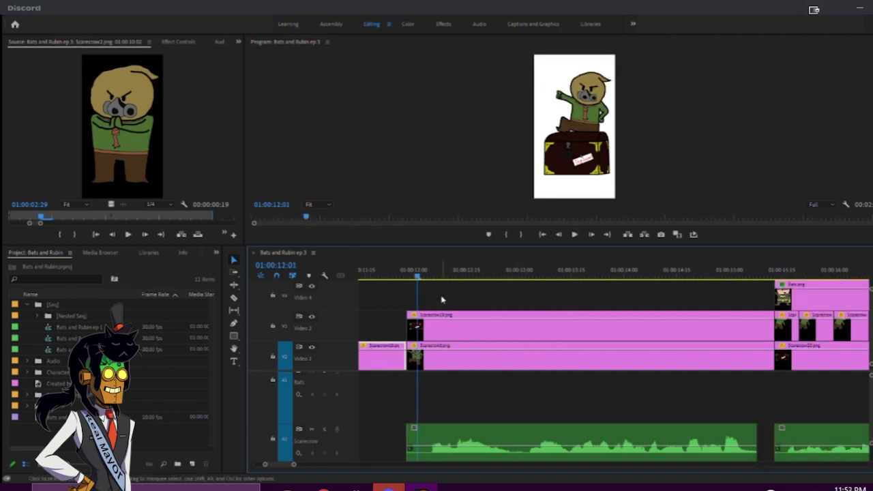
key(space)
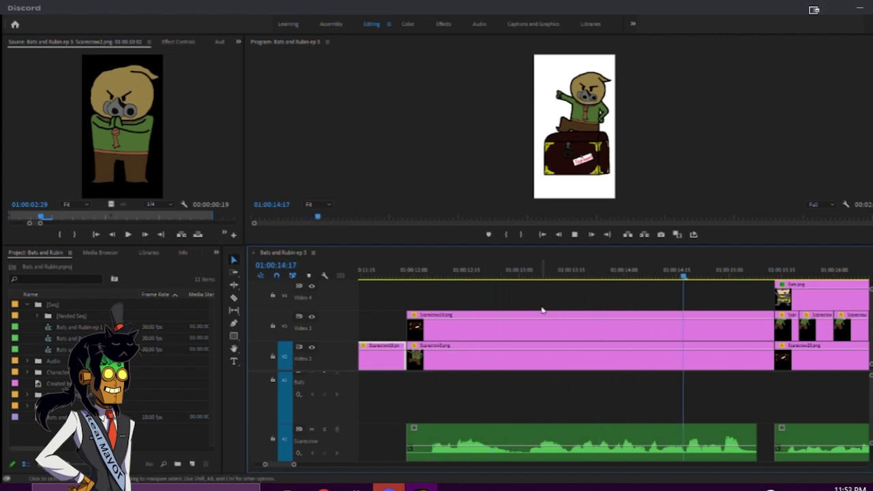
key(space)
drag(529, 292, 577, 362)
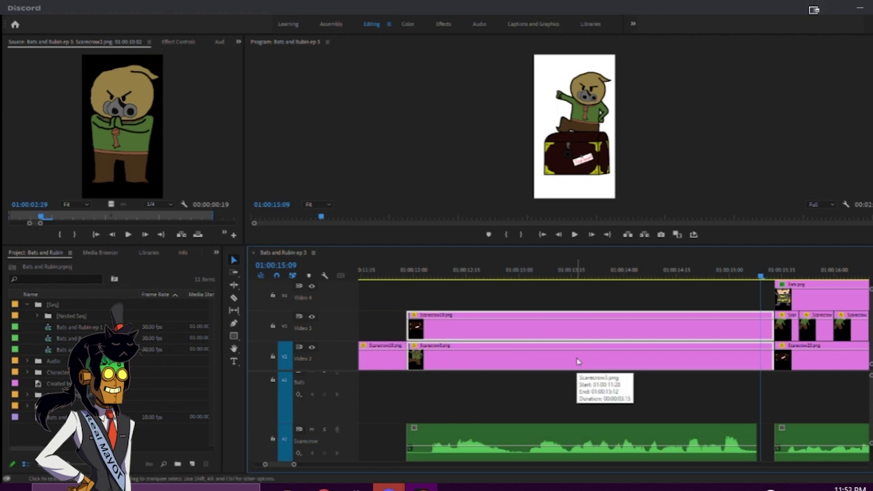
right_click(580, 340)
click(624, 273)
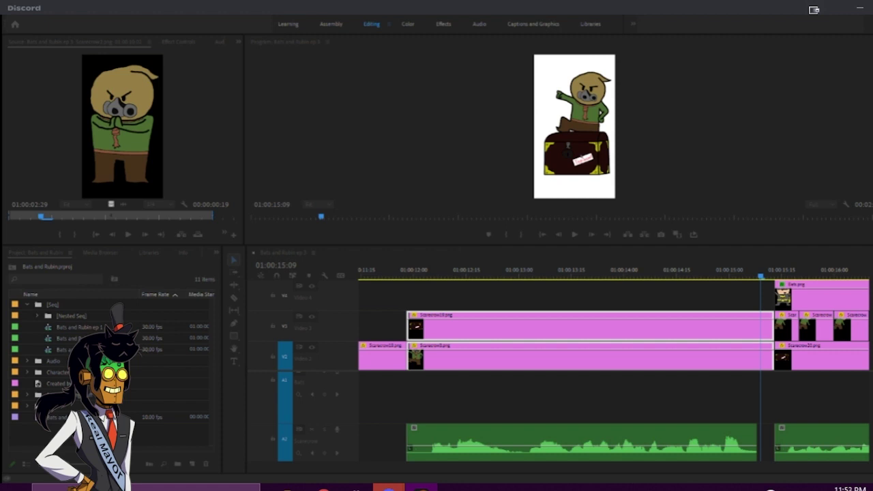
click(439, 237)
- Move the nested "Scarecrow and his chest" clip up to Video 3 so it overlaps the end of the Top Secret close-up
mouse_move(405, 275)
mouse_down()
mouse_move(414, 275)
mouse_move(394, 275)
mouse_move(407, 275)
mouse_up()
drag(434, 368, 414, 315)
drag(402, 277, 395, 277)
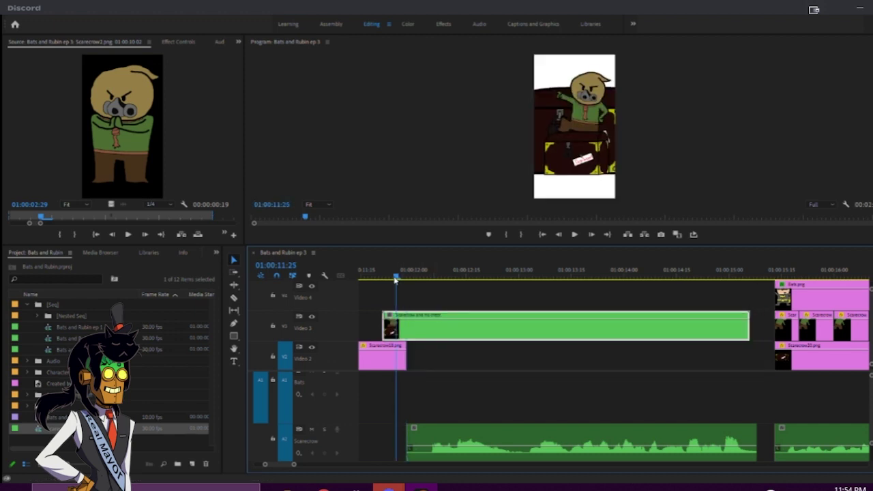
- Enlarge the nested clip to a scale of 204.7 and reposition it so its chest matches the Top Secret close-up beneath
click(600, 150)
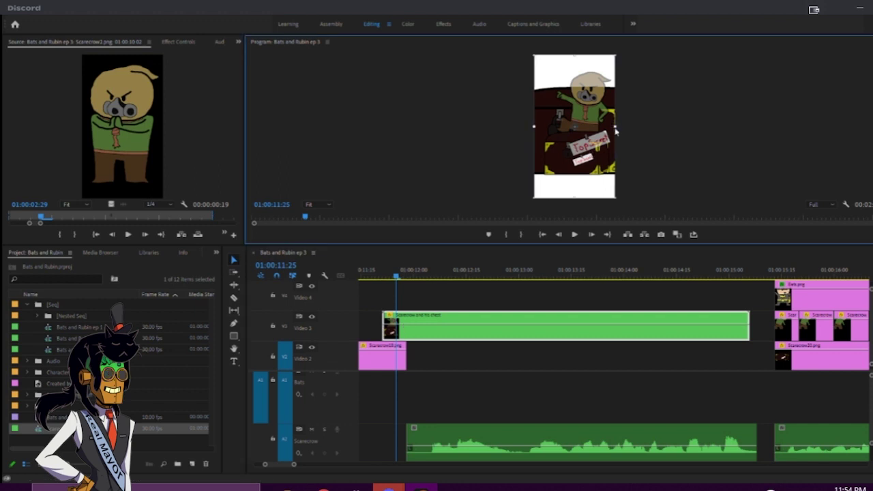
drag(621, 127, 652, 127)
drag(592, 161, 590, 122)
drag(643, 87, 655, 88)
drag(618, 116, 618, 103)
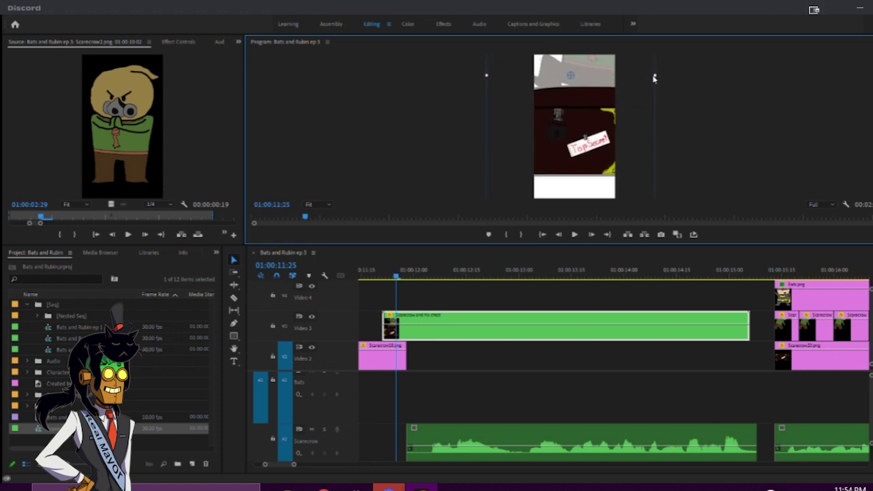
drag(655, 75, 653, 75)
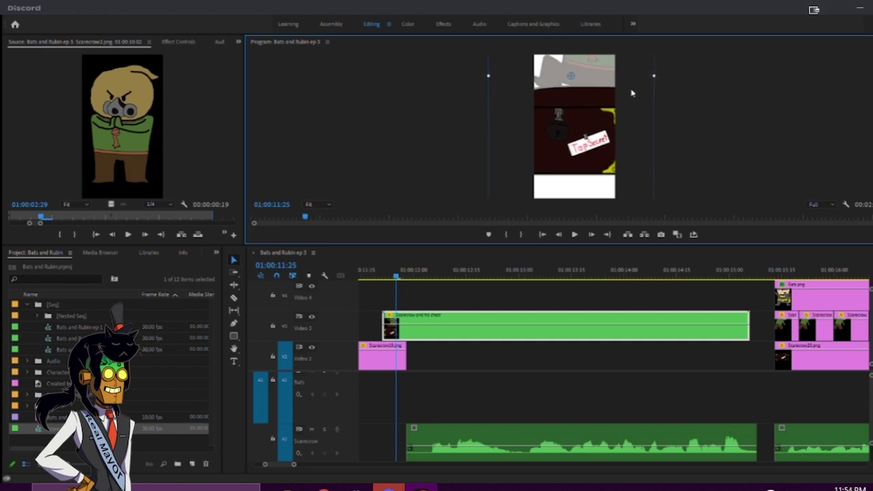
- Return the nested clip to Video 2 directly after the Top Secret close-up and play the cut
drag(432, 337, 432, 356)
drag(398, 276, 428, 281)
key(space)
key(space)
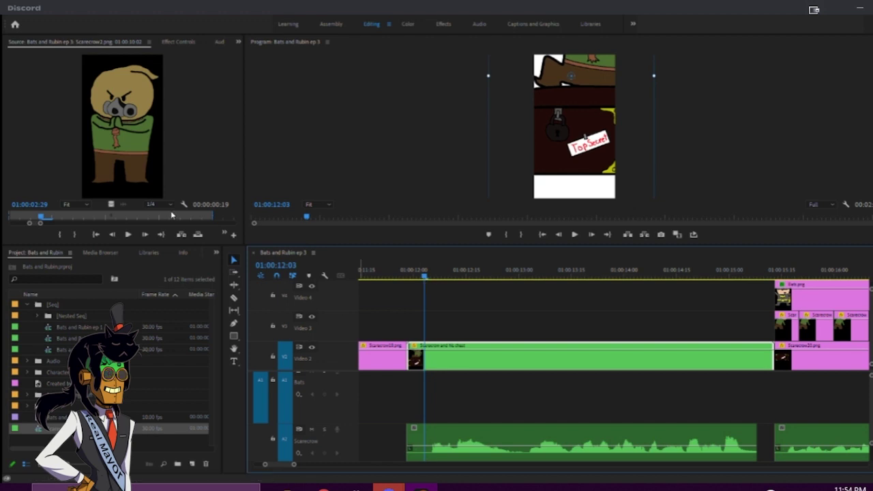
- Keyframe the nested clip's Position and Scale from the enlarged chest framing at its start to the default values at 01:00:12:03
click(179, 41)
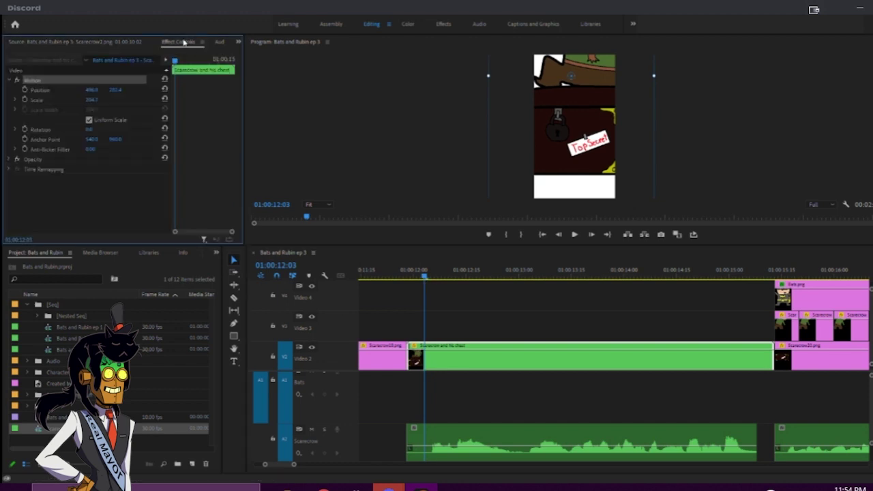
click(25, 99)
click(24, 89)
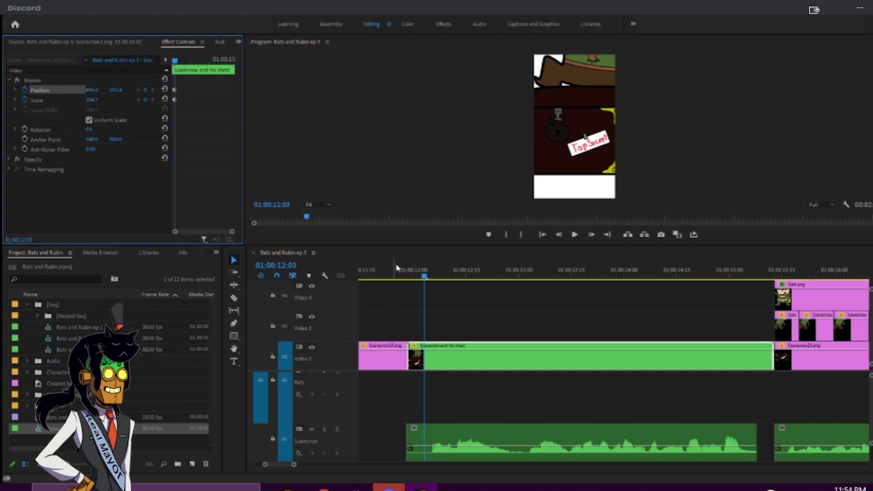
drag(433, 272, 409, 280)
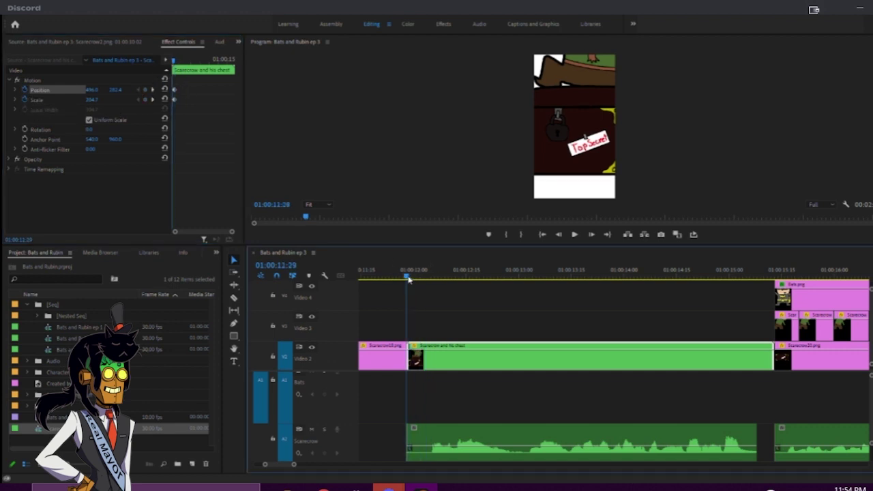
click(157, 118)
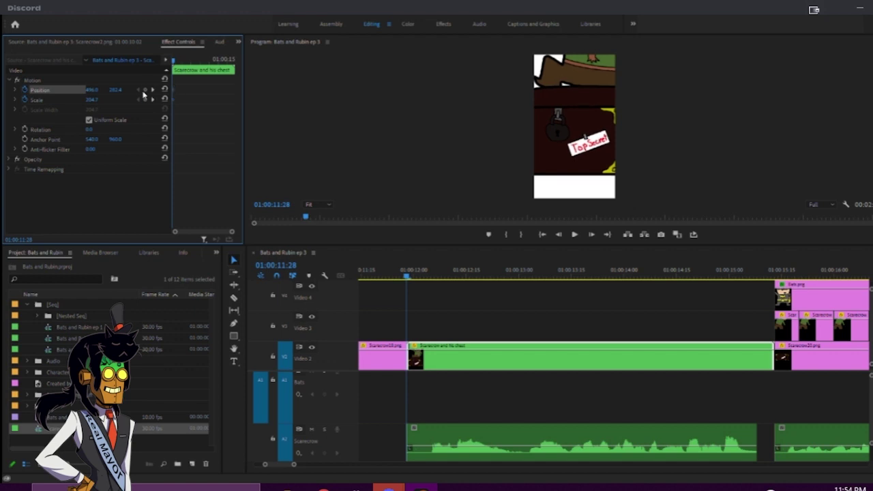
key(shift+Right)
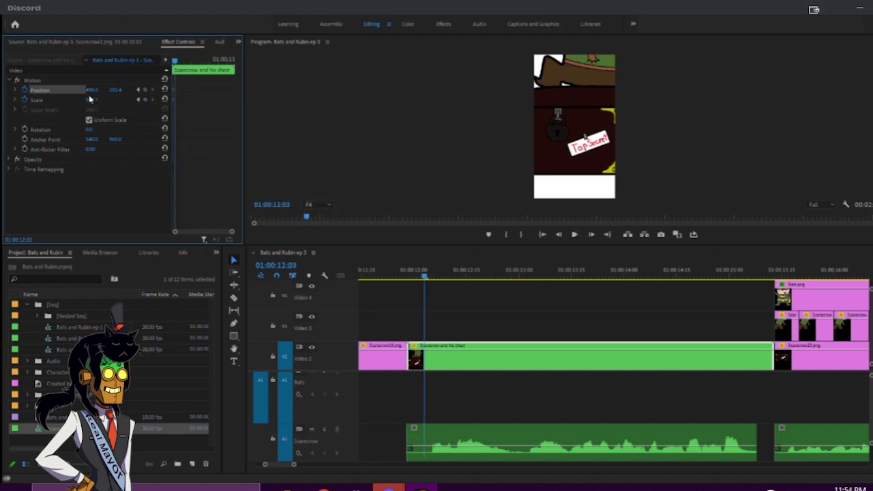
click(165, 99)
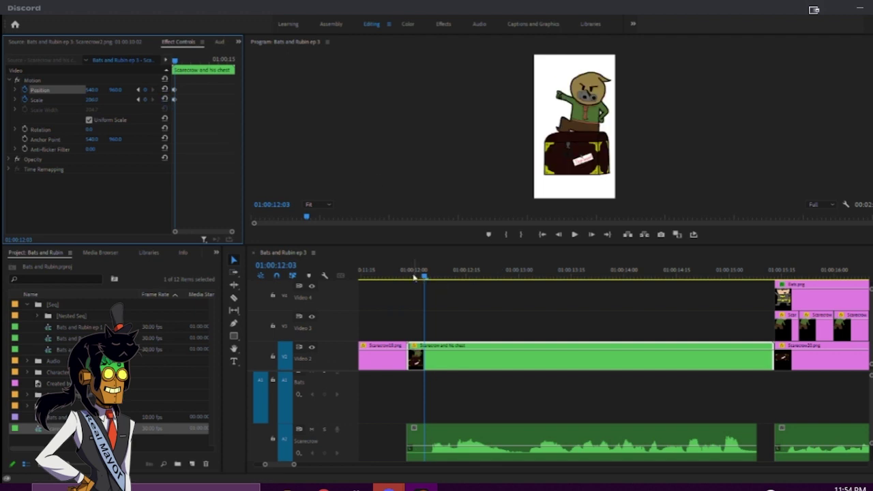
- Move the ending Position and Scale keyframes earlier to 01:00:12:01 and play the zoom-out
drag(422, 280, 326, 276)
key(space)
key(space)
drag(422, 273, 430, 275)
click(186, 95)
key(equal)
key(equal)
key(equal)
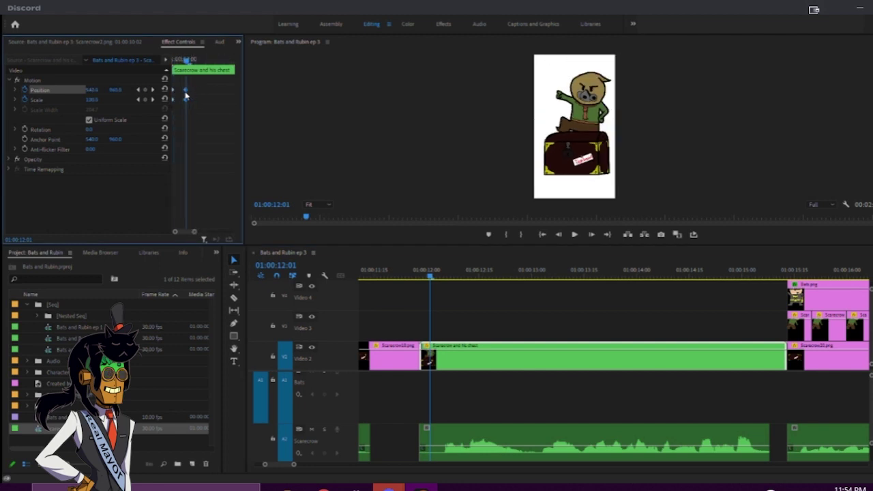
click(367, 276)
key(space)
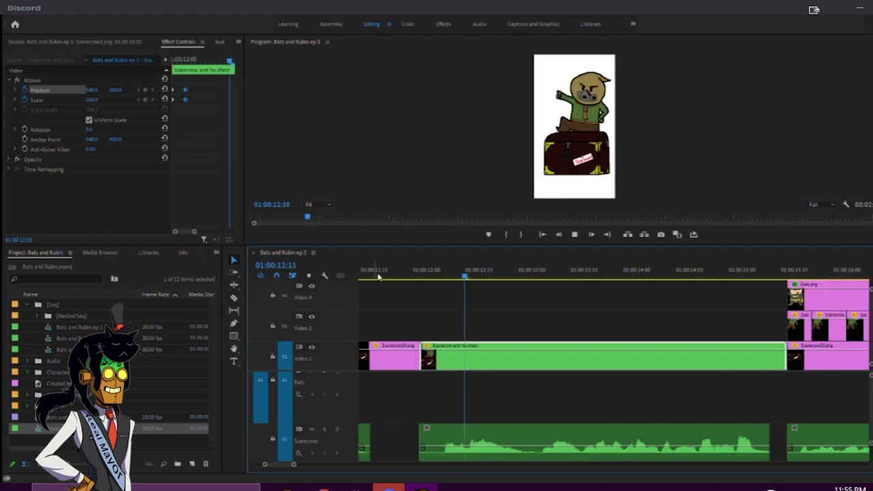
- Trim about three frames off the end of the Top Secret close-up and shift everything after it earlier to close the gap
drag(410, 276, 462, 287)
drag(459, 359, 452, 360)
click(396, 276)
drag(397, 278, 444, 278)
drag(489, 329, 538, 437)
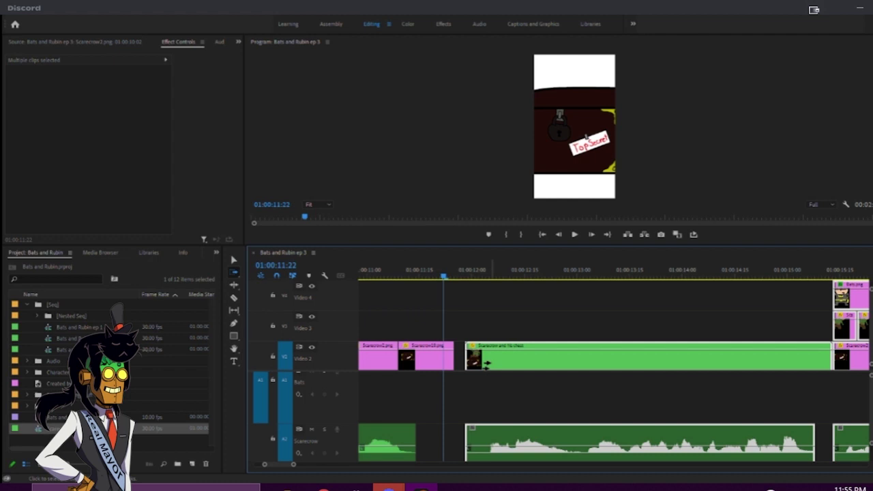
drag(487, 364, 476, 365)
- Play from the scarecrow close-up through the chest shot and save the project
click(384, 272)
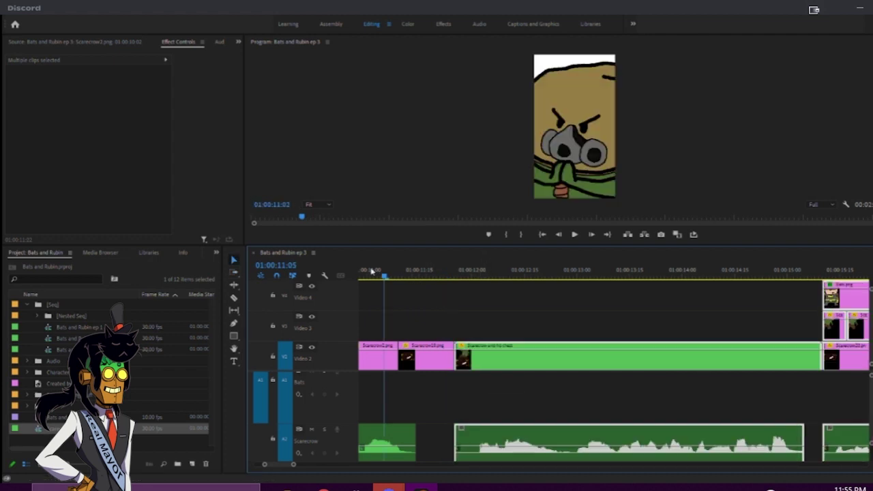
key(space)
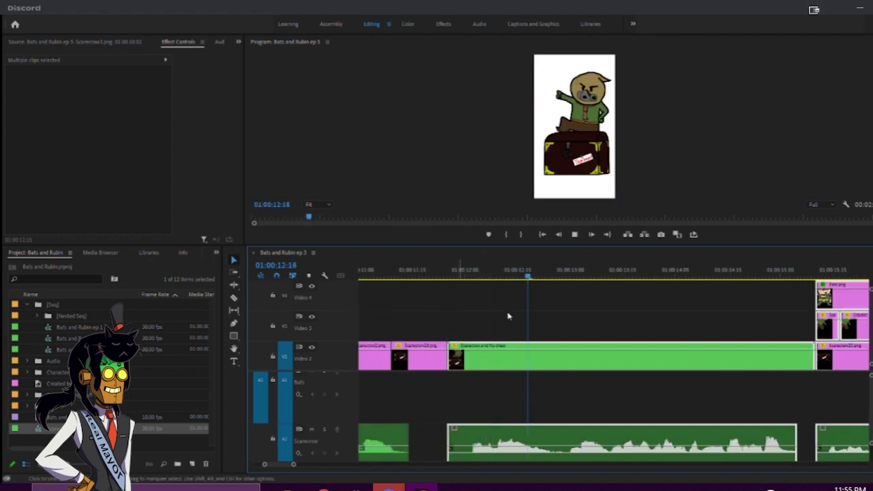
click(566, 322)
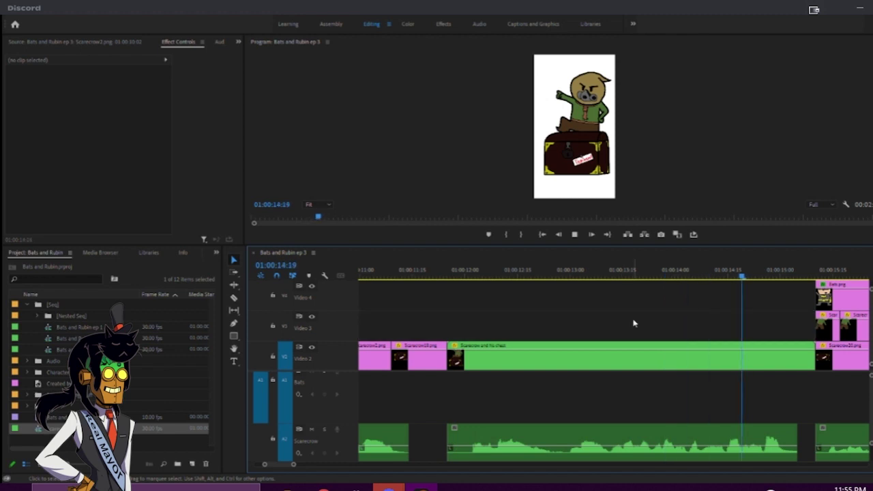
key(space)
key(ctrl+s)
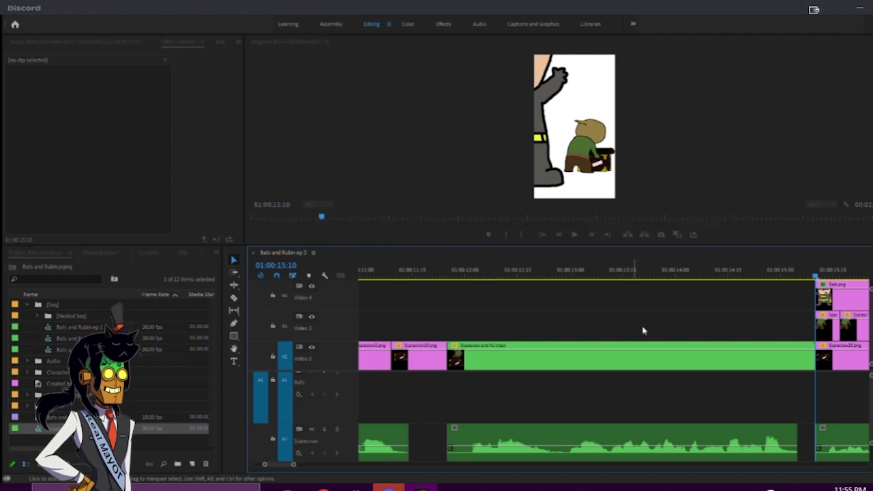
- Replay the transition from the Top Secret close-up into the scarecrow-on-chest shot to review the zoom-out
scroll(634, 334, down, 12)
scroll(619, 332, up, 13)
mouse_move(439, 276)
mouse_down()
mouse_move(407, 278)
mouse_move(442, 278)
mouse_up()
key(space)
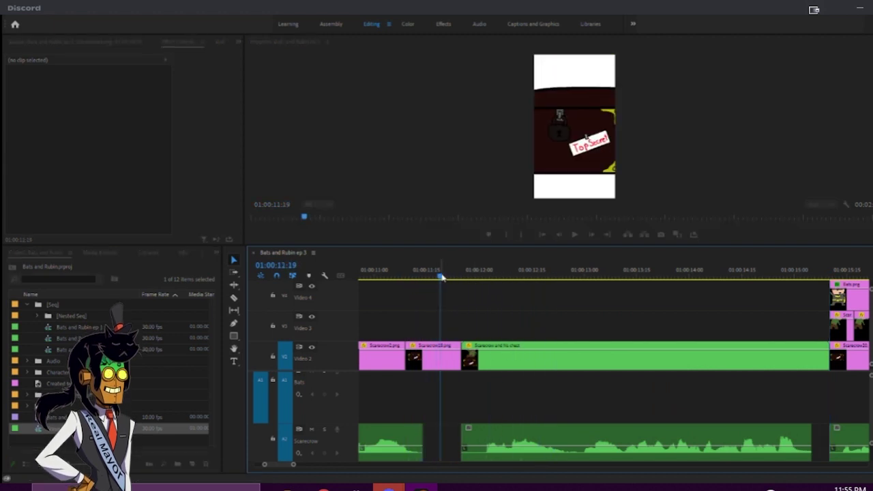
scroll(548, 325, down, 1)
scroll(531, 324, up, 1)
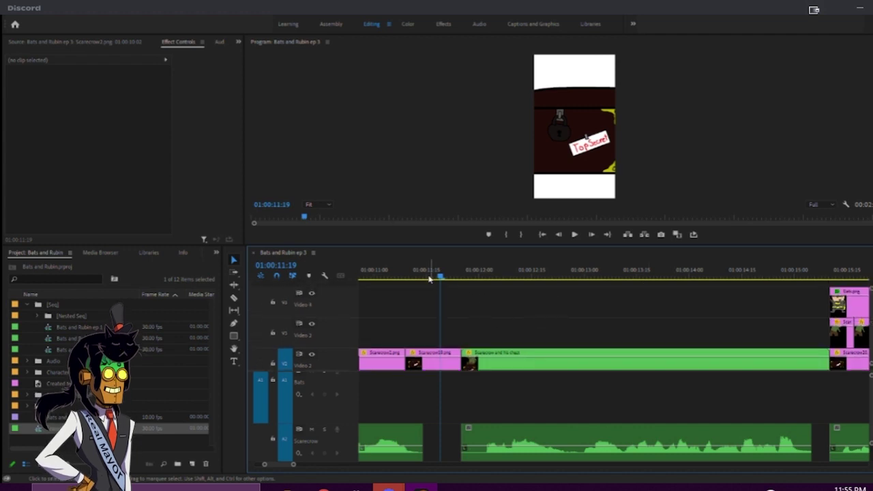
mouse_move(441, 277)
mouse_down()
mouse_move(419, 277)
mouse_move(435, 277)
mouse_up()
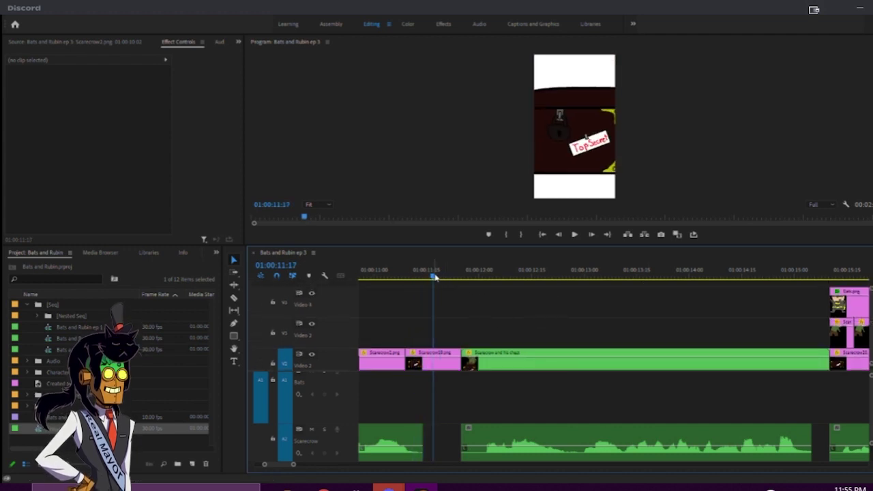